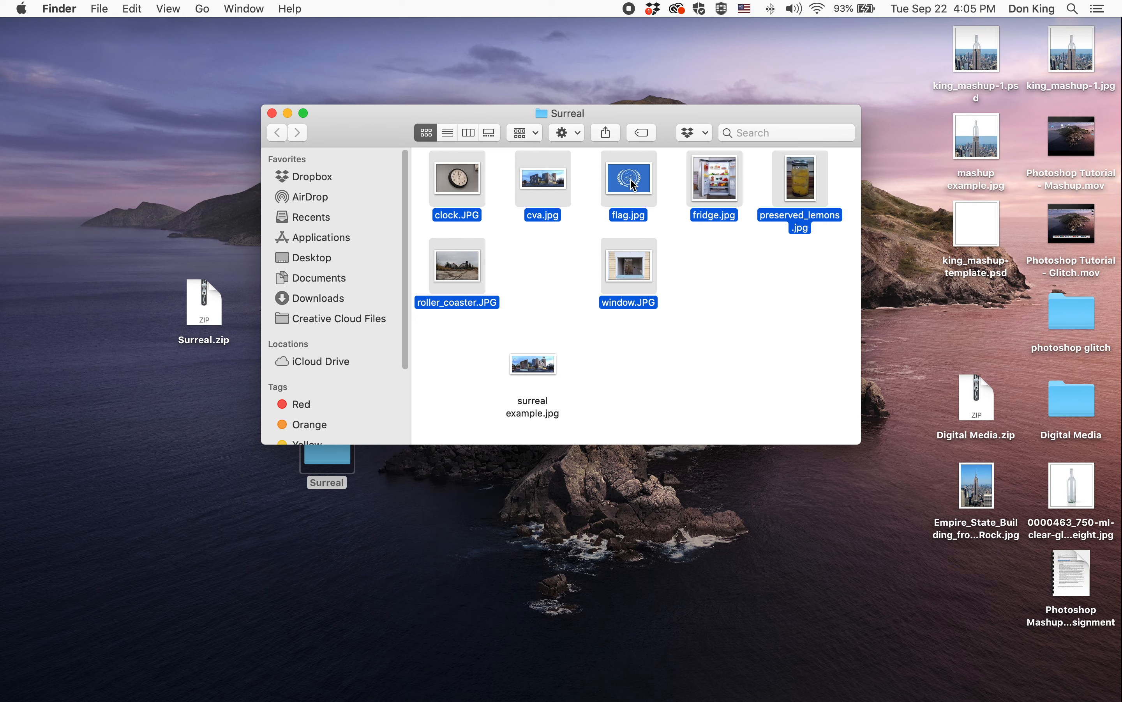
# - Open all the images from the Surreal folder in Photoshop
pyautogui.moveTo(634, 185); pyautogui.dragTo(358, 677)
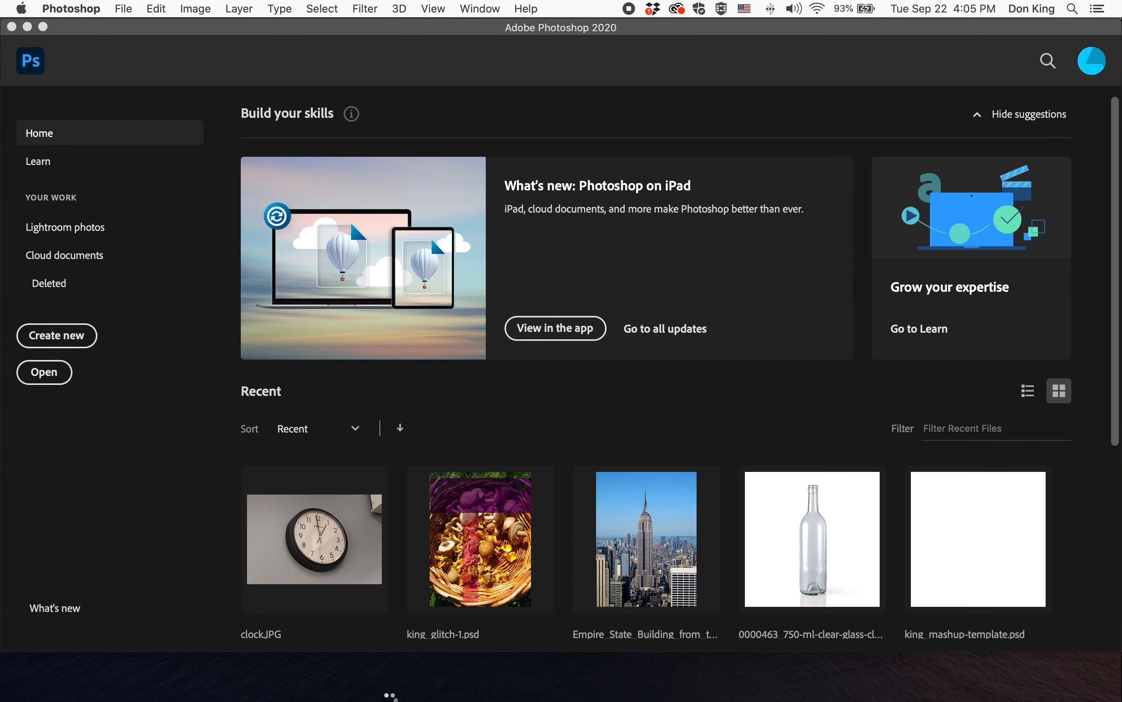
pyautogui.moveTo(385, 682)
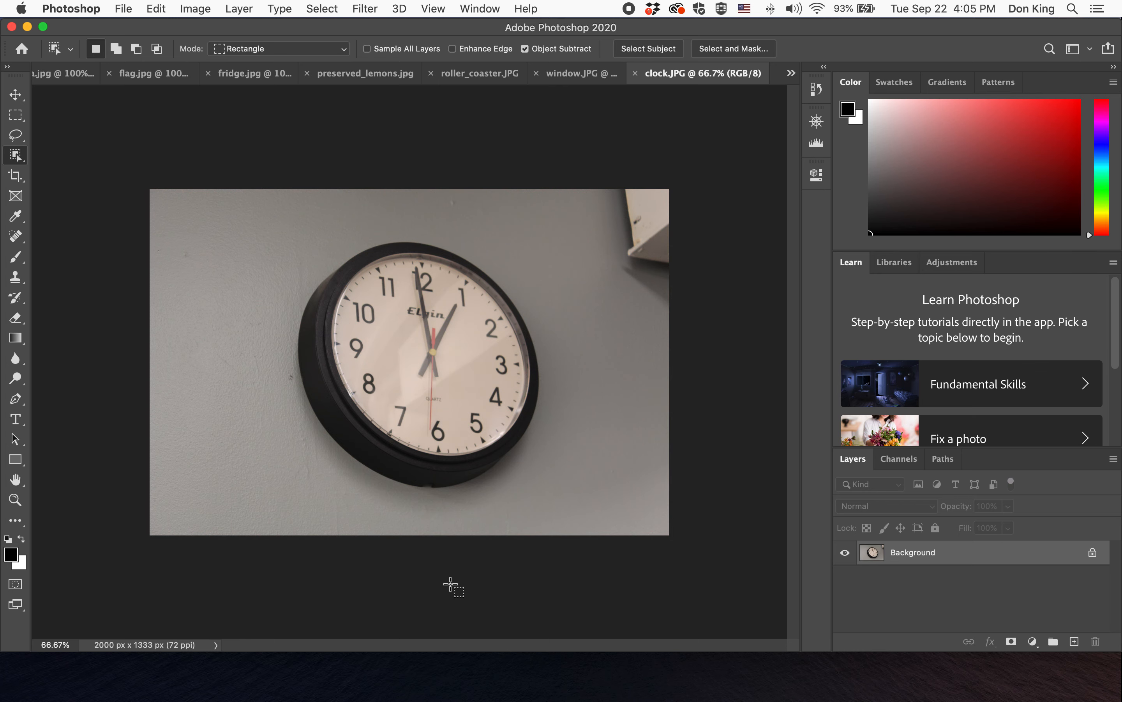
# - Apply Auto Contrast to the cva.jpg building photo
pyautogui.click(68, 74)
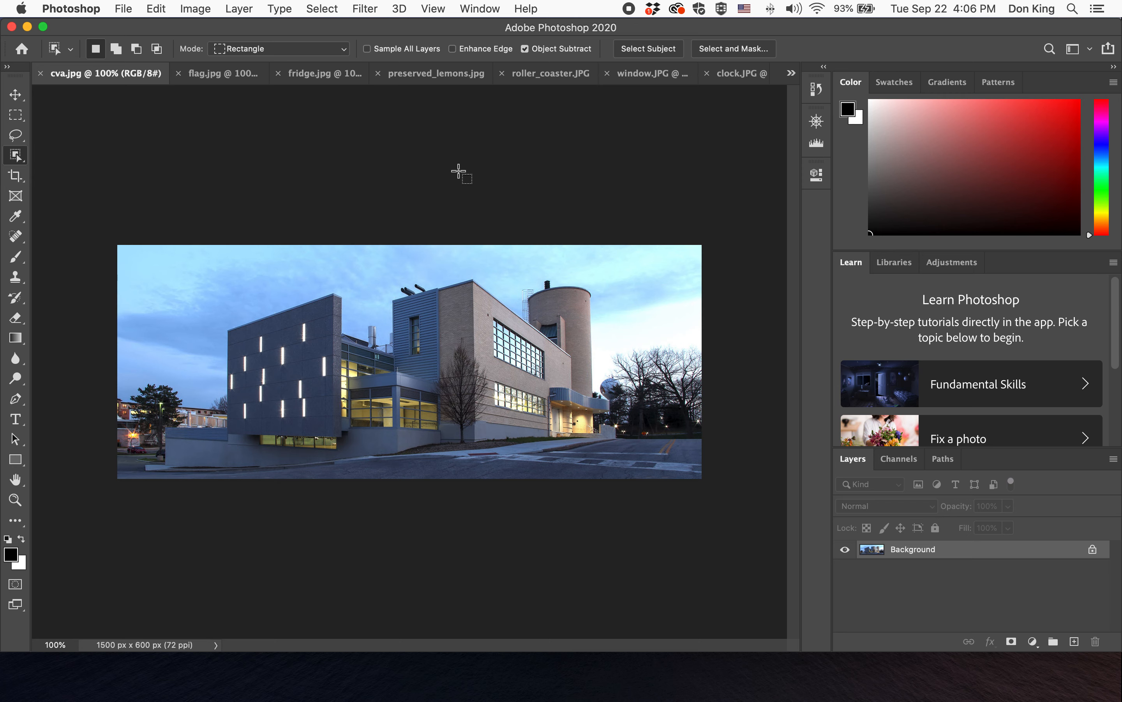
pyautogui.click(195, 9)
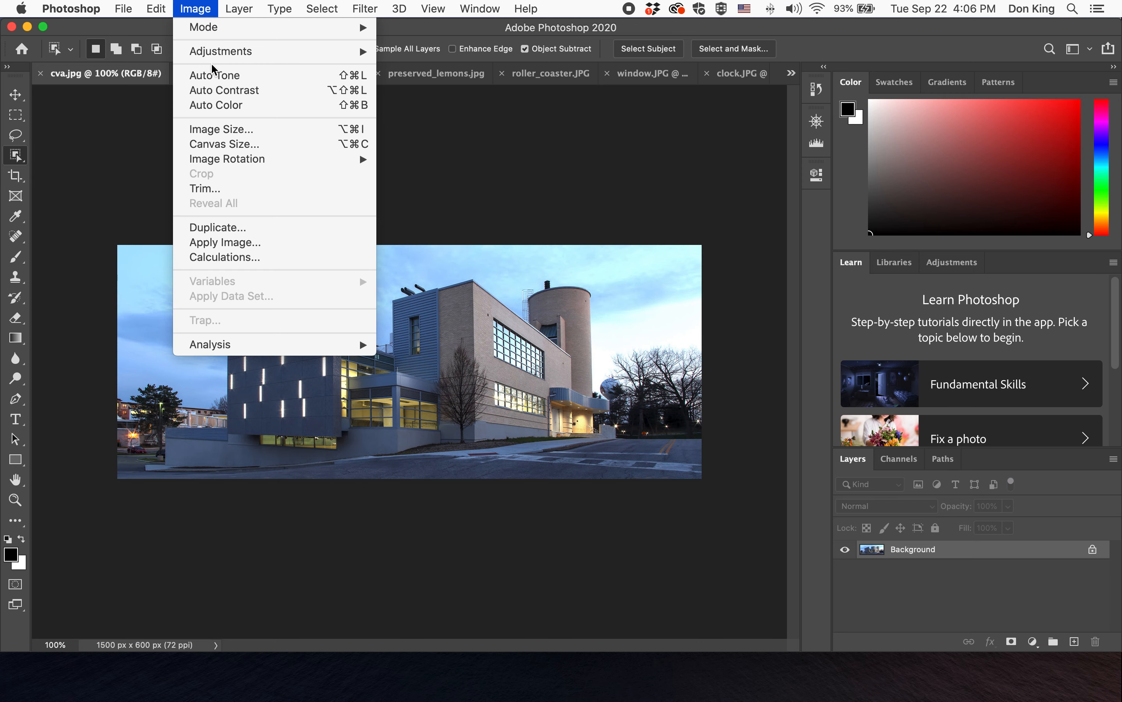
pyautogui.click(213, 95)
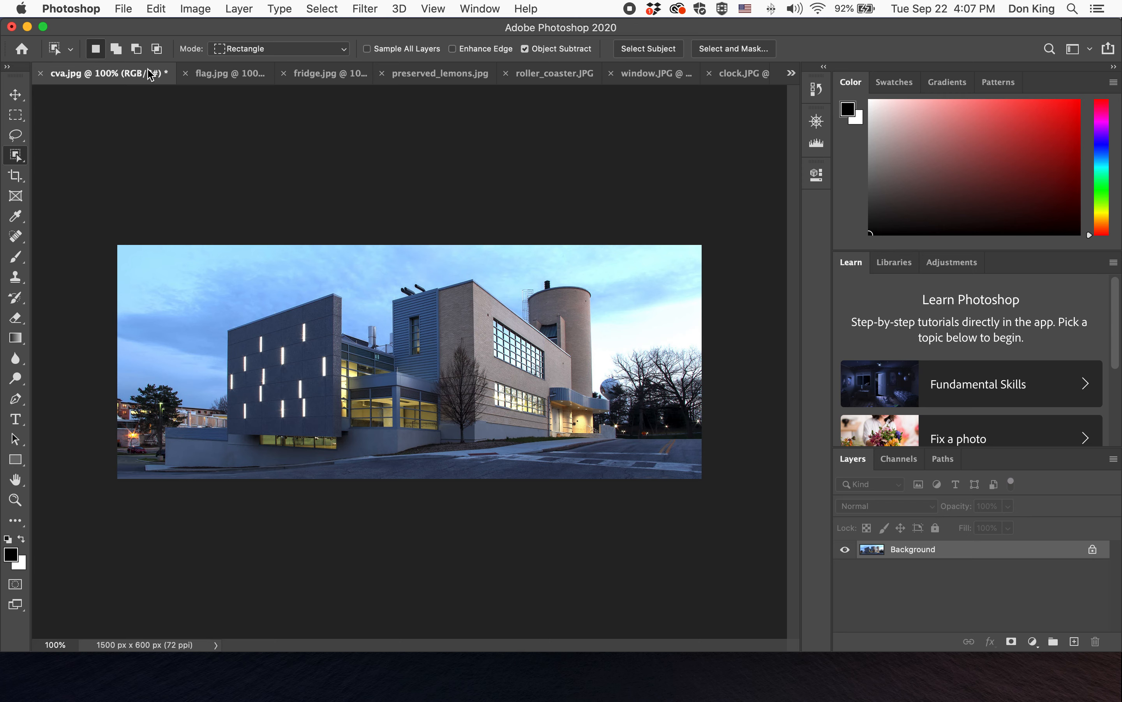
# - Start a Save As of the building photo and name it king_surreal-tutorial
pyautogui.click(122, 8)
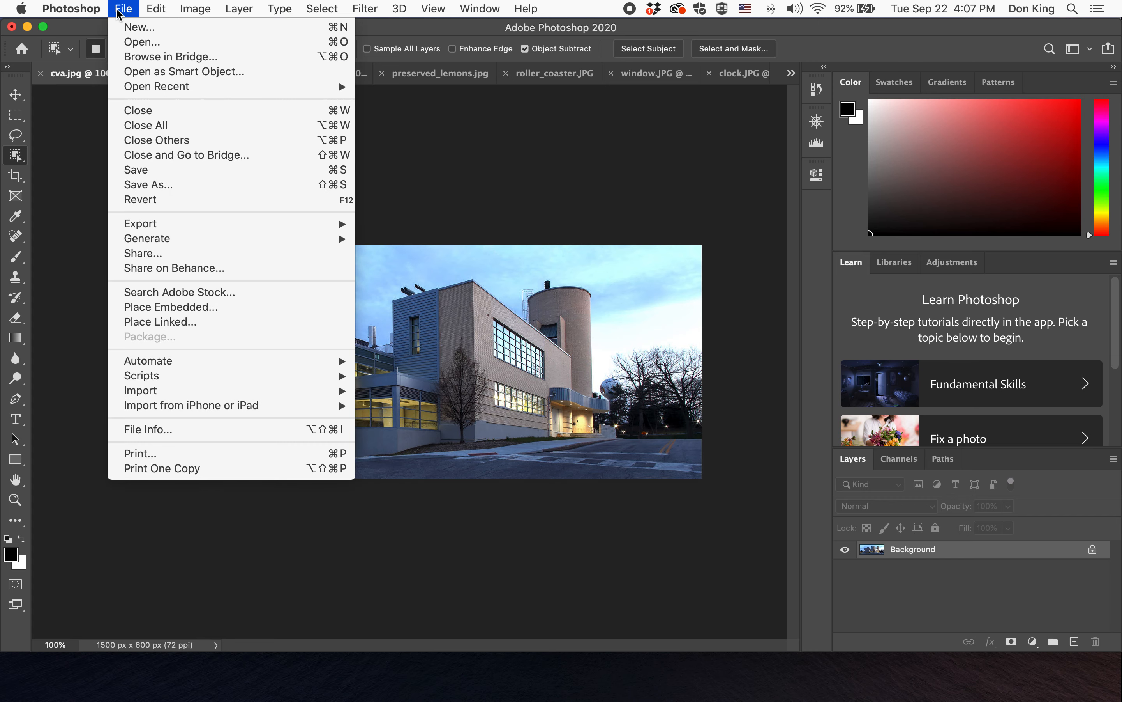
pyautogui.click(166, 185)
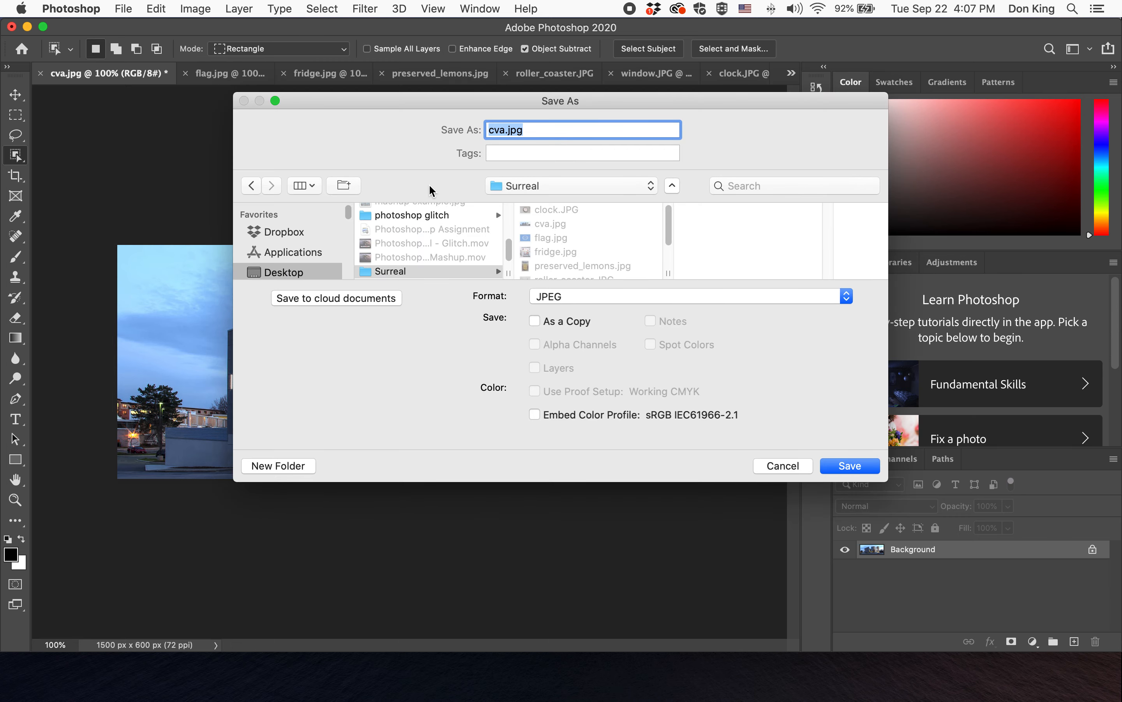
pyautogui.write('king')
pyautogui.write('_')
pyautogui.write('ph')
pyautogui.press('BackSpace')
pyautogui.press('BackSpace')
pyautogui.write('surreal-tutorial')
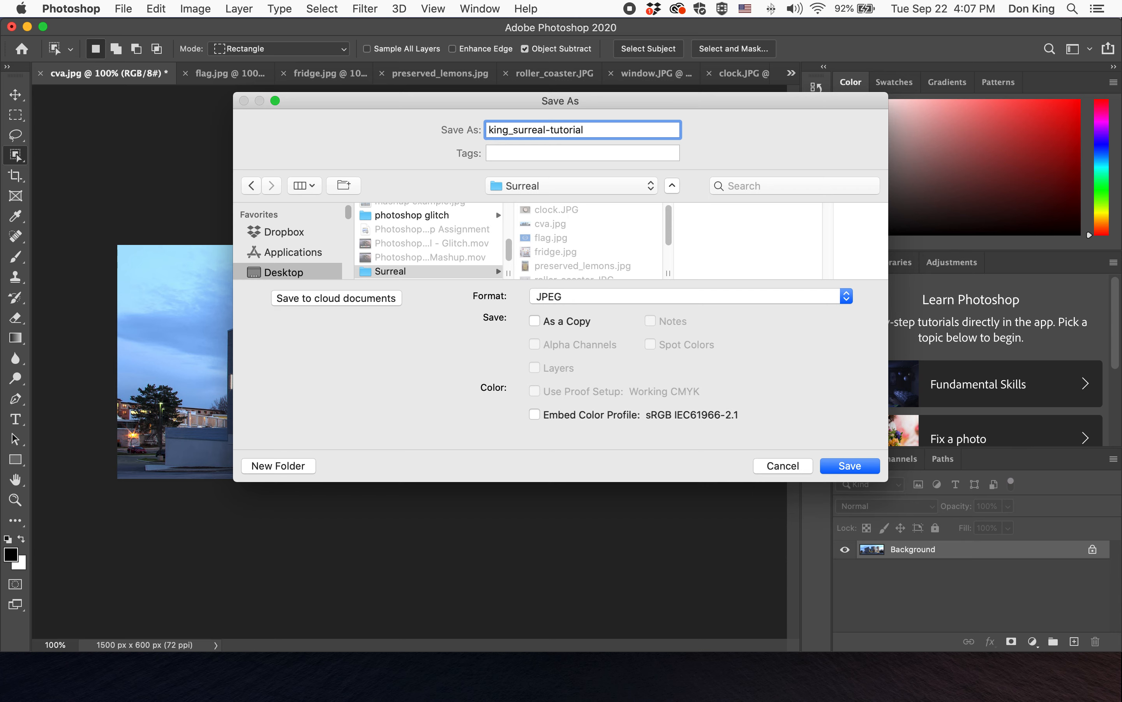
# - Save it in Photoshop format to the Desktop
pyautogui.click(648, 297)
pyautogui.click(597, 200)
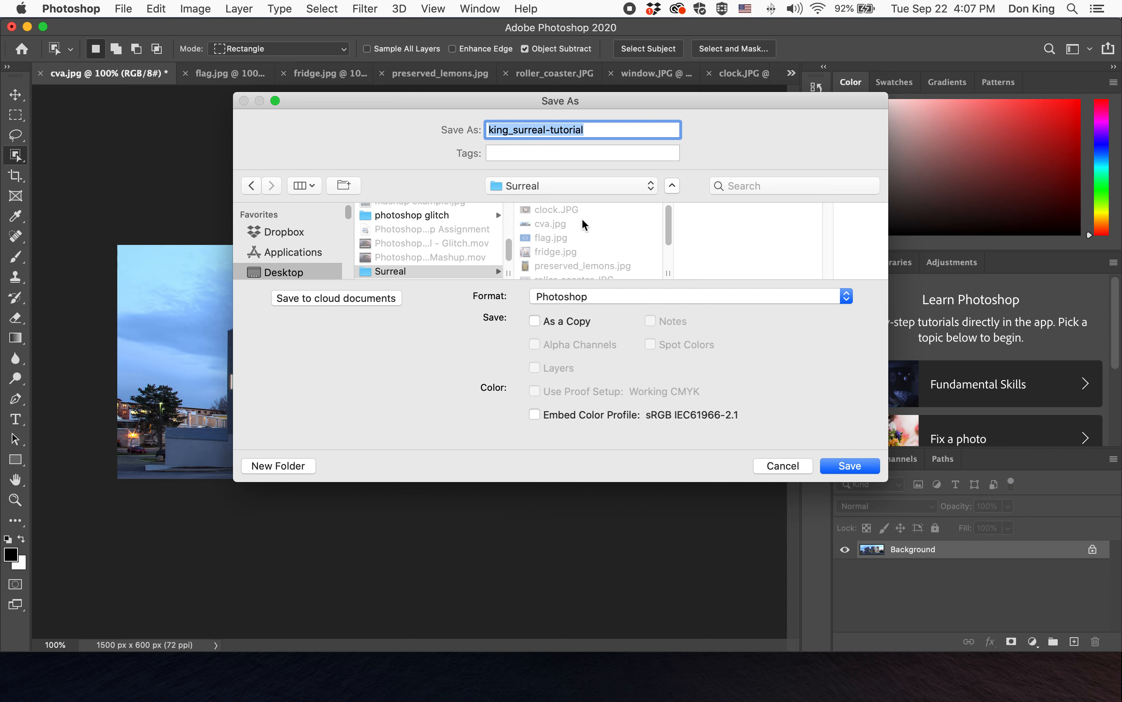
pyautogui.click(314, 274)
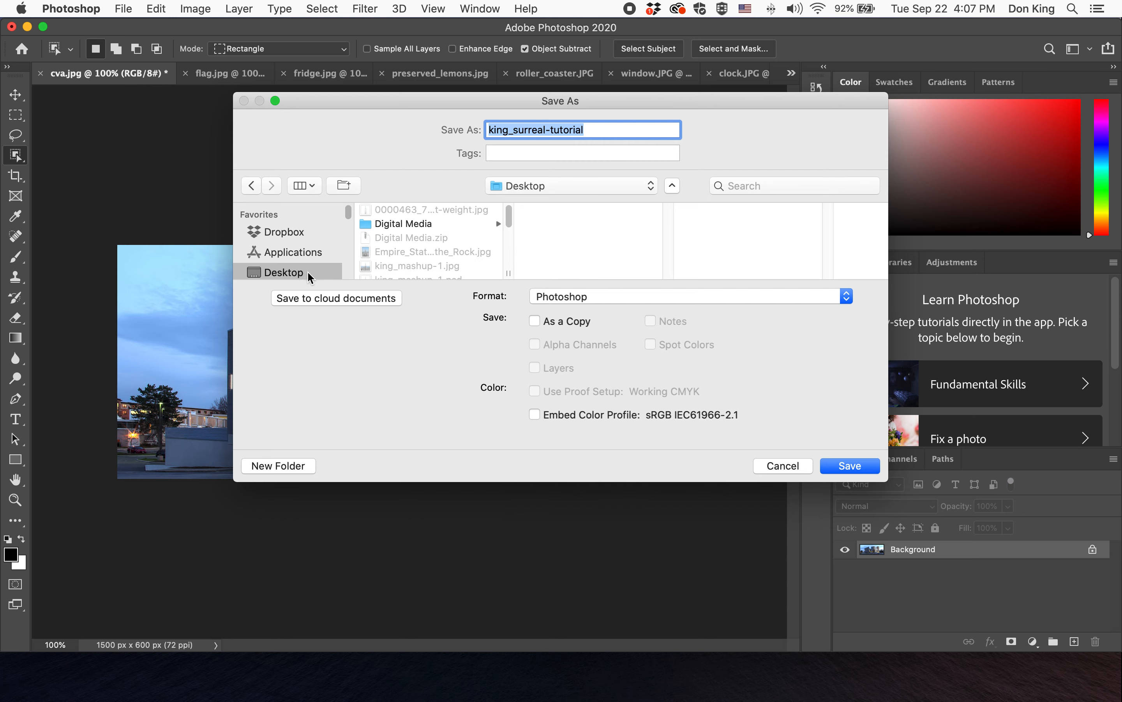
pyautogui.click(857, 467)
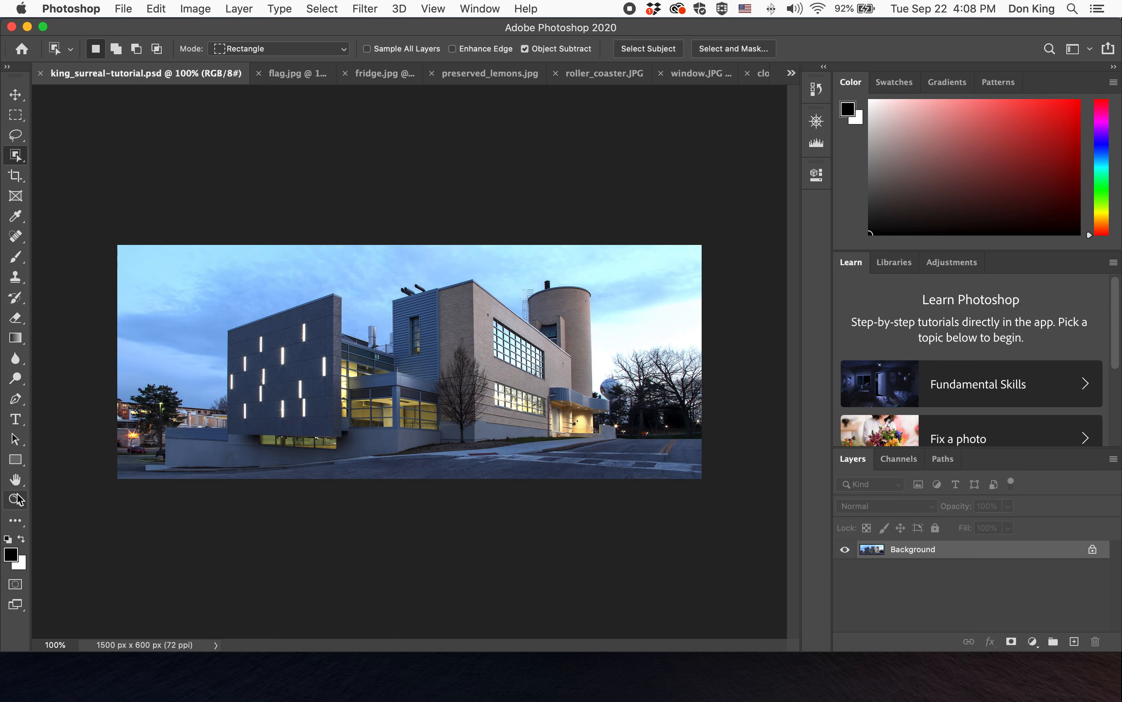
# - Switch to the window.JPG image
pyautogui.doubleClick(15, 479)
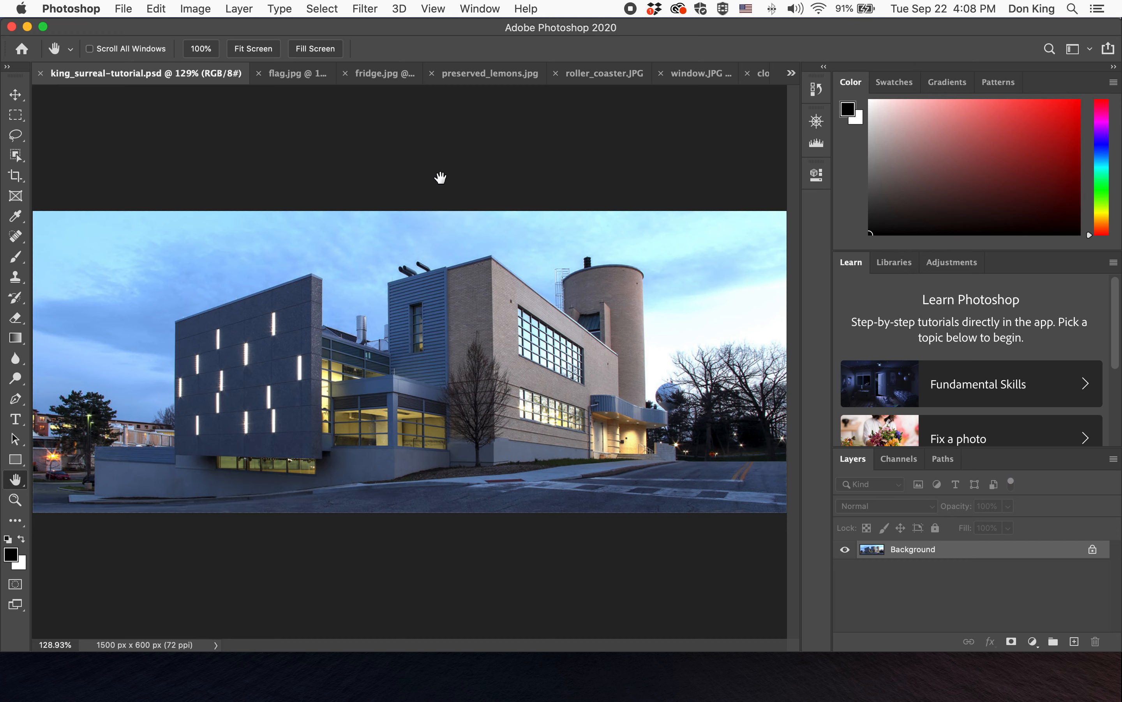
pyautogui.click(693, 78)
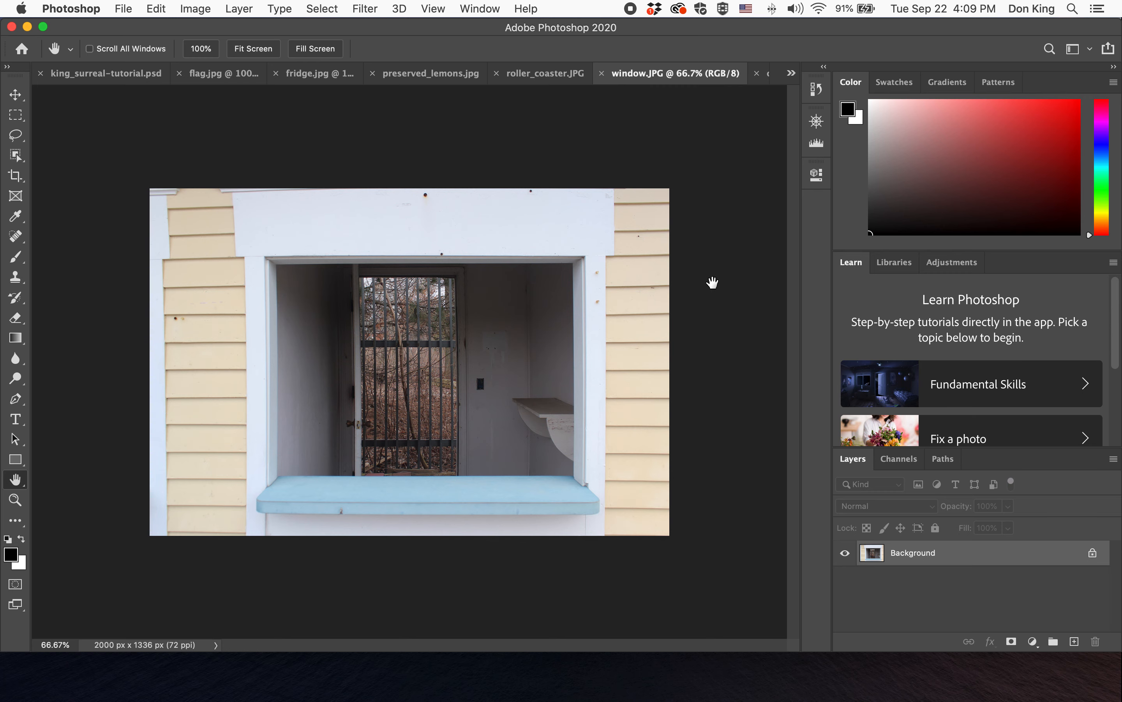
pyautogui.click(542, 75)
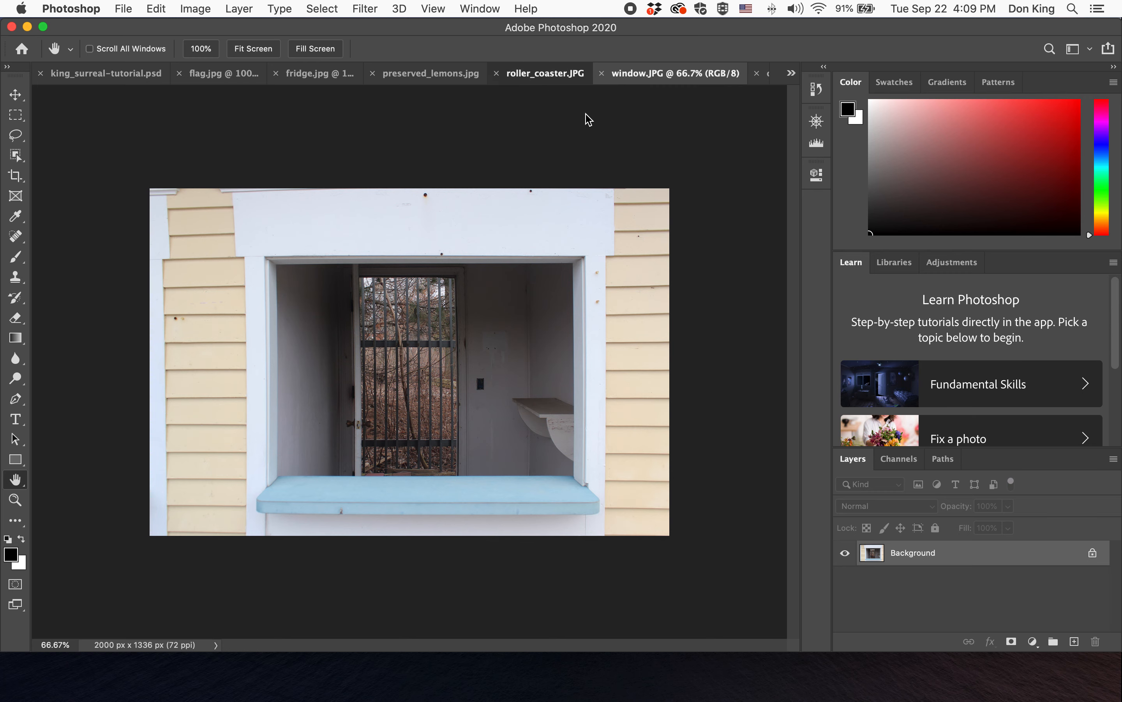
pyautogui.click(702, 73)
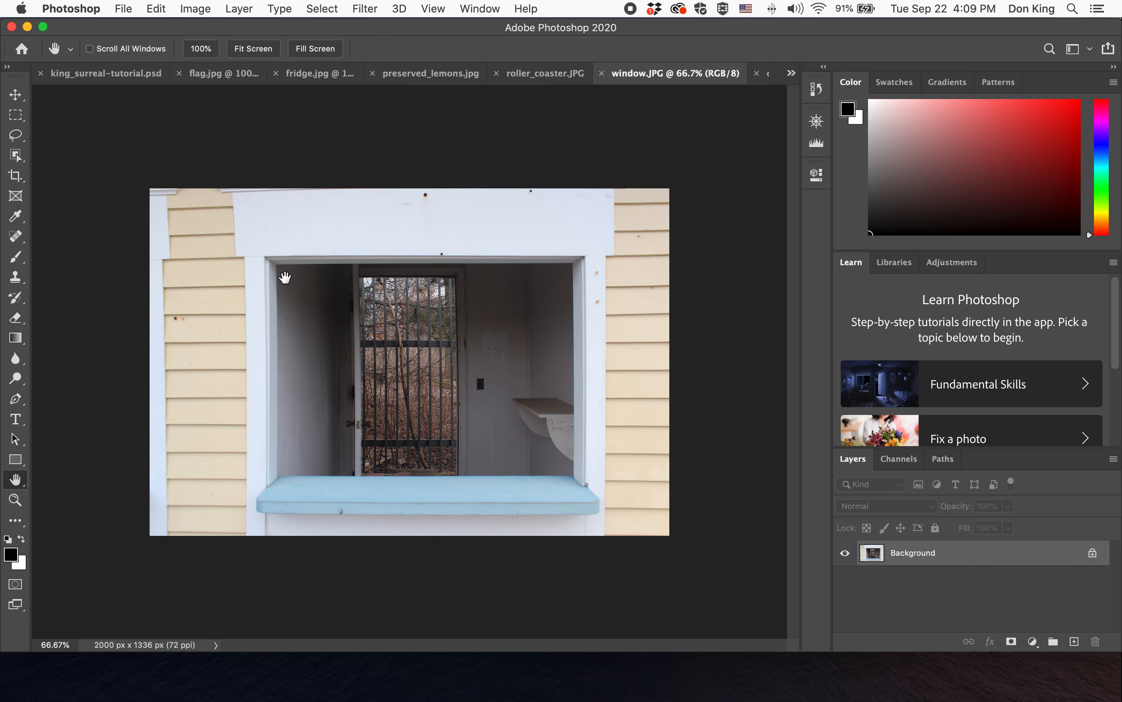
pyautogui.click(16, 114)
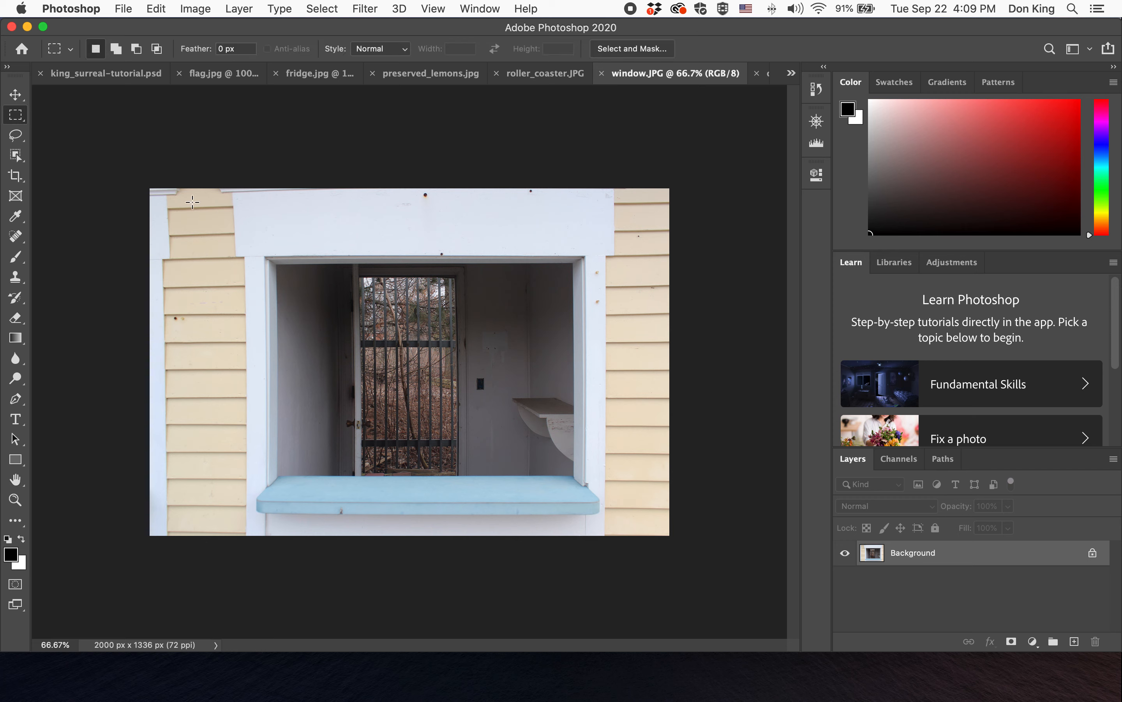
pyautogui.moveTo(264, 258); pyautogui.dragTo(580, 483)
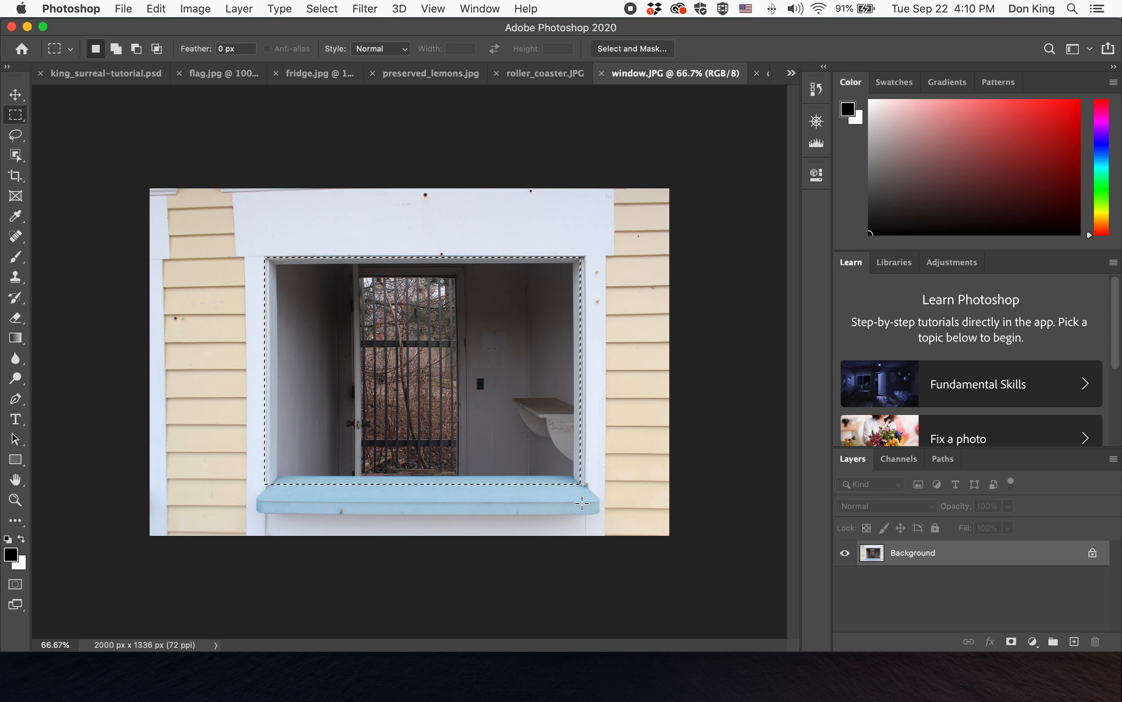
pyautogui.press('super+d')
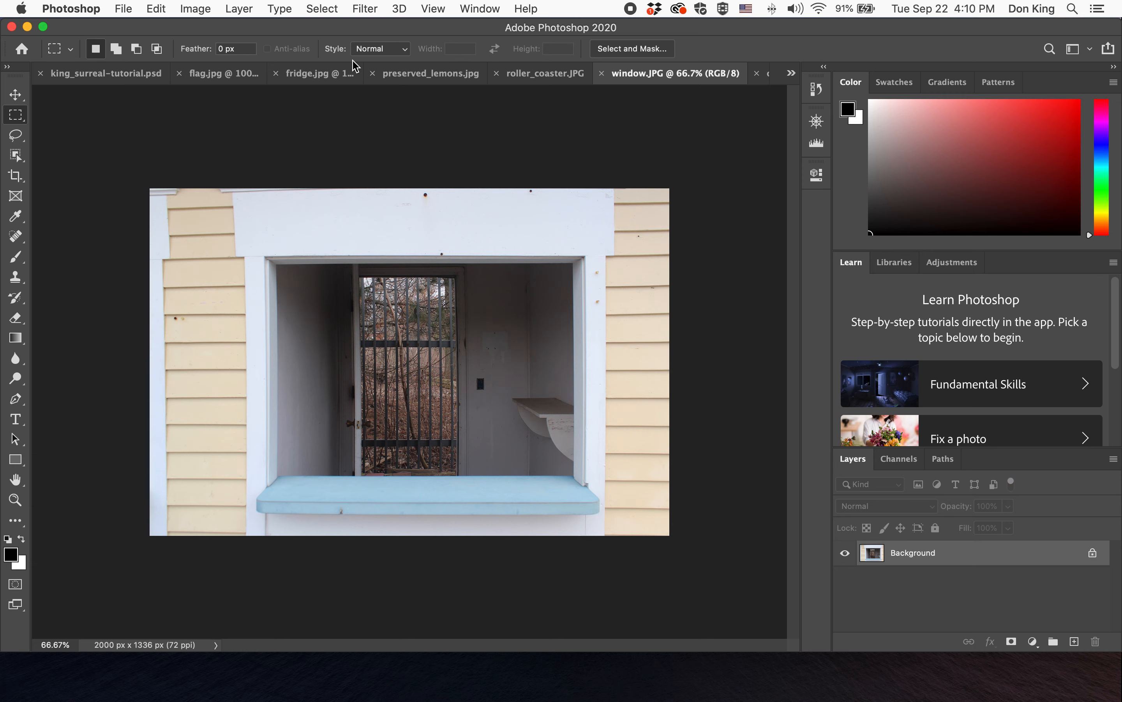
pyautogui.click(330, 8)
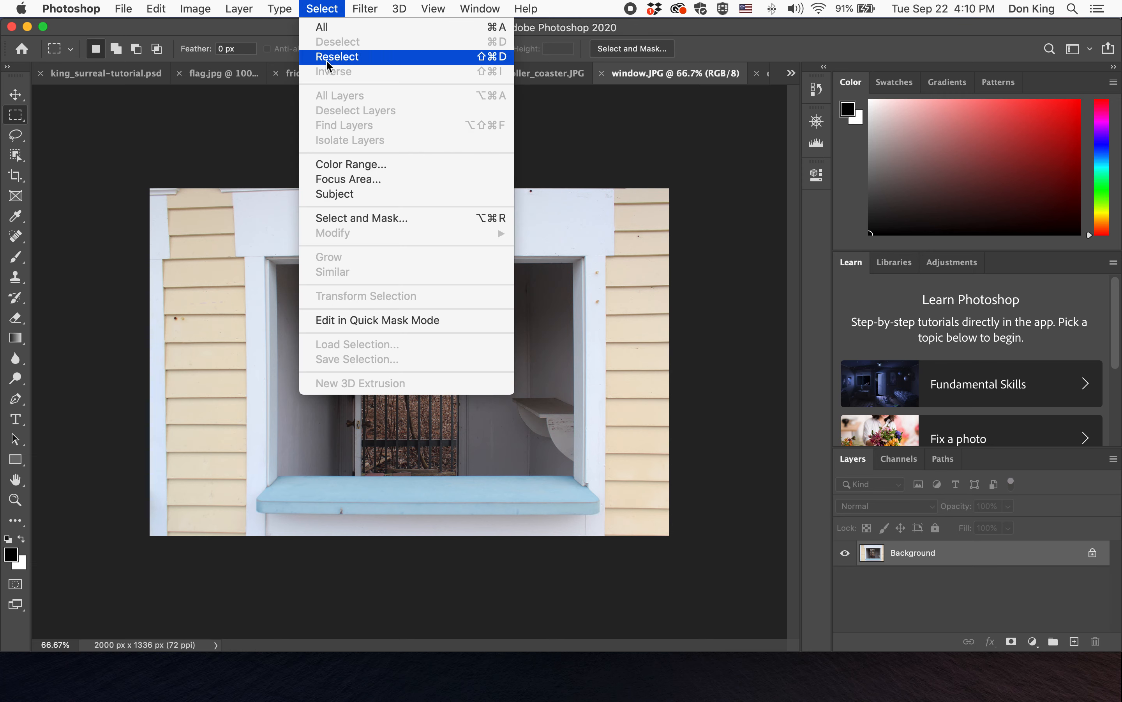
pyautogui.click(256, 129)
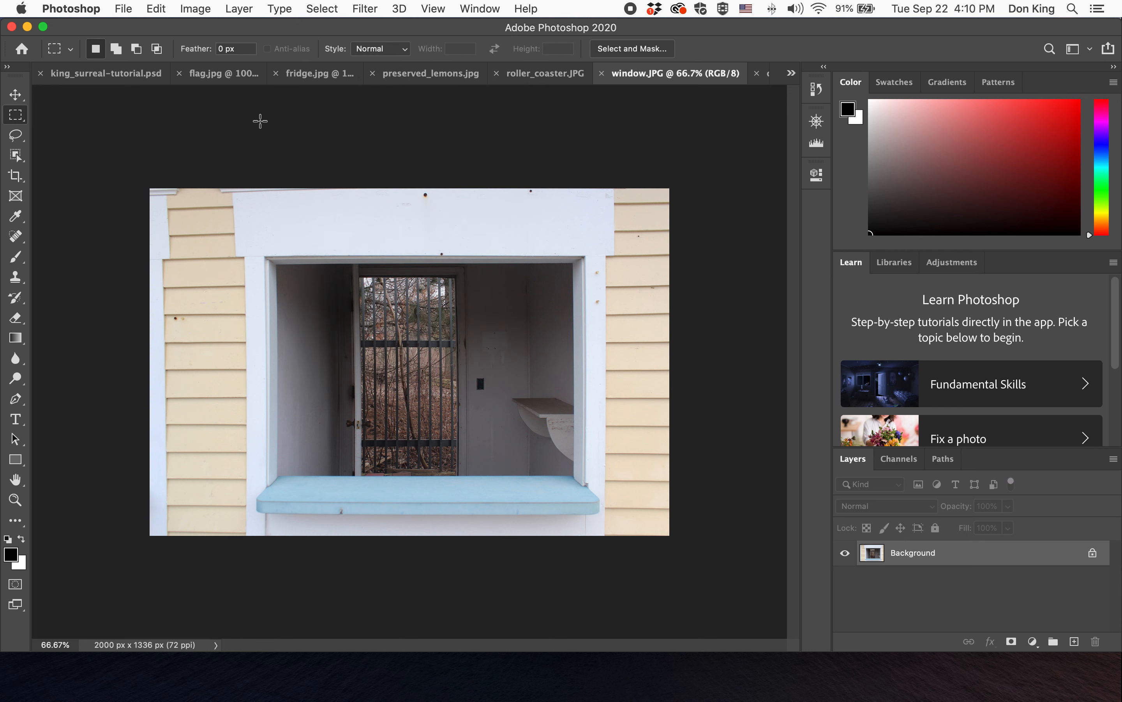
# - Select the window opening with the Quick Selection Tool using a 130 px brush
pyautogui.doubleClick(20, 482)
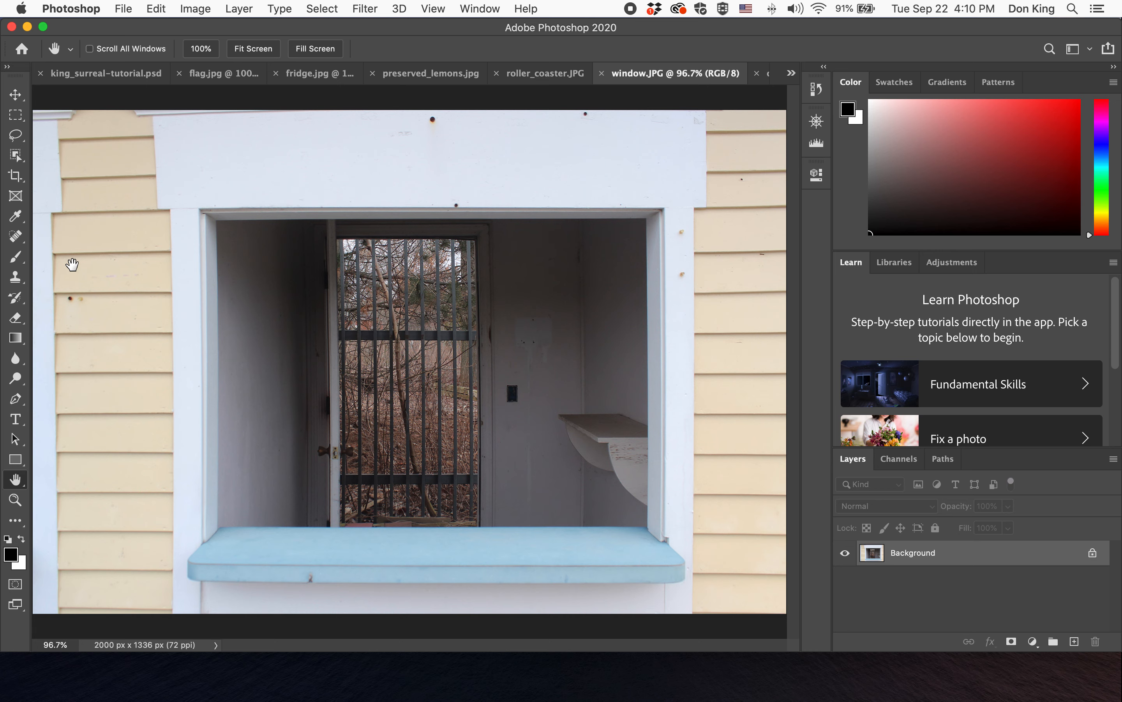
pyautogui.click(17, 156)
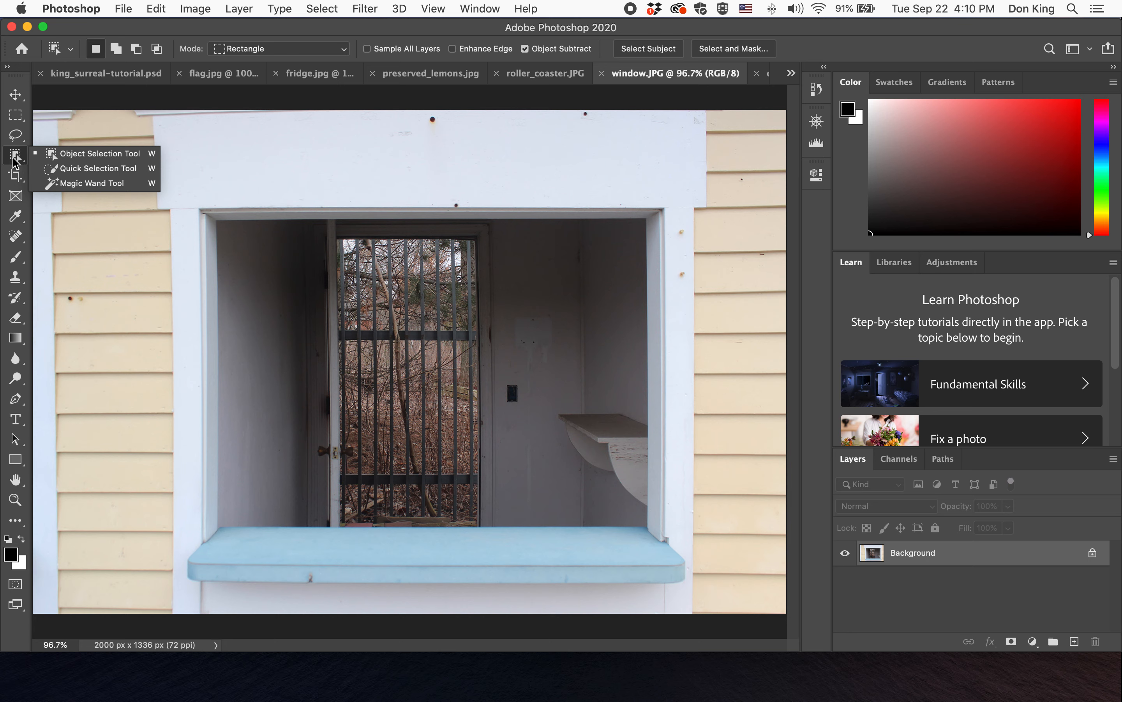
pyautogui.click(57, 172)
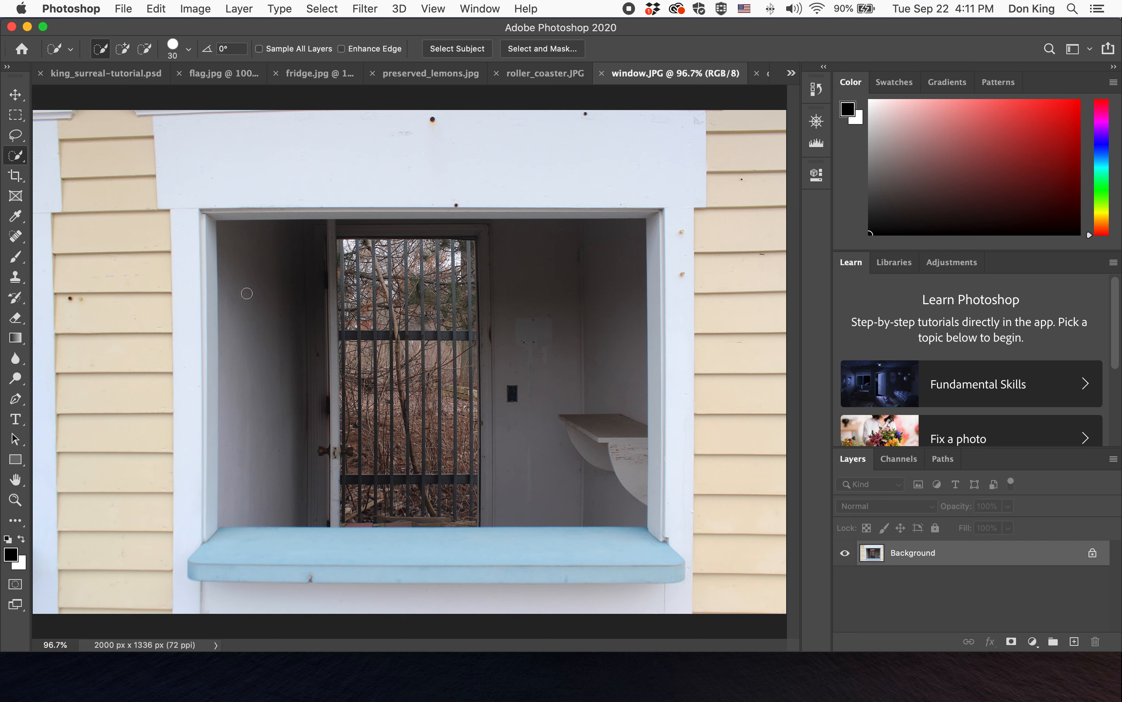
pyautogui.click(190, 53)
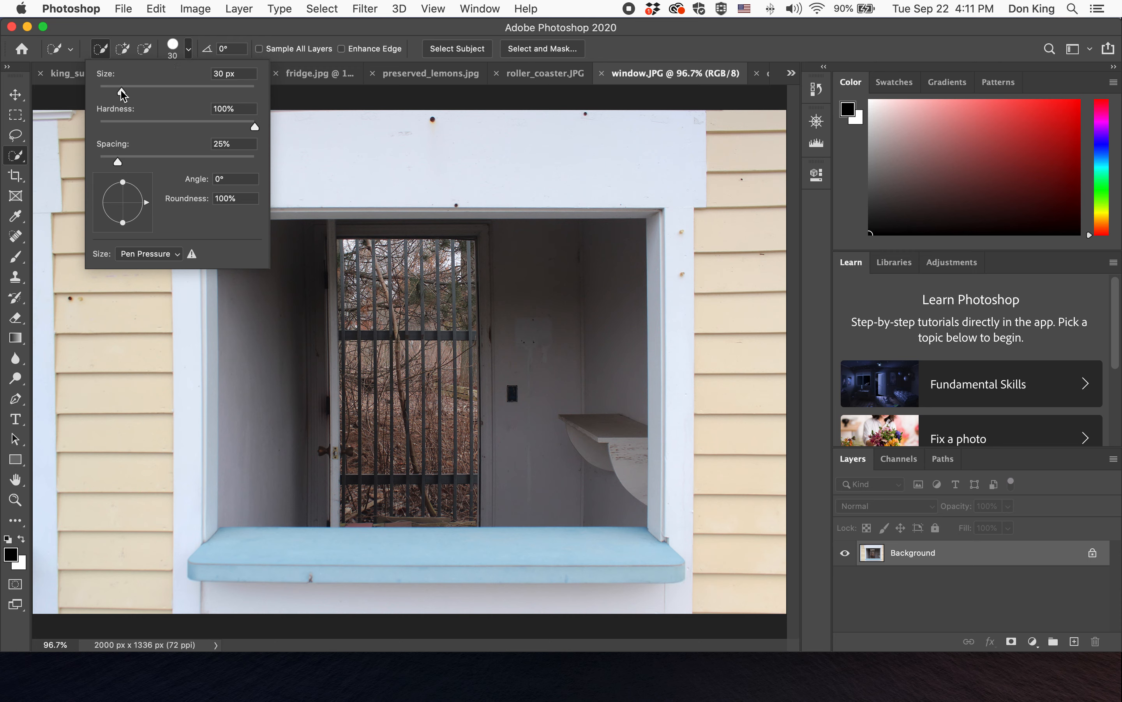
pyautogui.moveTo(122, 93); pyautogui.dragTo(203, 92)
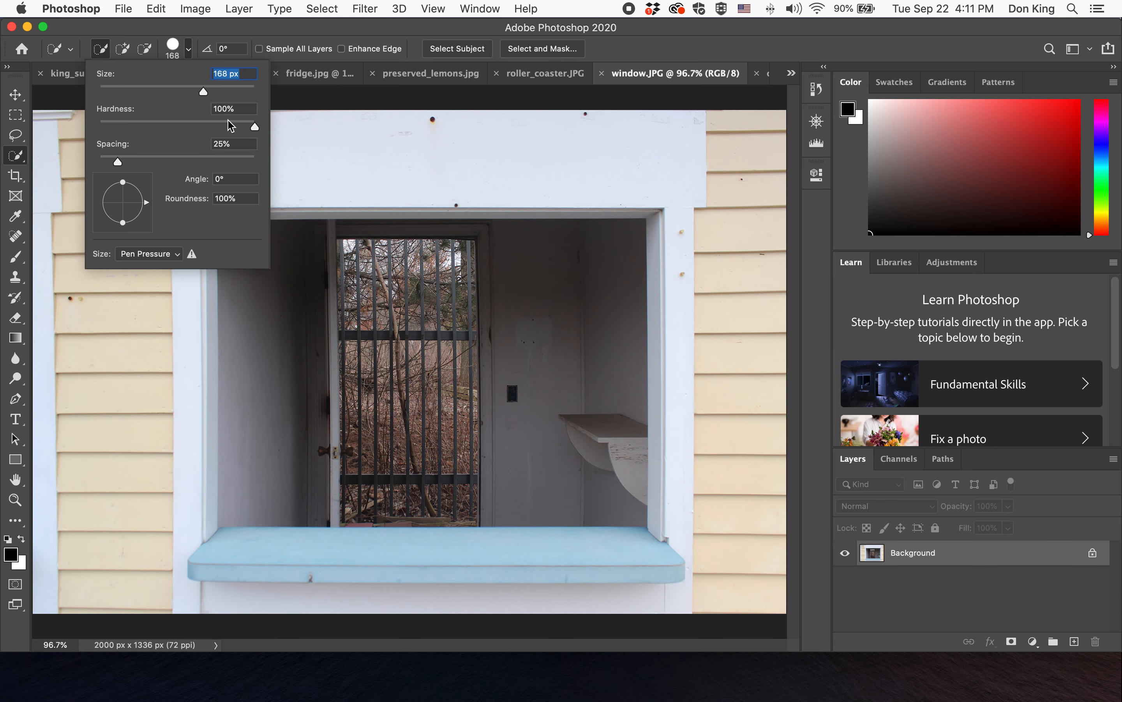
pyautogui.moveTo(204, 90); pyautogui.dragTo(189, 92)
pyautogui.click(209, 32)
pyautogui.moveTo(296, 241)
pyautogui.mouseDown()
pyautogui.moveTo(254, 256)
pyautogui.moveTo(501, 375)
pyautogui.moveTo(491, 373)
pyautogui.moveTo(520, 350)
pyautogui.moveTo(408, 437)
pyautogui.mouseUp()
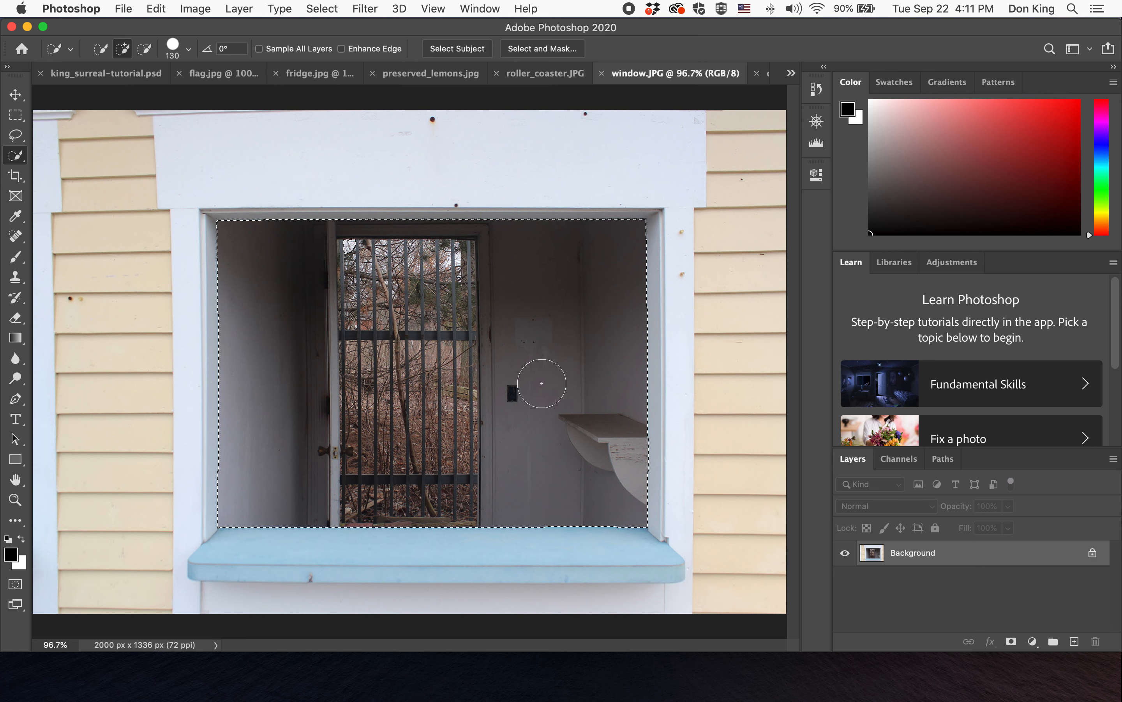
pyautogui.press('super+d')
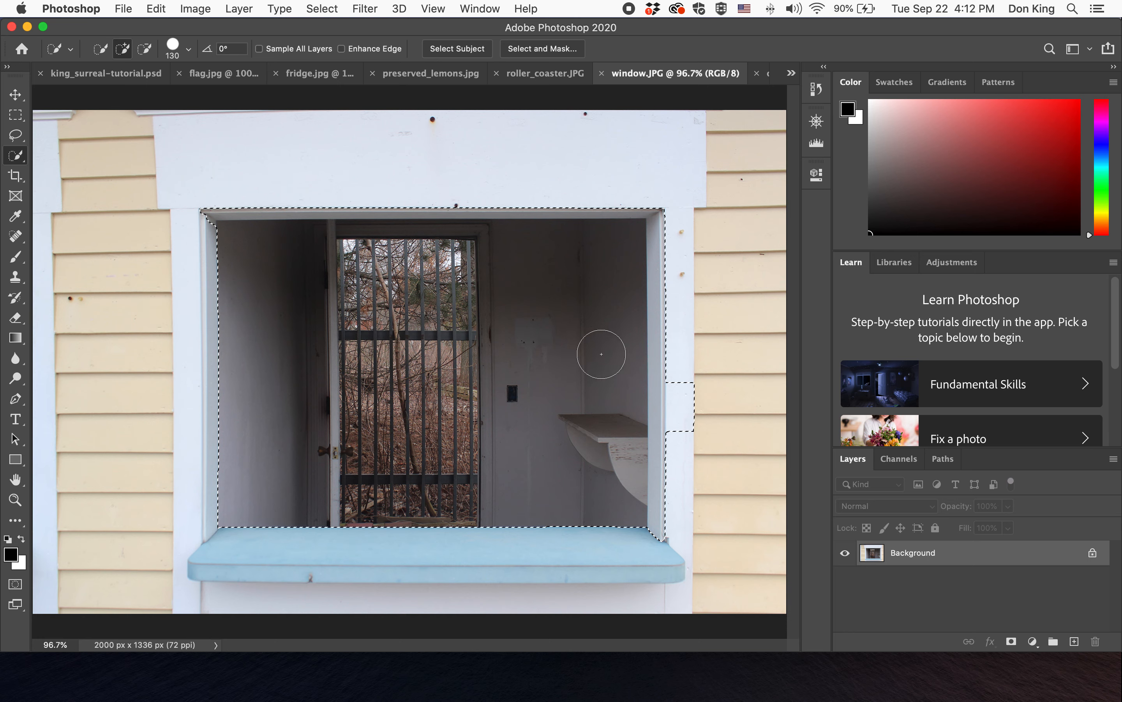
# - Subtract the stray wall areas beside the window frame from the selection
pyautogui.press('alt')
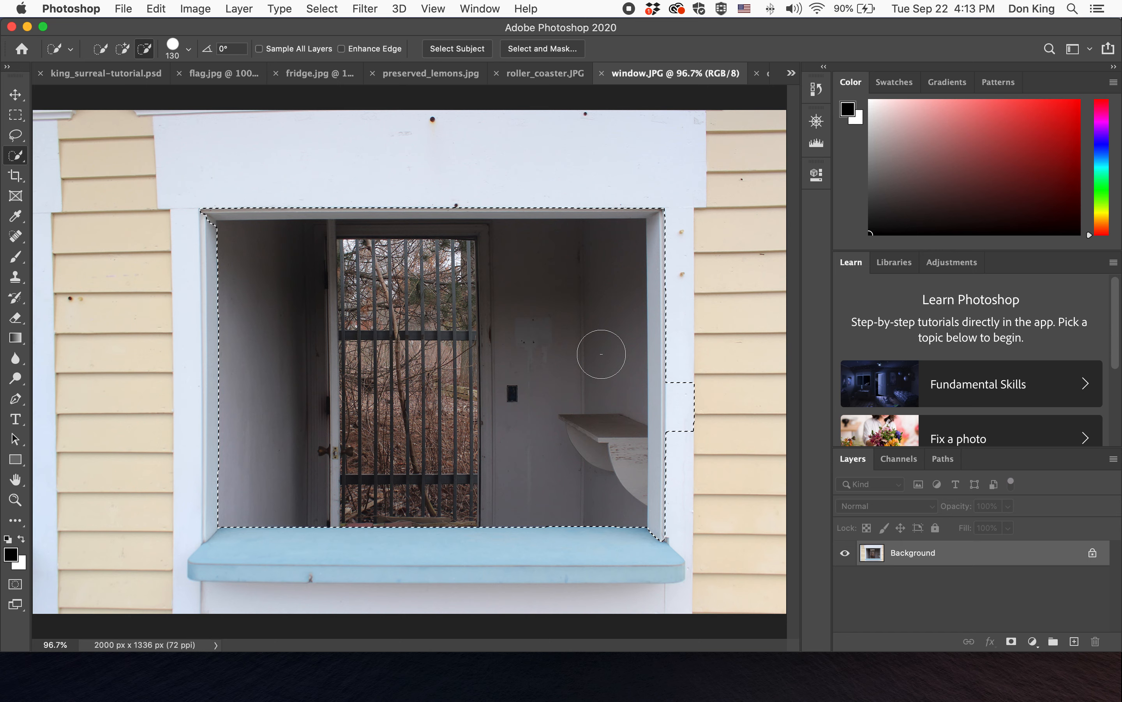
pyautogui.press('alt')
pyautogui.press('alt')
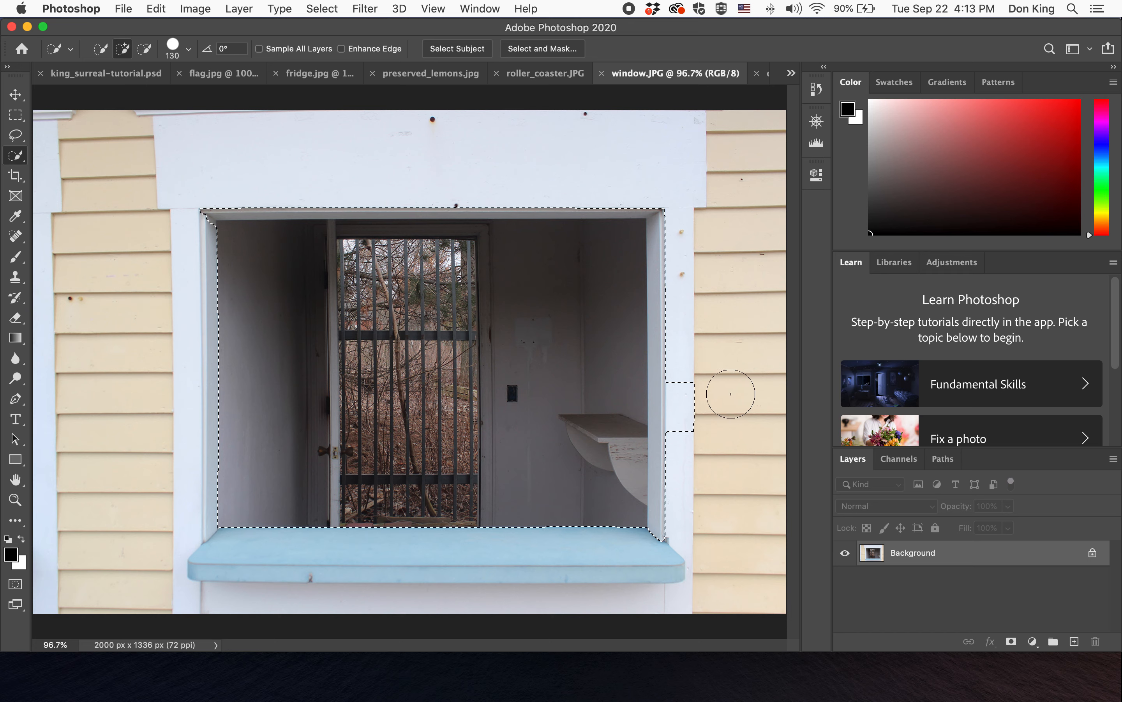
pyautogui.press('alt')
pyautogui.press('alt')
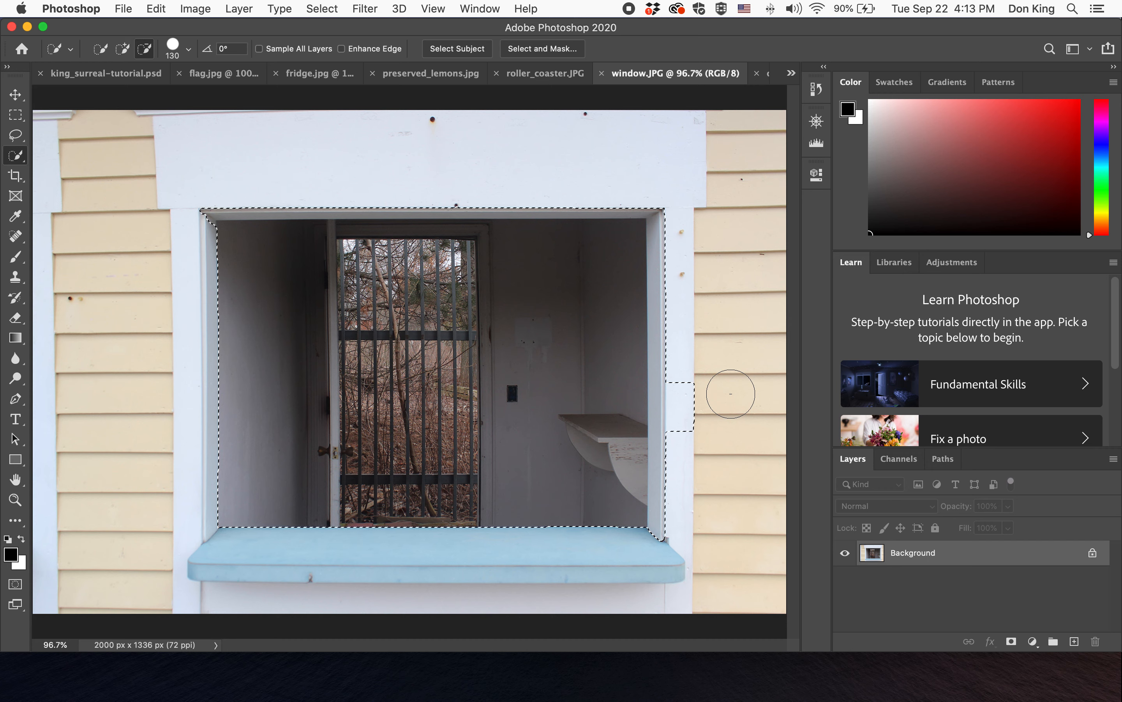
pyautogui.moveTo(693, 382)
pyautogui.mouseDown()
pyautogui.moveTo(695, 427)
pyautogui.moveTo(691, 386)
pyautogui.moveTo(691, 406)
pyautogui.mouseUp()
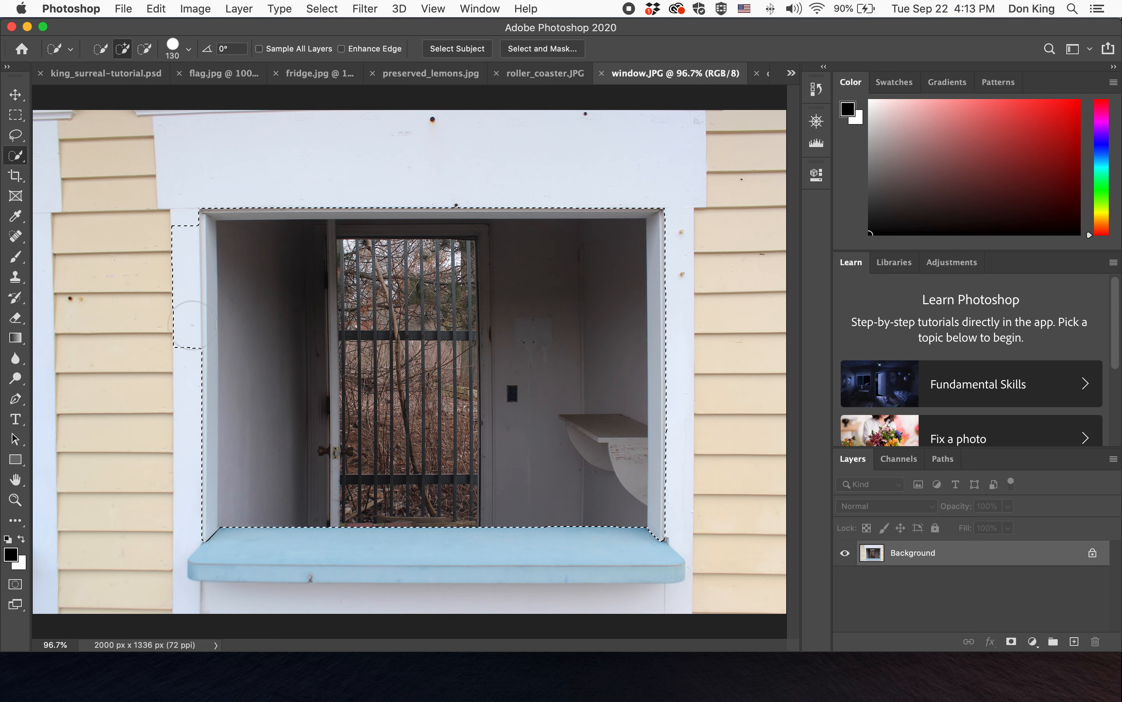
pyautogui.moveTo(173, 223)
pyautogui.mouseDown()
pyautogui.moveTo(163, 353)
pyautogui.moveTo(165, 260)
pyautogui.mouseUp()
# - Add the blue windowsill to the selection, trimming off the wall beneath it and the left frame edge
pyautogui.moveTo(261, 536)
pyautogui.mouseDown()
pyautogui.moveTo(429, 553)
pyautogui.moveTo(556, 546)
pyautogui.mouseUp()
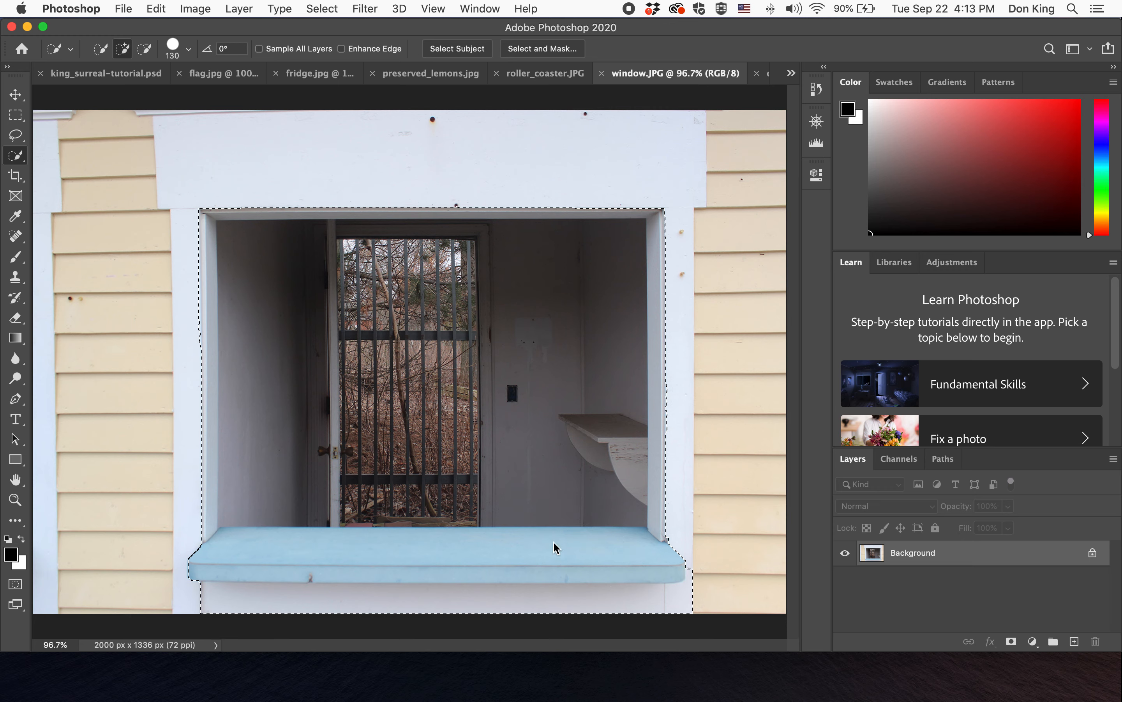
pyautogui.moveTo(714, 578)
pyautogui.mouseDown()
pyautogui.moveTo(700, 608)
pyautogui.moveTo(263, 612)
pyautogui.mouseUp()
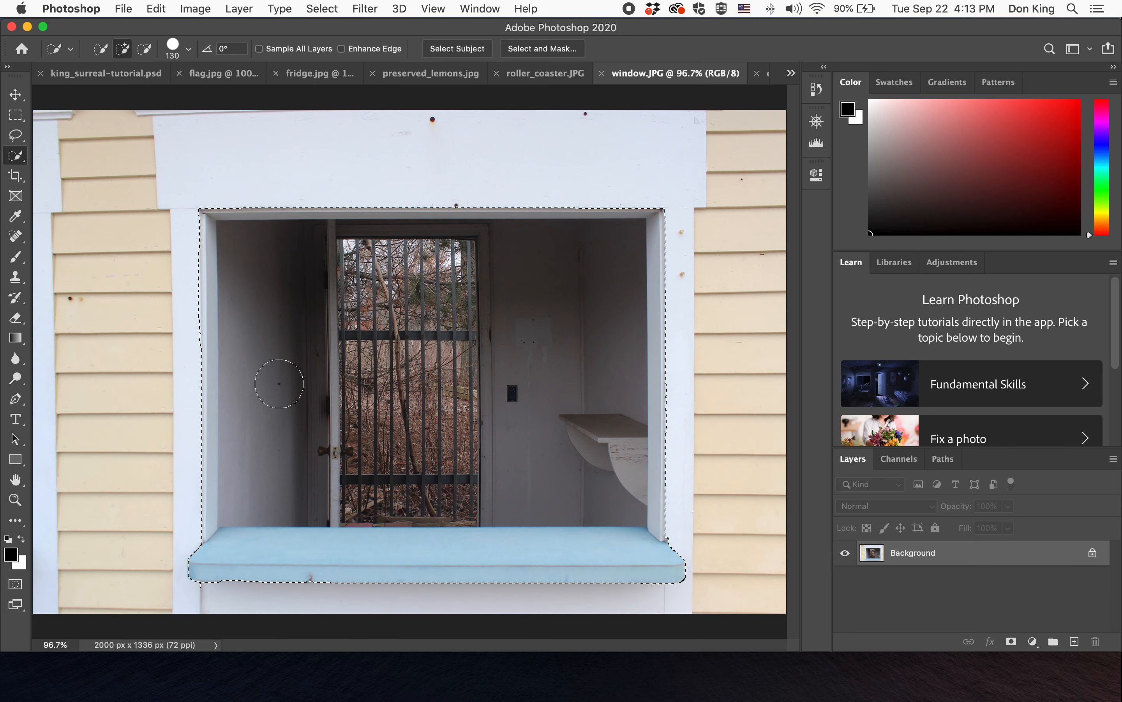
pyautogui.moveTo(173, 249)
pyautogui.mouseDown()
pyautogui.moveTo(169, 311)
pyautogui.moveTo(196, 399)
pyautogui.mouseUp()
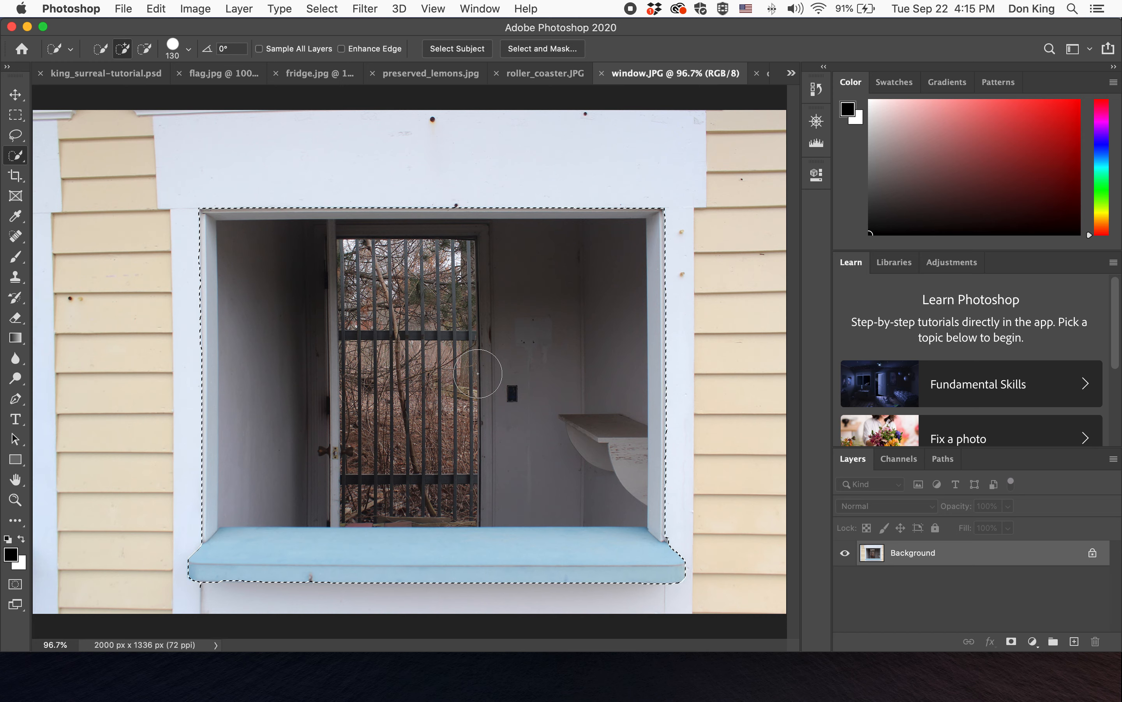
# - Open Select and Mask for the window selection and set the view to On White at 100% opacity
pyautogui.click(546, 50)
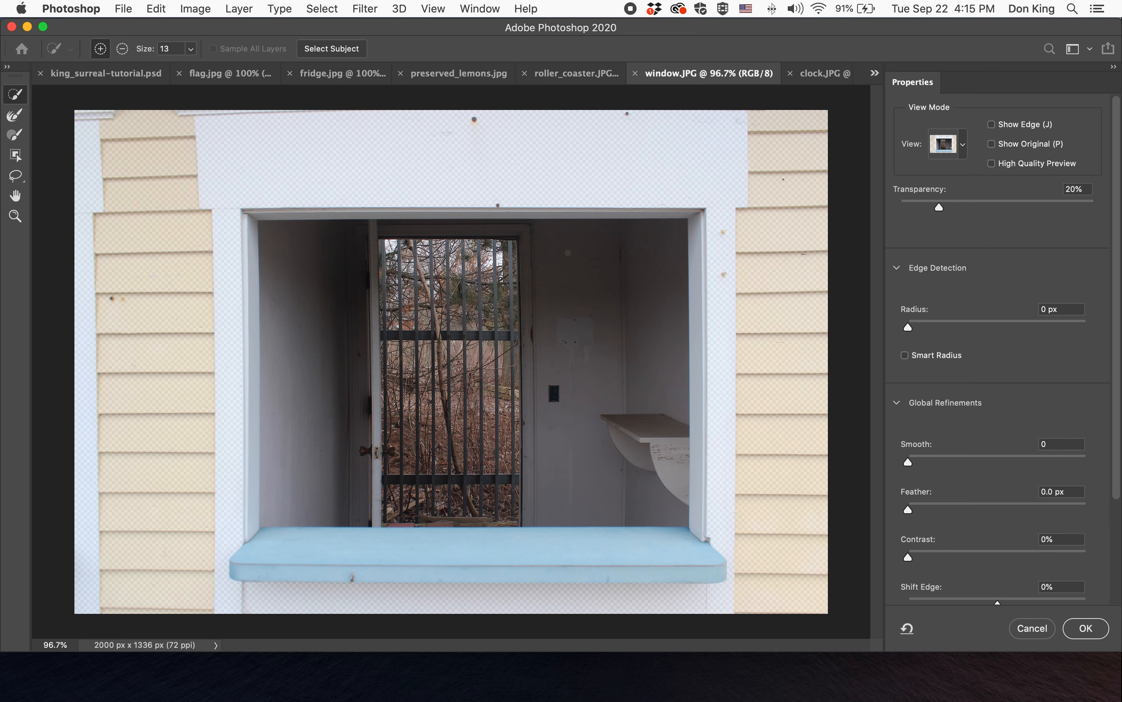
pyautogui.scroll(-3, 1020, 395)
pyautogui.scroll(3, 1021, 394)
pyautogui.scroll(-3, 1019, 395)
pyautogui.scroll(3, 1018, 396)
pyautogui.scroll(-3, 1018, 395)
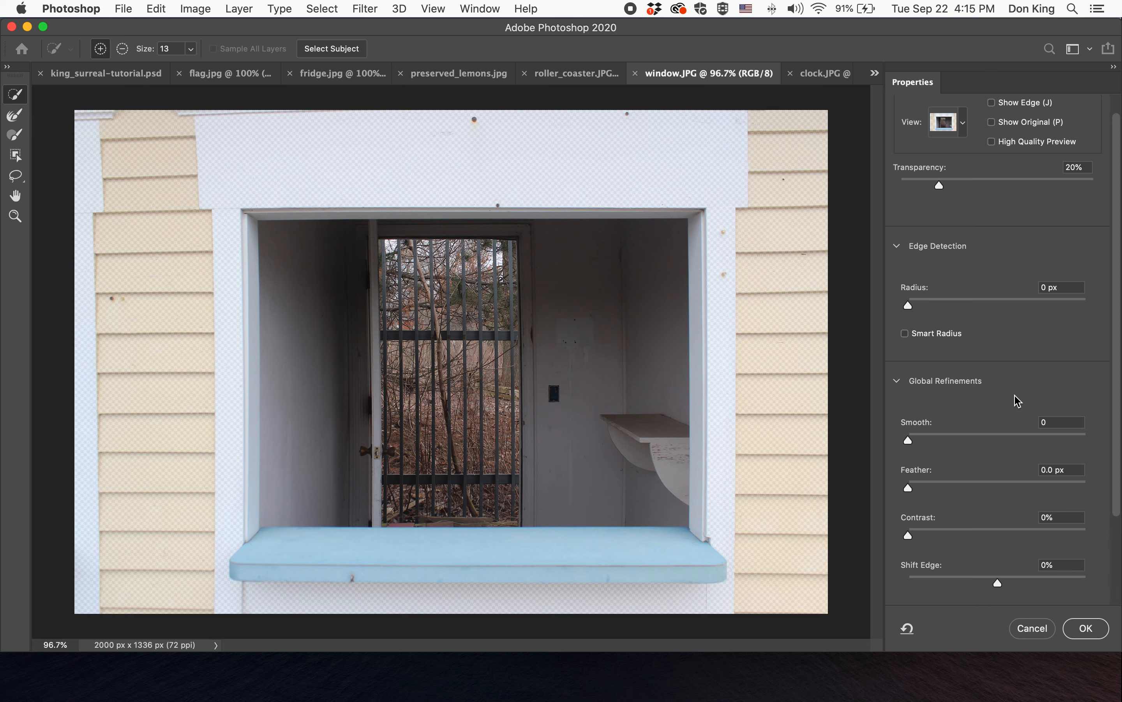
pyautogui.scroll(3, 1015, 397)
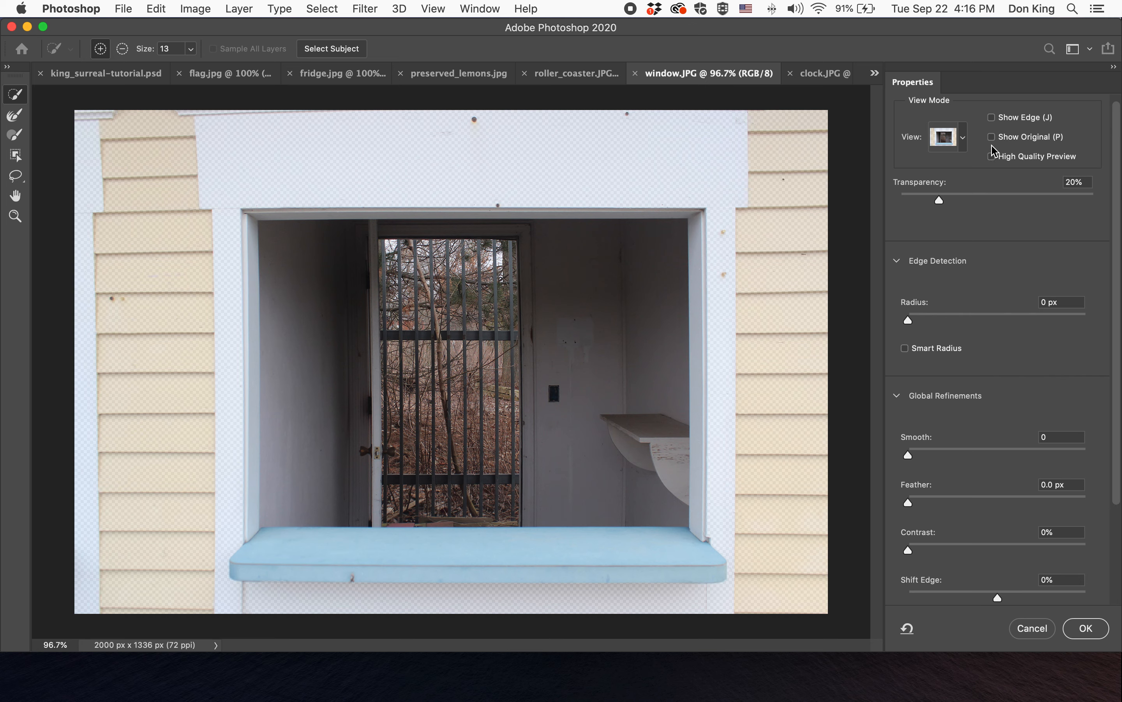
pyautogui.click(944, 138)
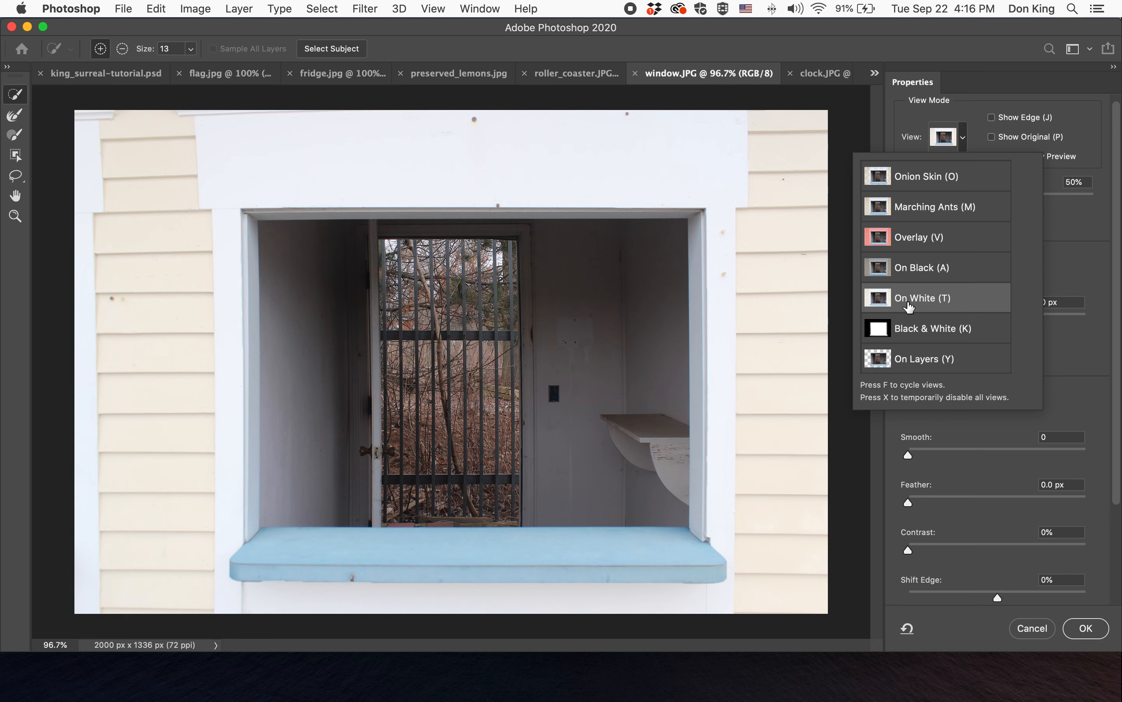
pyautogui.click(1075, 265)
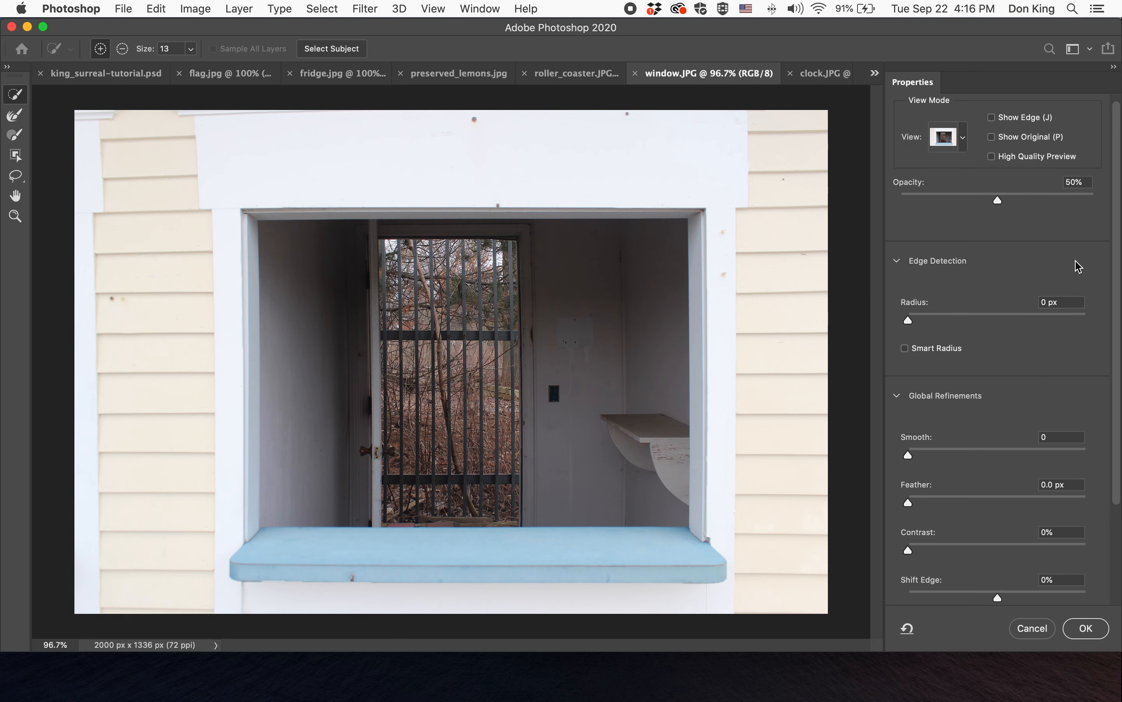
pyautogui.moveTo(998, 200); pyautogui.dragTo(1103, 204)
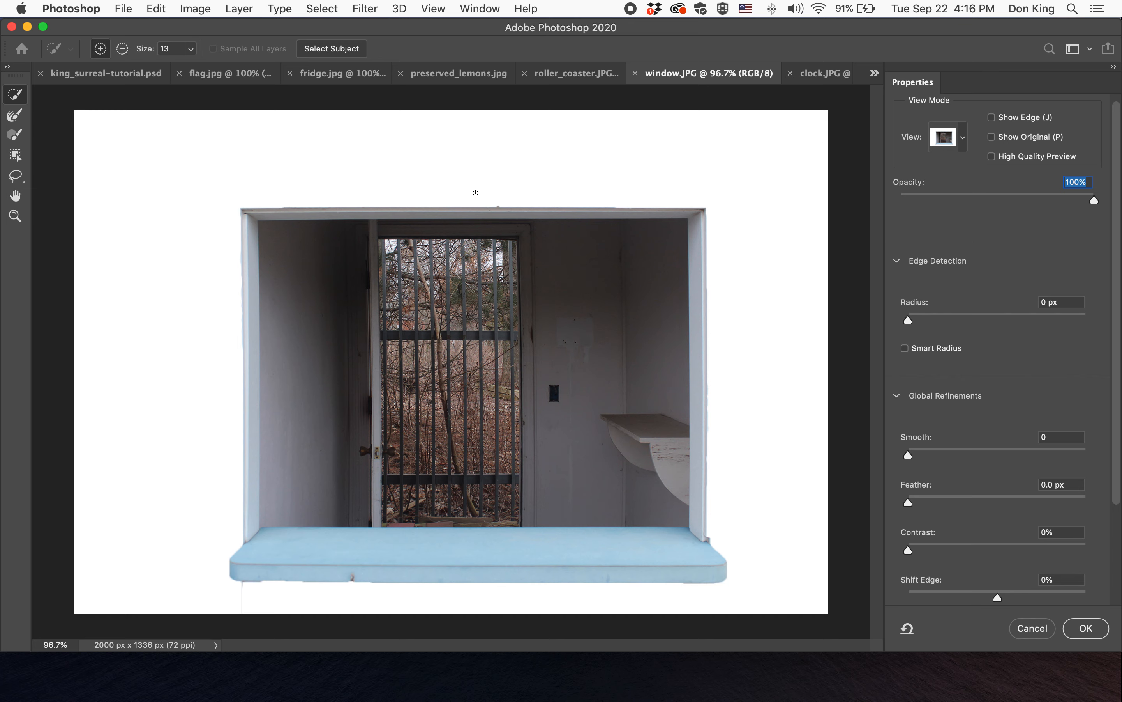
# - Subtract the stray sliver below the left end of the windowsill from the selection
pyautogui.press('alt')
pyautogui.moveTo(243, 607); pyautogui.dragTo(241, 584)
pyautogui.scroll(-3, 1006, 485)
pyautogui.scroll(-1, 1005, 483)
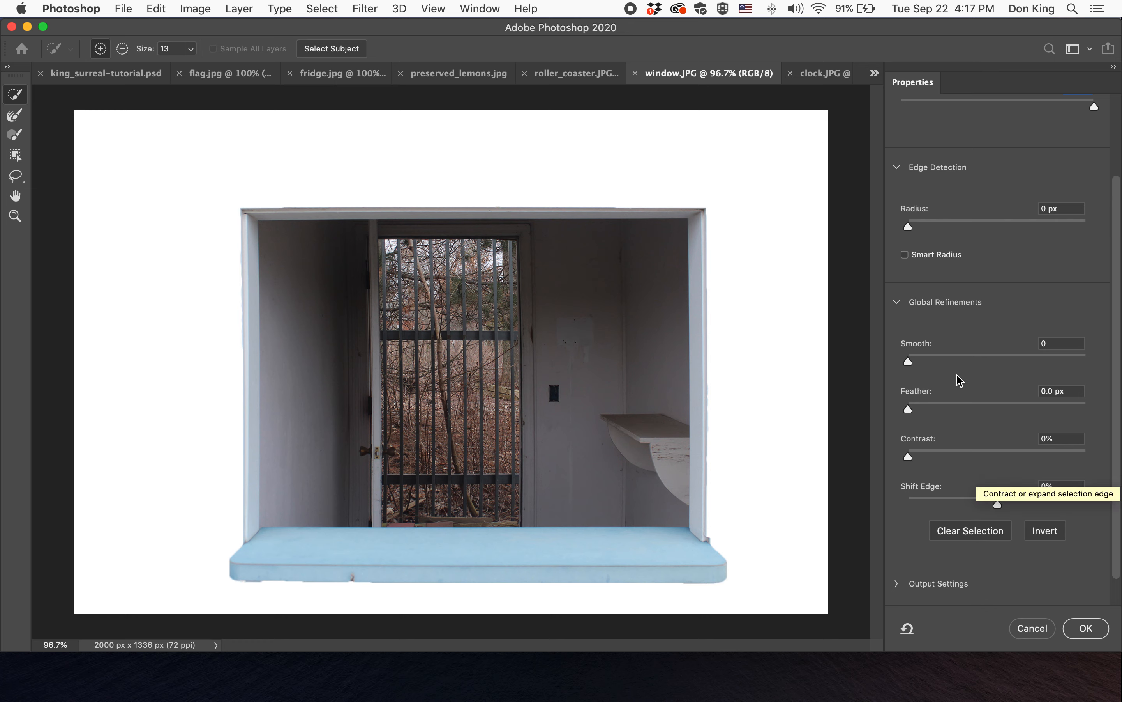
# - Set the selection's Smooth to 50 and Feather to 1.9 px
pyautogui.moveTo(911, 362); pyautogui.dragTo(990, 362)
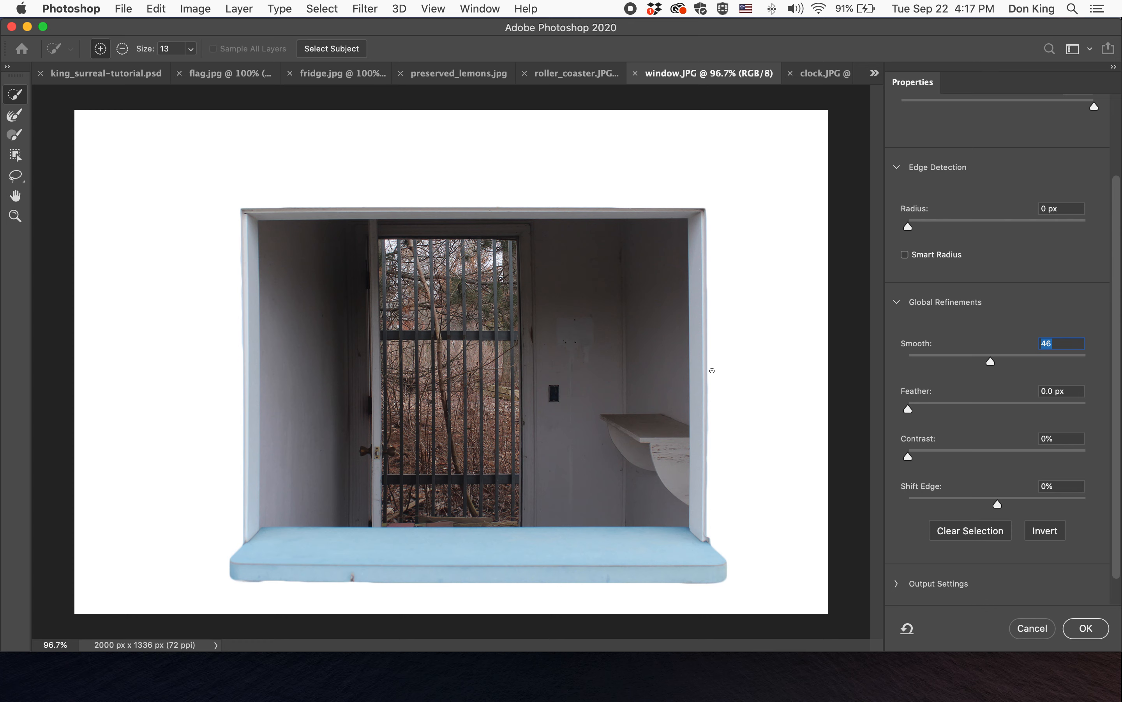
pyautogui.moveTo(991, 362); pyautogui.dragTo(997, 365)
pyautogui.press('m')
pyautogui.press('t')
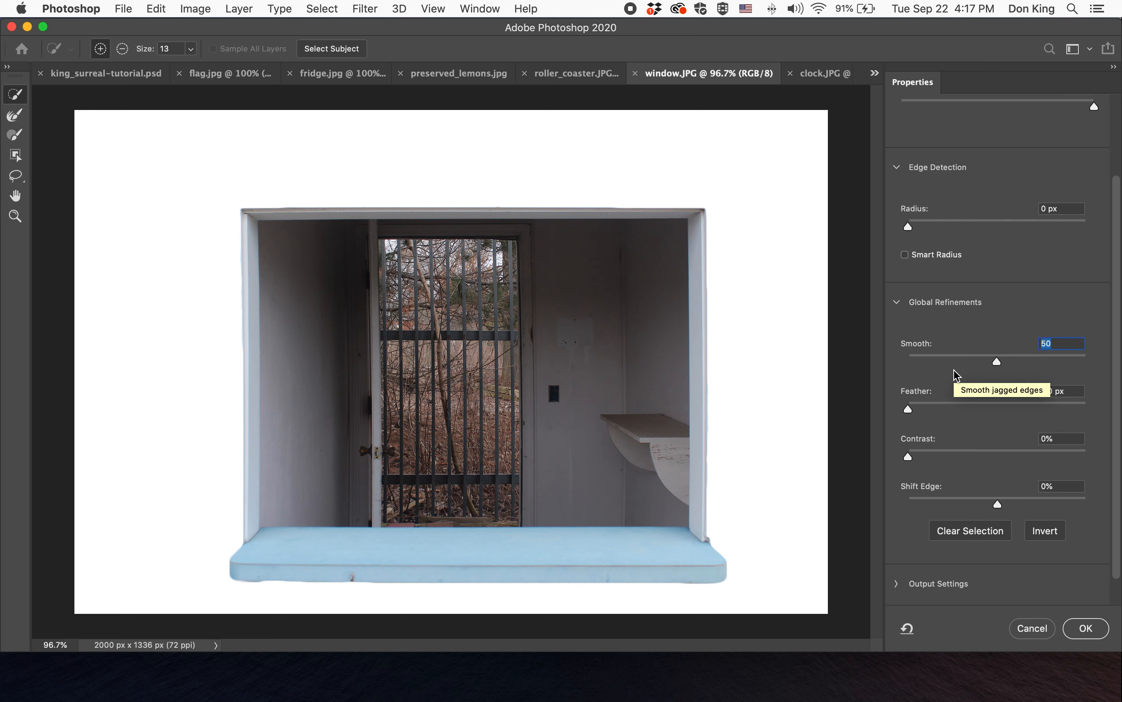
pyautogui.moveTo(910, 409); pyautogui.dragTo(930, 412)
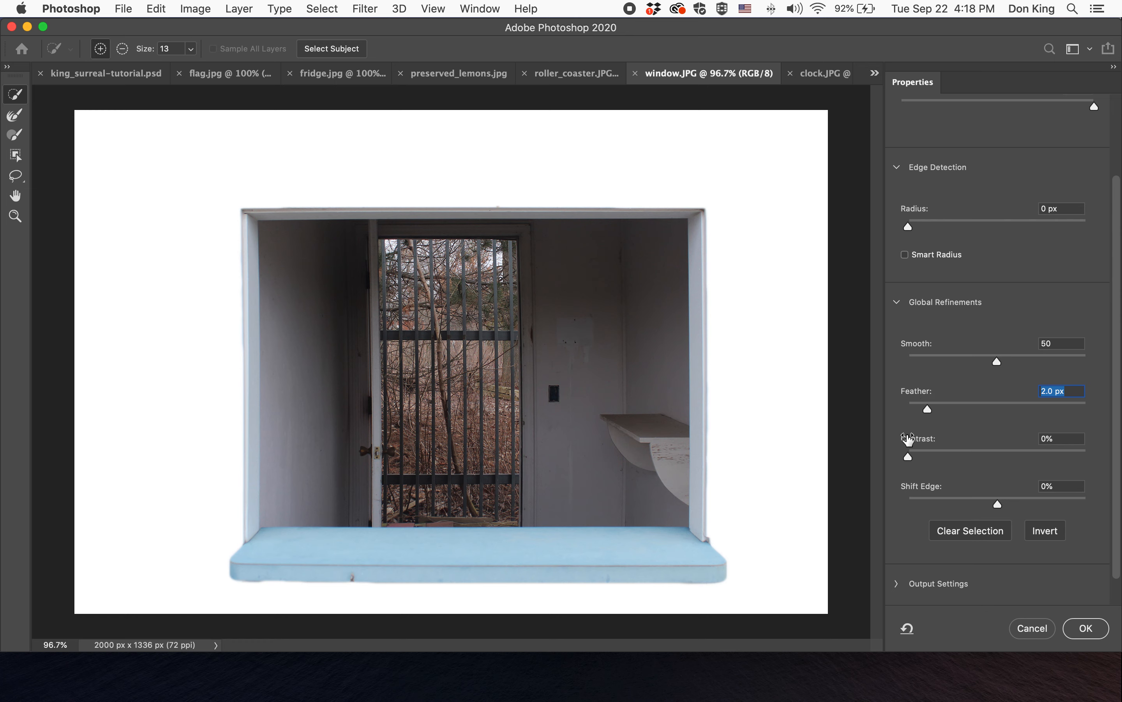
pyautogui.click(989, 411)
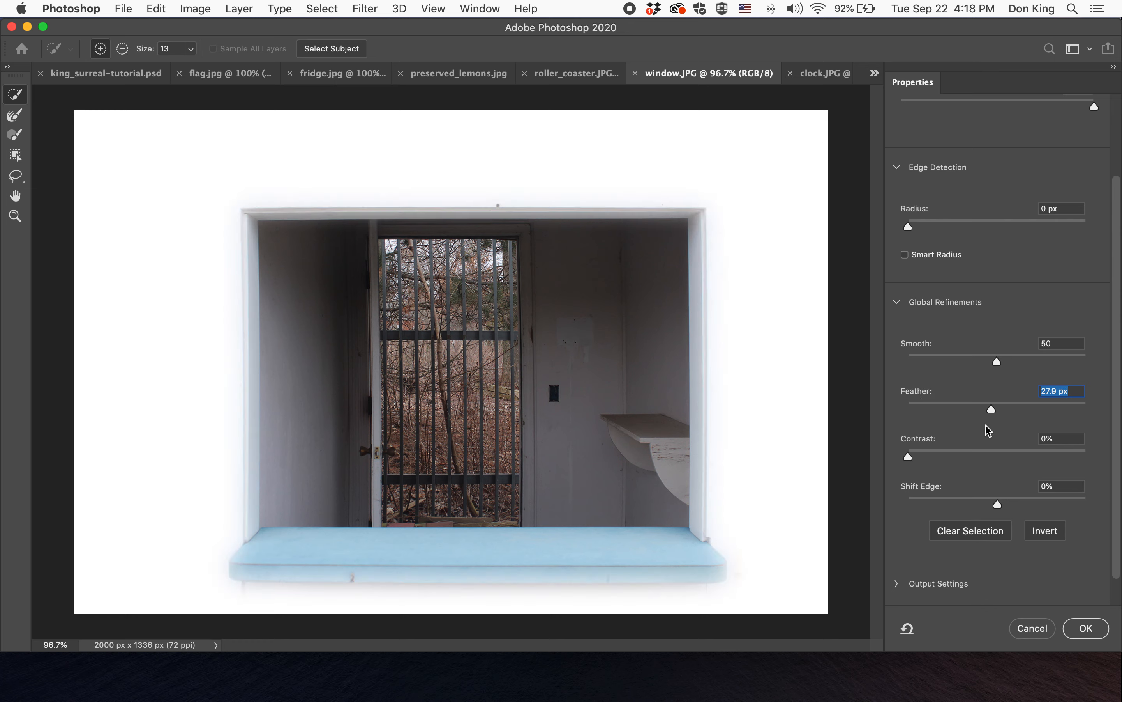
pyautogui.moveTo(991, 408); pyautogui.dragTo(1034, 410)
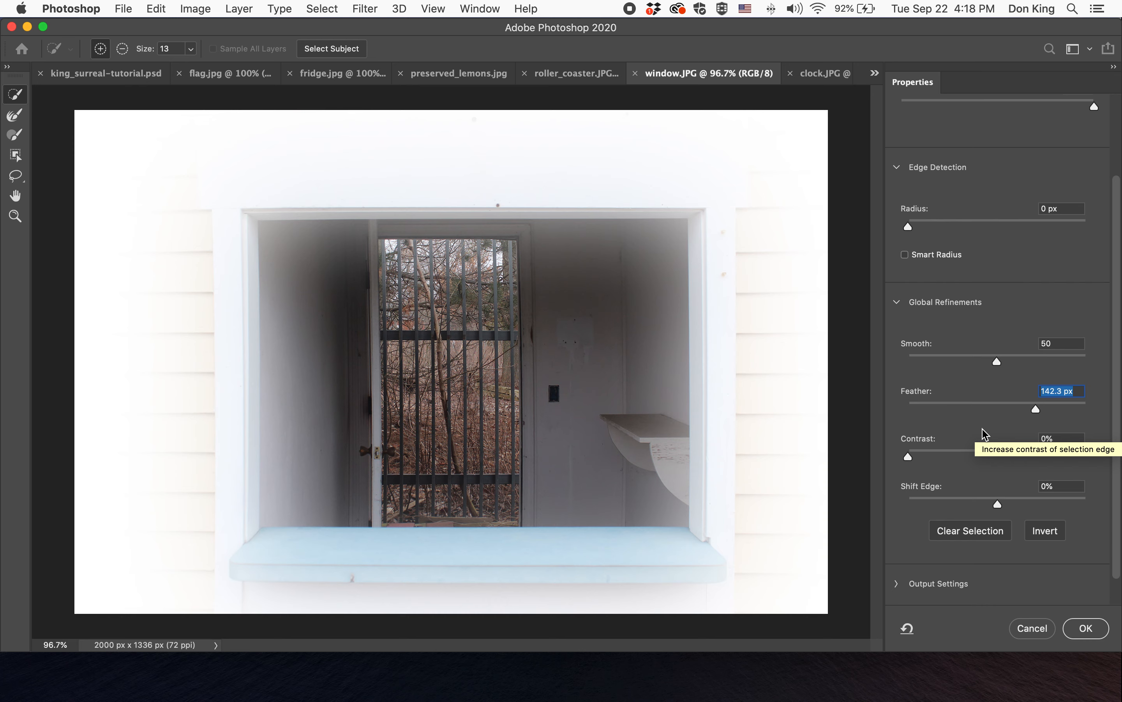
pyautogui.click(923, 403)
pyautogui.click(924, 404)
pyautogui.moveTo(924, 405); pyautogui.dragTo(927, 405)
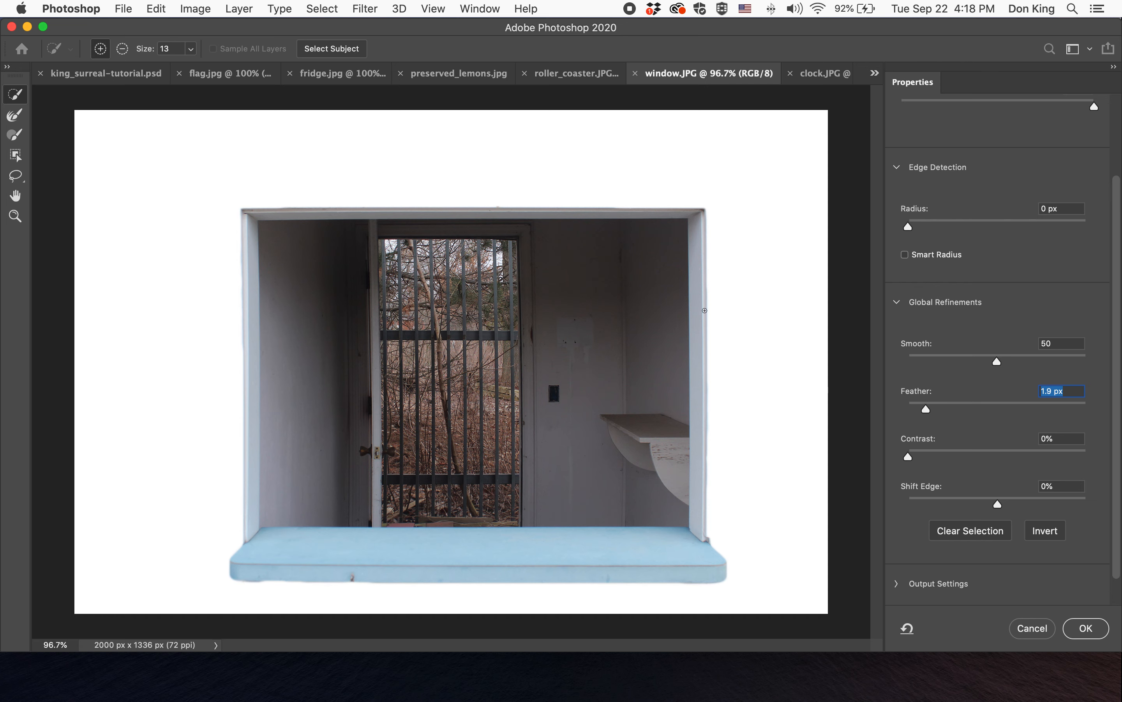
# - Refine the window's edges with Smooth set to 45 and Feather set to 2.4 px, checking the frame's upper-right corner
pyautogui.click(15, 216)
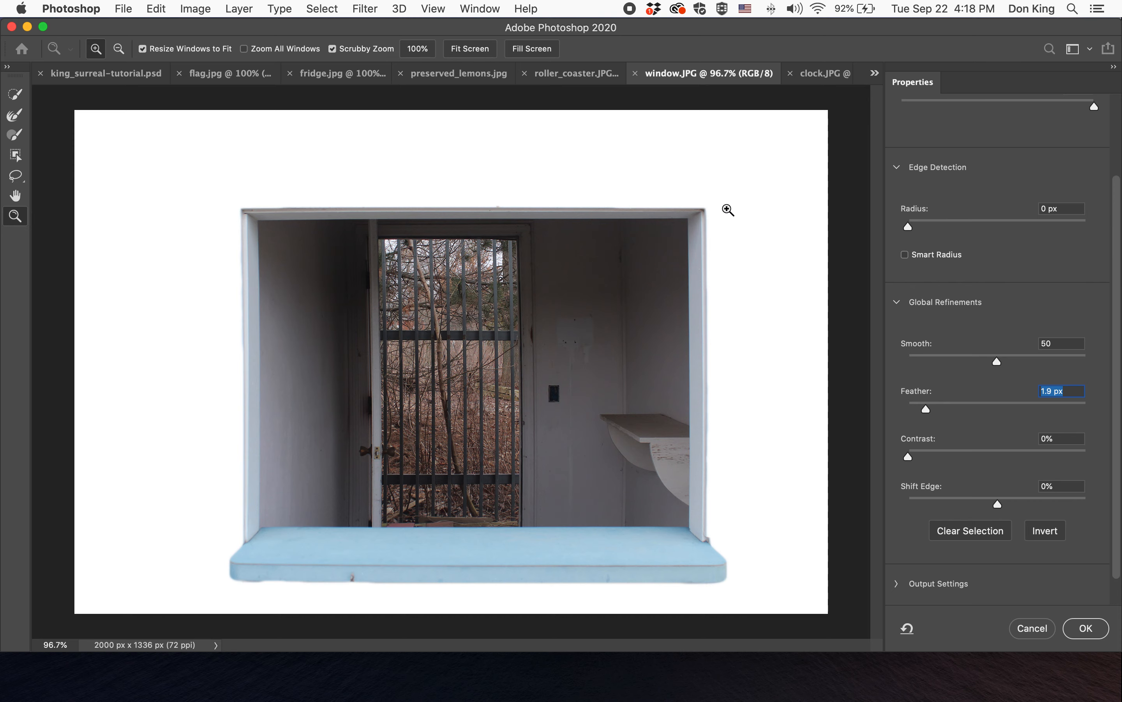
pyautogui.click(704, 209)
pyautogui.click(725, 202)
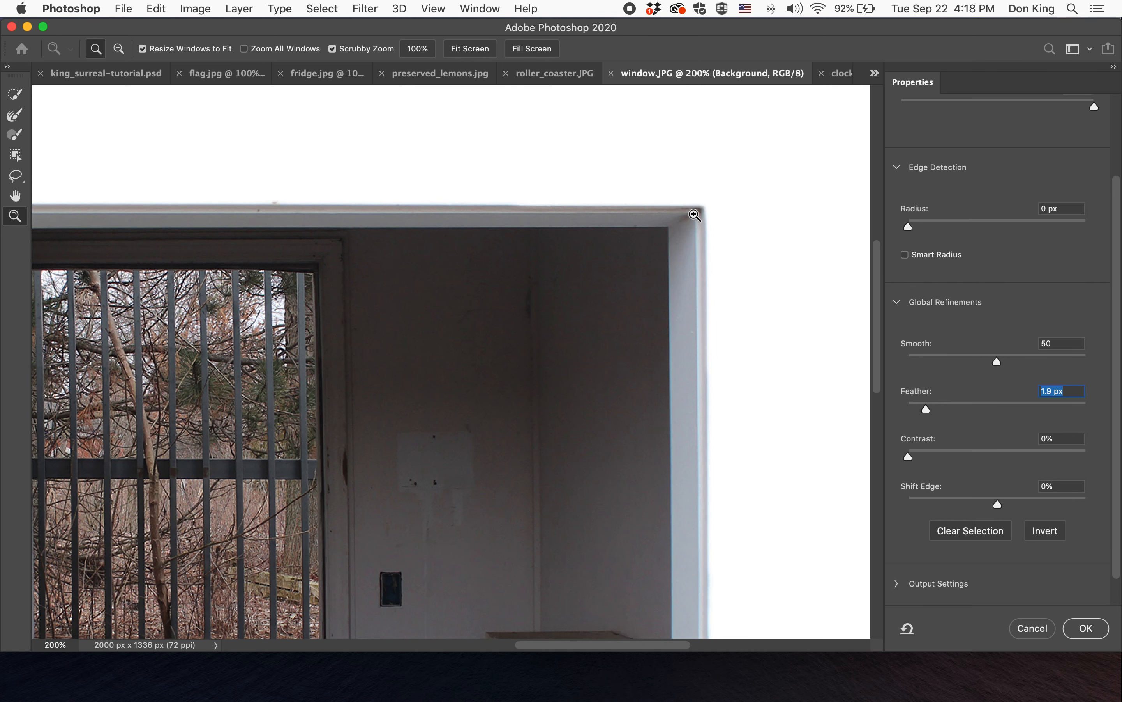
pyautogui.click(700, 211)
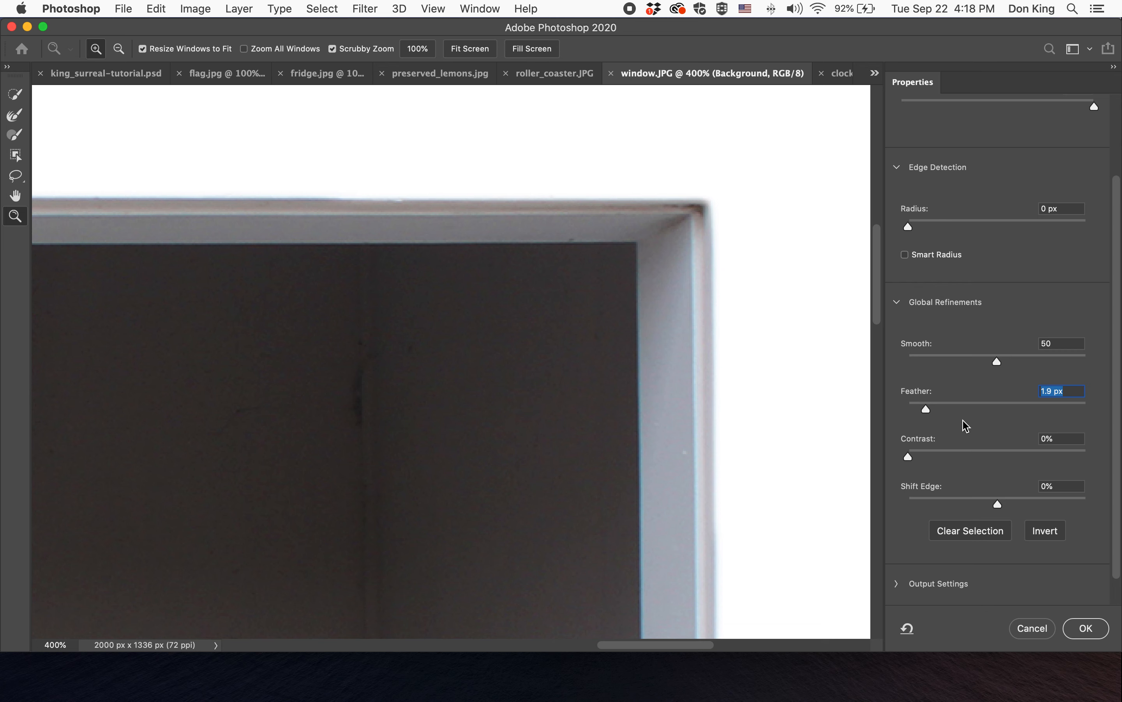
pyautogui.moveTo(926, 410); pyautogui.dragTo(908, 410)
pyautogui.click(997, 362)
pyautogui.moveTo(996, 361); pyautogui.dragTo(884, 361)
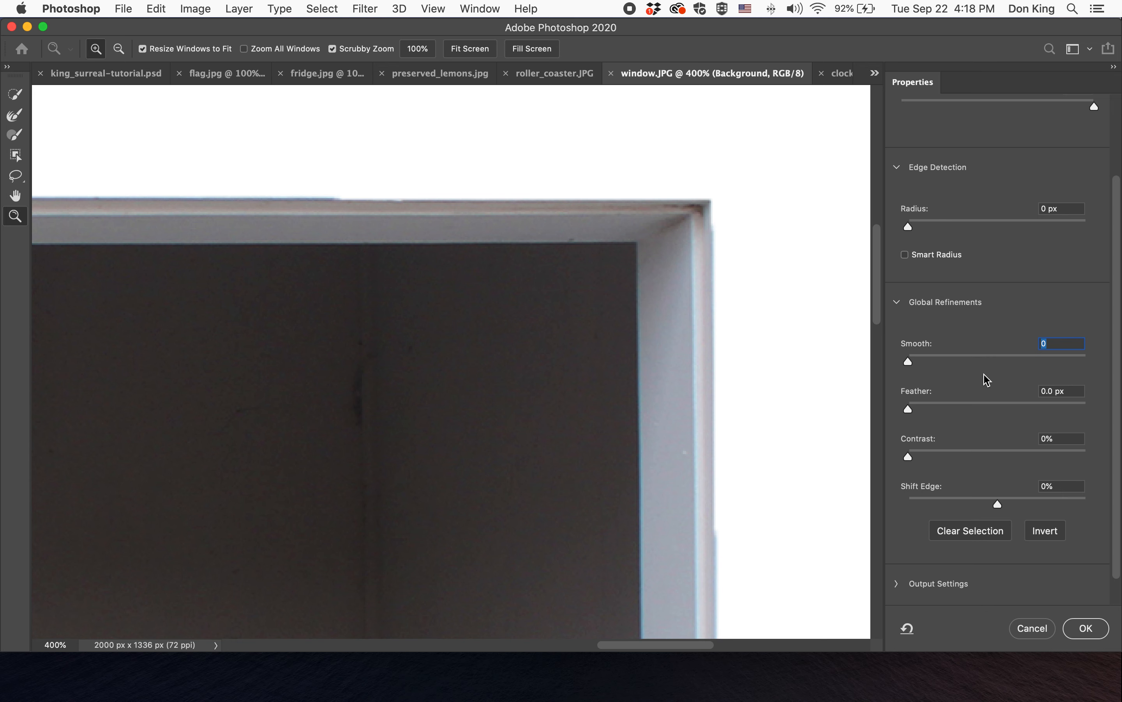
pyautogui.click(988, 357)
pyautogui.click(939, 405)
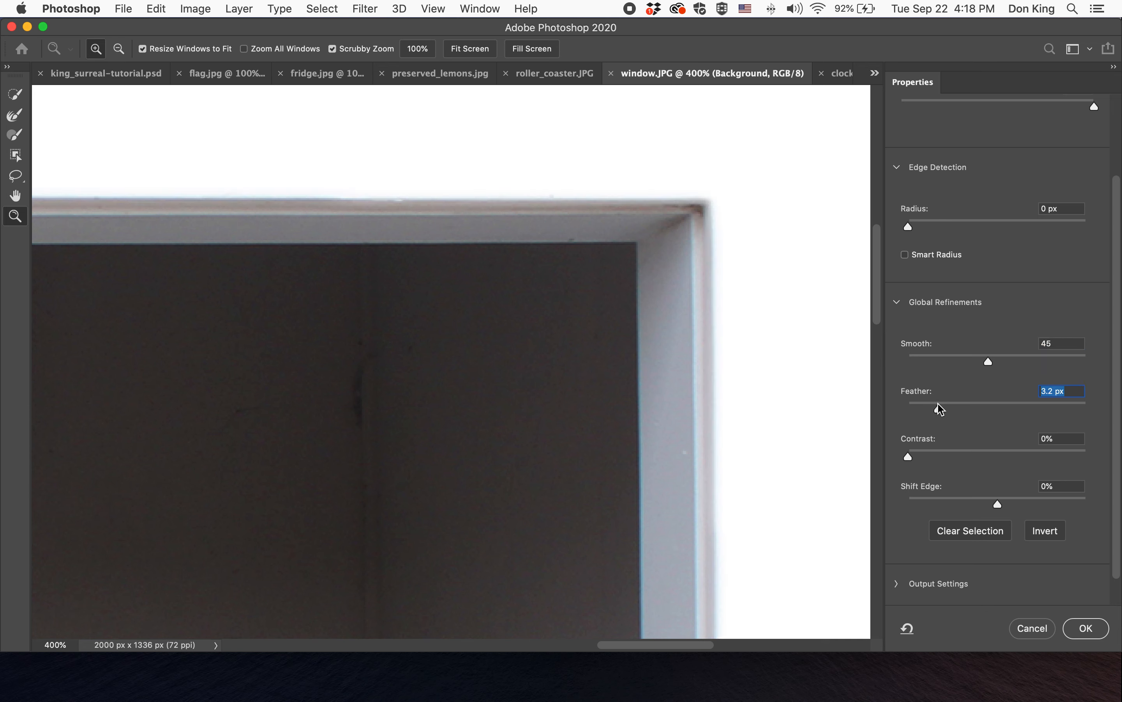
pyautogui.moveTo(938, 407); pyautogui.dragTo(932, 407)
pyautogui.scroll(1, 931, 407)
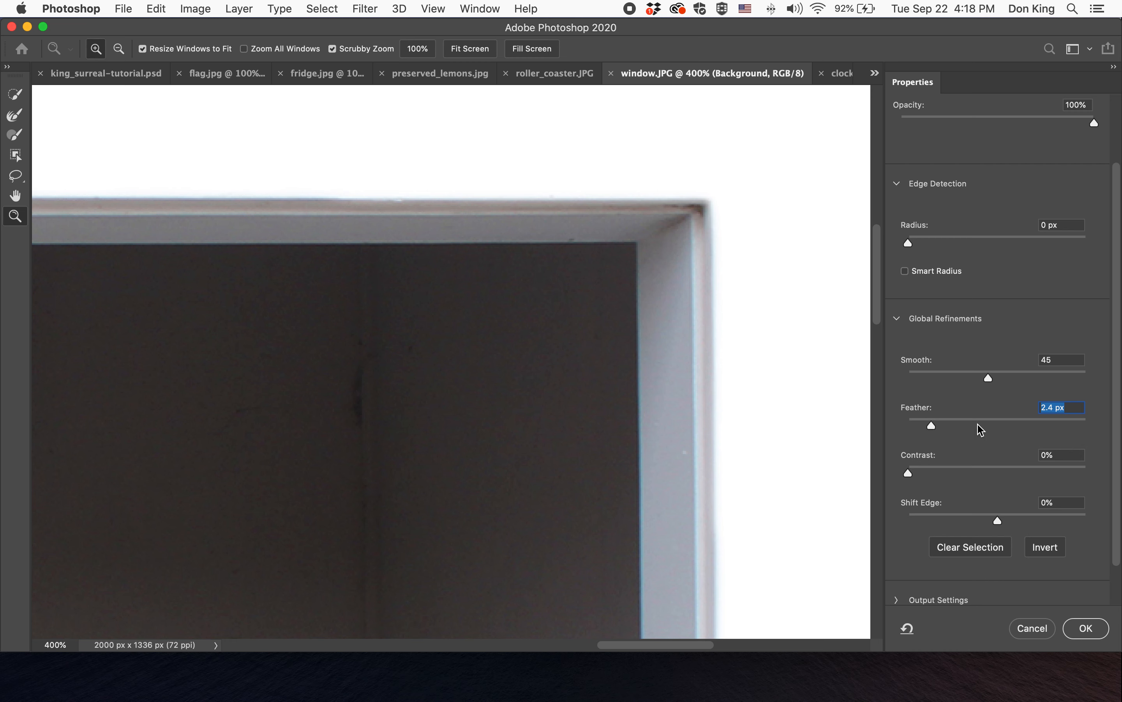
pyautogui.scroll(-2, 966, 427)
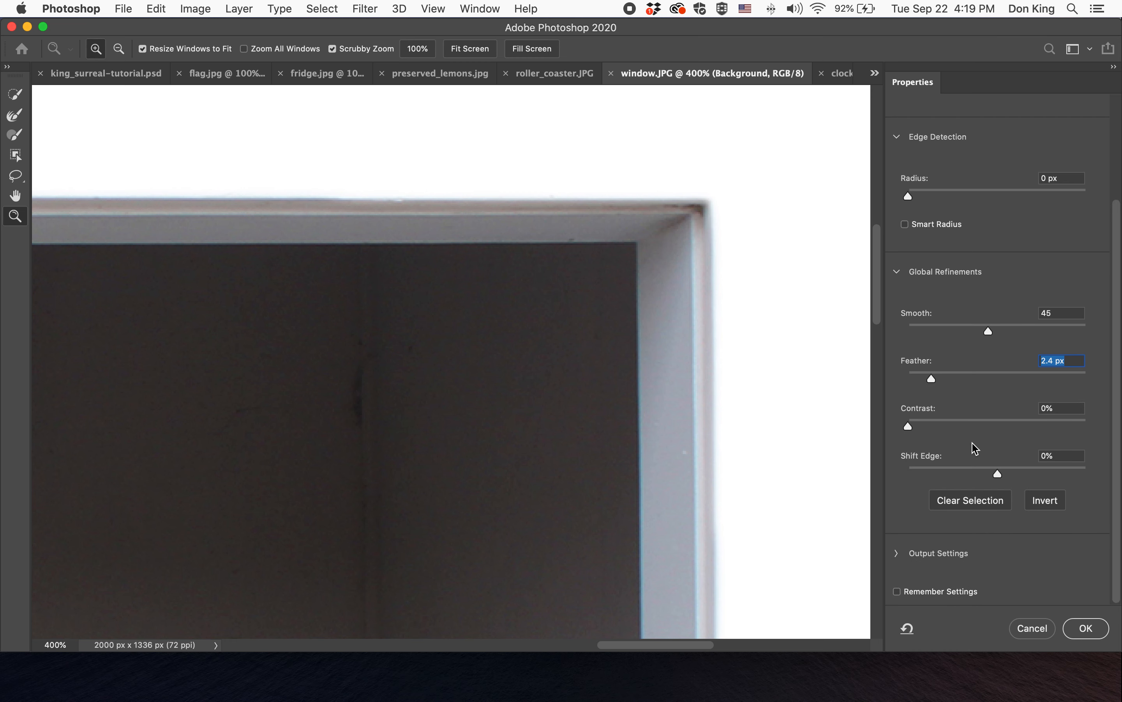
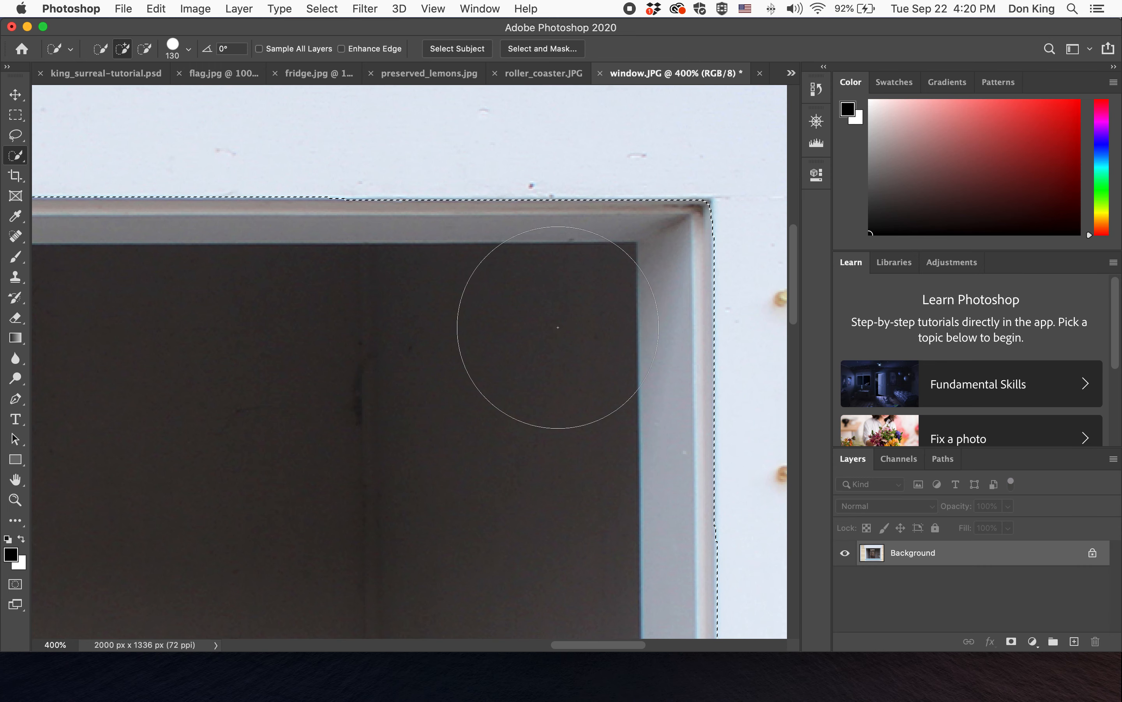
# - Paste the selected window into the king_surreal-tutorial composite over the building photo
pyautogui.doubleClick(17, 482)
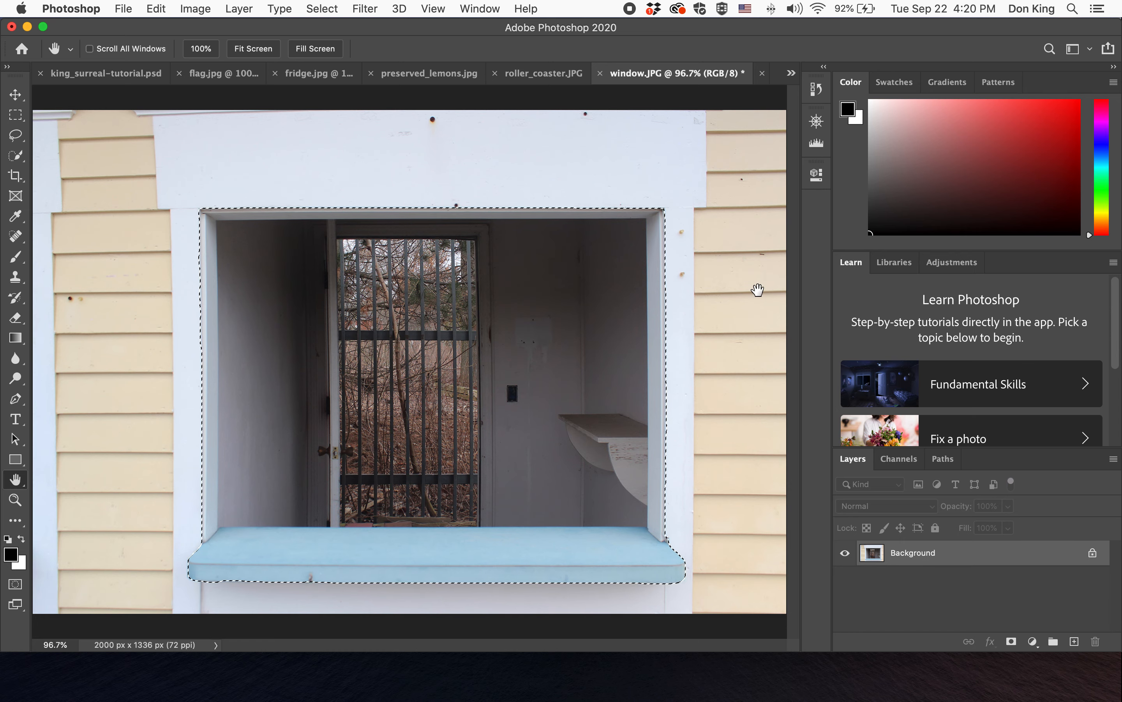
pyautogui.click(106, 74)
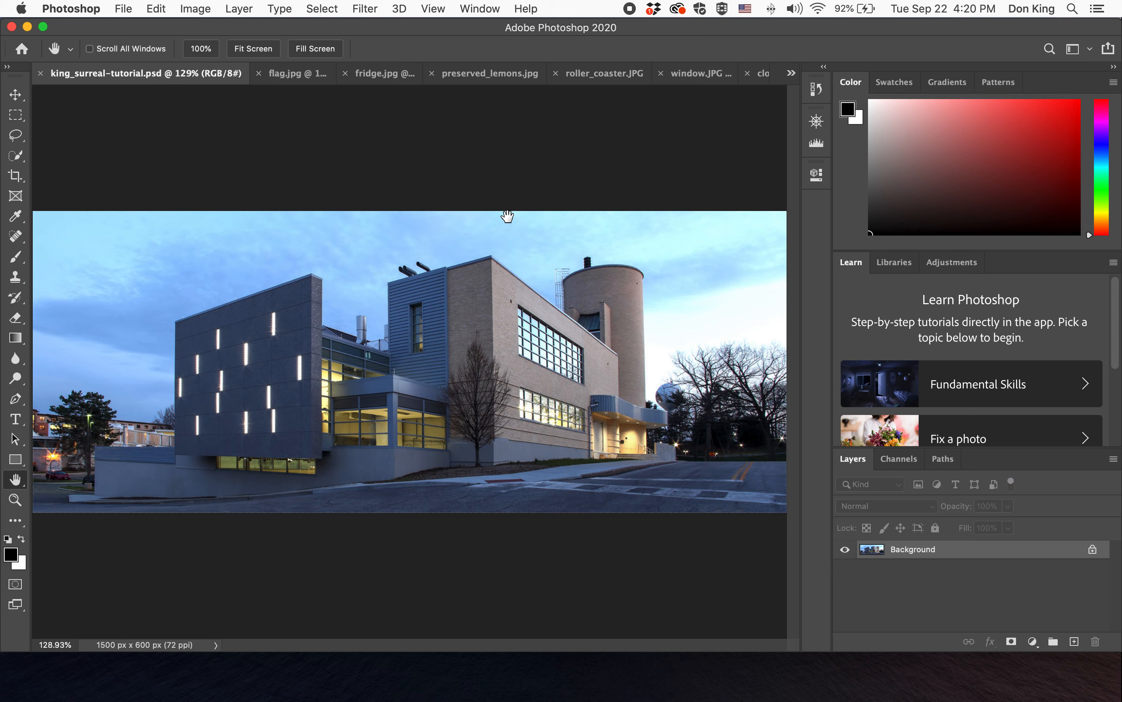
pyautogui.press('super+v')
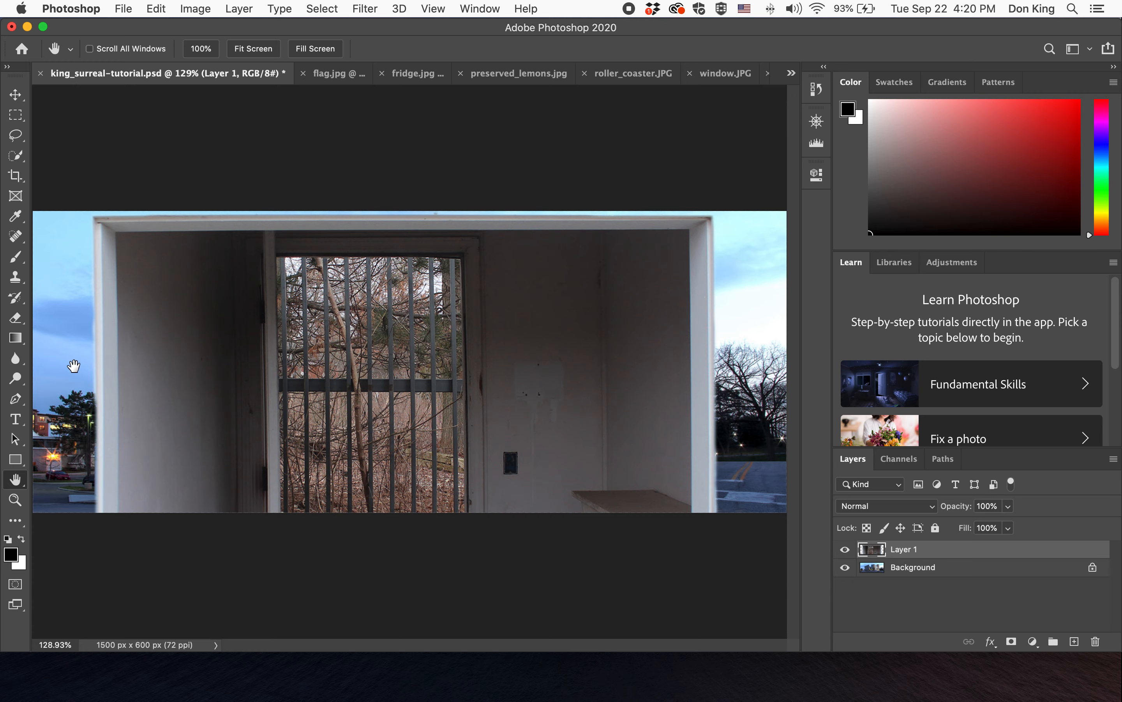
# - Zoom in to inspect the pasted window's upper-right corner edge against the sky
pyautogui.click(13, 500)
pyautogui.click(717, 212)
pyautogui.click(710, 228)
pyautogui.click(713, 238)
pyautogui.click(717, 239)
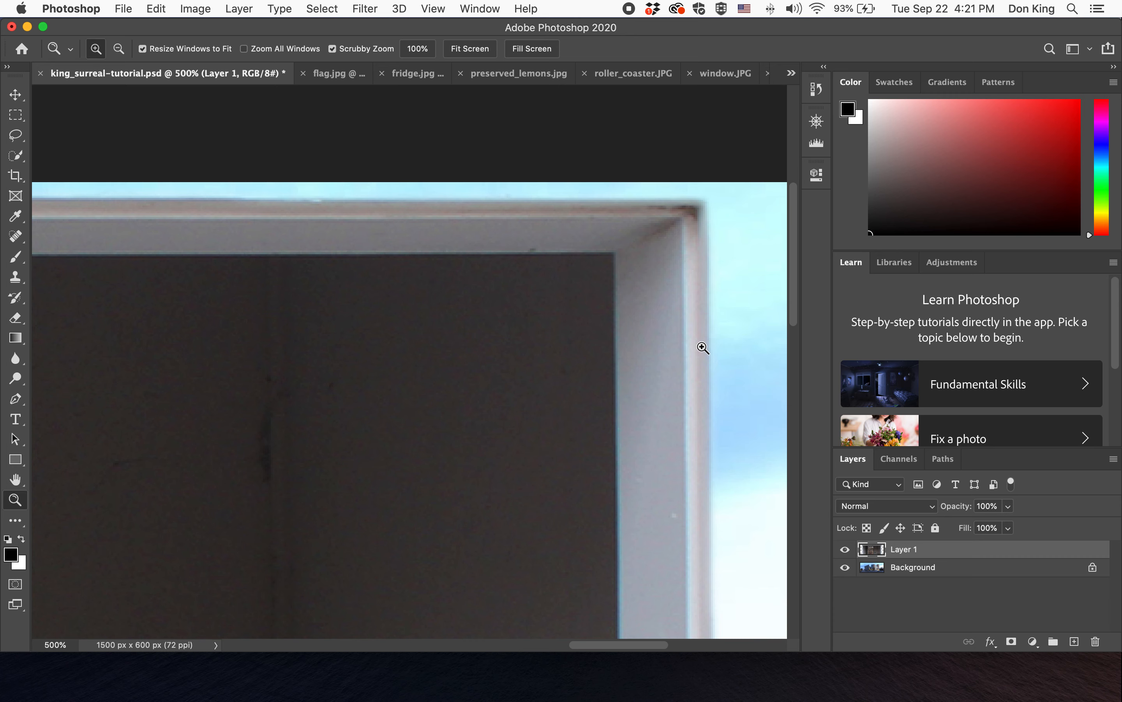
pyautogui.click(816, 122)
pyautogui.moveTo(742, 214); pyautogui.dragTo(760, 215)
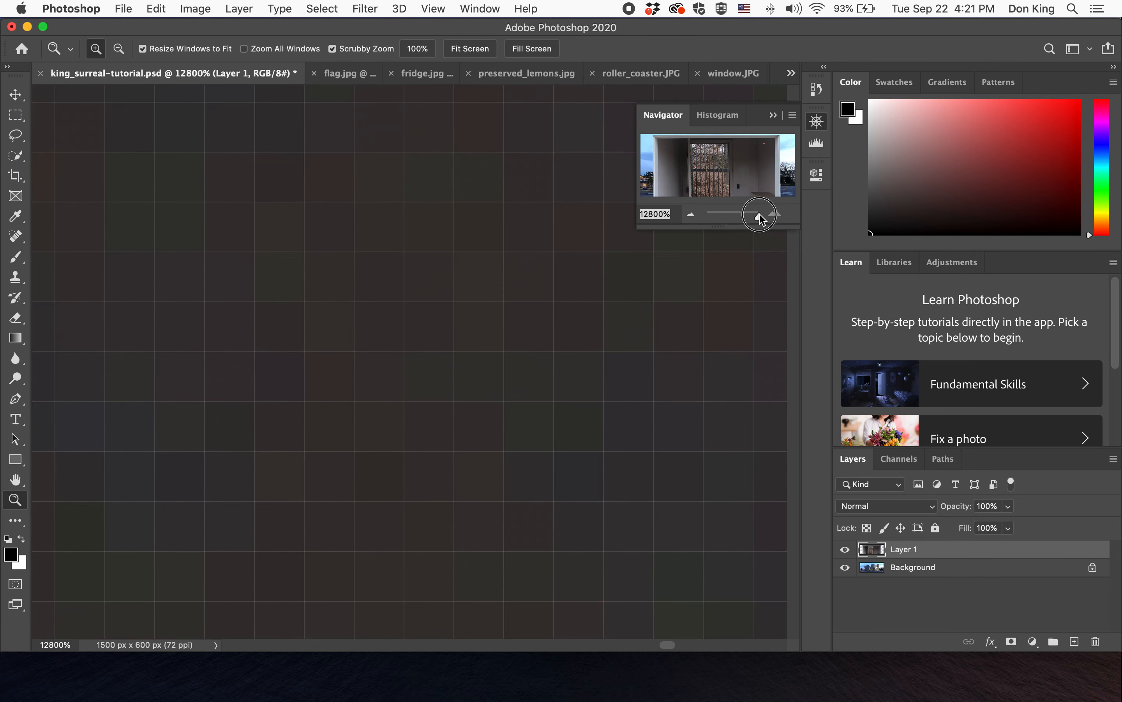
pyautogui.moveTo(760, 215); pyautogui.dragTo(766, 219)
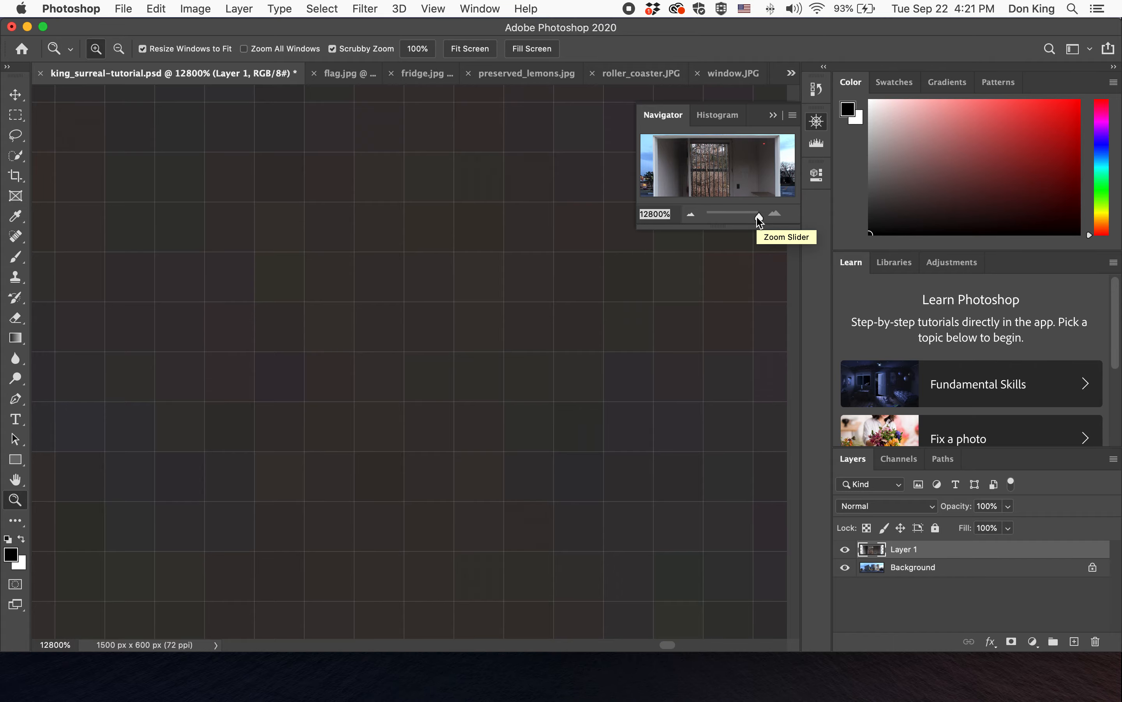
pyautogui.moveTo(758, 216); pyautogui.dragTo(735, 217)
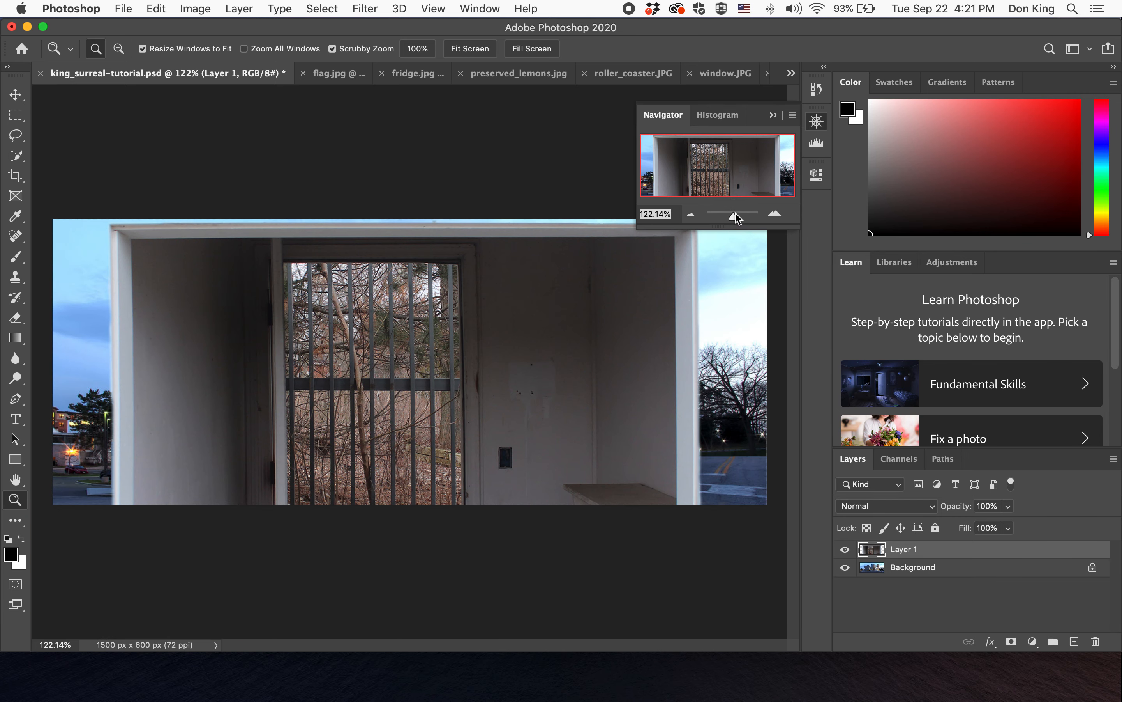
pyautogui.click(817, 121)
# - Rename the pasted layer to window and toggle its visibility to compare with the background
pyautogui.doubleClick(903, 550)
pyautogui.write('window')
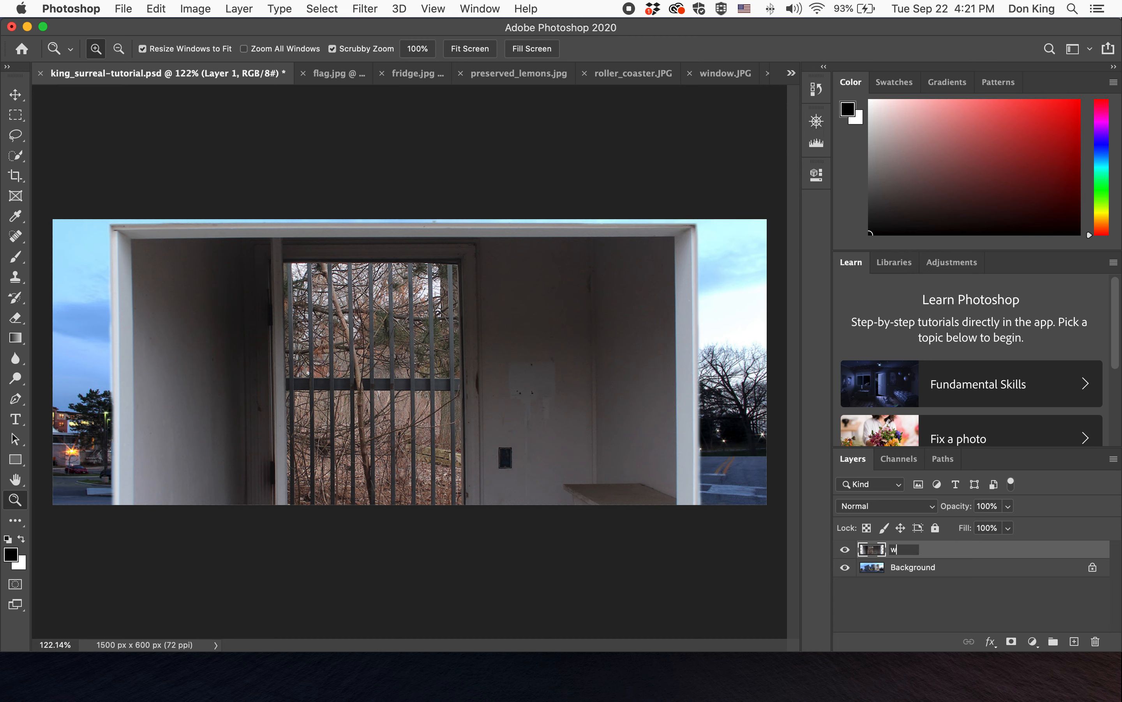
pyautogui.press('Return')
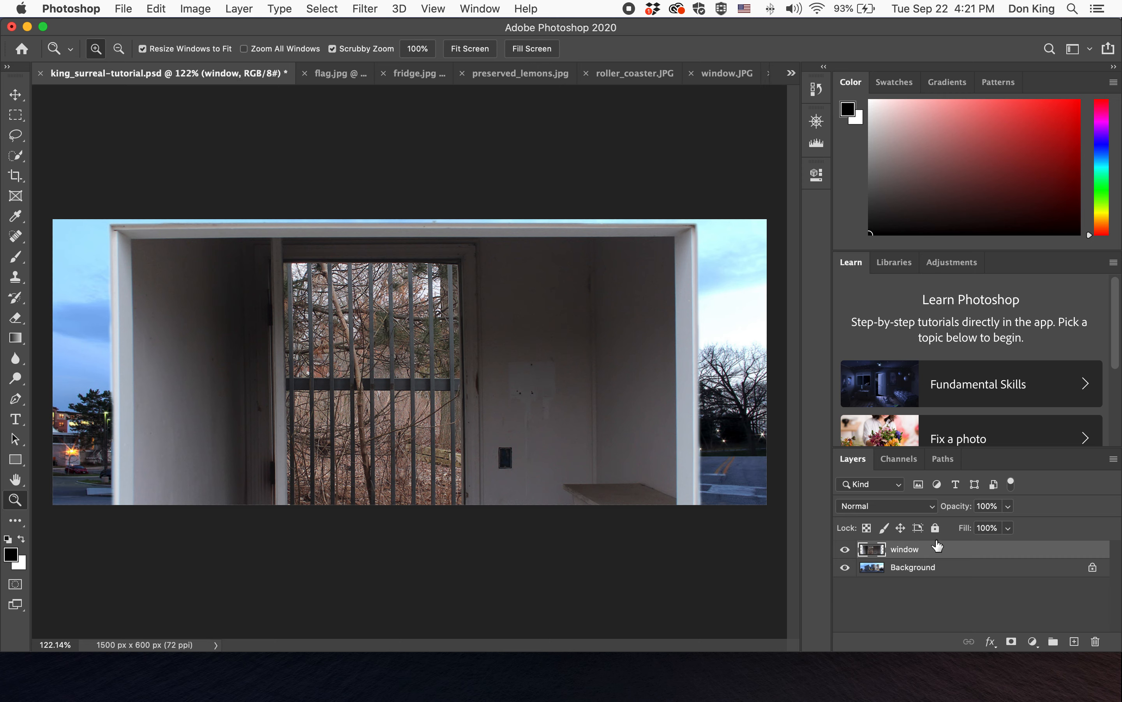
pyautogui.click(845, 550)
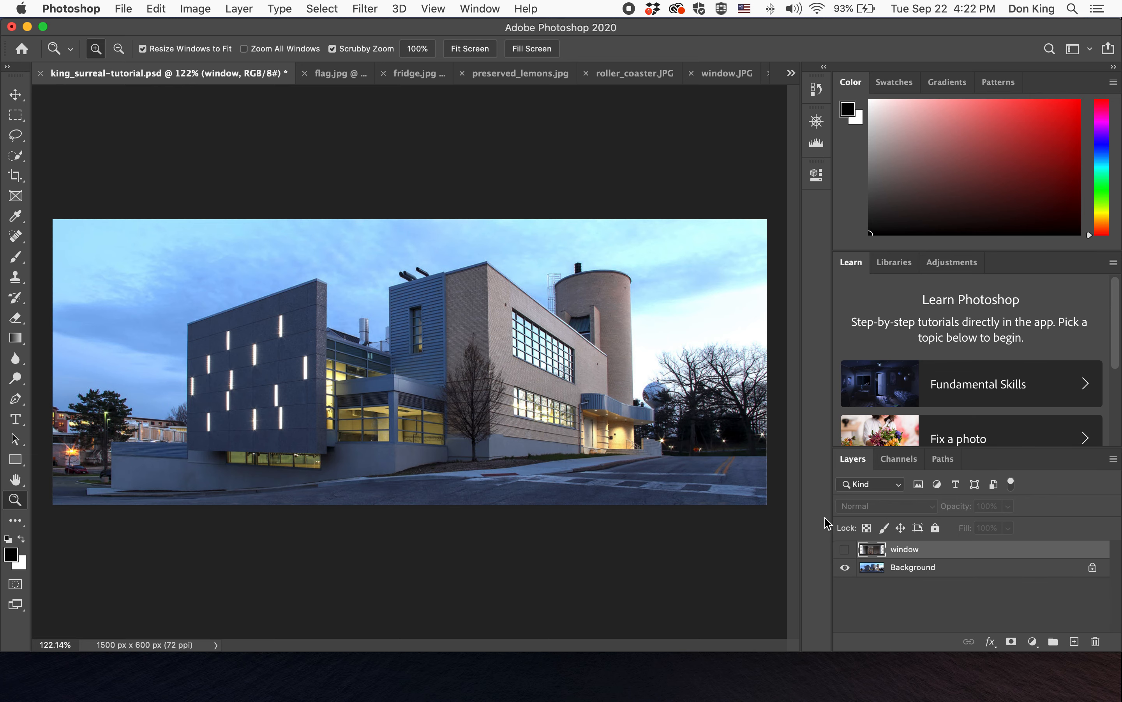
pyautogui.click(844, 549)
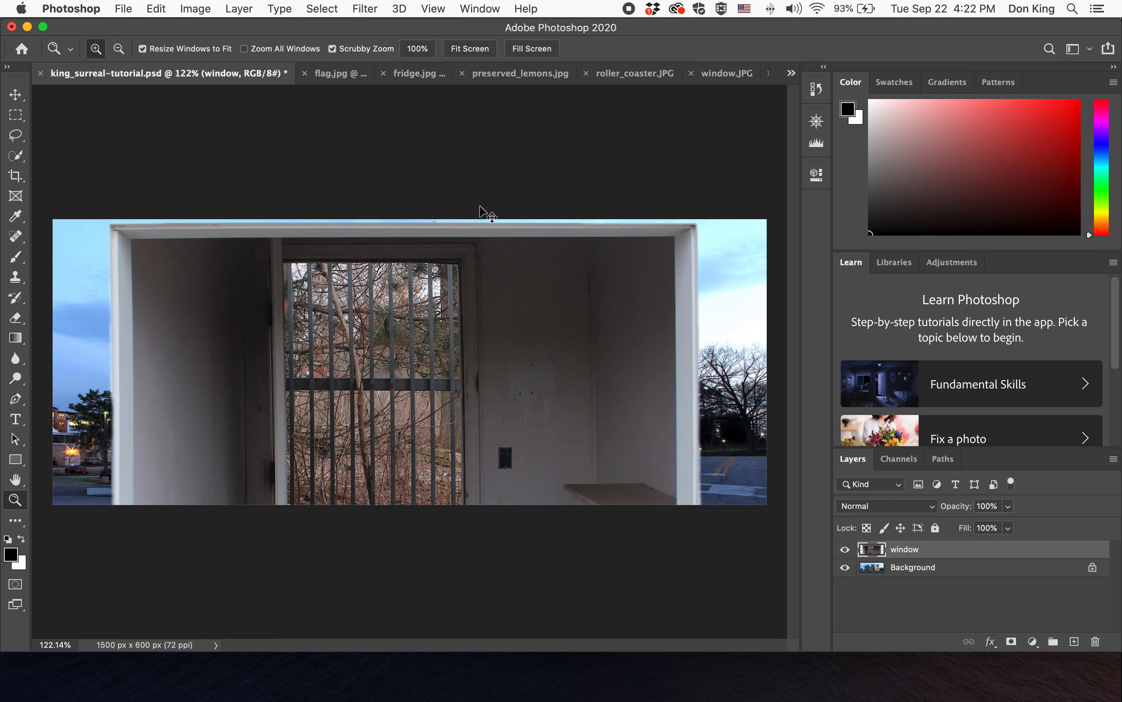
# - Scale the window layer down to about 40% and place it over the building's left section
pyautogui.press('super+t')
pyautogui.moveTo(729, 224); pyautogui.dragTo(377, 484)
pyautogui.moveTo(284, 553); pyautogui.dragTo(316, 357)
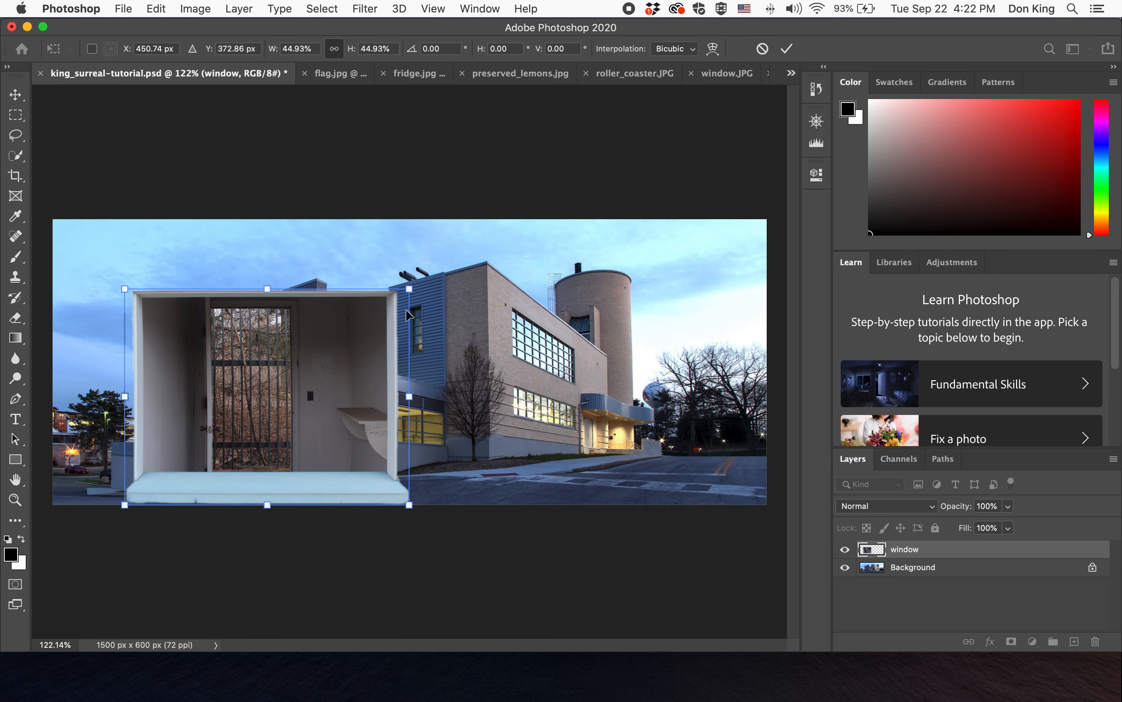
pyautogui.moveTo(409, 288); pyautogui.dragTo(379, 312)
pyautogui.moveTo(331, 349); pyautogui.dragTo(357, 304)
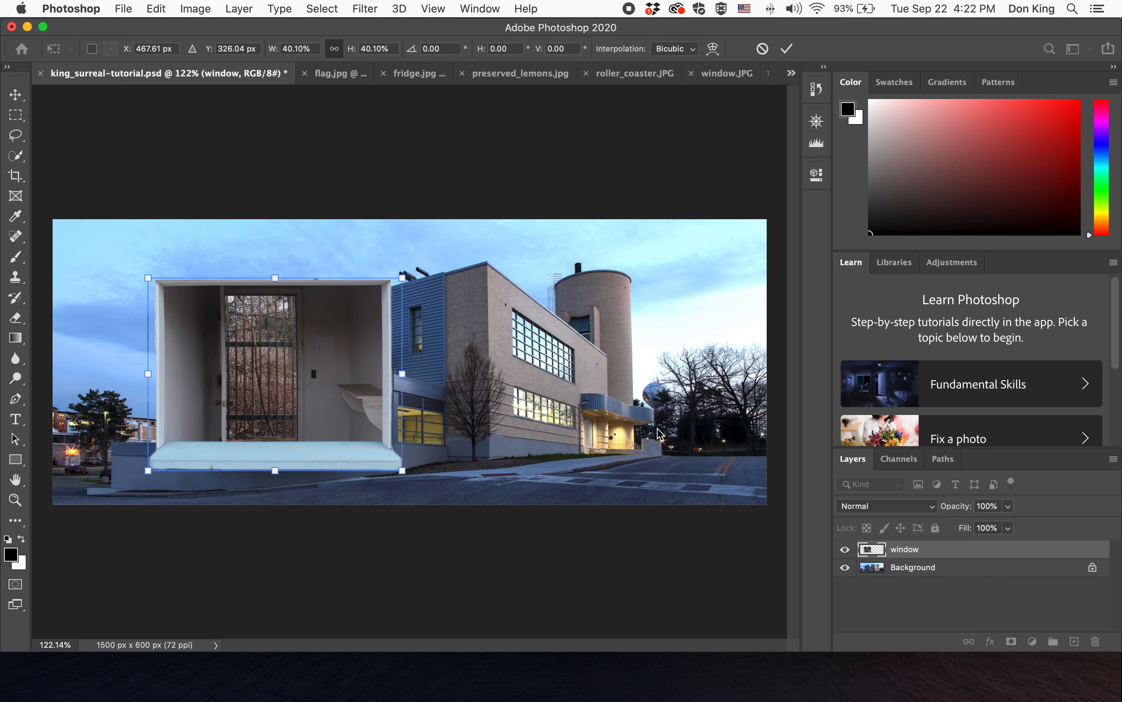
pyautogui.click(786, 48)
# - Move the window layer slightly upward over the building
pyautogui.press('z')
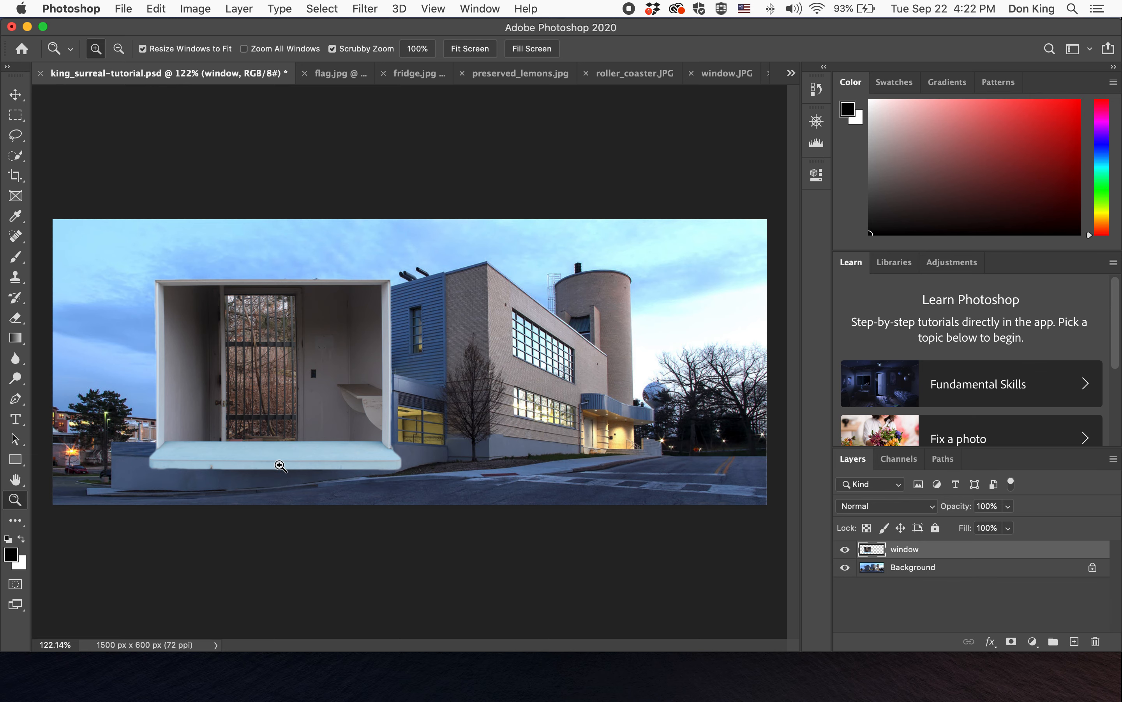
pyautogui.click(816, 121)
pyautogui.moveTo(732, 215); pyautogui.dragTo(703, 182)
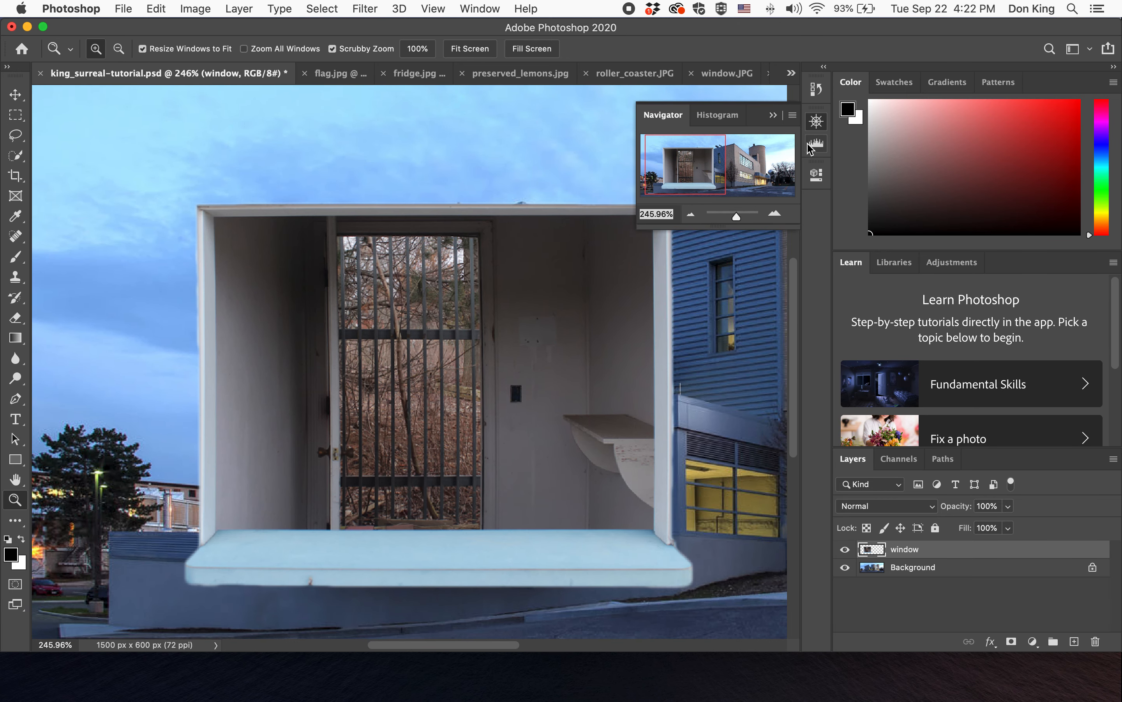
pyautogui.click(816, 122)
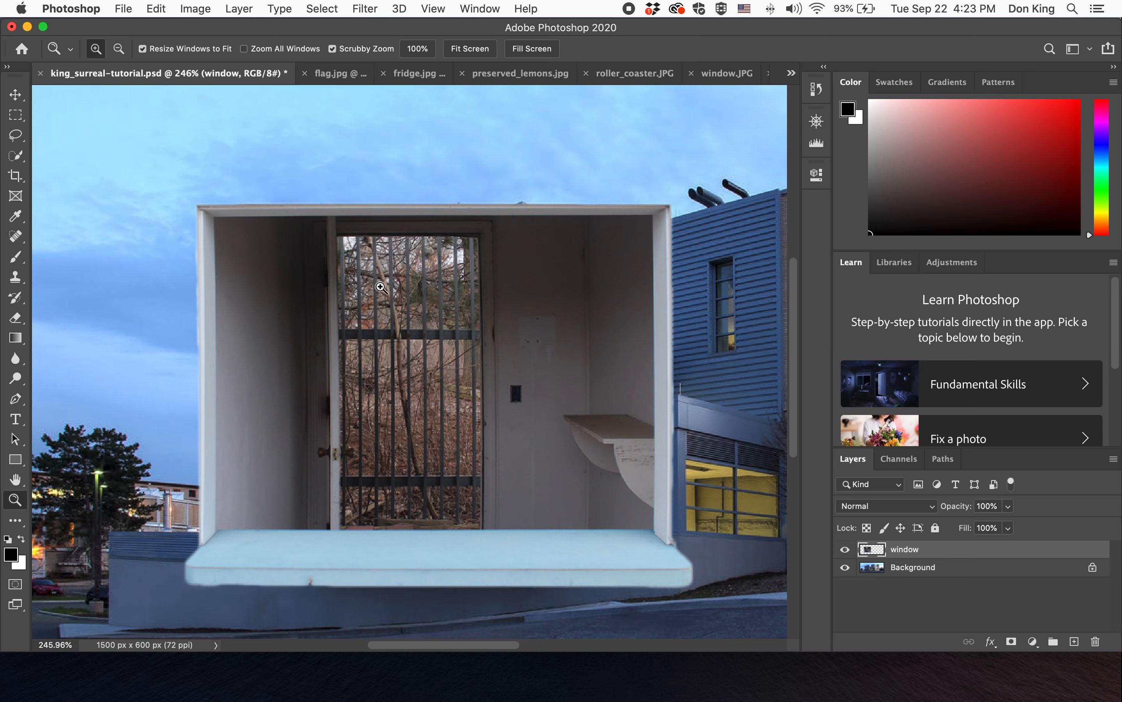
pyautogui.click(15, 96)
pyautogui.moveTo(408, 311); pyautogui.dragTo(389, 280)
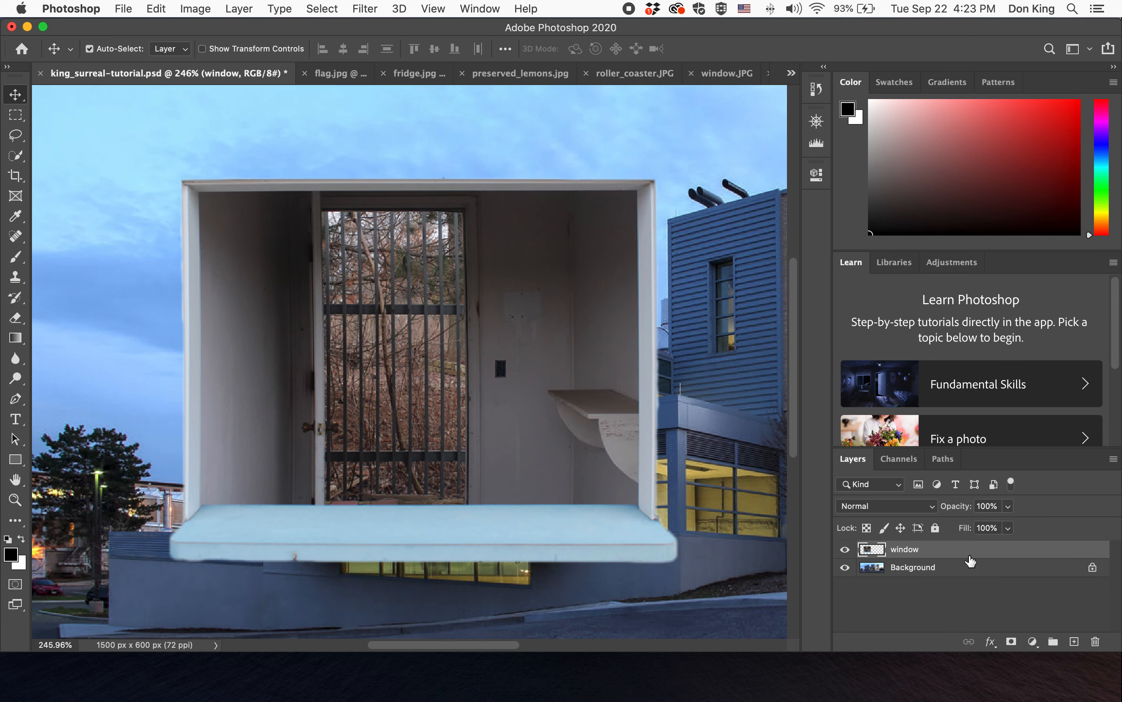
# - Lower the window layer's opacity to 74% and nudge the layer down slightly
pyautogui.click(1008, 506)
pyautogui.moveTo(993, 523); pyautogui.dragTo(990, 524)
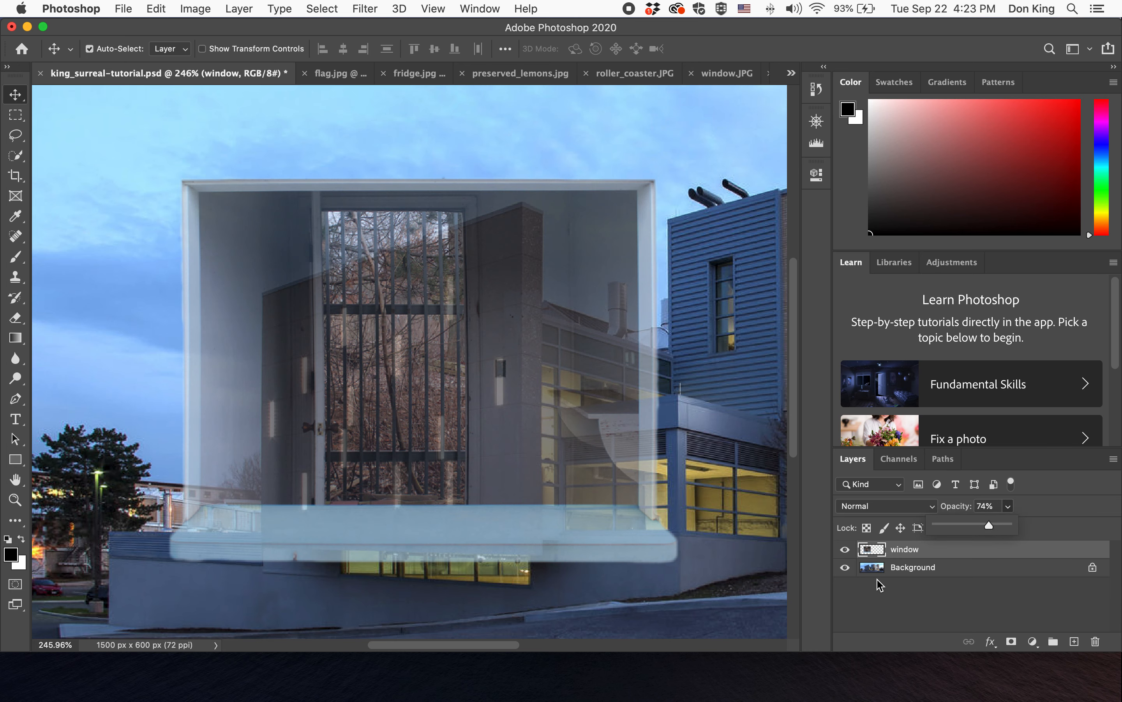
pyautogui.moveTo(570, 358)
pyautogui.mouseDown()
pyautogui.moveTo(572, 399)
pyautogui.moveTo(570, 365)
pyautogui.mouseUp()
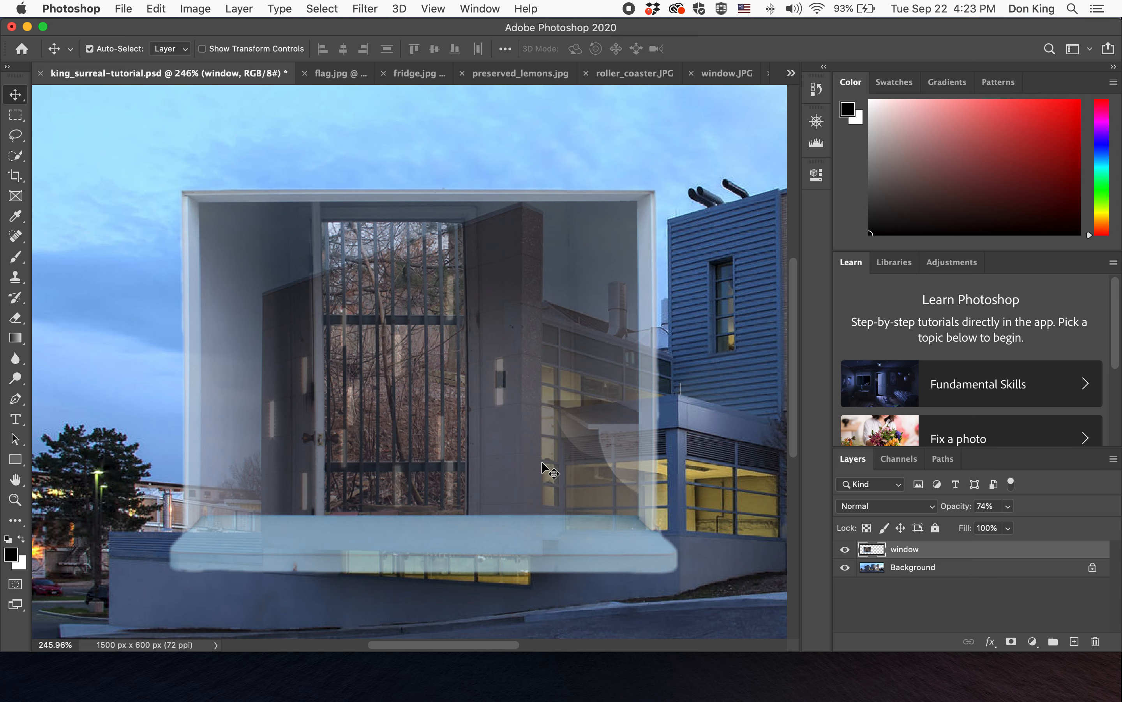
pyautogui.click(157, 9)
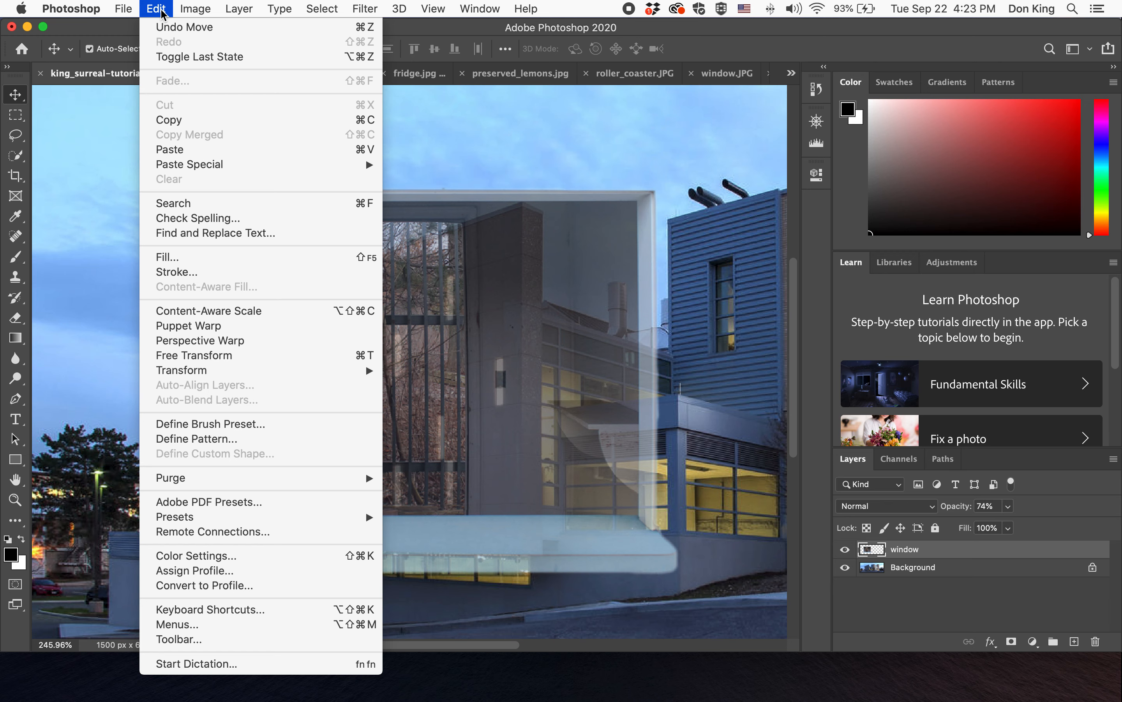
pyautogui.moveTo(268, 378)
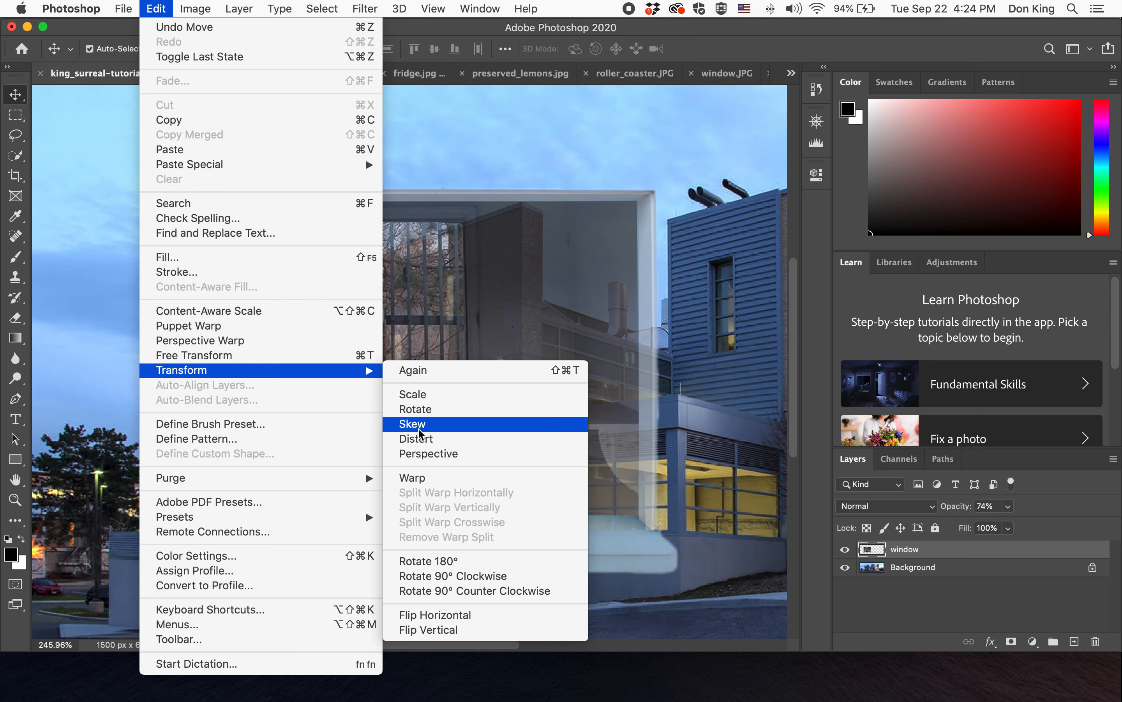
pyautogui.click(420, 429)
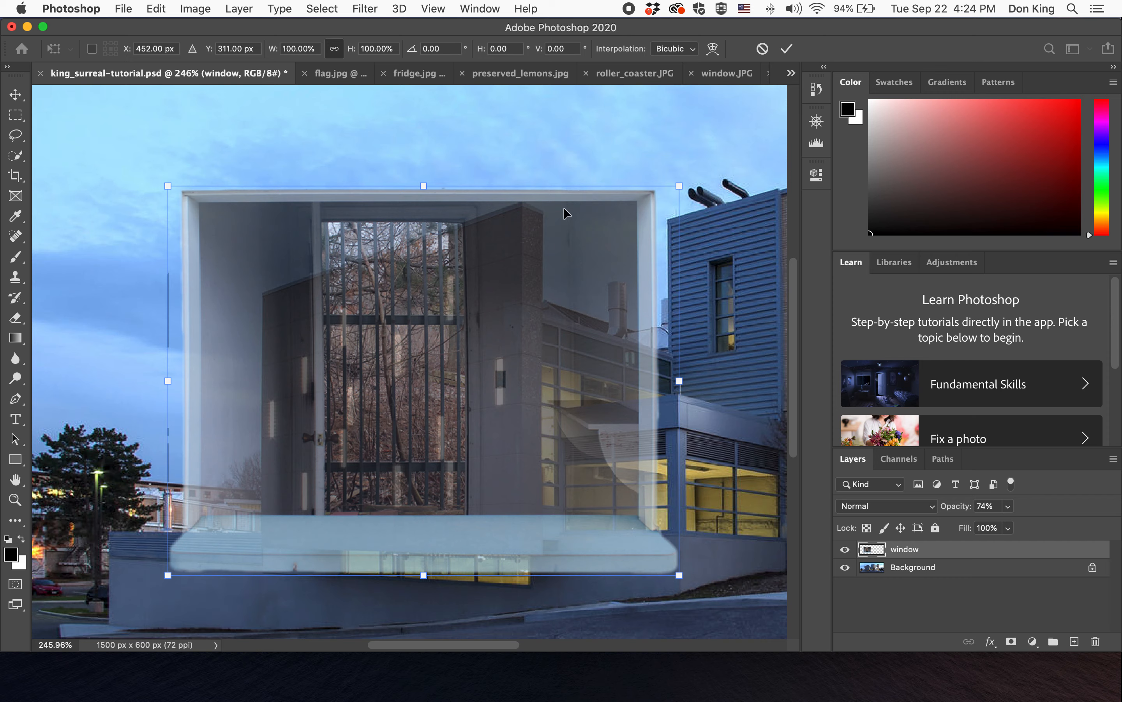
pyautogui.moveTo(679, 186); pyautogui.dragTo(563, 236)
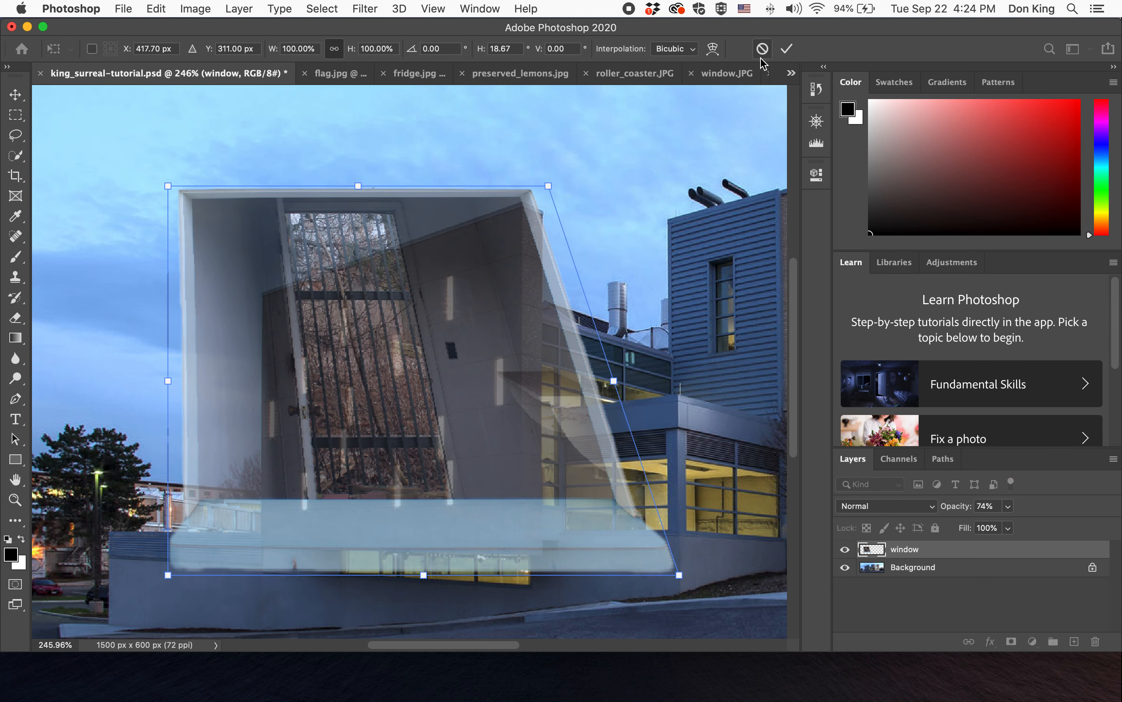
pyautogui.click(763, 49)
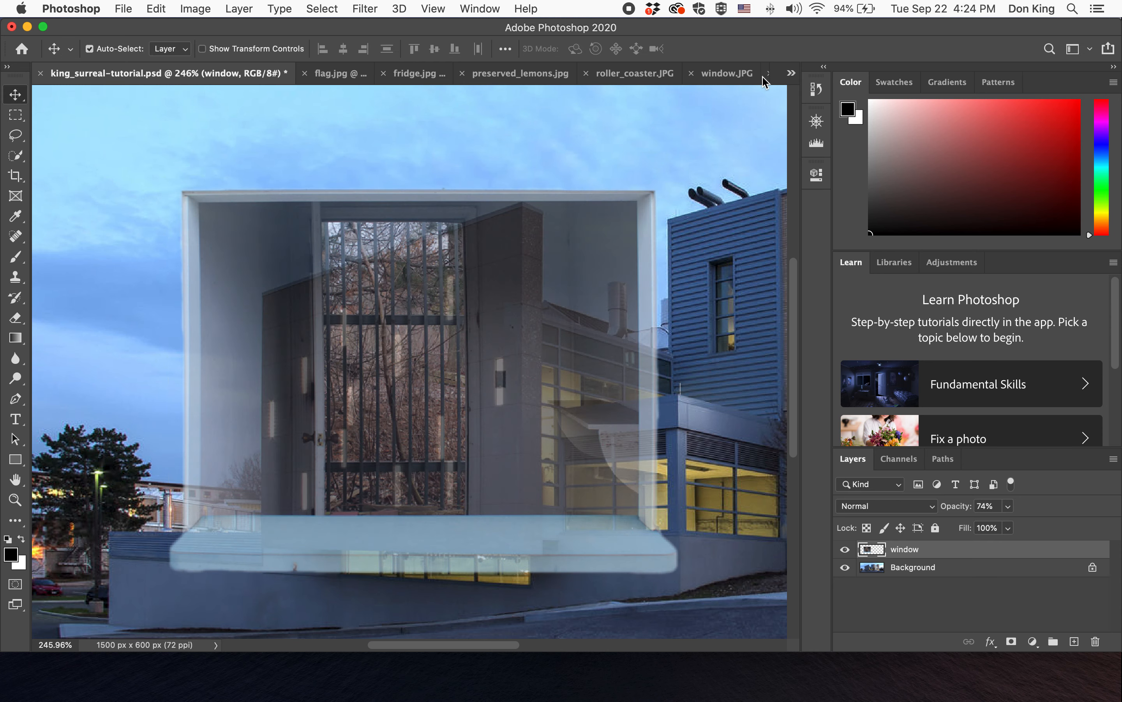
# - Distort the window layer's corners so it angles back in perspective to match the building's left wall
pyautogui.click(202, 12)
pyautogui.moveTo(159, 10)
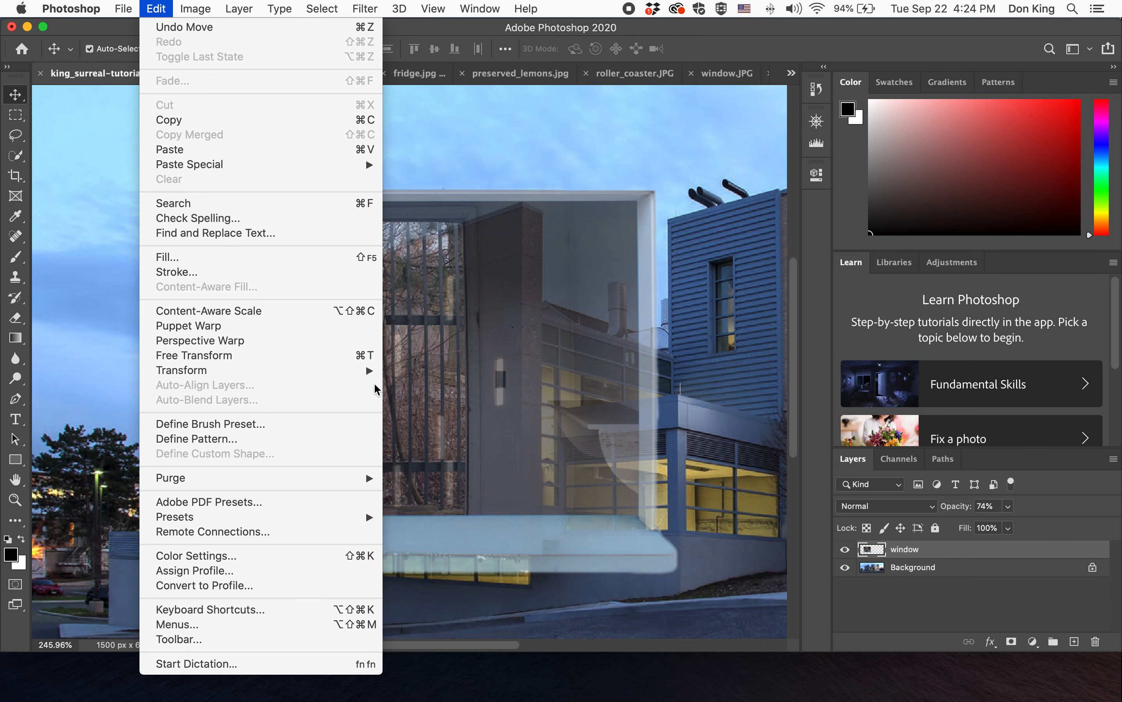
pyautogui.moveTo(373, 371)
pyautogui.click(416, 439)
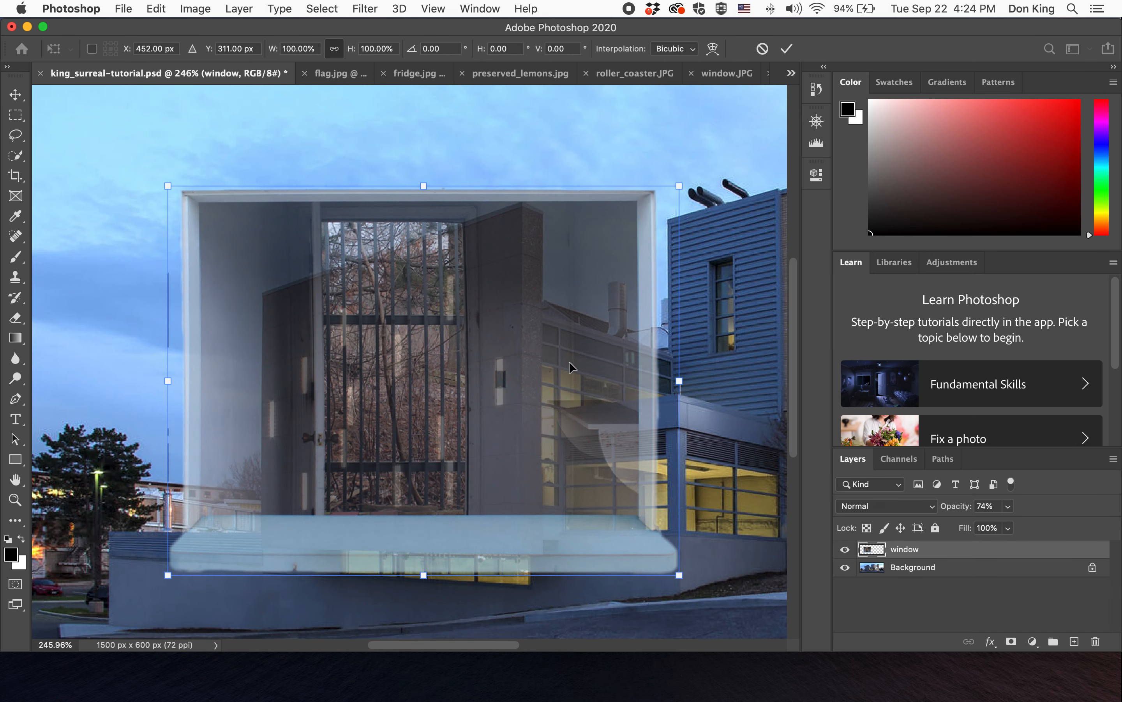
pyautogui.moveTo(678, 187); pyautogui.dragTo(534, 202)
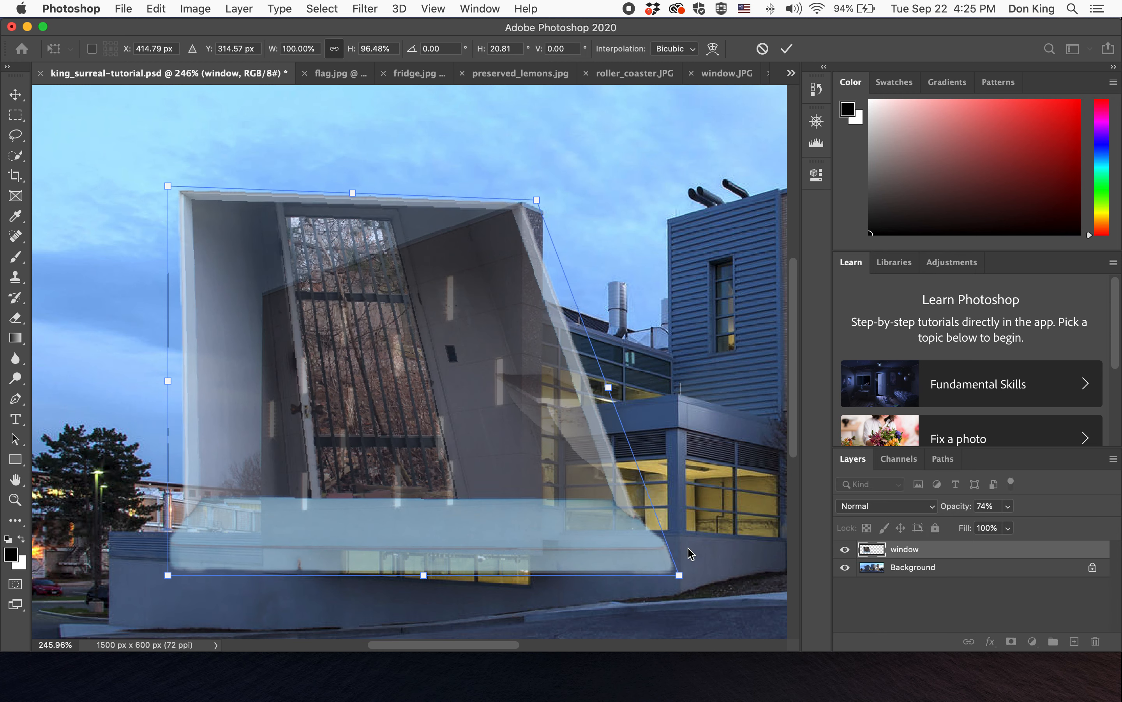
pyautogui.moveTo(680, 576); pyautogui.dragTo(547, 605)
pyautogui.moveTo(169, 186); pyautogui.dragTo(259, 295)
pyautogui.moveTo(537, 200); pyautogui.dragTo(539, 195)
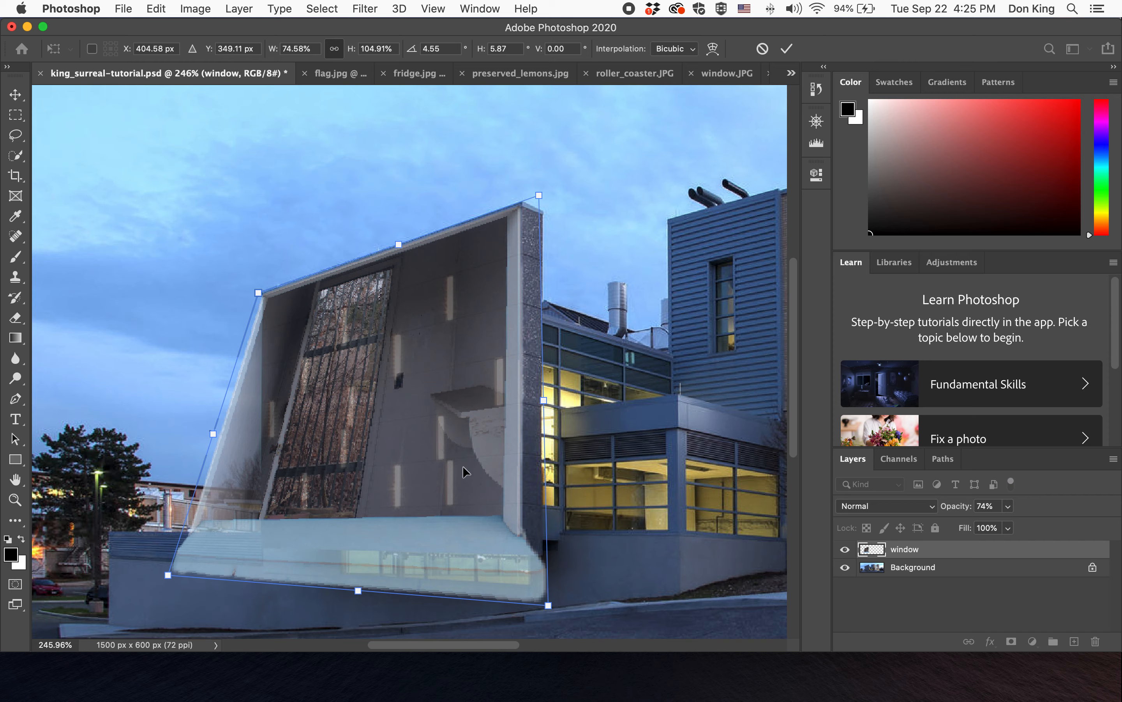
pyautogui.moveTo(169, 575); pyautogui.dragTo(252, 590)
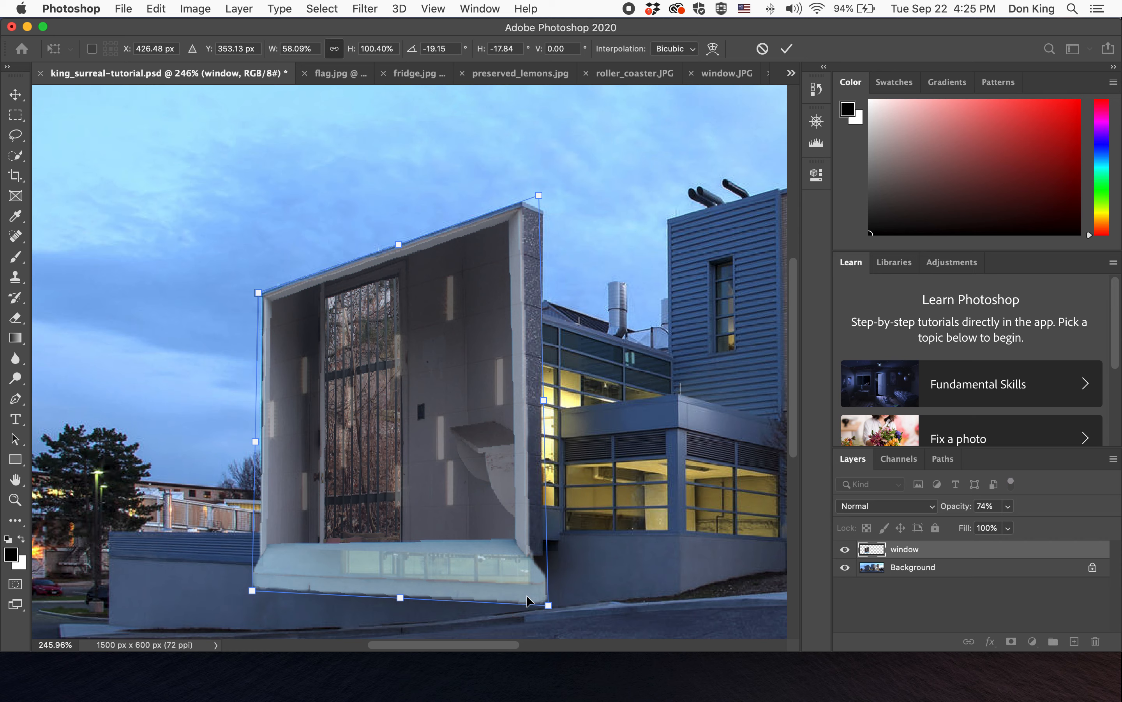
pyautogui.moveTo(549, 605); pyautogui.dragTo(541, 607)
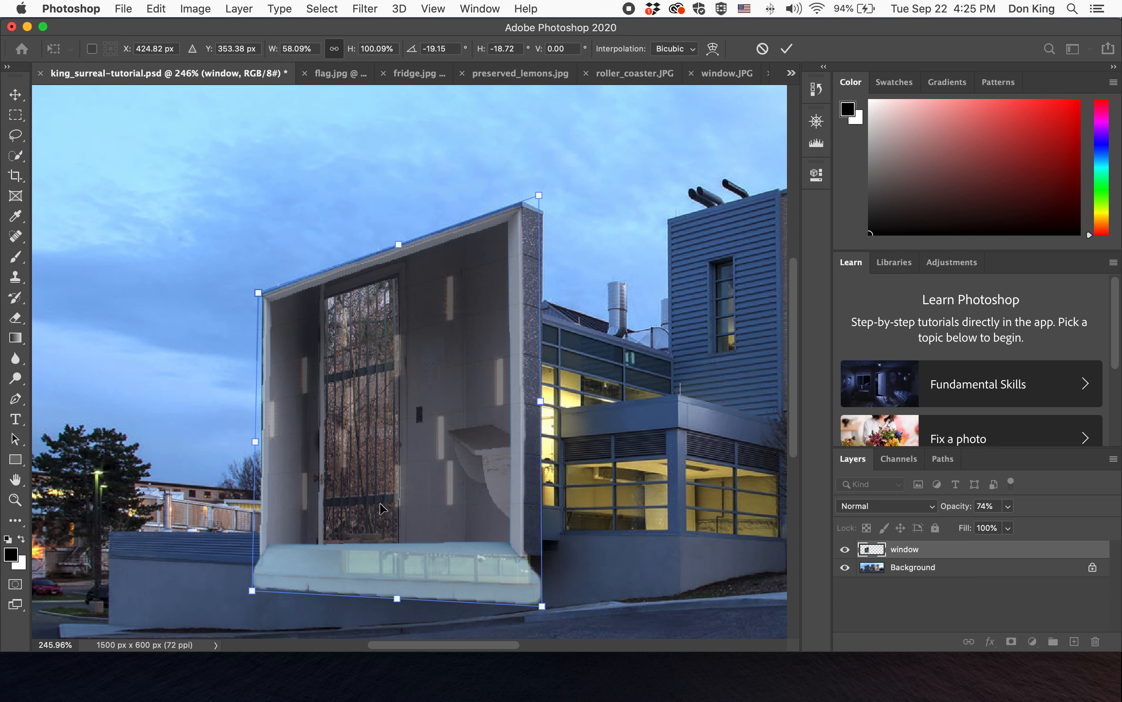
pyautogui.moveTo(258, 292); pyautogui.dragTo(258, 292)
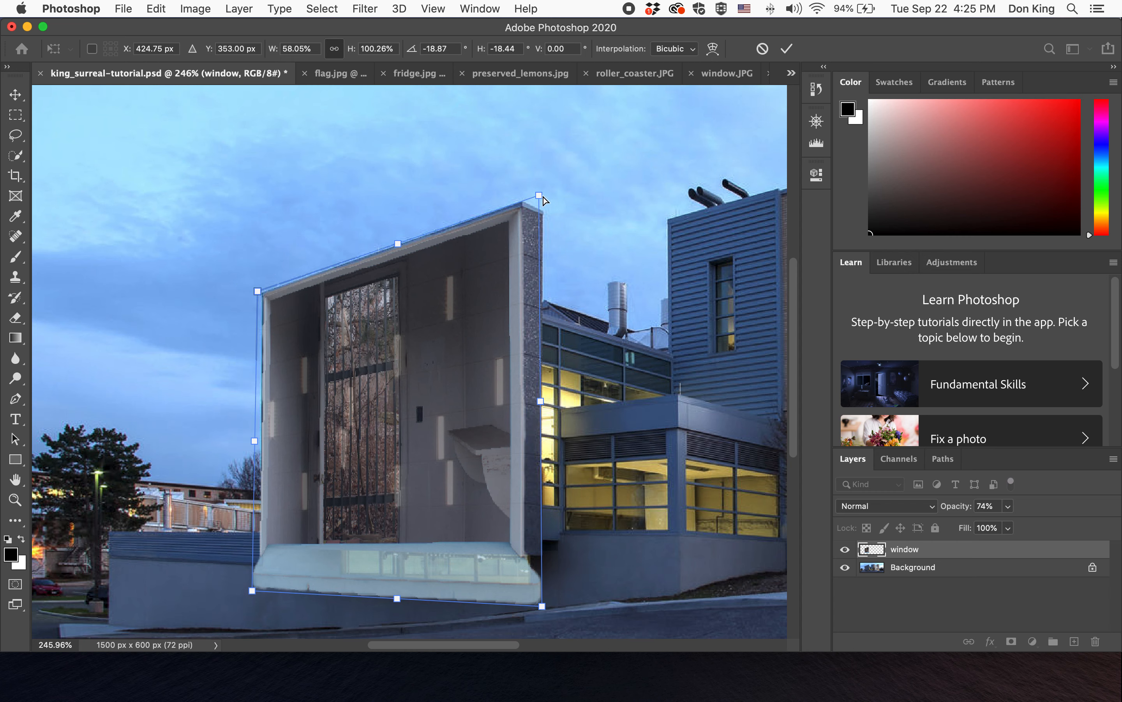
pyautogui.moveTo(539, 195); pyautogui.dragTo(539, 195)
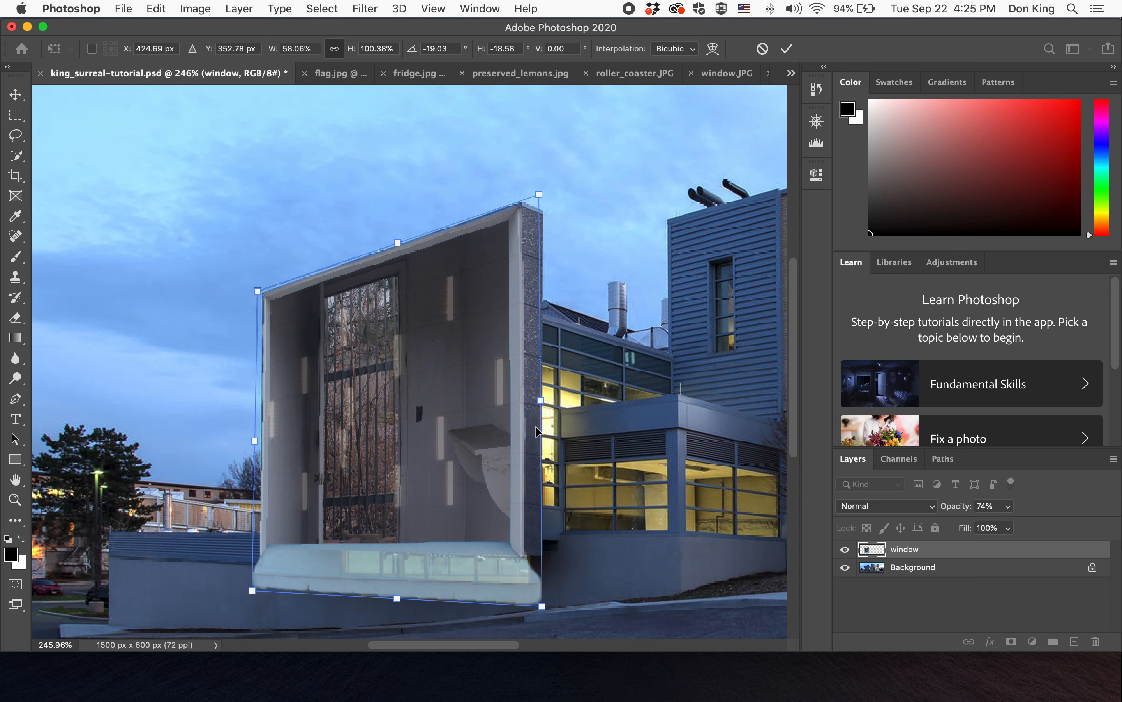
pyautogui.moveTo(543, 606); pyautogui.dragTo(538, 606)
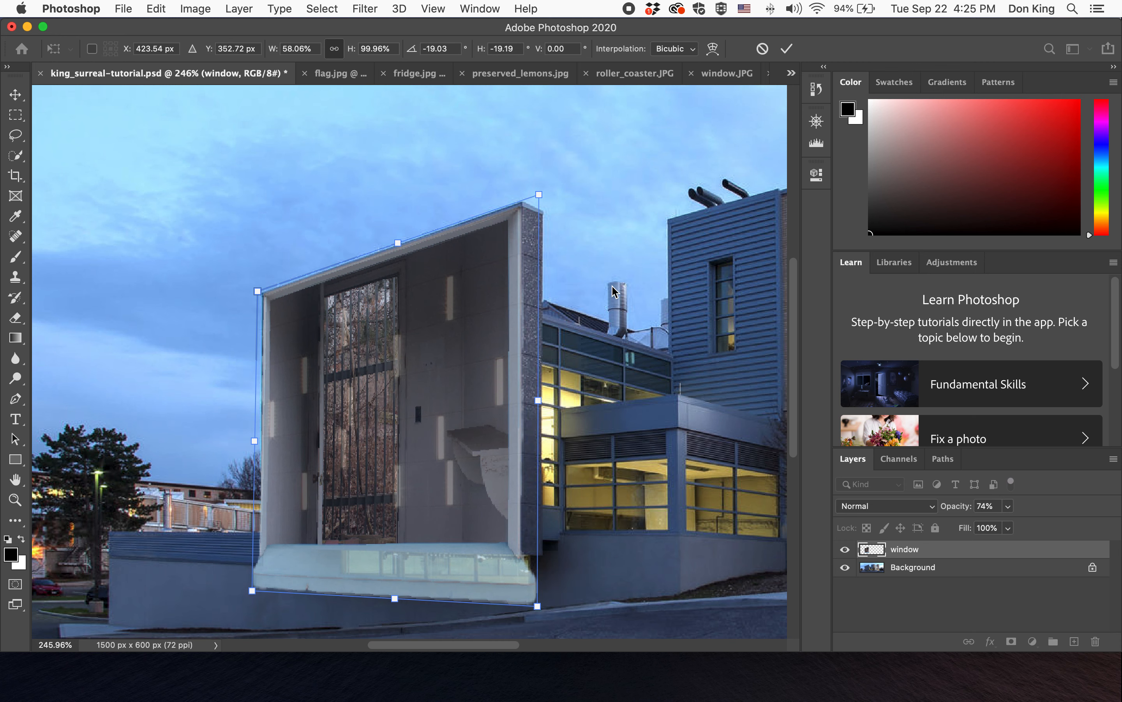
pyautogui.click(787, 48)
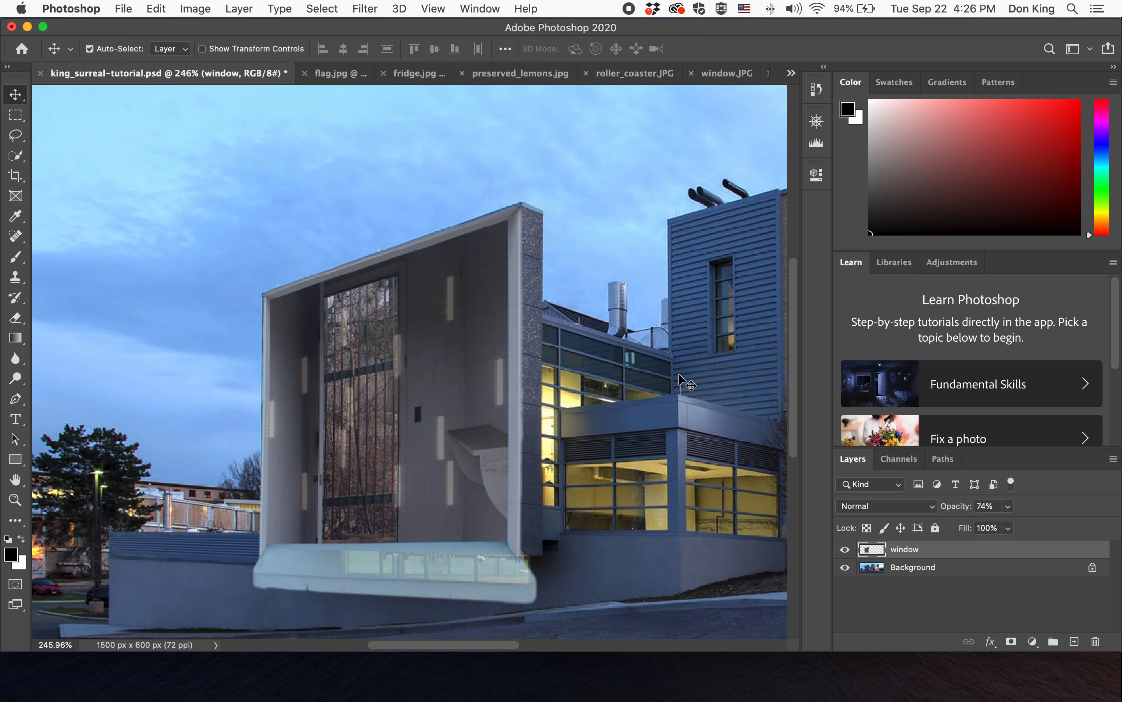
# - Set the window layer's opacity to 80%
pyautogui.click(1009, 506)
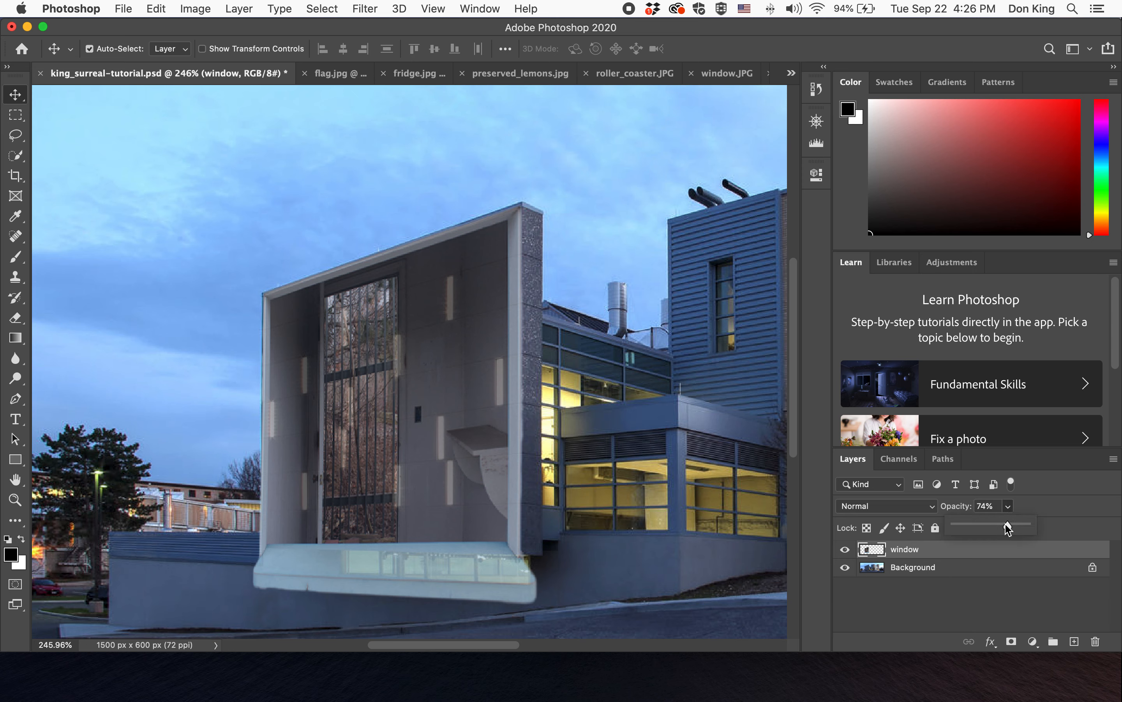
pyautogui.moveTo(1007, 527); pyautogui.dragTo(1072, 526)
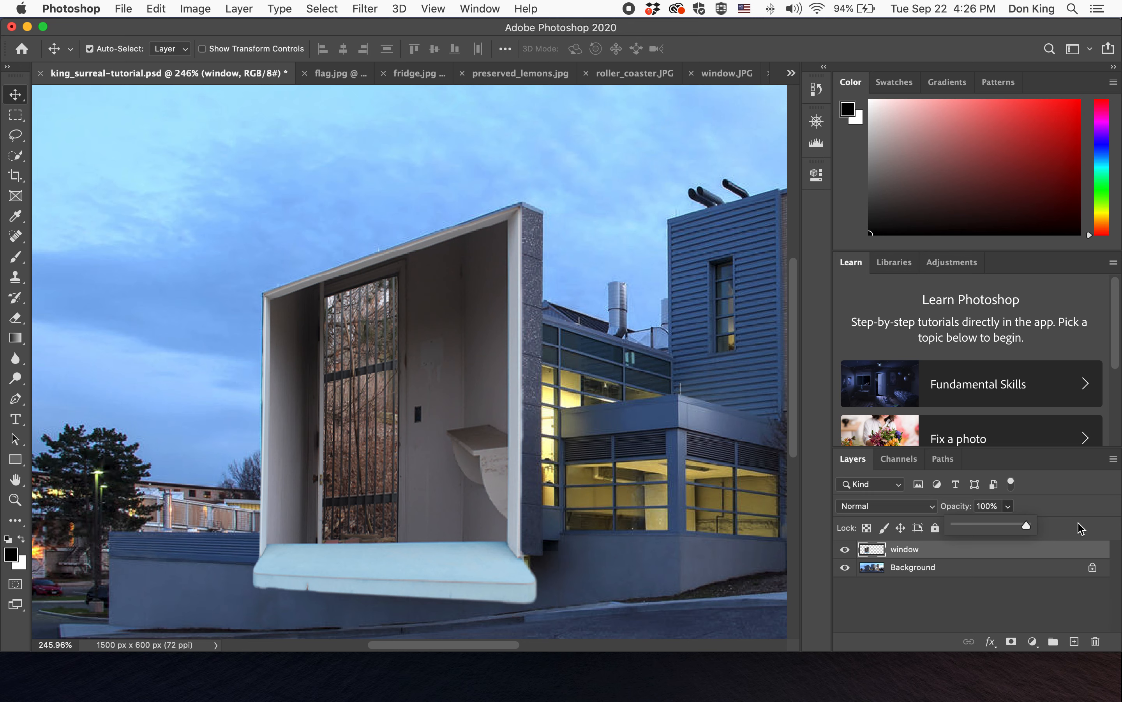
pyautogui.moveTo(1027, 526); pyautogui.dragTo(1012, 526)
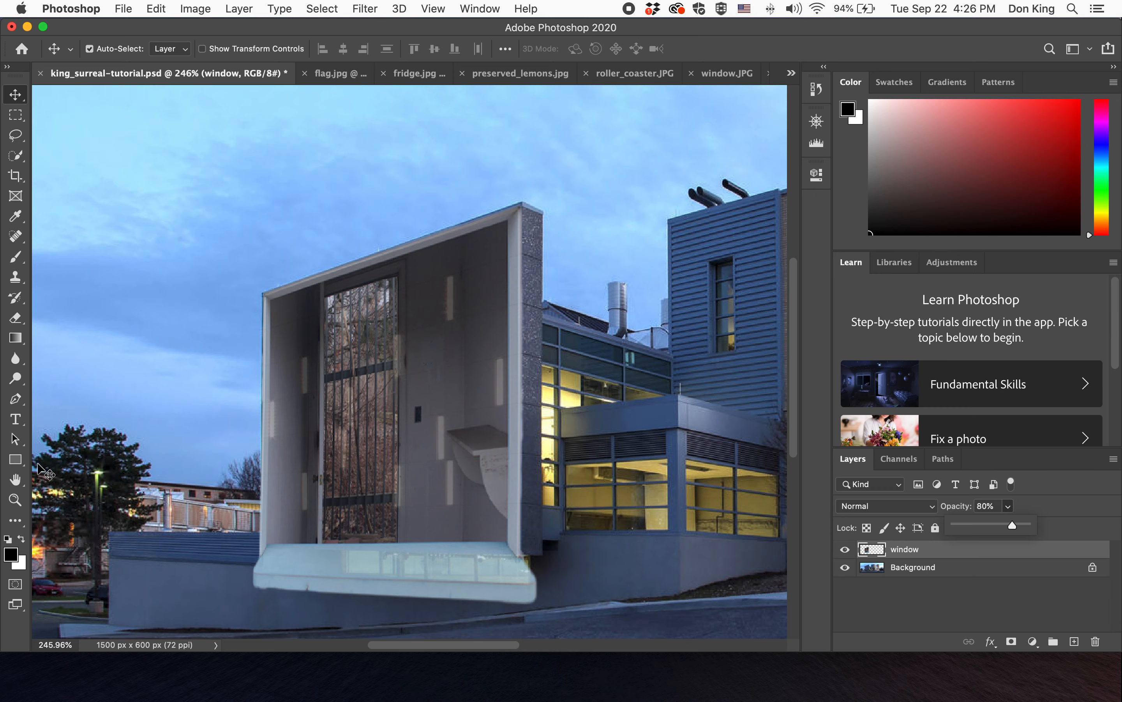
# - Save the composite document
pyautogui.doubleClick(15, 480)
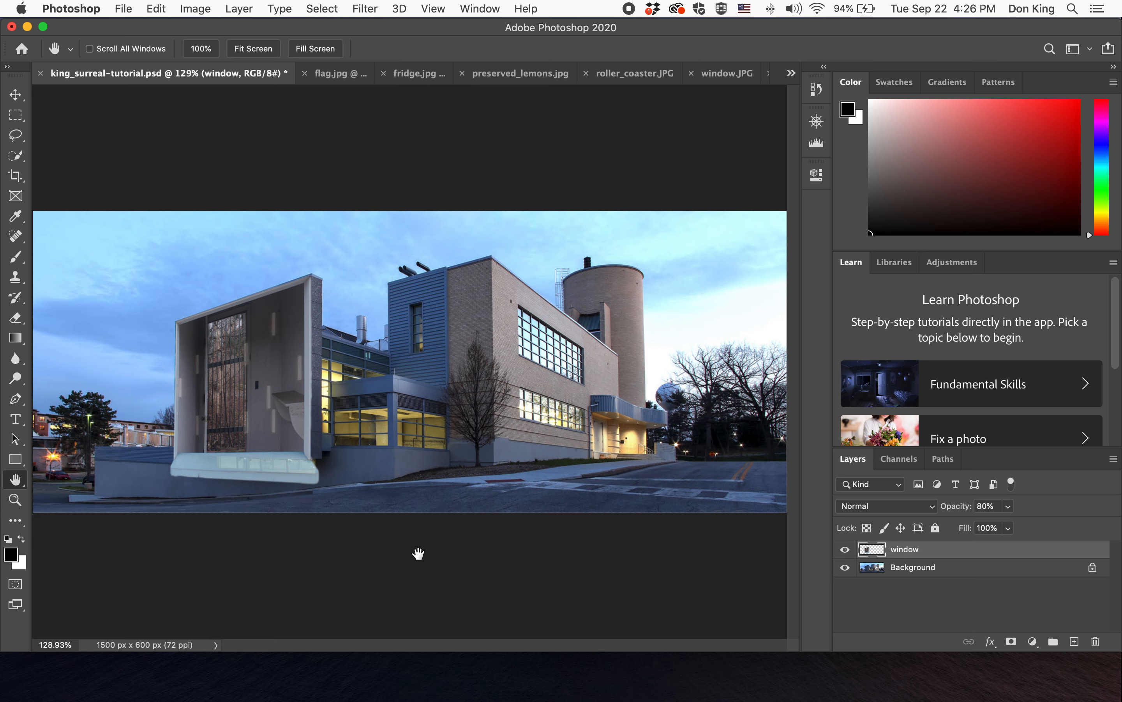
pyautogui.press('super+s')
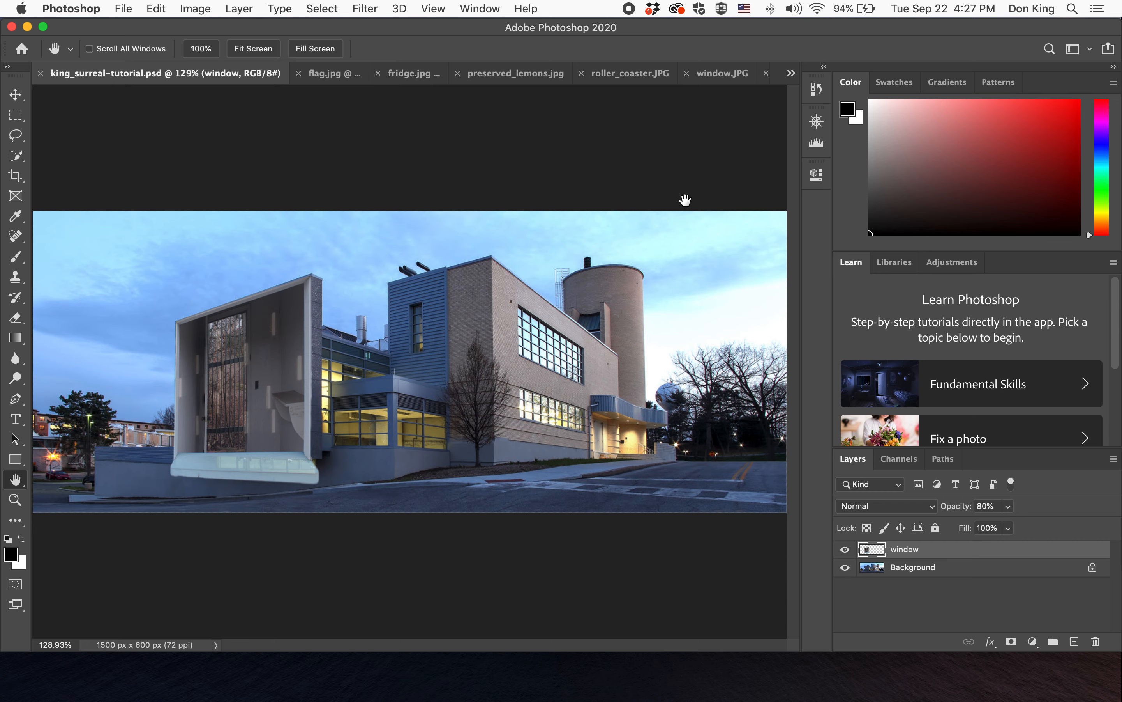
# - Close the window.JPG image without saving its changes
pyautogui.click(709, 76)
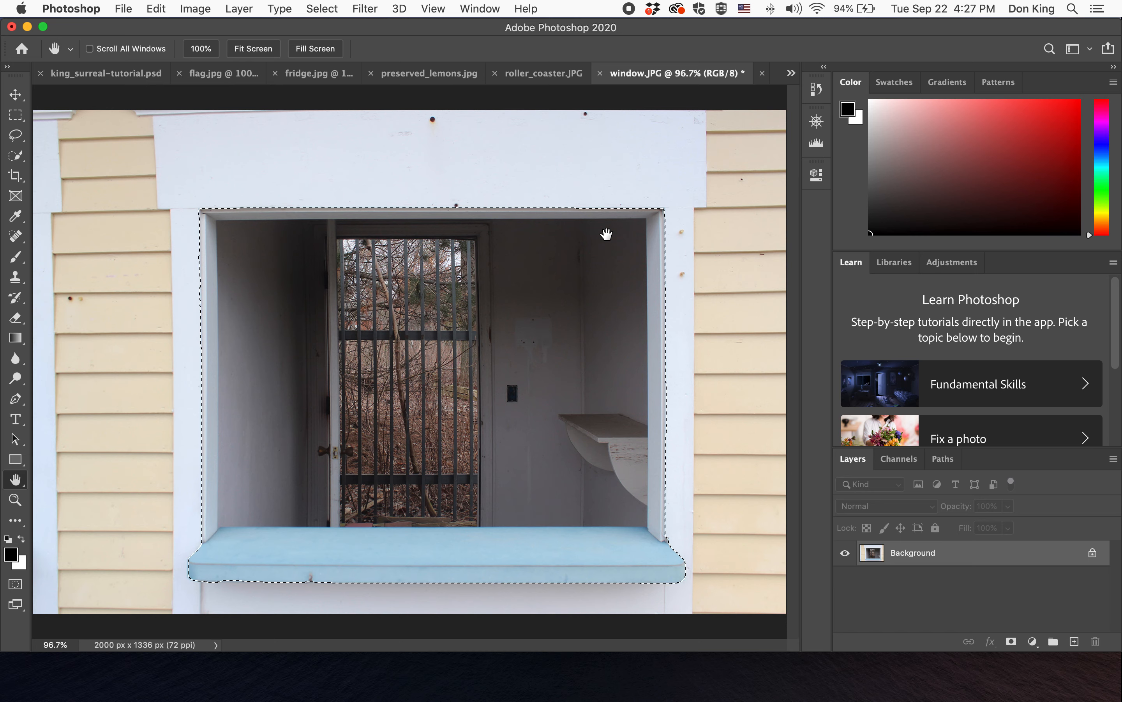
pyautogui.click(601, 73)
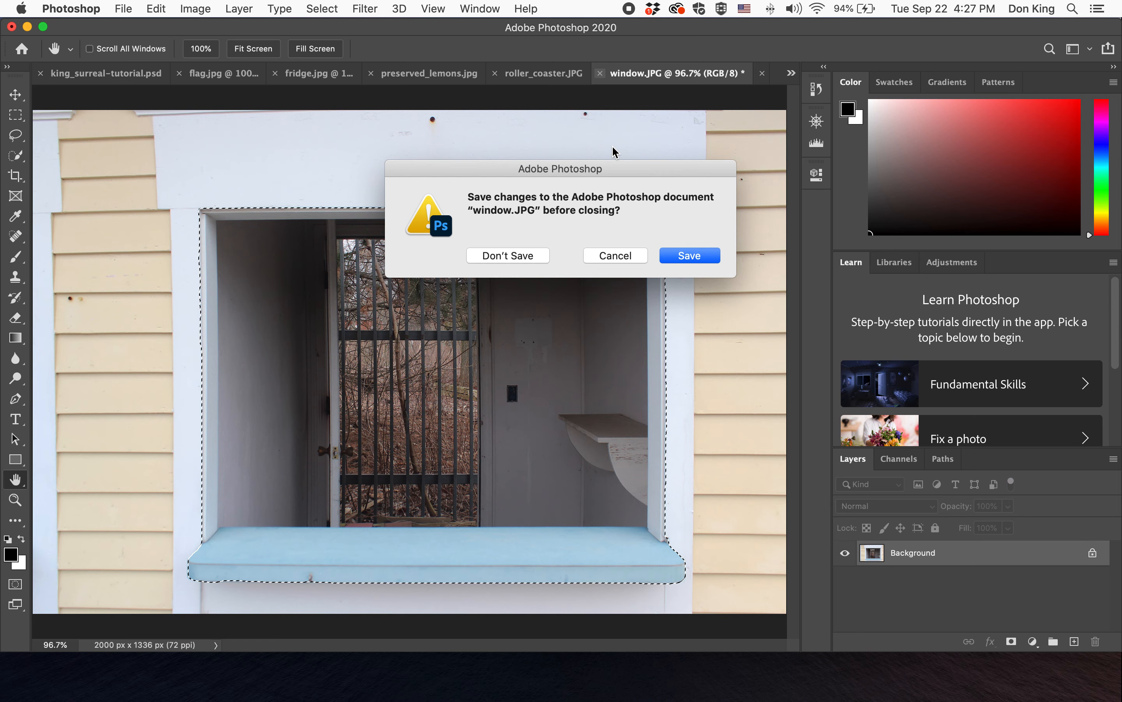
pyautogui.click(519, 256)
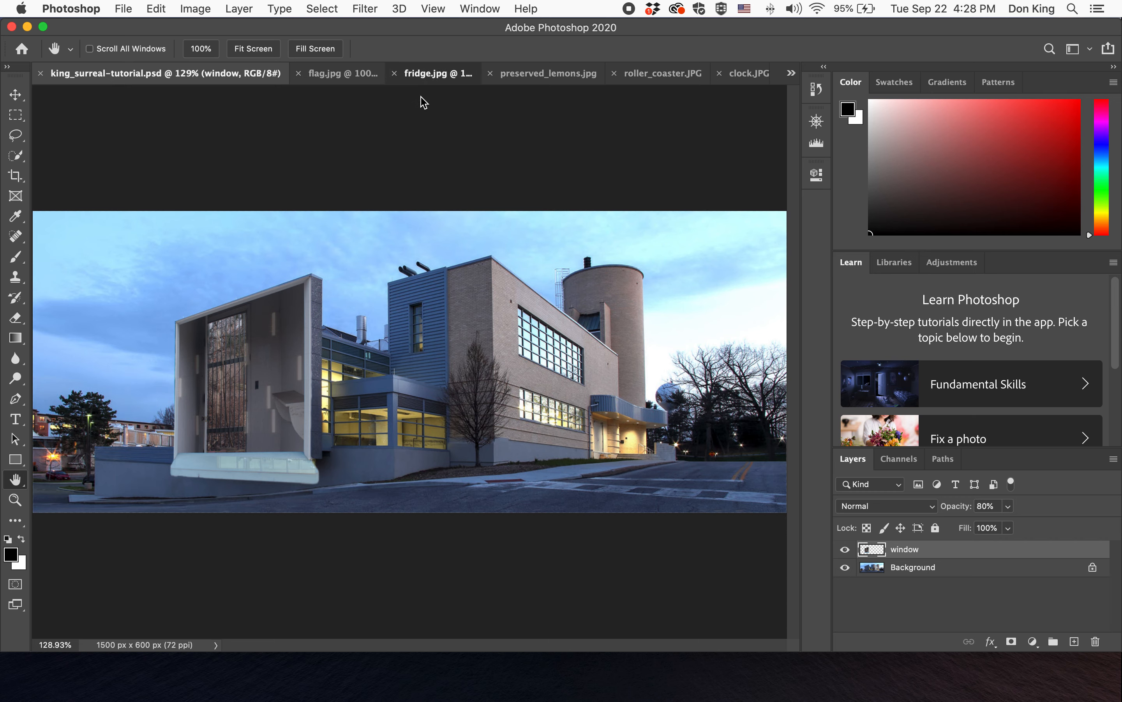
# - In fridge.jpg, select the open fridge's interior with the Rectangular Marquee and refine it through Select and Mask
pyautogui.click(417, 75)
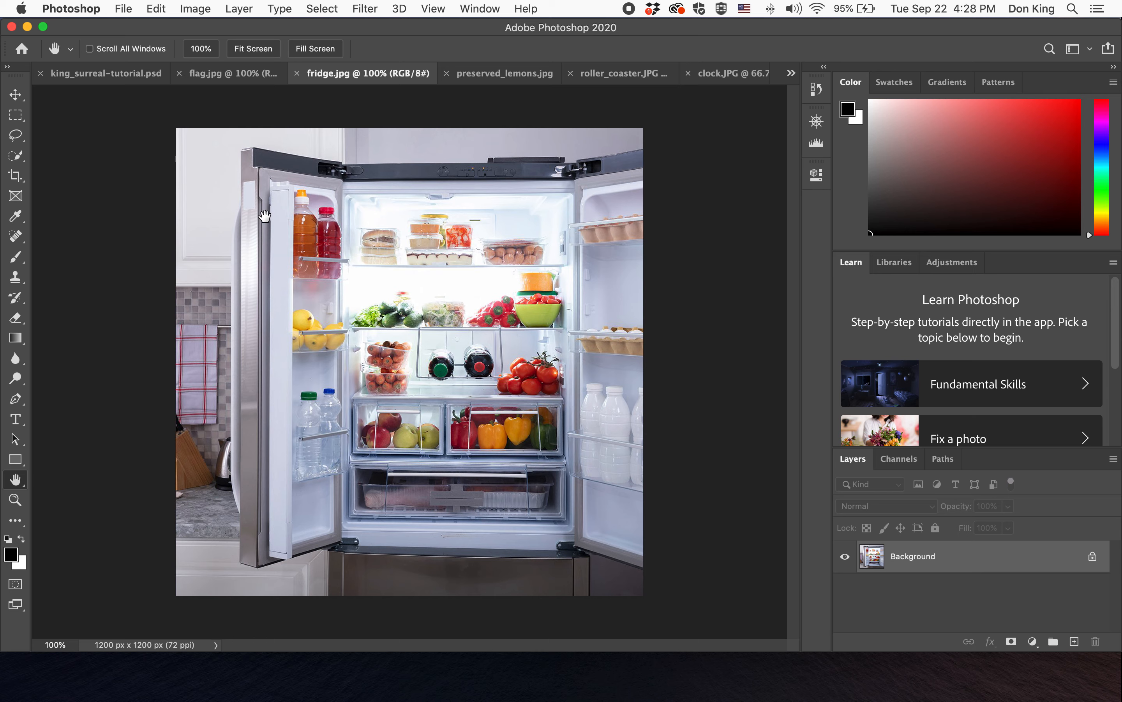
pyautogui.click(15, 115)
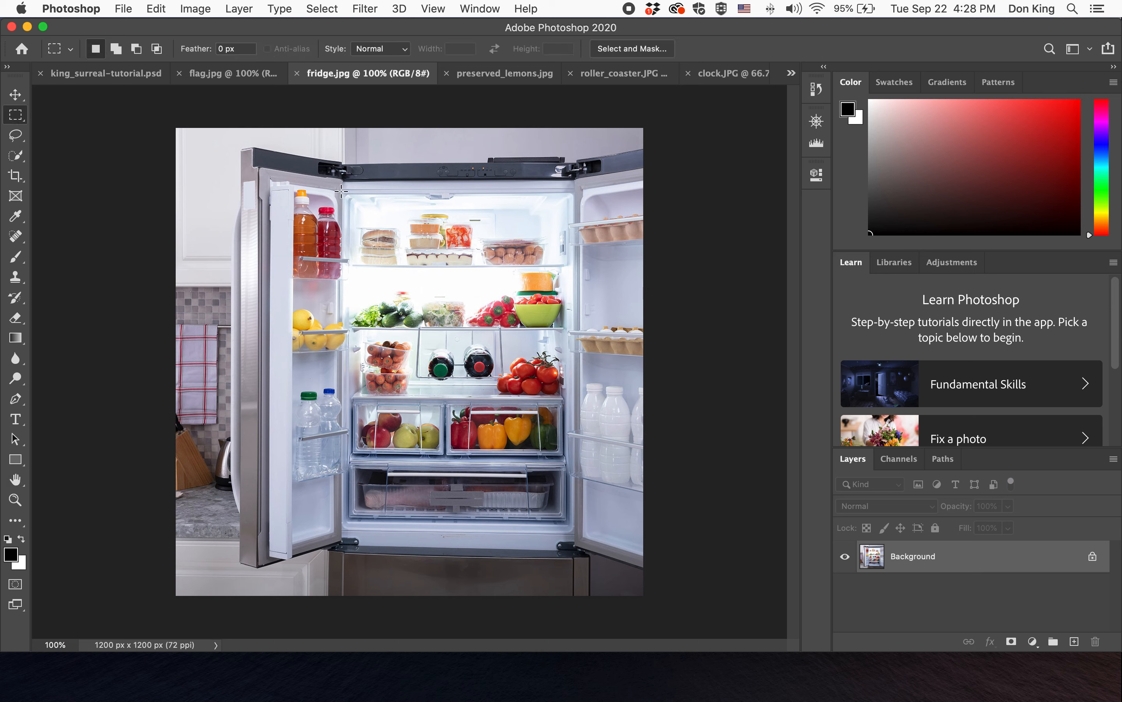
pyautogui.moveTo(344, 191); pyautogui.dragTo(574, 525)
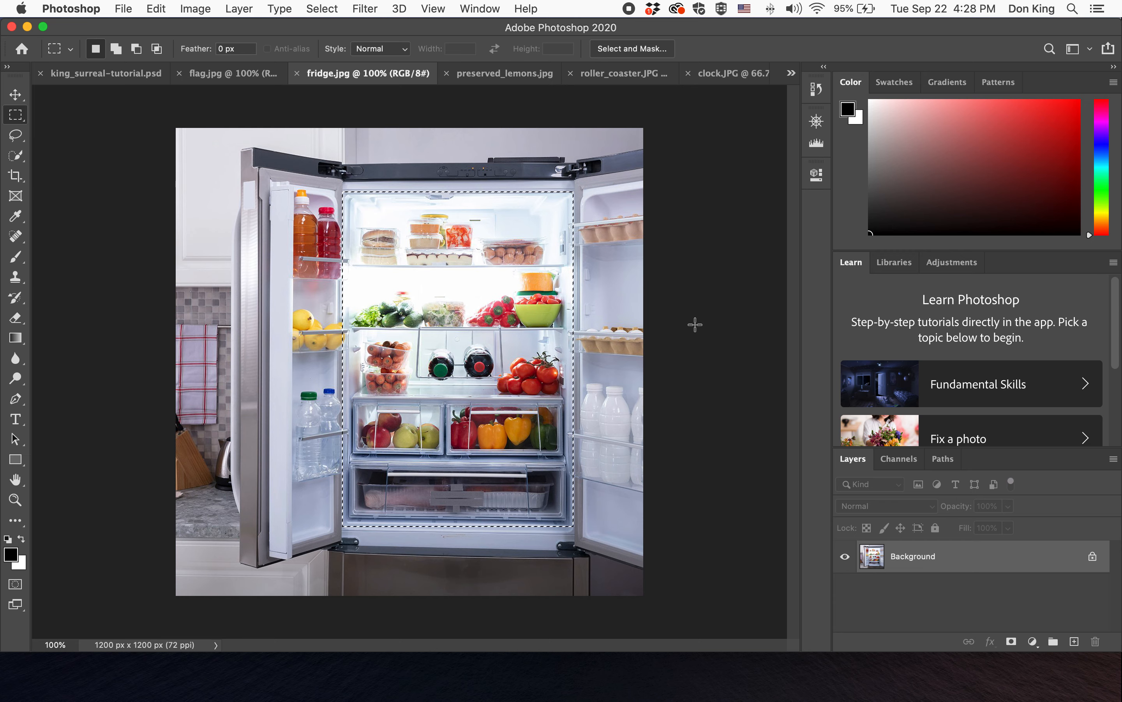
pyautogui.click(638, 49)
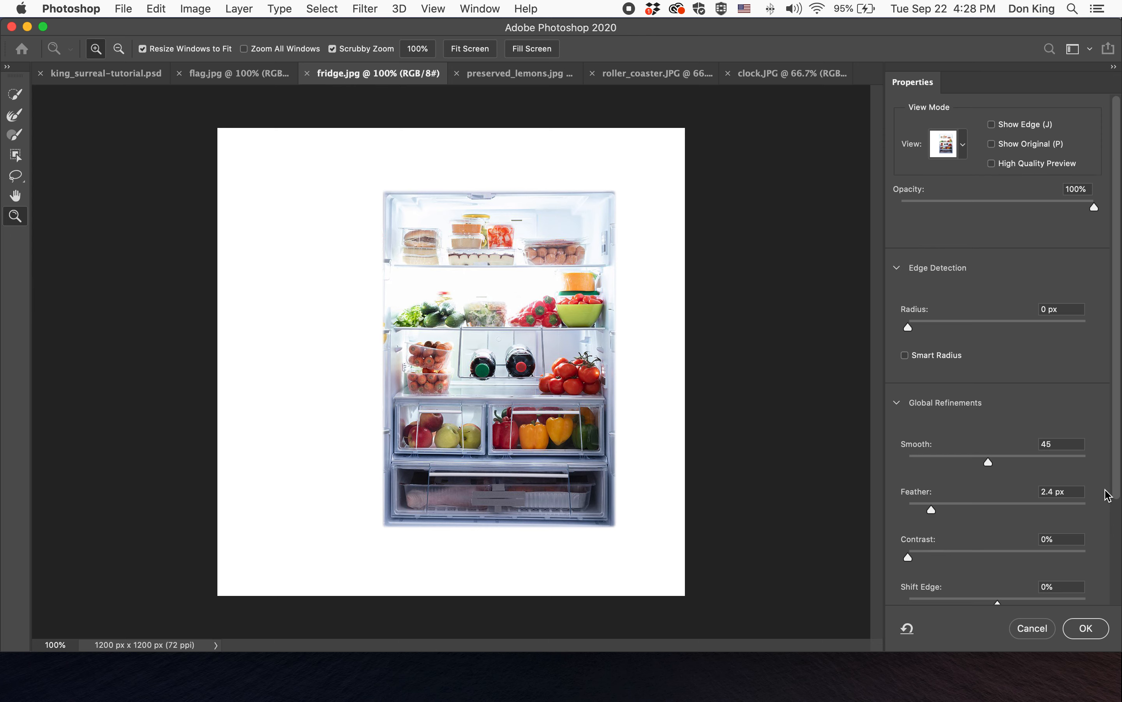
pyautogui.click(1086, 628)
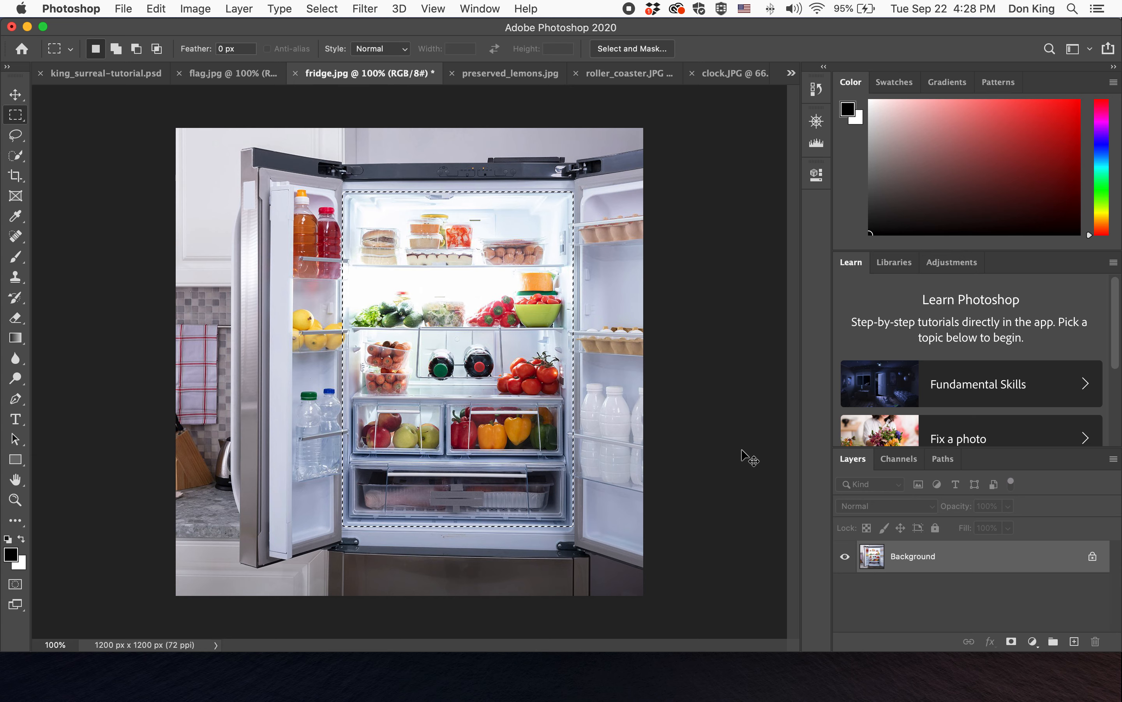
# - Paste the fridge selection into the composite and rename the new layer fridge
pyautogui.click(93, 74)
pyautogui.press('super+v')
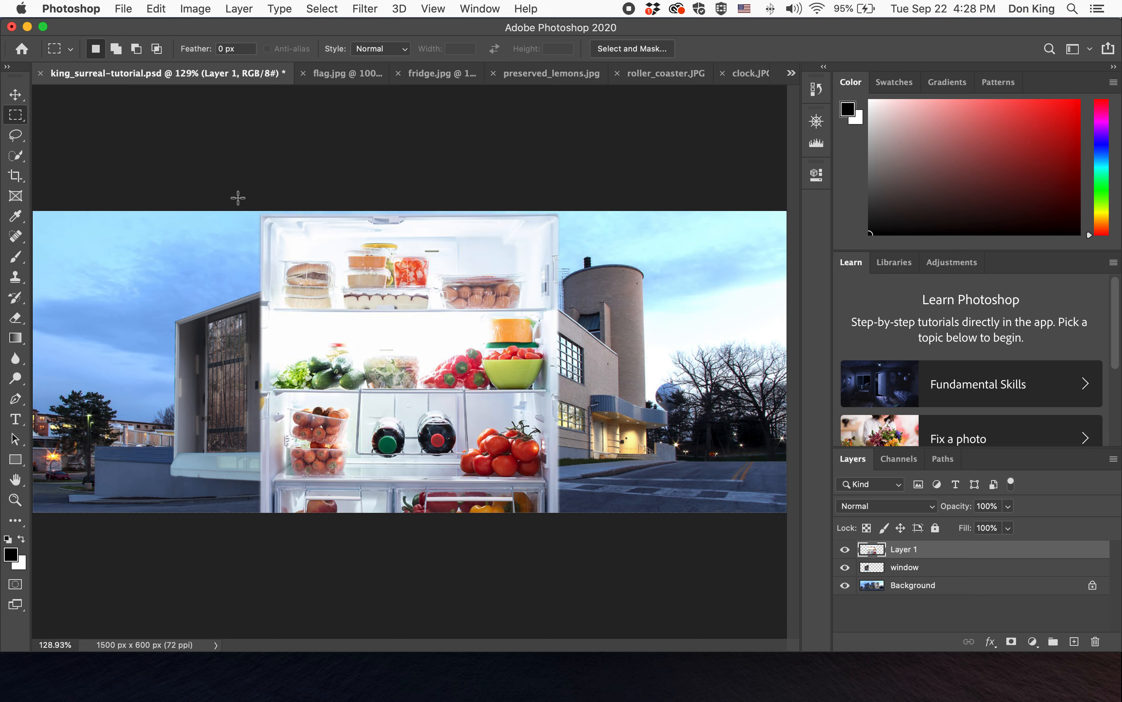
pyautogui.doubleClick(910, 550)
pyautogui.write('fridge')
pyautogui.press('Return')
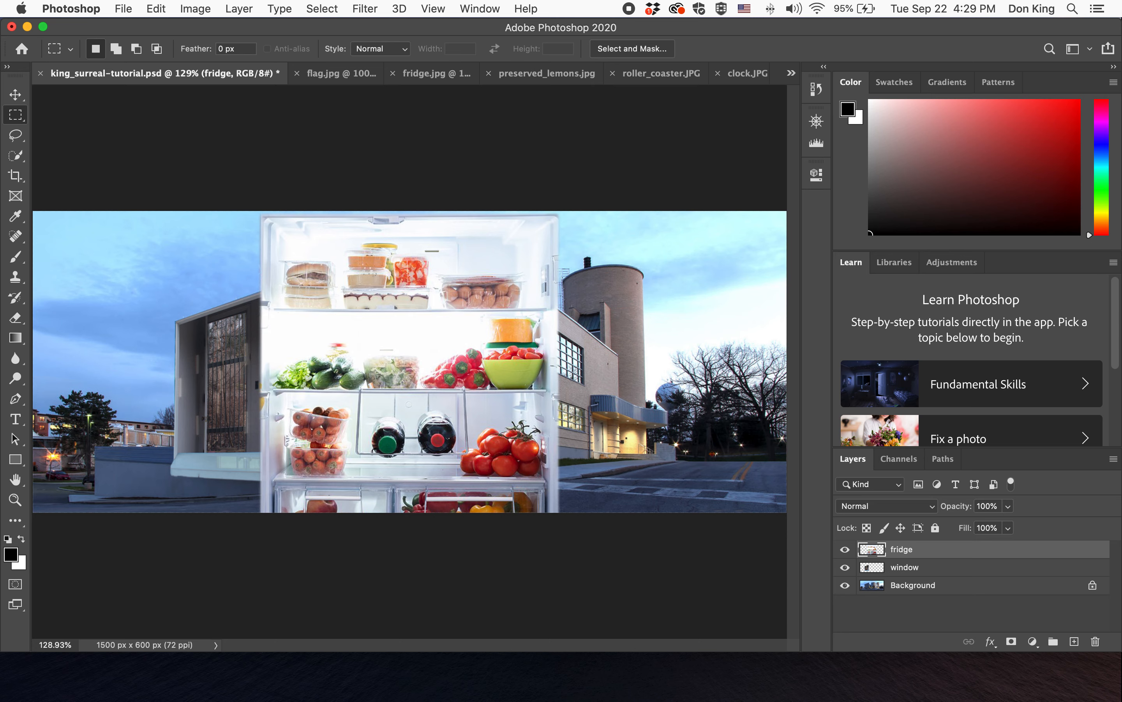
# - Scale the fridge layer to about 36%, rotate it about -82°, and place it over the brick wall
pyautogui.press('super+t')
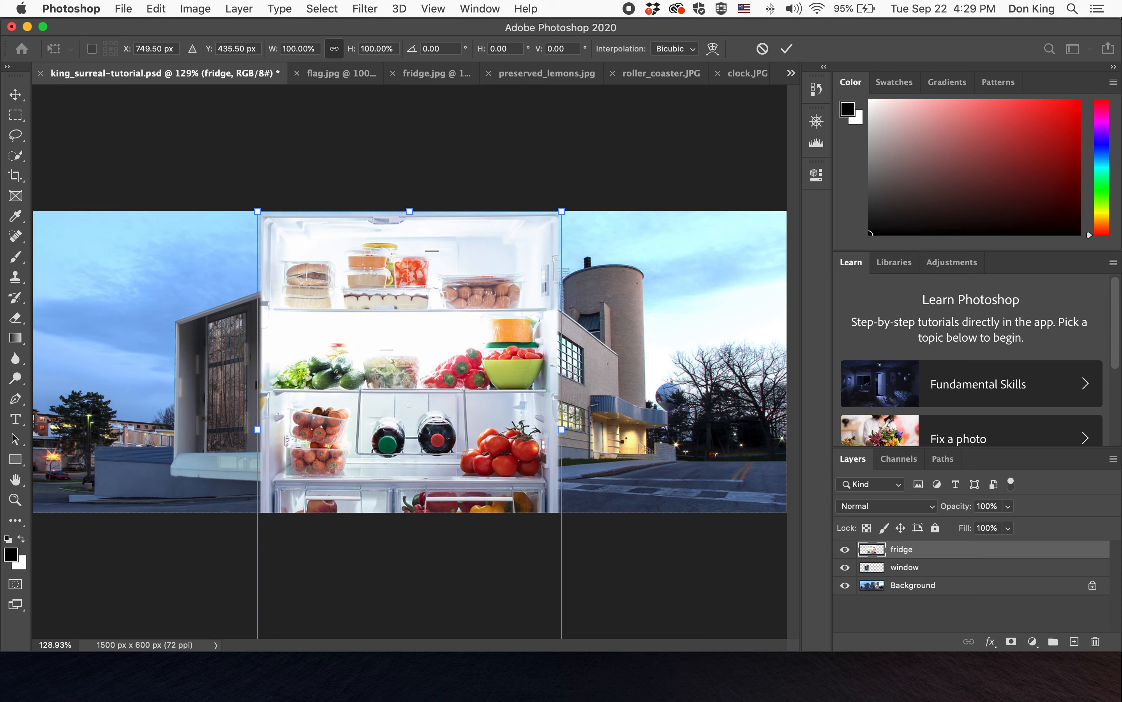
pyautogui.moveTo(561, 211); pyautogui.dragTo(402, 424)
pyautogui.moveTo(353, 482); pyautogui.dragTo(529, 298)
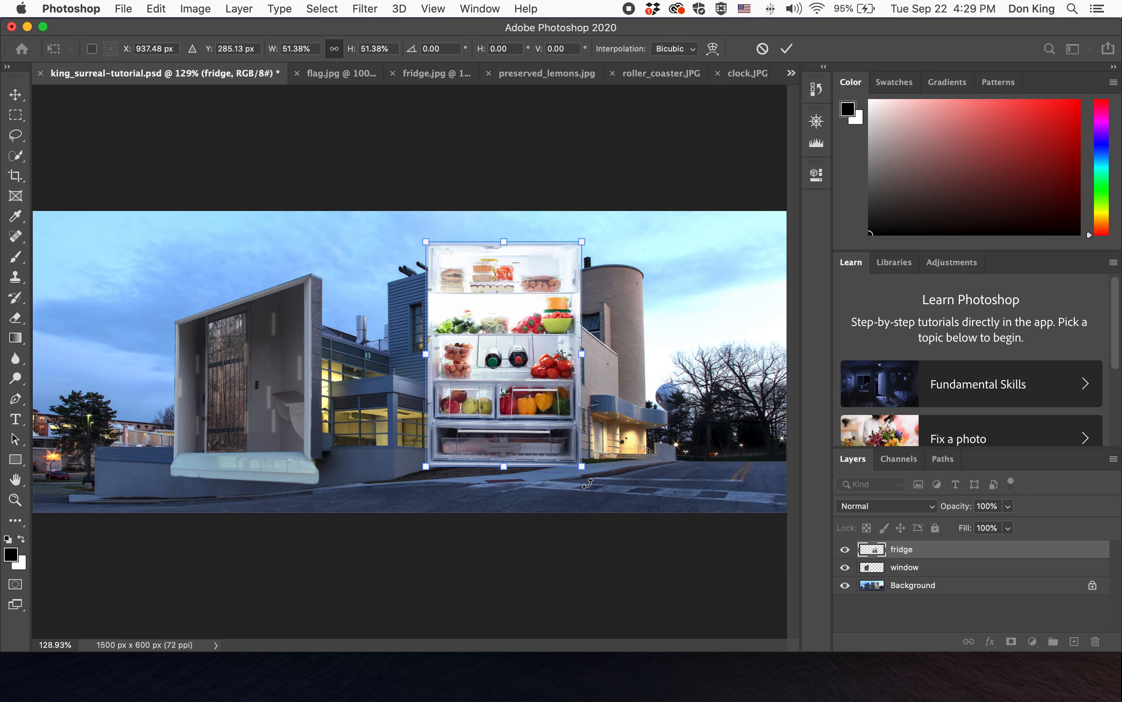
pyautogui.moveTo(602, 484); pyautogui.dragTo(555, 326)
pyautogui.moveTo(517, 385); pyautogui.dragTo(599, 366)
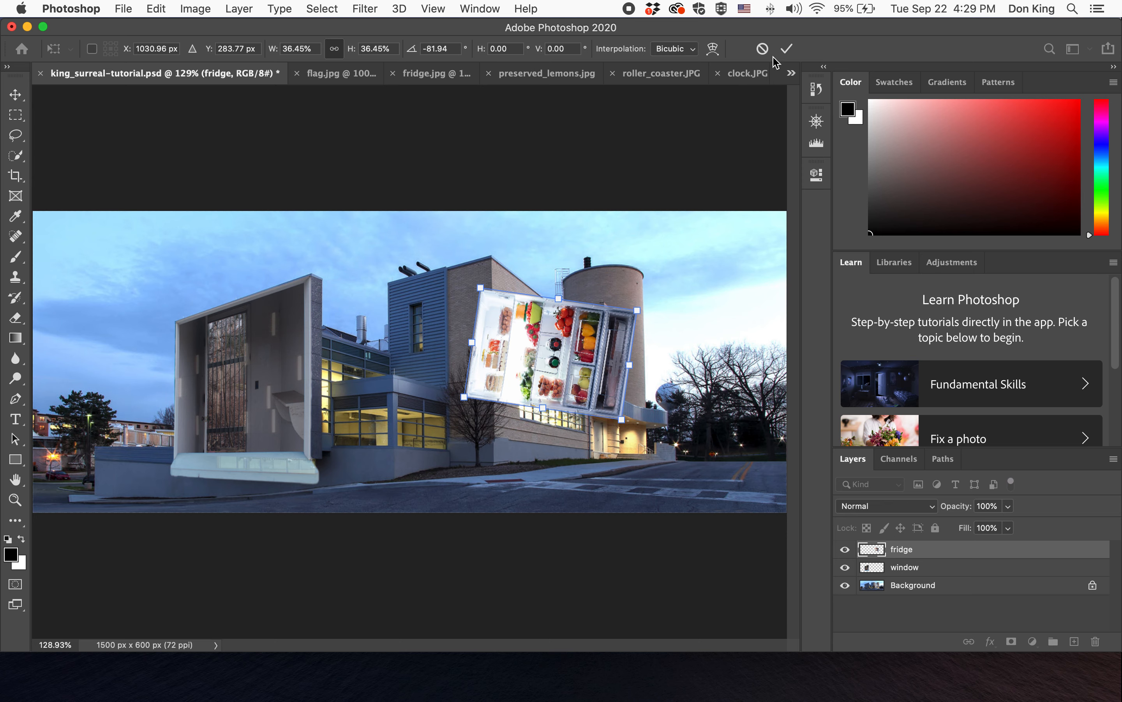
pyautogui.click(787, 49)
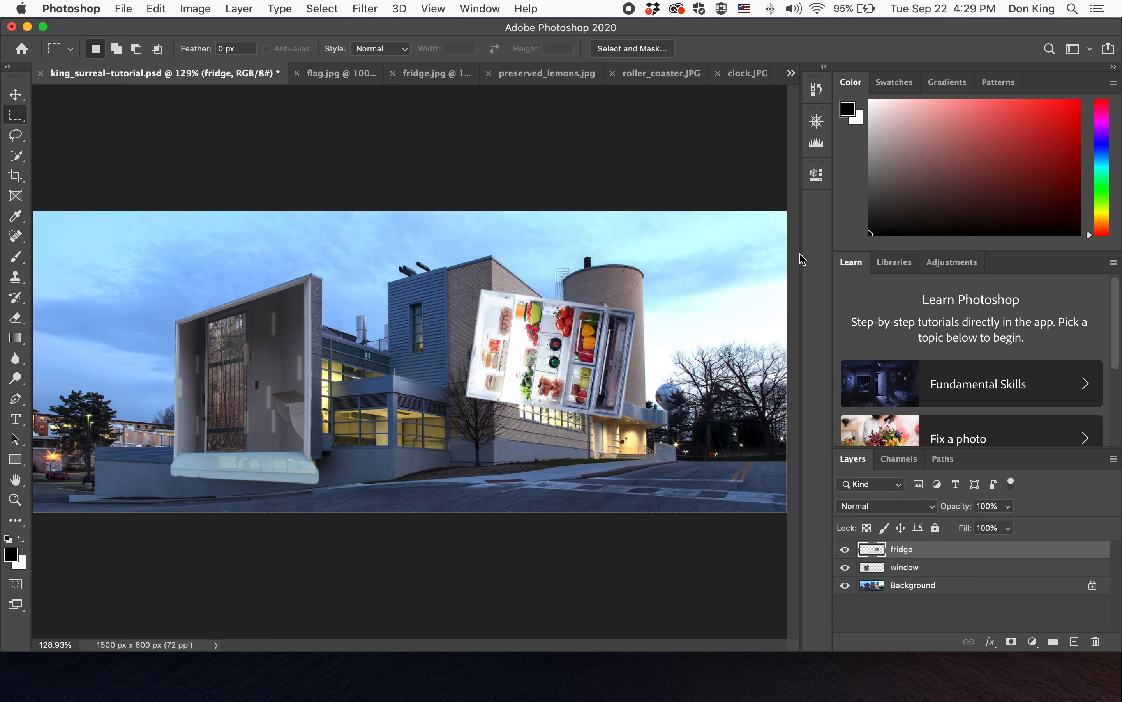
# - Lower the fridge layer's opacity to 65%
pyautogui.click(1008, 506)
pyautogui.moveTo(990, 527); pyautogui.dragTo(985, 529)
pyautogui.click(816, 121)
pyautogui.moveTo(734, 217); pyautogui.dragTo(740, 216)
pyautogui.click(742, 168)
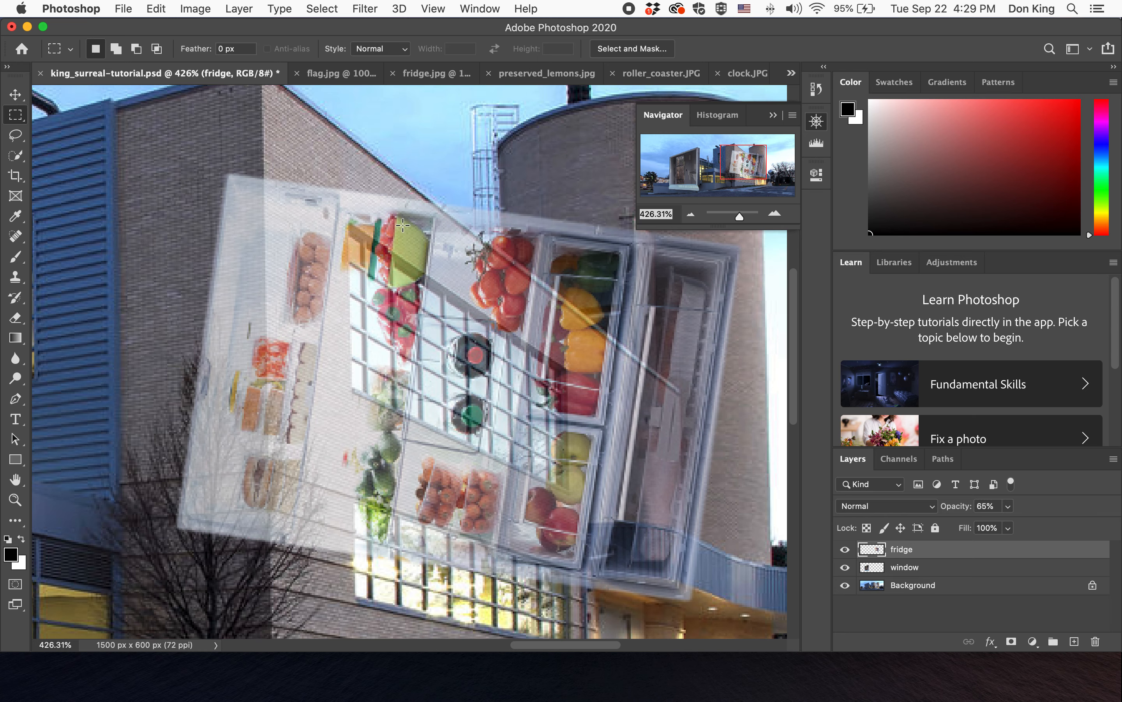
pyautogui.click(816, 122)
# - Distort the fridge layer's corners so it fits inside the slanted window recess on the brick wall
pyautogui.click(156, 8)
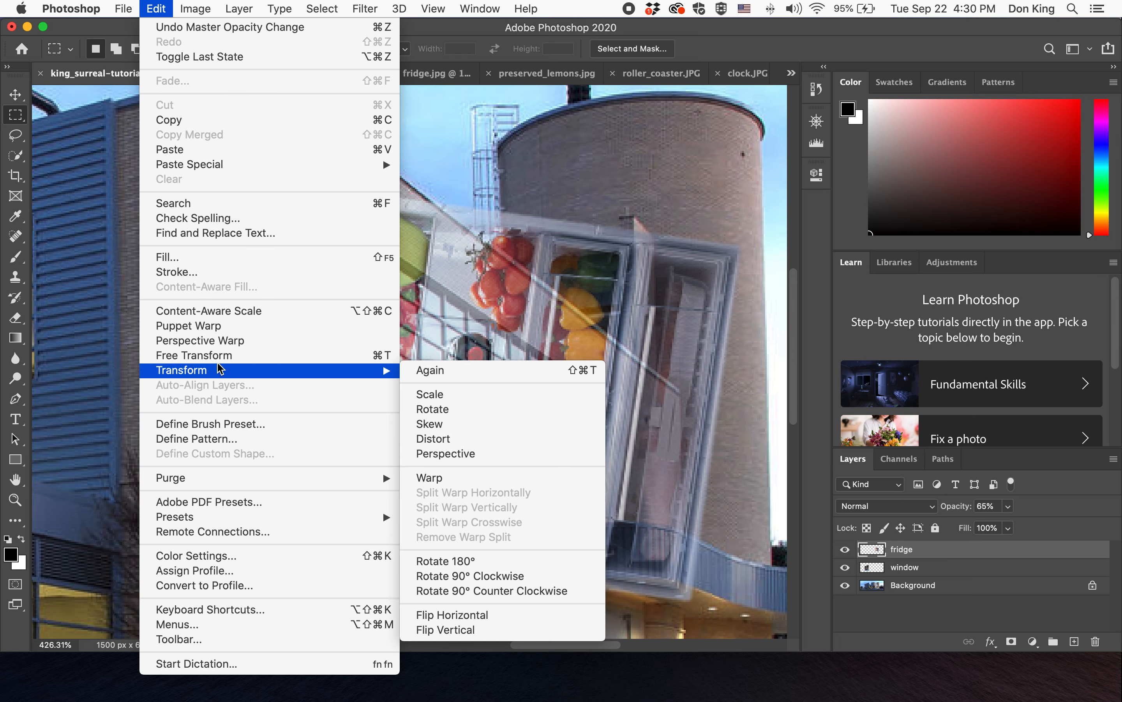
pyautogui.moveTo(388, 370)
pyautogui.click(431, 438)
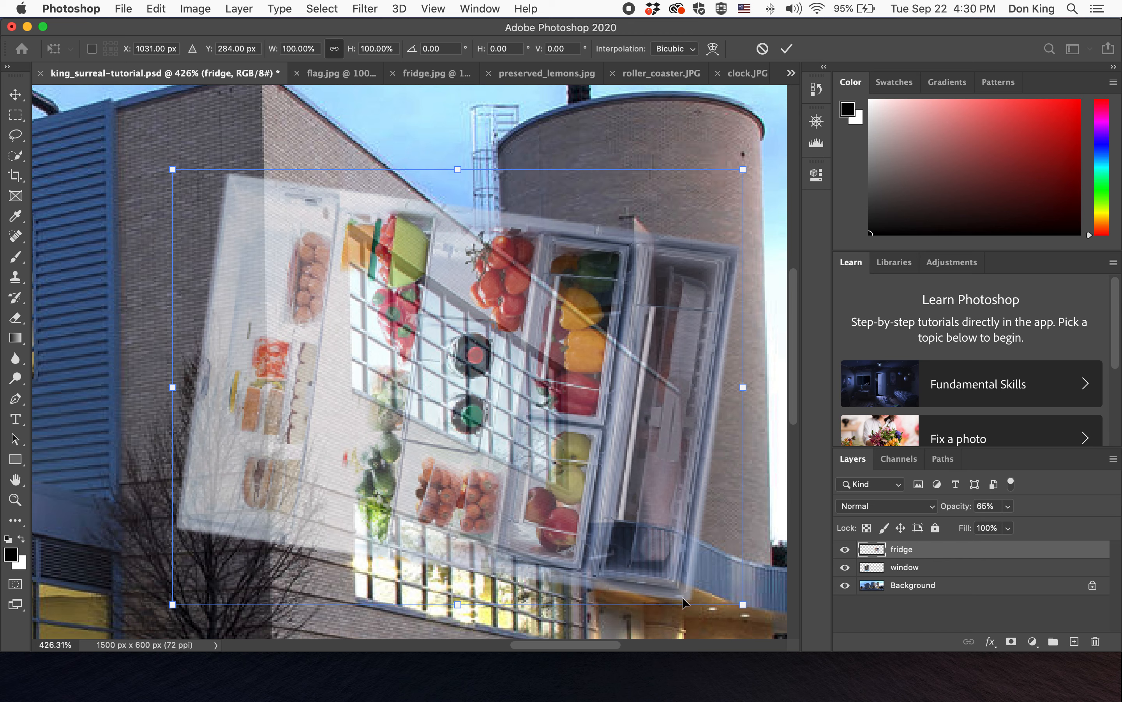
pyautogui.moveTo(173, 170); pyautogui.dragTo(311, 223)
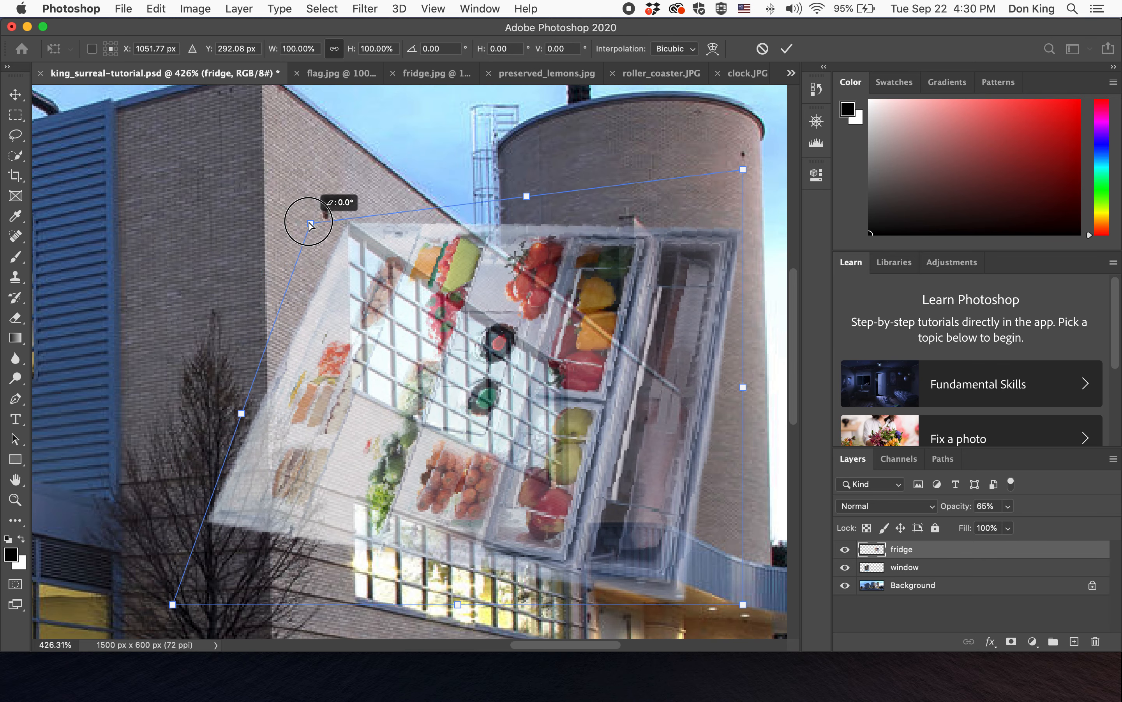
pyautogui.moveTo(172, 604); pyautogui.dragTo(359, 400)
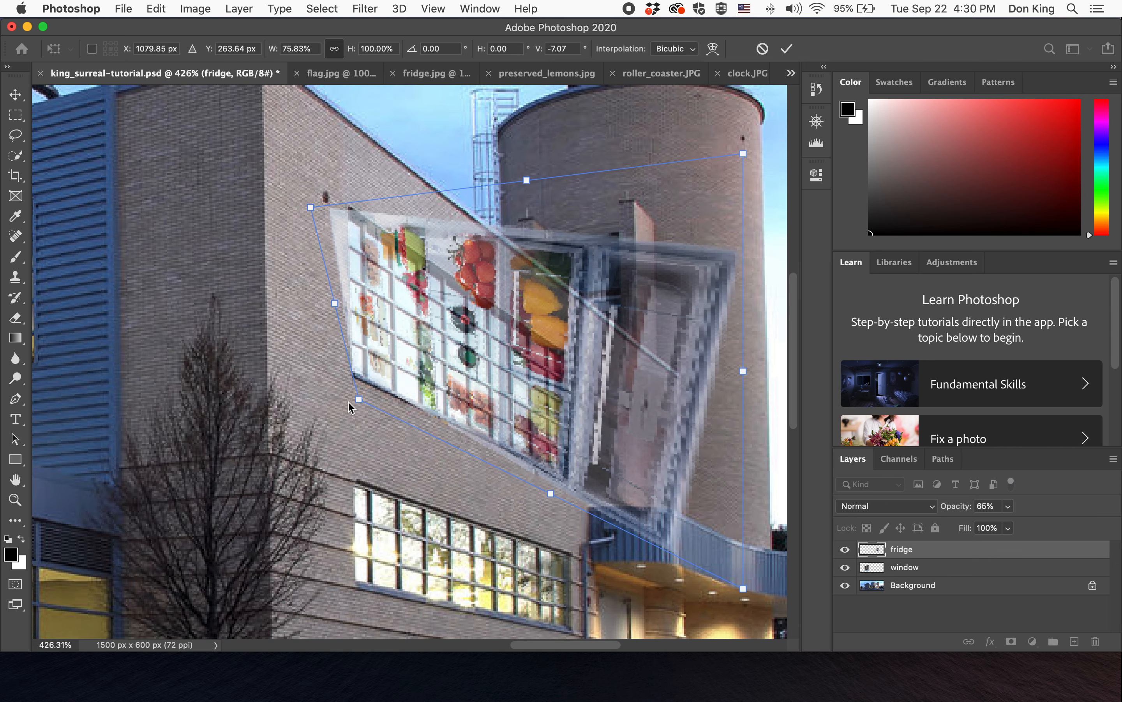
pyautogui.moveTo(315, 216); pyautogui.dragTo(329, 207)
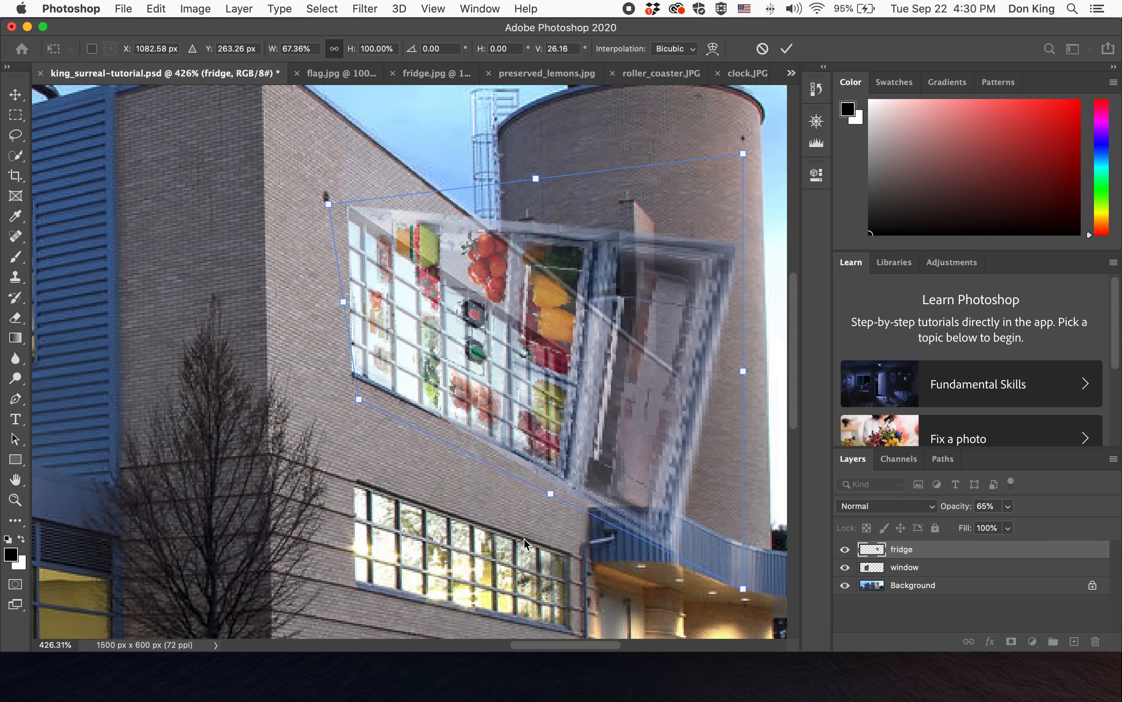
pyautogui.moveTo(744, 588); pyautogui.dragTo(599, 488)
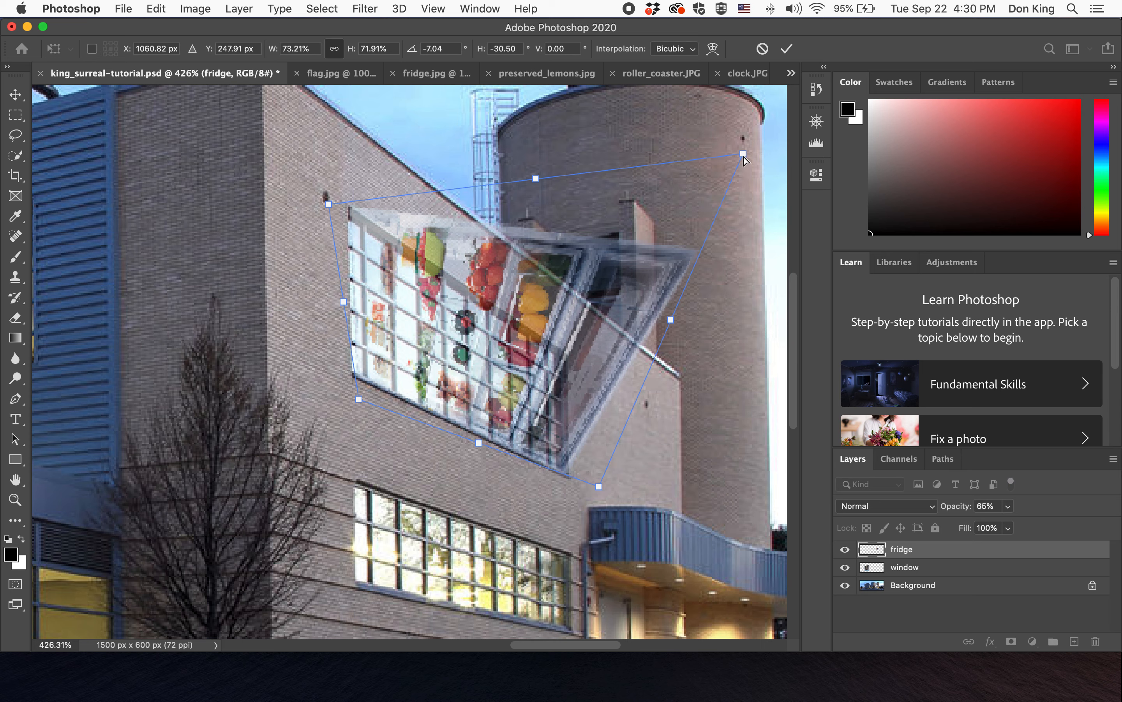
pyautogui.moveTo(743, 154); pyautogui.dragTo(565, 327)
pyautogui.moveTo(599, 489); pyautogui.dragTo(592, 490)
pyautogui.moveTo(329, 205)
pyautogui.mouseDown()
pyautogui.moveTo(309, 202)
pyautogui.moveTo(318, 203)
pyautogui.mouseUp()
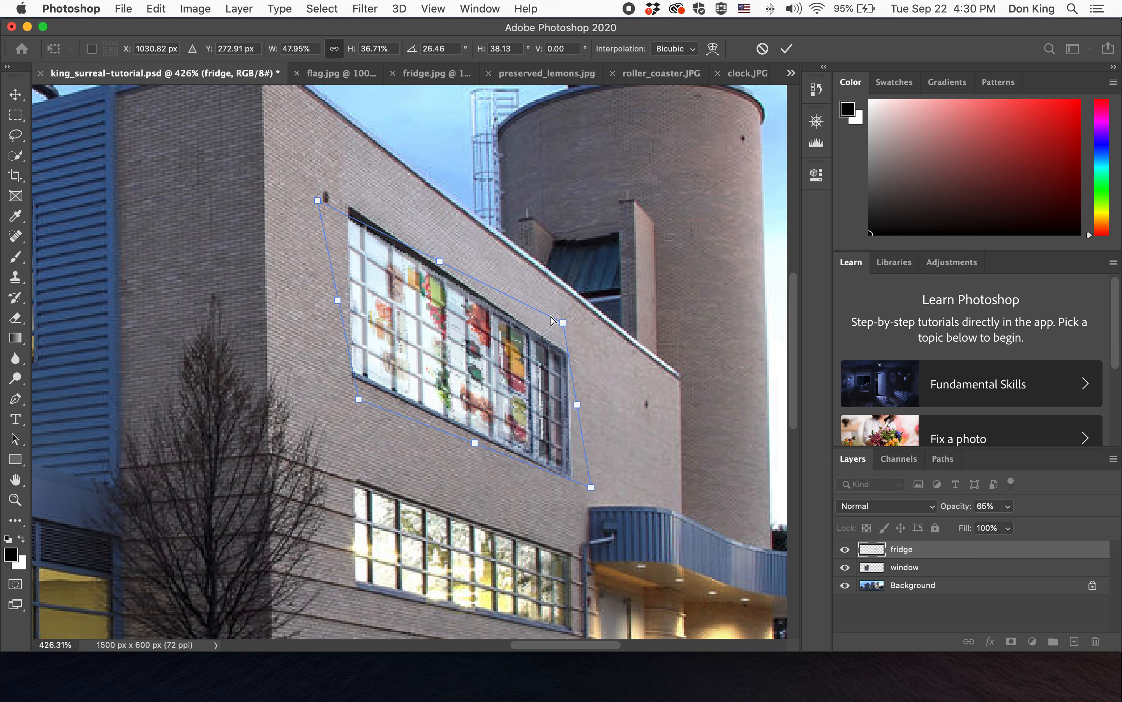
pyautogui.moveTo(562, 322); pyautogui.dragTo(556, 327)
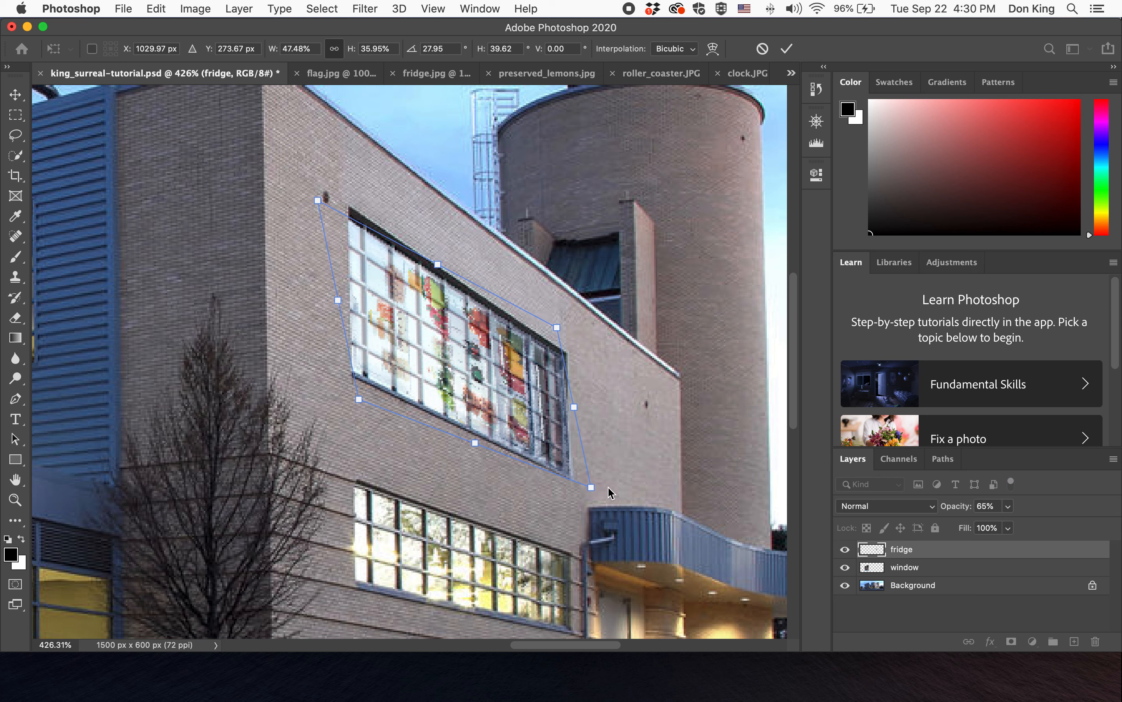
pyautogui.moveTo(590, 487); pyautogui.dragTo(589, 485)
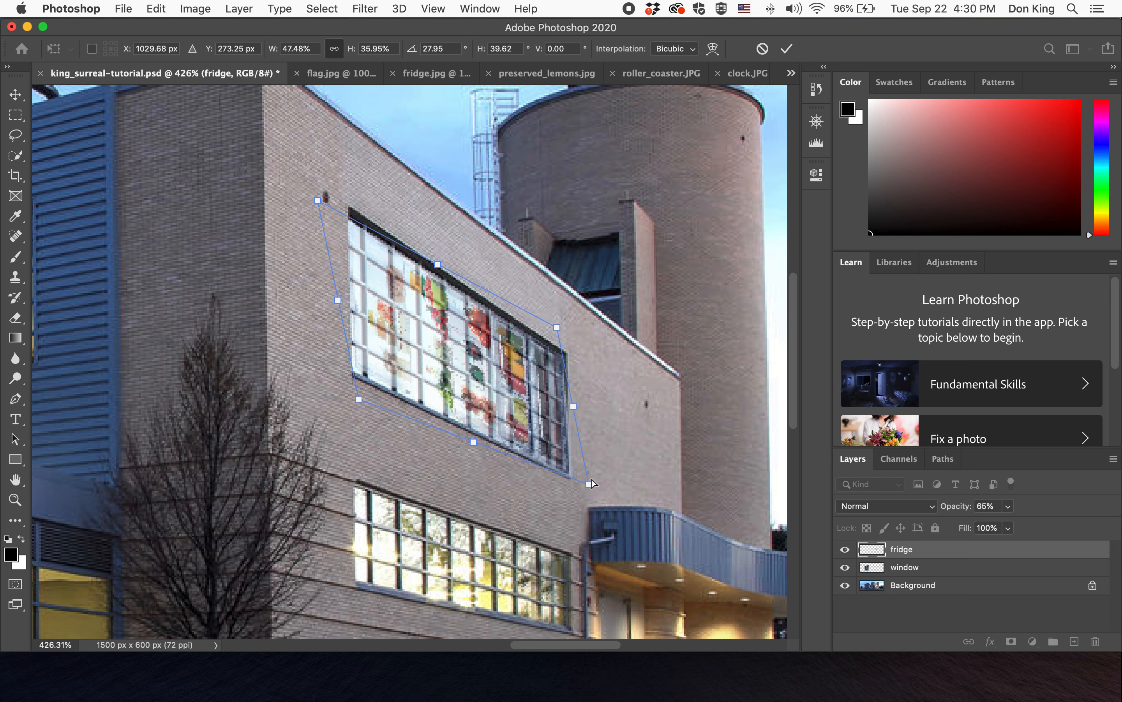
pyautogui.click(786, 48)
# - Restore the fridge layer's opacity to 100% and fine-tune its distorted corners within the wall's window
pyautogui.click(1008, 507)
pyautogui.moveTo(1005, 523); pyautogui.dragTo(1059, 532)
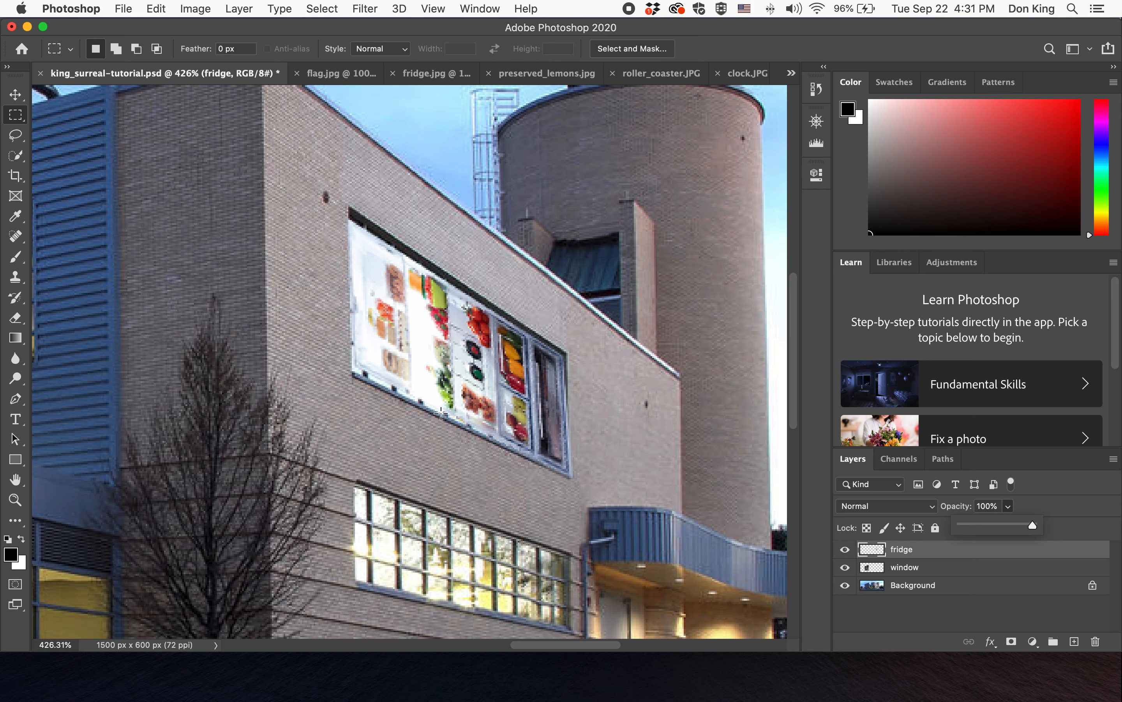
pyautogui.click(156, 8)
pyautogui.moveTo(229, 370)
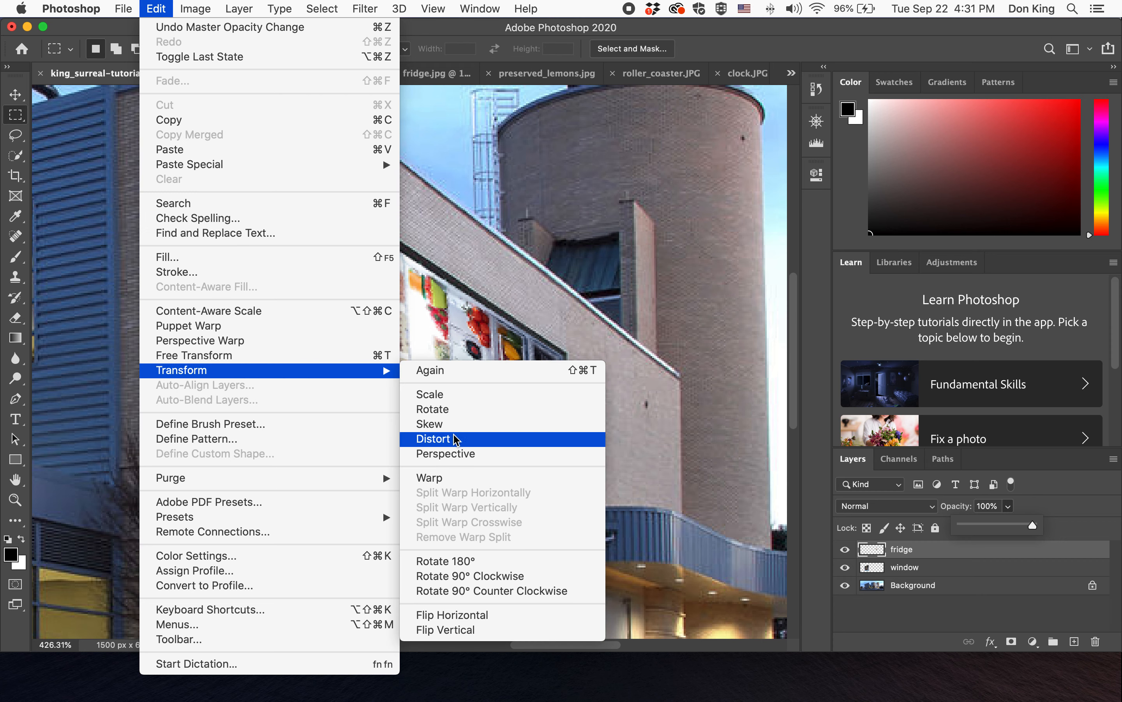
pyautogui.click(452, 439)
pyautogui.moveTo(344, 481); pyautogui.dragTo(340, 488)
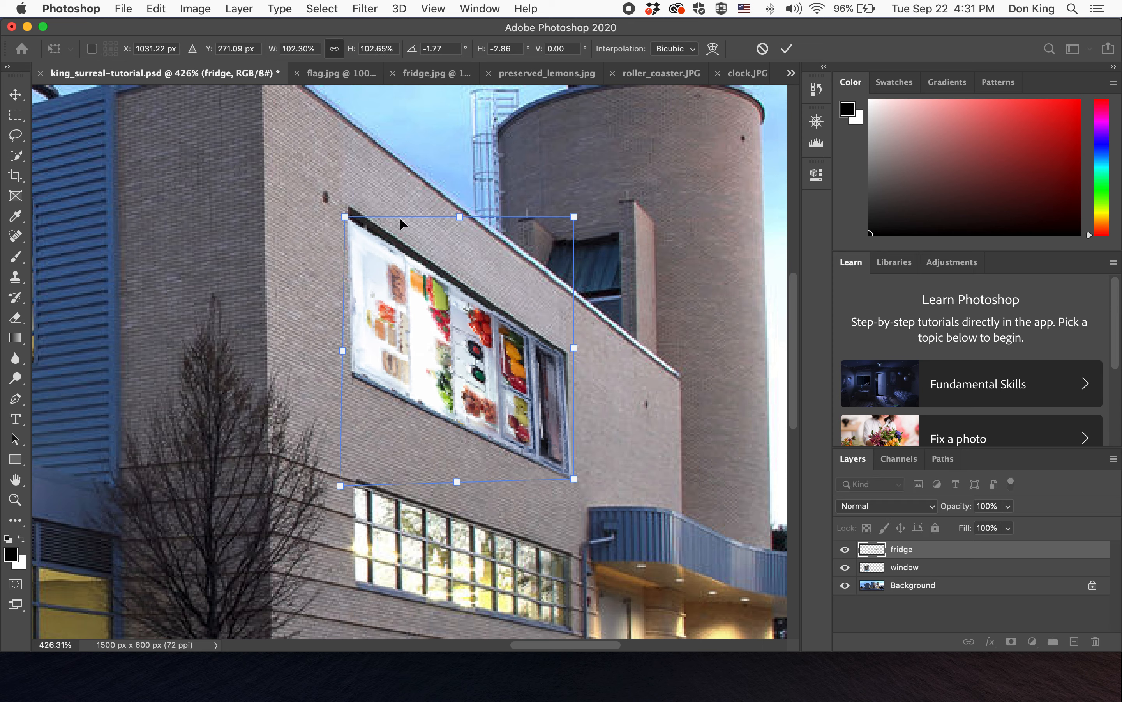
pyautogui.moveTo(344, 220); pyautogui.dragTo(343, 217)
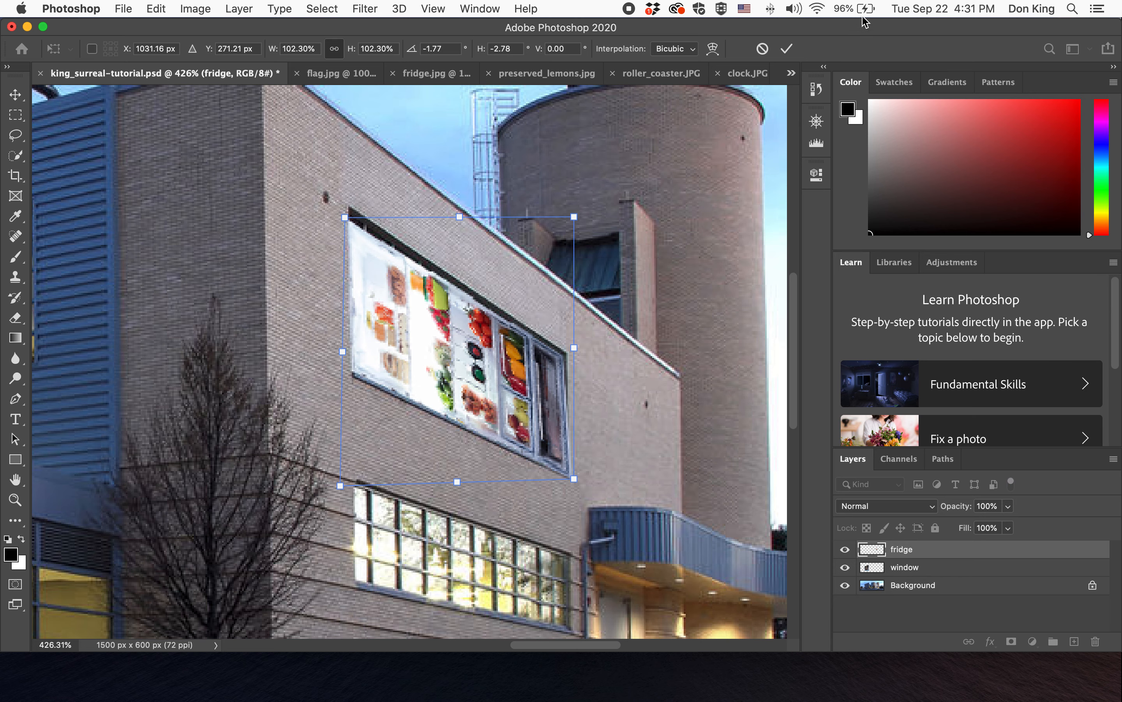
pyautogui.click(787, 49)
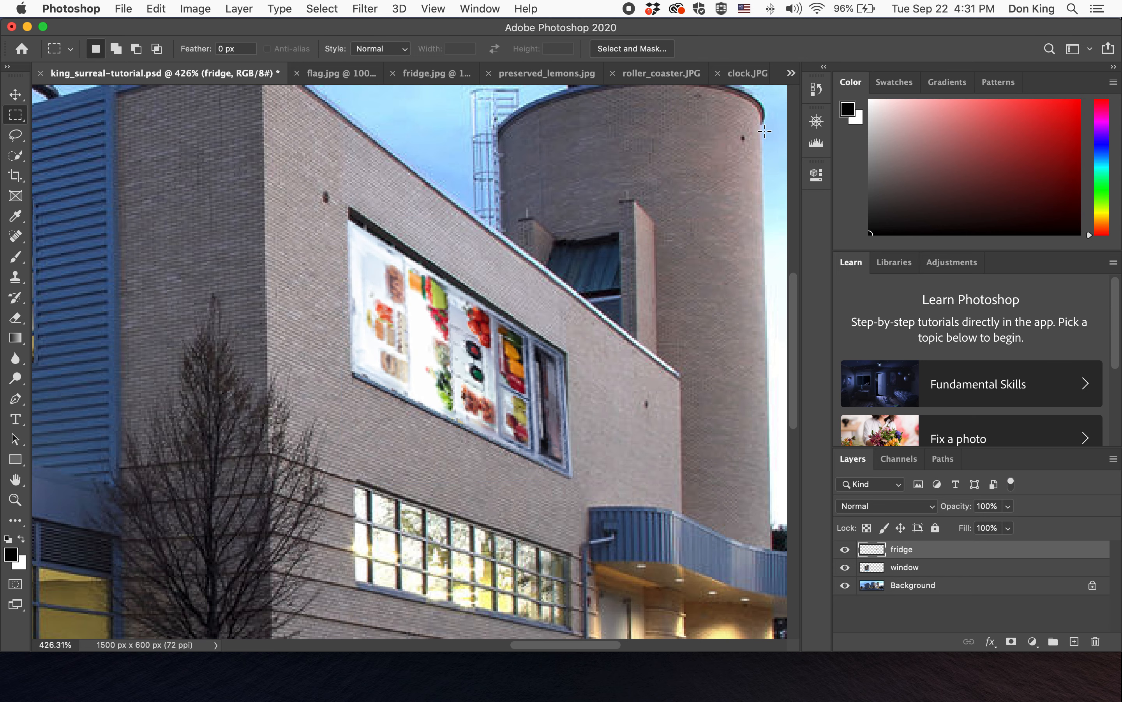
pyautogui.doubleClick(15, 480)
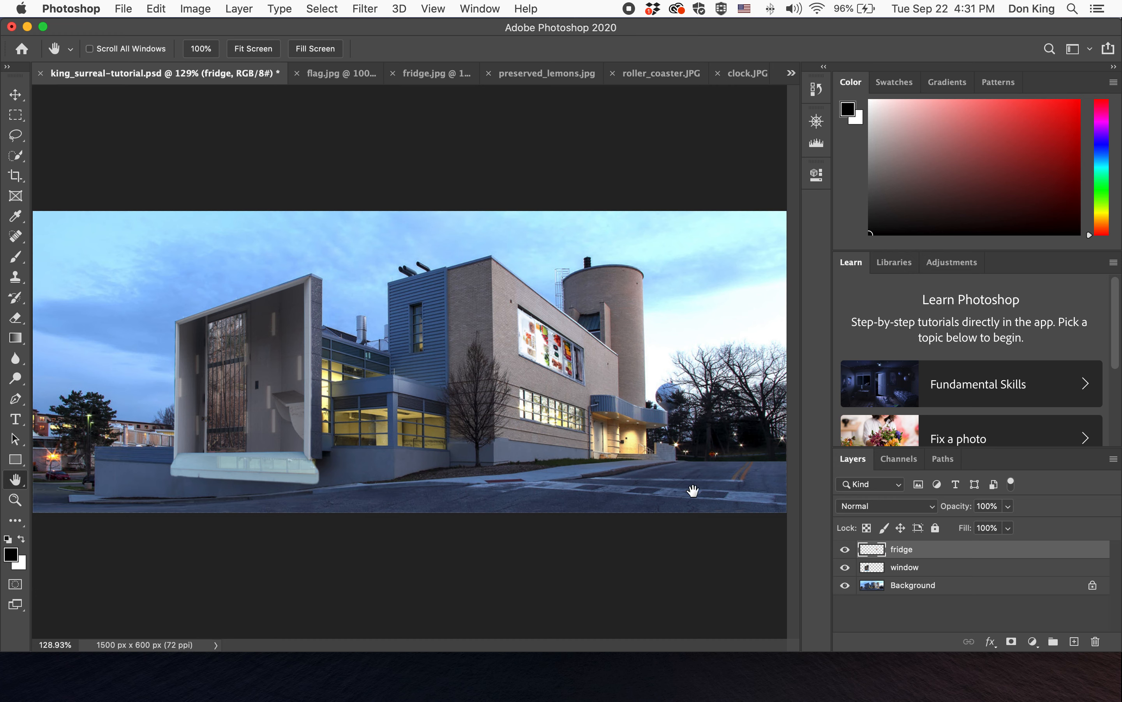
# - Set the fridge layer's opacity to 91% and save the composite document
pyautogui.click(1008, 506)
pyautogui.moveTo(988, 528); pyautogui.dragTo(1000, 530)
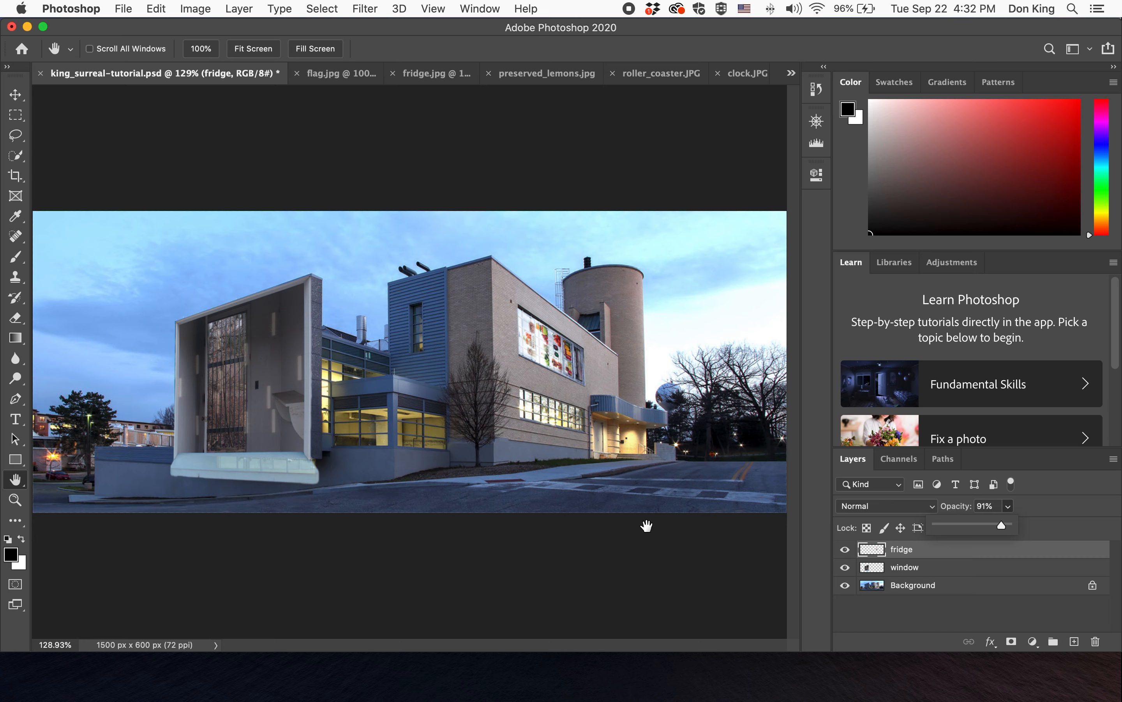
pyautogui.press('super+s')
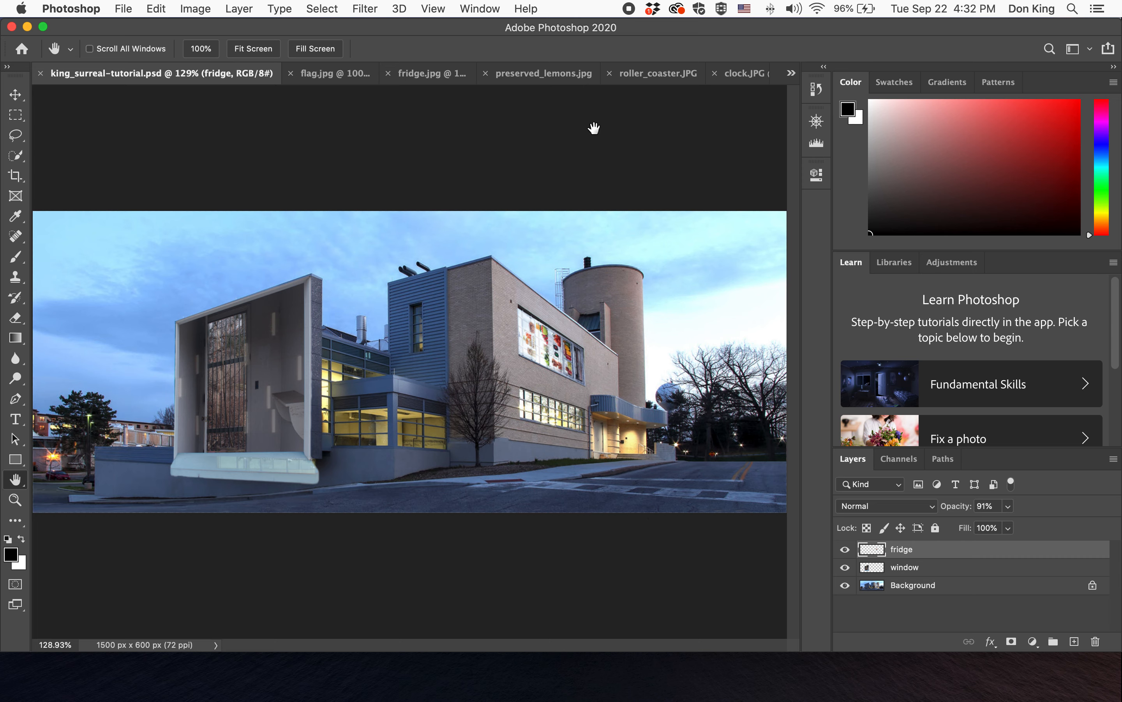
# - Close the fridge.jpg document without saving its changes
pyautogui.click(426, 74)
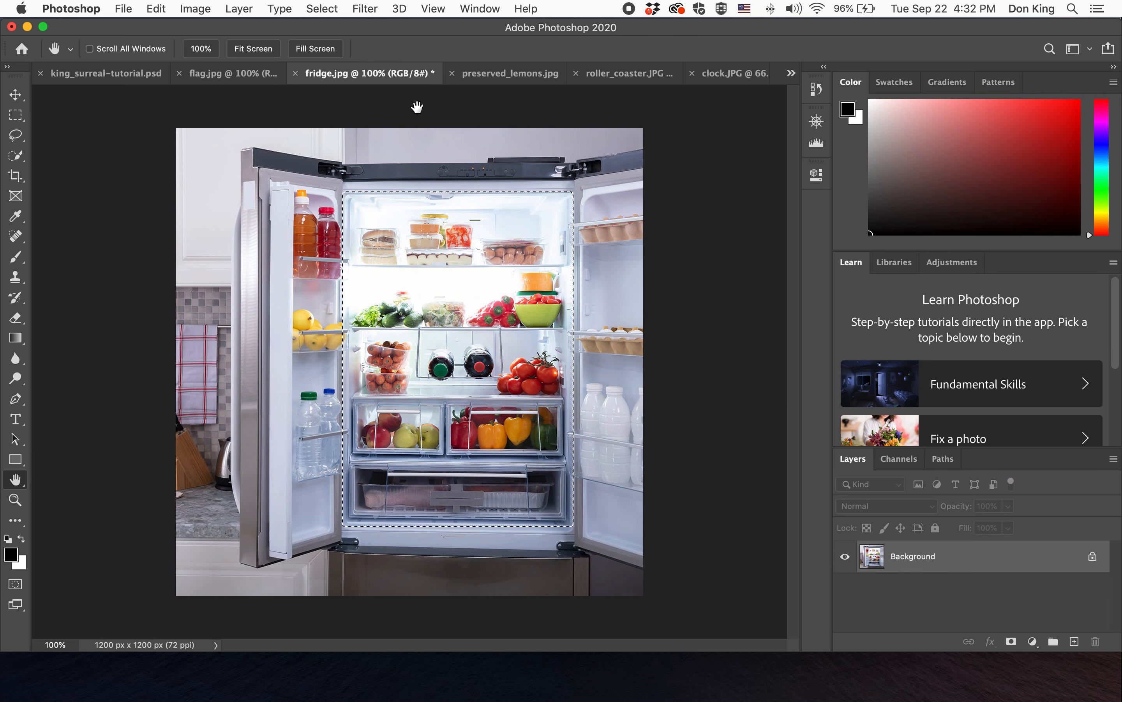
pyautogui.click(296, 74)
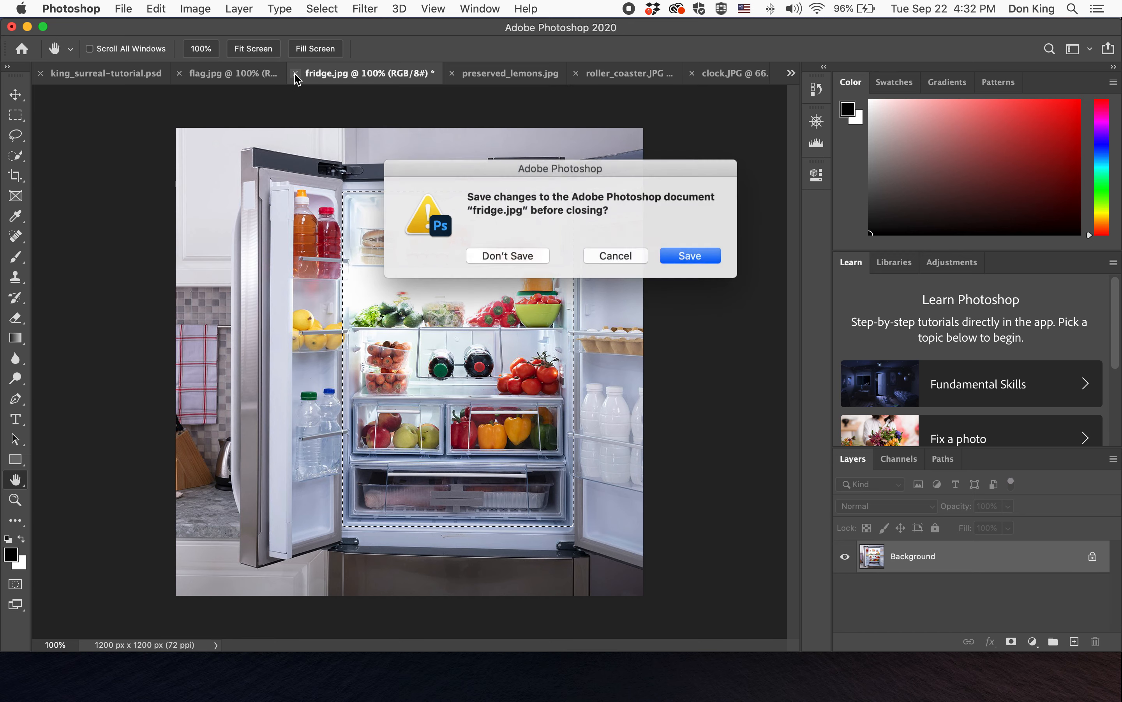
pyautogui.click(516, 260)
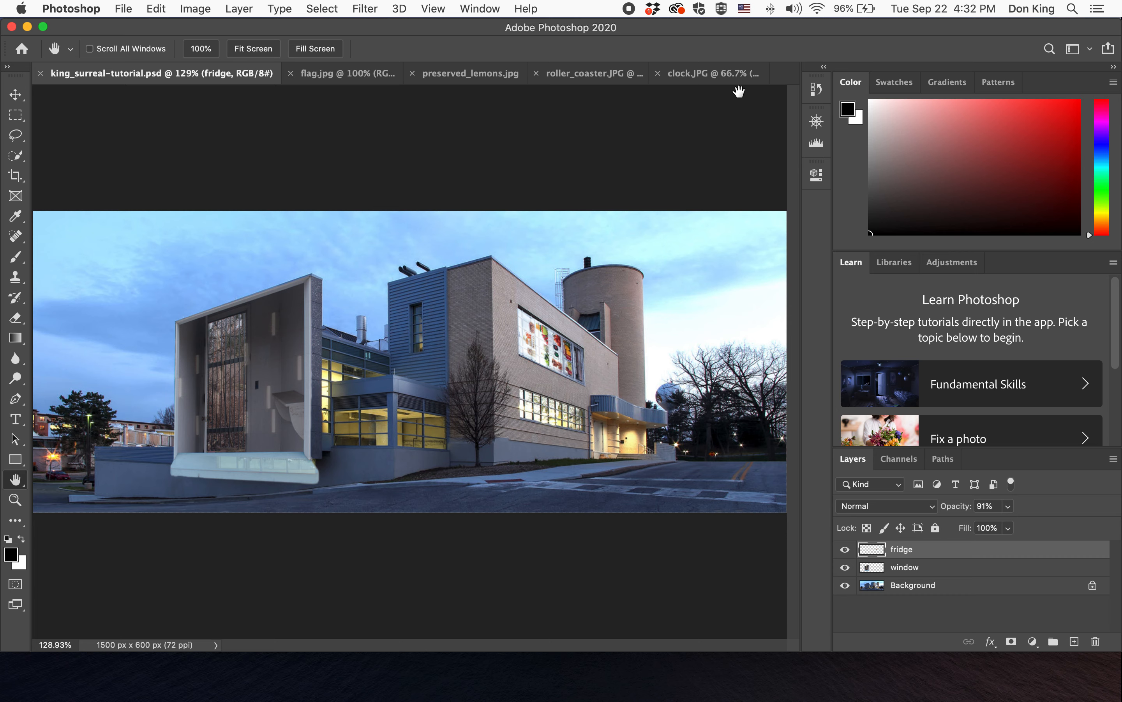
# - Switch to the clock.JPG image and apply Auto Color to it
pyautogui.click(728, 85)
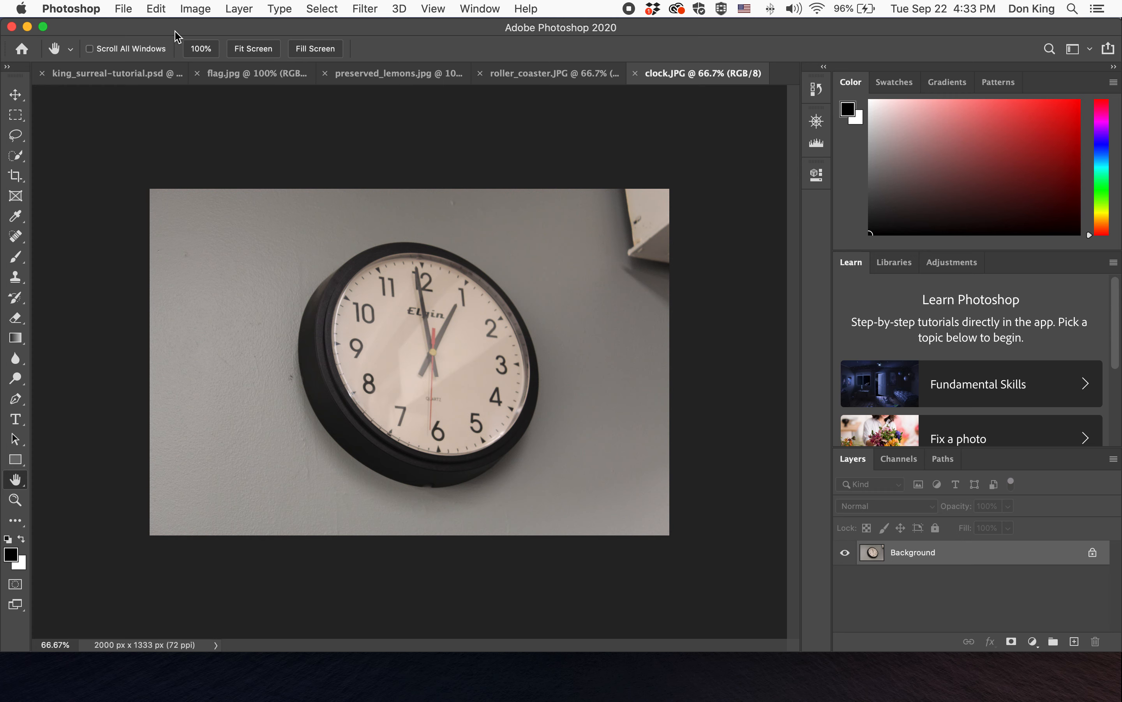
pyautogui.click(194, 10)
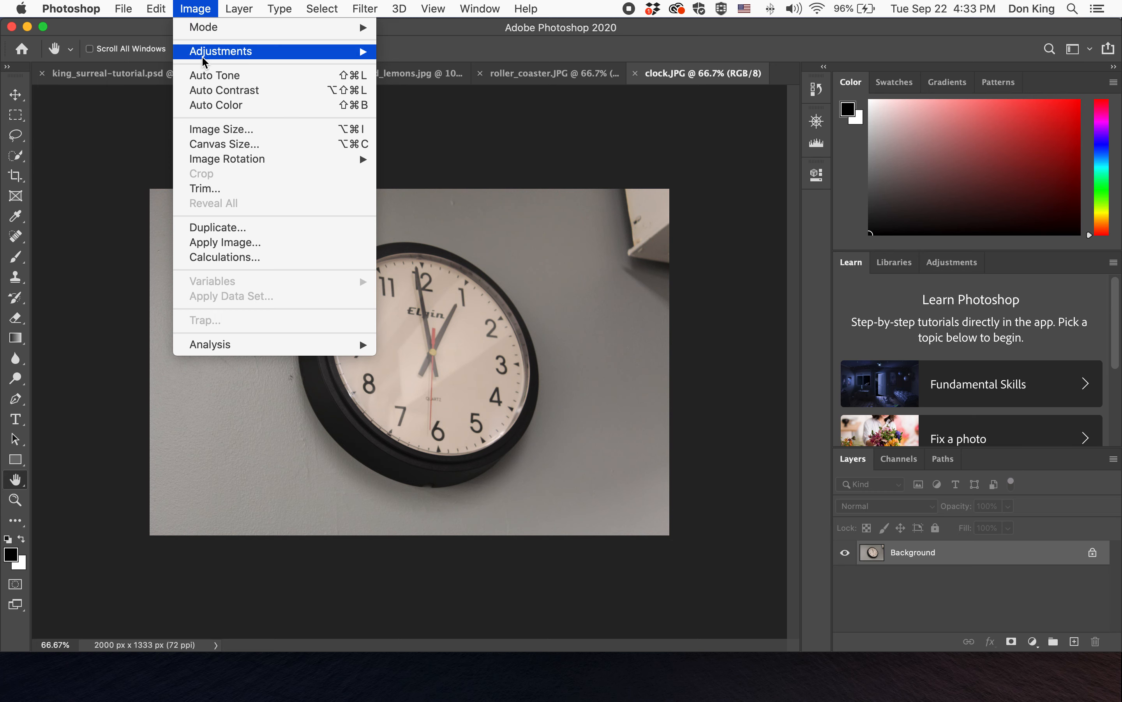
pyautogui.click(223, 105)
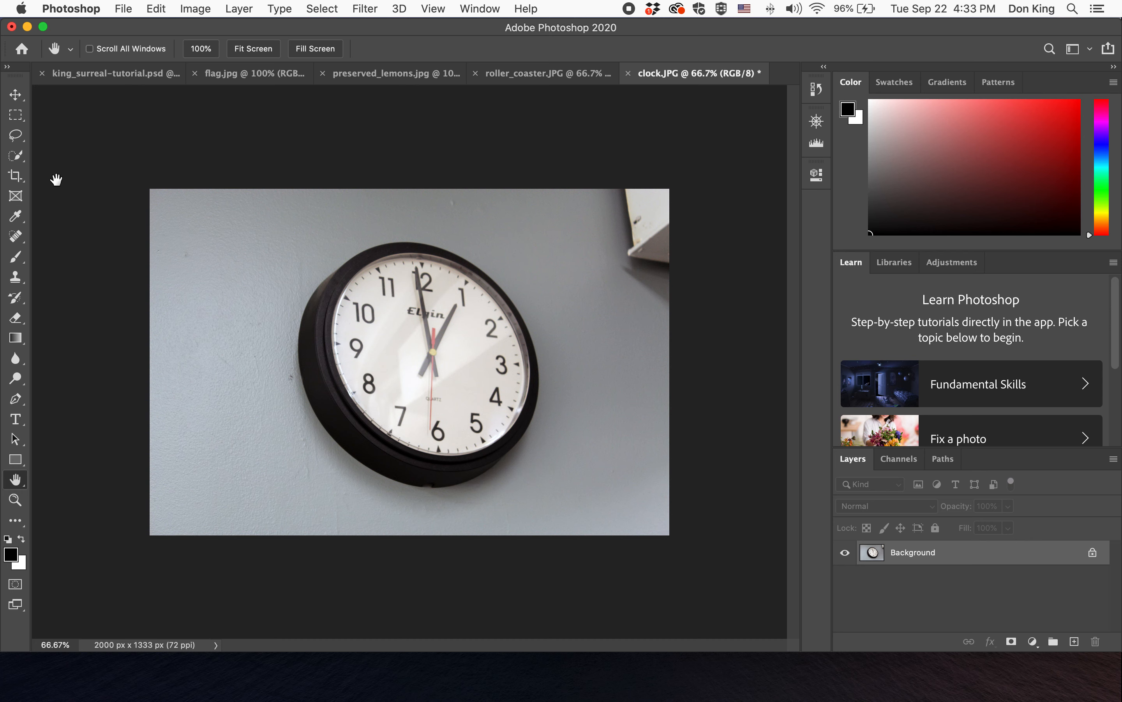
# - Select the clock with the Object Selection tool and refine the selection in Select and Mask
pyautogui.click(16, 157)
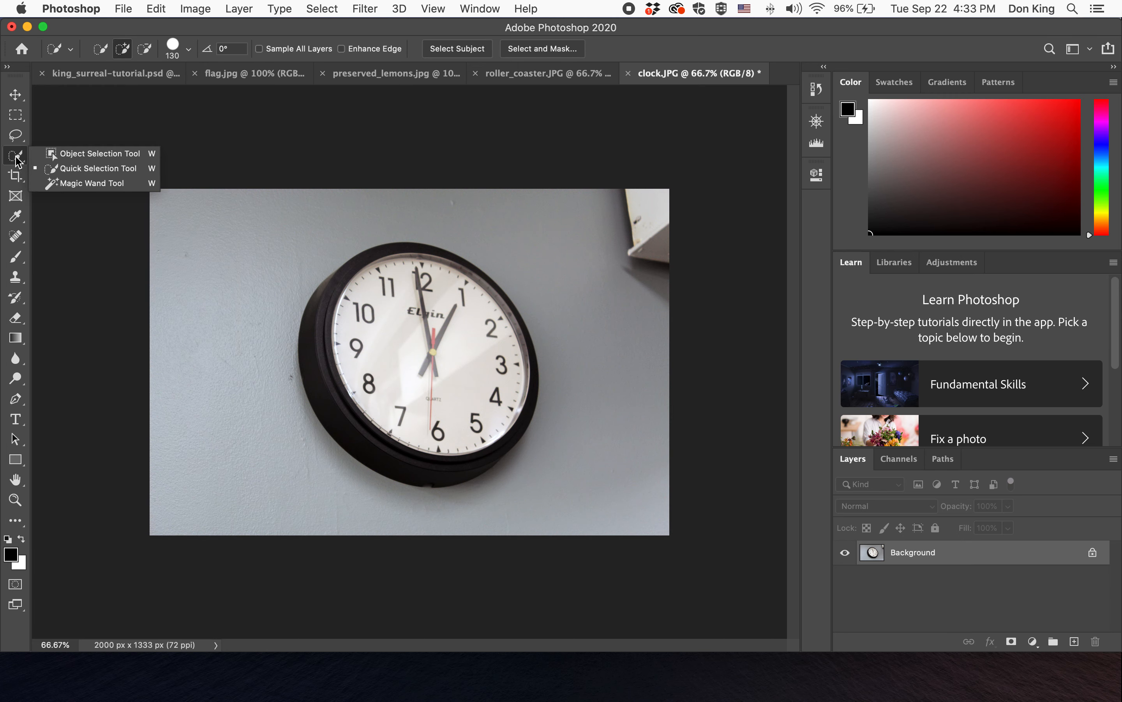
pyautogui.click(85, 154)
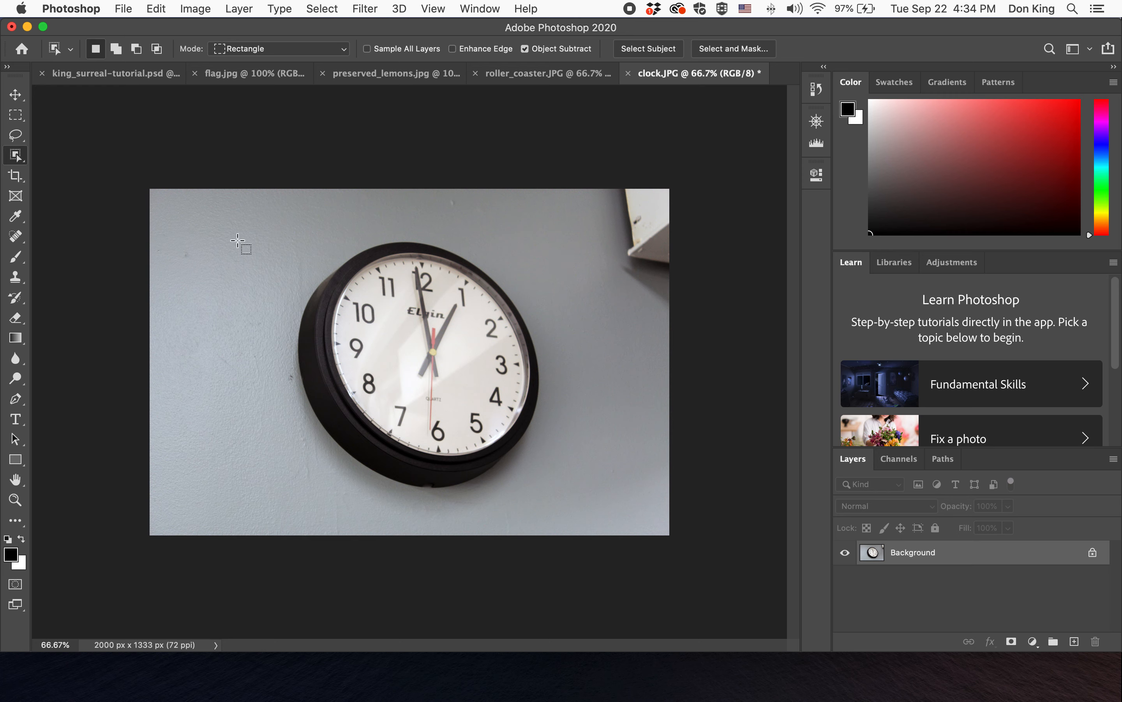
pyautogui.moveTo(247, 220); pyautogui.dragTo(584, 519)
pyautogui.click(742, 49)
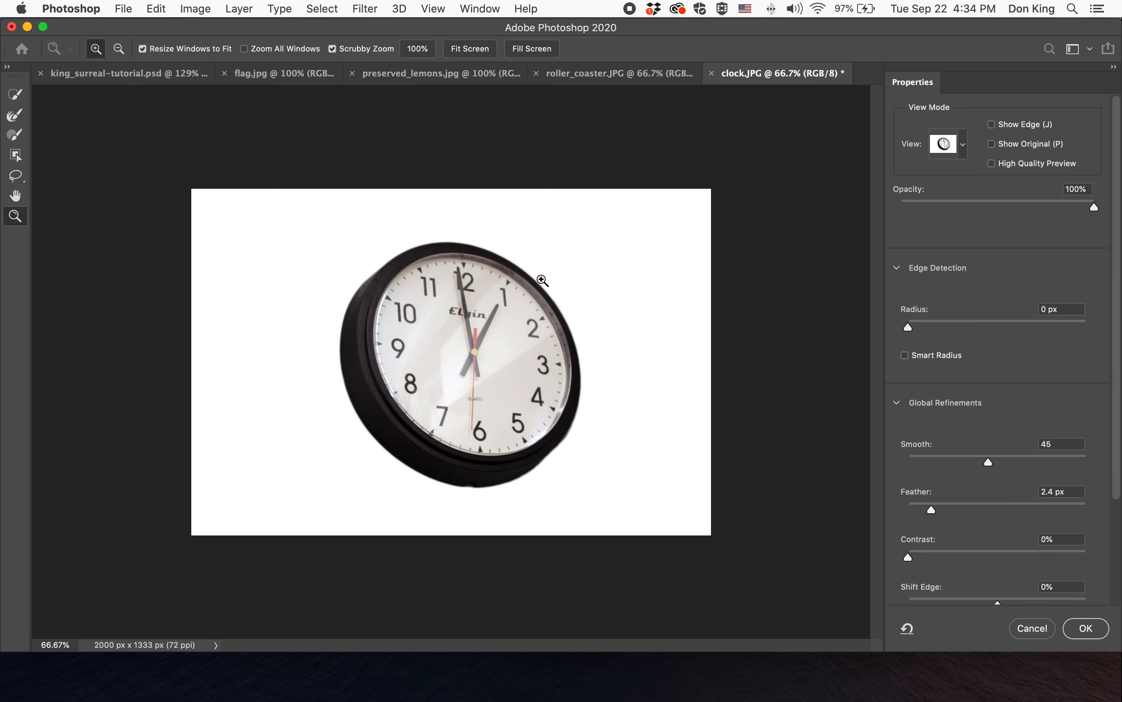
pyautogui.click(1093, 633)
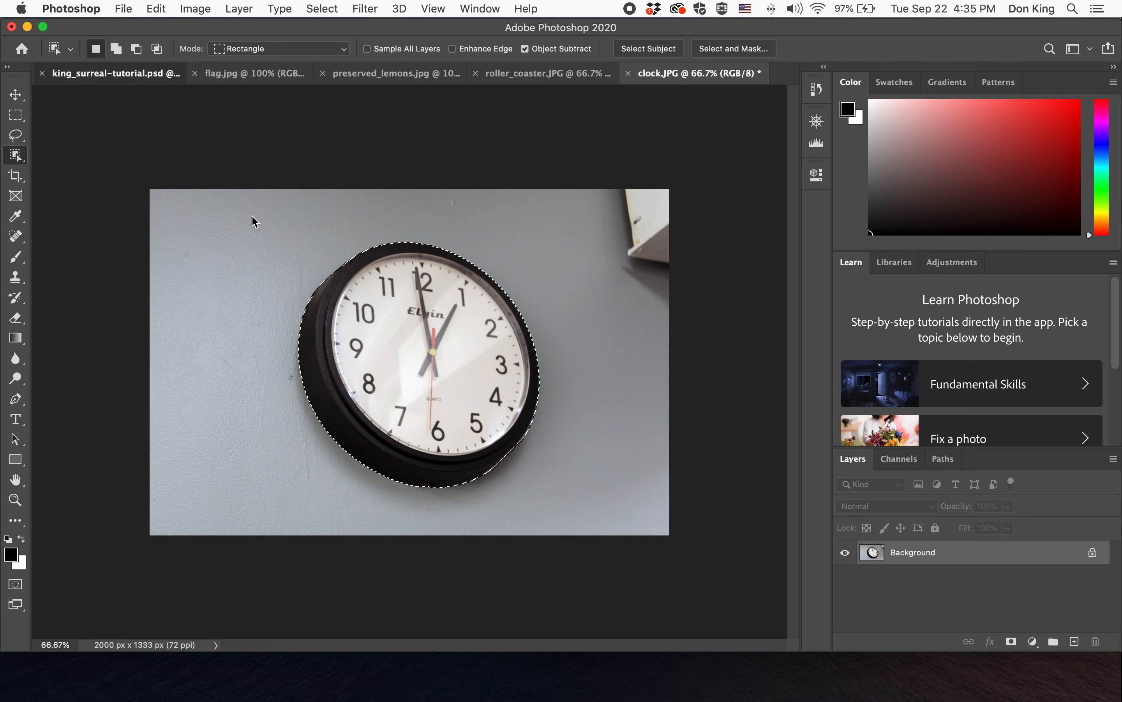
# - Paste the clock into the composite document and rename the new layer clock
pyautogui.hotkey('ctrl', 'Tab')
pyautogui.press('super+v')
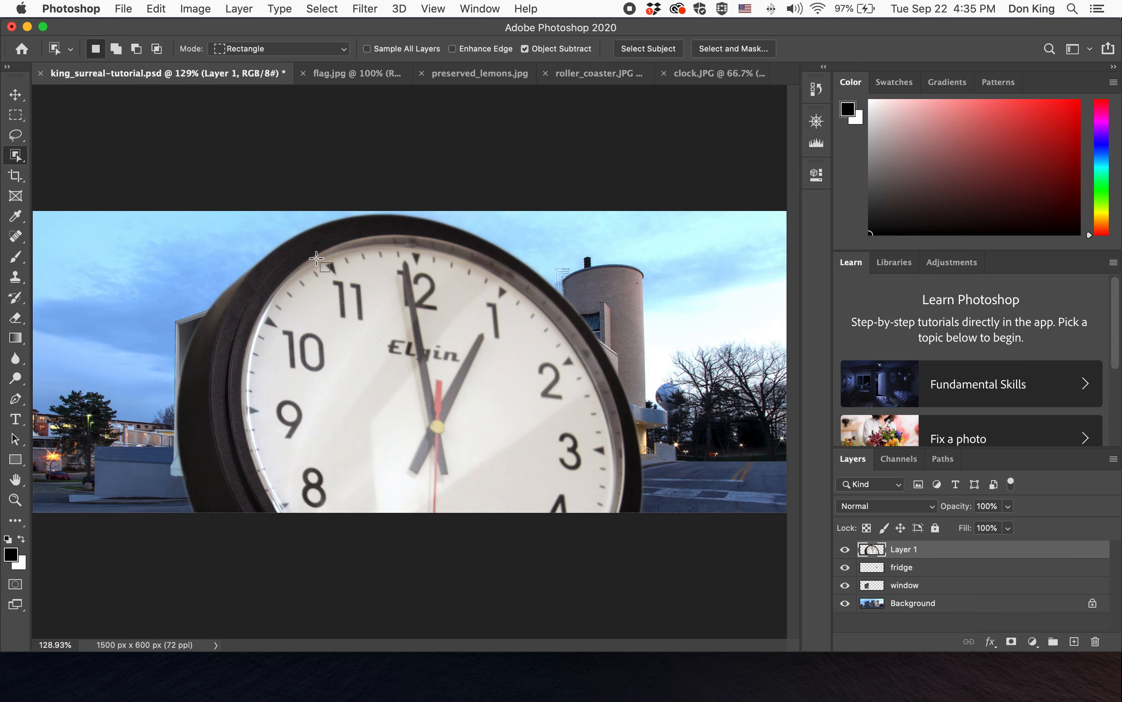
pyautogui.click(905, 551)
pyautogui.doubleClick(905, 551)
pyautogui.write('clock')
pyautogui.press('Return')
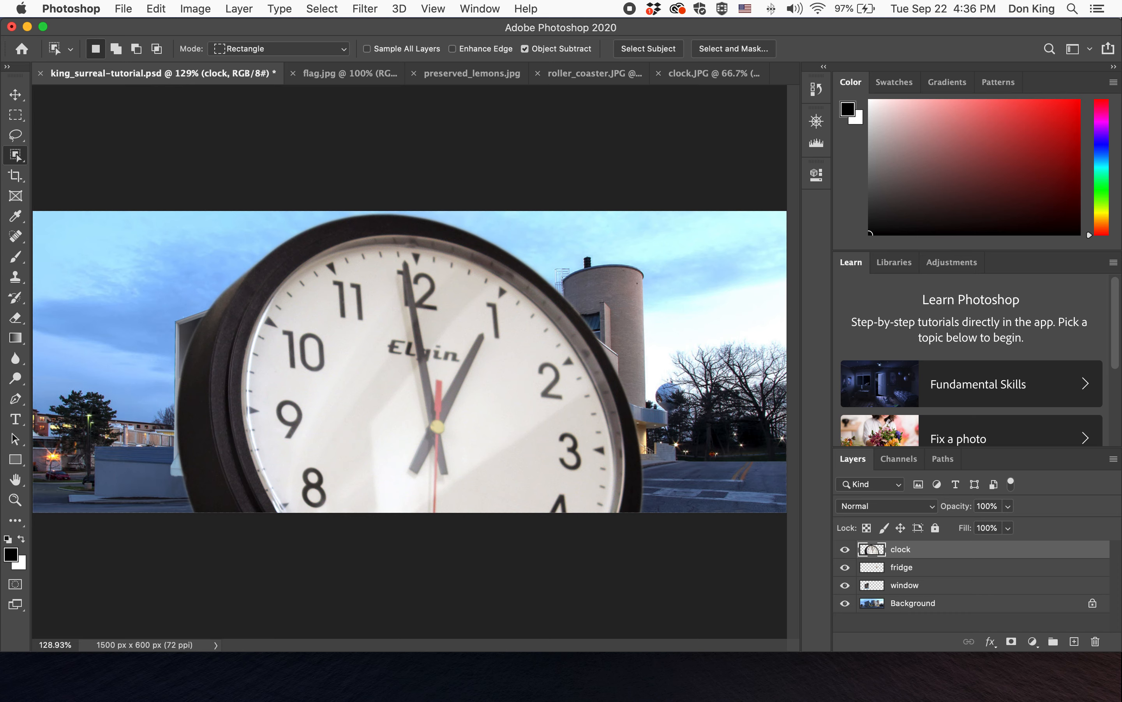
# - Scale the clock layer to about 17%, rotate it about 8°, and place it in the upper-left sky
pyautogui.press('super+t')
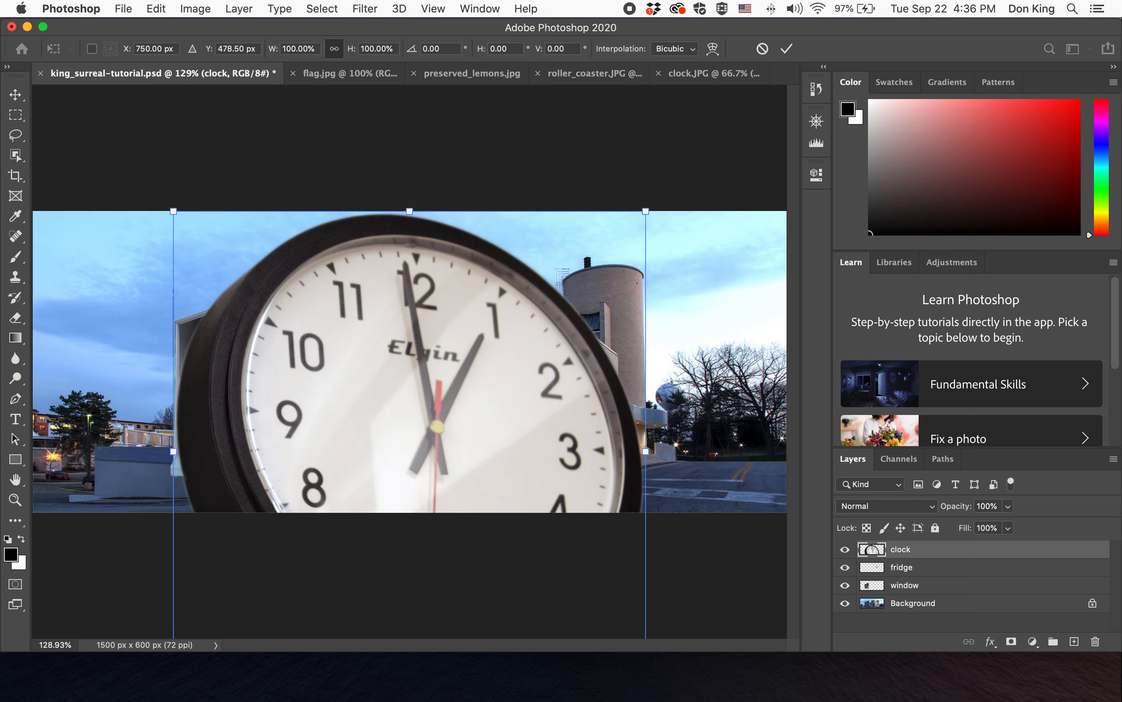
pyautogui.moveTo(646, 211); pyautogui.dragTo(190, 232)
pyautogui.moveTo(241, 265); pyautogui.dragTo(114, 282)
pyautogui.moveTo(143, 350); pyautogui.dragTo(136, 357)
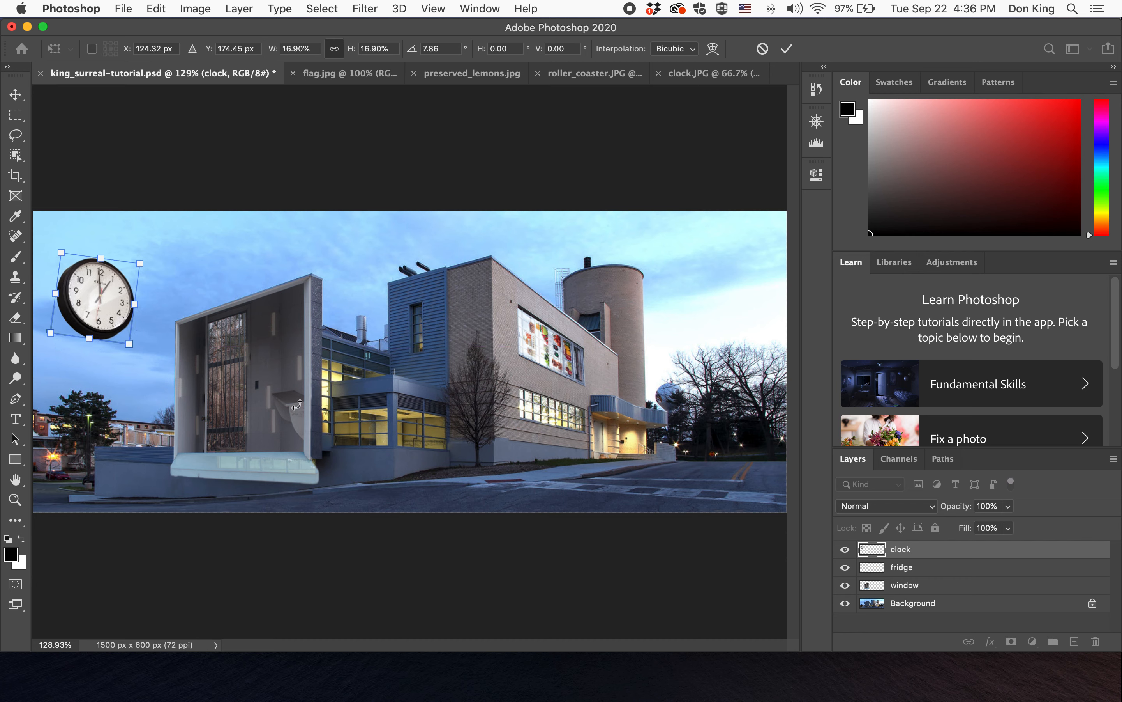
pyautogui.click(787, 49)
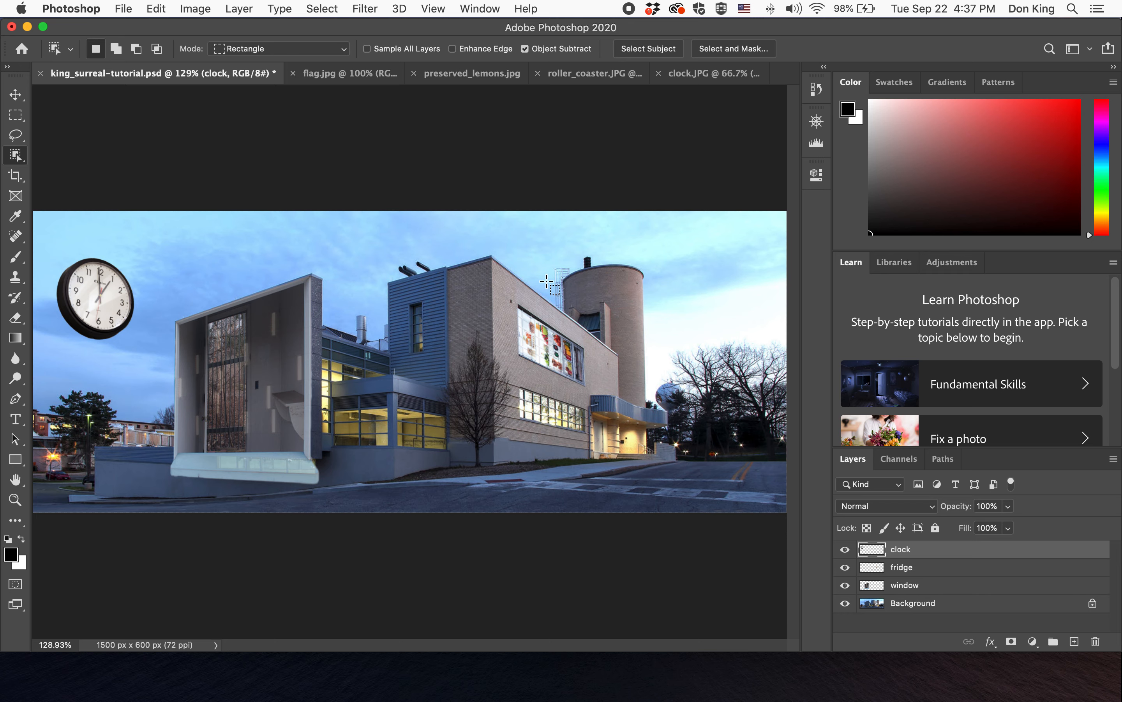
# - Lower the clock layer's opacity to 41%
pyautogui.click(1008, 507)
pyautogui.moveTo(974, 529); pyautogui.dragTo(966, 528)
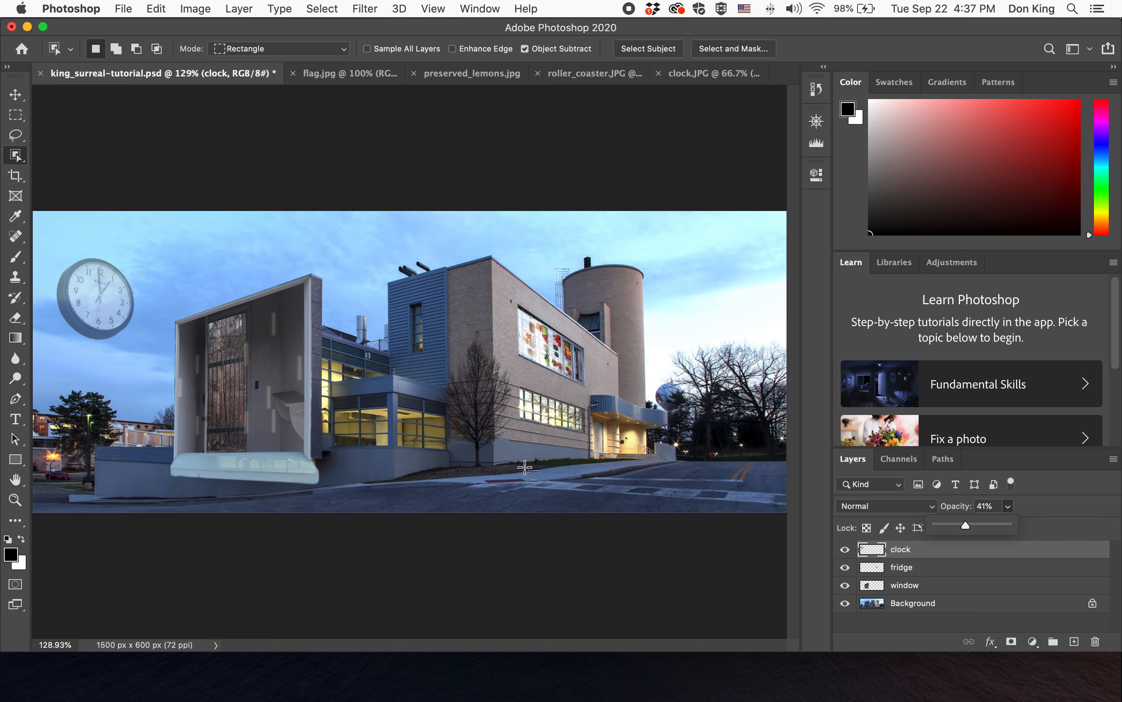
# - Switch to Preview and open the surreal example image to compare against the composite
pyautogui.moveTo(507, 678)
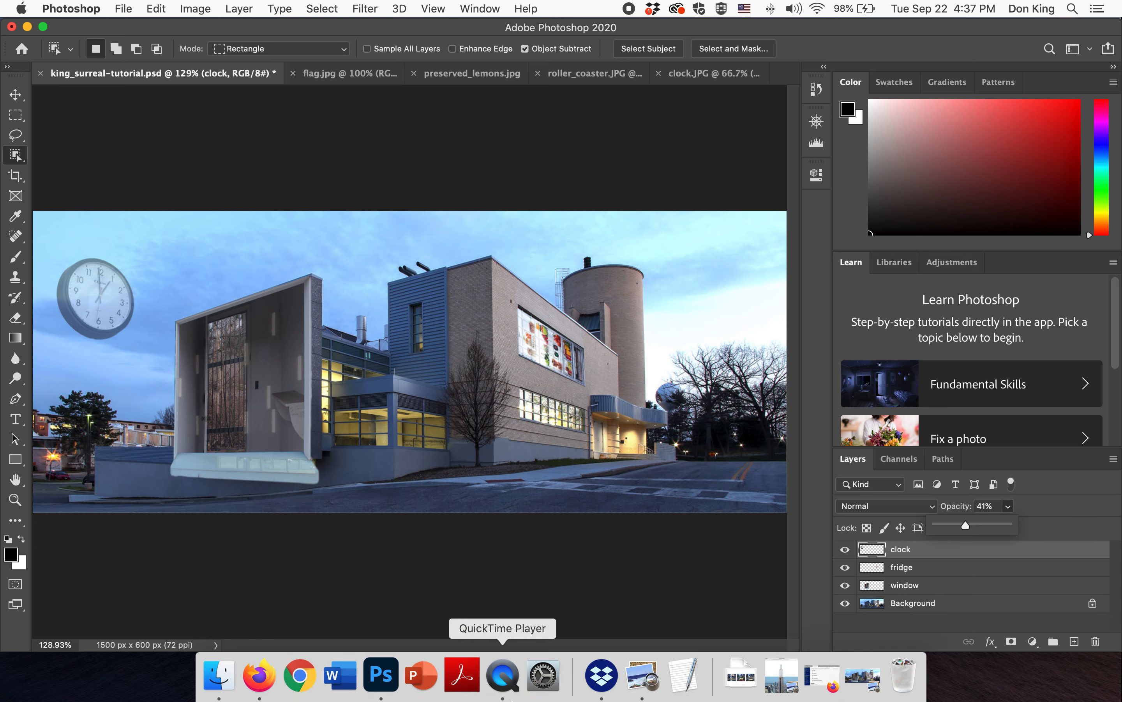
pyautogui.click(643, 675)
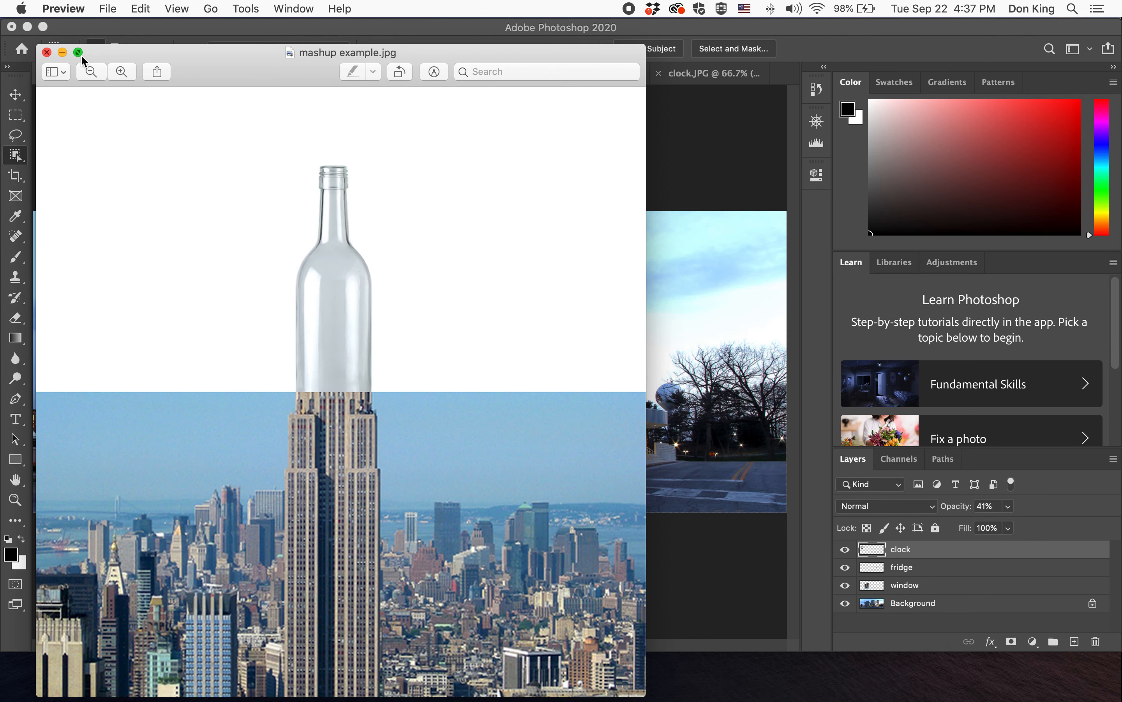
pyautogui.click(47, 52)
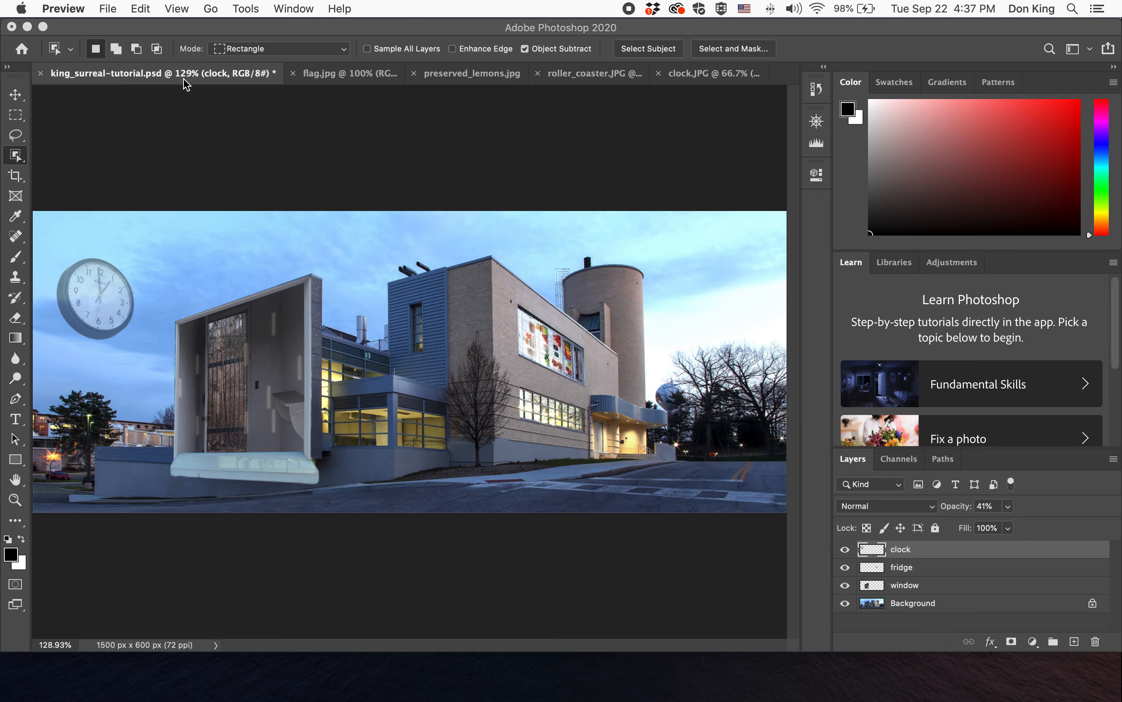
pyautogui.click(108, 8)
pyautogui.moveTo(144, 59)
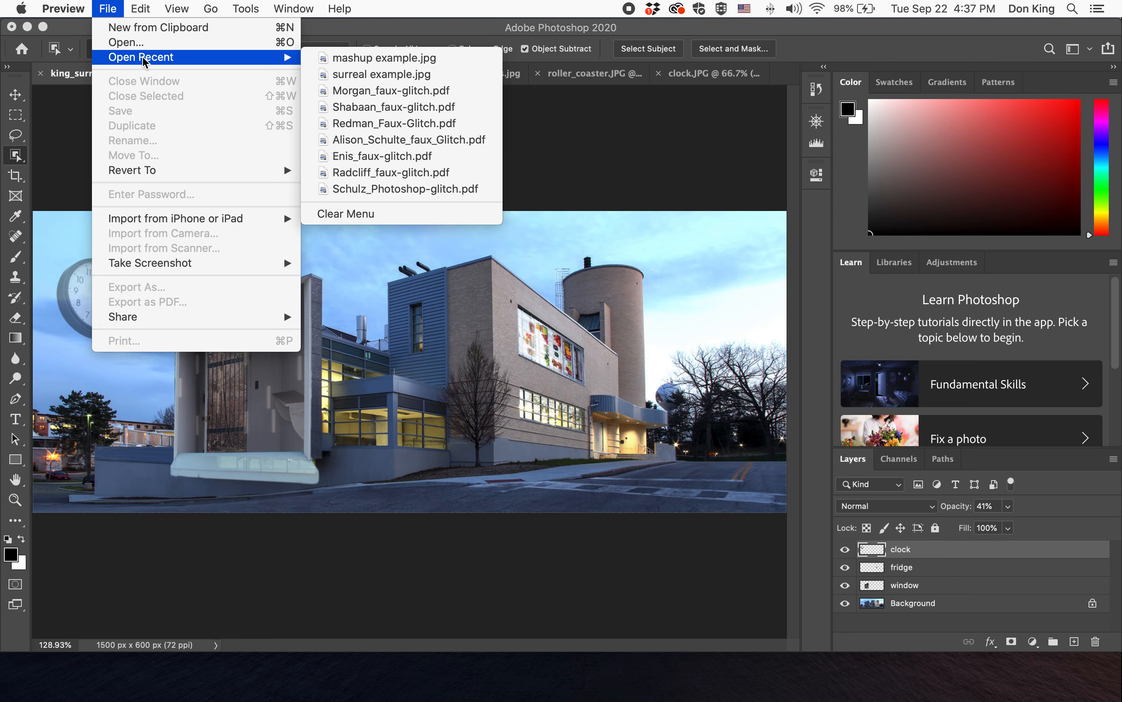
pyautogui.click(420, 73)
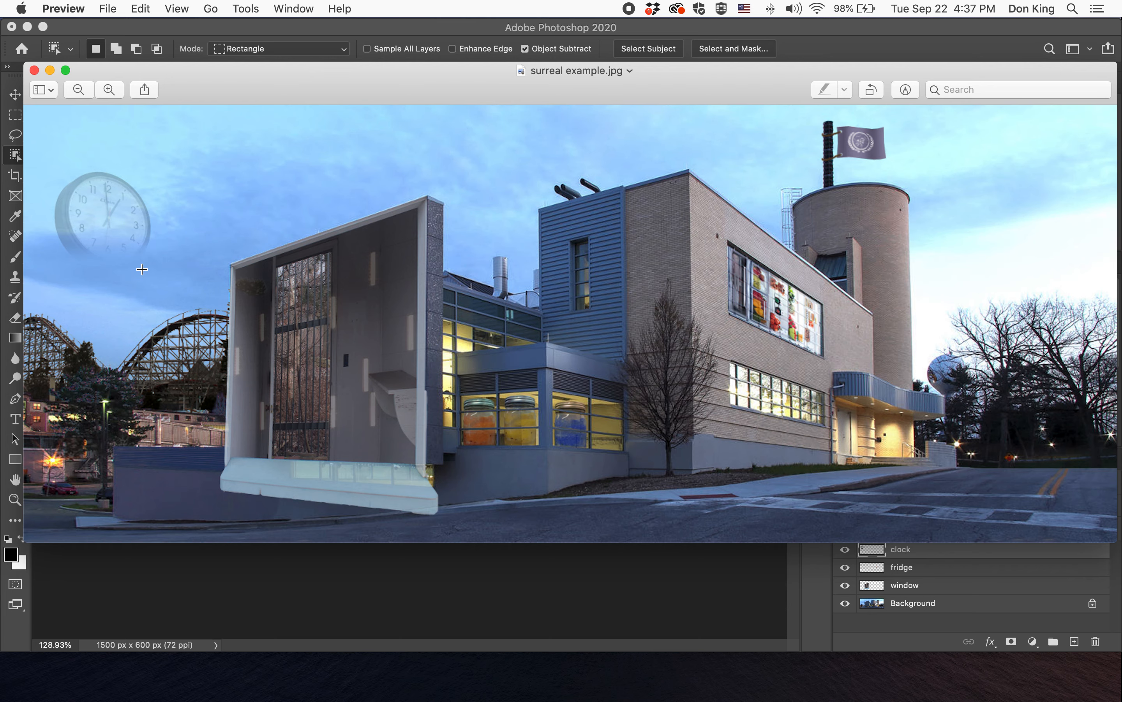
pyautogui.click(482, 590)
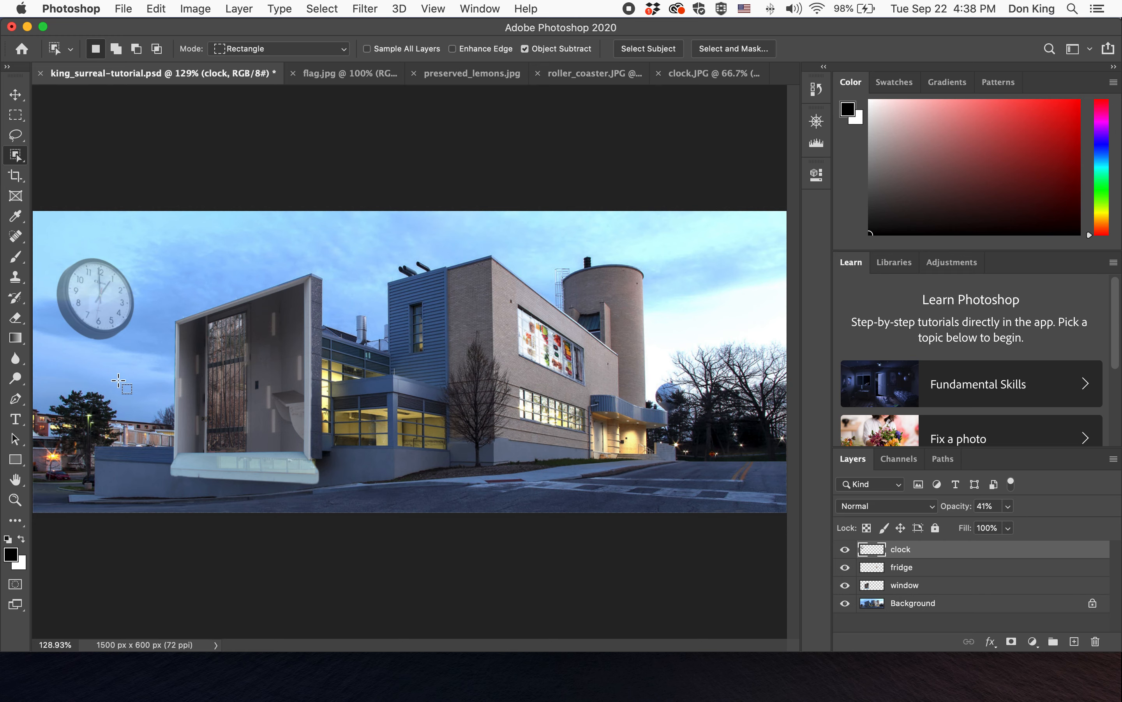
# - Lasso a patch of sky overlapping the lower half of the clock
pyautogui.click(17, 136)
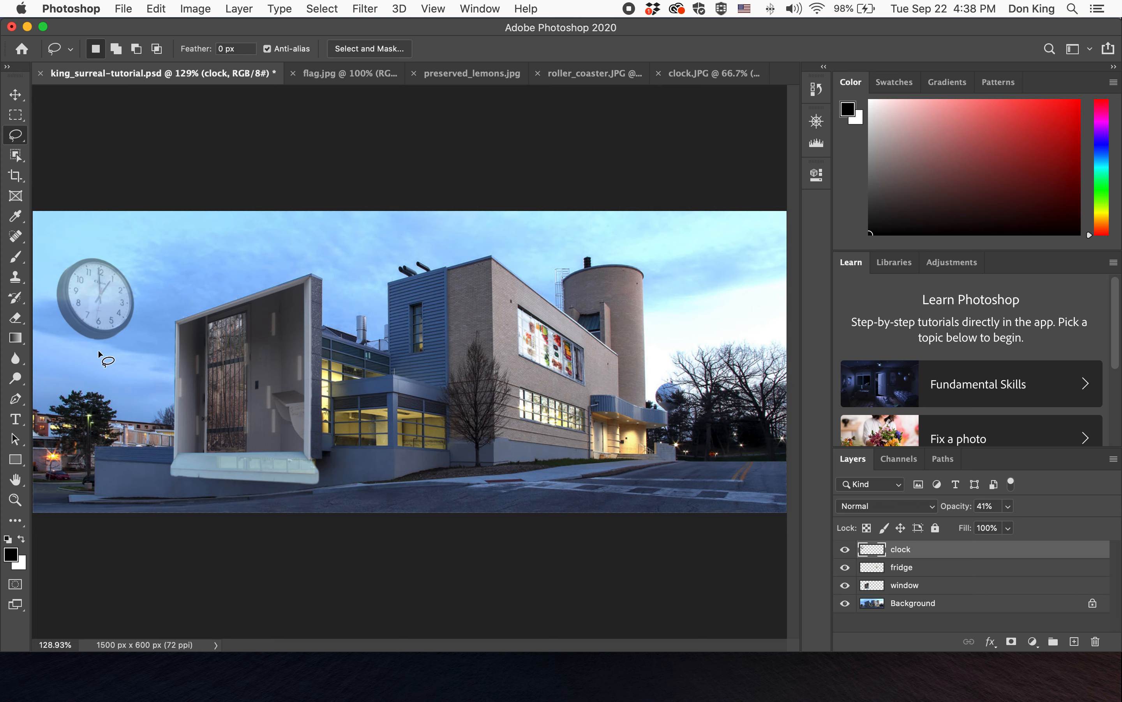
pyautogui.moveTo(40, 302)
pyautogui.mouseDown()
pyautogui.moveTo(136, 297)
pyautogui.moveTo(156, 349)
pyautogui.moveTo(121, 353)
pyautogui.moveTo(41, 303)
pyautogui.mouseUp()
pyautogui.click(817, 121)
pyautogui.moveTo(733, 216); pyautogui.dragTo(736, 217)
pyautogui.moveTo(696, 161); pyautogui.dragTo(612, 133)
pyautogui.moveTo(730, 220)
pyautogui.mouseDown()
pyautogui.moveTo(740, 217)
pyautogui.moveTo(631, 155)
pyautogui.mouseUp()
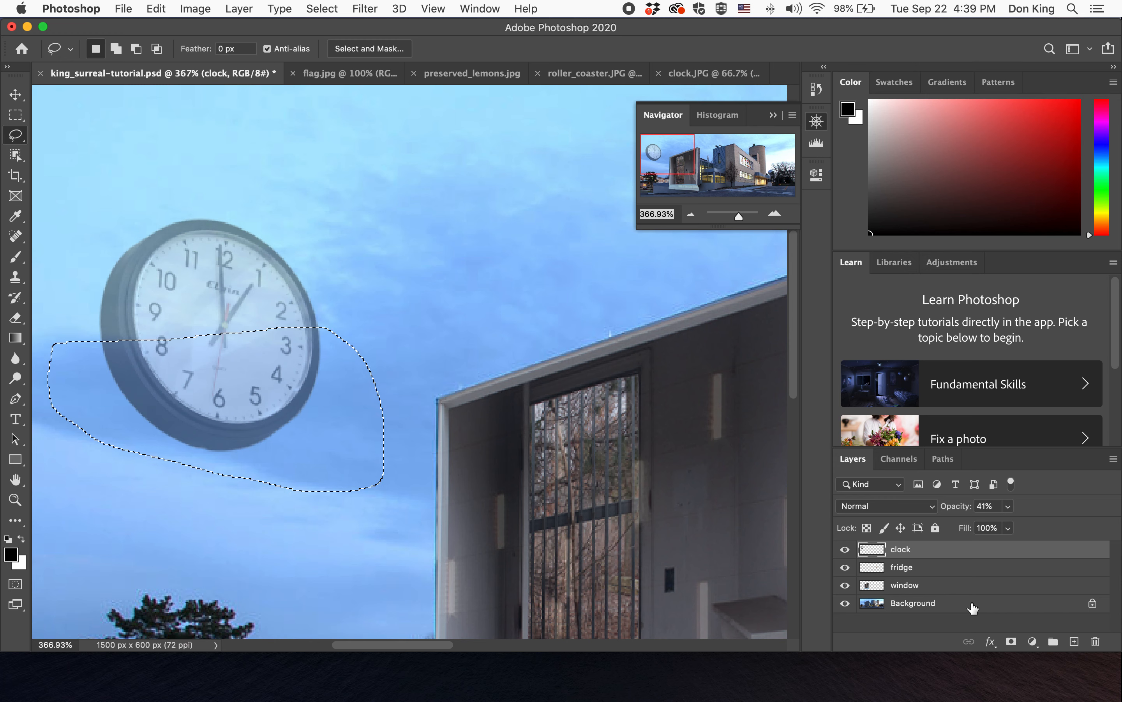
# - Target the Background layer and refine the lasso selection's edges in Select and Mask
pyautogui.click(957, 604)
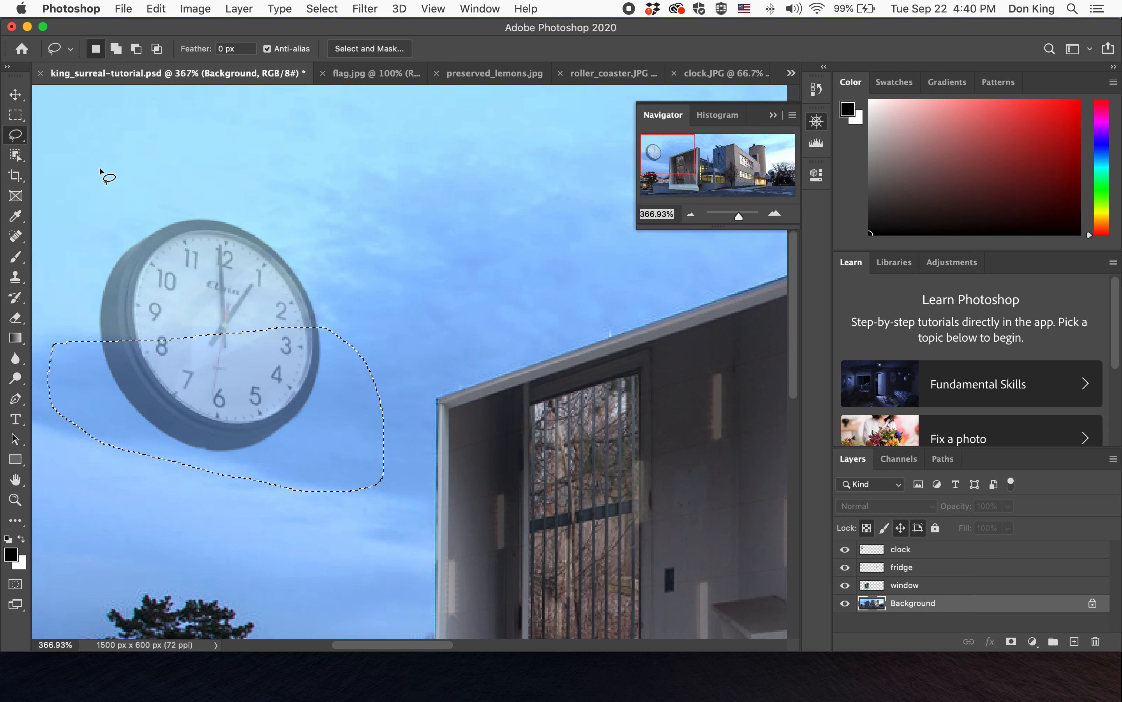
pyautogui.click(396, 50)
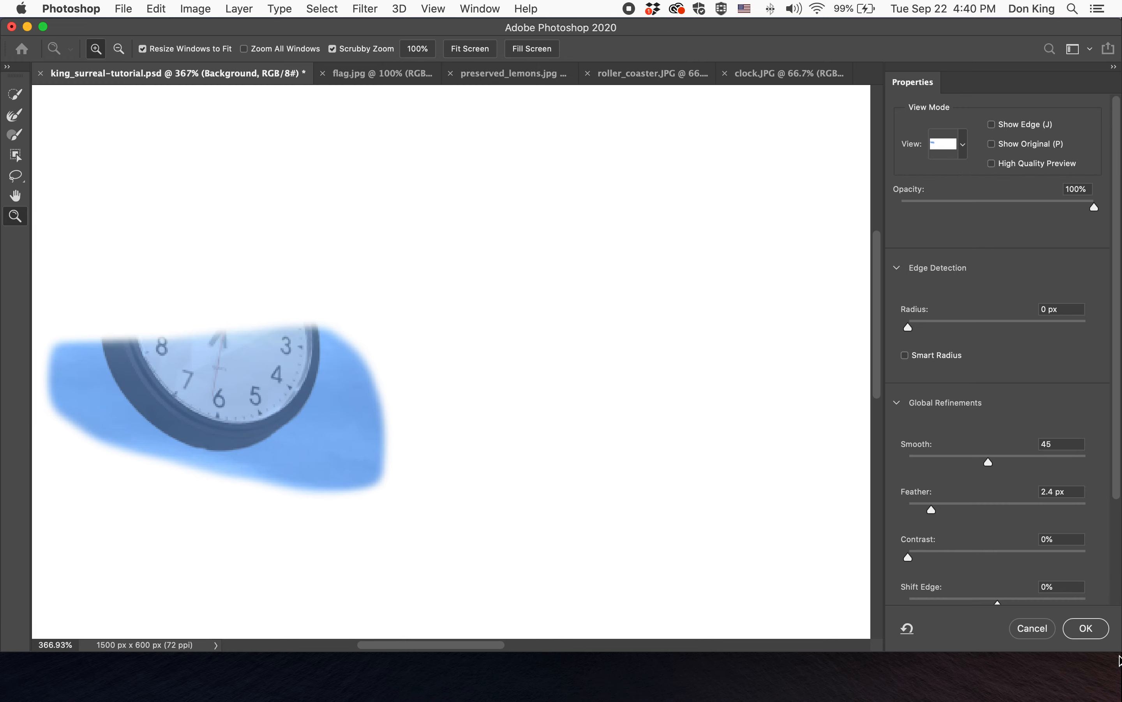
pyautogui.click(1085, 629)
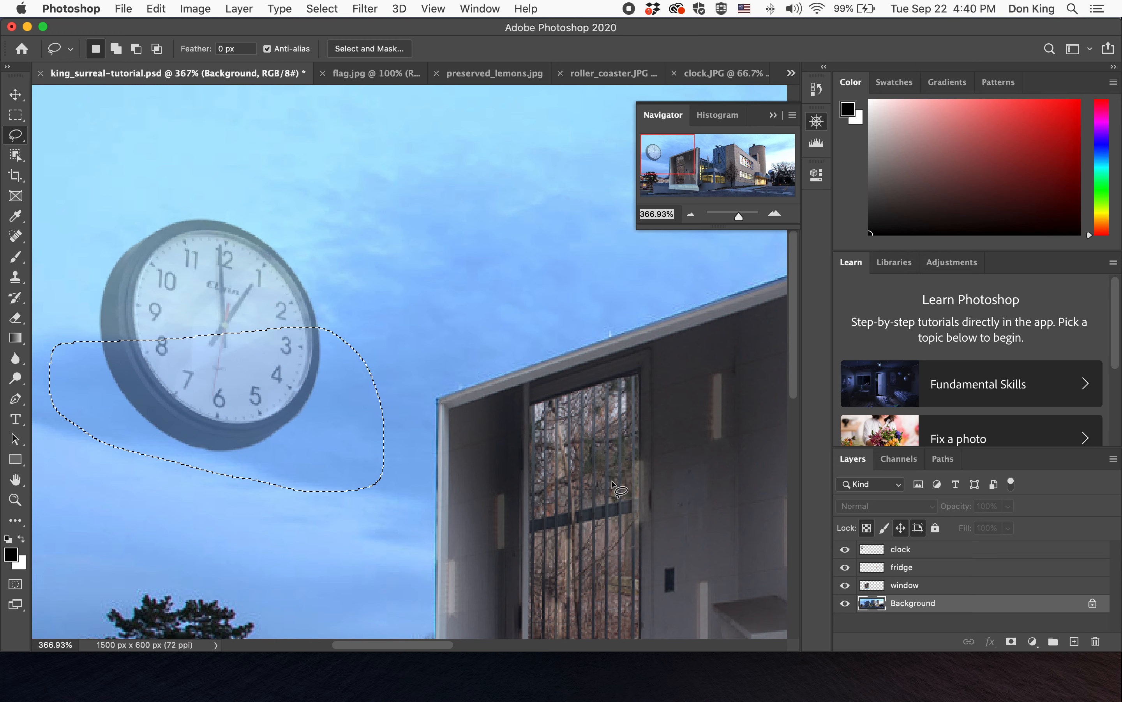
# - Copy the selected sky to a new layer and name it clouds
pyautogui.press('super+j')
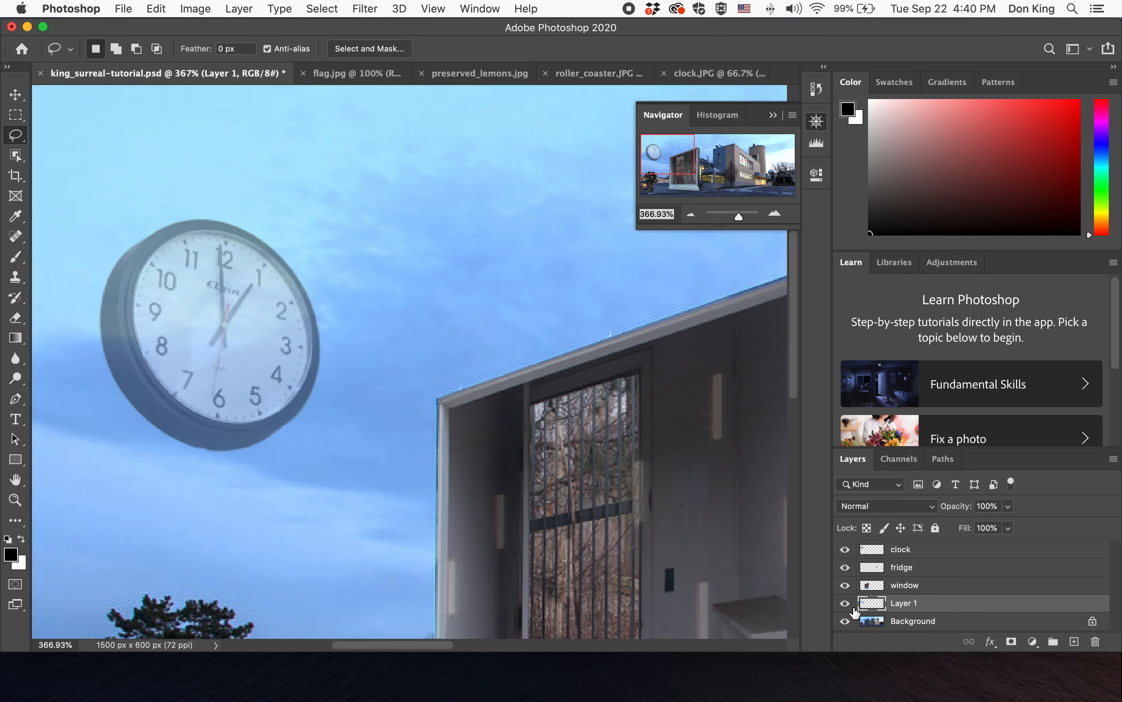
pyautogui.doubleClick(902, 604)
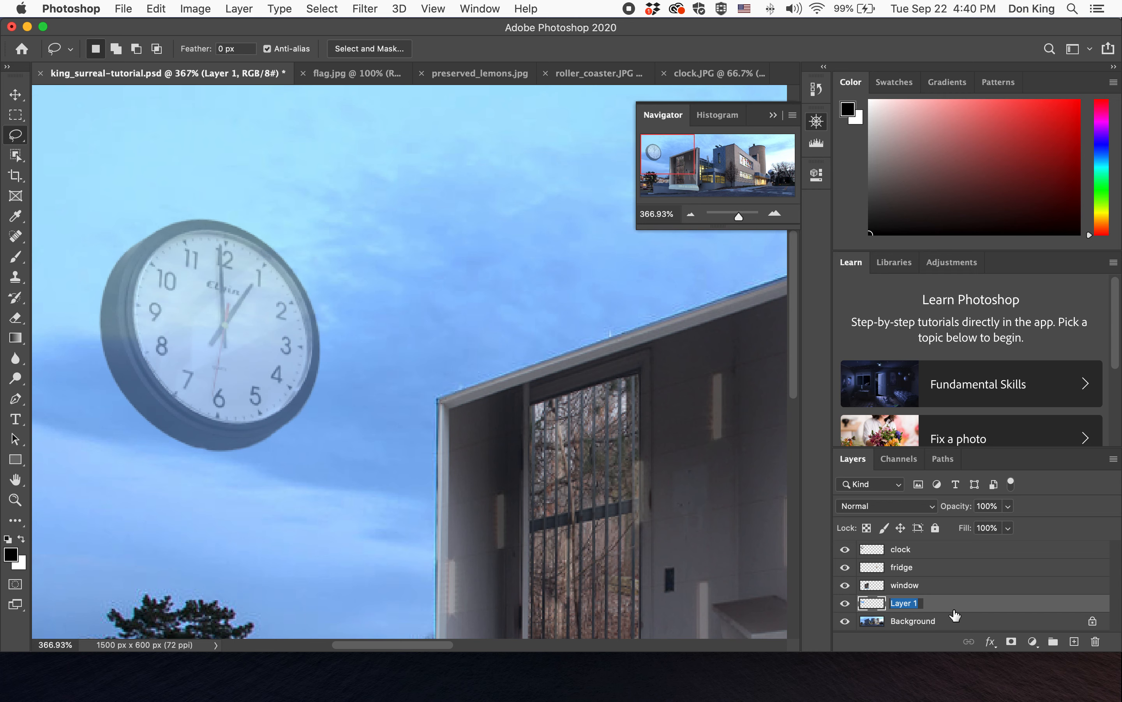
pyautogui.write('clounds')
pyautogui.press('Return')
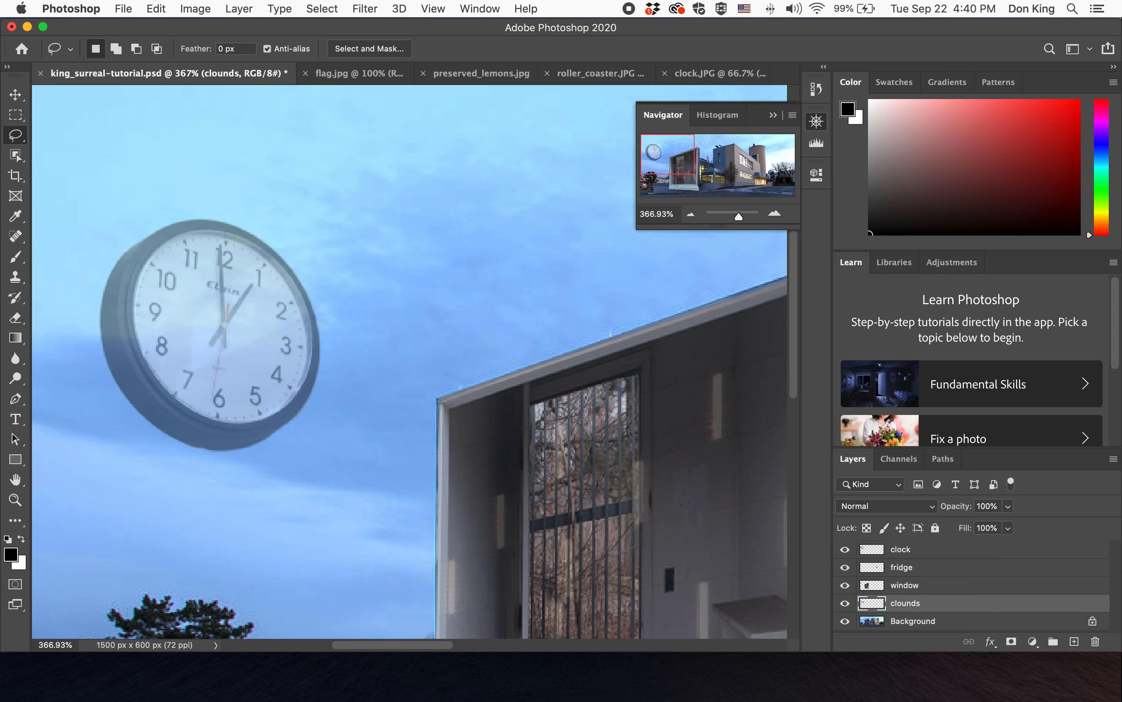
pyautogui.doubleClick(912, 603)
pyautogui.press('Return')
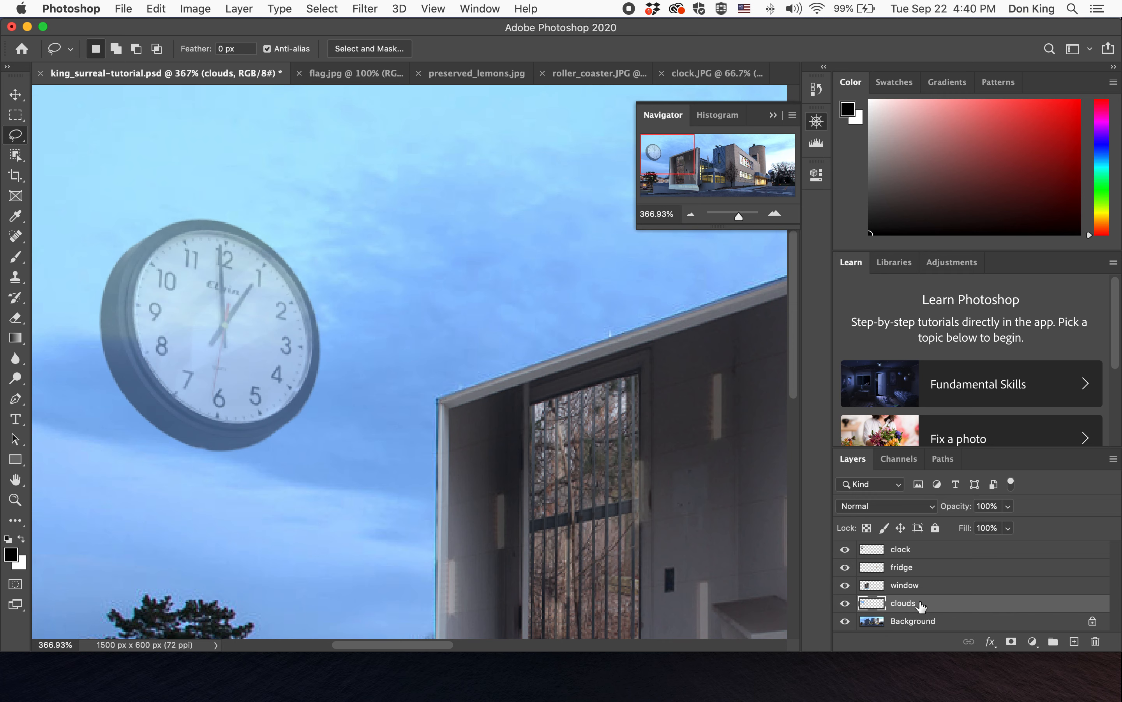
# - Move the clouds layer to the top of the stack and set its opacity to 93%
pyautogui.moveTo(931, 607); pyautogui.dragTo(924, 549)
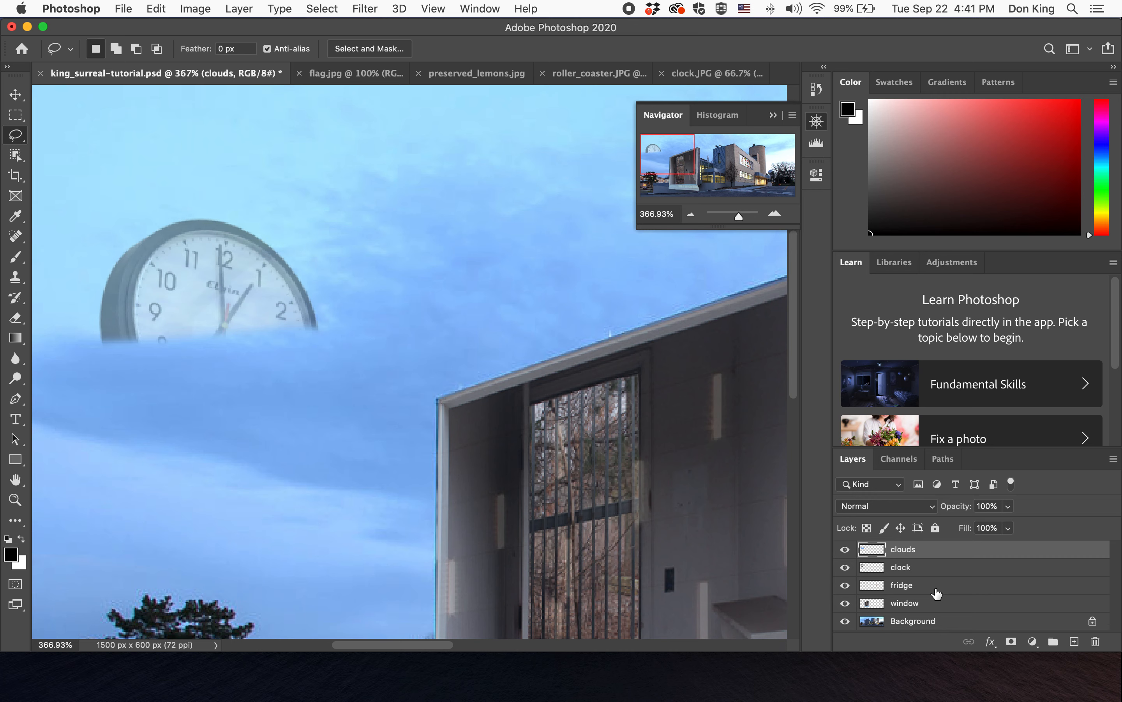
pyautogui.click(1007, 507)
pyautogui.moveTo(1002, 528); pyautogui.dragTo(1006, 529)
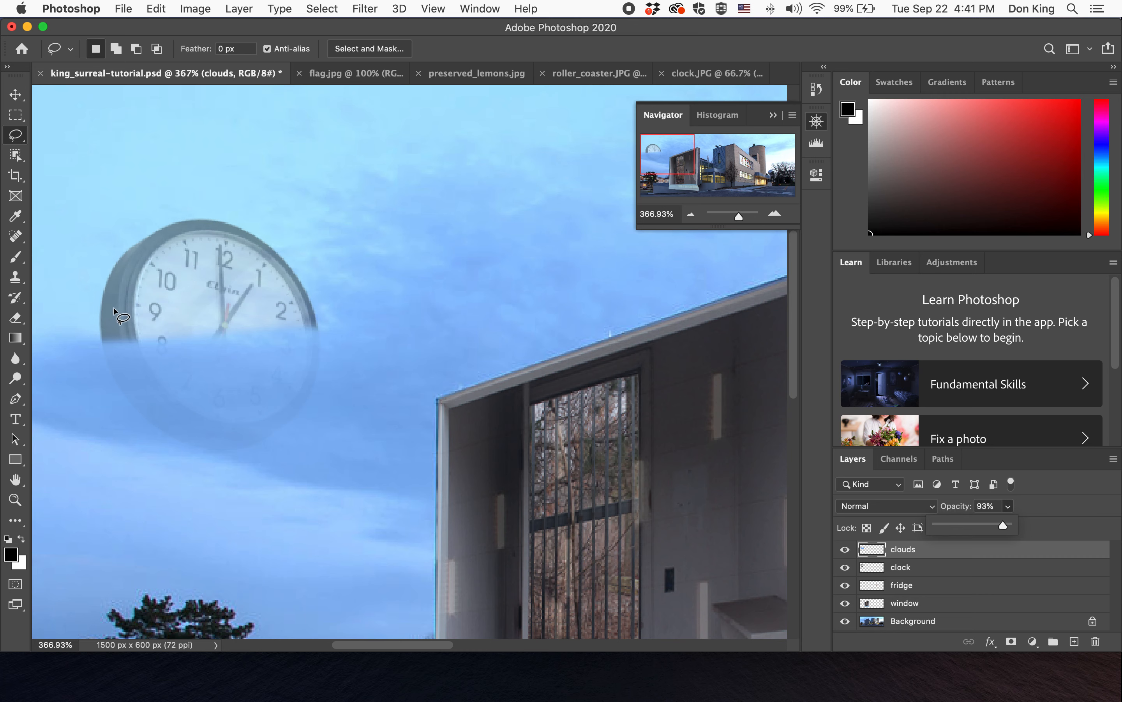
# - Erase a strip of the clouds layer across the clock with a 46 px Eraser brush
pyautogui.click(18, 319)
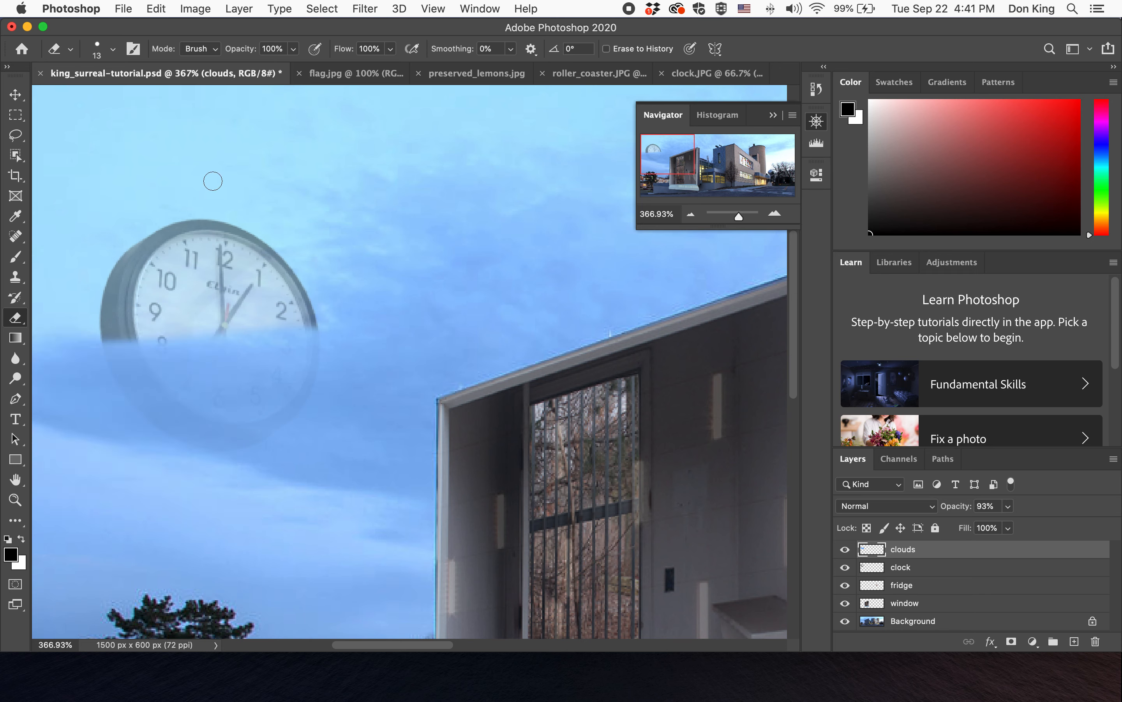
pyautogui.click(113, 50)
pyautogui.click(110, 98)
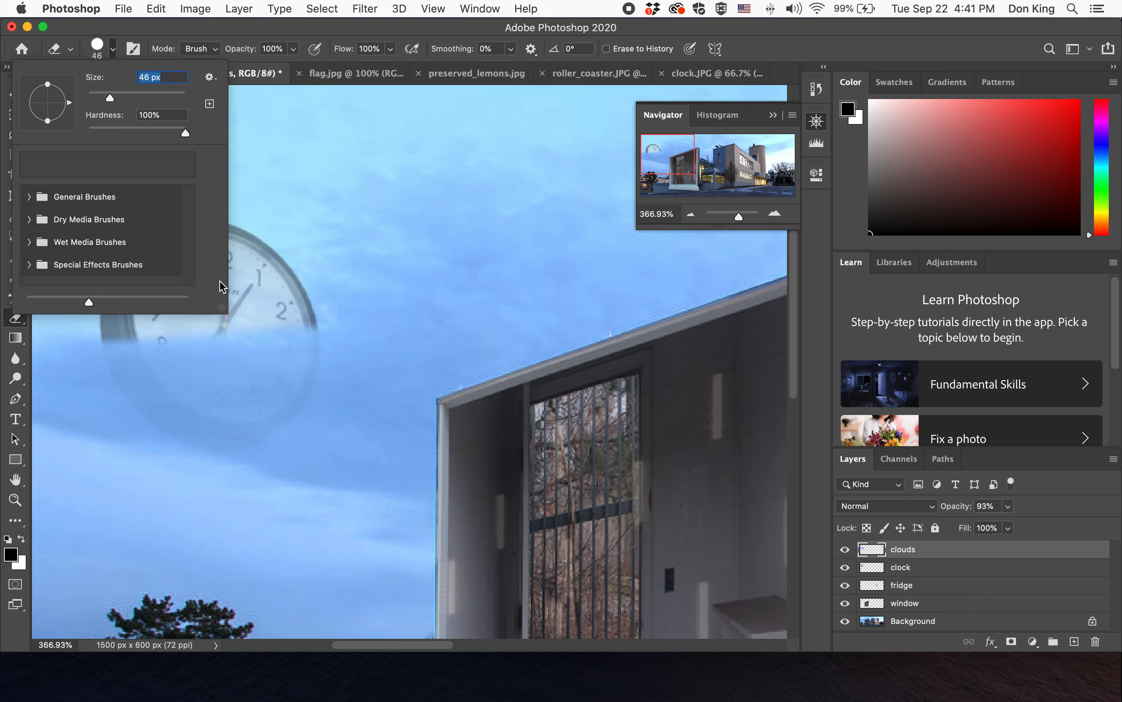
pyautogui.click(180, 29)
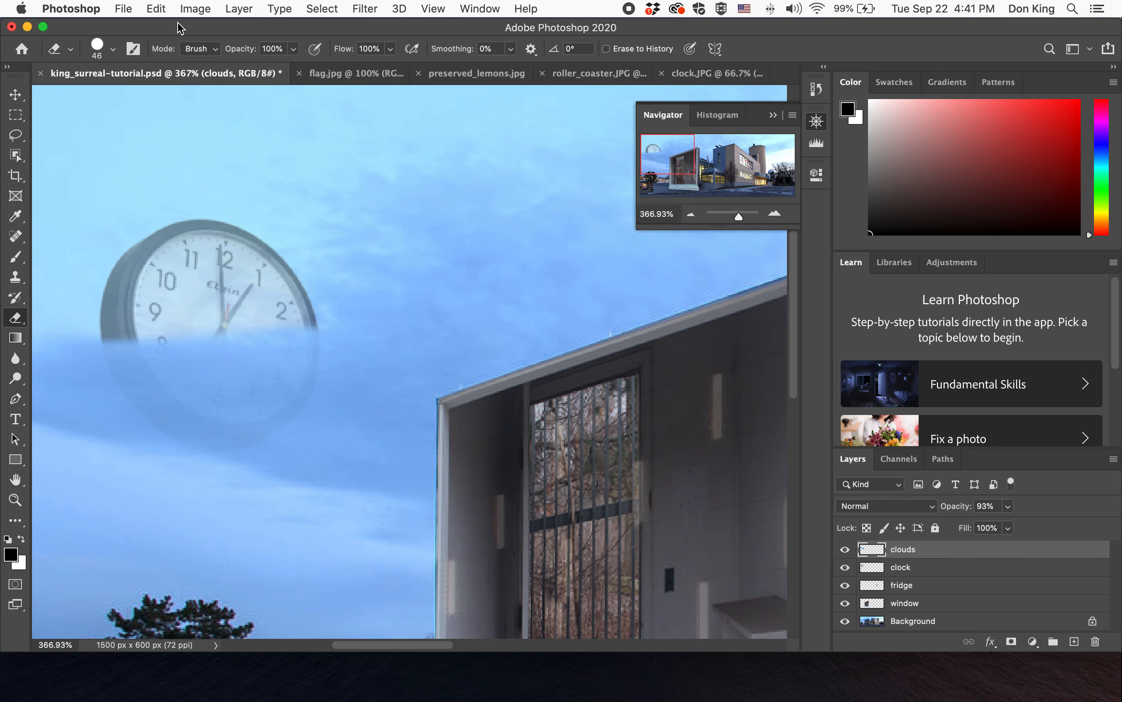
pyautogui.click(113, 49)
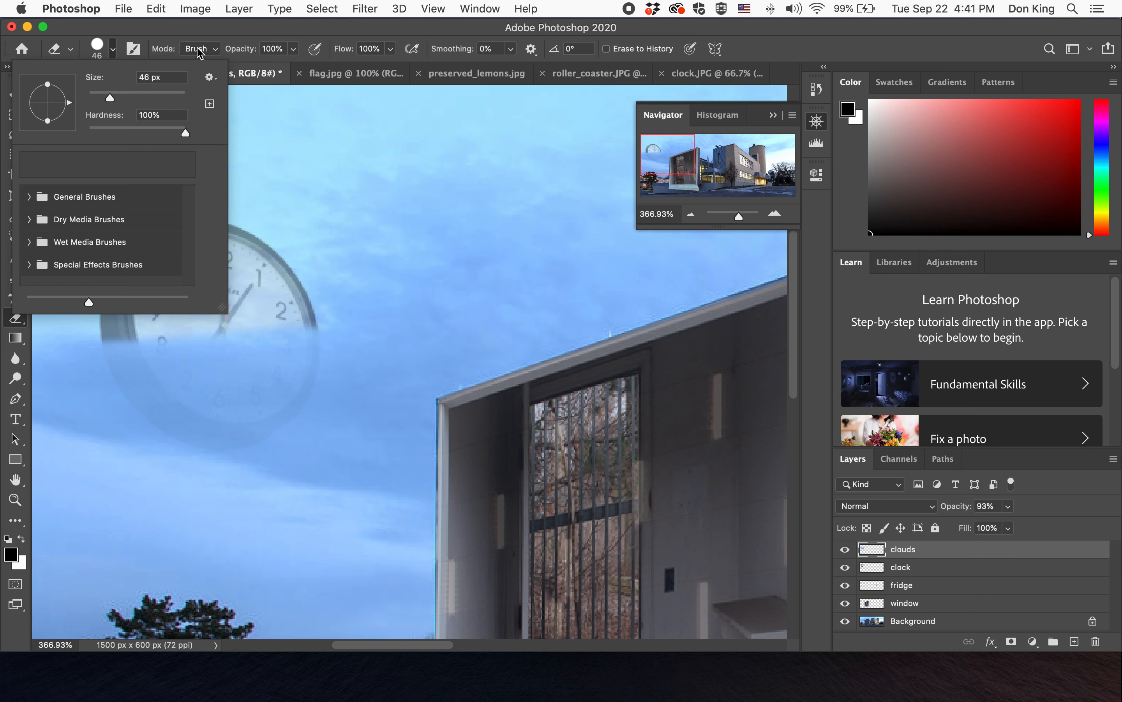
pyautogui.click(191, 31)
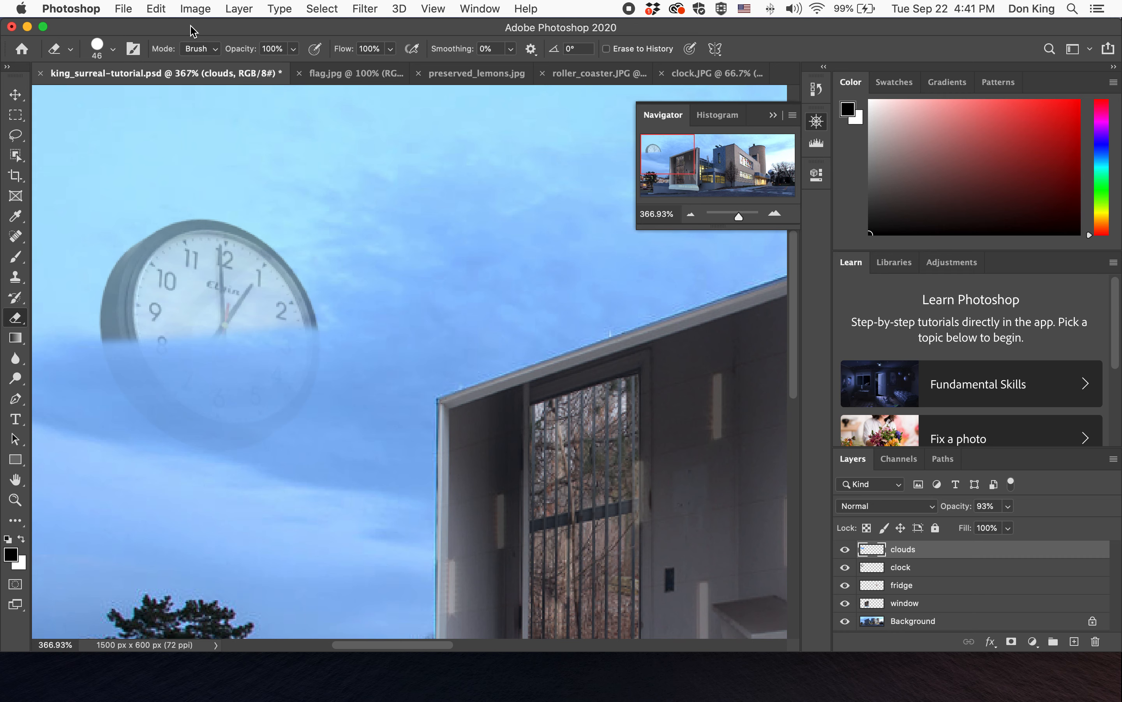
pyautogui.moveTo(251, 278)
pyautogui.mouseDown()
pyautogui.moveTo(283, 318)
pyautogui.moveTo(121, 323)
pyautogui.mouseUp()
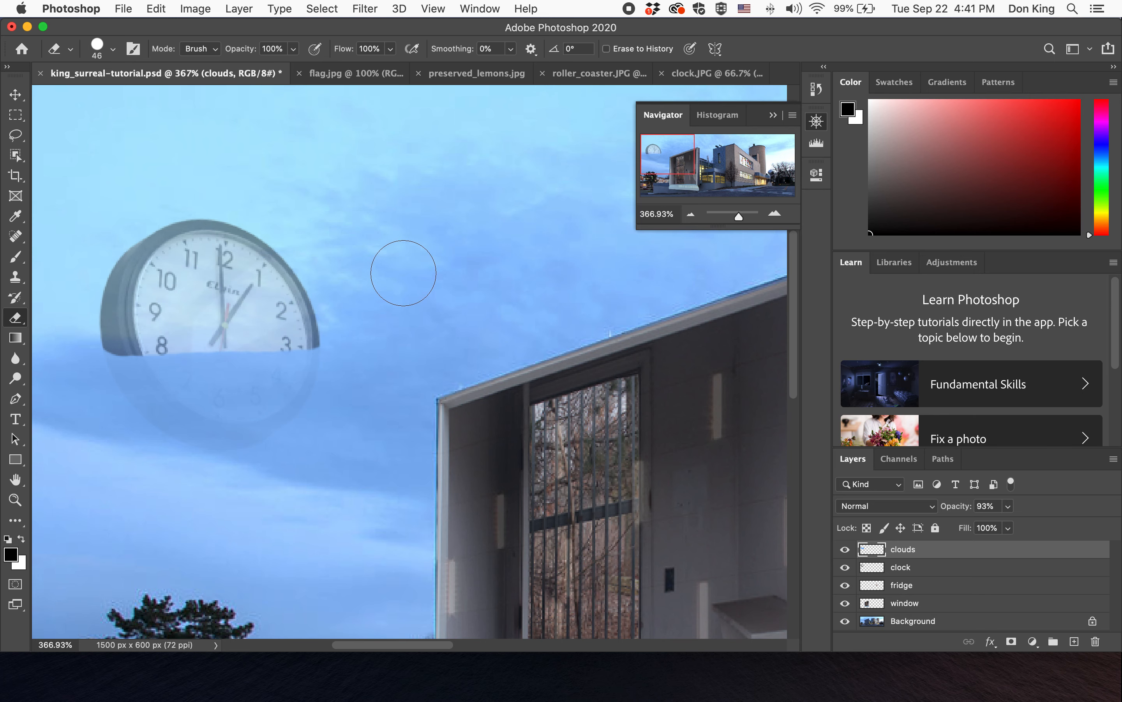
# - Save the document and undo the eraser stroke
pyautogui.scroll(-1, 403, 273)
pyautogui.press('super+s')
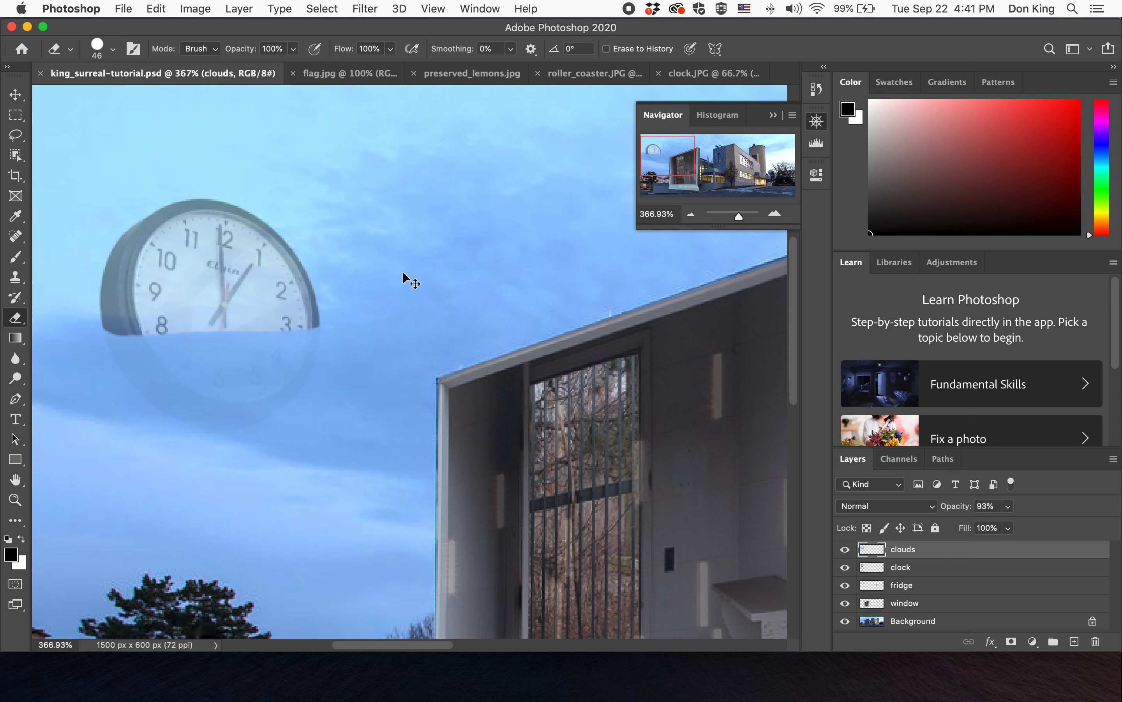
pyautogui.press('super+z')
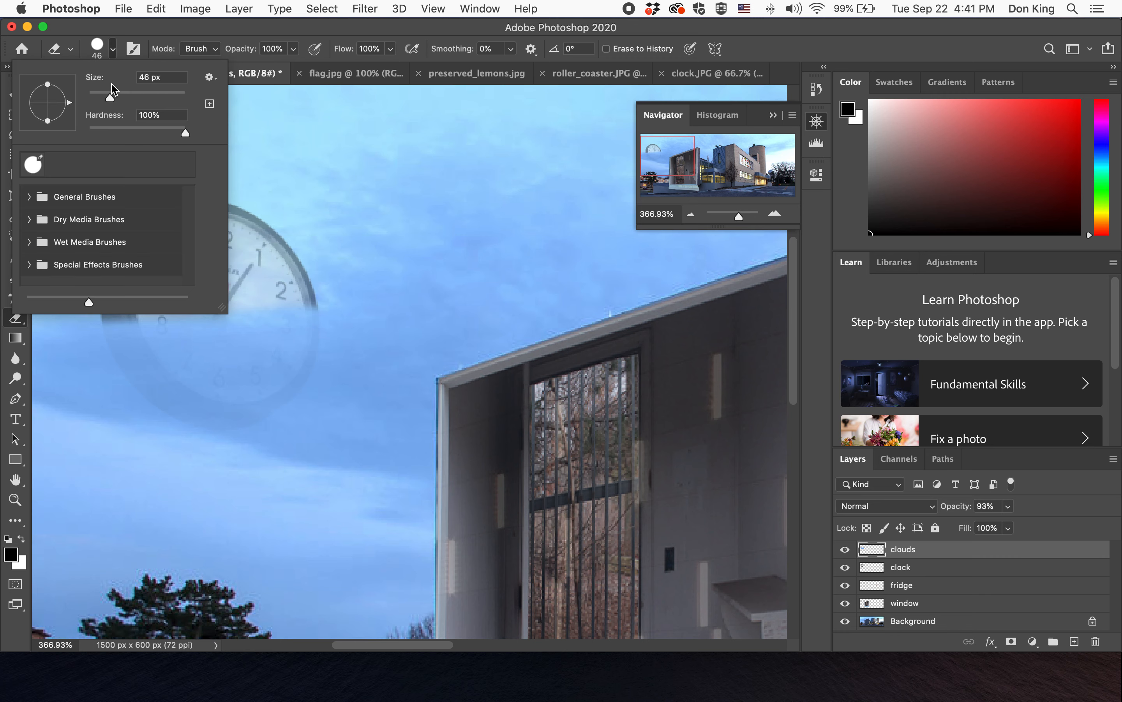
# - Soften the Eraser brush by lowering its hardness
pyautogui.click(112, 49)
pyautogui.moveTo(126, 132); pyautogui.dragTo(118, 133)
pyautogui.press('Return')
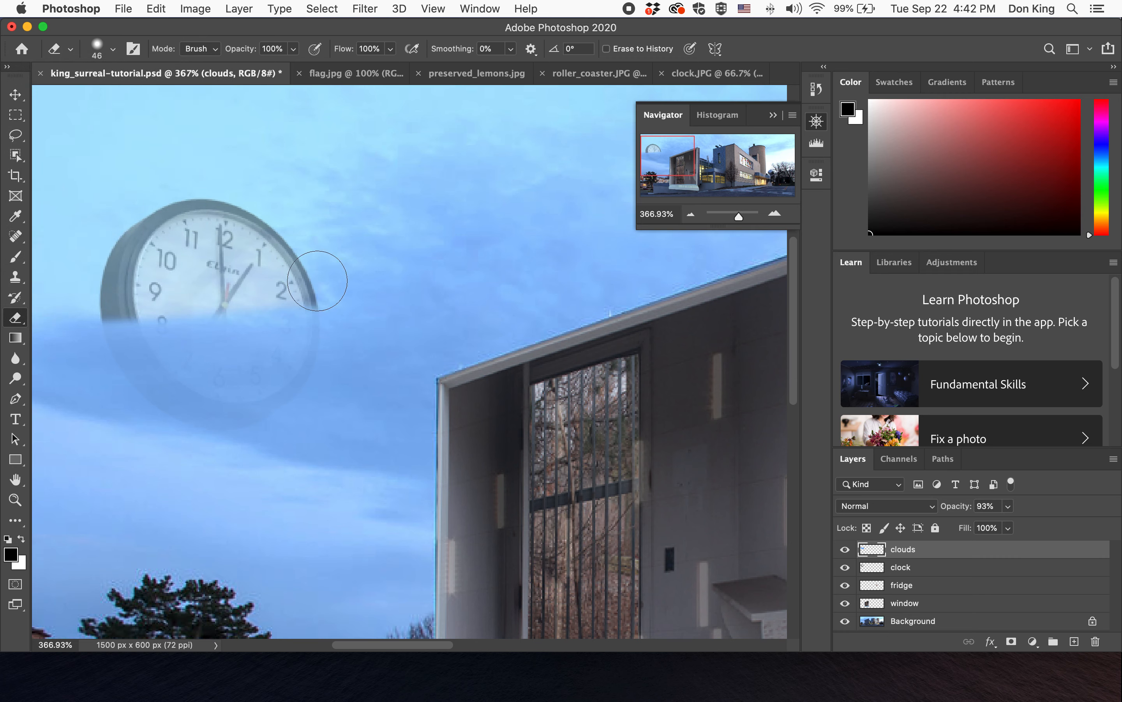
# - Erase a stroke across the clouds over the clock and undo it
pyautogui.moveTo(274, 298); pyautogui.dragTo(108, 301)
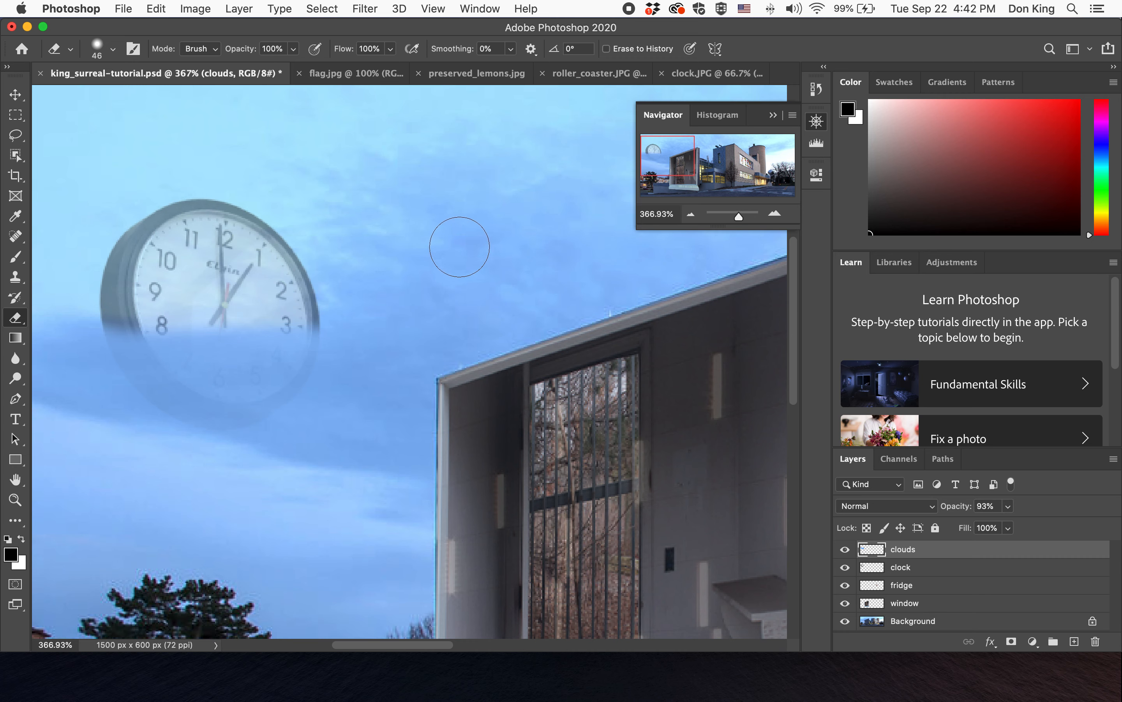
pyautogui.press('super+z')
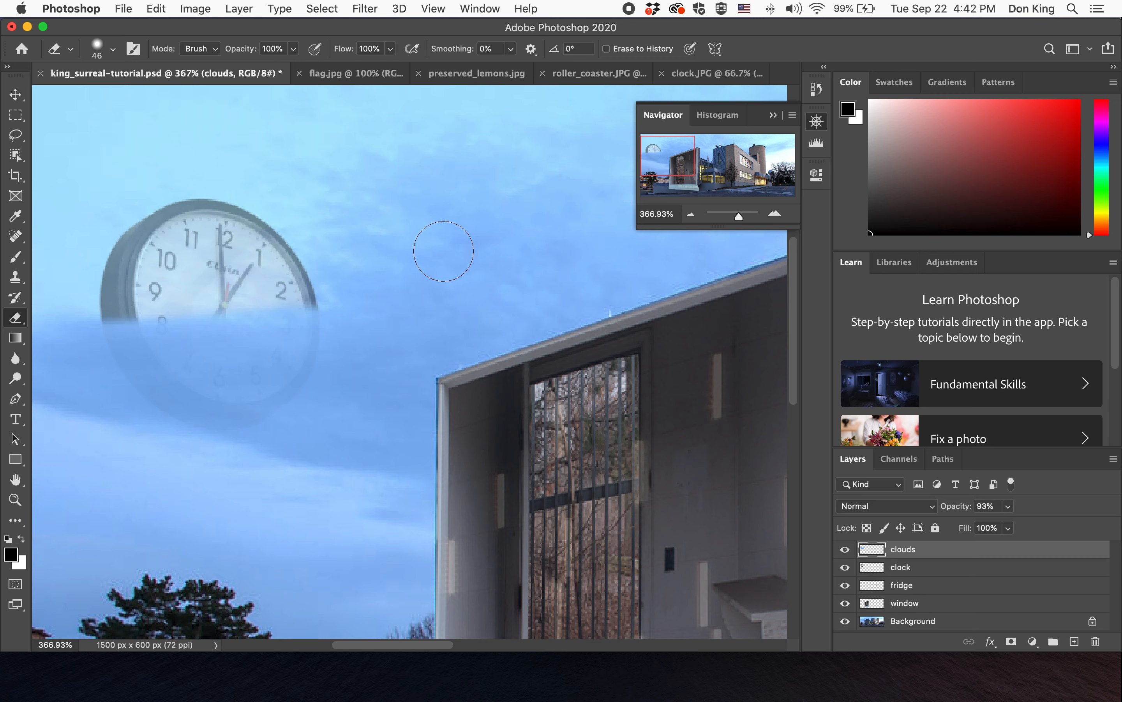
# - Set the Eraser opacity to 25% and gently erase the clouds covering the lower half of the clock
pyautogui.click(295, 54)
pyautogui.moveTo(296, 66); pyautogui.dragTo(239, 65)
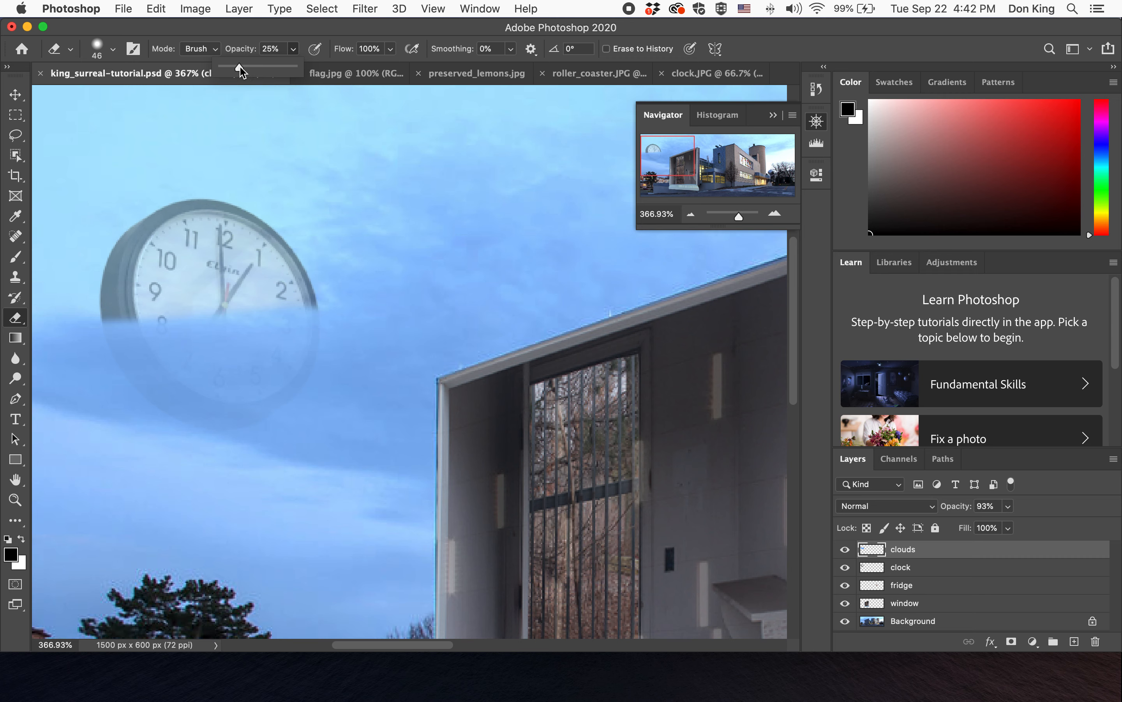
pyautogui.click(263, 29)
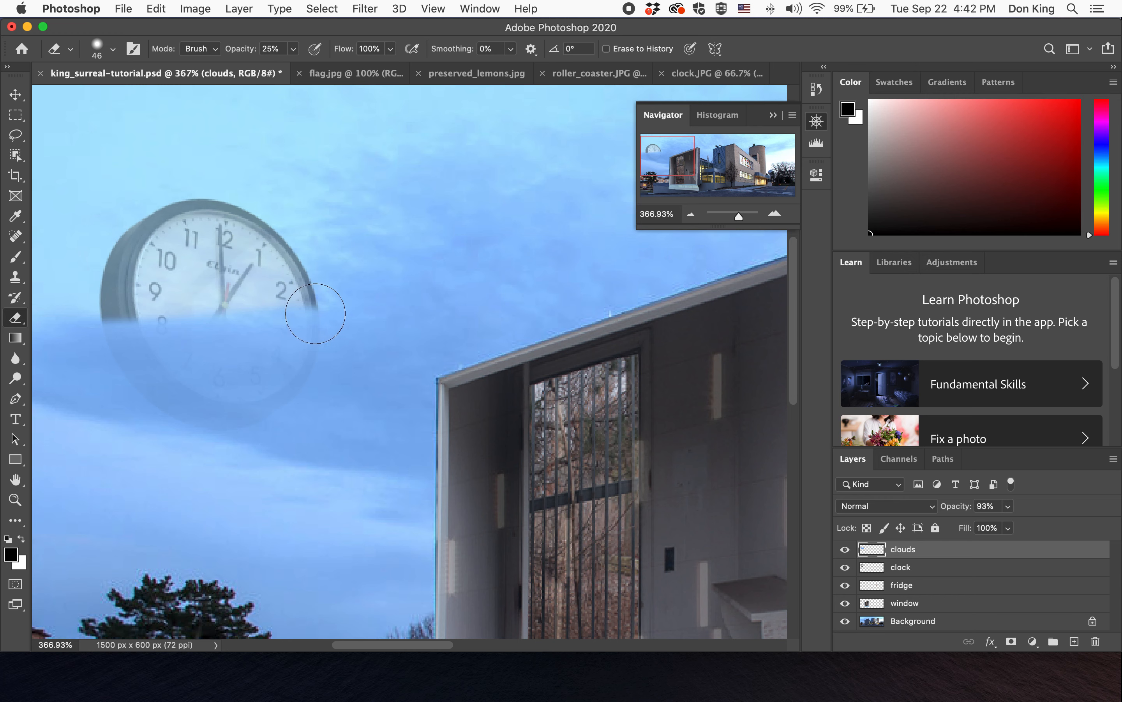
pyautogui.moveTo(336, 310)
pyautogui.mouseDown()
pyautogui.moveTo(263, 294)
pyautogui.moveTo(120, 346)
pyautogui.moveTo(47, 320)
pyautogui.mouseUp()
pyautogui.moveTo(383, 308)
pyautogui.mouseDown()
pyautogui.moveTo(263, 326)
pyautogui.moveTo(134, 321)
pyautogui.mouseUp()
pyautogui.moveTo(368, 335); pyautogui.dragTo(205, 336)
pyautogui.moveTo(297, 324)
pyautogui.mouseDown()
pyautogui.moveTo(223, 310)
pyautogui.moveTo(83, 316)
pyautogui.moveTo(170, 319)
pyautogui.mouseUp()
pyautogui.moveTo(301, 353); pyautogui.dragTo(163, 358)
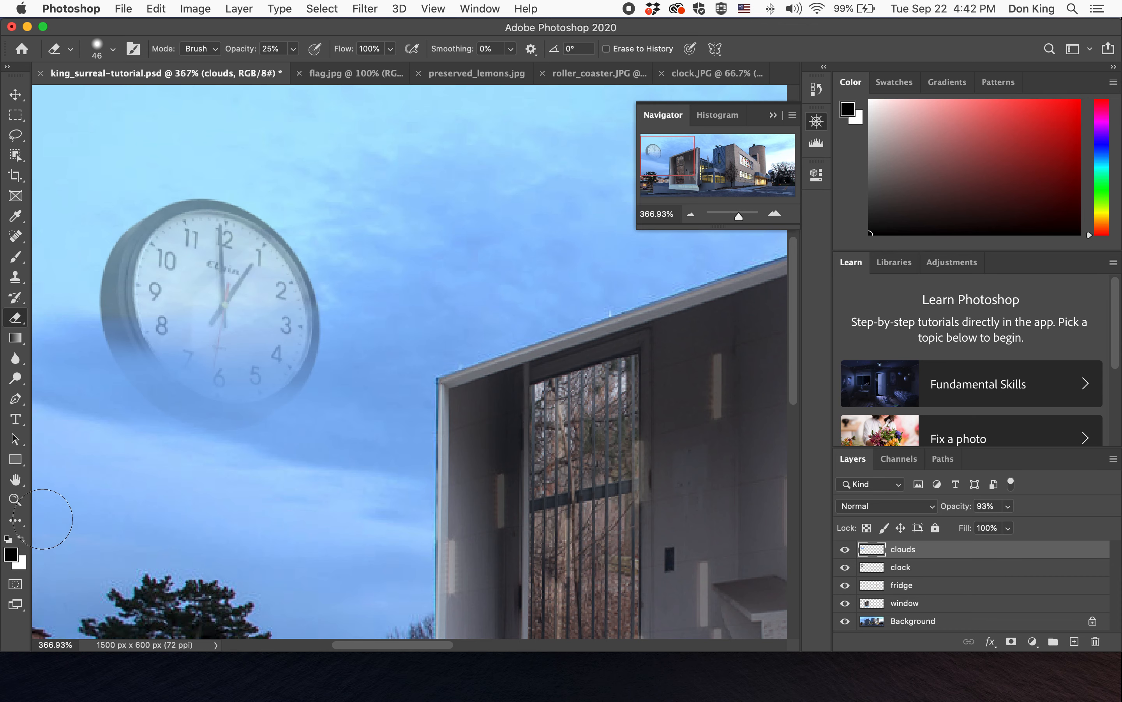
# - Fit the whole image in the window and set the clock layer's opacity to 16%
pyautogui.doubleClick(15, 480)
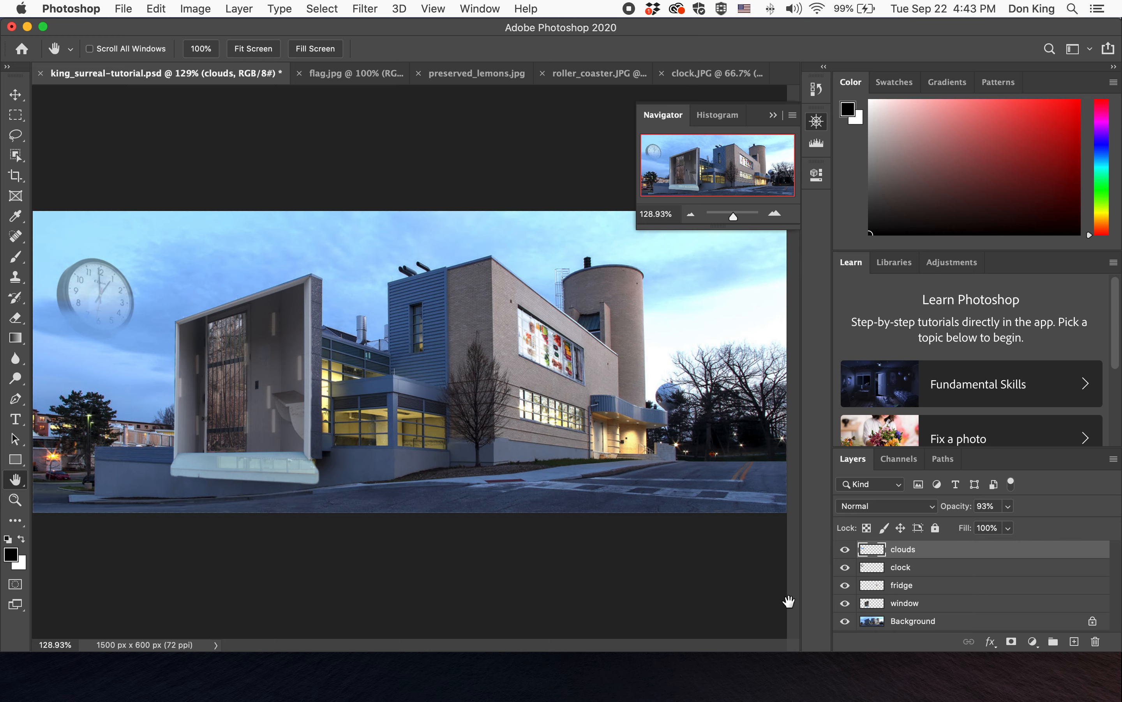
pyautogui.click(1014, 567)
pyautogui.click(1008, 506)
pyautogui.moveTo(1006, 529); pyautogui.dragTo(990, 529)
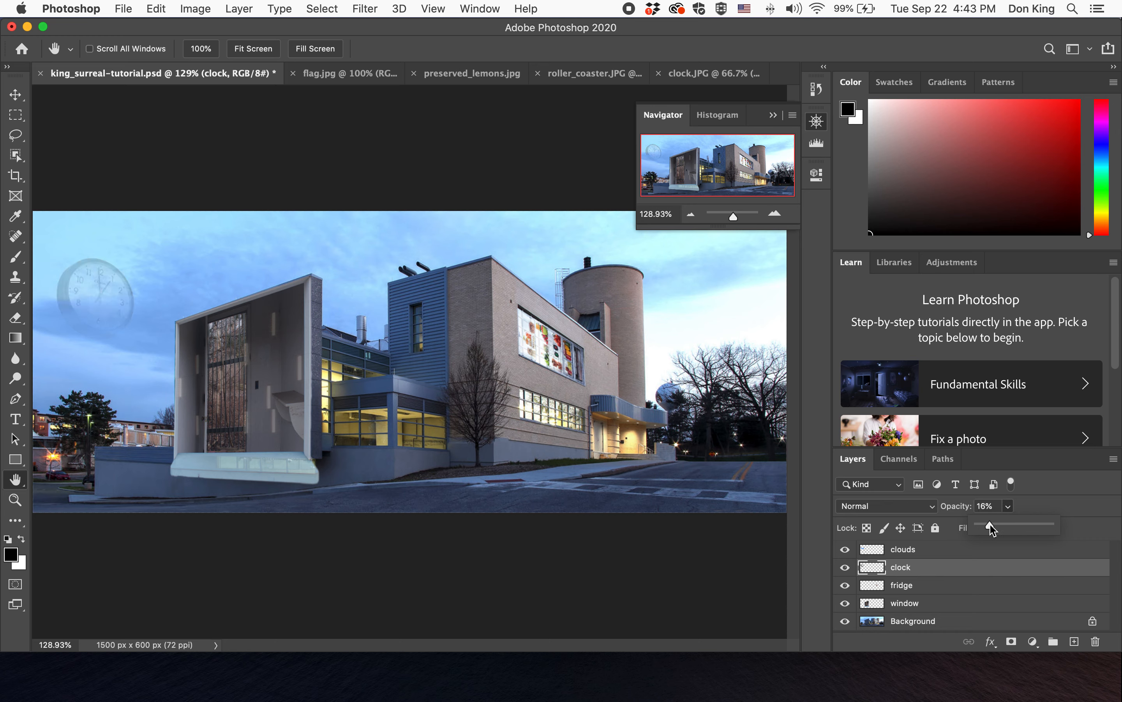
# - Set the clouds layer's opacity to 100%
pyautogui.click(993, 550)
pyautogui.click(1007, 506)
pyautogui.moveTo(1008, 524); pyautogui.dragTo(1053, 532)
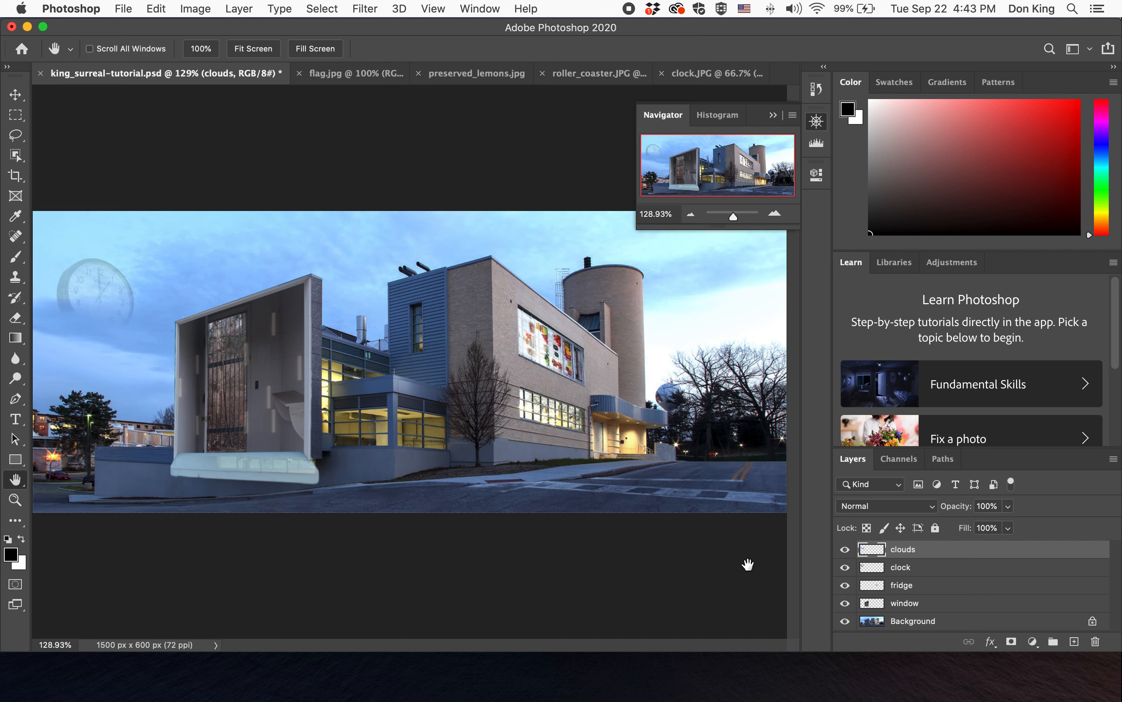
# - Set the clock layer's opacity to 100%
pyautogui.click(991, 571)
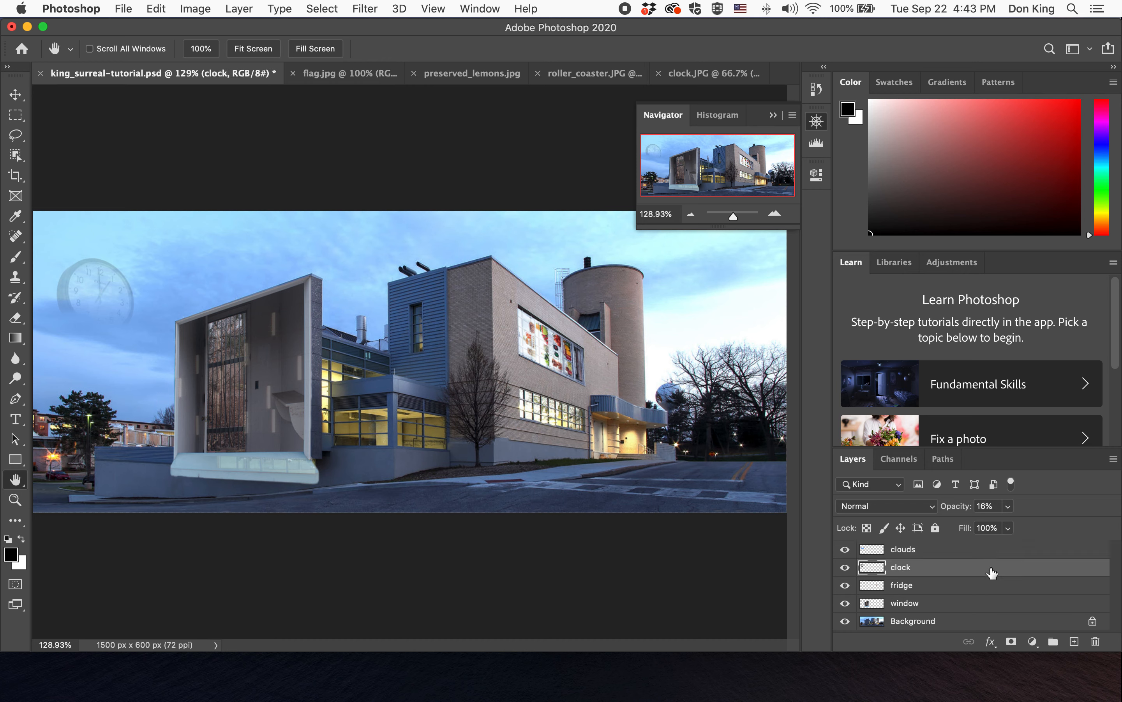
pyautogui.click(1008, 527)
pyautogui.moveTo(1007, 529); pyautogui.dragTo(1068, 526)
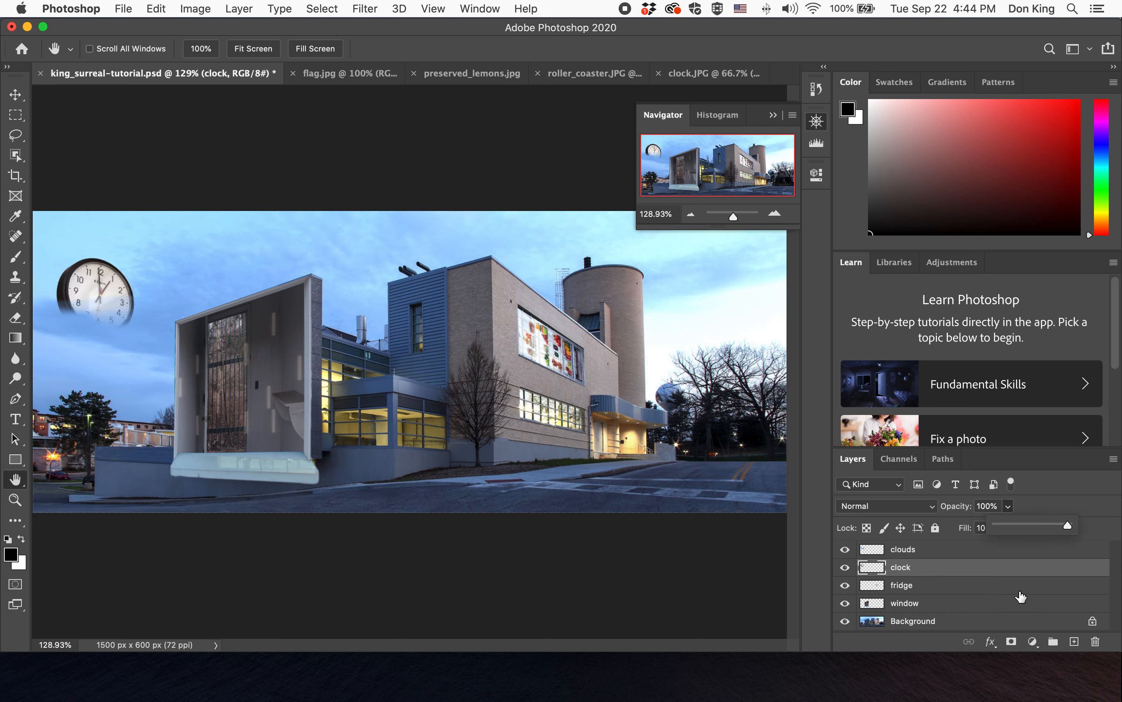
# - Toggle the clouds layer's visibility off and on to compare the blend
pyautogui.click(845, 549)
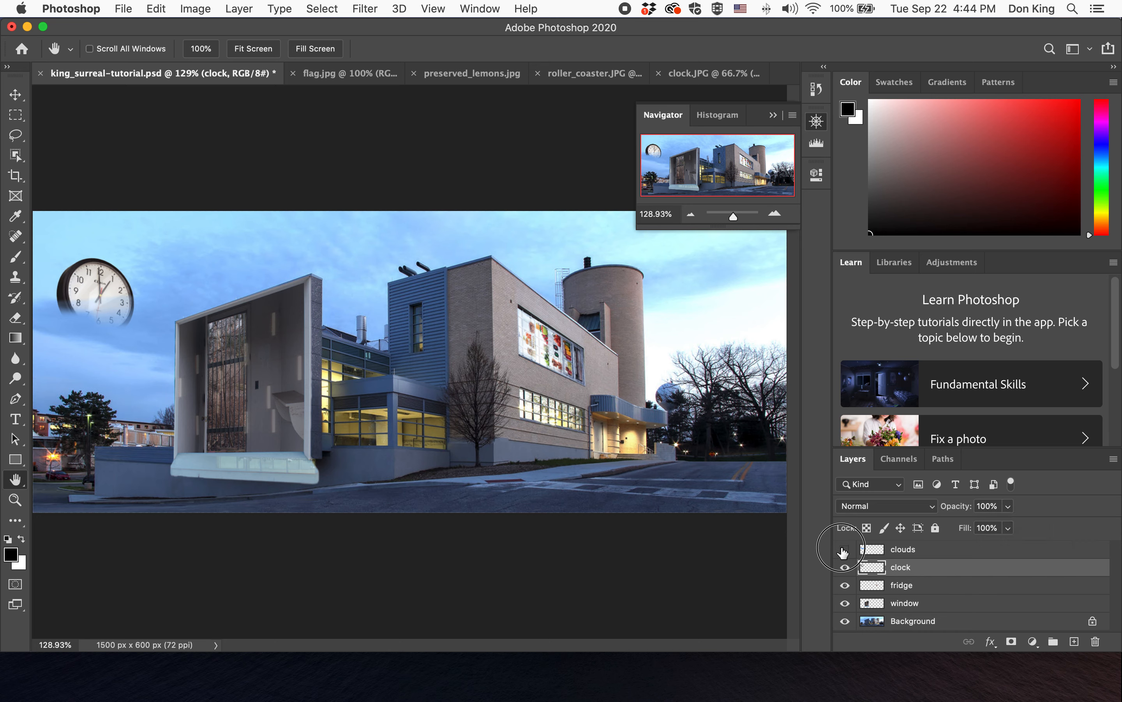
pyautogui.click(844, 550)
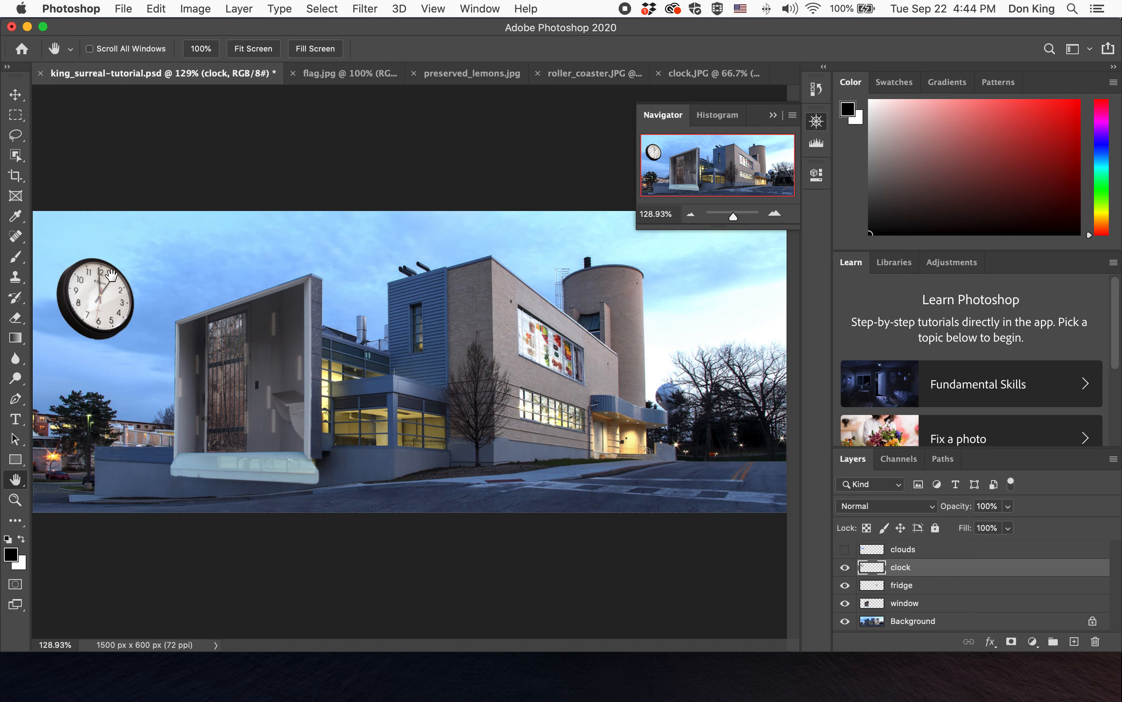
pyautogui.click(845, 550)
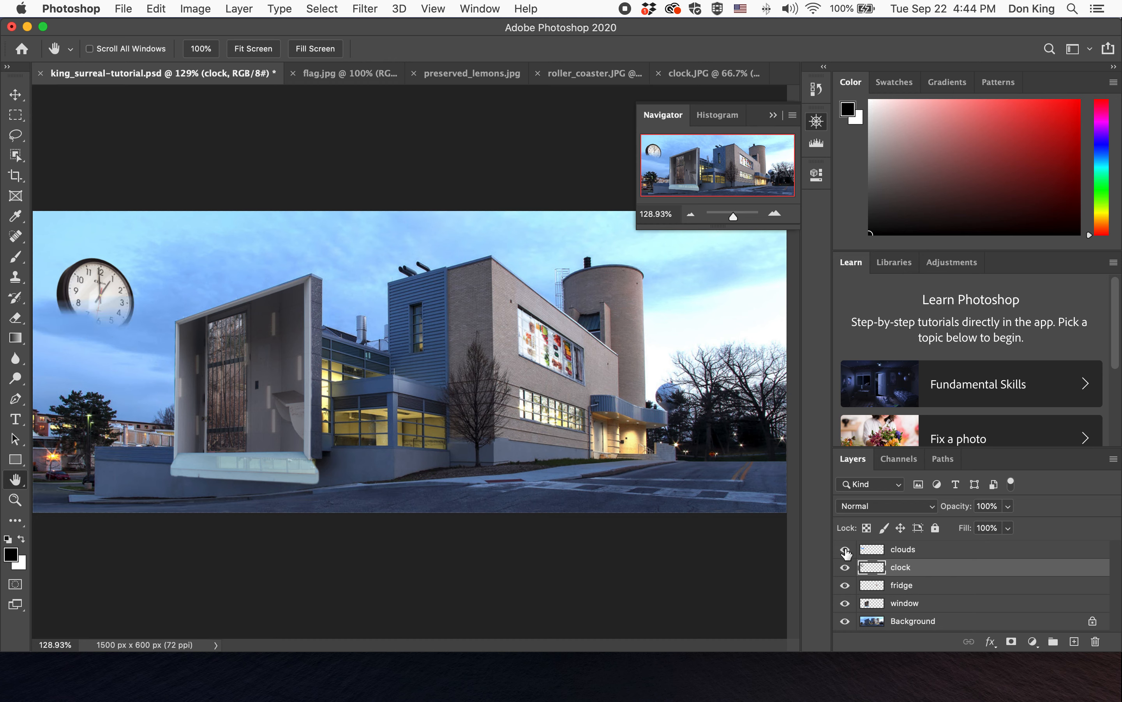
# - Set the clock layer's opacity to 36% and save the document
pyautogui.click(1008, 506)
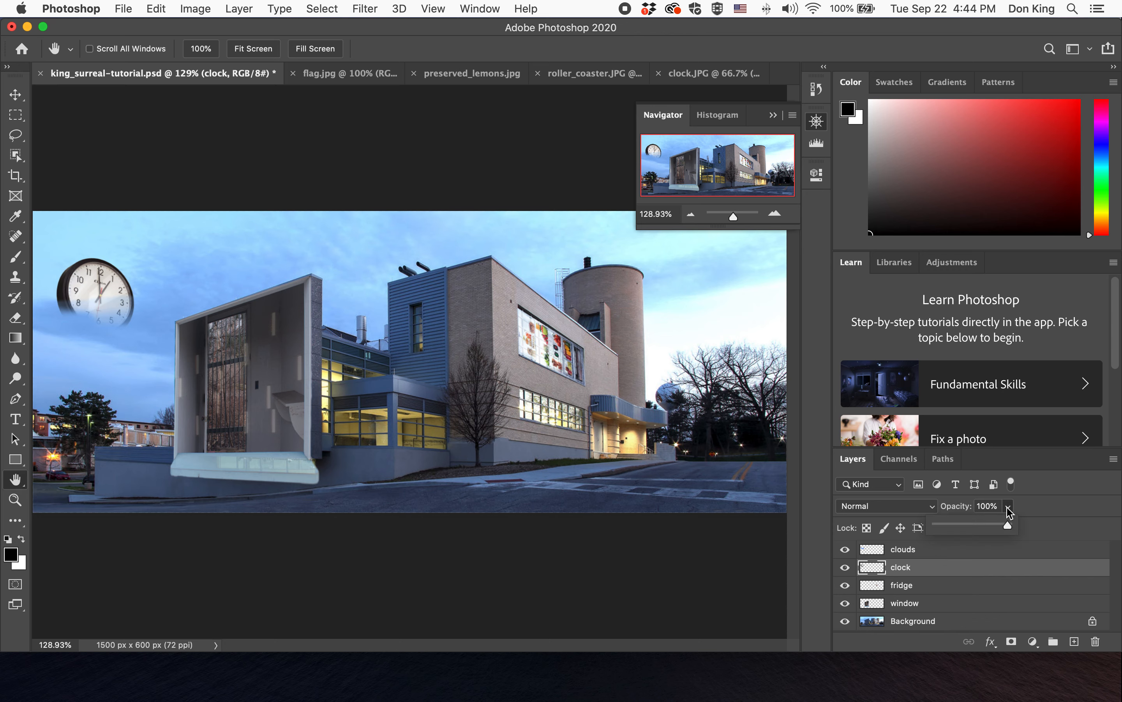
pyautogui.moveTo(986, 526); pyautogui.dragTo(964, 529)
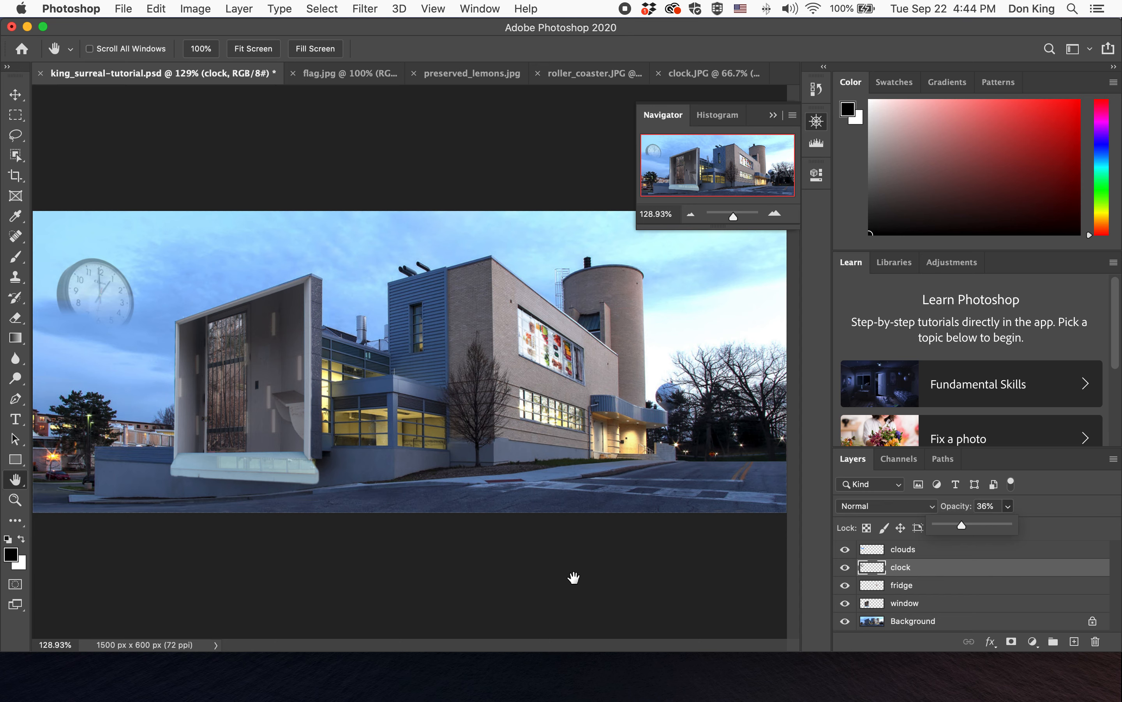
pyautogui.press('super+s')
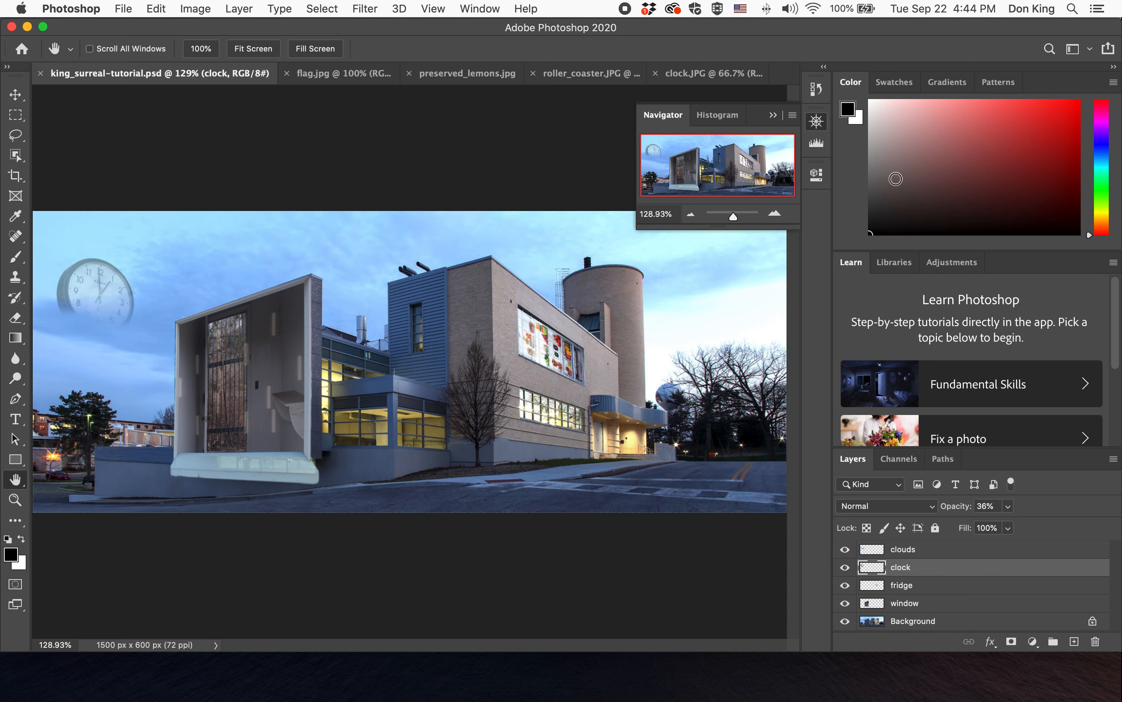
# - Close the clock.JPG document without saving its changes
pyautogui.click(816, 121)
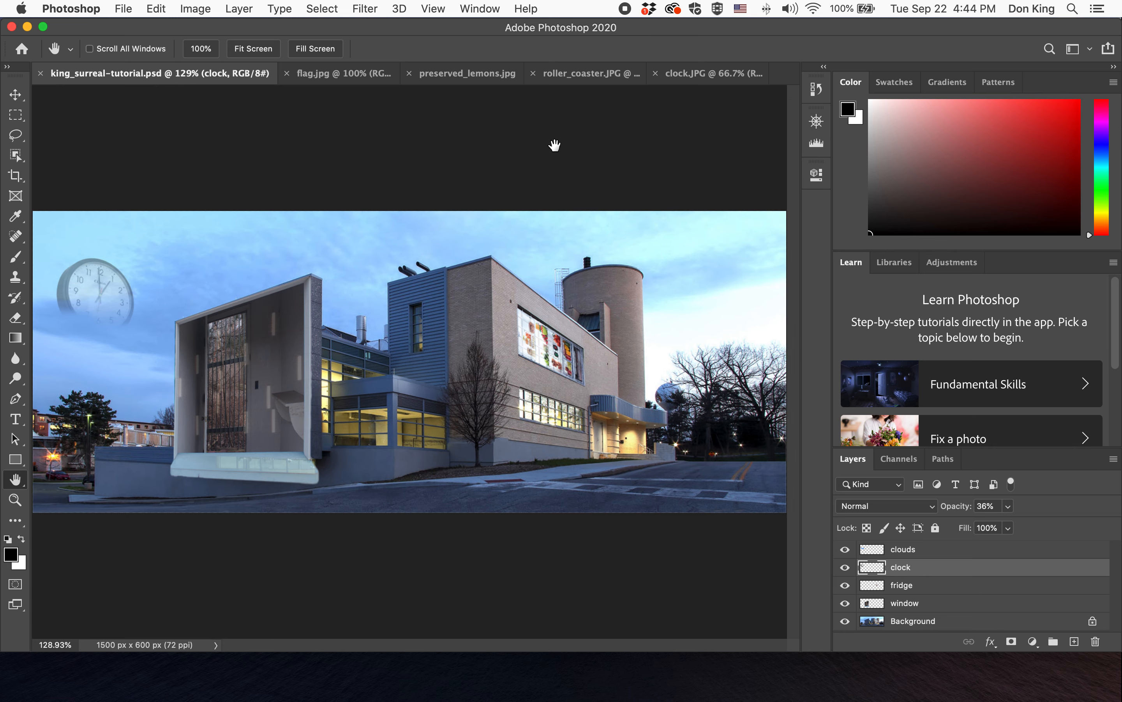
pyautogui.click(713, 83)
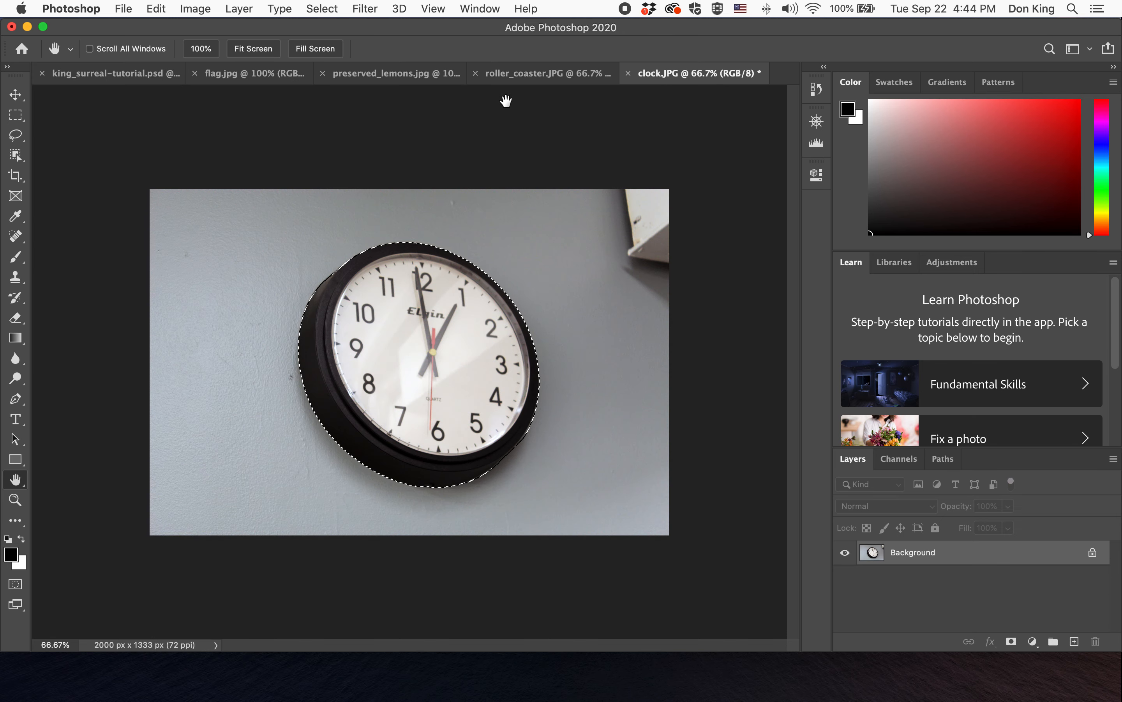
pyautogui.click(627, 73)
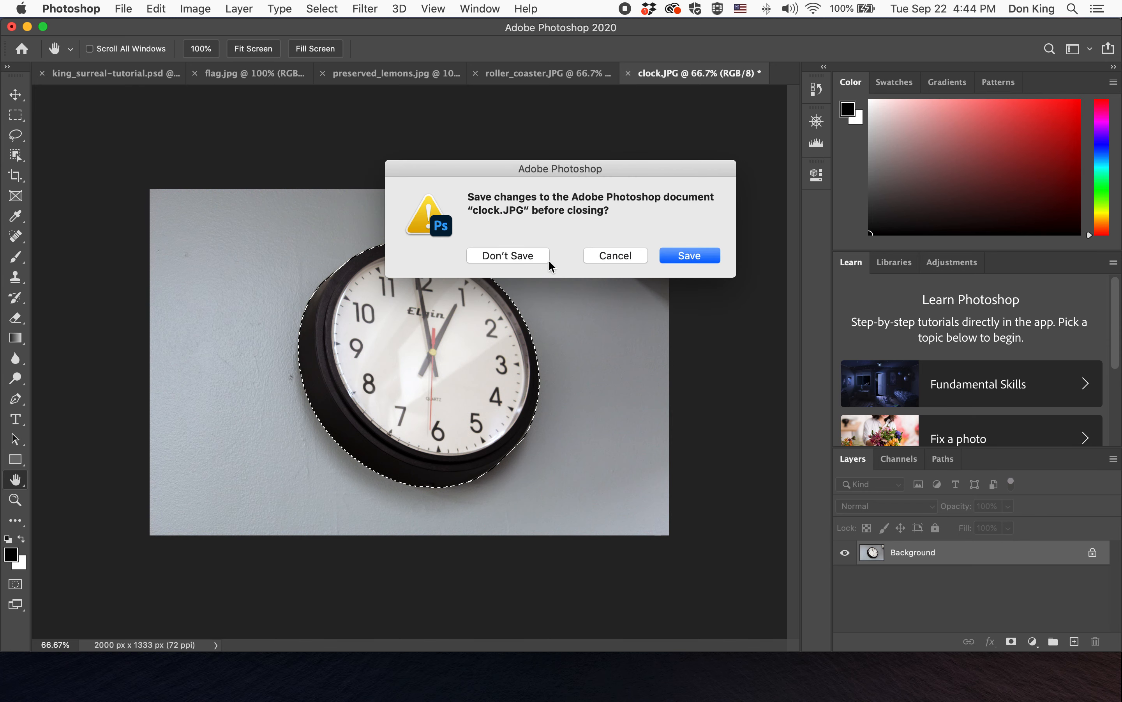
pyautogui.click(532, 254)
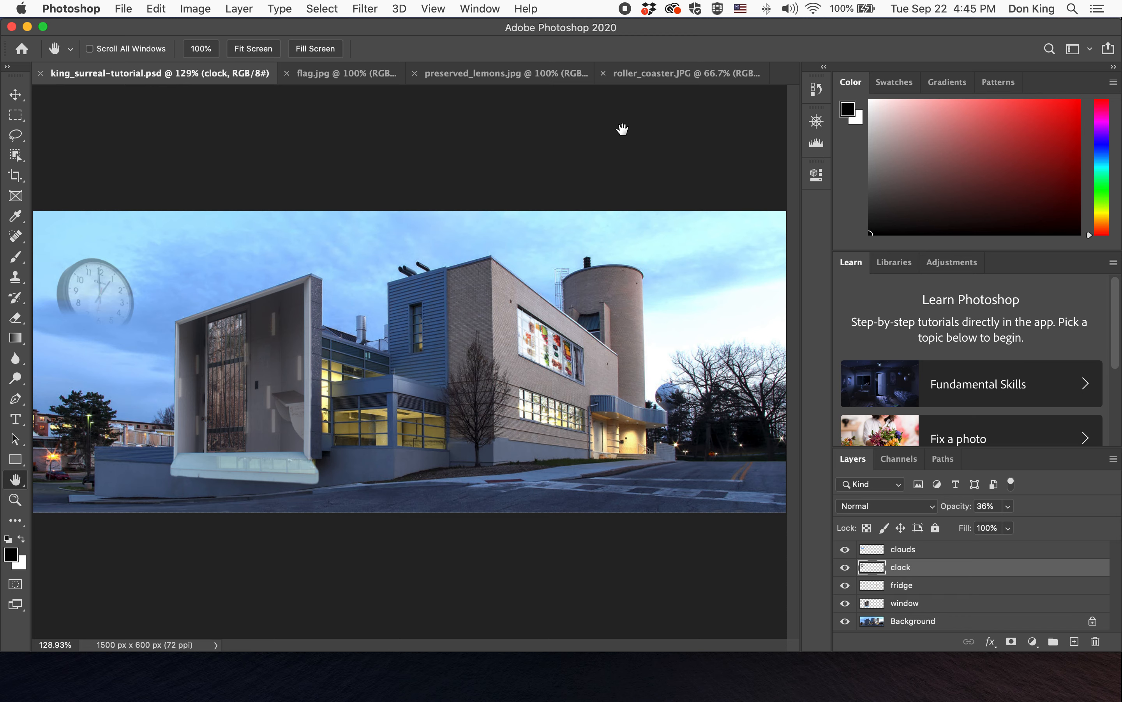
# - Switch to roller_coaster.JPG and apply an automatic image adjustment to it
pyautogui.click(678, 76)
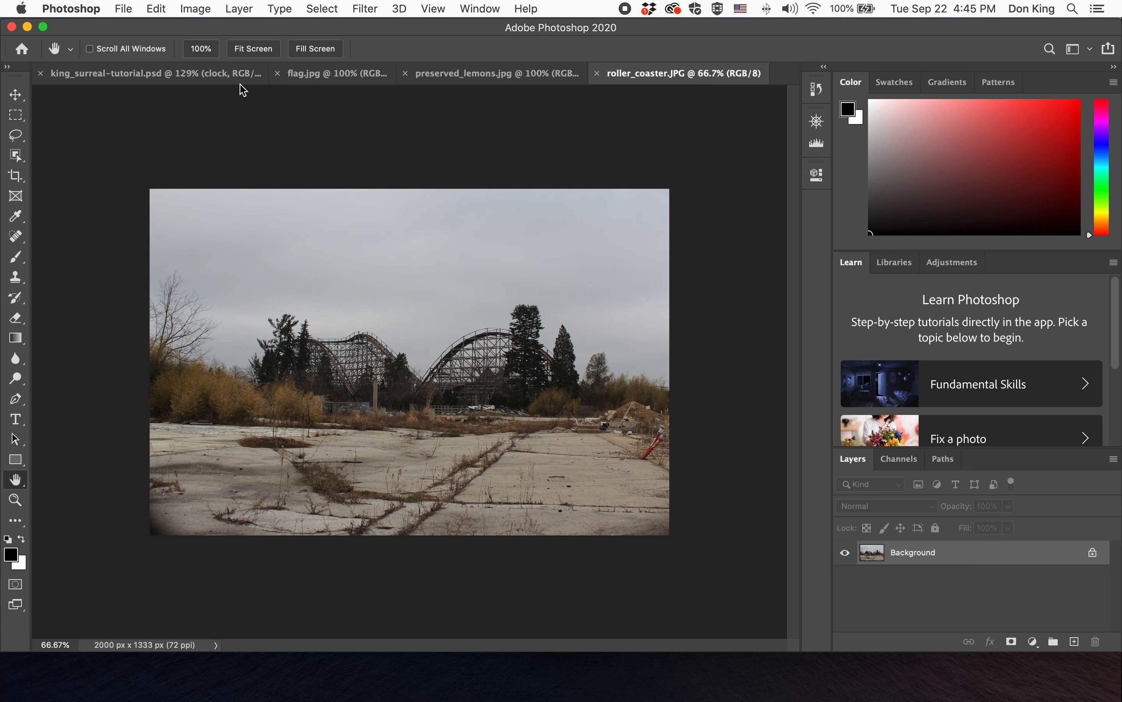
pyautogui.click(198, 9)
pyautogui.click(242, 107)
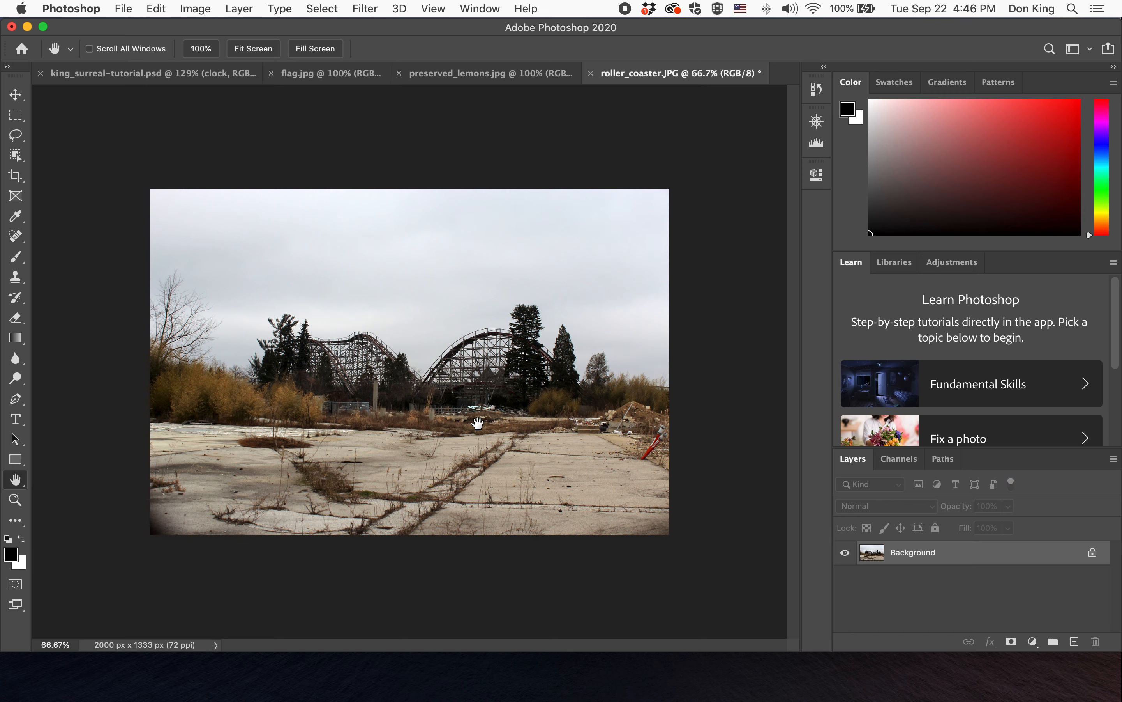
# - Lasso around the roller coaster and trees, then refine the selection in Select and Mask
pyautogui.click(16, 139)
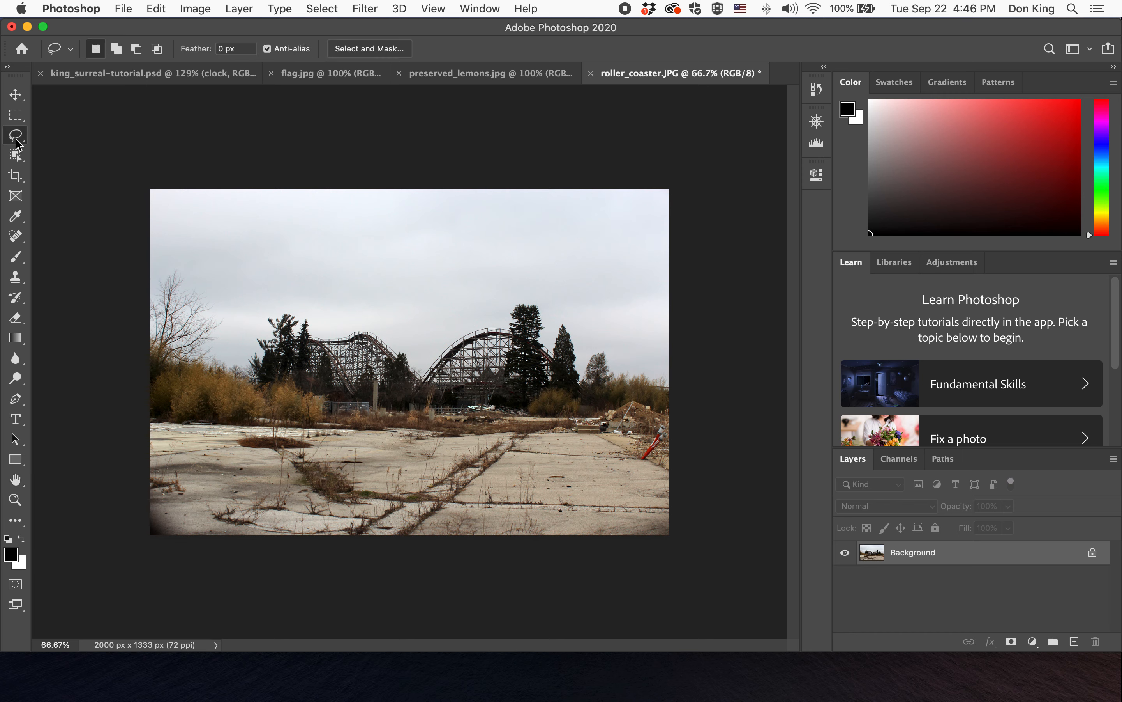
pyautogui.moveTo(251, 333)
pyautogui.mouseDown()
pyautogui.moveTo(285, 307)
pyautogui.moveTo(425, 343)
pyautogui.moveTo(499, 299)
pyautogui.moveTo(546, 300)
pyautogui.moveTo(586, 323)
pyautogui.moveTo(594, 377)
pyautogui.moveTo(580, 403)
pyautogui.moveTo(521, 433)
pyautogui.moveTo(457, 432)
pyautogui.moveTo(269, 412)
pyautogui.moveTo(251, 375)
pyautogui.mouseUp()
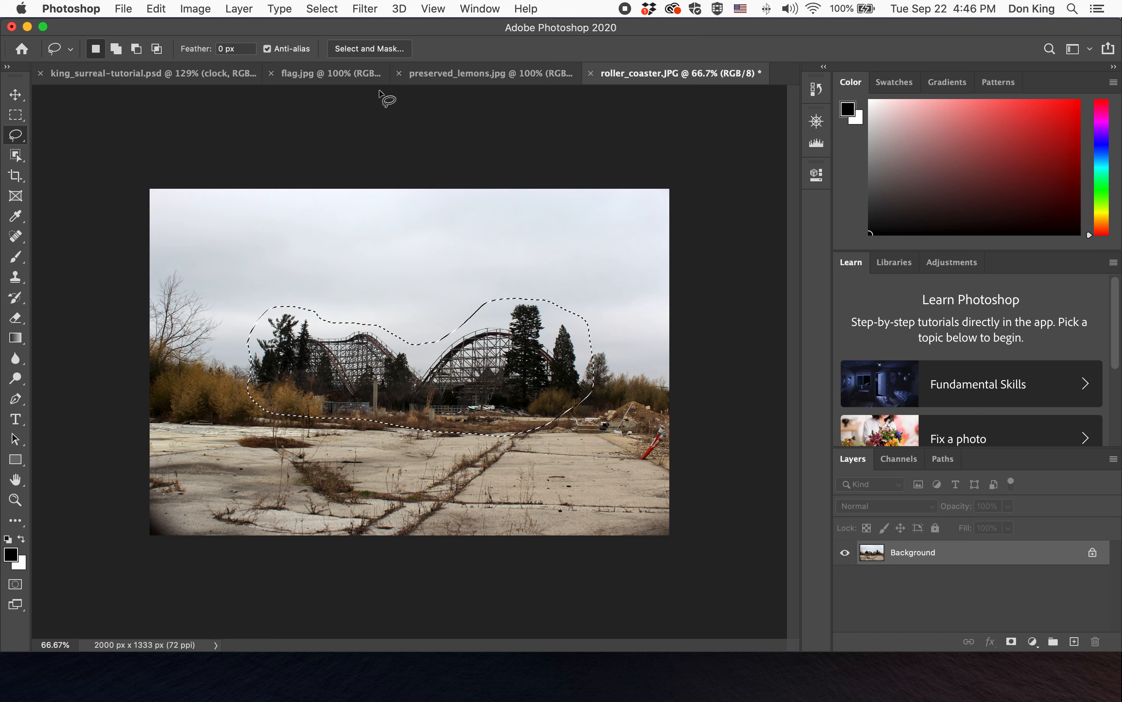
pyautogui.click(376, 47)
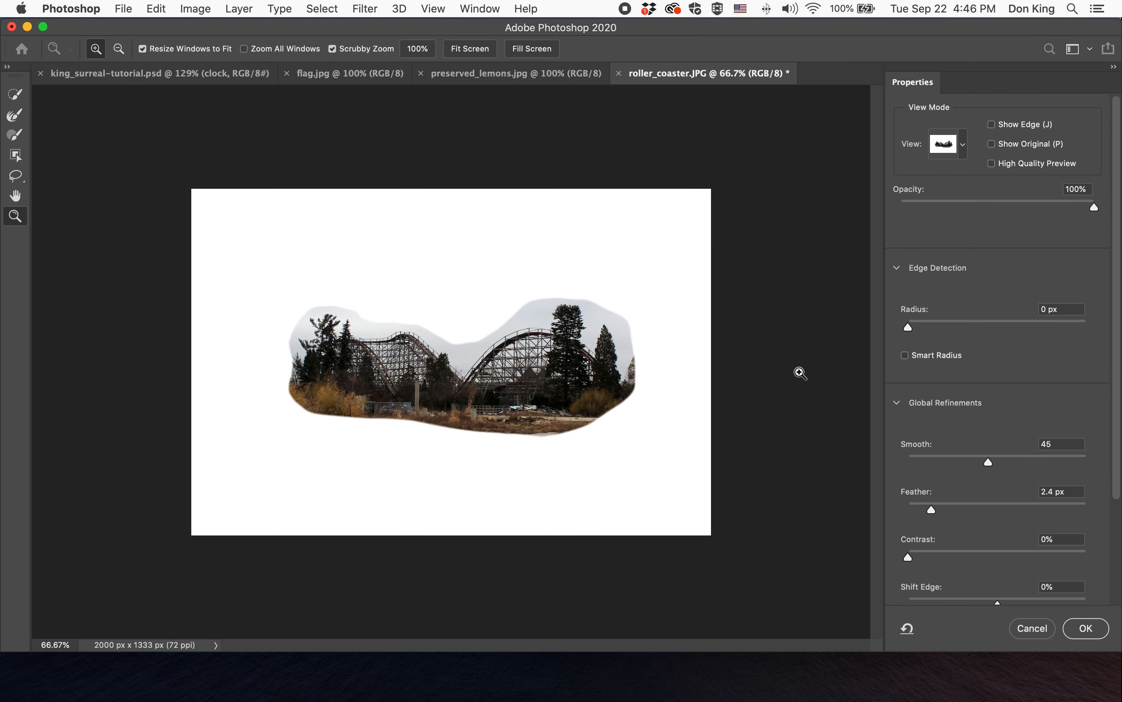
pyautogui.click(1084, 639)
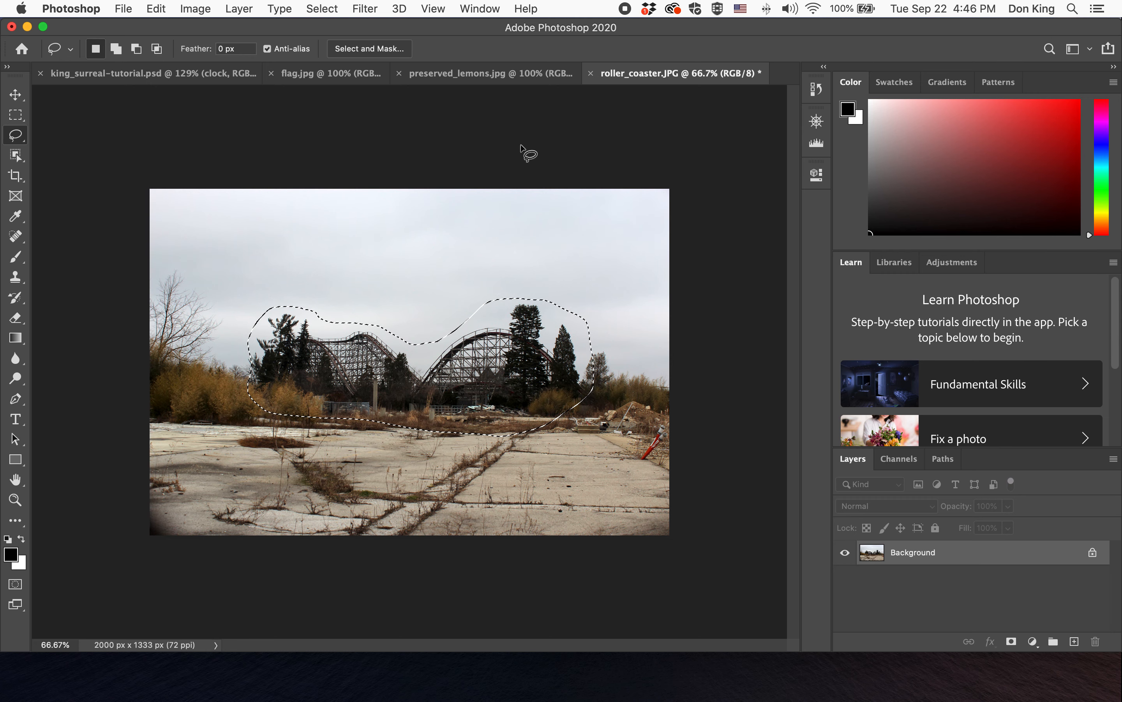
# - Drag the lassoed roller coaster selection into the surreal composite document as a new layer
pyautogui.click(205, 74)
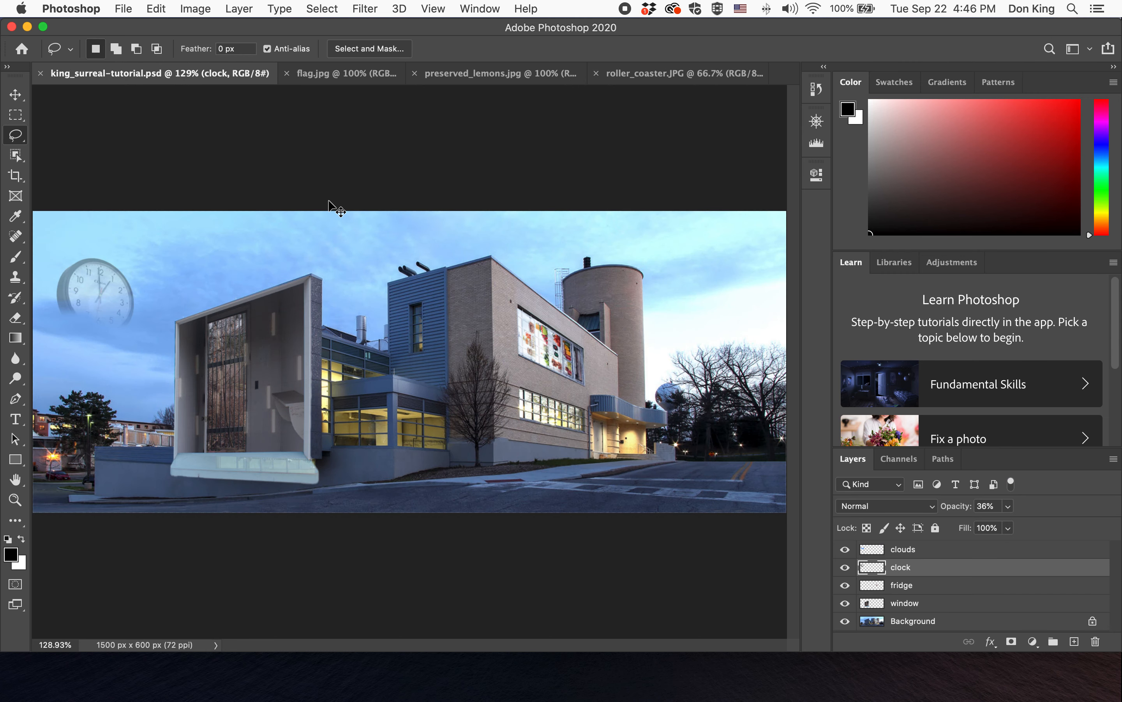
pyautogui.moveTo(329, 201); pyautogui.dragTo(329, 201)
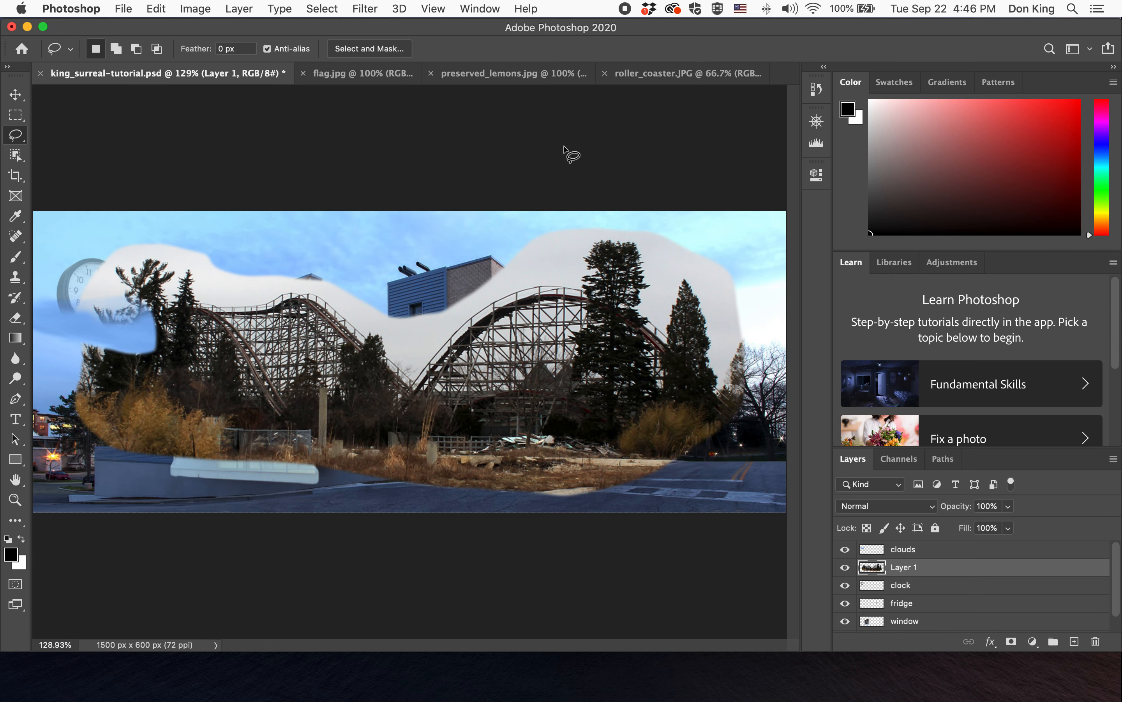
# - Move the new roller coaster layer above the clouds layer in the composite
pyautogui.click(677, 73)
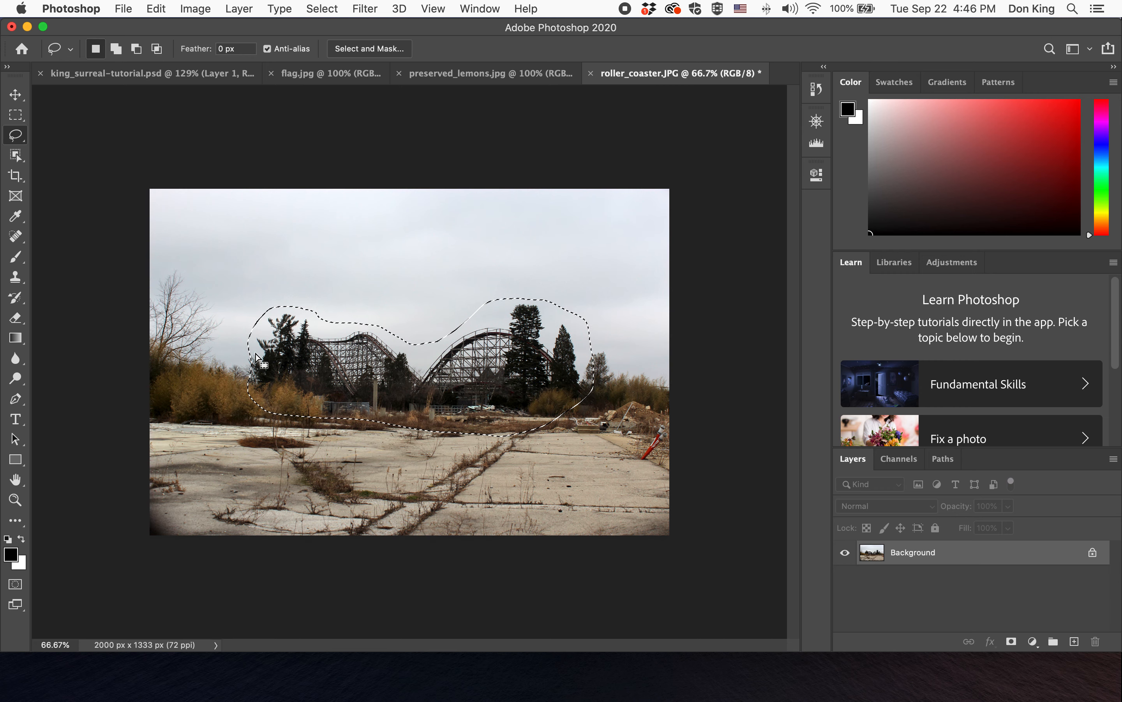
pyautogui.click(180, 82)
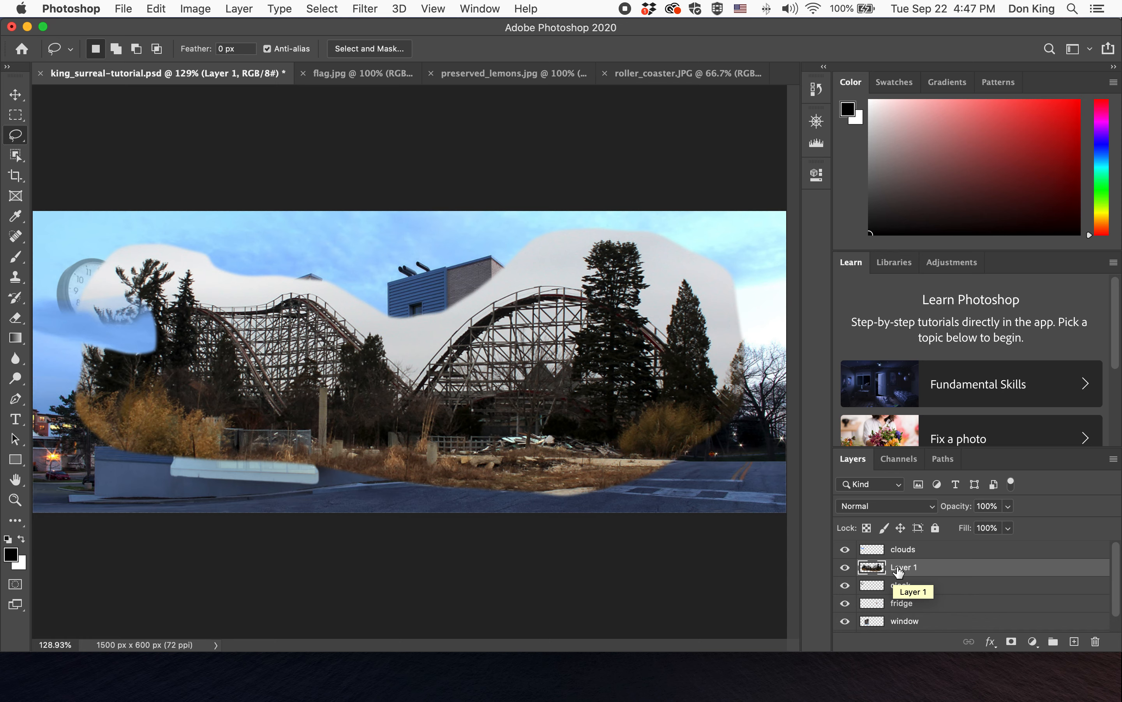
pyautogui.moveTo(947, 571); pyautogui.dragTo(941, 547)
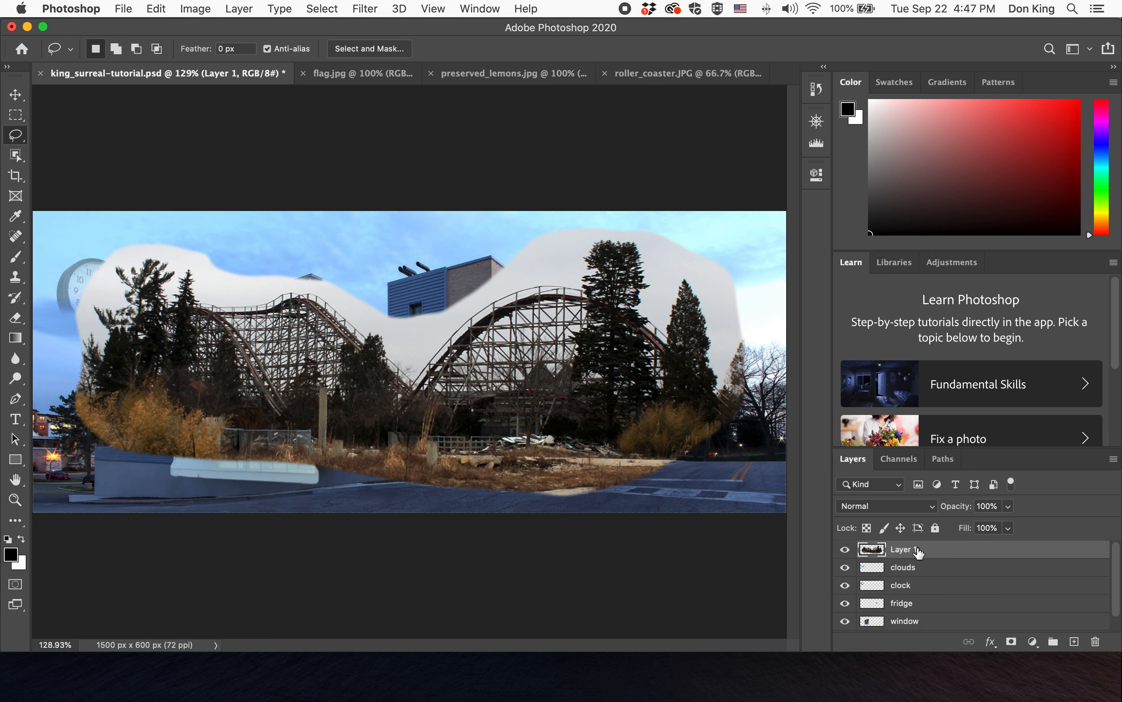
# - Rename the roller coaster layer as coaster
pyautogui.doubleClick(903, 551)
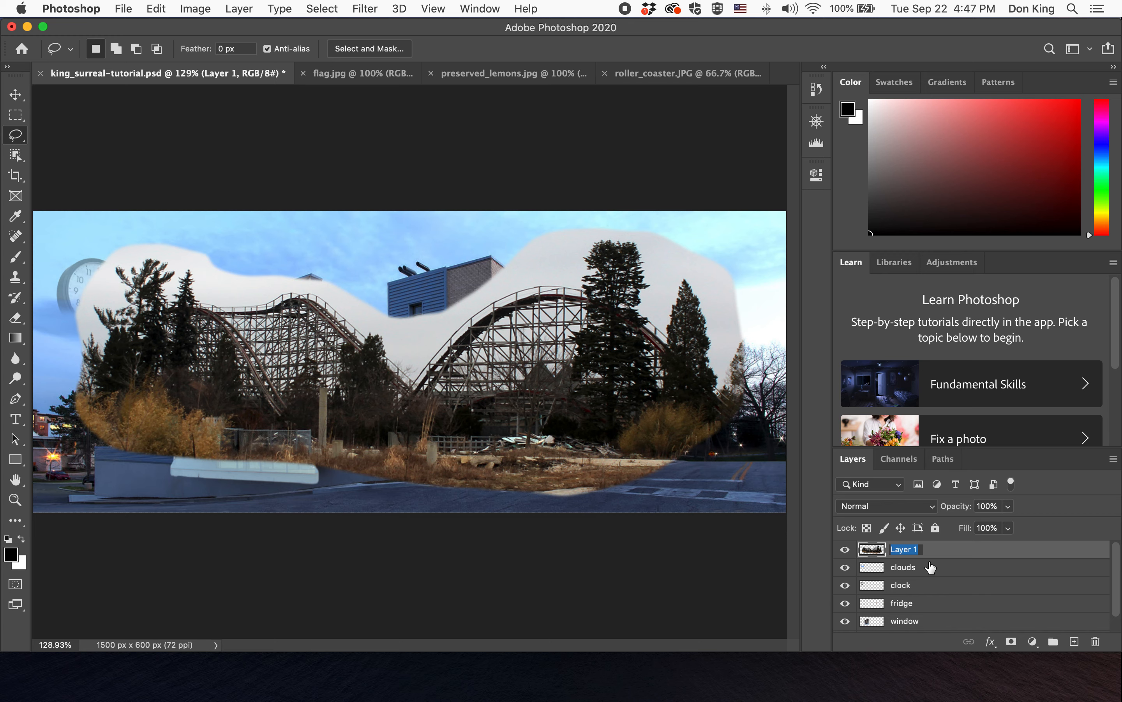
pyautogui.write('coaster')
pyautogui.press('Return')
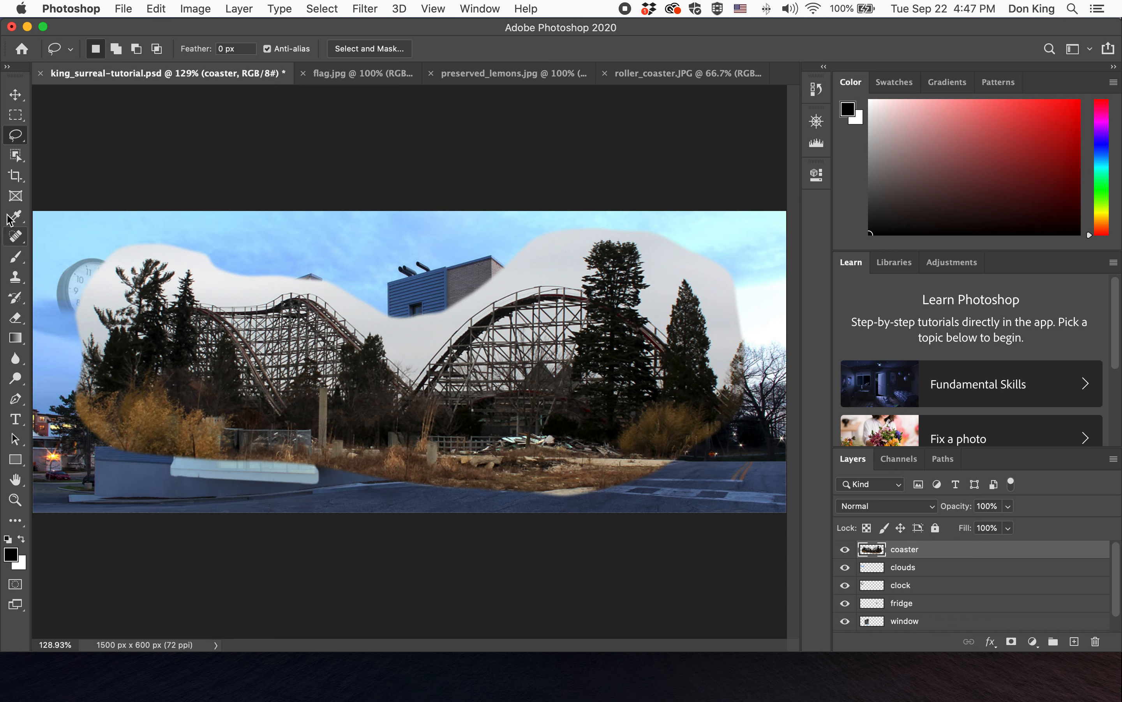
# - Switch to the Background Eraser Tool and set its brush size to 193 px
pyautogui.click(17, 319)
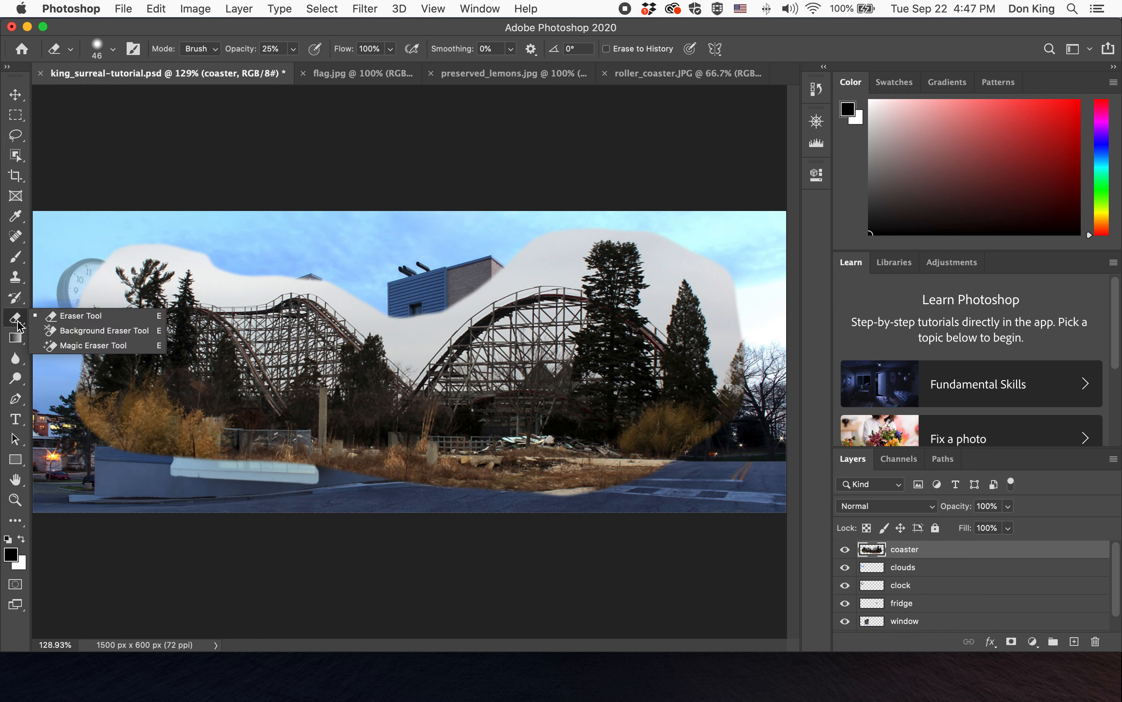
pyautogui.click(64, 332)
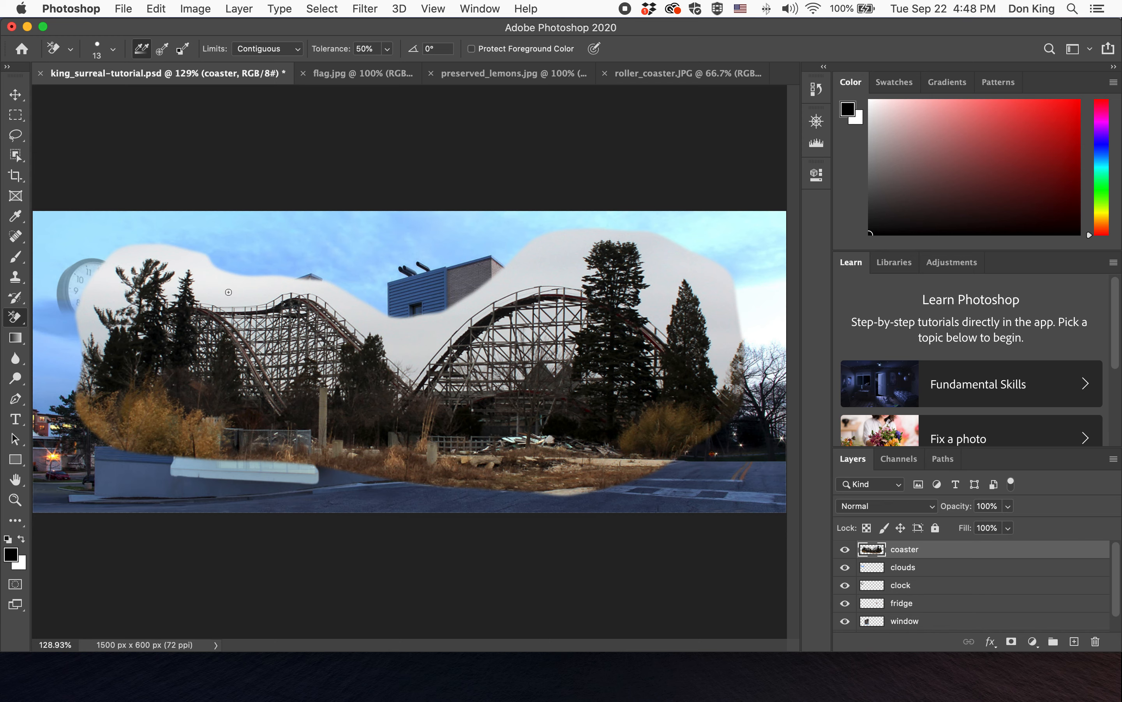
pyautogui.click(113, 48)
pyautogui.moveTo(127, 85); pyautogui.dragTo(118, 93)
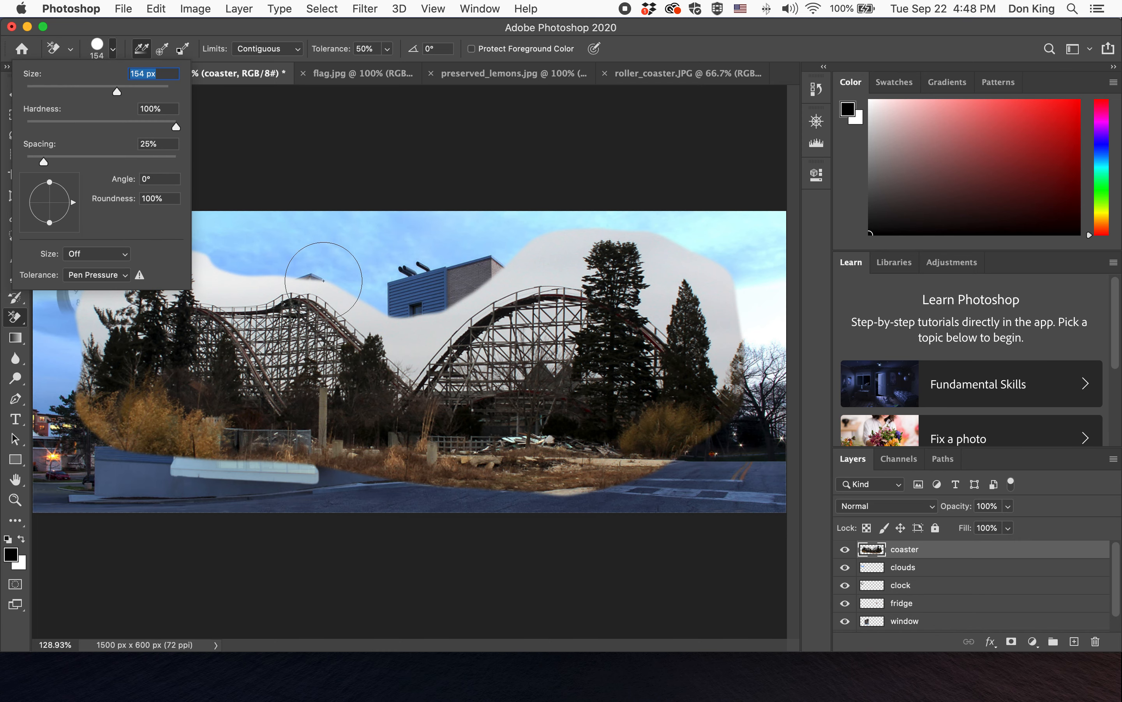
pyautogui.moveTo(119, 90); pyautogui.dragTo(132, 93)
pyautogui.click(186, 31)
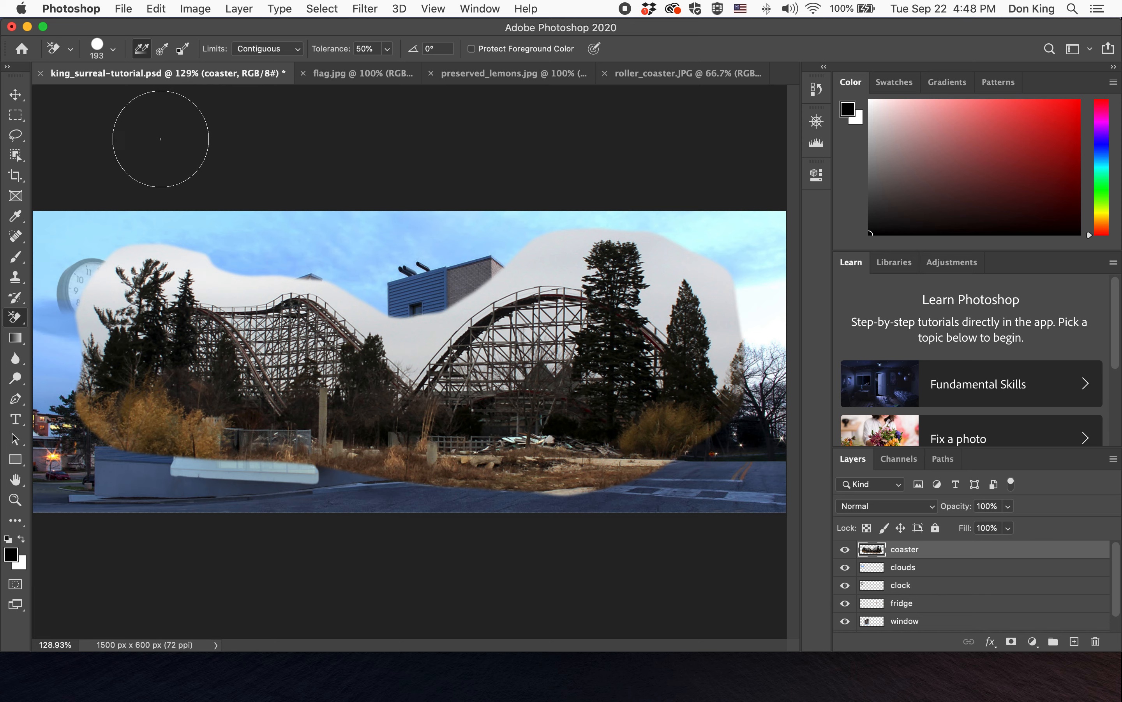
# - Set sampling to Once and erase the gray sky behind the coaster's right hill
pyautogui.click(162, 52)
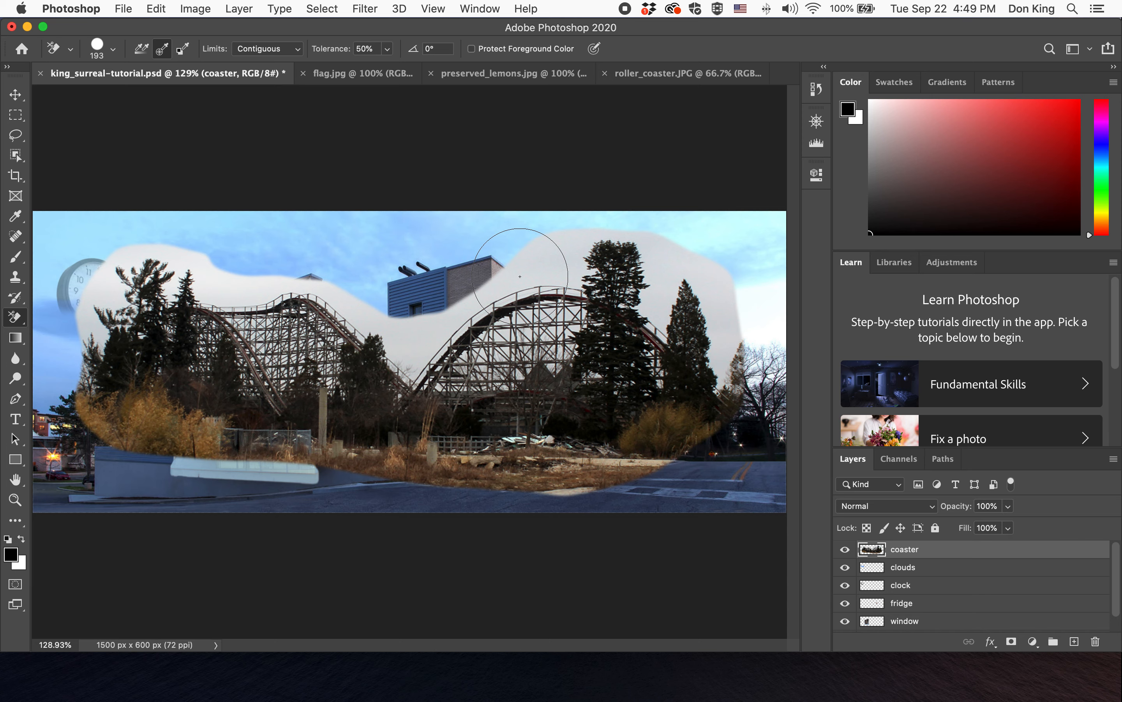
pyautogui.click(520, 275)
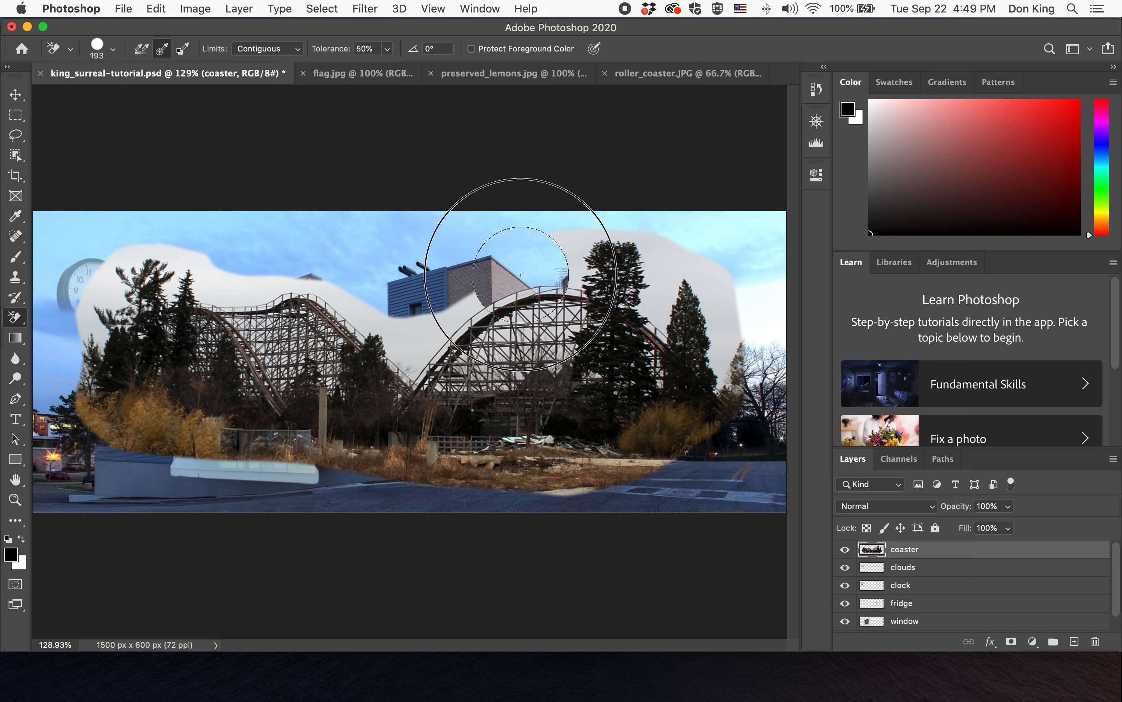
pyautogui.moveTo(521, 275)
pyautogui.mouseDown()
pyautogui.moveTo(465, 283)
pyautogui.moveTo(472, 298)
pyautogui.moveTo(418, 288)
pyautogui.moveTo(425, 334)
pyautogui.mouseUp()
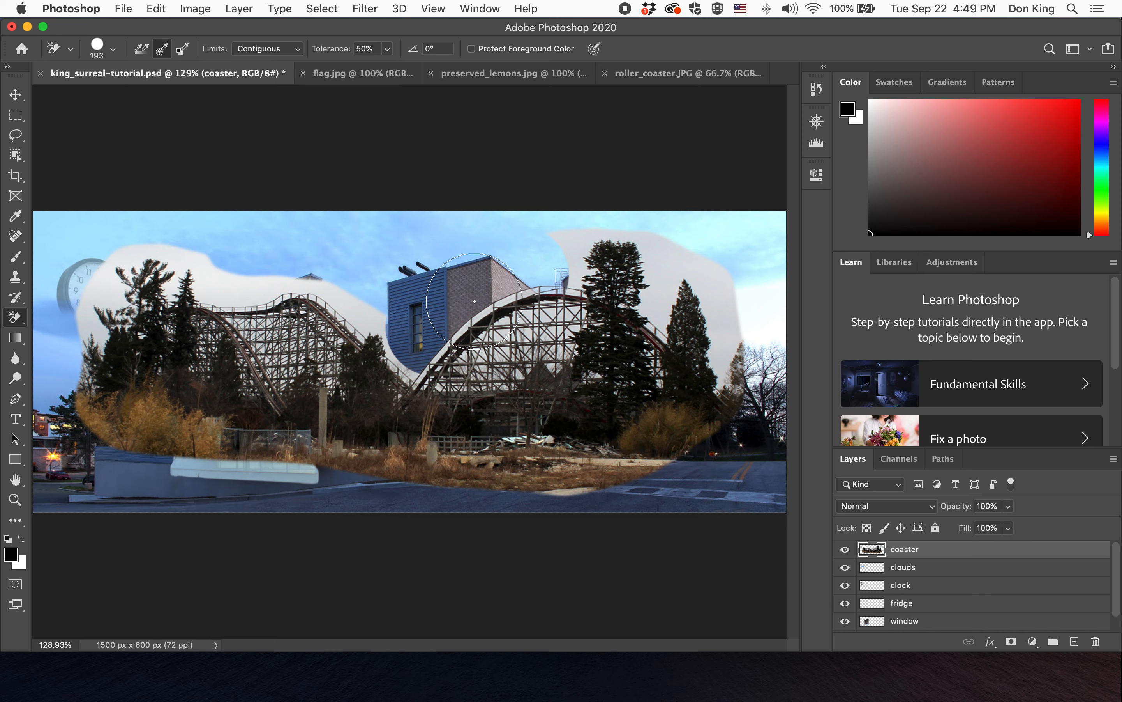
# - Set the Background Eraser's limits to Discontiguous
pyautogui.click(284, 48)
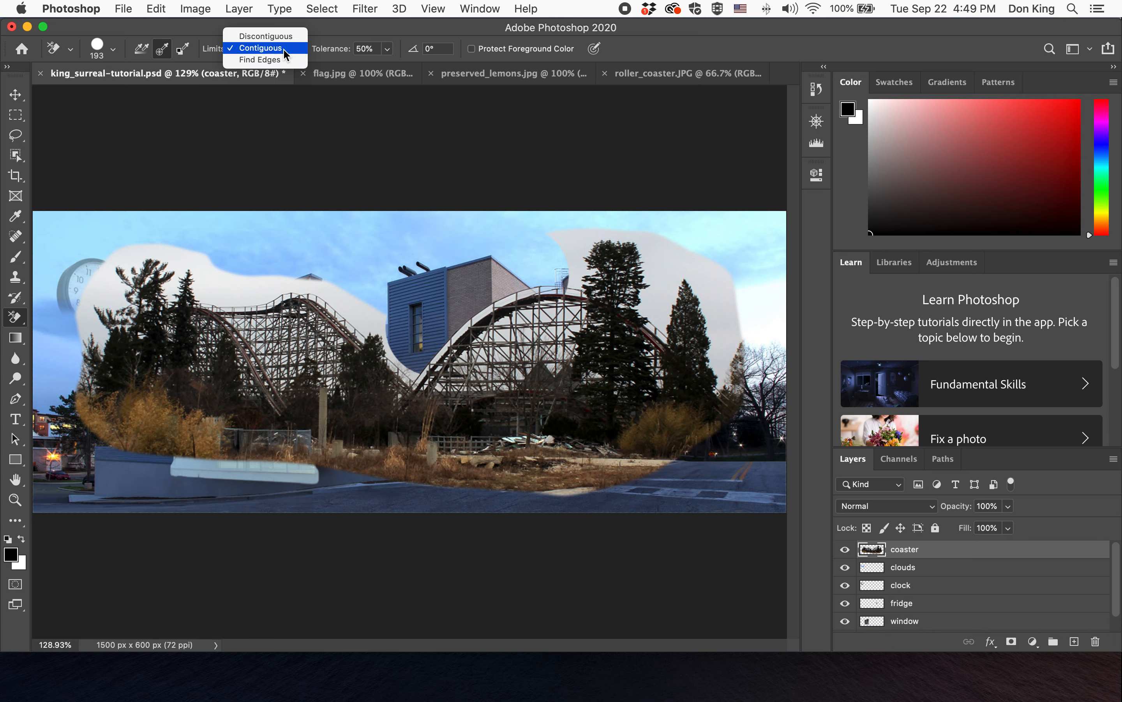
pyautogui.click(280, 39)
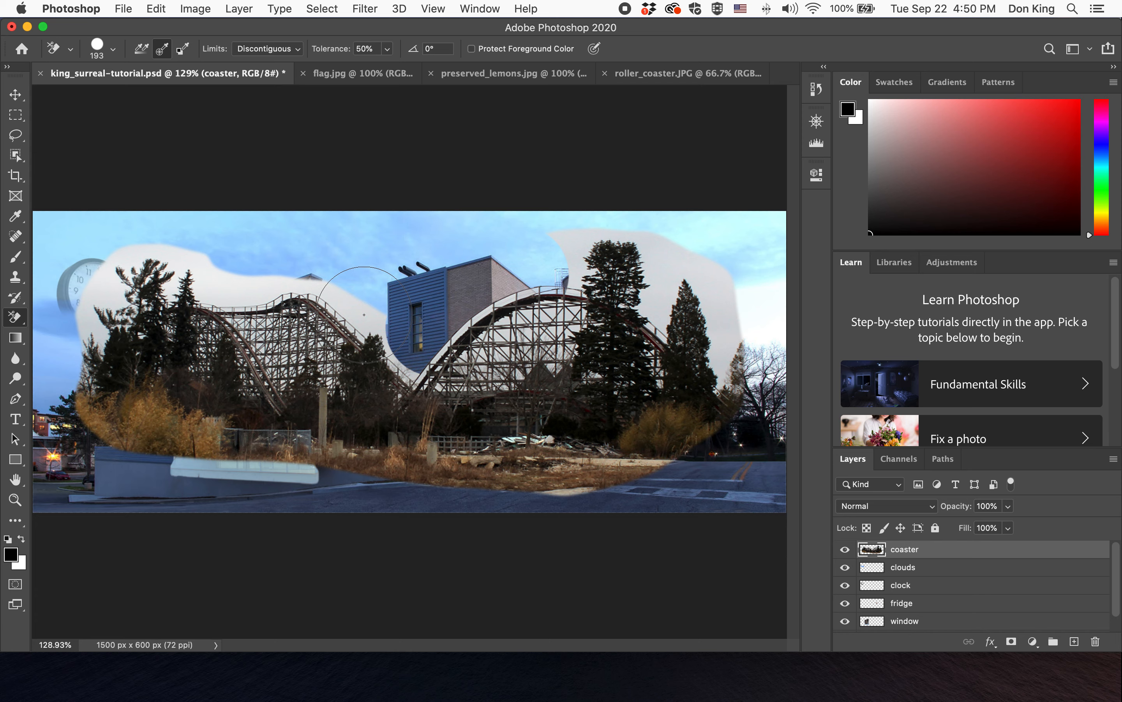
# - Erase the remaining gray sky along the coaster's right side with the Background Eraser
pyautogui.moveTo(364, 314)
pyautogui.mouseDown()
pyautogui.moveTo(253, 289)
pyautogui.moveTo(203, 291)
pyautogui.moveTo(190, 336)
pyautogui.moveTo(231, 391)
pyautogui.moveTo(276, 373)
pyautogui.moveTo(716, 377)
pyautogui.moveTo(688, 277)
pyautogui.moveTo(597, 237)
pyautogui.moveTo(512, 280)
pyautogui.moveTo(600, 328)
pyautogui.moveTo(686, 323)
pyautogui.moveTo(533, 282)
pyautogui.moveTo(408, 344)
pyautogui.moveTo(281, 324)
pyautogui.moveTo(94, 263)
pyautogui.moveTo(92, 375)
pyautogui.moveTo(241, 371)
pyautogui.moveTo(166, 394)
pyautogui.moveTo(378, 414)
pyautogui.moveTo(403, 370)
pyautogui.moveTo(225, 403)
pyautogui.moveTo(317, 426)
pyautogui.moveTo(699, 467)
pyautogui.moveTo(713, 384)
pyautogui.moveTo(654, 320)
pyautogui.moveTo(450, 374)
pyautogui.moveTo(455, 431)
pyautogui.moveTo(608, 457)
pyautogui.mouseUp()
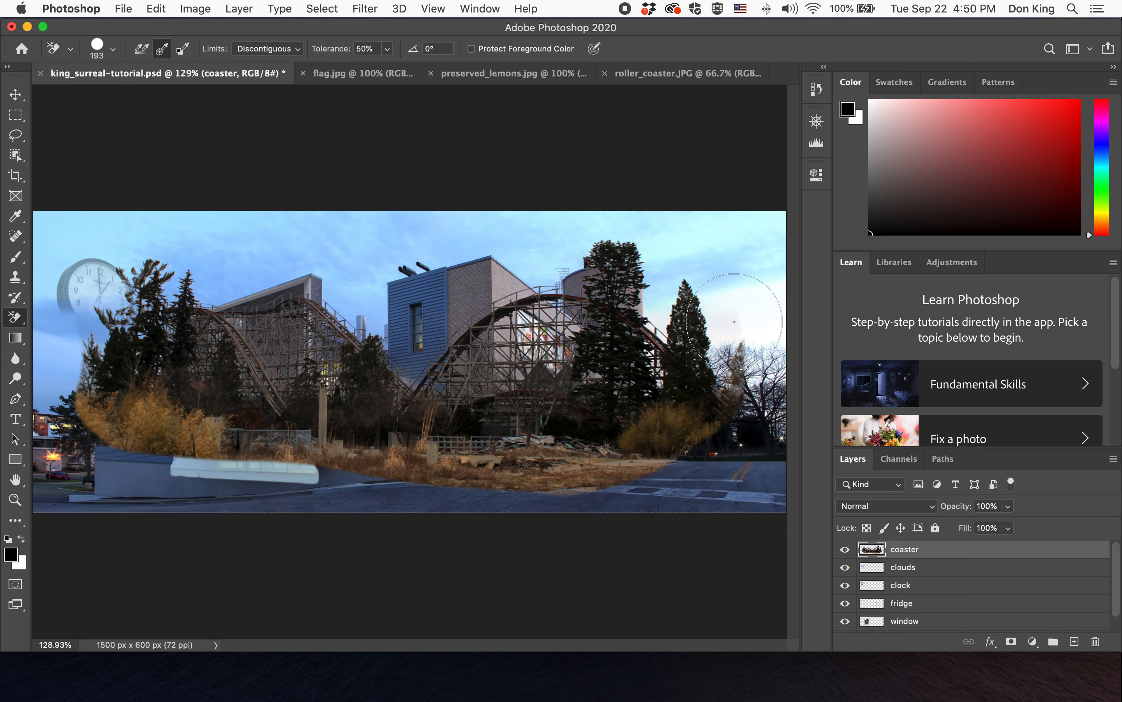
pyautogui.click(15, 95)
pyautogui.moveTo(188, 395); pyautogui.dragTo(240, 382)
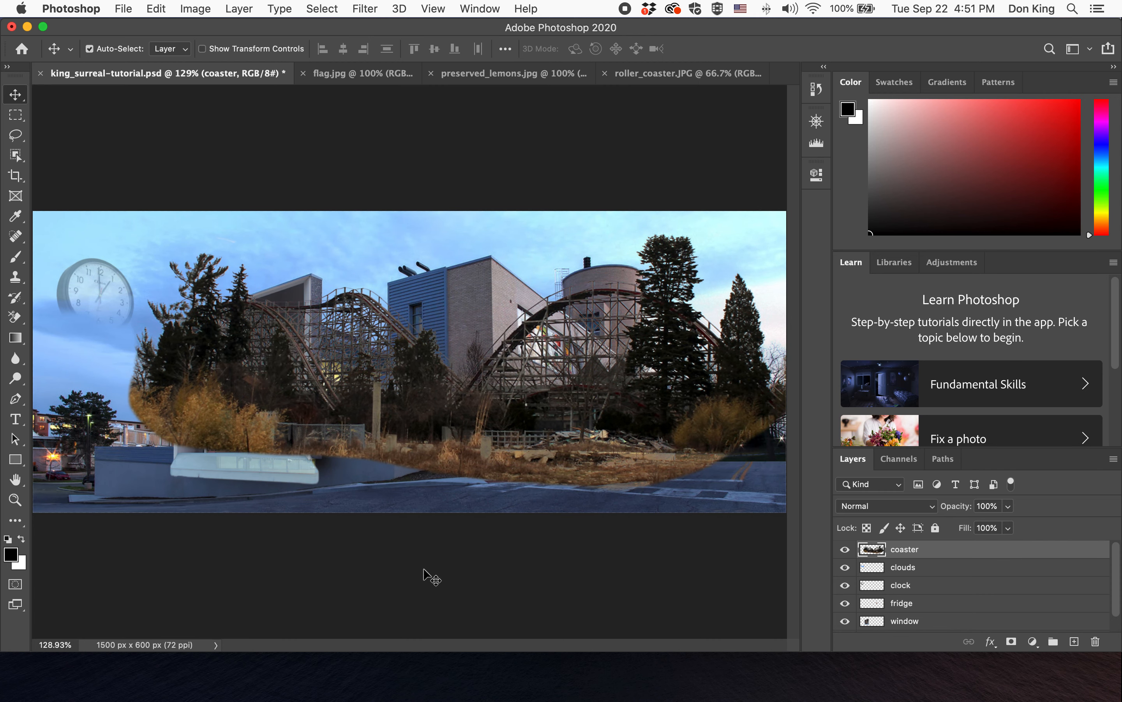
pyautogui.moveTo(598, 417); pyautogui.dragTo(541, 410)
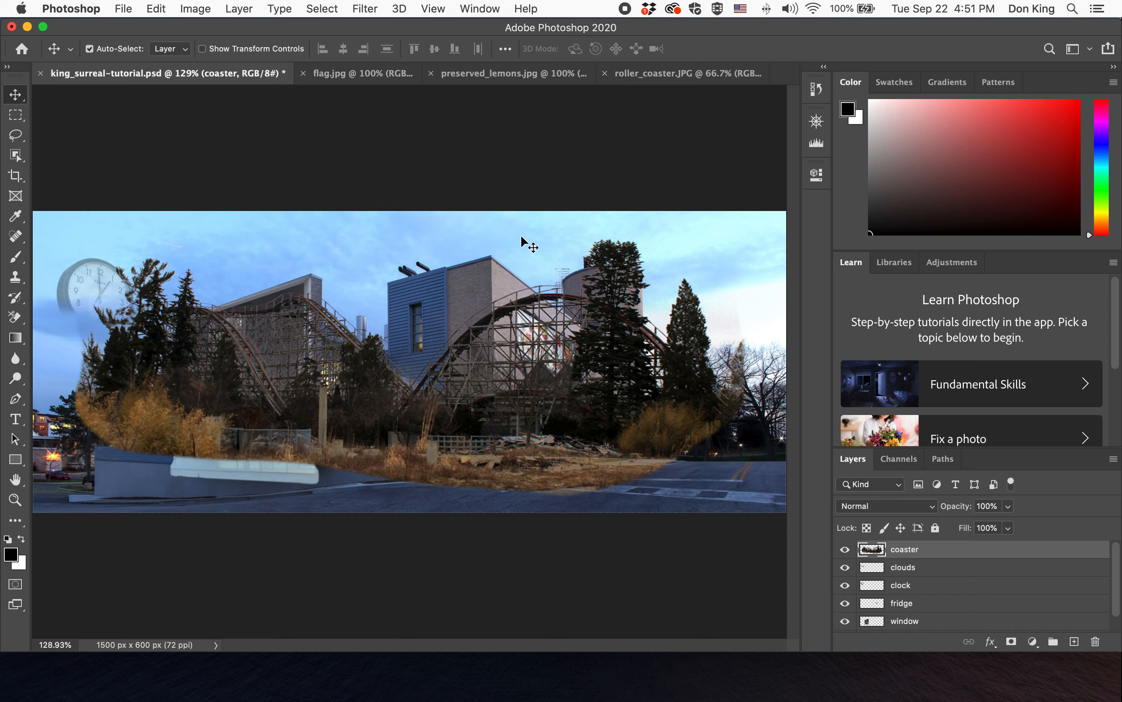
# - Free-transform the coaster layer down to 44.13% and place it at the lower left beside the building
pyautogui.press('super+t')
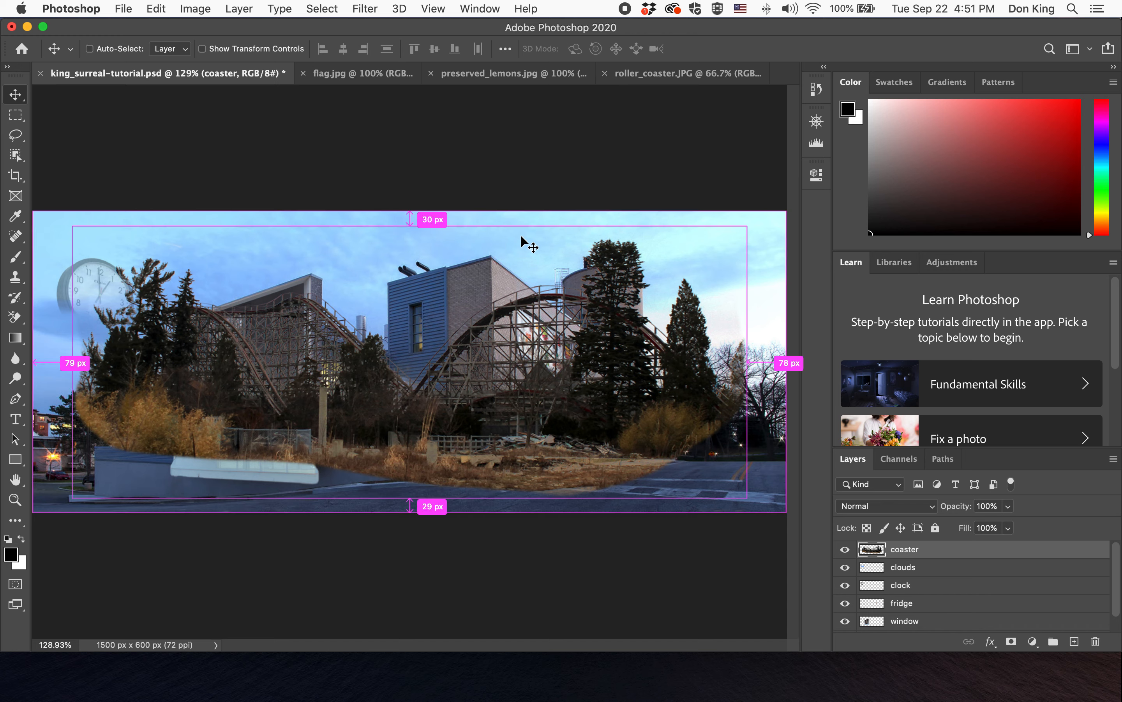
pyautogui.moveTo(742, 229); pyautogui.dragTo(369, 378)
pyautogui.moveTo(310, 431); pyautogui.dragTo(195, 416)
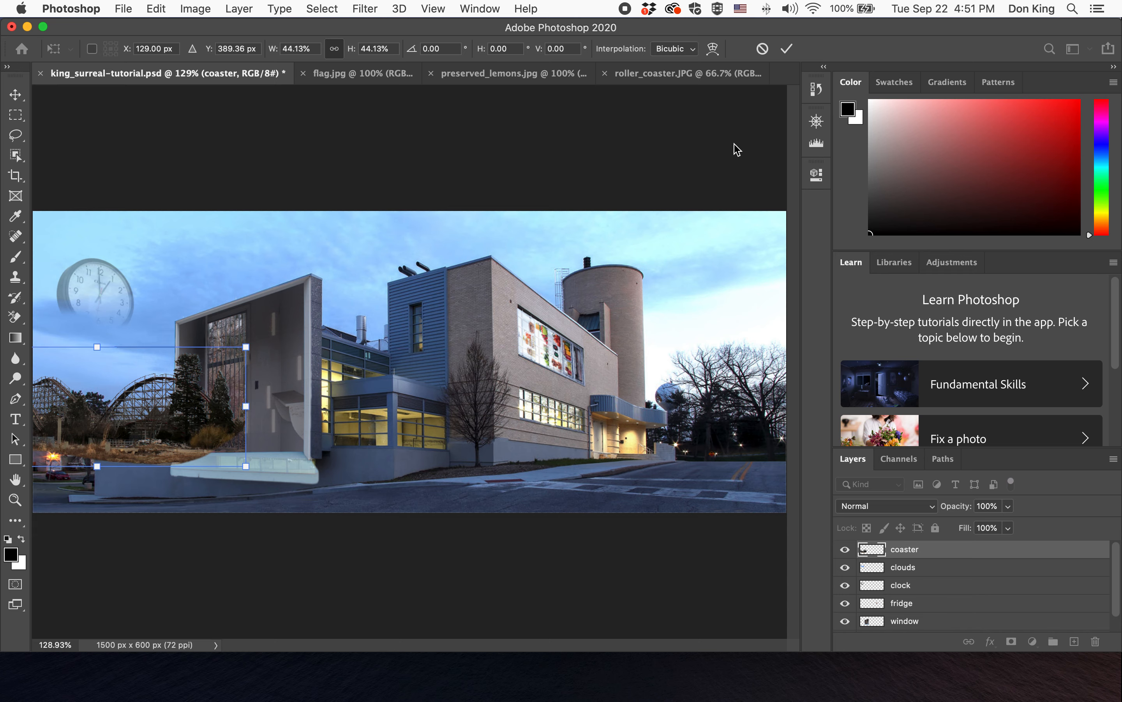
pyautogui.click(786, 49)
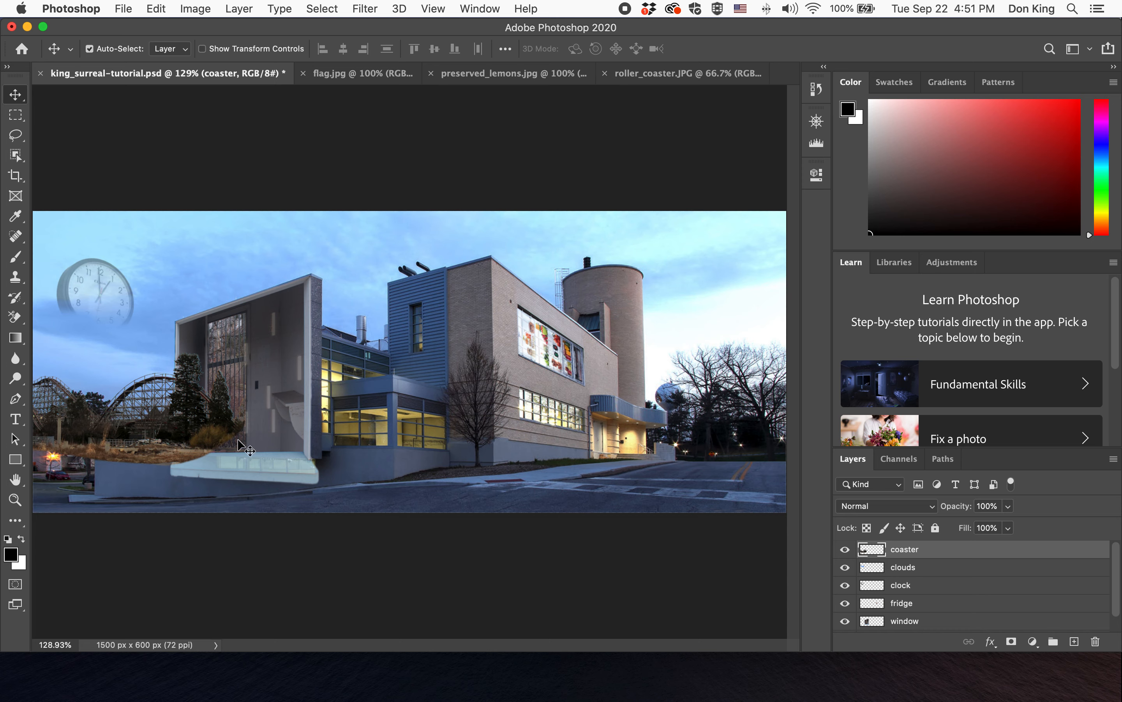
# - Move the coaster layer down the layer stack to sit just above the Background
pyautogui.moveTo(930, 554); pyautogui.dragTo(930, 624)
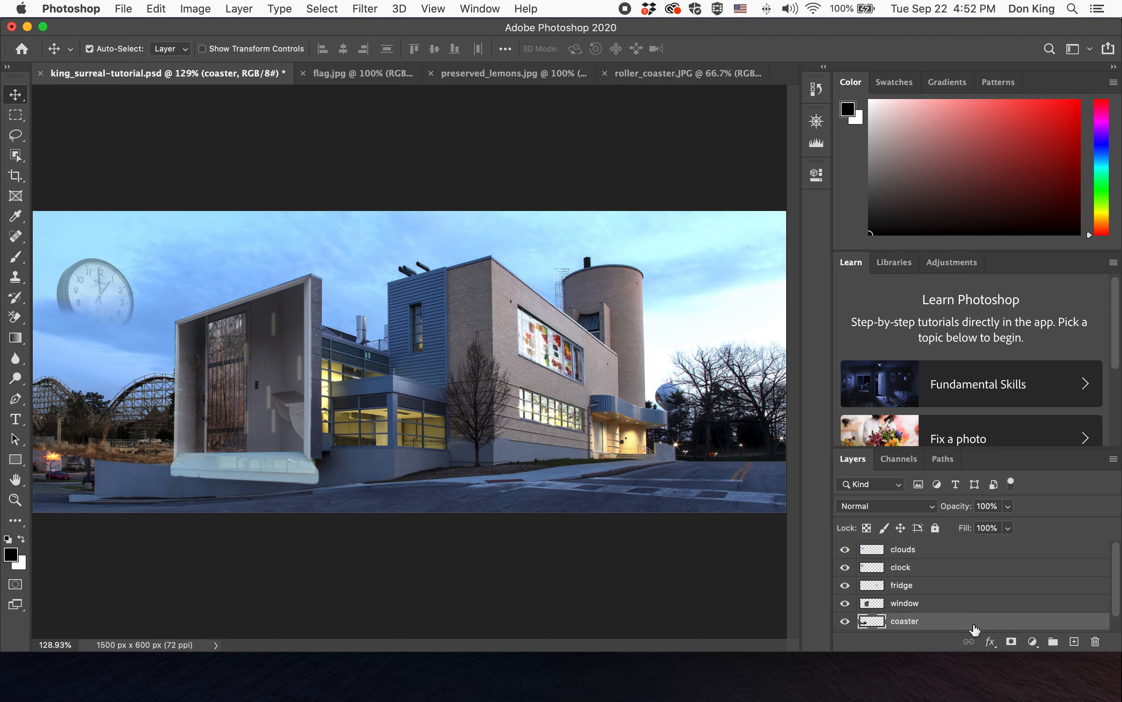
pyautogui.scroll(-1, 942, 617)
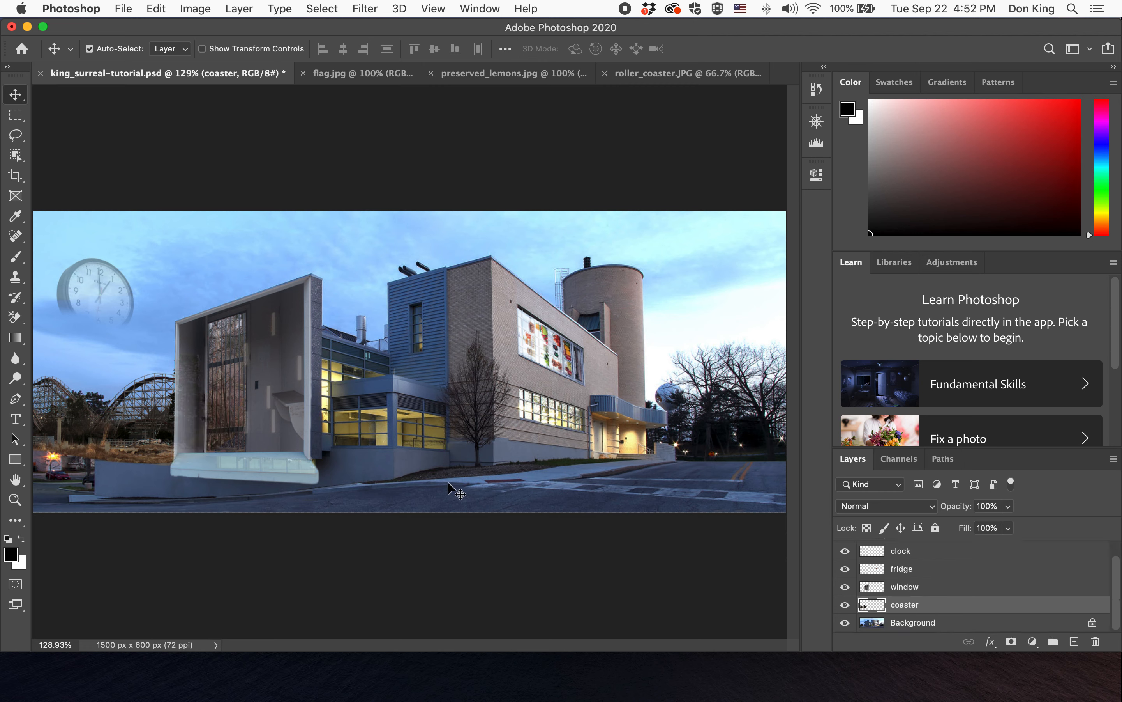
# - Hide the window and coaster layers to inspect the background behind the coaster area at 426% zoom
pyautogui.click(815, 122)
pyautogui.moveTo(735, 215); pyautogui.dragTo(639, 186)
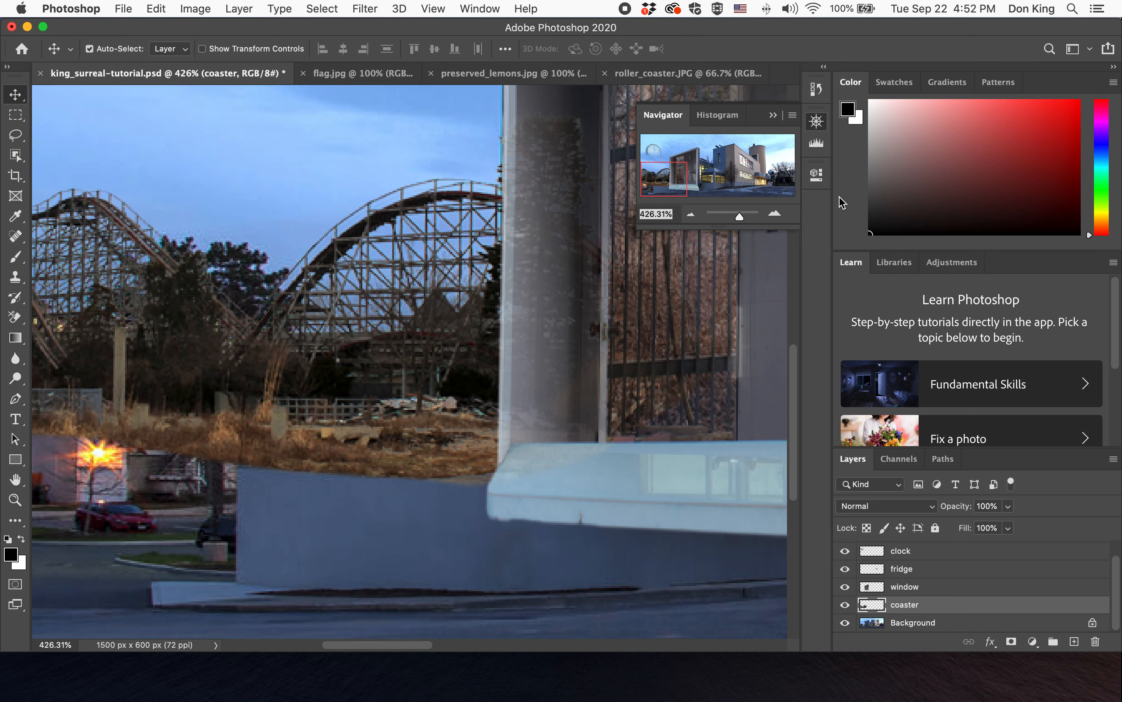
pyautogui.click(818, 123)
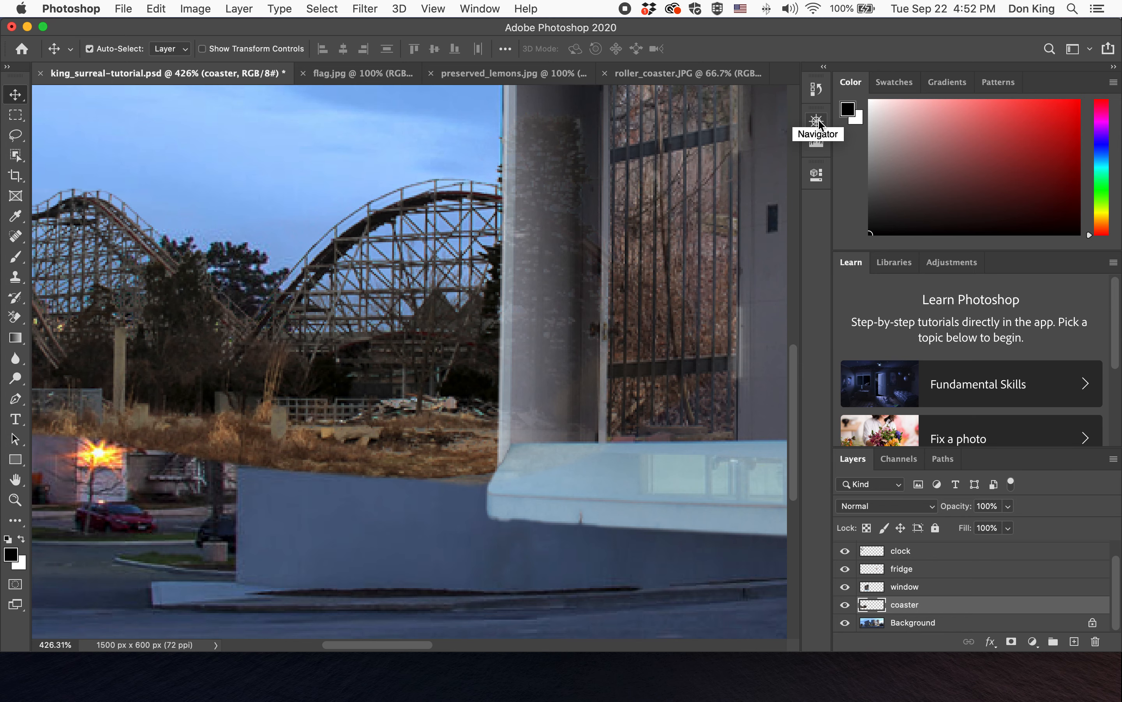
pyautogui.scroll(-1, 756, 300)
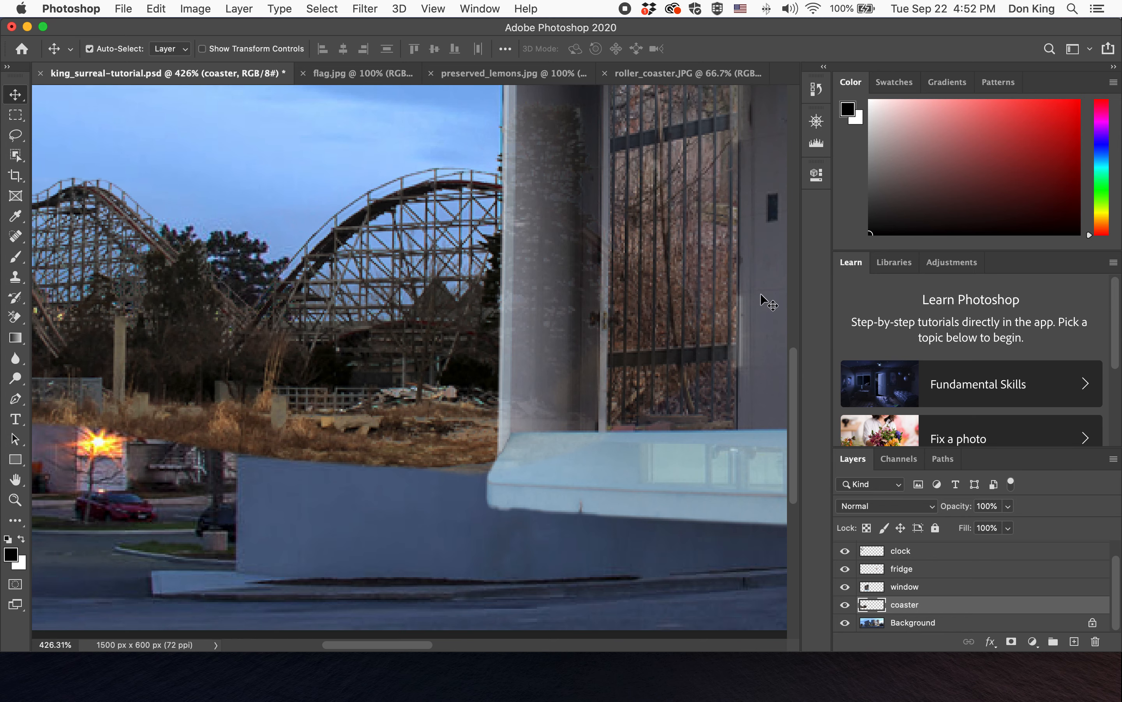
pyautogui.click(845, 587)
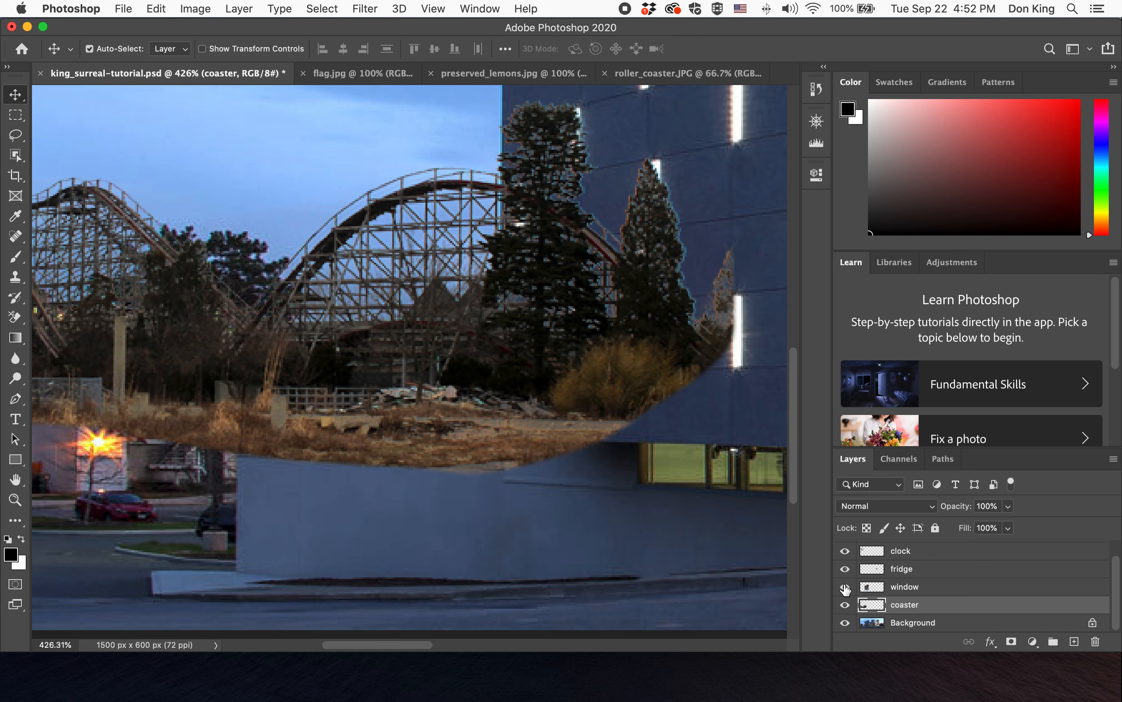
pyautogui.click(845, 587)
pyautogui.click(845, 587)
pyautogui.click(845, 605)
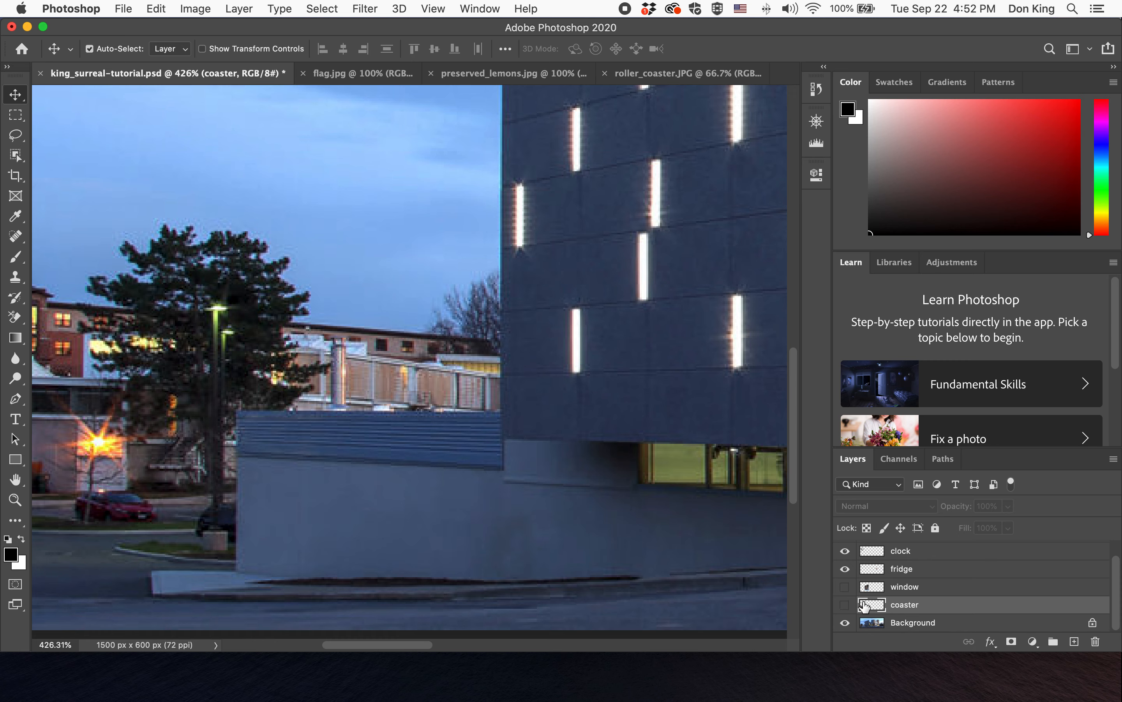
pyautogui.click(844, 604)
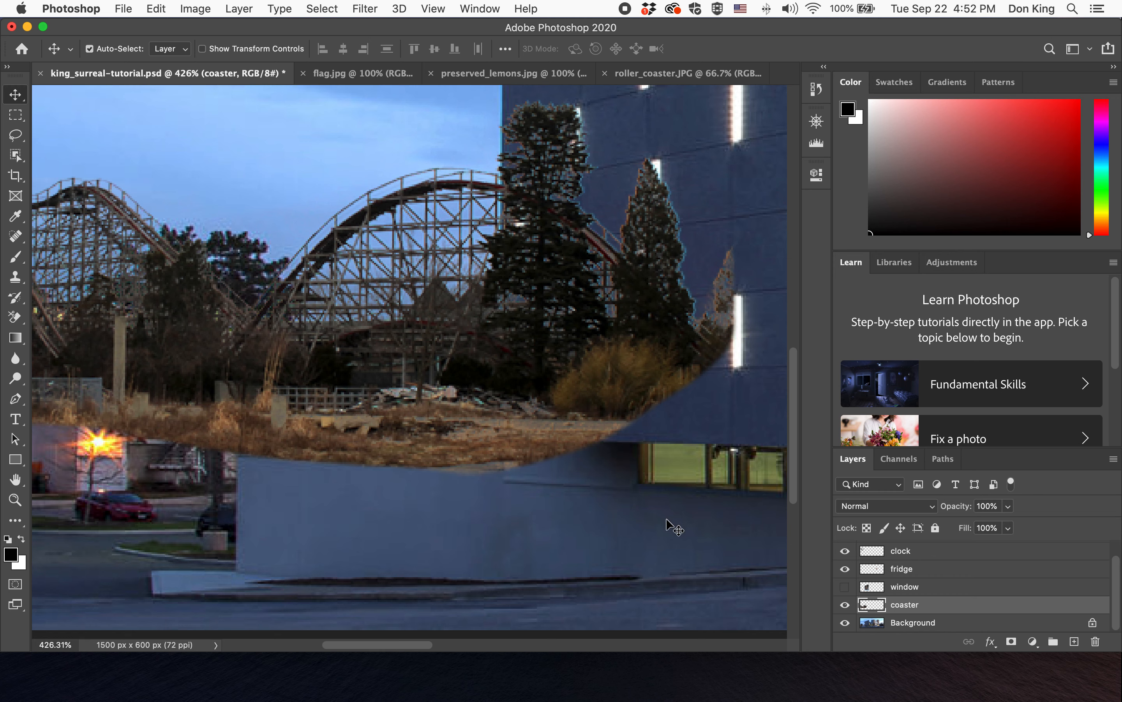
pyautogui.click(844, 604)
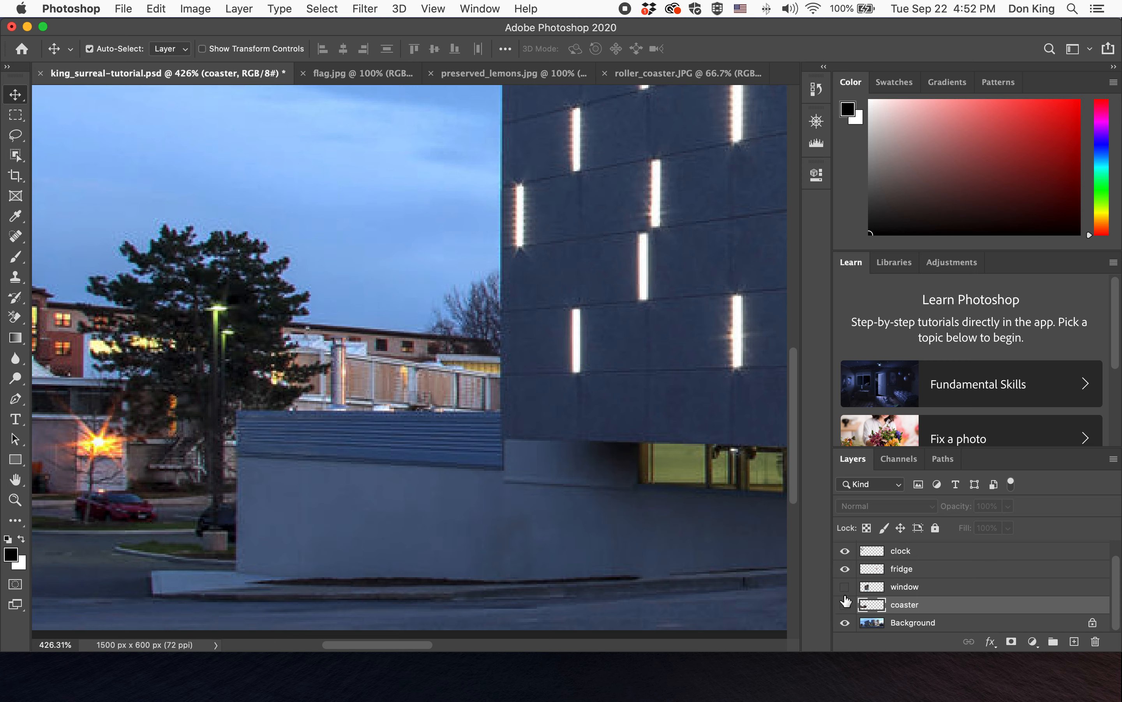
# - Select the tree and adjoining buildings on the Background layer with the Quick Selection Tool at size 20
pyautogui.click(918, 624)
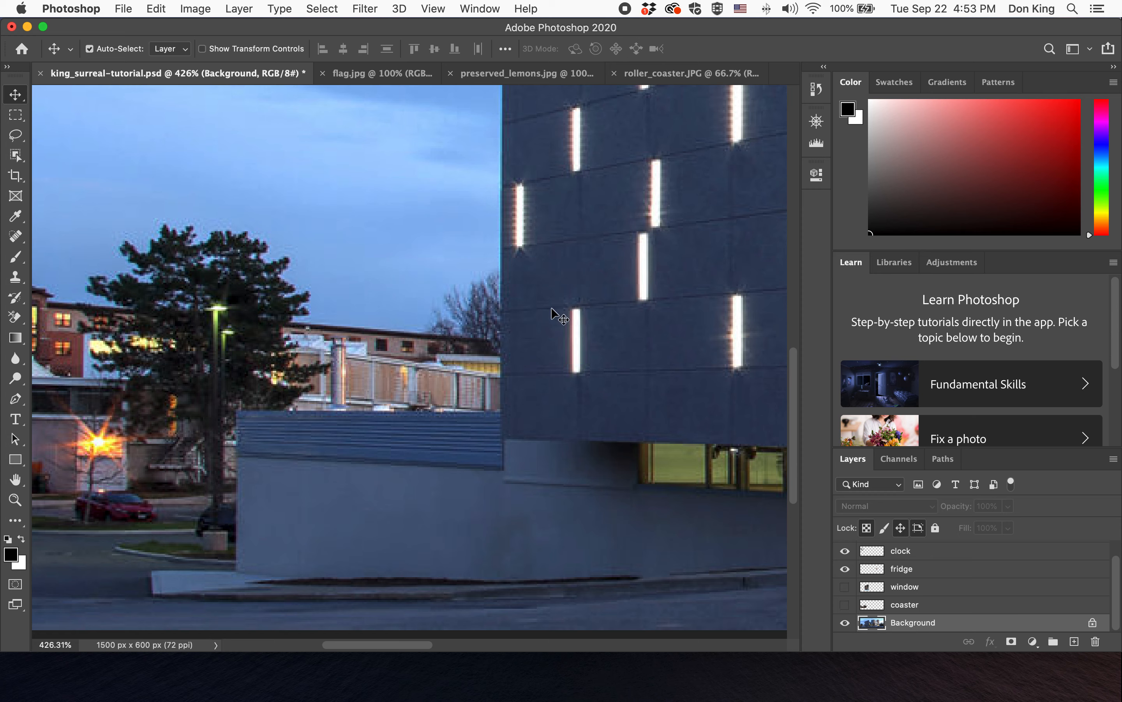
pyautogui.click(16, 155)
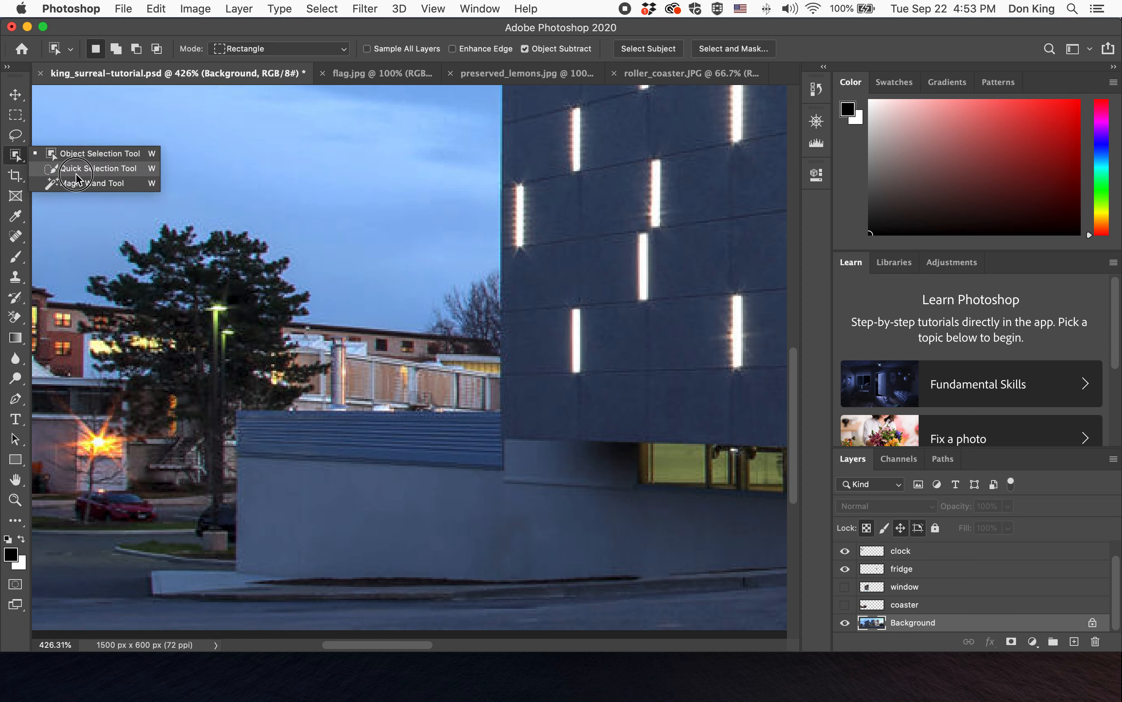
pyautogui.click(78, 170)
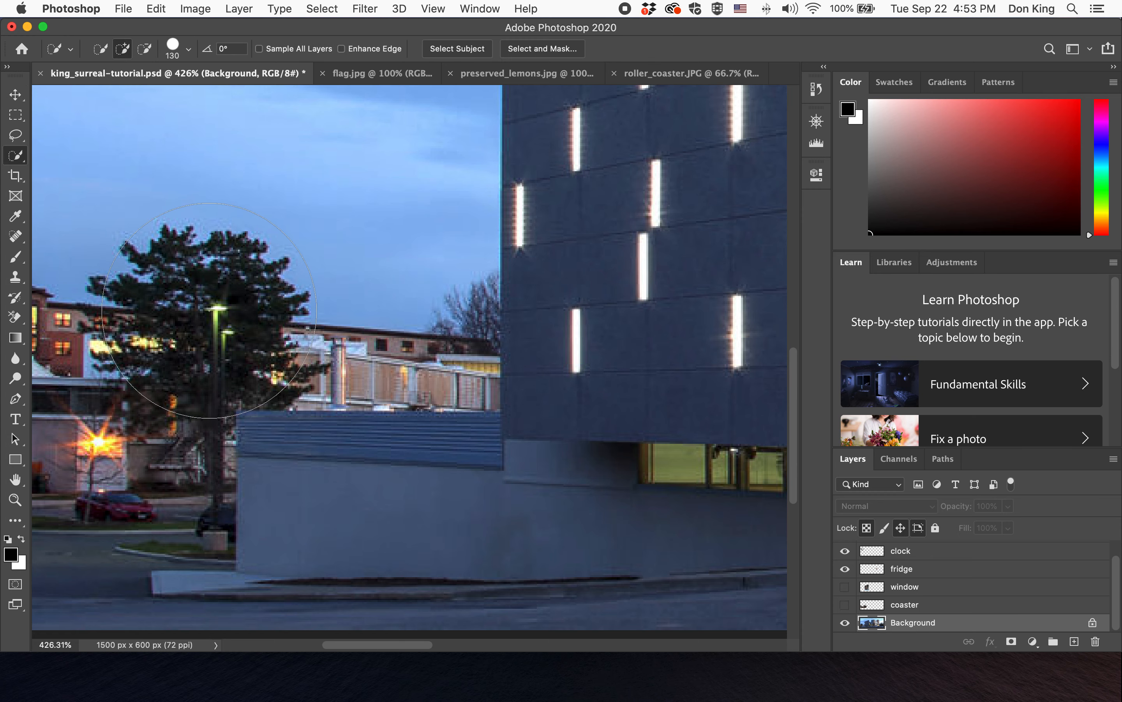
pyautogui.click(188, 48)
pyautogui.click(114, 88)
pyautogui.moveTo(200, 319)
pyautogui.mouseDown()
pyautogui.moveTo(192, 287)
pyautogui.moveTo(227, 318)
pyautogui.mouseUp()
pyautogui.moveTo(373, 371)
pyautogui.mouseDown()
pyautogui.moveTo(287, 372)
pyautogui.moveTo(446, 361)
pyautogui.moveTo(414, 369)
pyautogui.moveTo(497, 388)
pyautogui.moveTo(475, 392)
pyautogui.moveTo(545, 383)
pyautogui.mouseUp()
pyautogui.moveTo(562, 175)
pyautogui.mouseDown()
pyautogui.moveTo(591, 306)
pyautogui.moveTo(594, 383)
pyautogui.mouseUp()
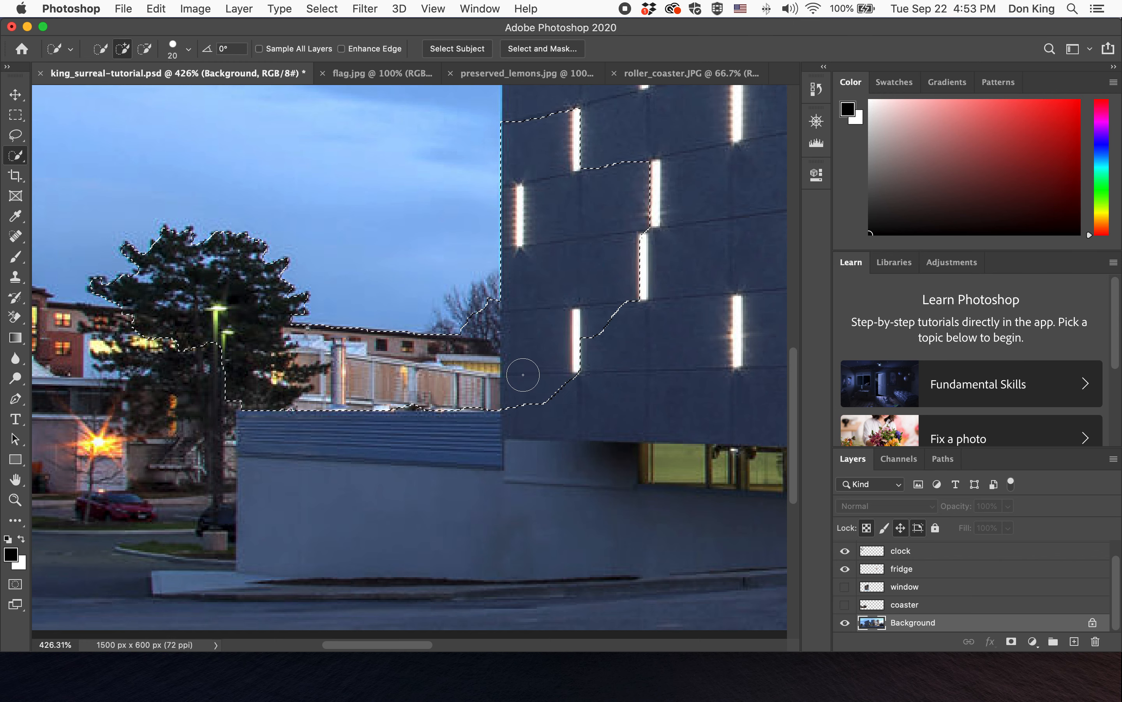
pyautogui.keyDown('alt'); pyautogui.click(481, 300); pyautogui.keyUp('alt')
pyautogui.moveTo(51, 332)
pyautogui.mouseDown()
pyautogui.moveTo(73, 332)
pyautogui.moveTo(176, 406)
pyautogui.moveTo(330, 433)
pyautogui.moveTo(123, 424)
pyautogui.moveTo(98, 405)
pyautogui.mouseUp()
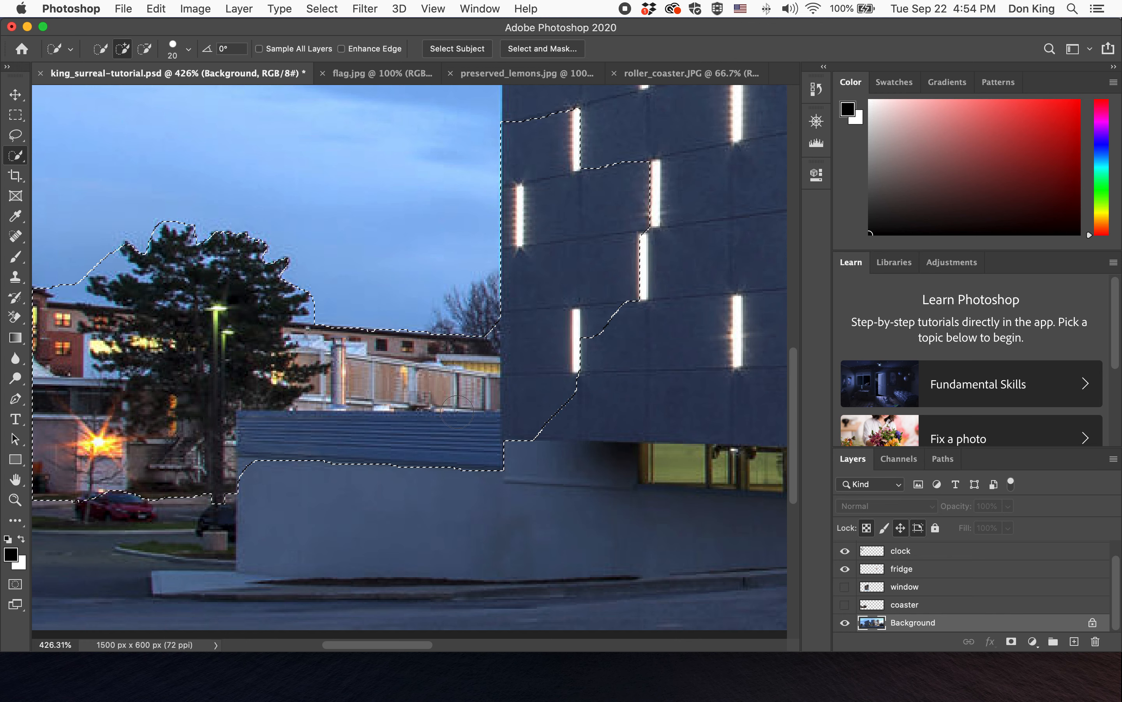
# - Copy the selection onto a new layer and rename it tree and building
pyautogui.press('super+c')
pyautogui.press('super+v')
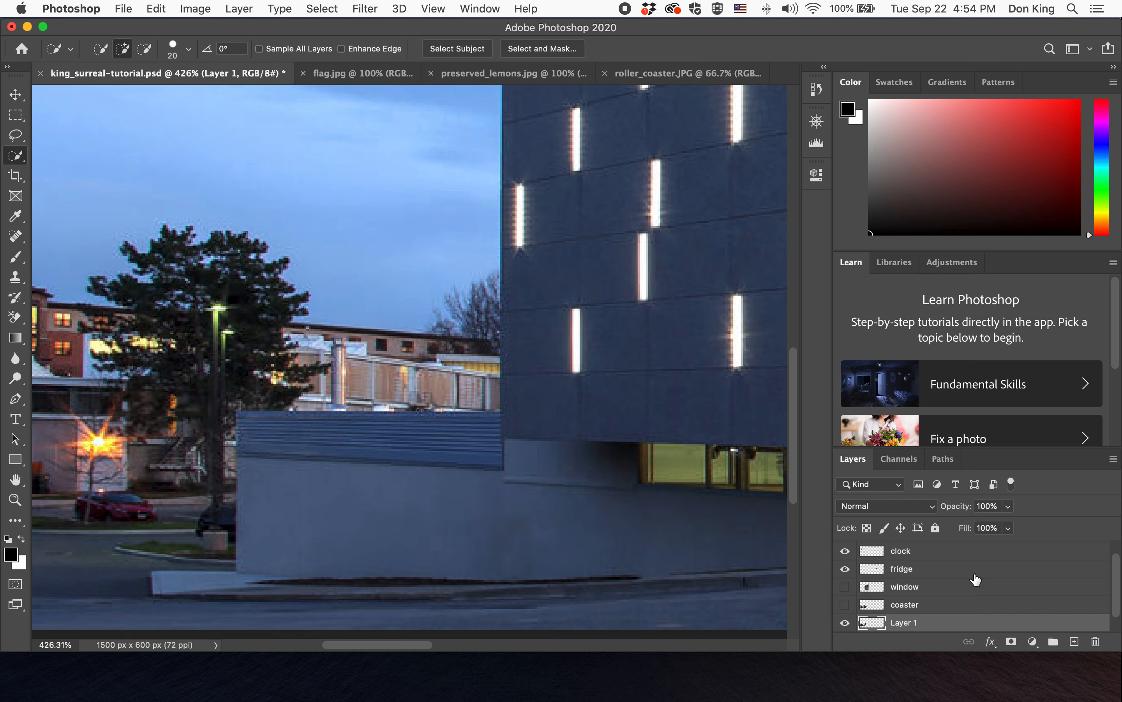
pyautogui.scroll(-1, 974, 580)
pyautogui.doubleClick(902, 608)
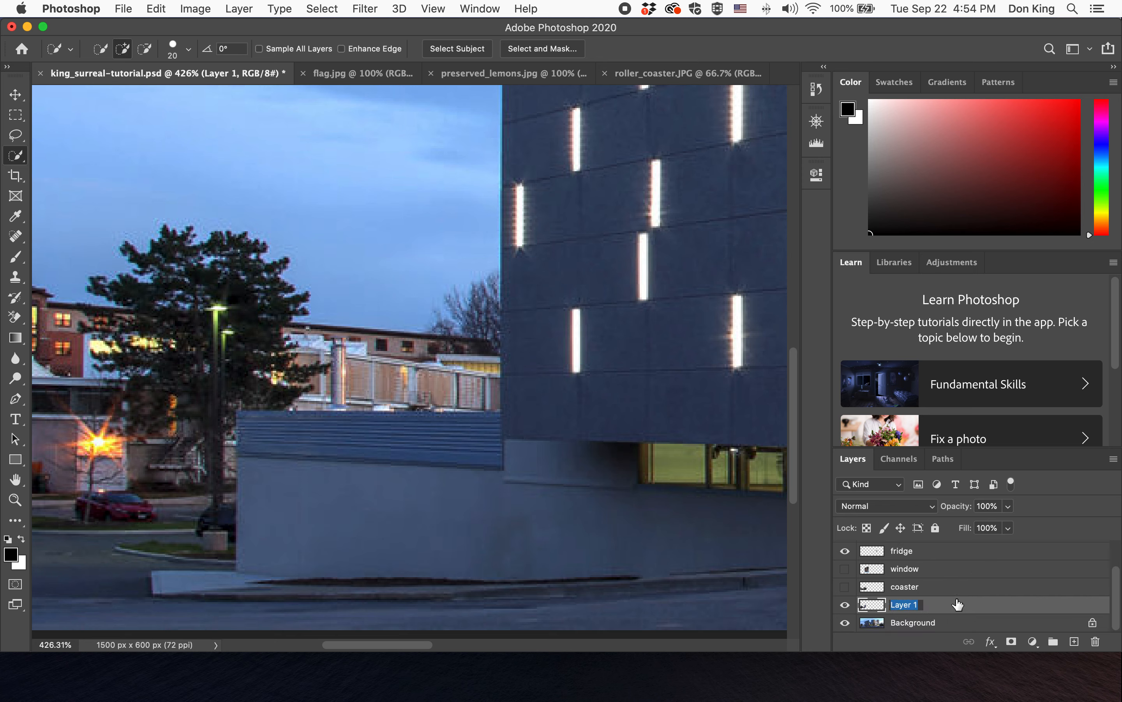
pyautogui.write('tree and building')
pyautogui.press('Return')
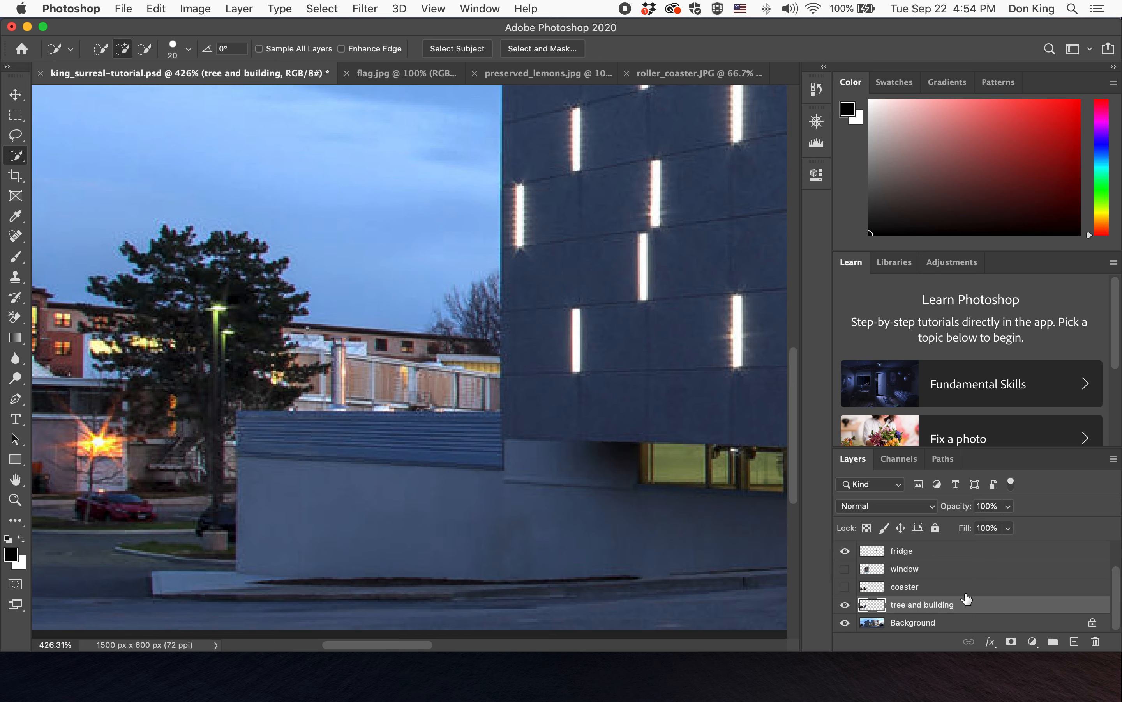
# - Show the coaster layer and move the tree and building layer above it
pyautogui.click(845, 587)
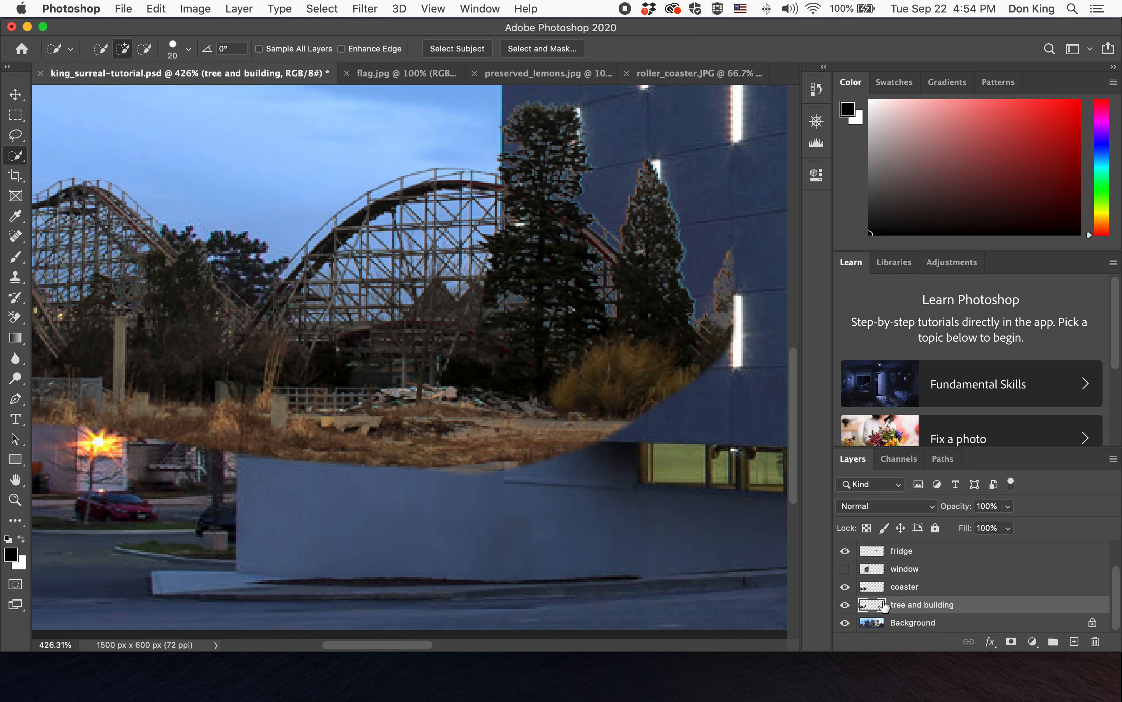
pyautogui.moveTo(914, 607); pyautogui.dragTo(919, 588)
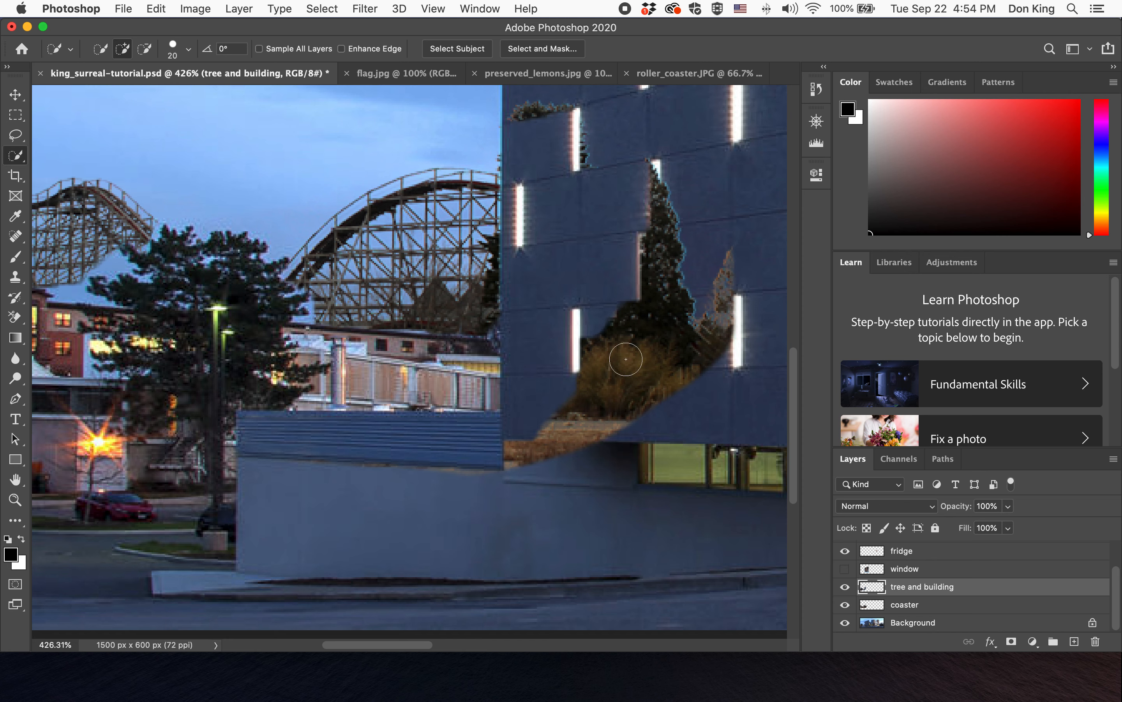
pyautogui.click(846, 587)
pyautogui.click(846, 586)
# - Select the coaster layer, switch to the Eraser Tool and set its opacity to 100%
pyautogui.click(926, 606)
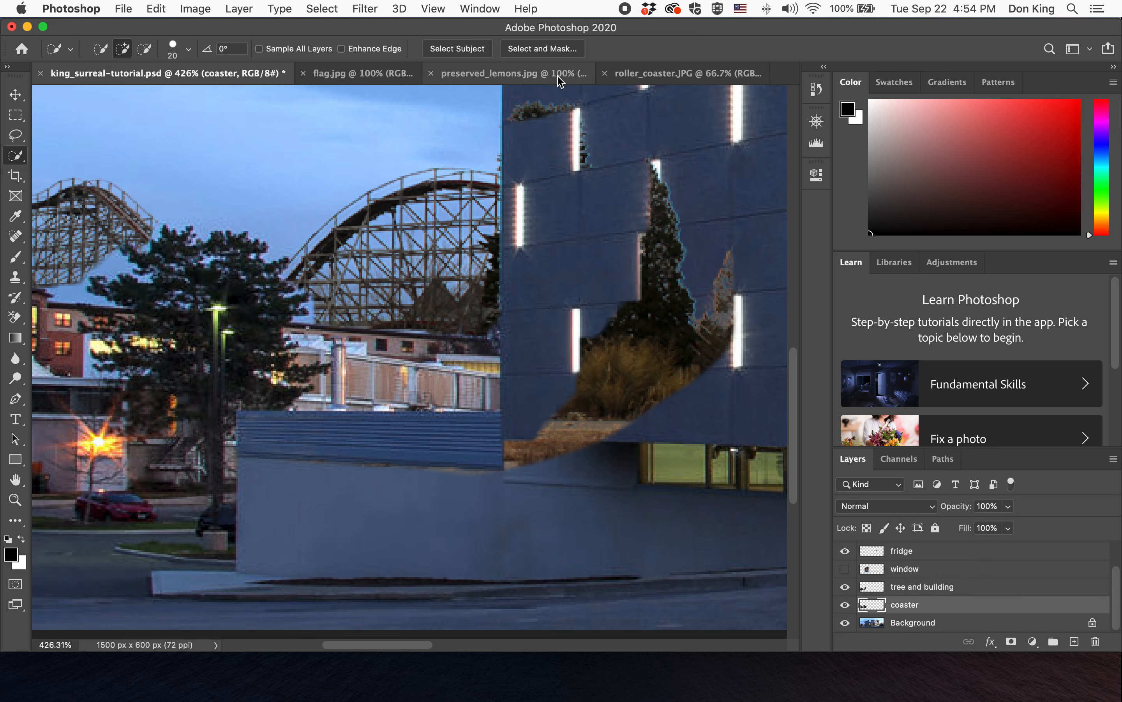
pyautogui.moveTo(15, 317); pyautogui.dragTo(62, 324)
pyautogui.click(61, 324)
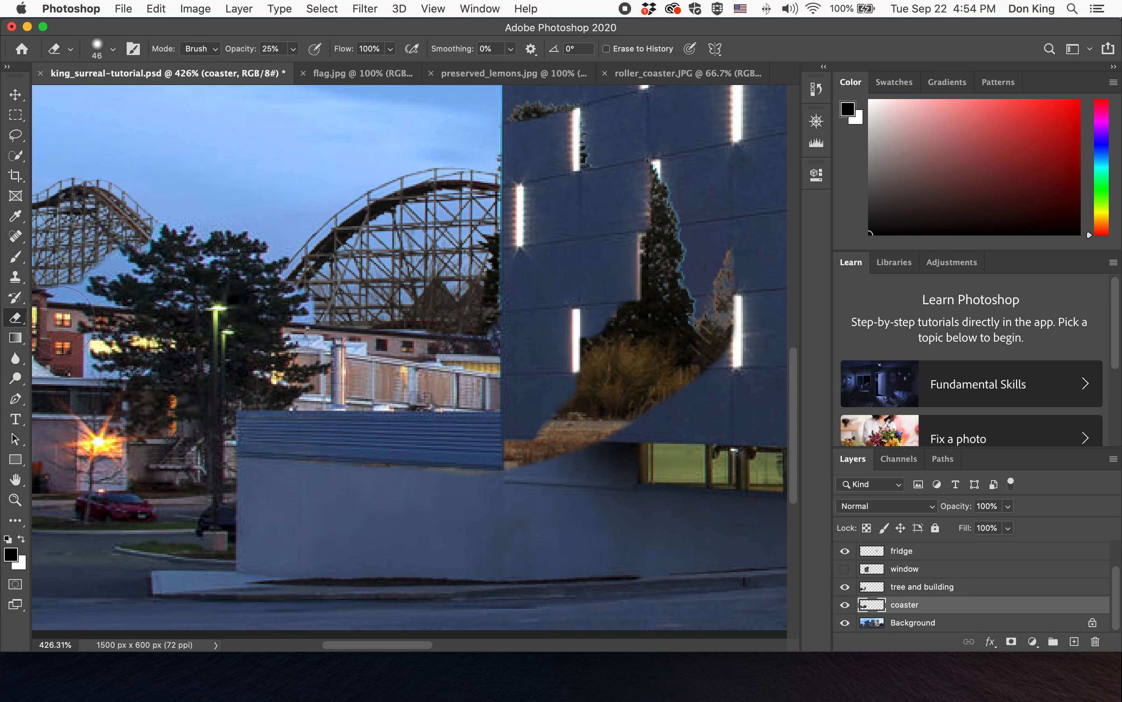
pyautogui.click(293, 49)
pyautogui.moveTo(294, 68); pyautogui.dragTo(400, 75)
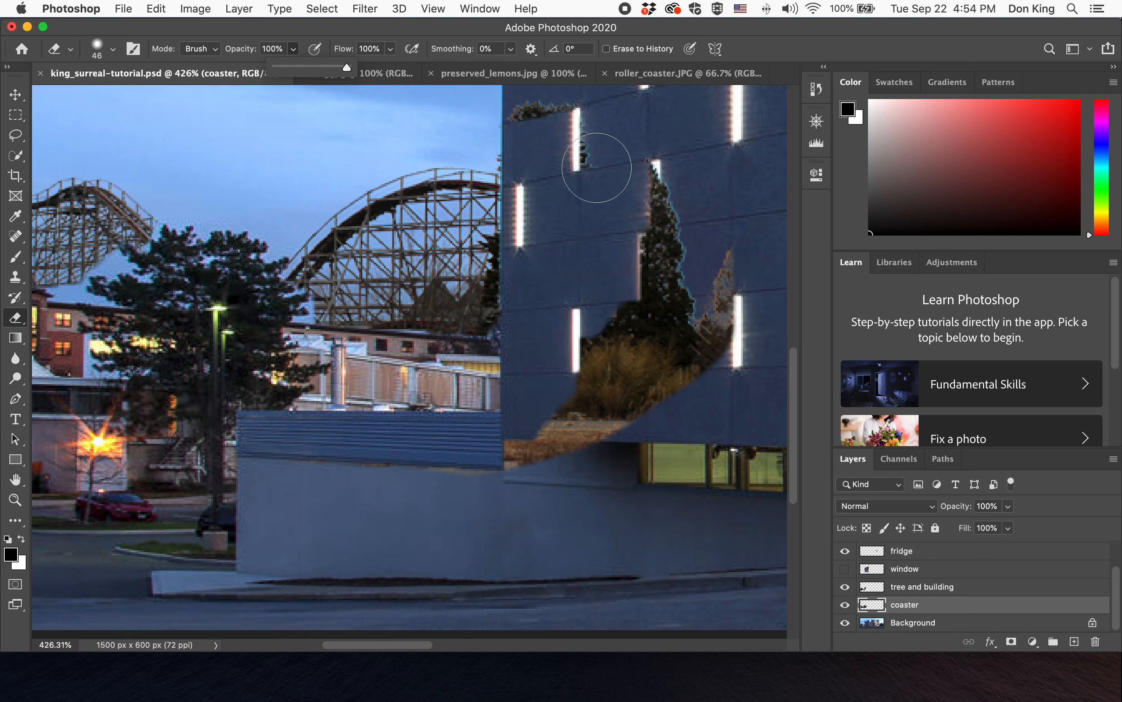
# - Erase the coaster pieces covering the building using a 46 px eraser at 100% hardness
pyautogui.click(577, 139)
pyautogui.moveTo(576, 139)
pyautogui.mouseDown()
pyautogui.moveTo(571, 112)
pyautogui.moveTo(539, 113)
pyautogui.mouseUp()
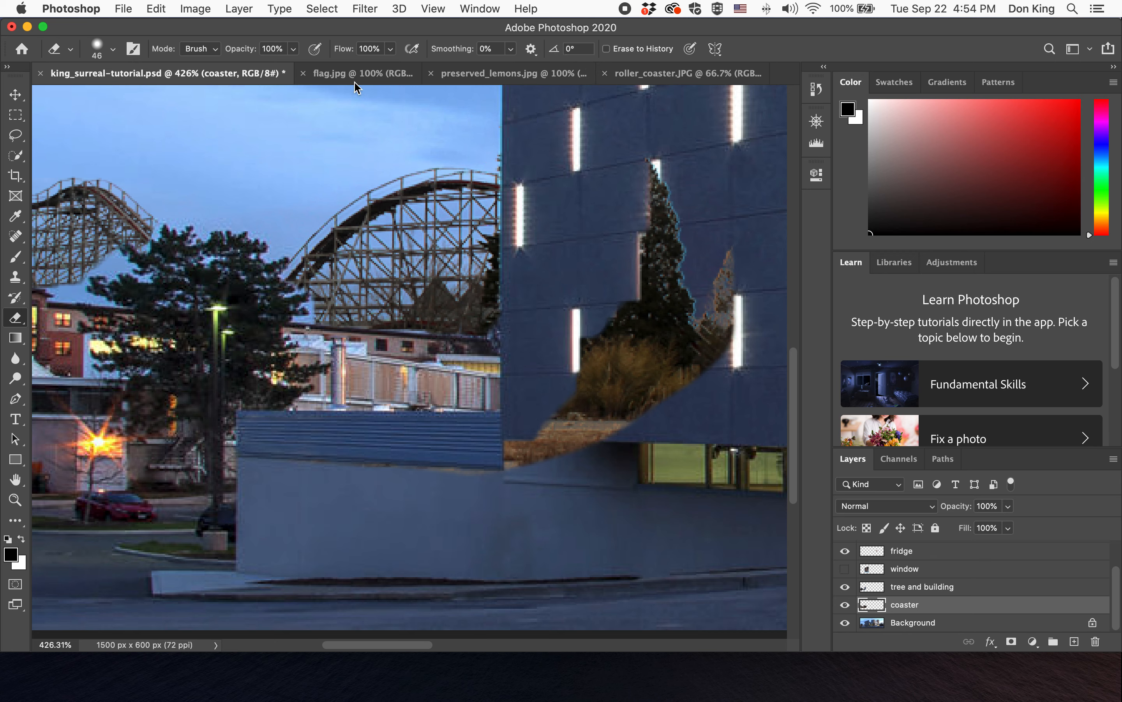
pyautogui.click(100, 56)
pyautogui.moveTo(114, 133); pyautogui.dragTo(209, 134)
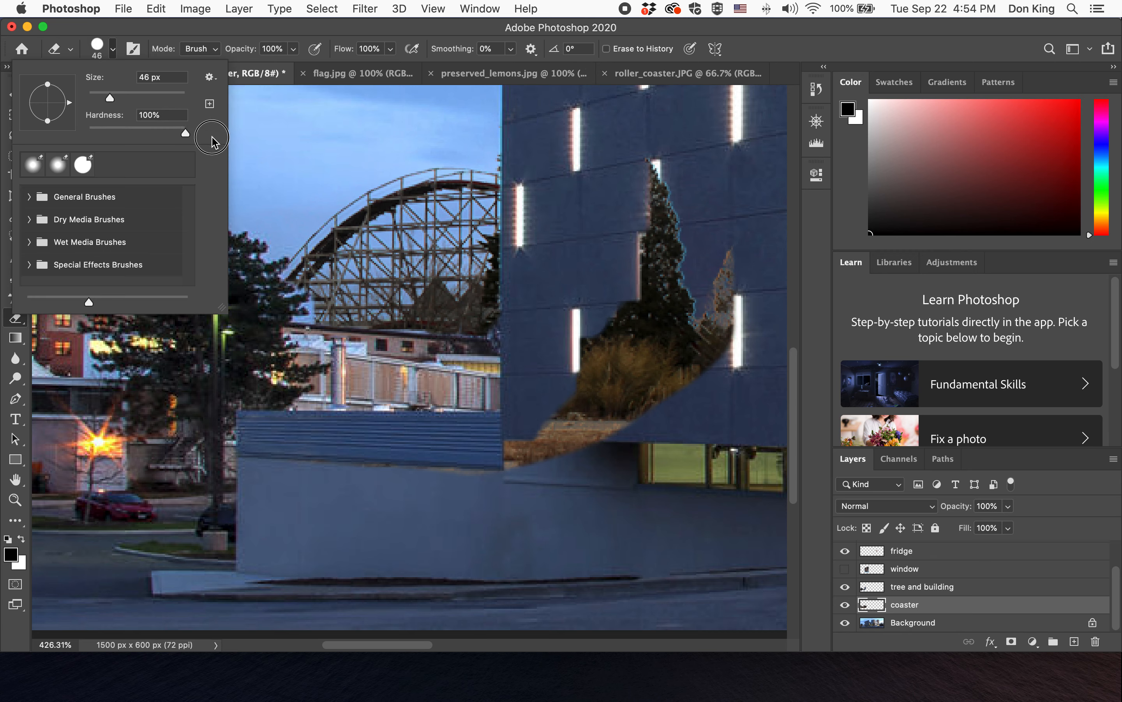
pyautogui.click(667, 173)
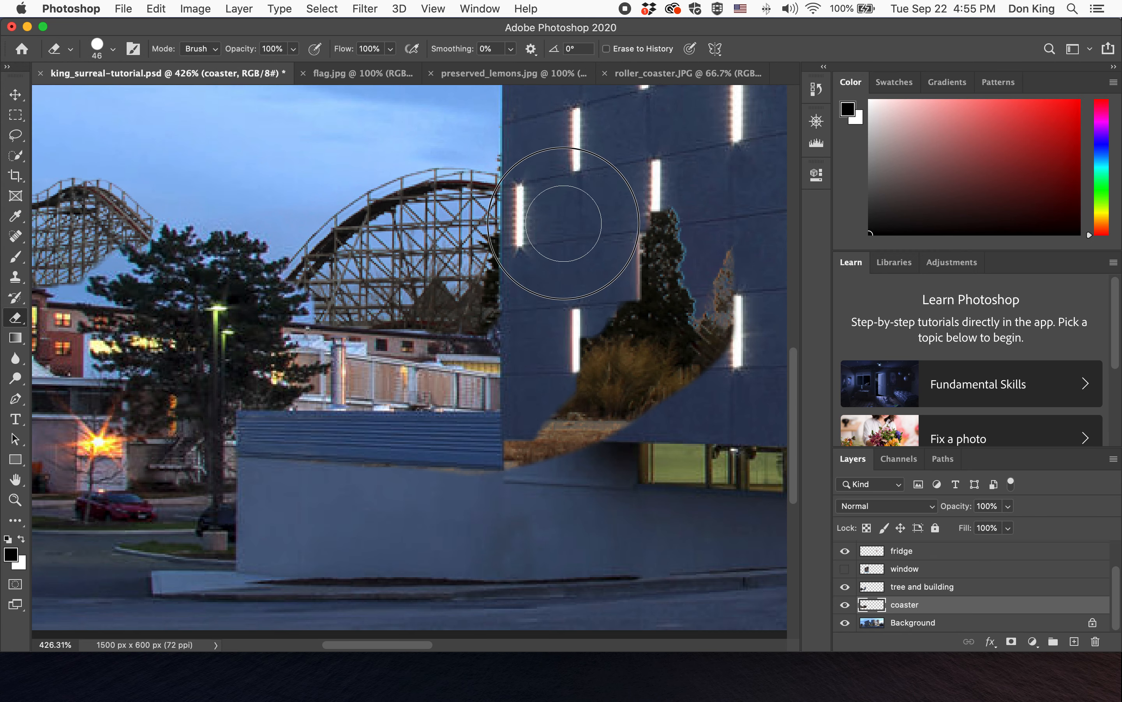
pyautogui.moveTo(561, 332); pyautogui.dragTo(531, 426)
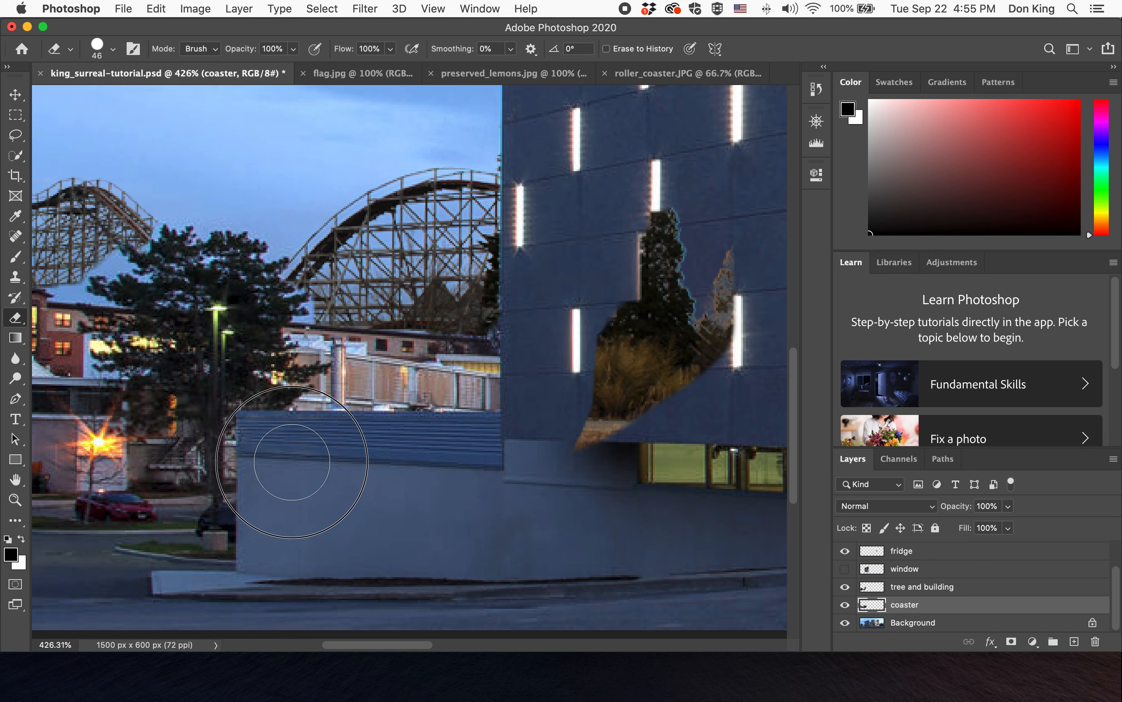
pyautogui.moveTo(753, 399)
pyautogui.mouseDown()
pyautogui.moveTo(576, 401)
pyautogui.moveTo(613, 489)
pyautogui.mouseUp()
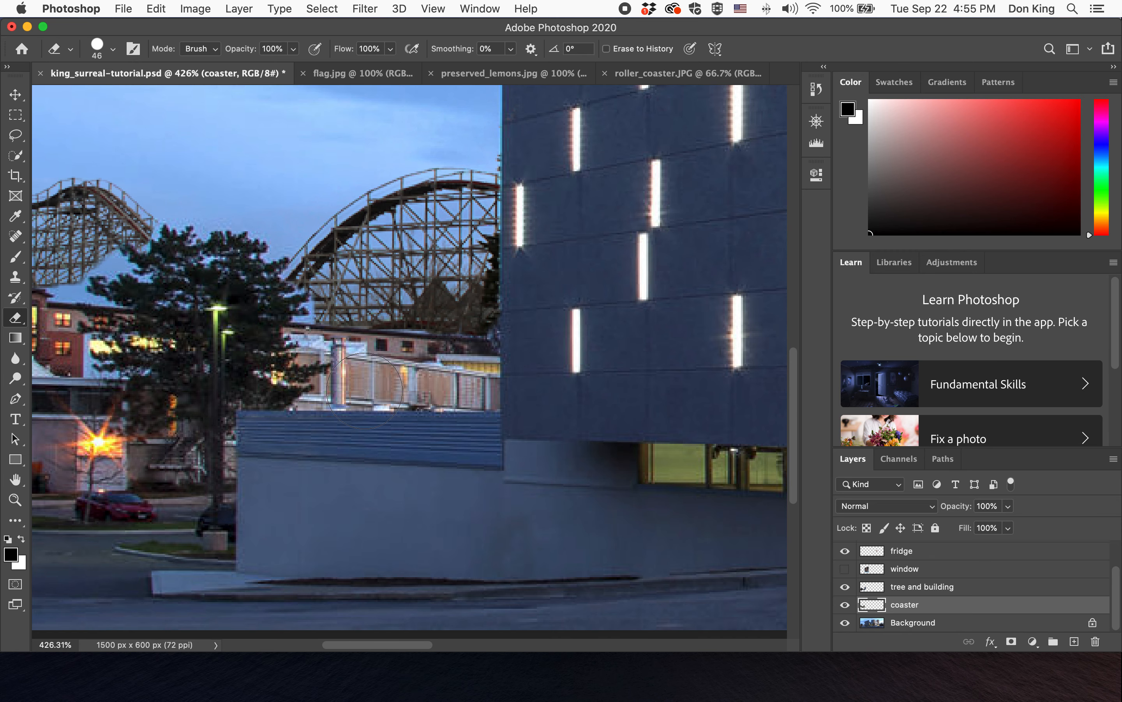
# - On the tree and building layer, erase the sky around the treetop with the Background Eraser Tool at 54 px
pyautogui.click(968, 589)
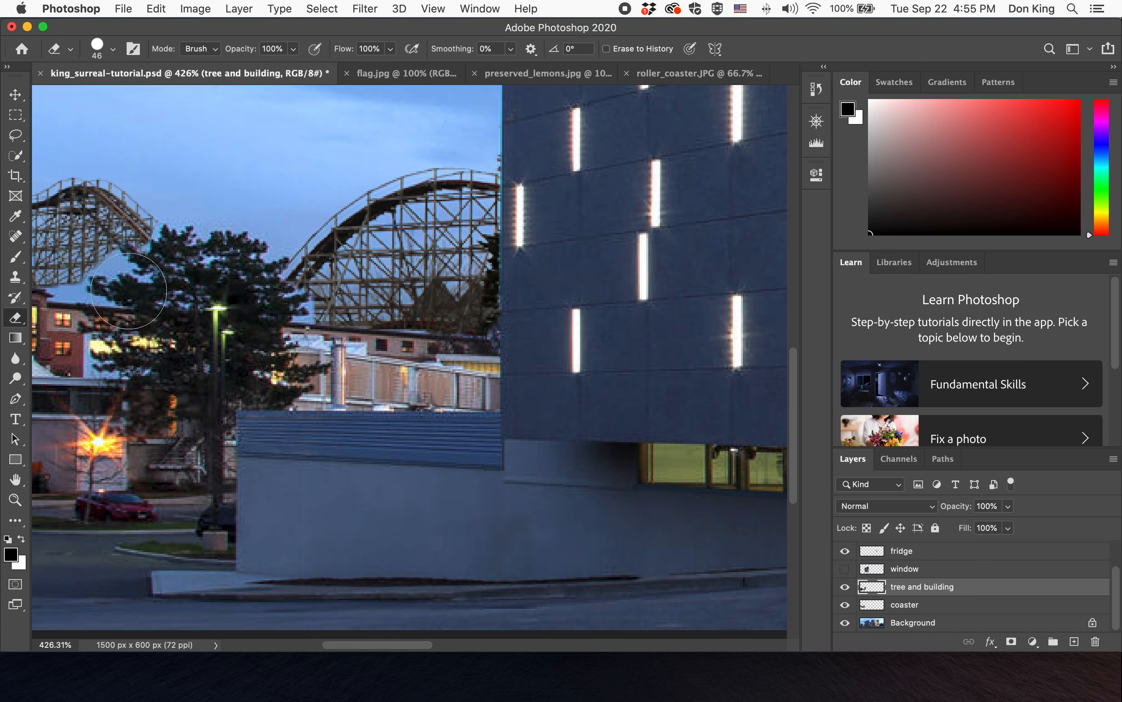
pyautogui.click(15, 323)
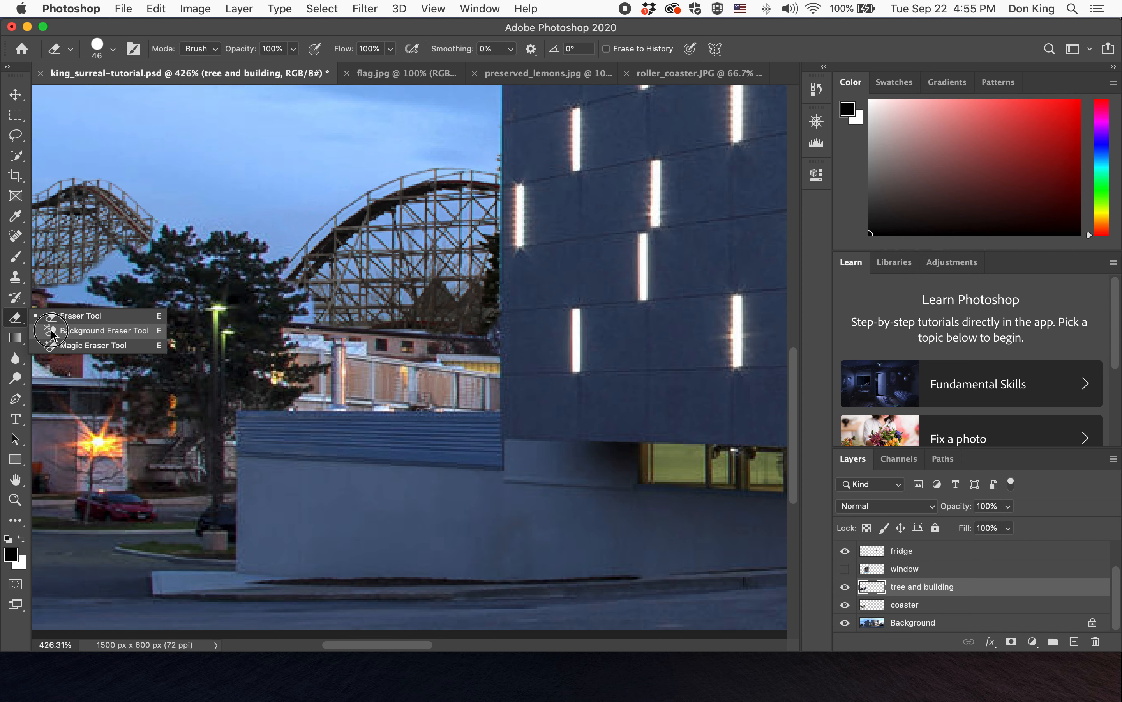
pyautogui.click(104, 330)
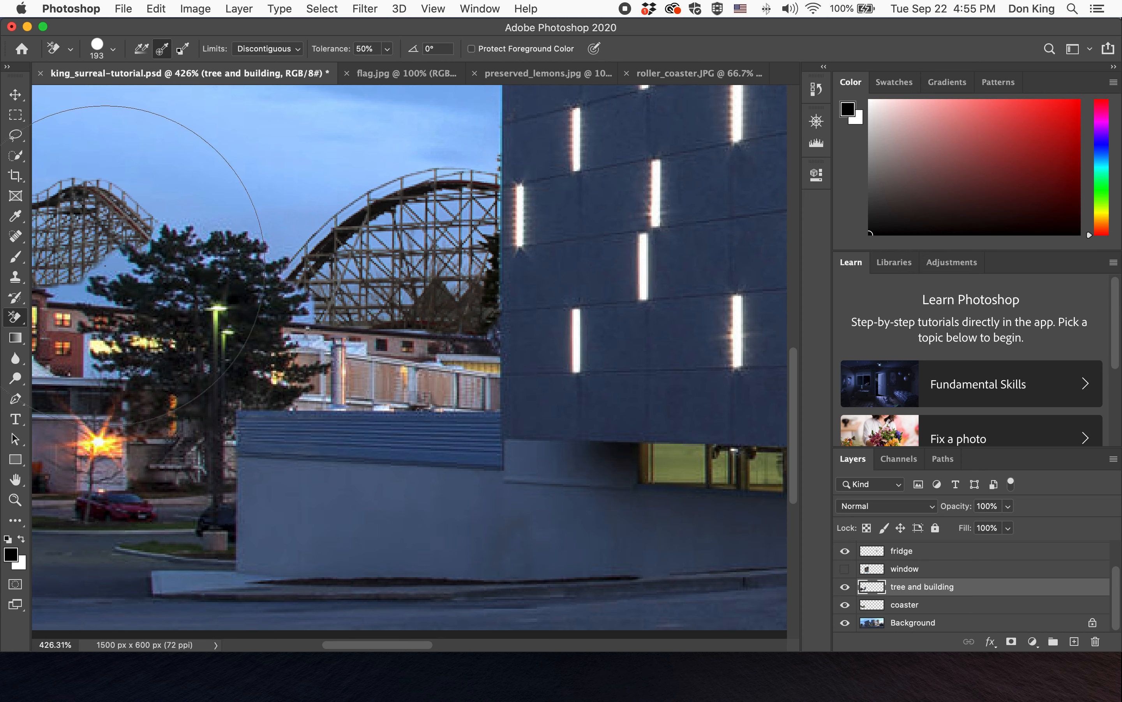
pyautogui.click(114, 49)
pyautogui.moveTo(95, 93); pyautogui.dragTo(63, 88)
pyautogui.click(257, 34)
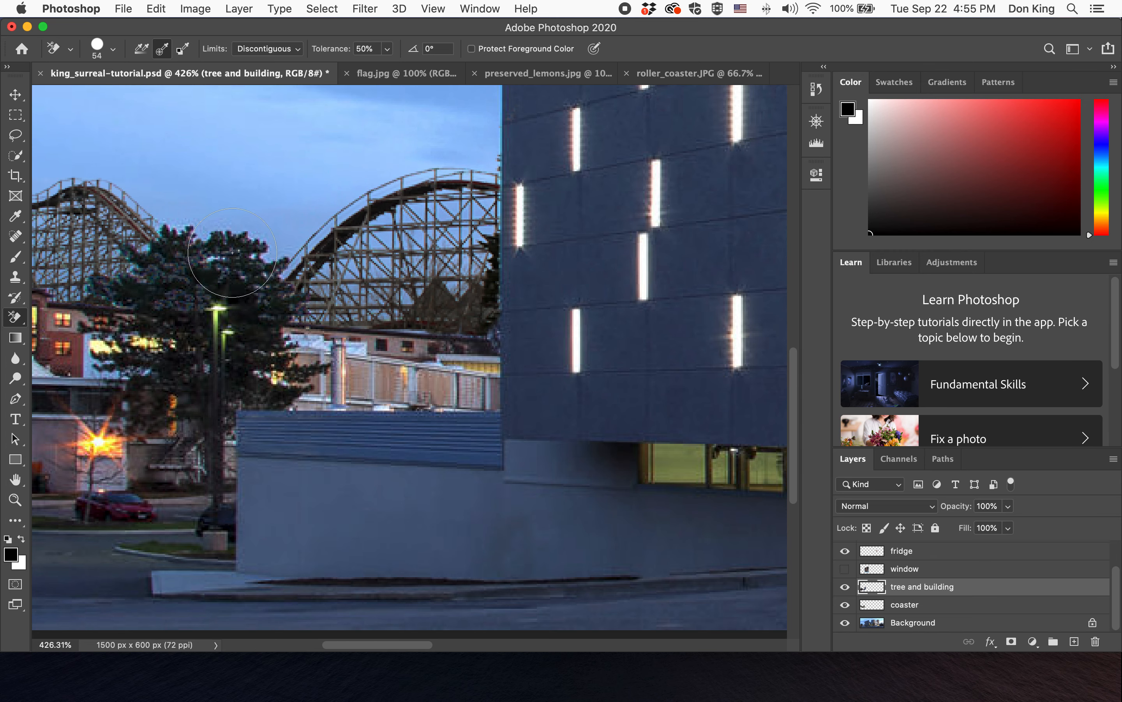
pyautogui.moveTo(210, 260)
pyautogui.mouseDown()
pyautogui.moveTo(130, 236)
pyautogui.moveTo(344, 286)
pyautogui.moveTo(298, 253)
pyautogui.moveTo(139, 228)
pyautogui.mouseUp()
# - Fit the composite on screen, show the window layer again and save the document
pyautogui.doubleClick(19, 483)
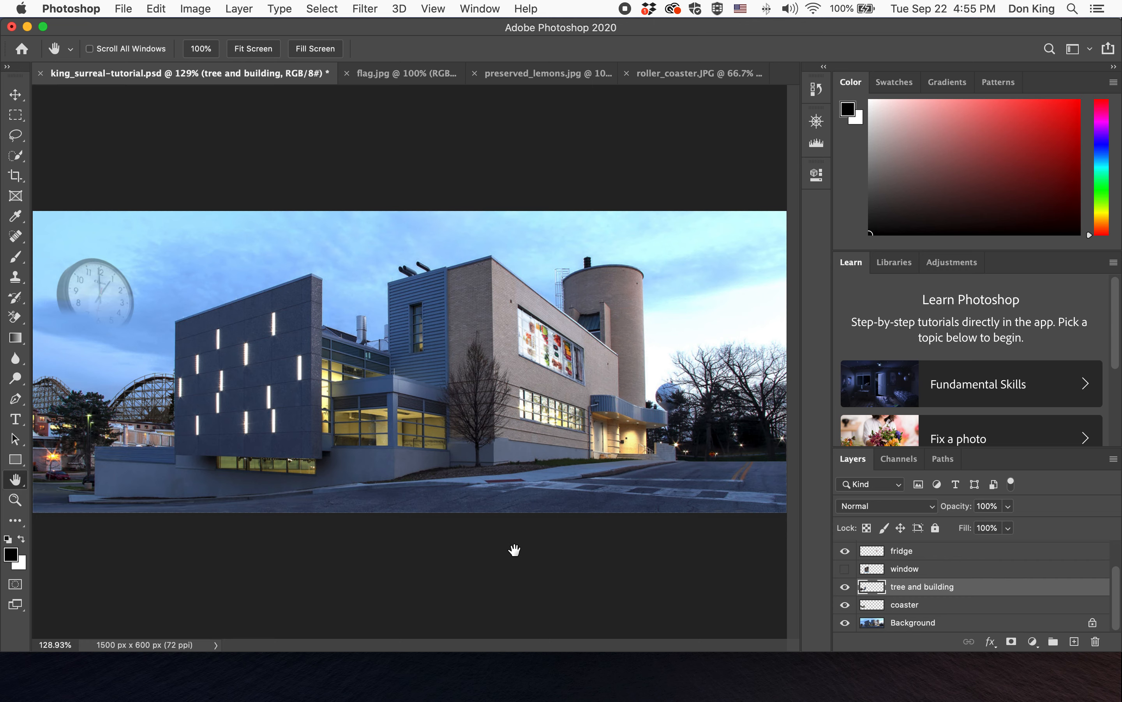
pyautogui.click(845, 568)
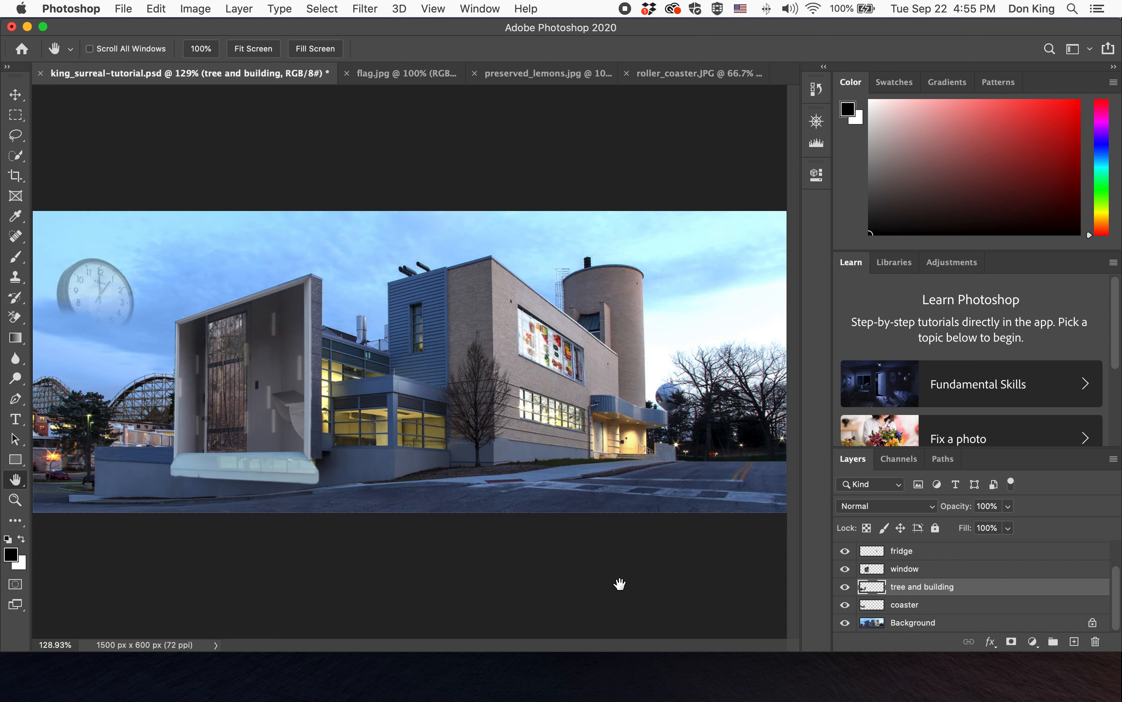
pyautogui.press('super+s')
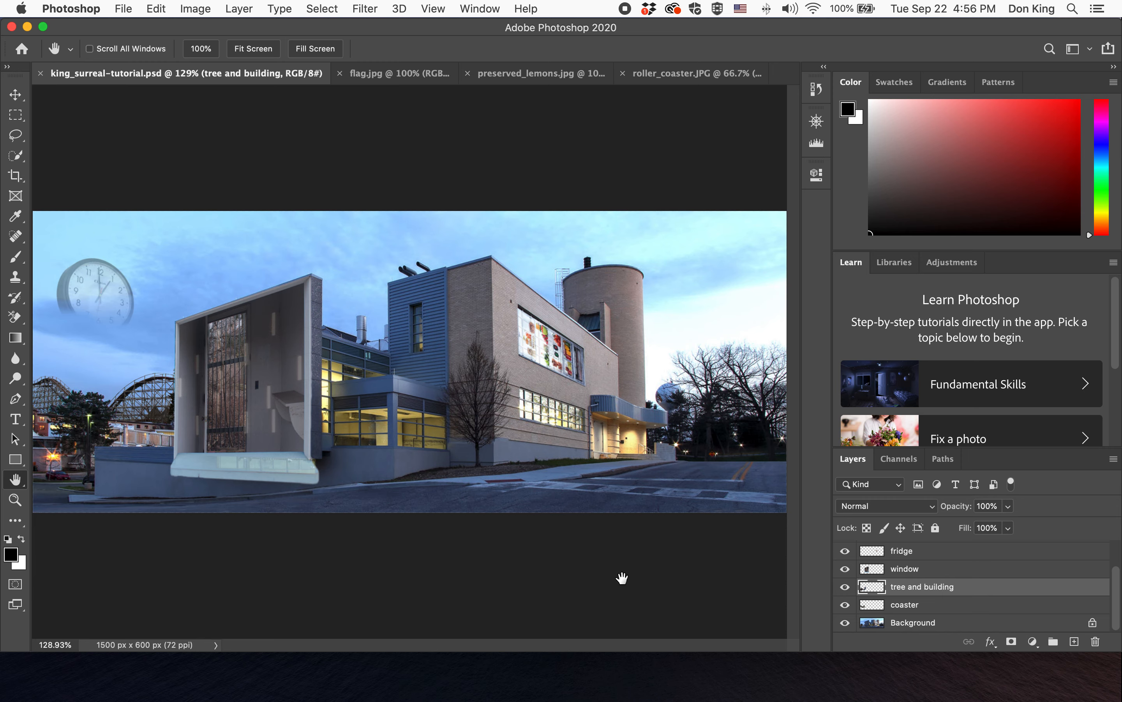
# - Close roller_coaster.JPG without saving changes and switch to the flag.jpg document
pyautogui.click(701, 75)
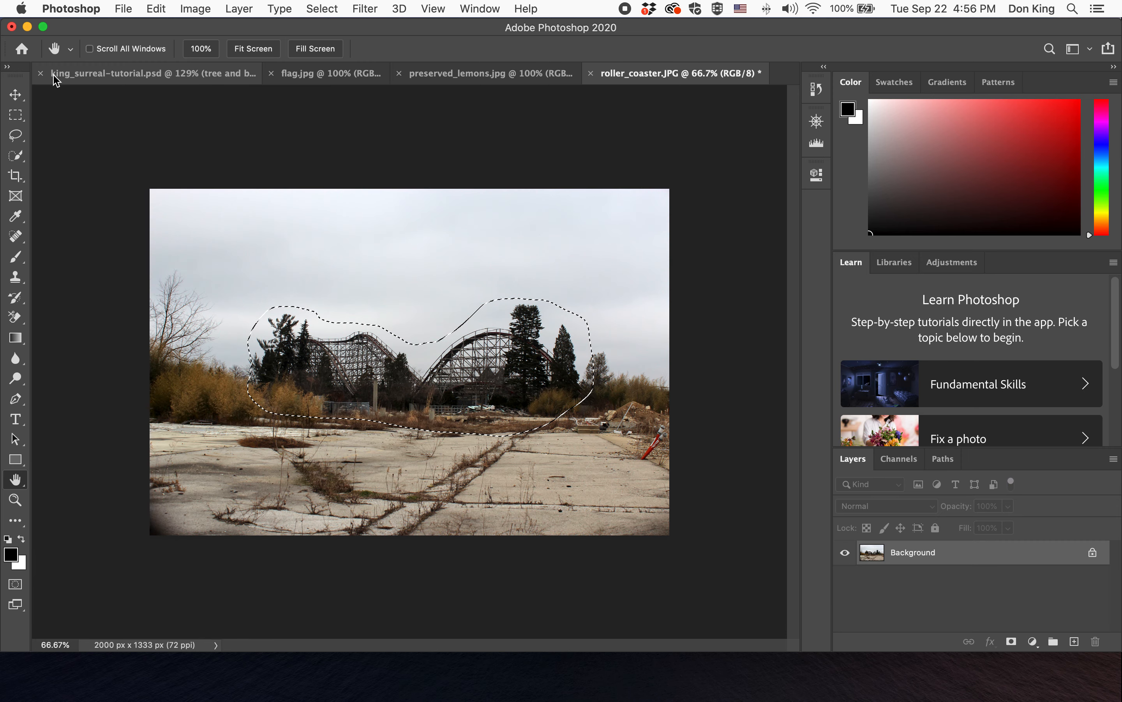
pyautogui.click(590, 73)
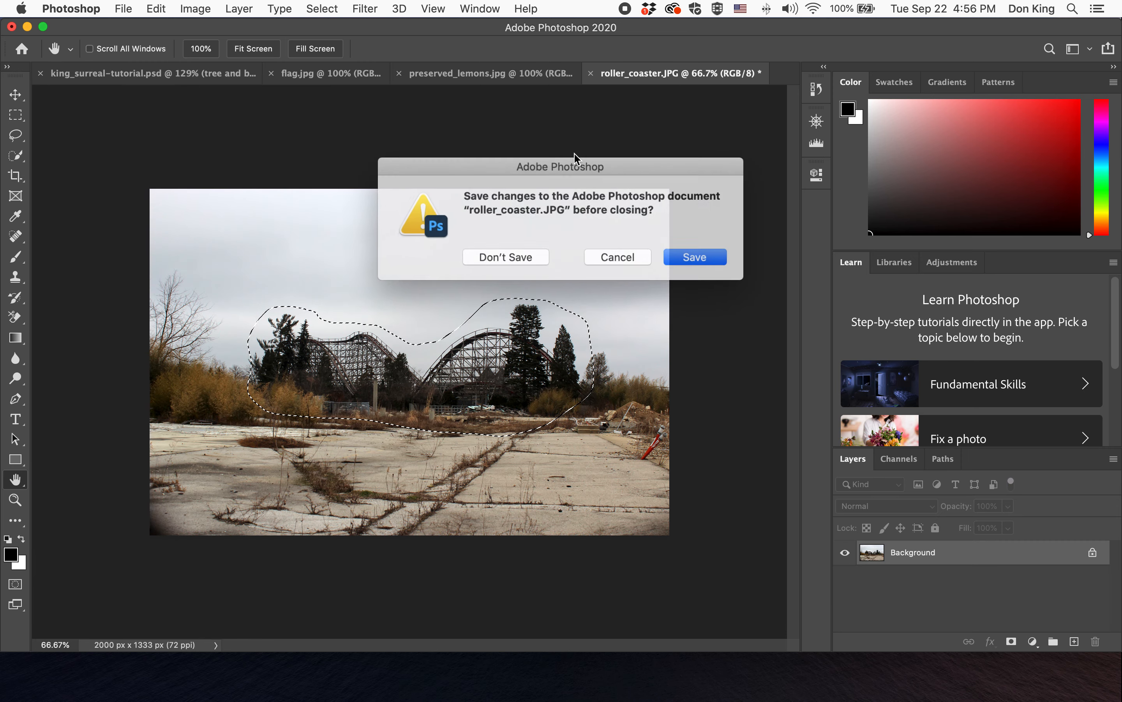
pyautogui.click(503, 259)
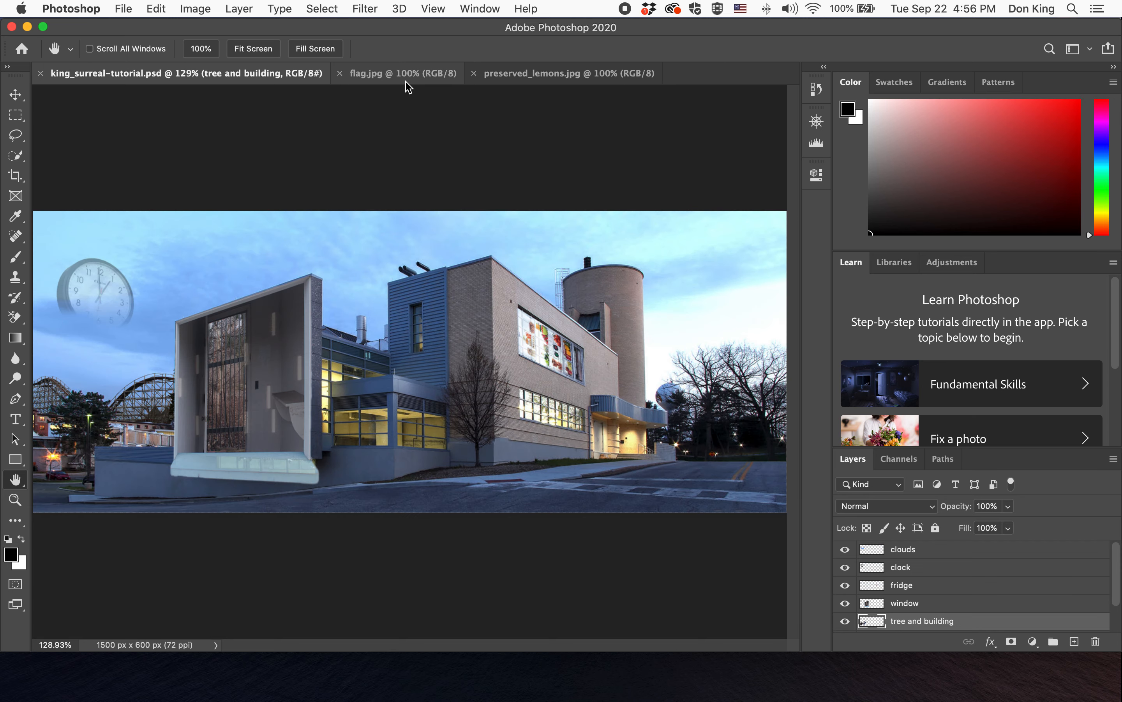
pyautogui.click(406, 82)
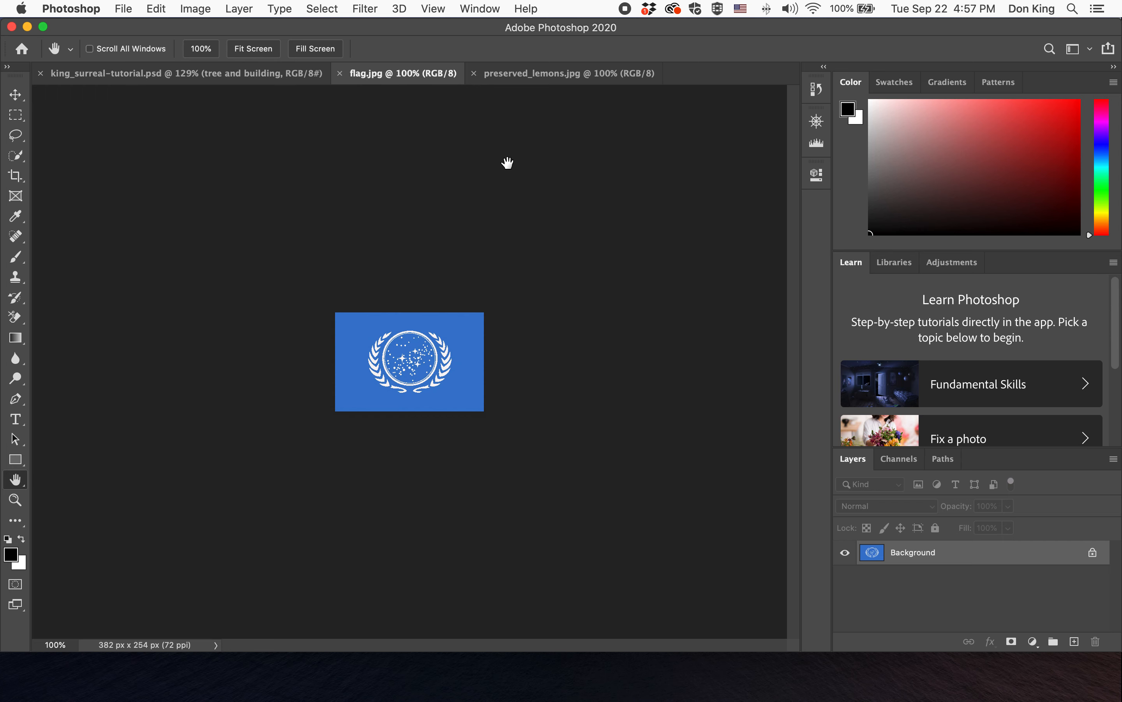
# - Open the surreal example image in Preview to check the reference composite, then return to Photoshop
pyautogui.moveTo(585, 691)
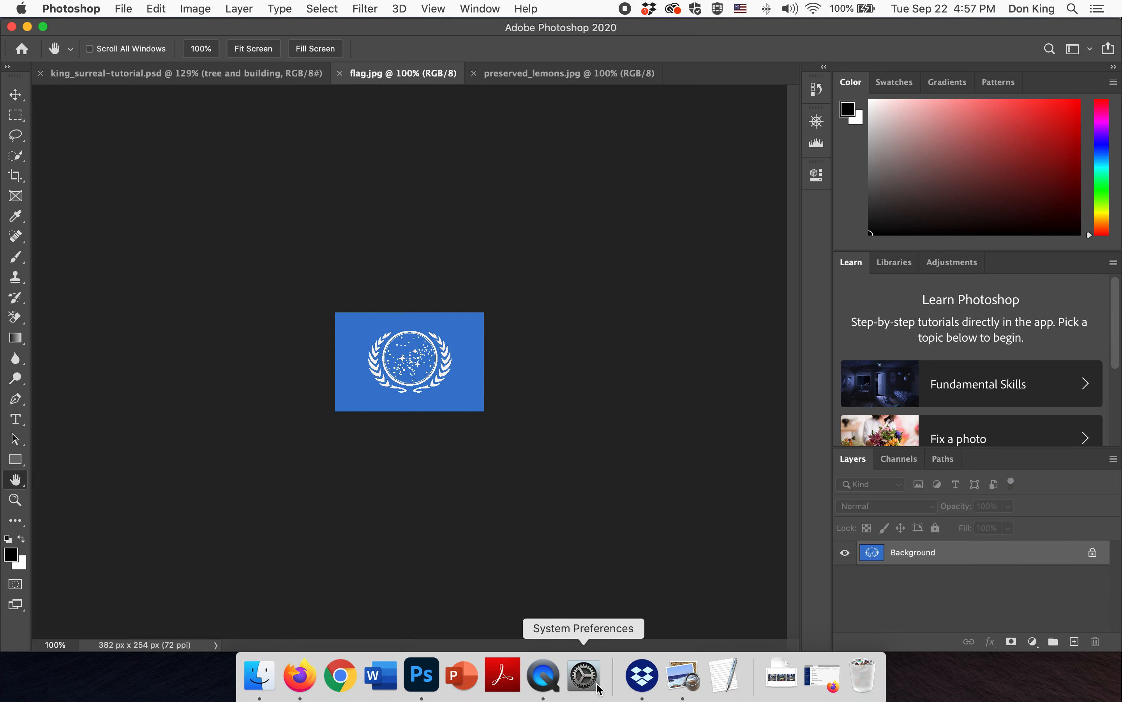
pyautogui.click(676, 684)
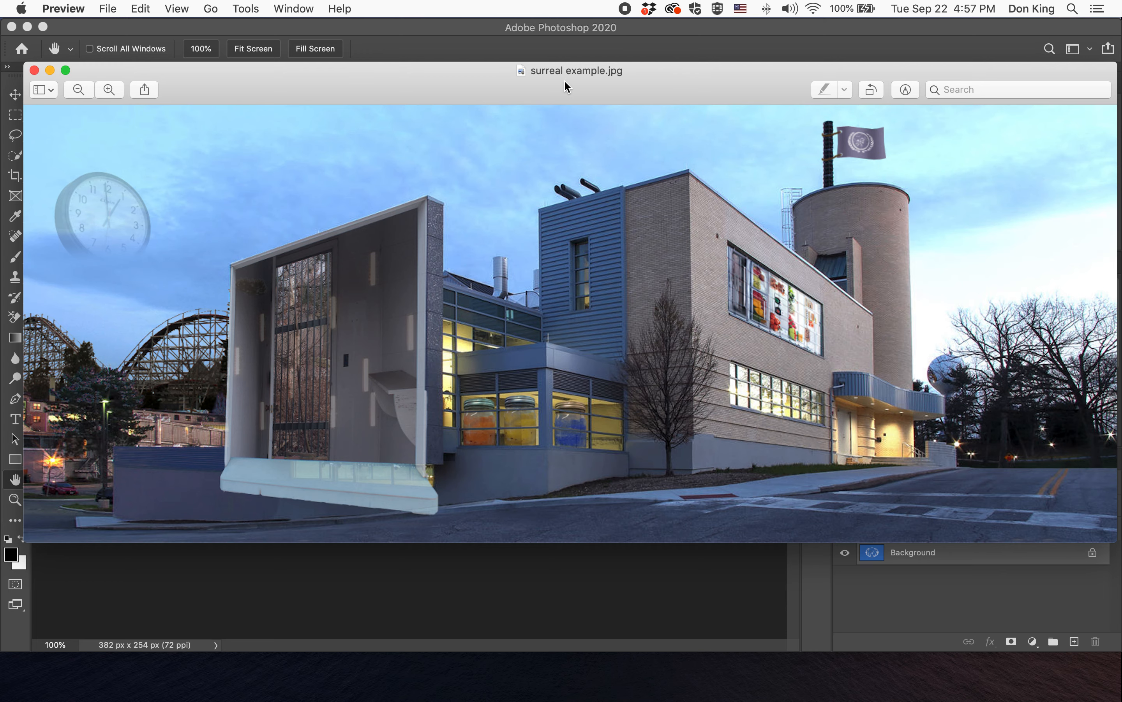
pyautogui.click(564, 30)
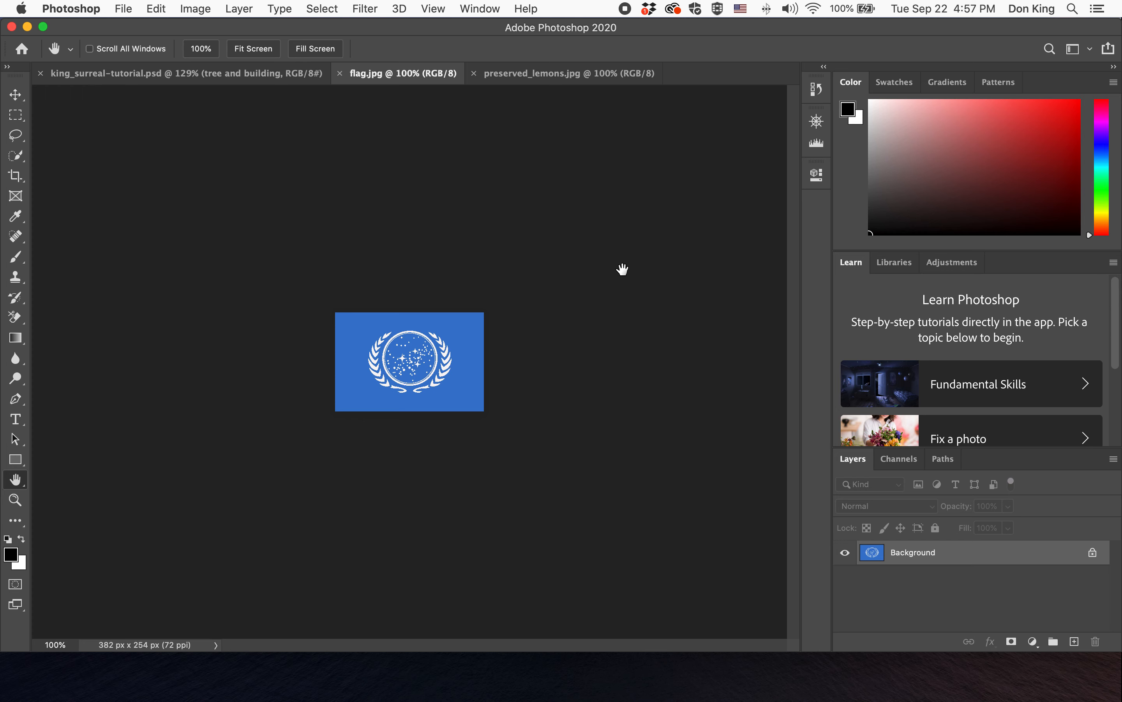
# - Select the whole flag image, apply Select and Mask, and paste the flag into the surreal composite
pyautogui.press('super+a')
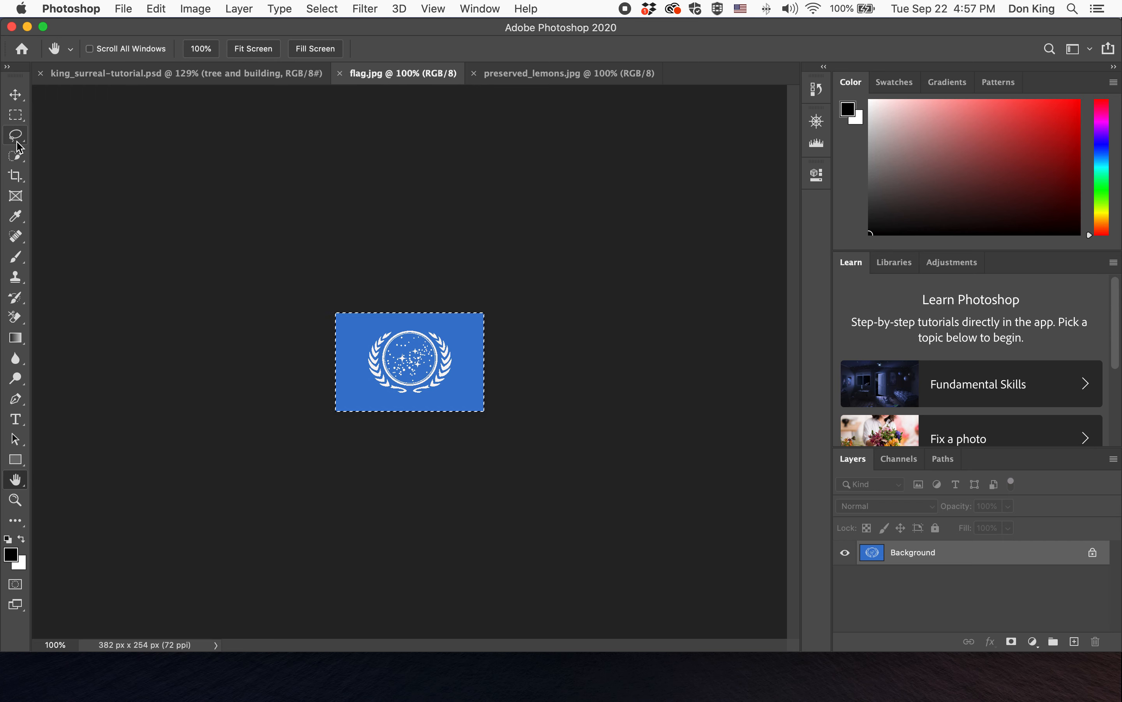
pyautogui.click(19, 115)
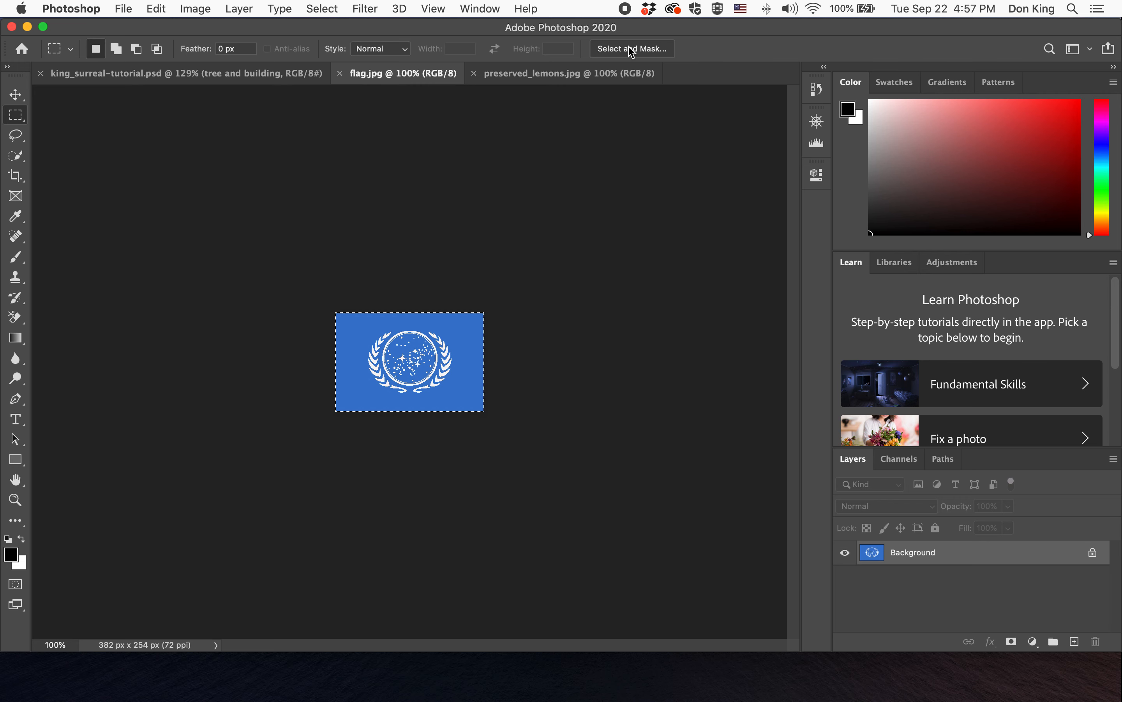
pyautogui.click(646, 51)
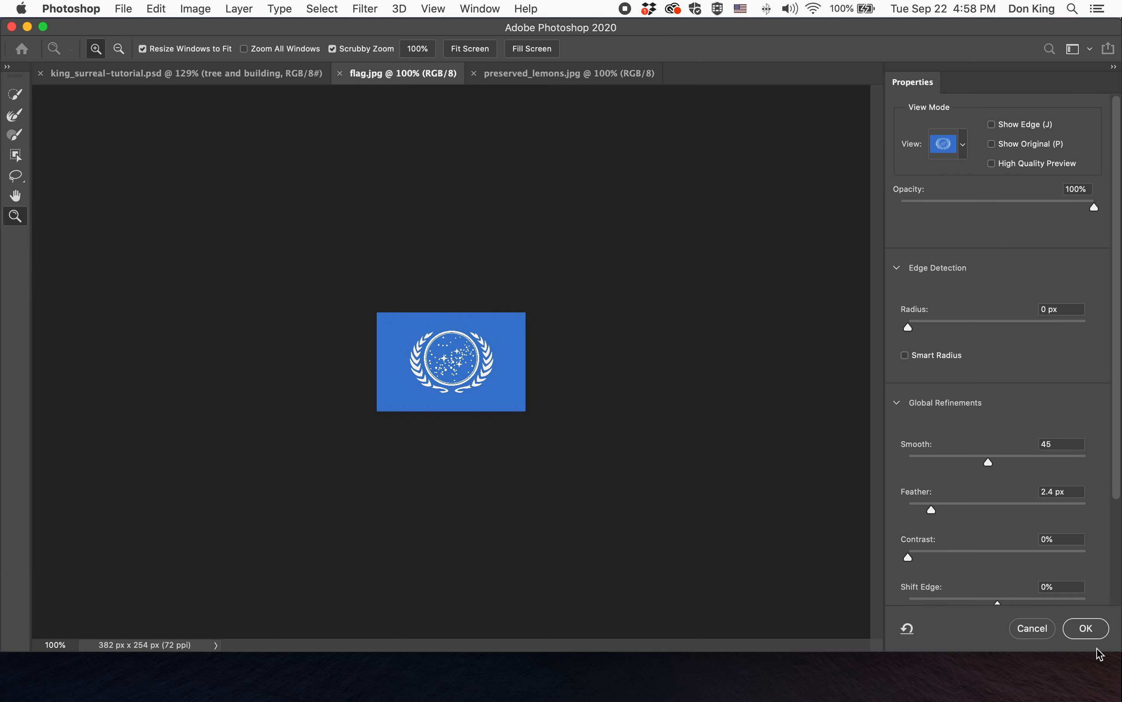
pyautogui.click(1086, 628)
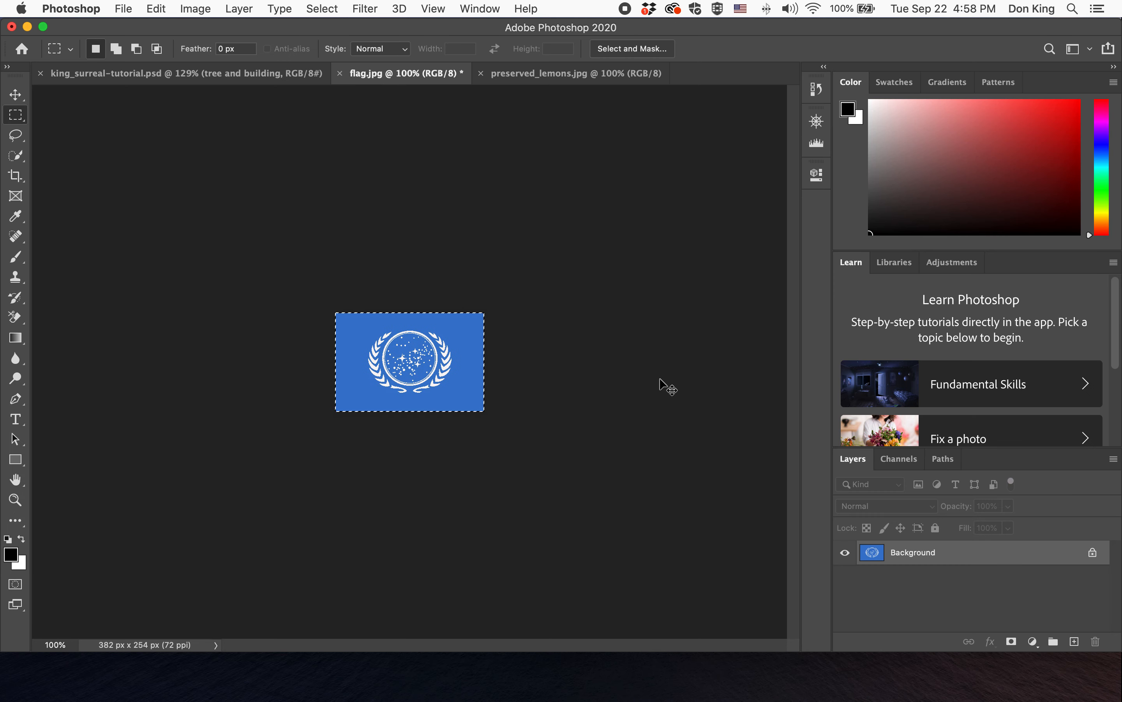
pyautogui.click(182, 74)
pyautogui.press('super+v')
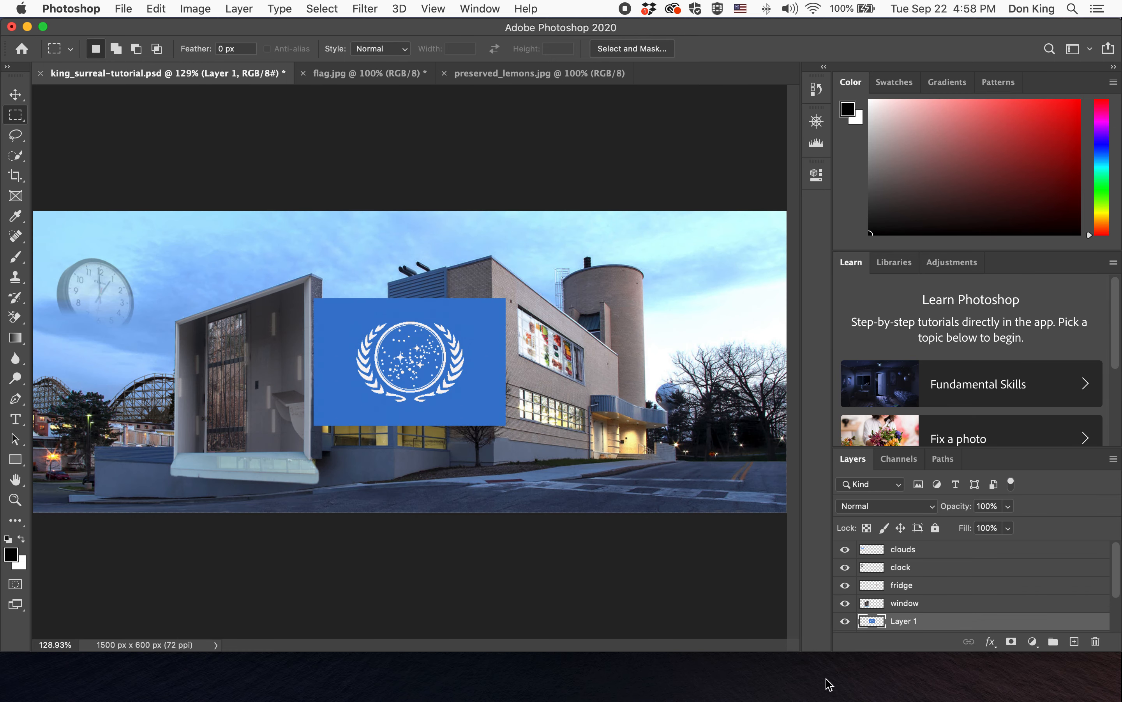
# - Rename the pasted layer as flag and nudge it slightly upward with the Move Tool
pyautogui.doubleClick(908, 621)
pyautogui.write('flag')
pyautogui.press('Return')
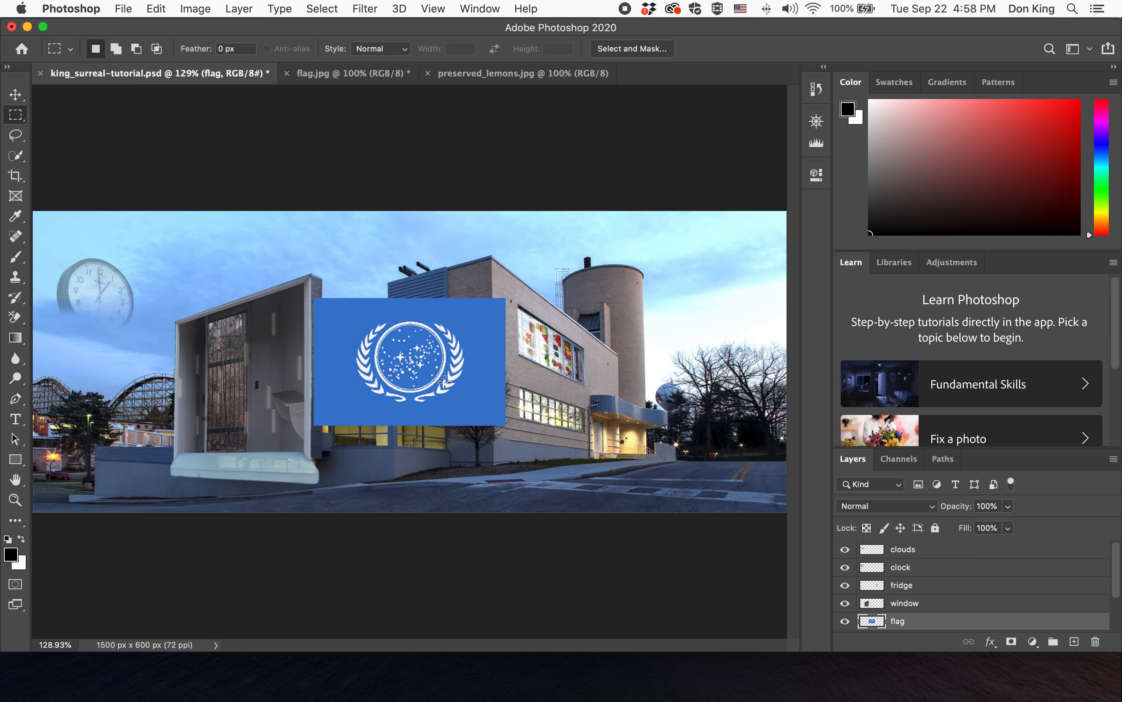
pyautogui.click(15, 95)
pyautogui.moveTo(434, 398)
pyautogui.mouseDown()
pyautogui.moveTo(590, 361)
pyautogui.moveTo(617, 330)
pyautogui.moveTo(691, 321)
pyautogui.moveTo(692, 360)
pyautogui.moveTo(534, 413)
pyautogui.moveTo(410, 412)
pyautogui.moveTo(464, 417)
pyautogui.moveTo(437, 390)
pyautogui.mouseUp()
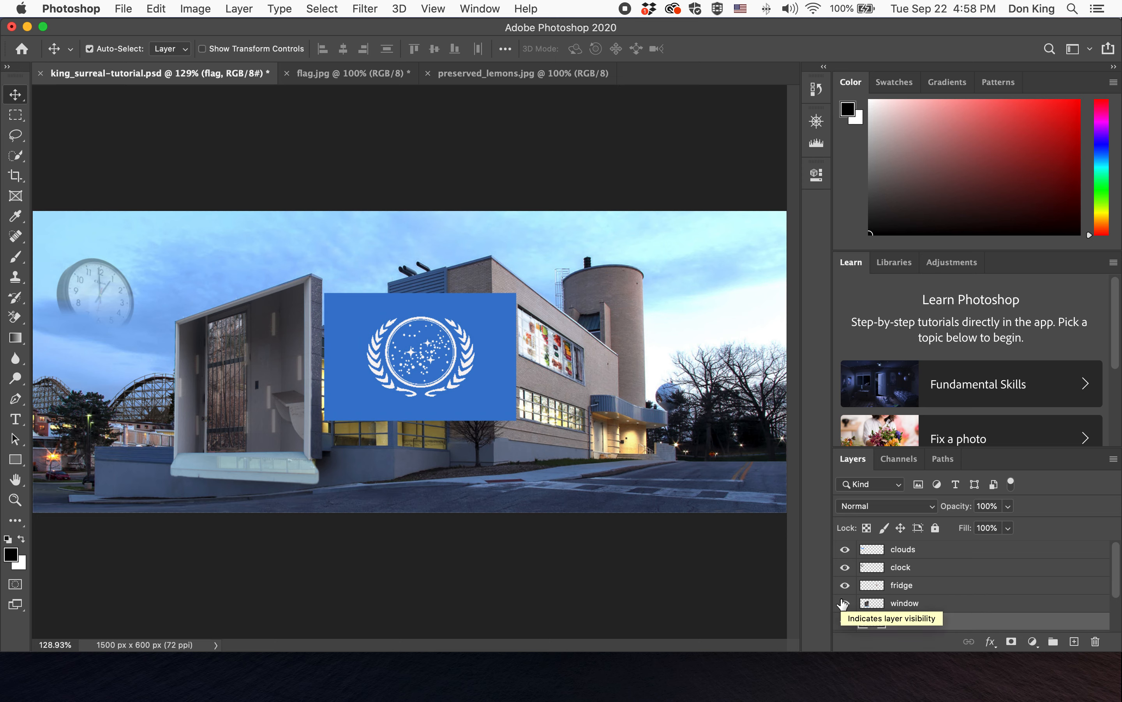
# - Hide every layer except flag so it shows on its own
pyautogui.scroll(-3, 844, 603)
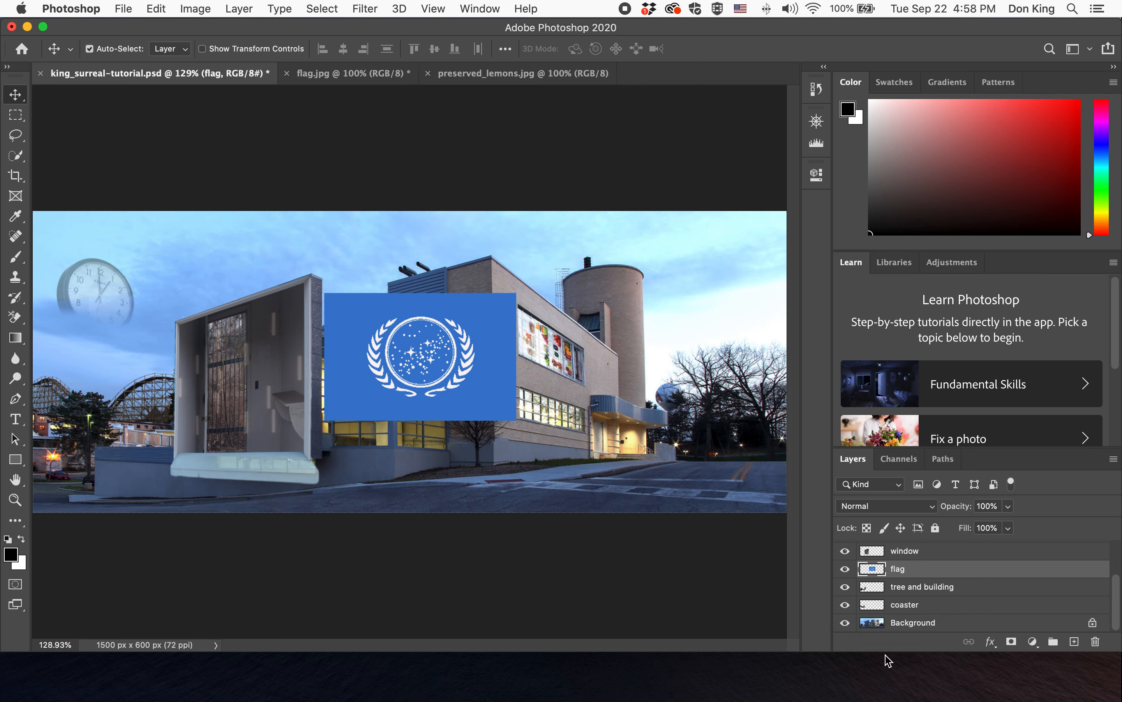
pyautogui.click(845, 623)
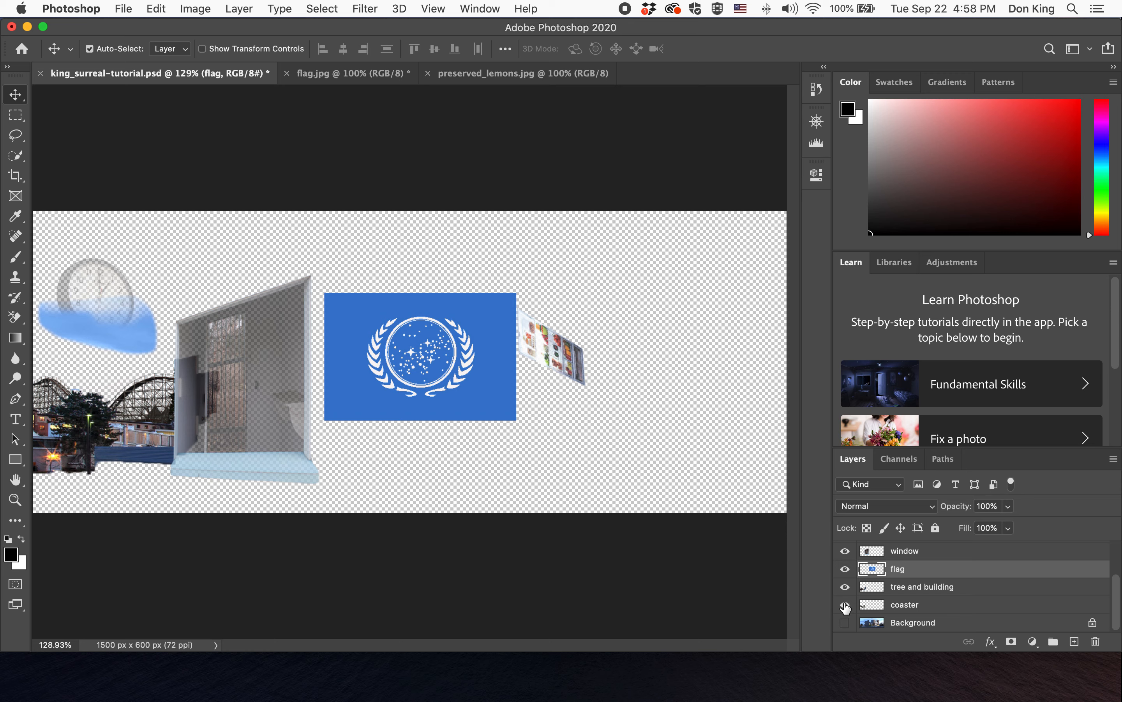
pyautogui.click(845, 604)
pyautogui.click(844, 586)
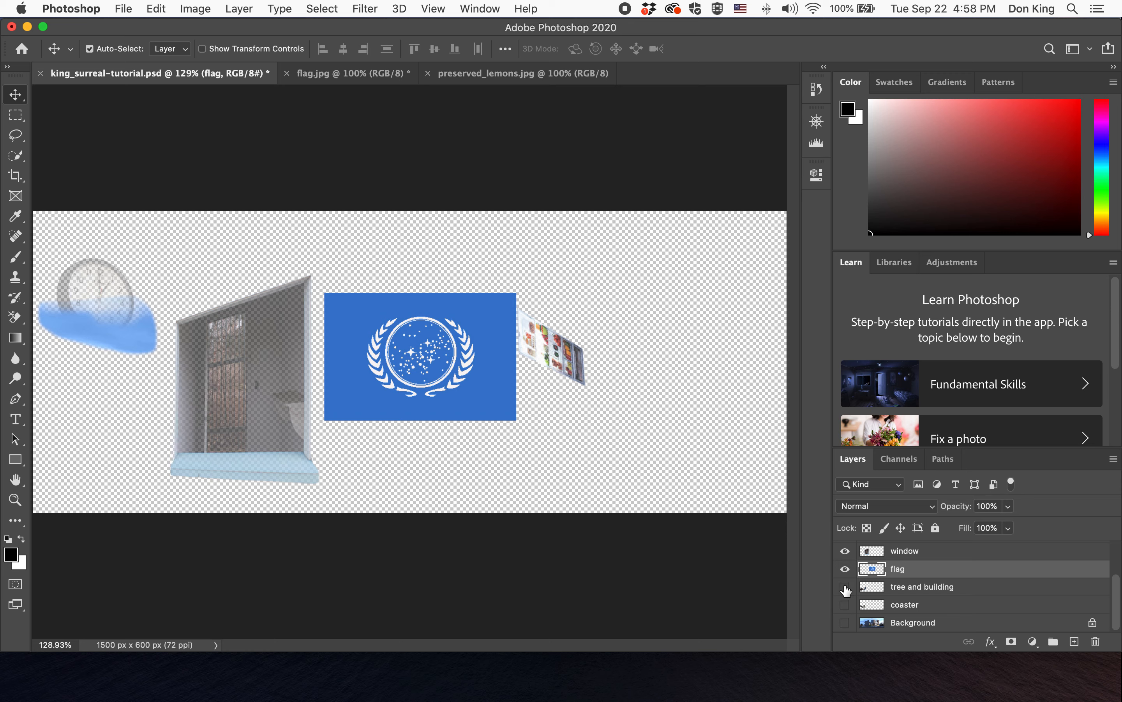
pyautogui.click(845, 550)
pyautogui.scroll(3, 845, 557)
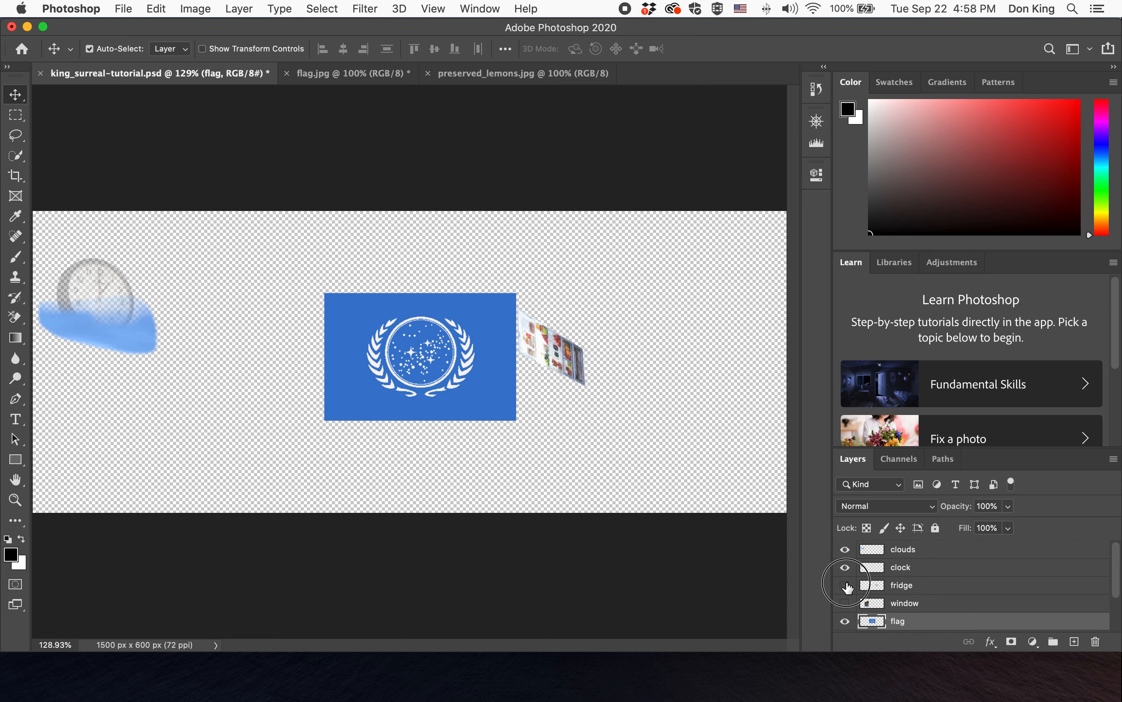
pyautogui.click(845, 585)
pyautogui.click(845, 567)
pyautogui.click(845, 549)
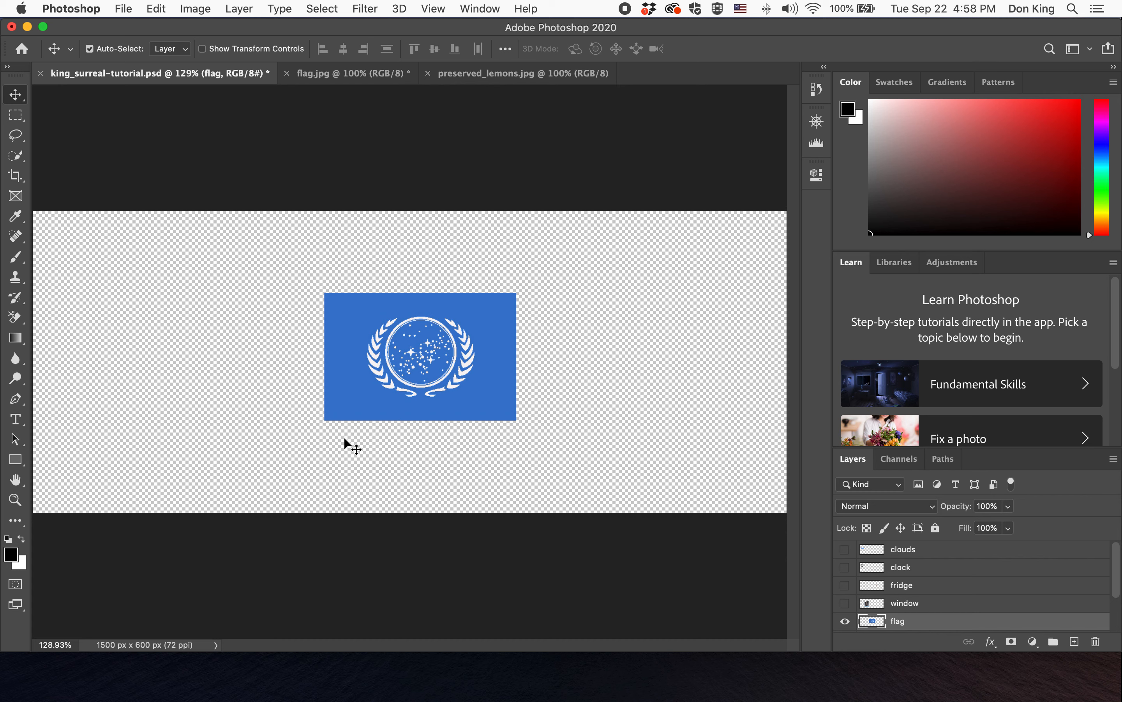
# - Start a Warp transform on the flag layer and set its grid to 3 x 3
pyautogui.click(815, 119)
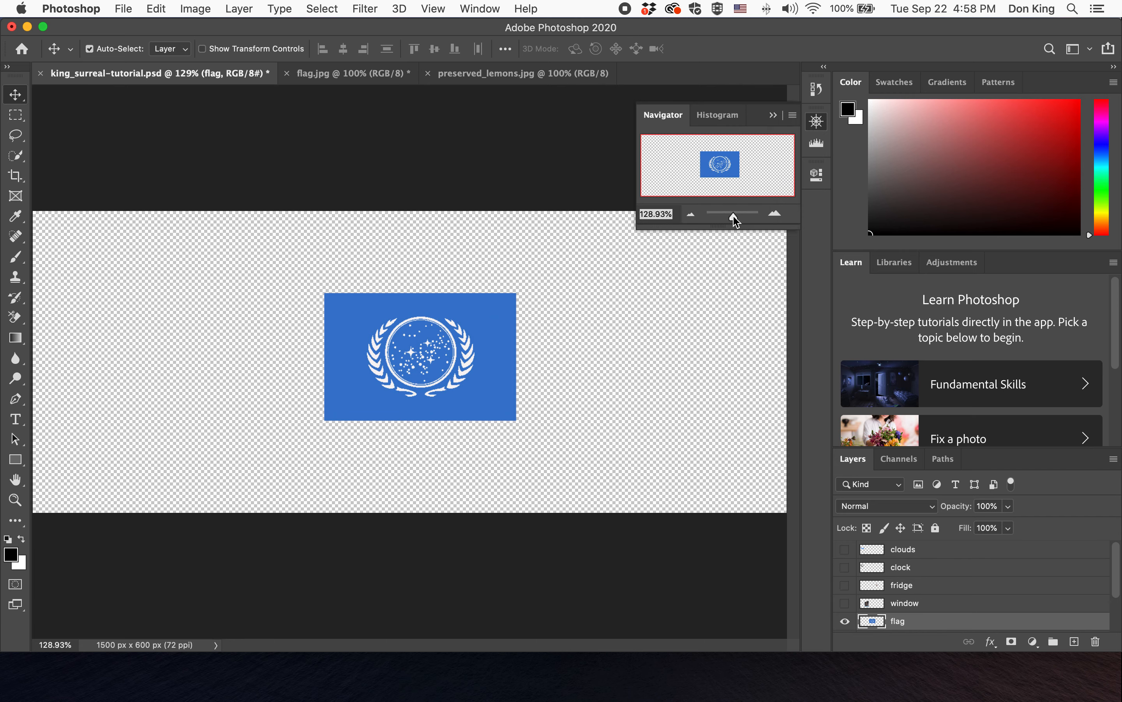
pyautogui.click(736, 216)
pyautogui.moveTo(738, 218); pyautogui.dragTo(735, 217)
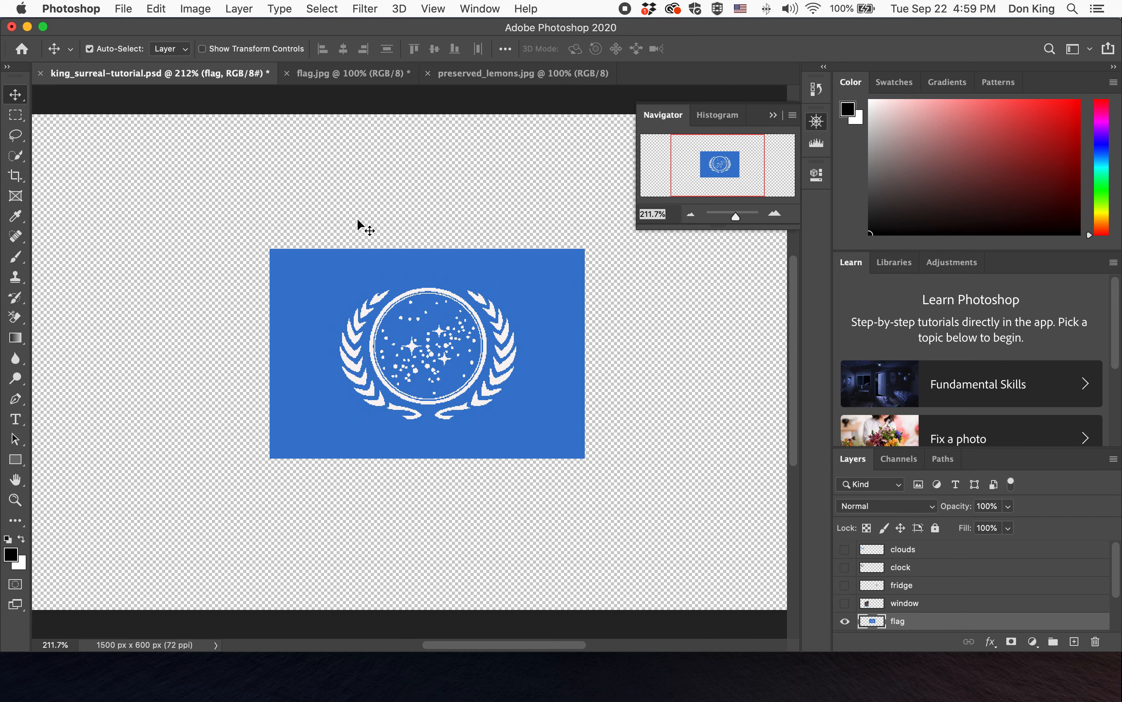
pyautogui.click(815, 126)
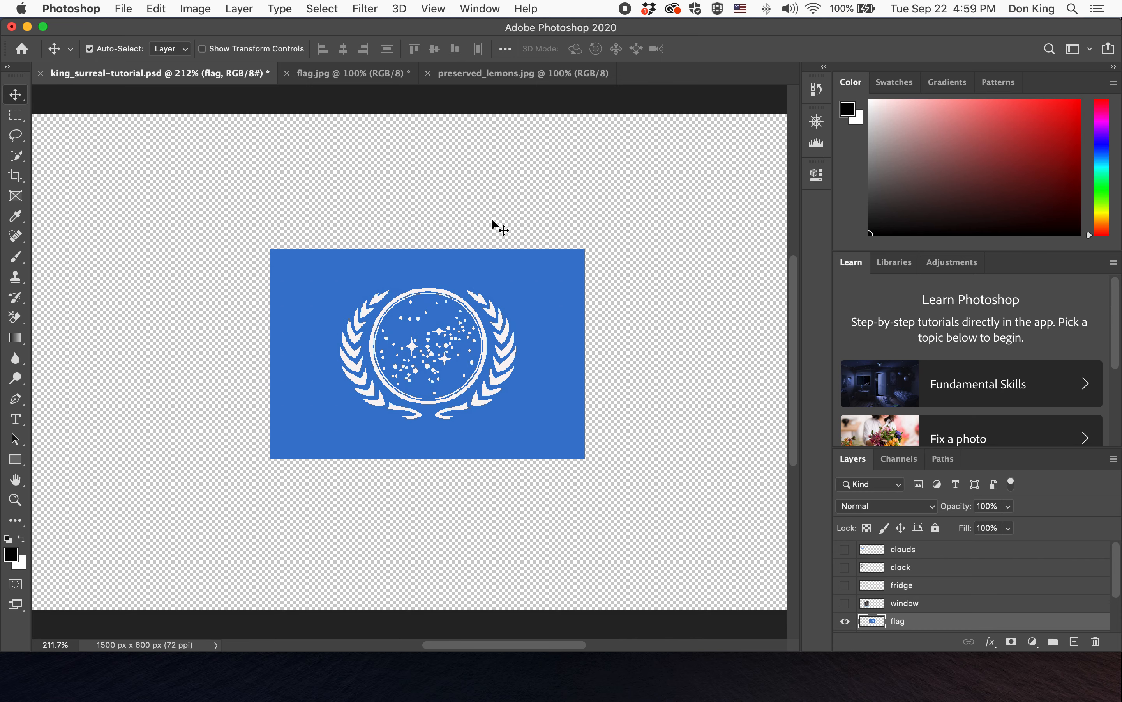
pyautogui.click(156, 8)
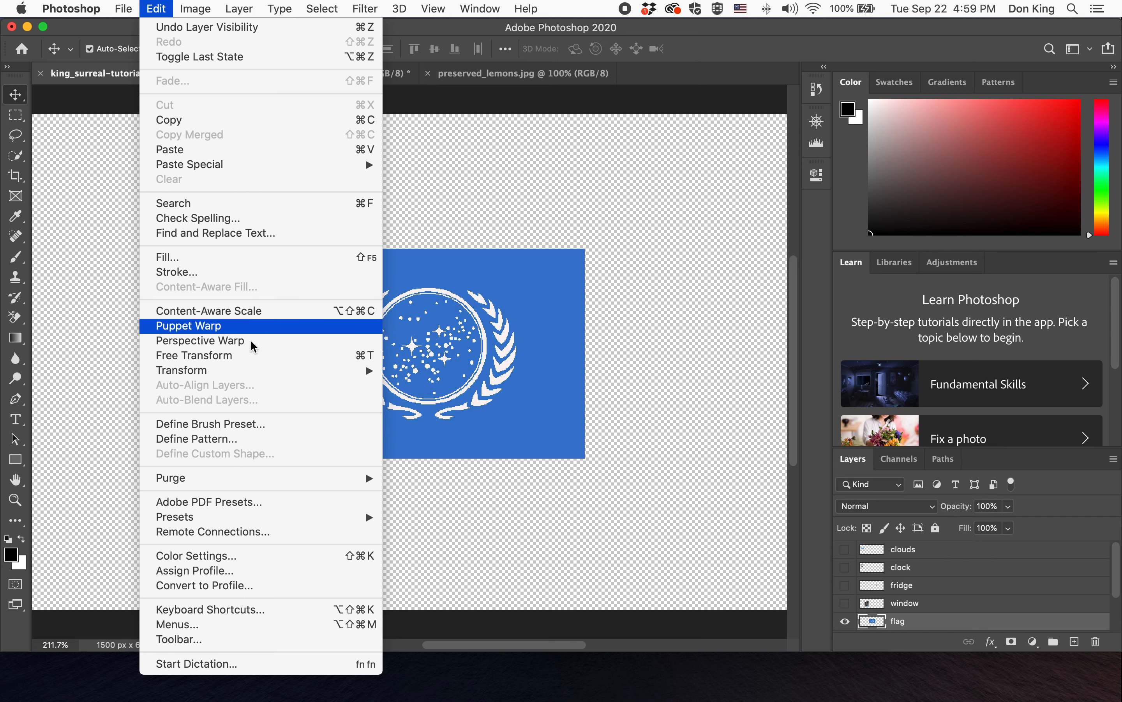
pyautogui.moveTo(271, 371)
pyautogui.click(436, 480)
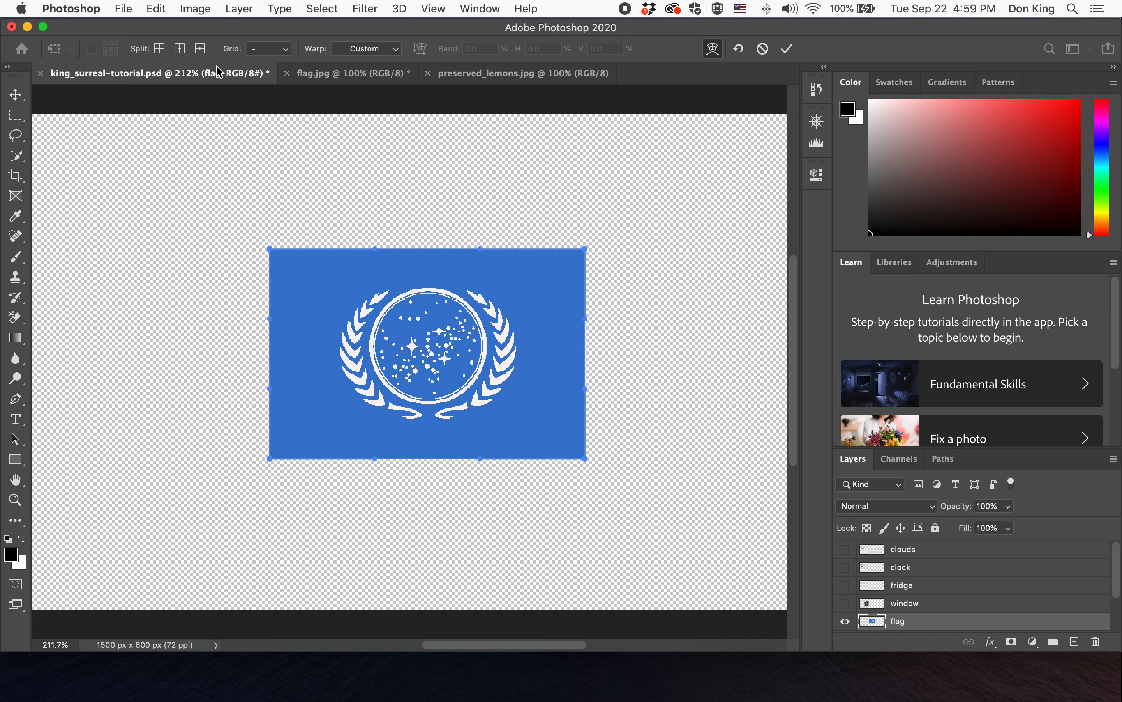
pyautogui.click(257, 48)
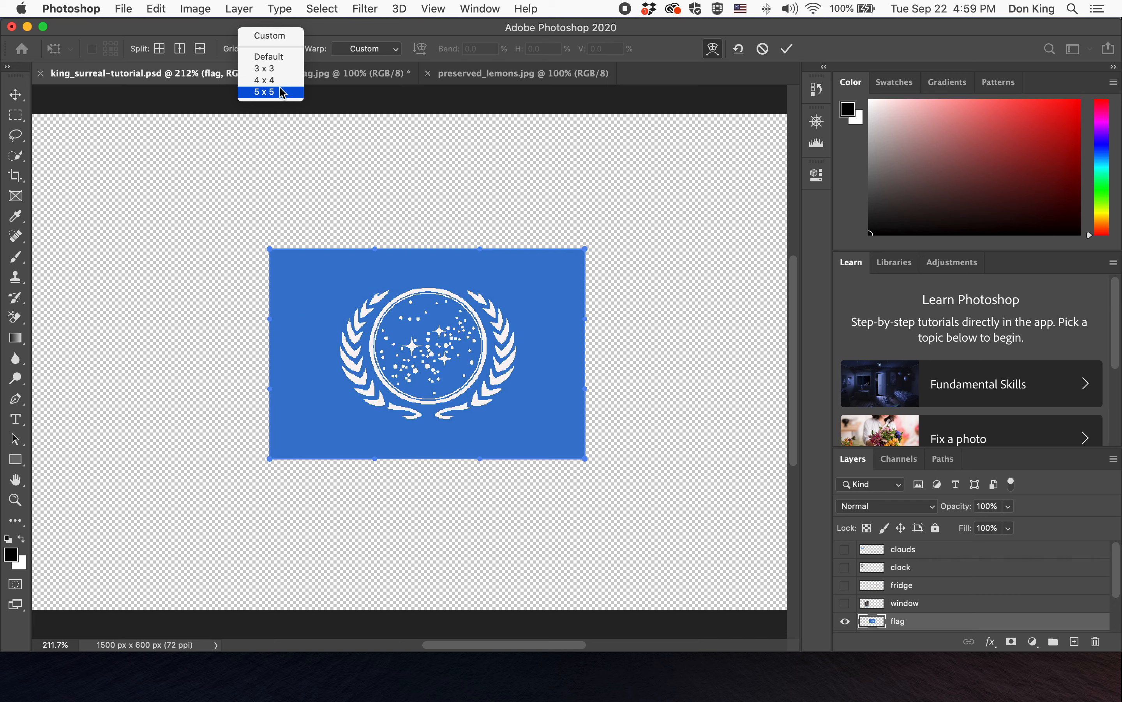
pyautogui.click(313, 34)
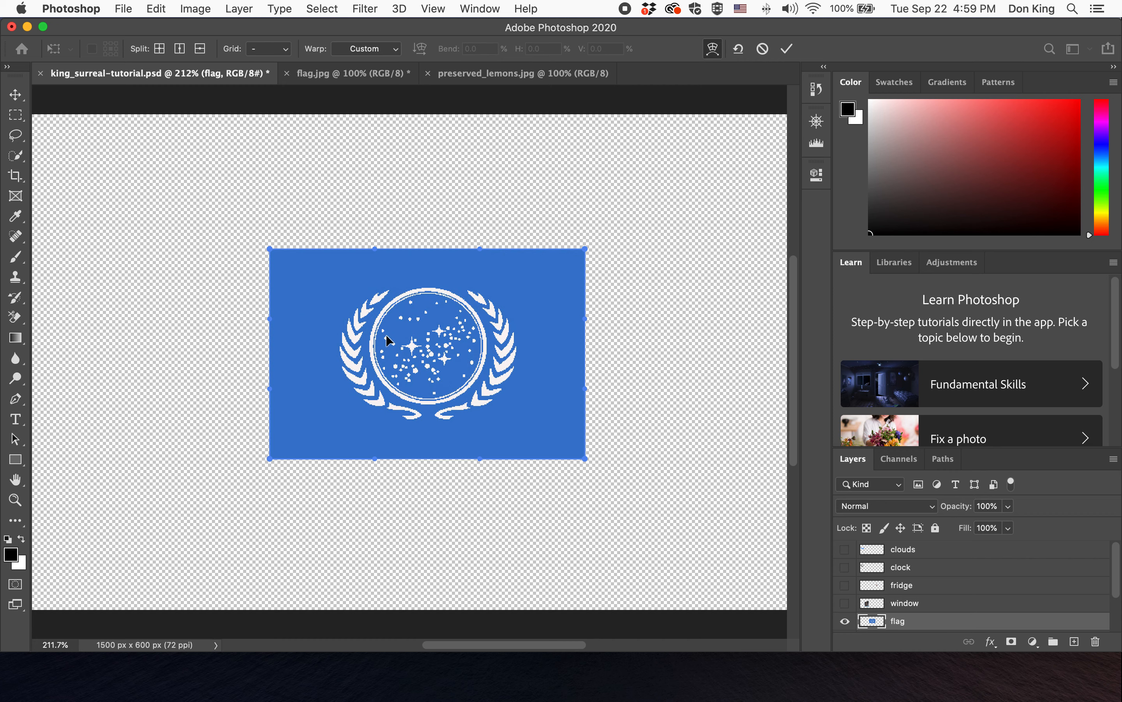
pyautogui.click(283, 47)
pyautogui.click(278, 69)
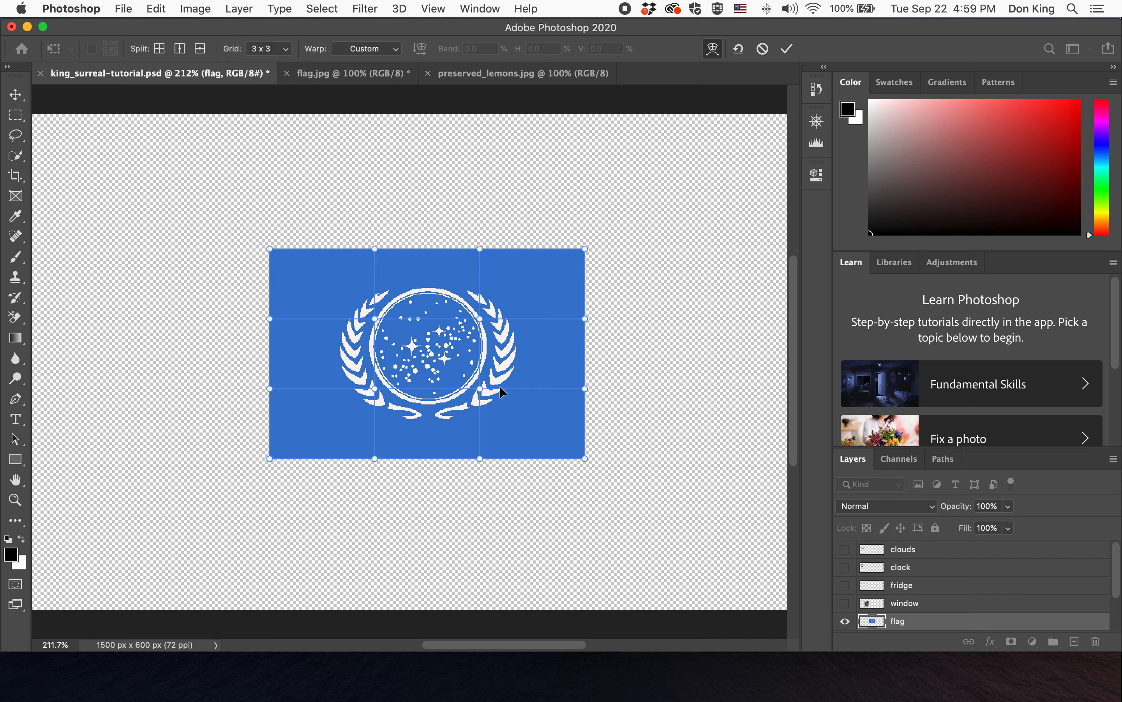
# - Drag the warp grid's top edge points and handles to bend the flag's upper edge into waves
pyautogui.moveTo(375, 249); pyautogui.dragTo(373, 238)
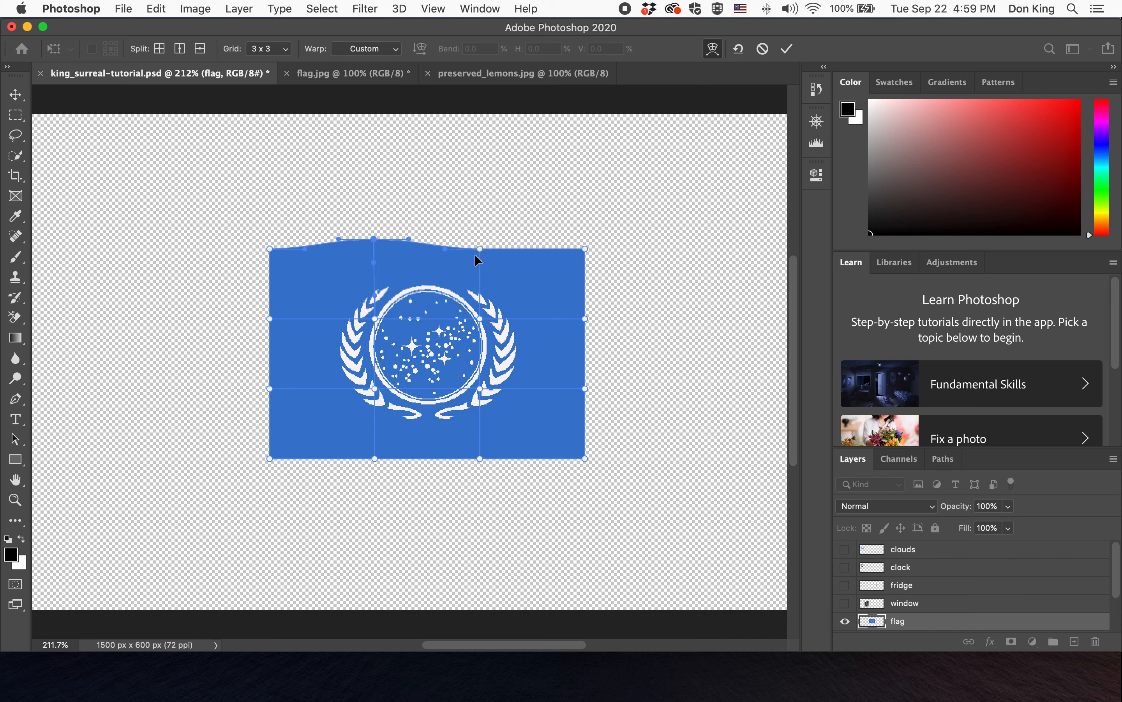
pyautogui.moveTo(479, 248); pyautogui.dragTo(480, 254)
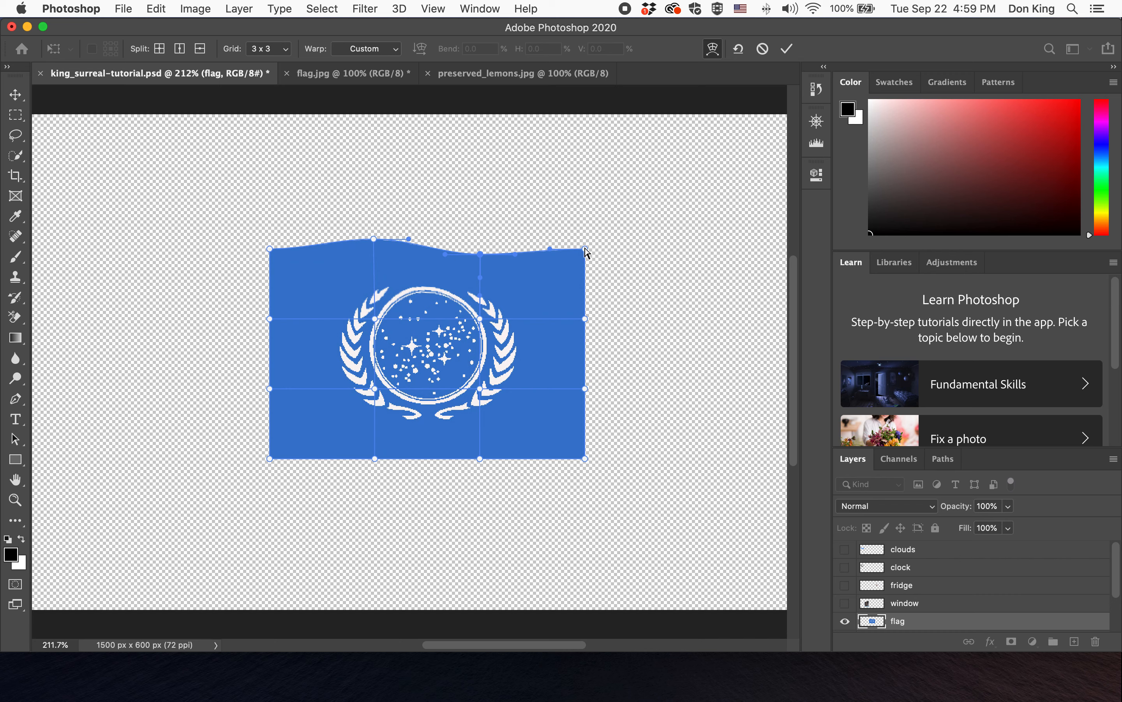
pyautogui.moveTo(586, 250); pyautogui.dragTo(583, 236)
pyautogui.moveTo(516, 258); pyautogui.dragTo(516, 263)
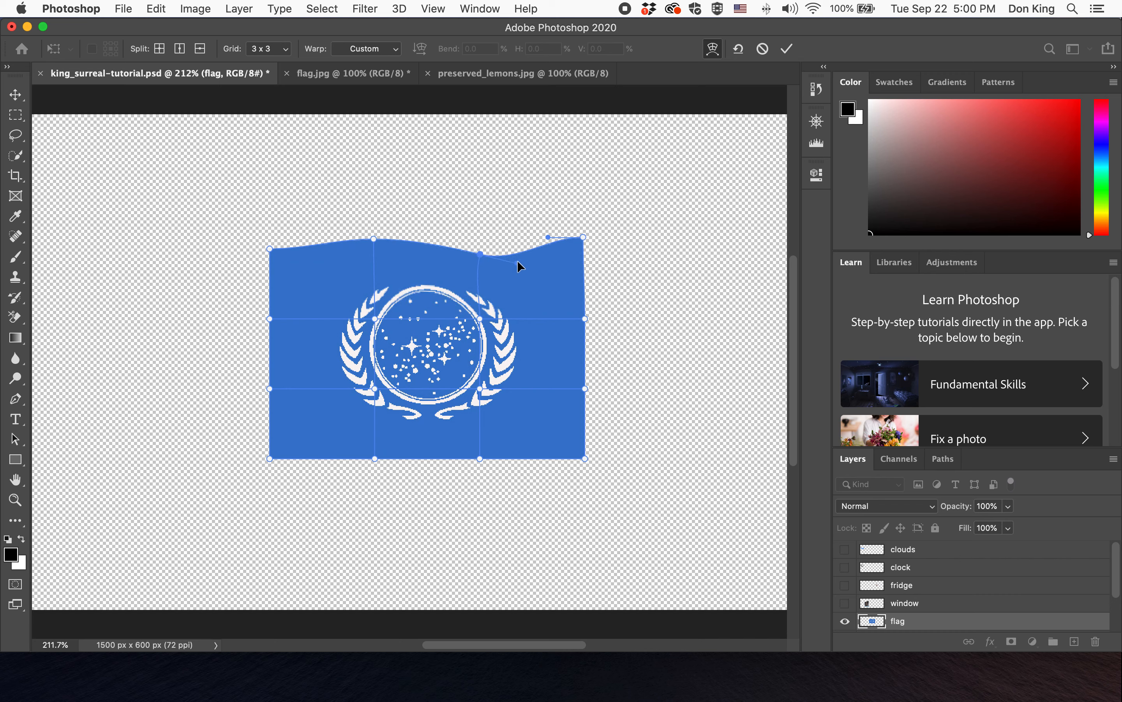
pyautogui.moveTo(515, 263)
pyautogui.mouseDown()
pyautogui.moveTo(497, 265)
pyautogui.moveTo(520, 261)
pyautogui.mouseUp()
pyautogui.moveTo(583, 237); pyautogui.dragTo(586, 234)
pyautogui.moveTo(520, 260); pyautogui.dragTo(520, 257)
pyautogui.moveTo(374, 240); pyautogui.dragTo(373, 240)
pyautogui.moveTo(388, 337); pyautogui.dragTo(432, 346)
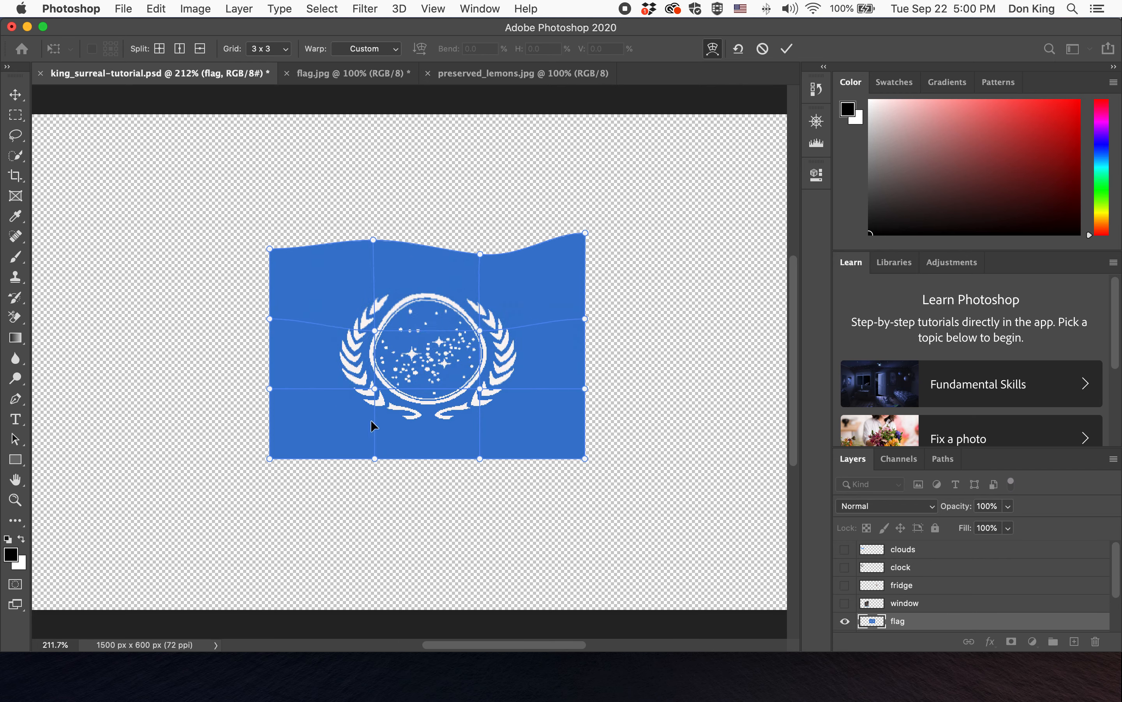
# - Bend the flag's bottom edge and sides into matching waves with the warp points, then commit the warp
pyautogui.moveTo(373, 458); pyautogui.dragTo(374, 441)
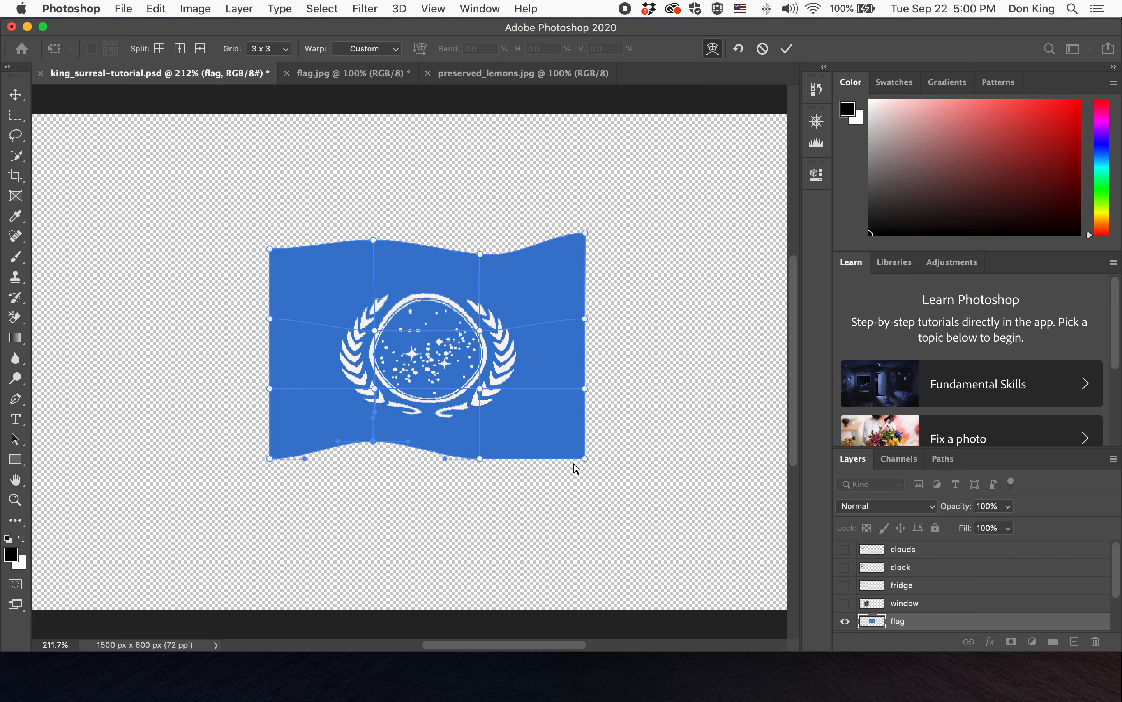
pyautogui.moveTo(585, 459); pyautogui.dragTo(592, 446)
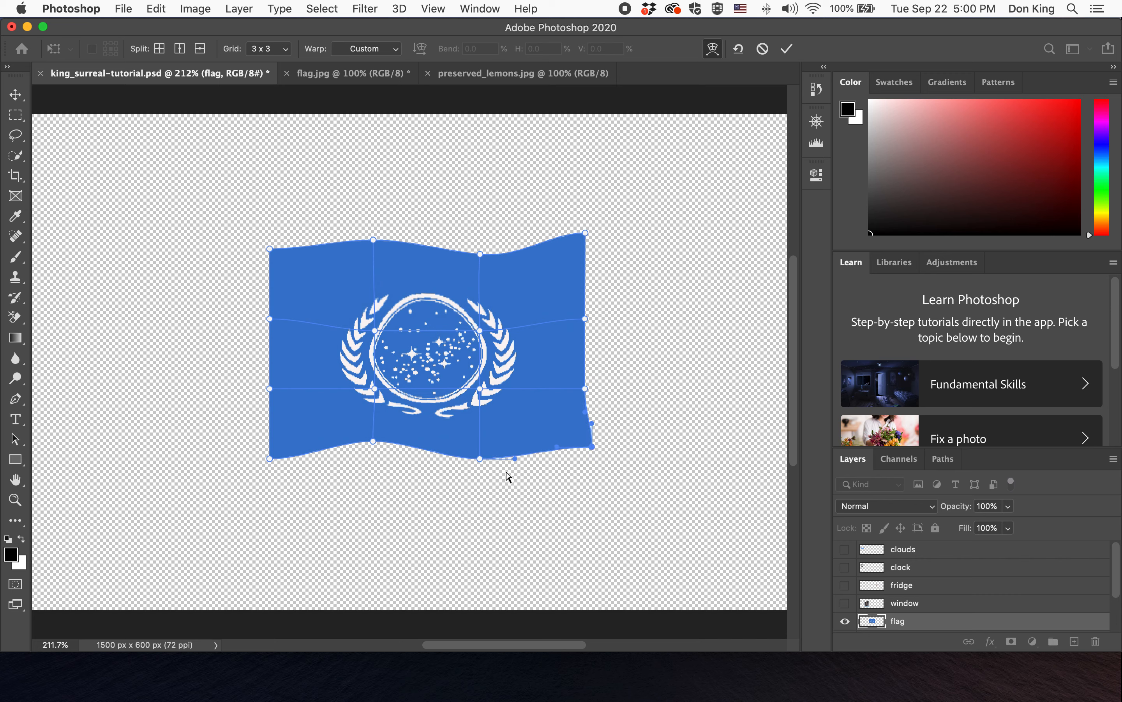
pyautogui.click(481, 463)
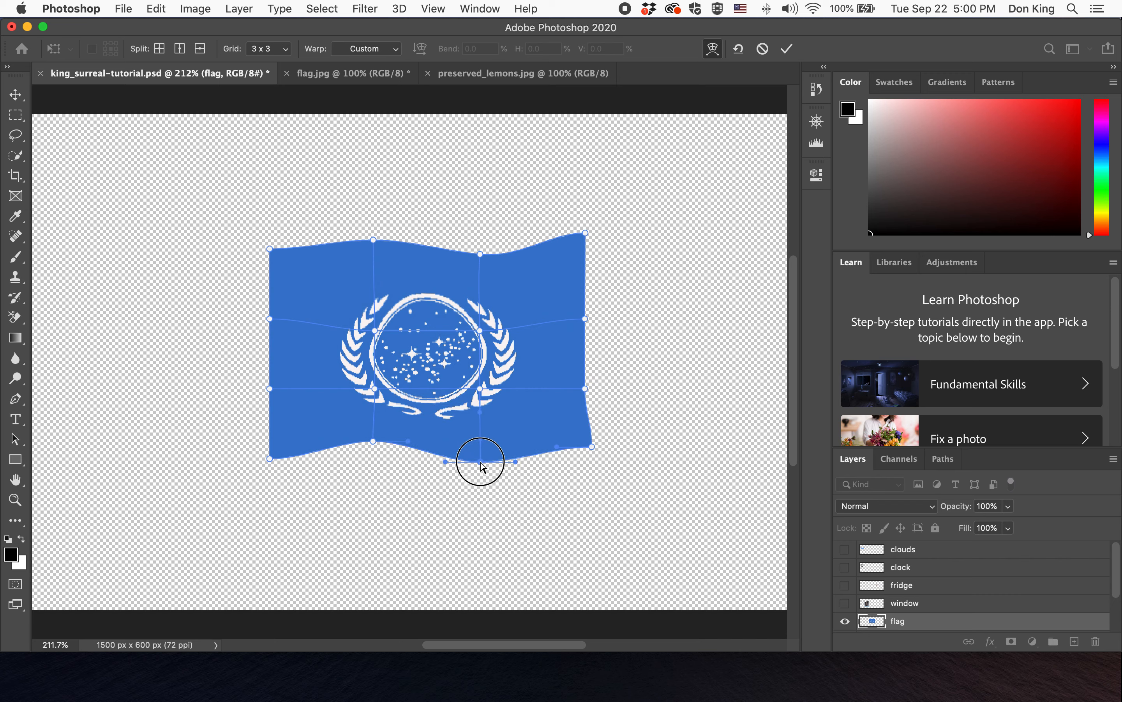
pyautogui.click(268, 319)
pyautogui.click(266, 389)
pyautogui.moveTo(585, 319); pyautogui.dragTo(581, 316)
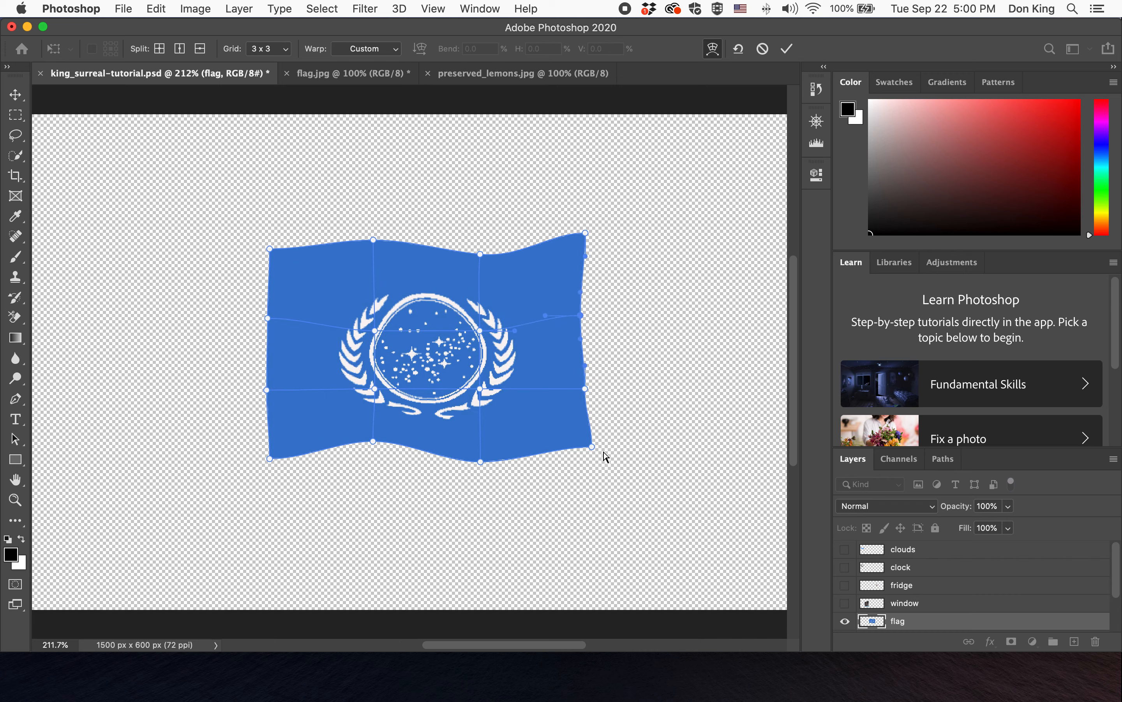
pyautogui.moveTo(591, 446); pyautogui.dragTo(588, 444)
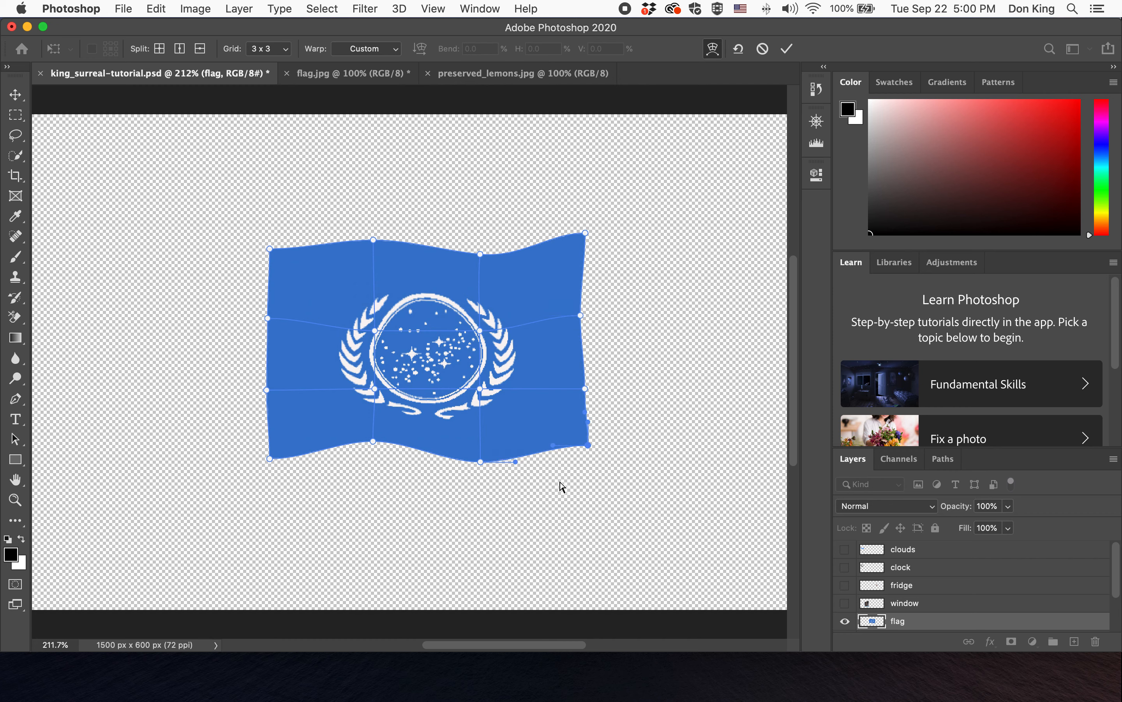
pyautogui.click(373, 442)
pyautogui.moveTo(408, 441); pyautogui.dragTo(424, 444)
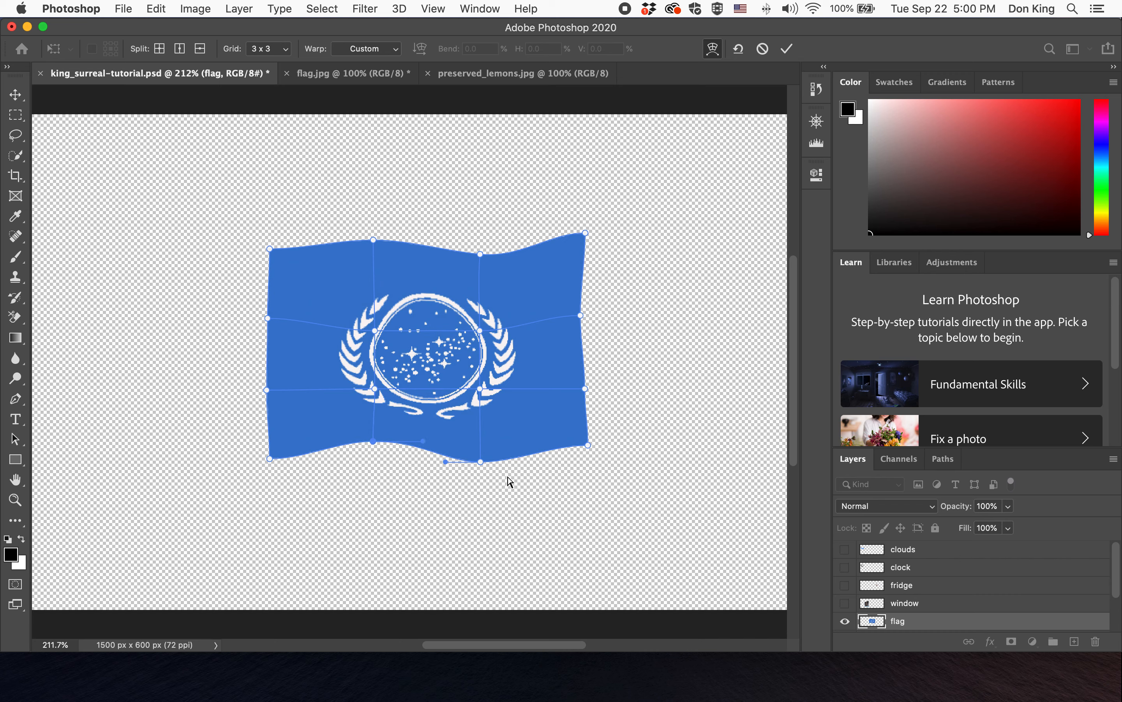
pyautogui.click(542, 426)
pyautogui.click(787, 49)
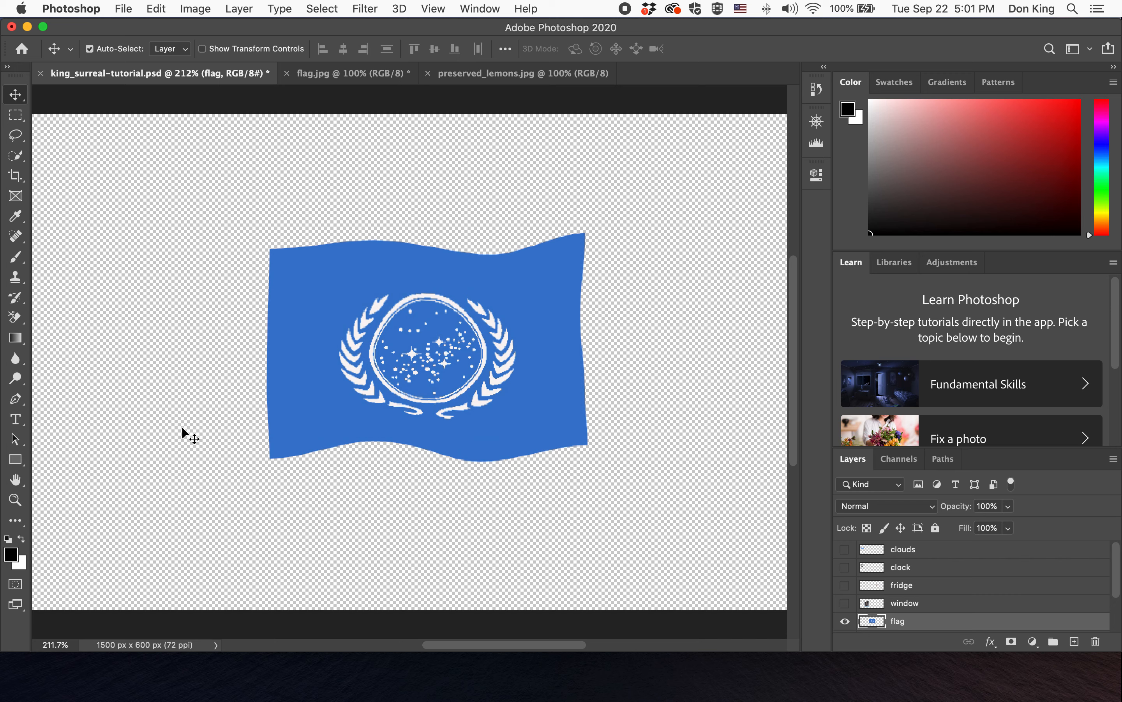
# - Lighten a vertical highlight streak through the flag's middle with the Dodge Tool, 65 px brush, Midtones, 50% exposure
pyautogui.click(18, 380)
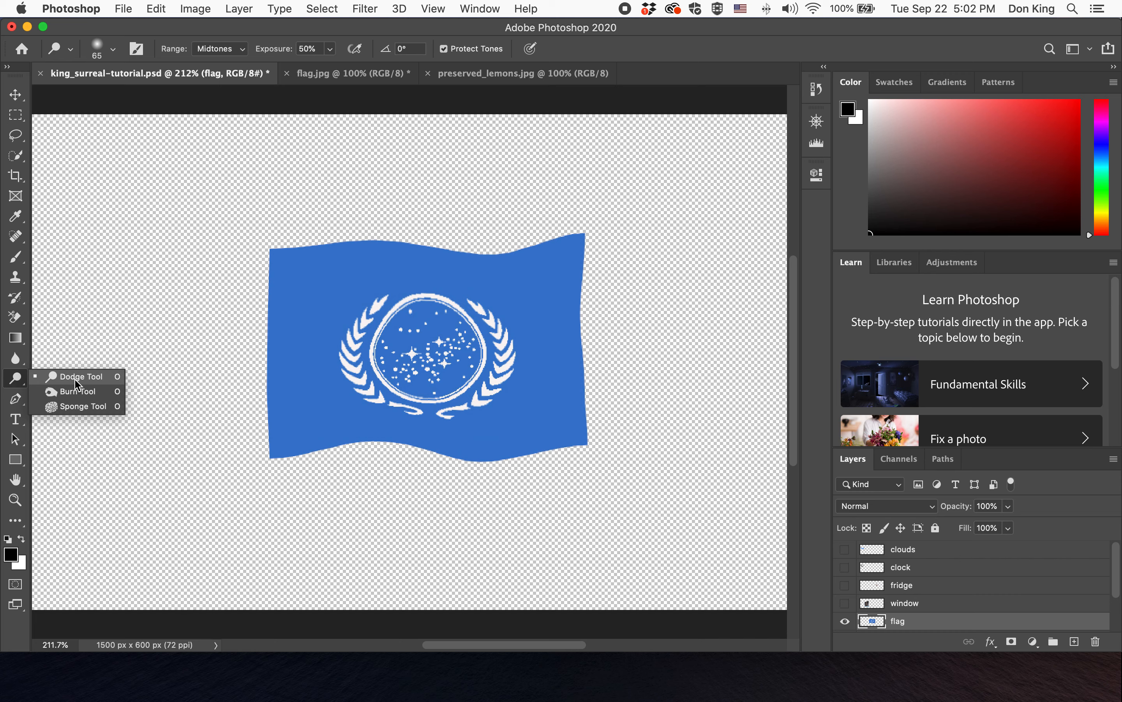
pyautogui.click(112, 49)
pyautogui.click(112, 28)
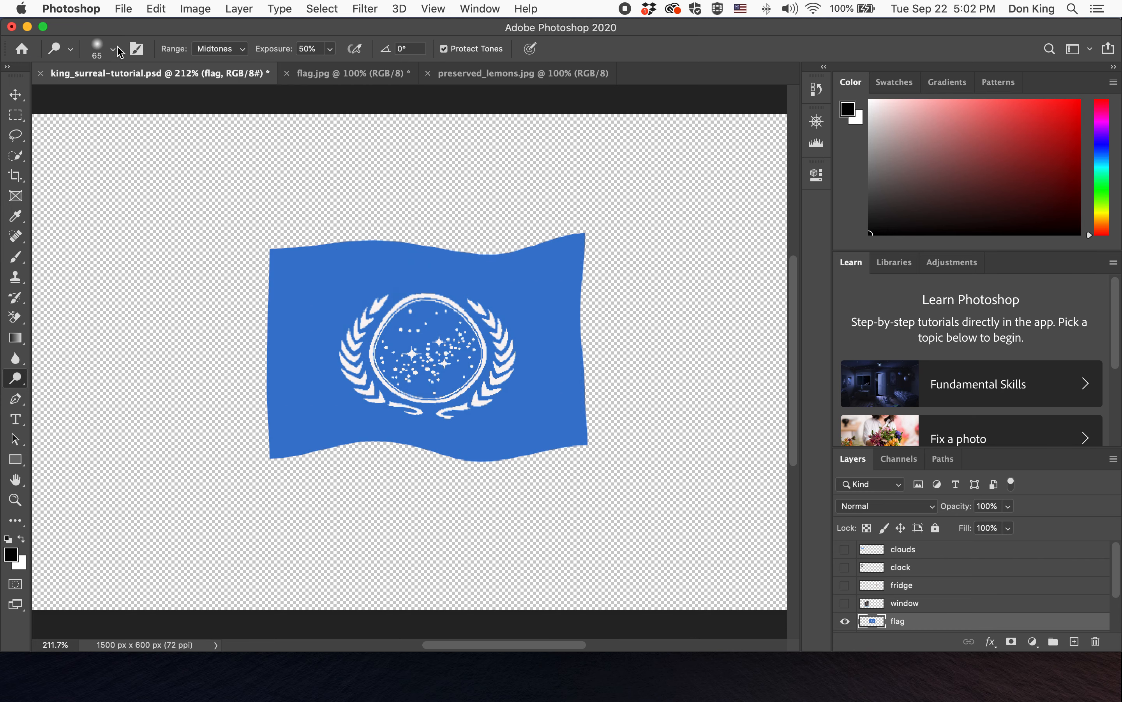
pyautogui.click(114, 50)
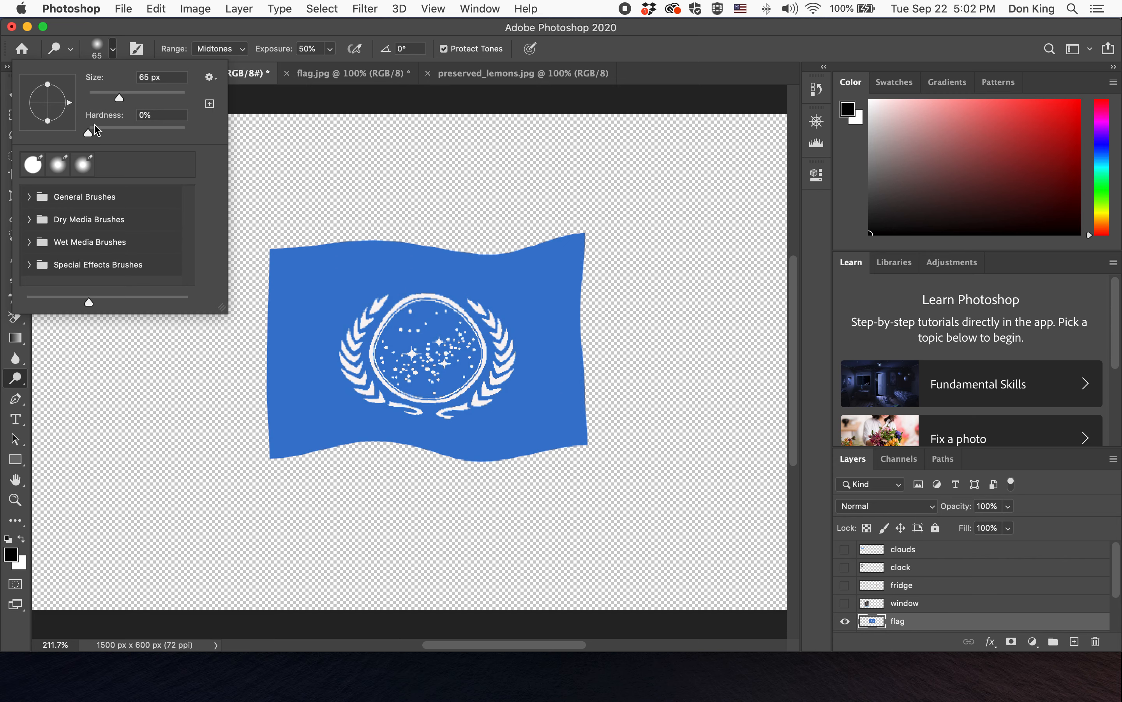
pyautogui.click(243, 34)
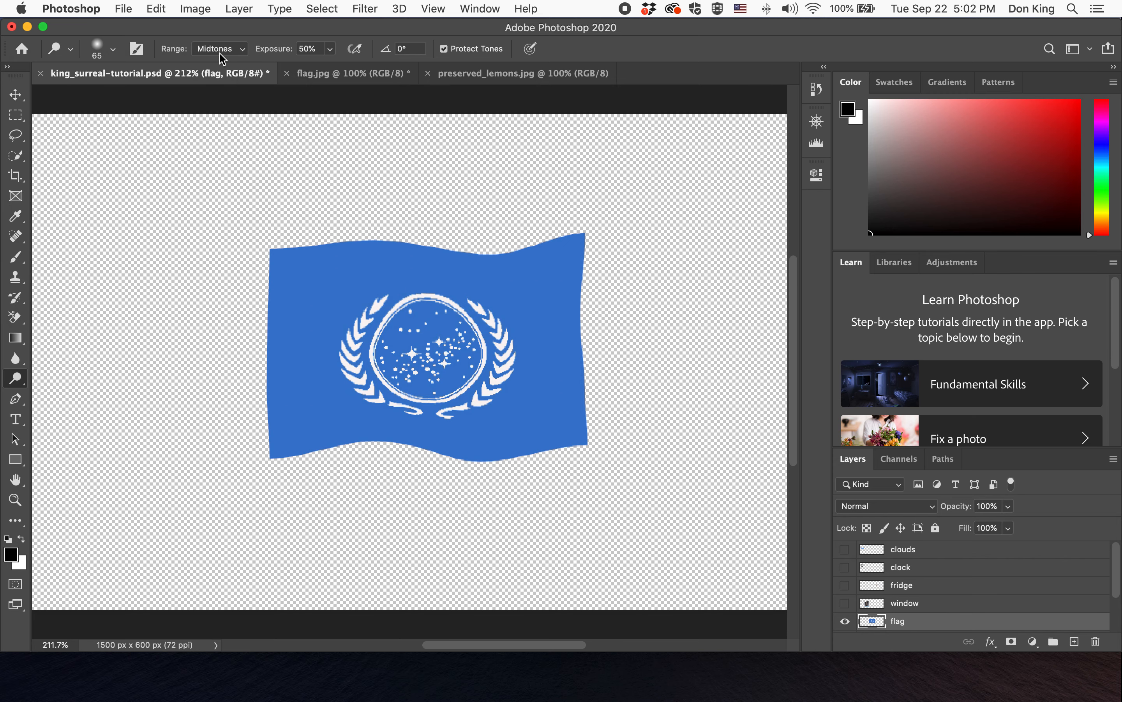
pyautogui.click(242, 51)
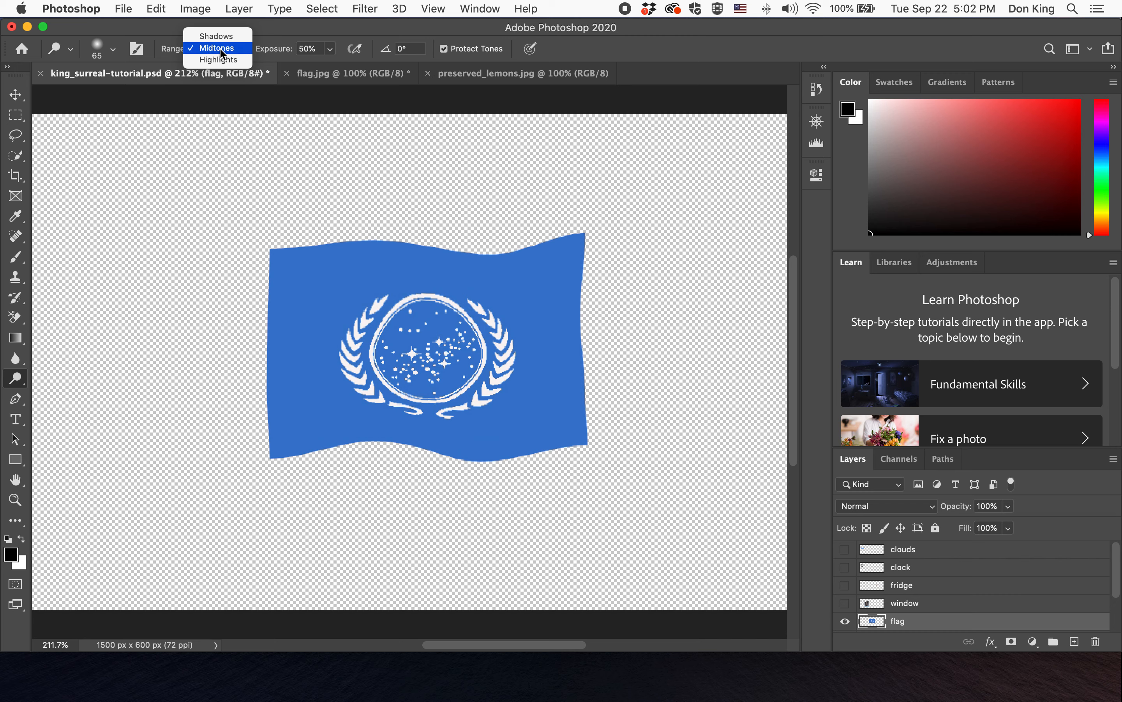
pyautogui.click(222, 51)
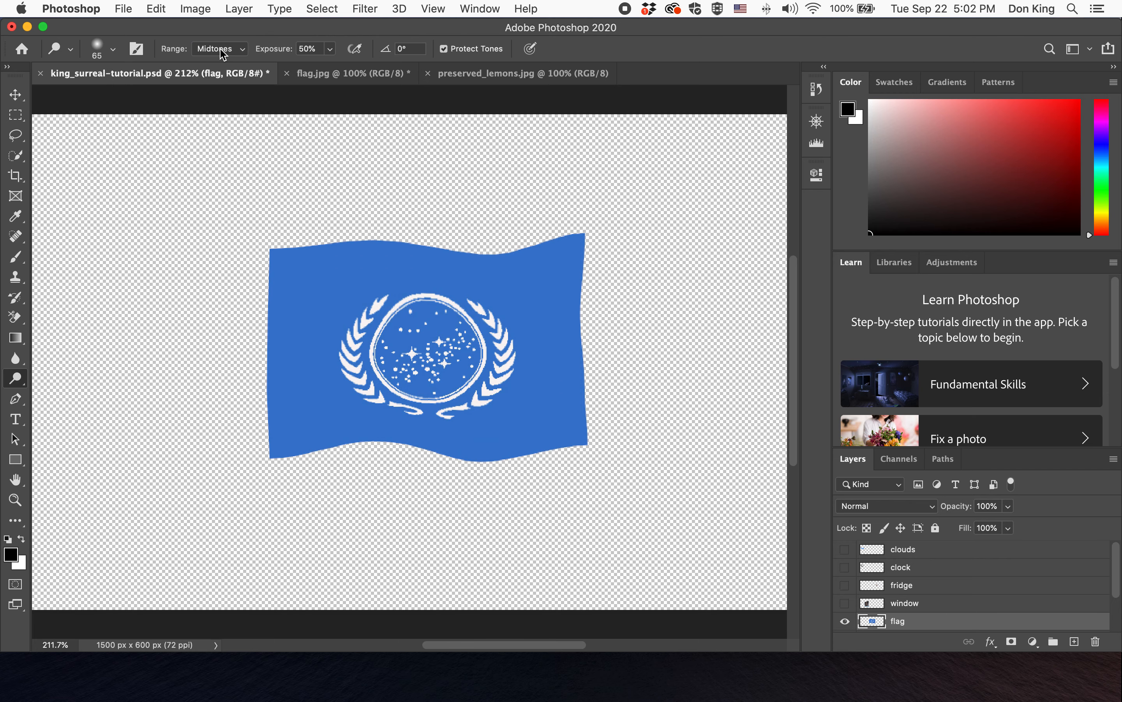
pyautogui.hscroll(-1, 220, 49)
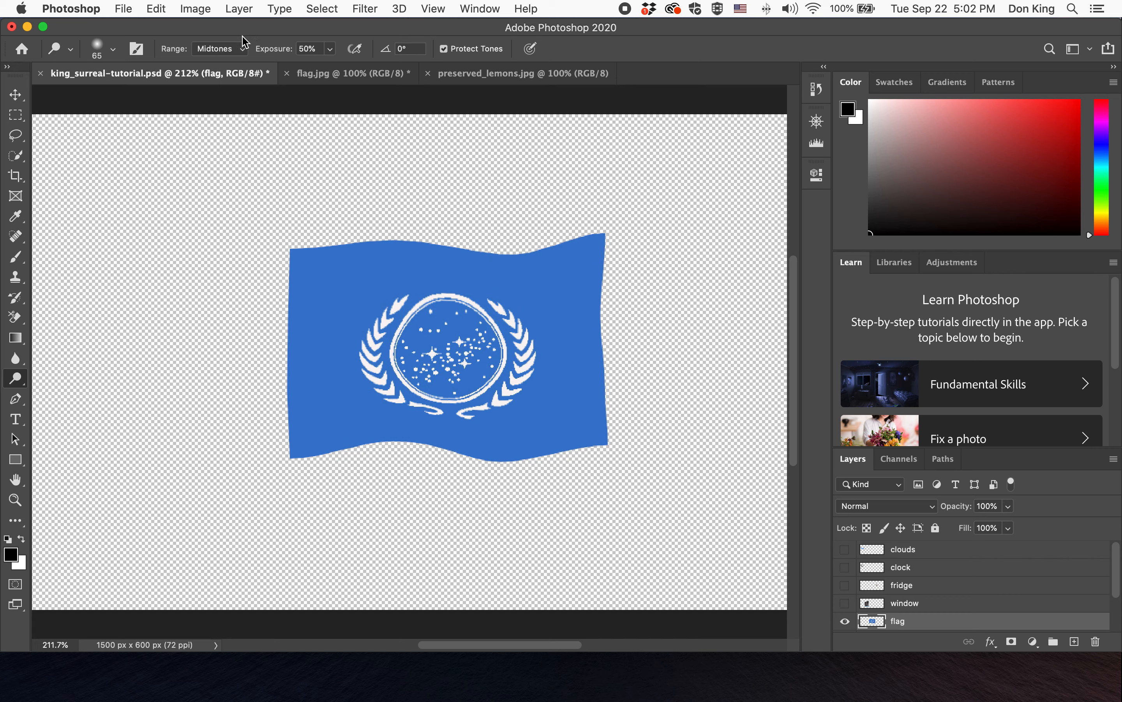
pyautogui.click(222, 52)
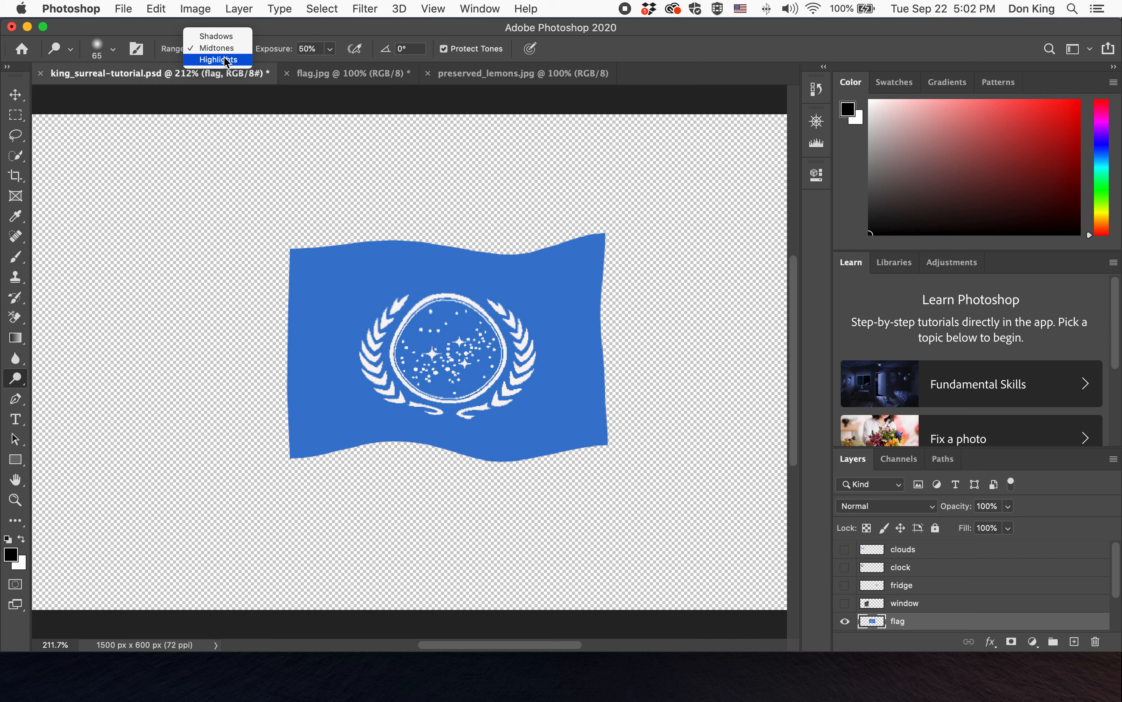
pyautogui.click(283, 34)
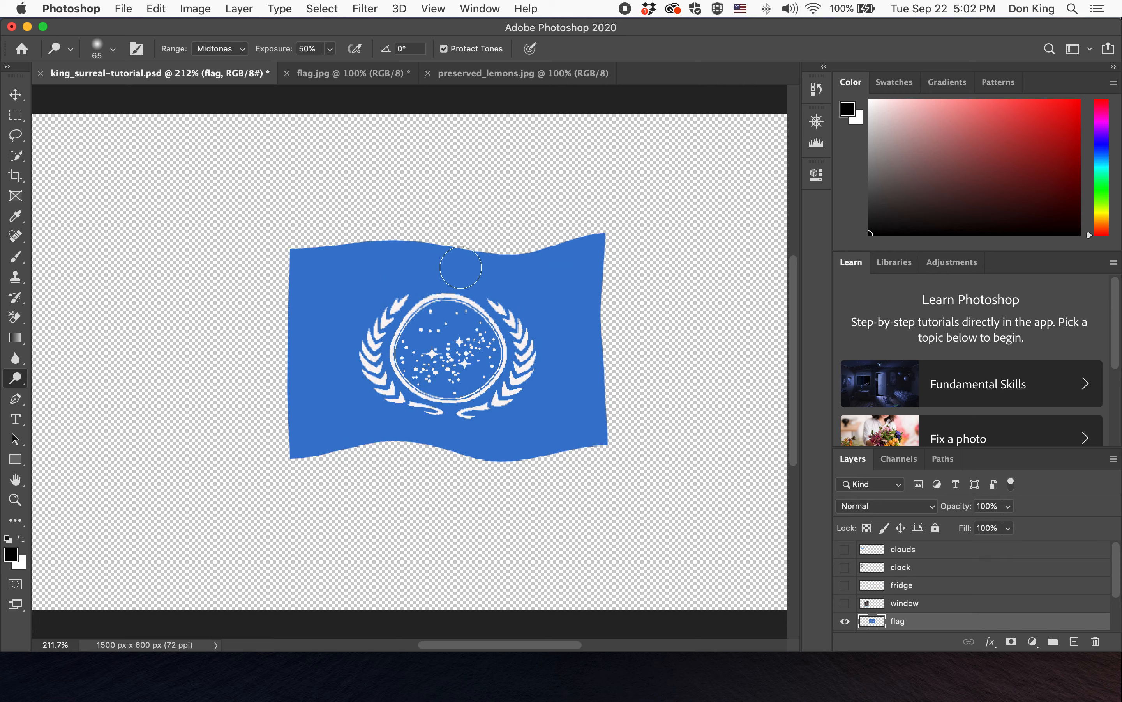
pyautogui.moveTo(489, 261); pyautogui.dragTo(488, 471)
pyautogui.moveTo(492, 234); pyautogui.dragTo(490, 459)
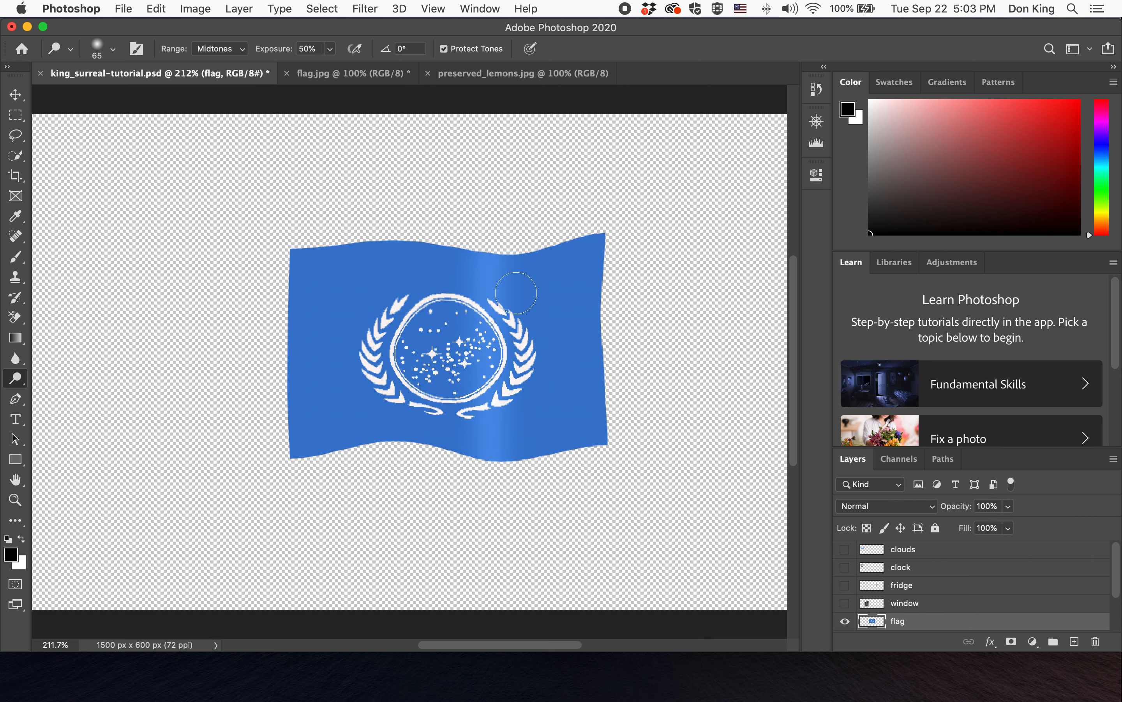
pyautogui.moveTo(504, 232); pyautogui.dragTo(503, 468)
pyautogui.moveTo(485, 226)
pyautogui.mouseDown()
pyautogui.moveTo(471, 297)
pyautogui.moveTo(483, 463)
pyautogui.mouseUp()
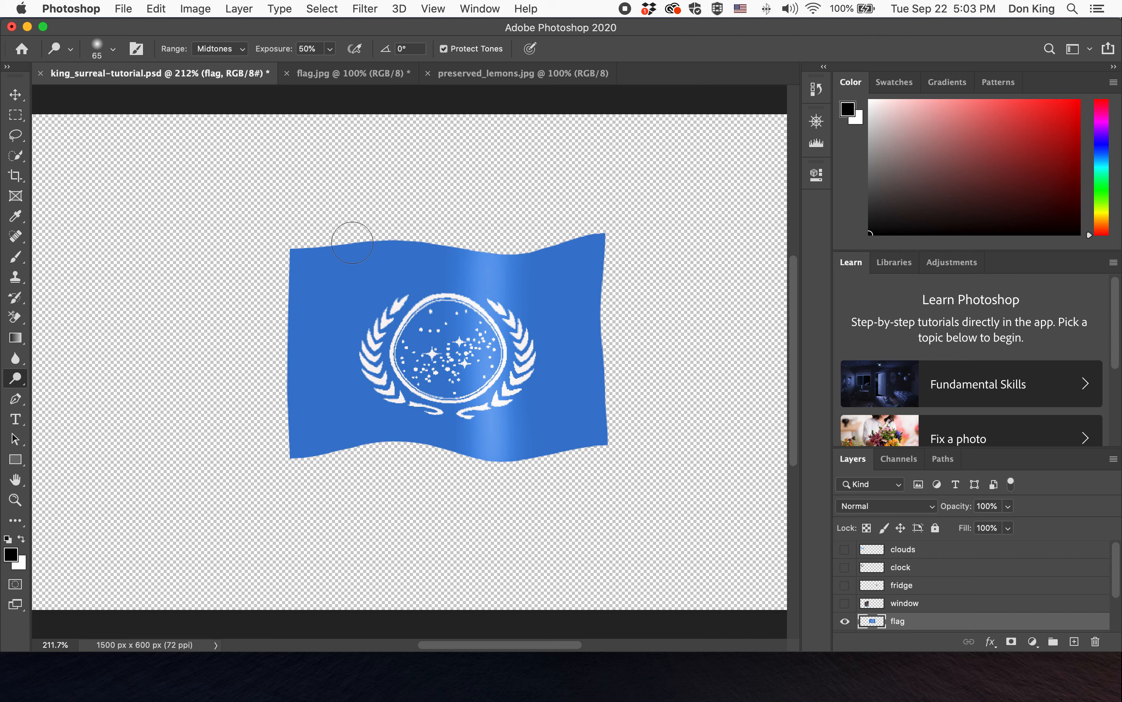
# - Dodge additional vertical highlight streaks near the flag's left side and right of centre
pyautogui.moveTo(308, 245); pyautogui.dragTo(308, 460)
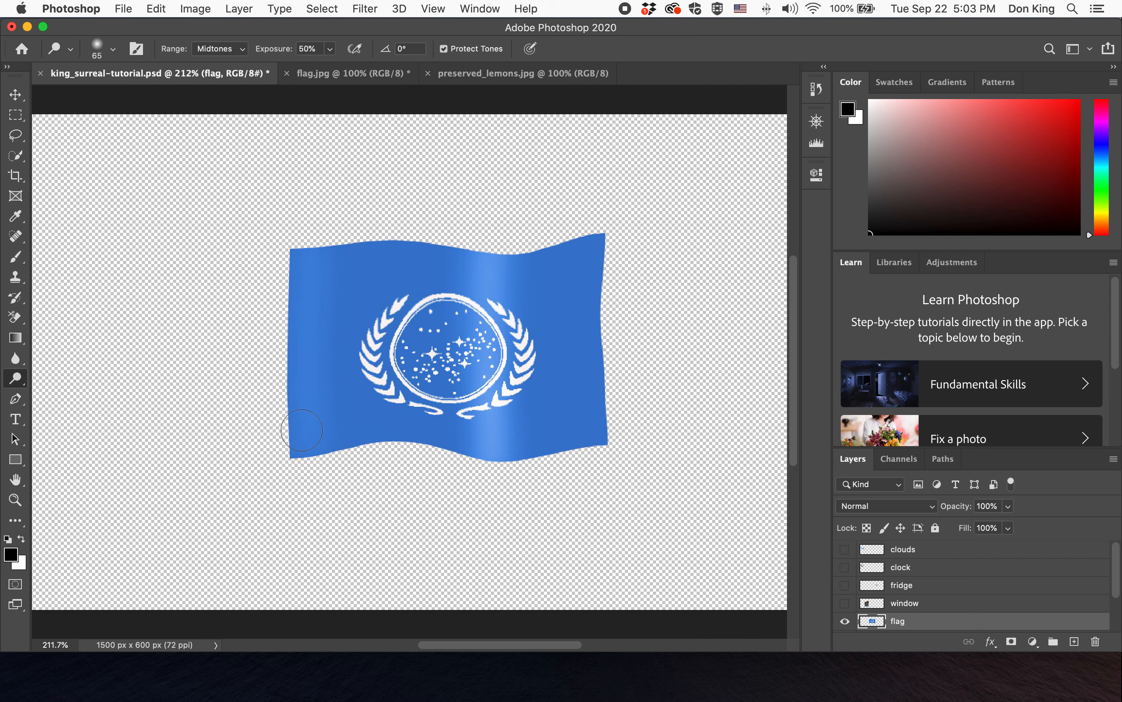
pyautogui.moveTo(322, 247); pyautogui.dragTo(301, 458)
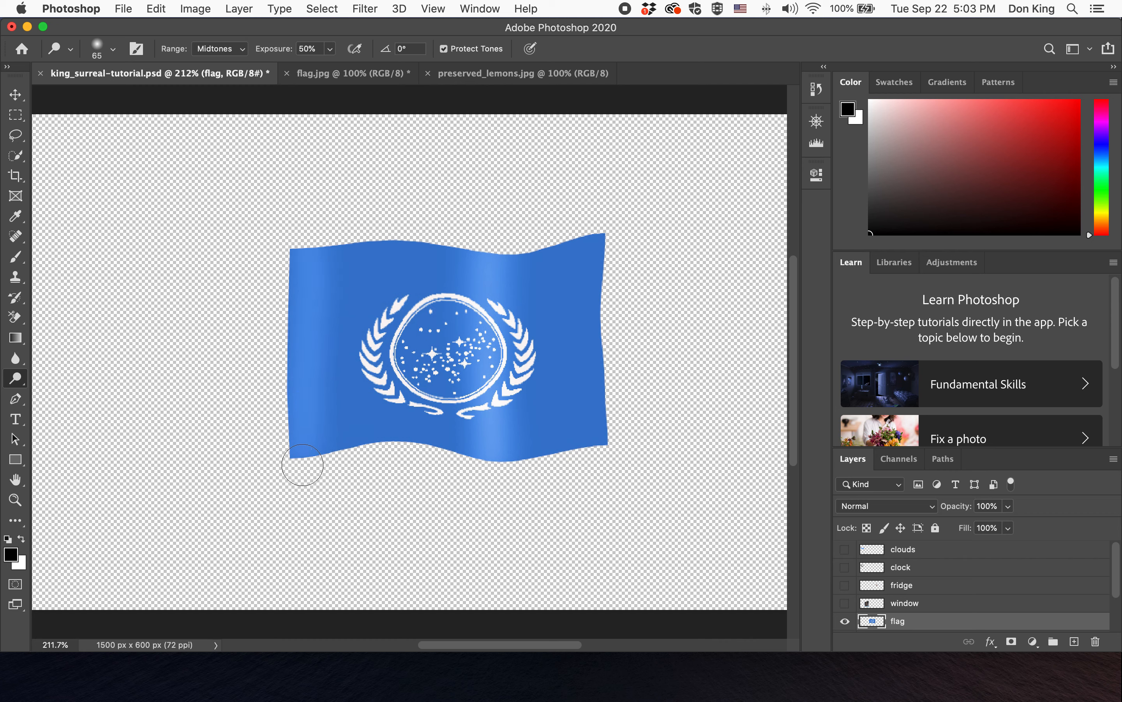
pyautogui.moveTo(304, 316)
pyautogui.mouseDown()
pyautogui.moveTo(303, 251)
pyautogui.moveTo(303, 466)
pyautogui.moveTo(295, 250)
pyautogui.moveTo(300, 464)
pyautogui.mouseUp()
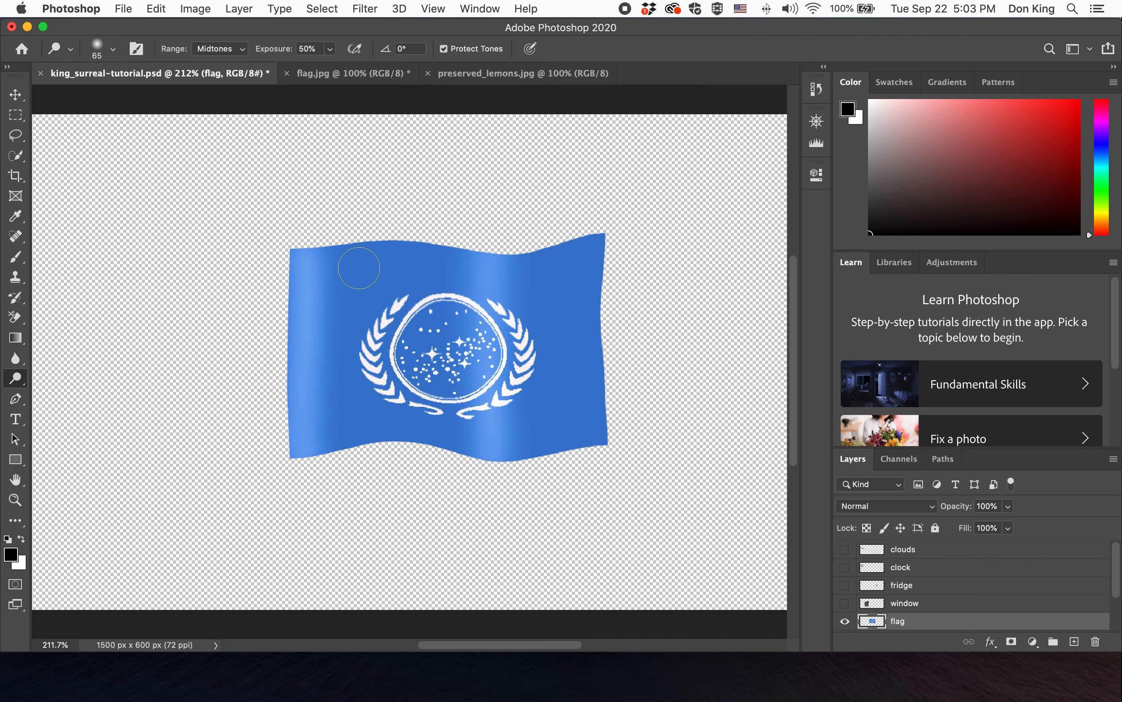
pyautogui.click(525, 335)
pyautogui.moveTo(526, 335)
pyautogui.mouseDown()
pyautogui.moveTo(526, 488)
pyautogui.moveTo(509, 267)
pyautogui.moveTo(507, 474)
pyautogui.moveTo(508, 251)
pyautogui.moveTo(515, 469)
pyautogui.mouseUp()
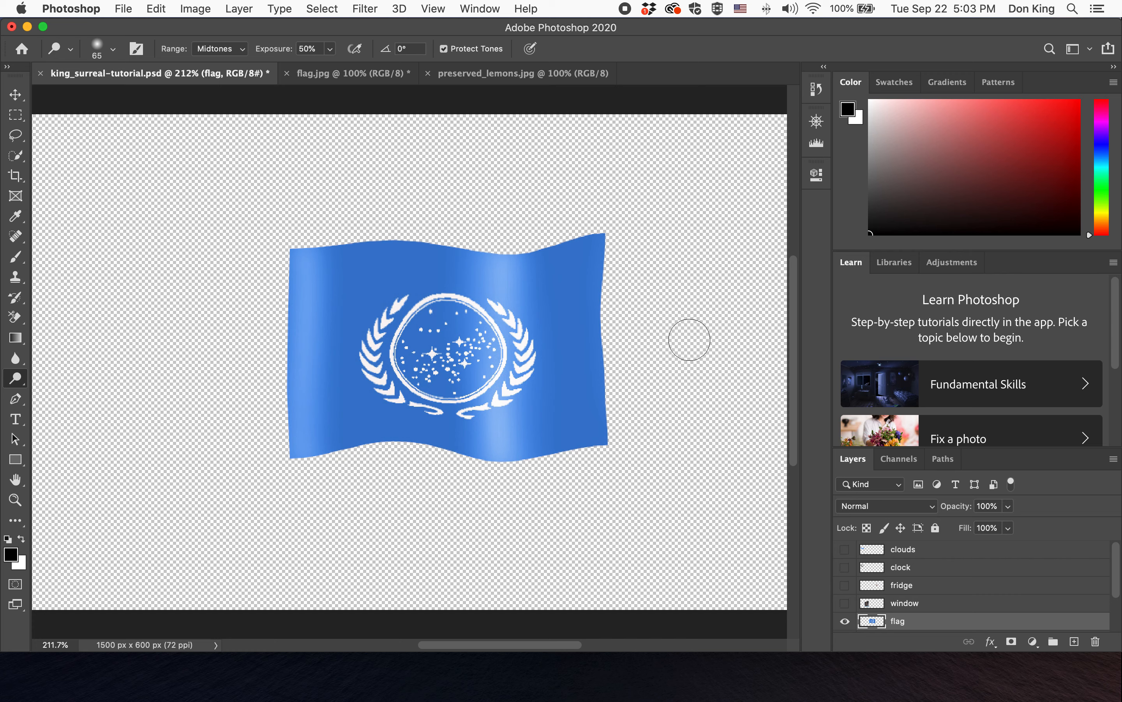
# - Darken shadow streaks along the flag's right edge and left of the emblem with the Burn Tool at 79 px
pyautogui.moveTo(15, 386); pyautogui.dragTo(66, 391)
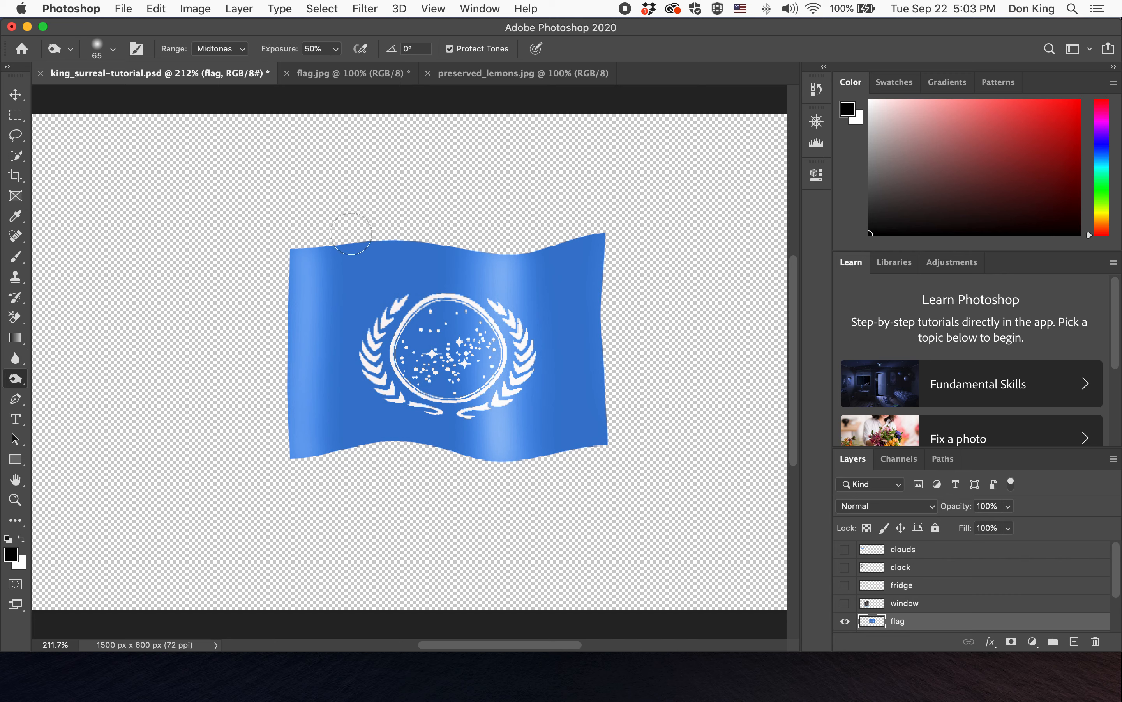
pyautogui.moveTo(119, 96); pyautogui.dragTo(126, 97)
pyautogui.click(417, 231)
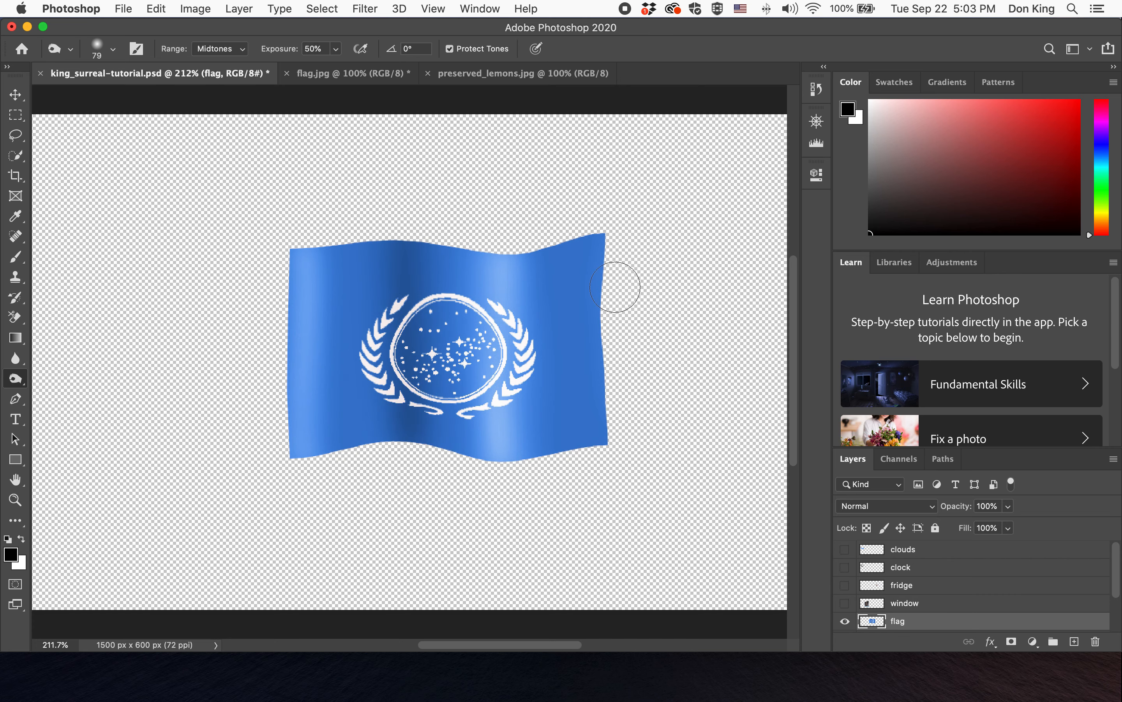
pyautogui.moveTo(596, 246)
pyautogui.mouseDown()
pyautogui.moveTo(597, 438)
pyautogui.moveTo(606, 216)
pyautogui.moveTo(583, 288)
pyautogui.moveTo(582, 341)
pyautogui.moveTo(605, 443)
pyautogui.mouseUp()
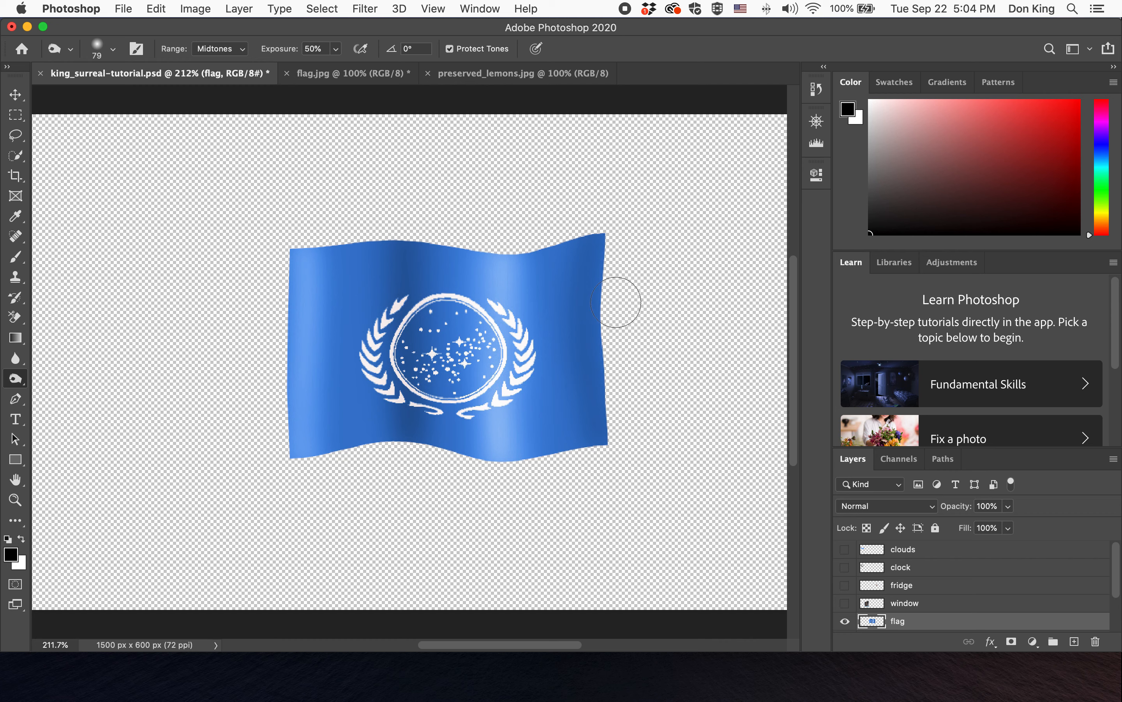
pyautogui.moveTo(381, 259); pyautogui.dragTo(376, 340)
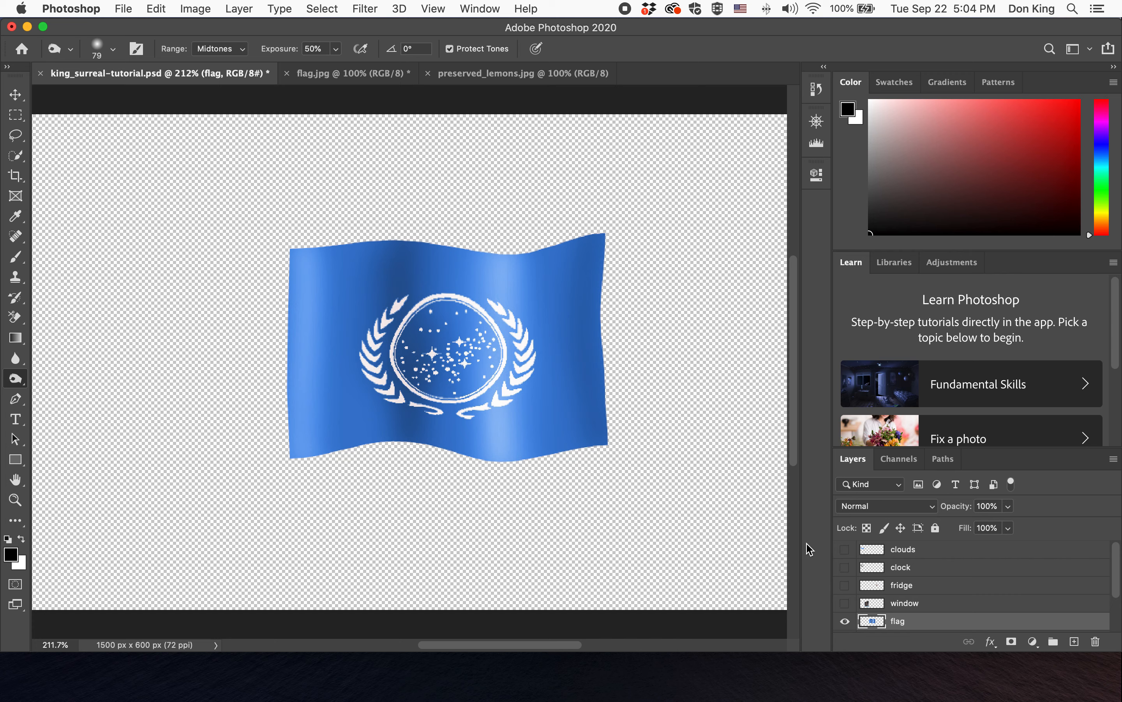
# - Turn the visibility of all the hidden layers, including window, fridge, clock, tree and building, coaster and Background, back on
pyautogui.click(845, 603)
pyautogui.click(845, 584)
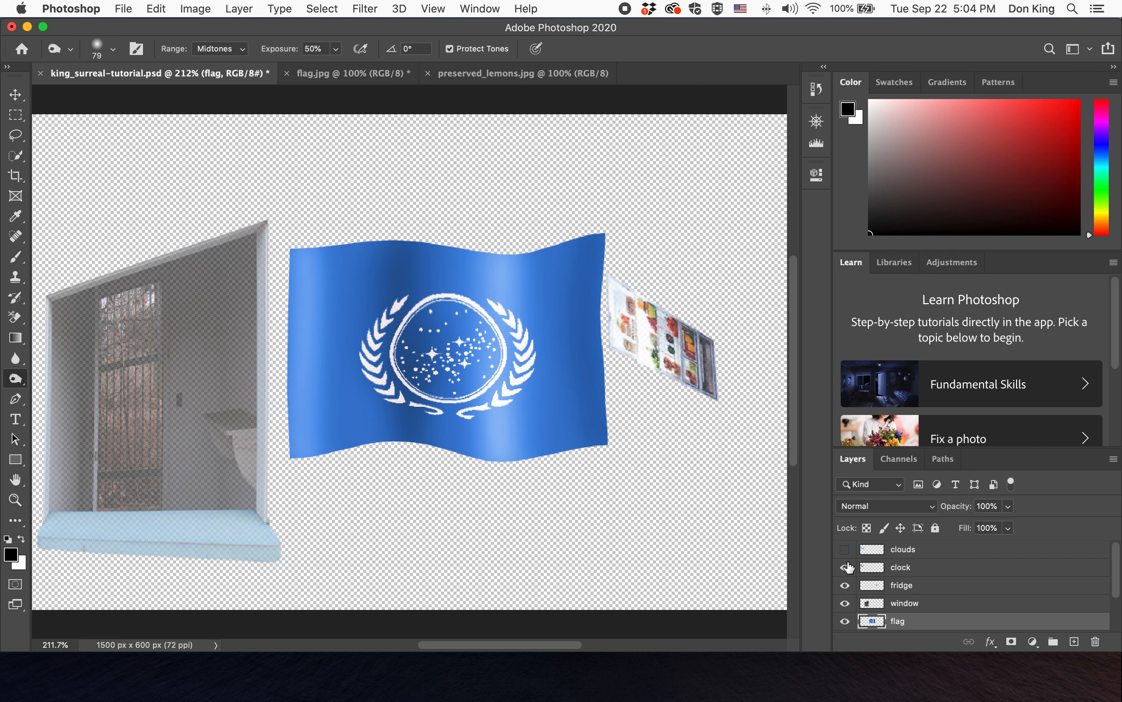
pyautogui.scroll(-3, 856, 573)
pyautogui.click(845, 587)
pyautogui.click(845, 604)
pyautogui.click(845, 622)
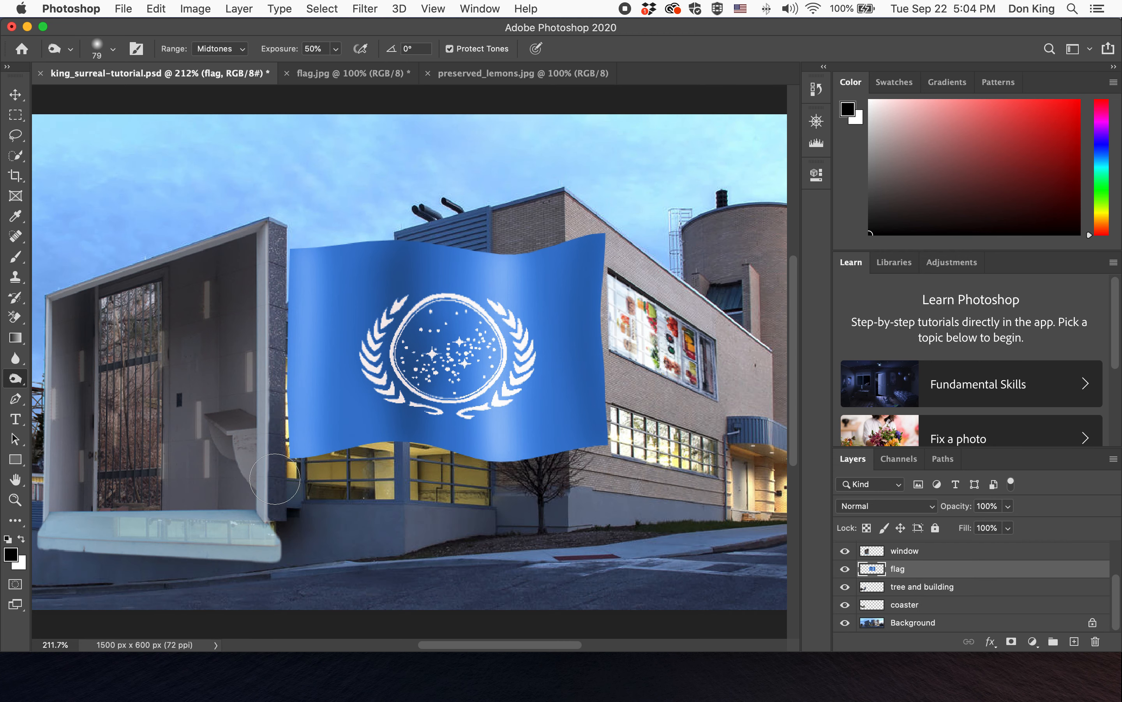
# - Move the flag layer up and right toward the round tower
pyautogui.doubleClick(16, 483)
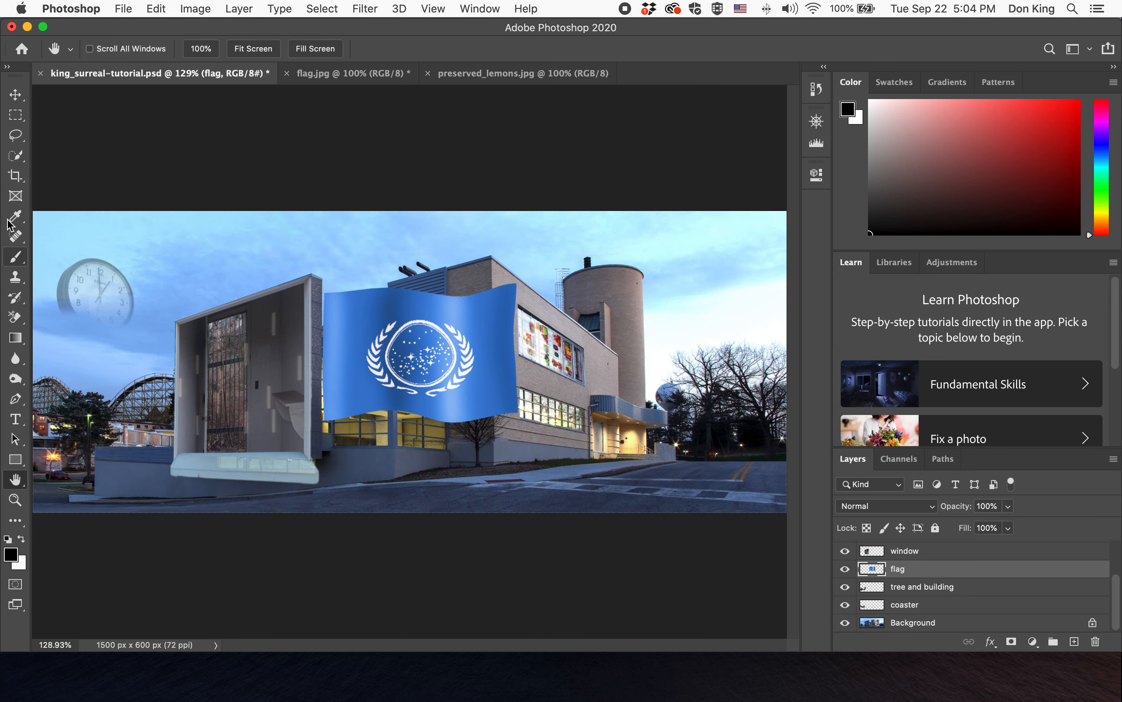
pyautogui.click(15, 95)
pyautogui.moveTo(380, 345); pyautogui.dragTo(630, 288)
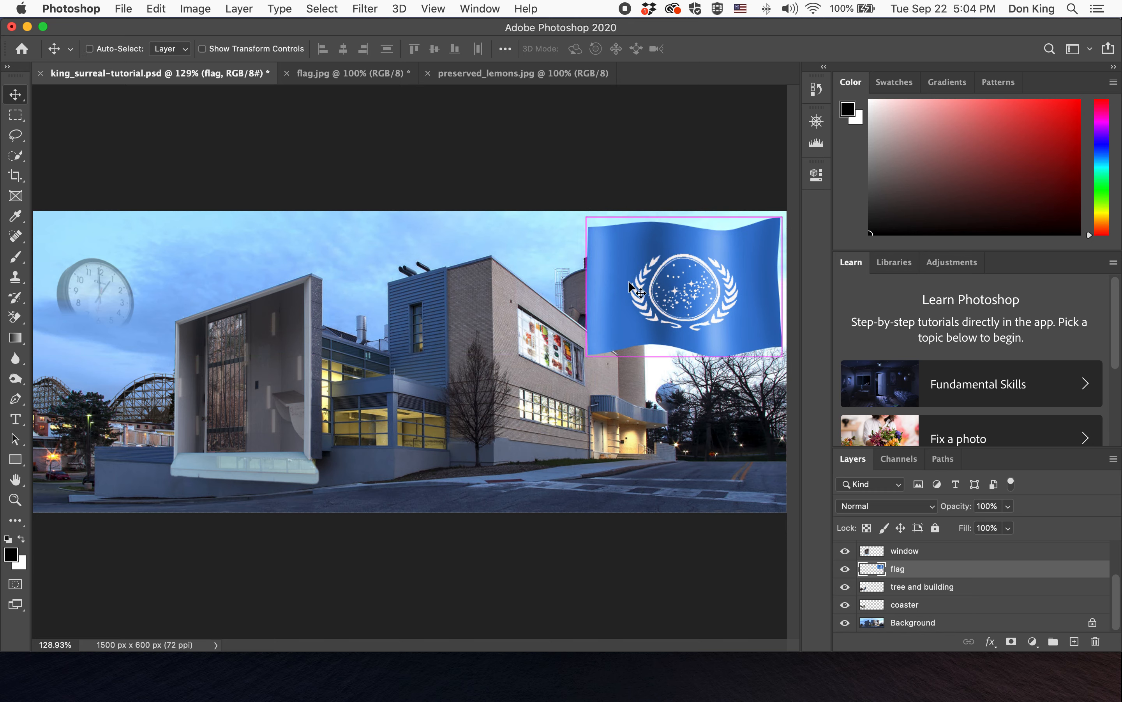
# - Scale the flag down to about 19% and place it above the tower with Free Transform
pyautogui.press('super+t')
pyautogui.moveTo(778, 223); pyautogui.dragTo(620, 241)
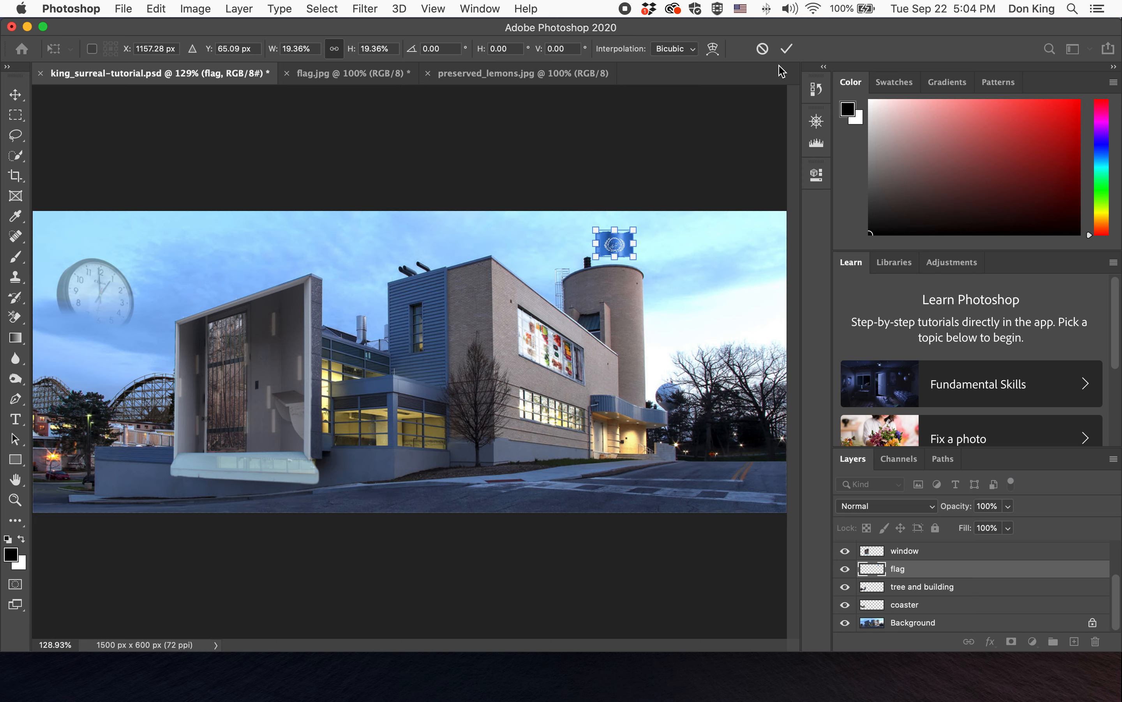
pyautogui.click(786, 48)
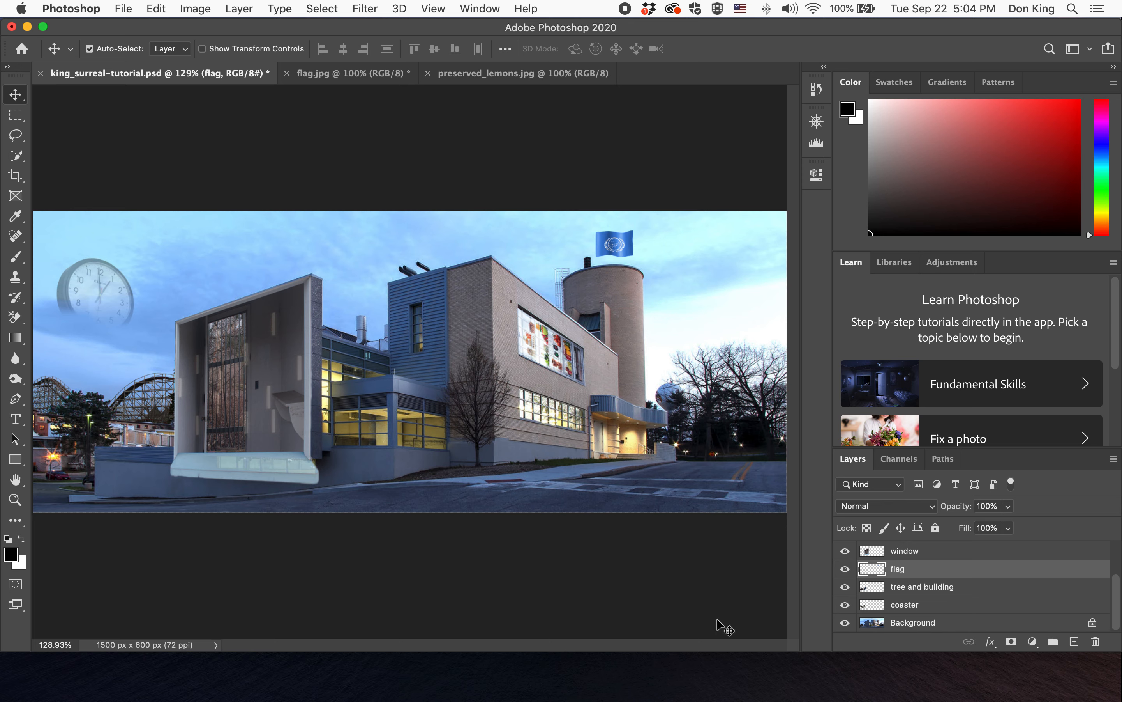
# - Switch to Preview to view the surreal example image for reference, then return
pyautogui.moveTo(546, 698)
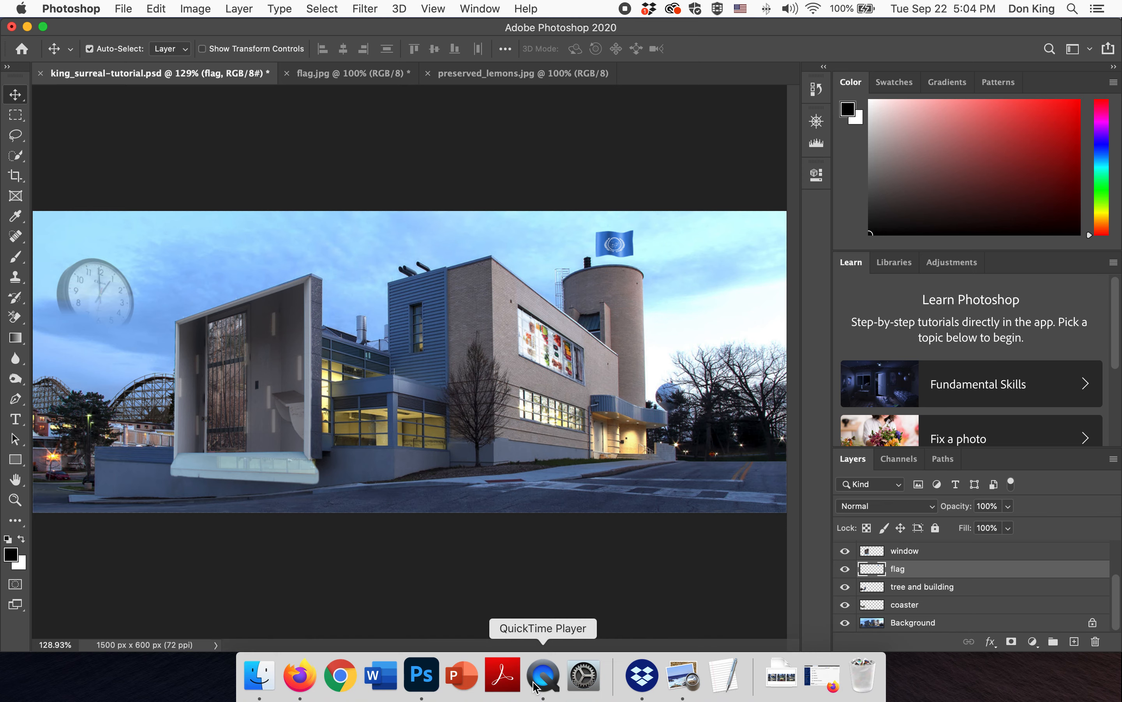
pyautogui.click(689, 694)
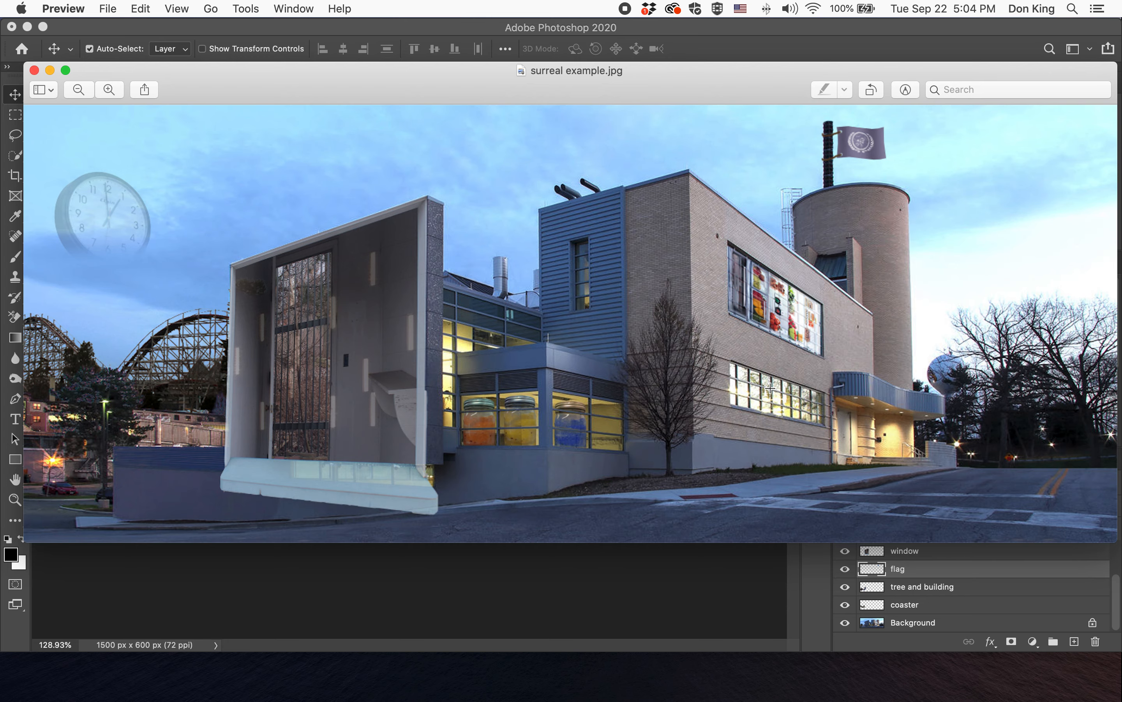
pyautogui.click(520, 616)
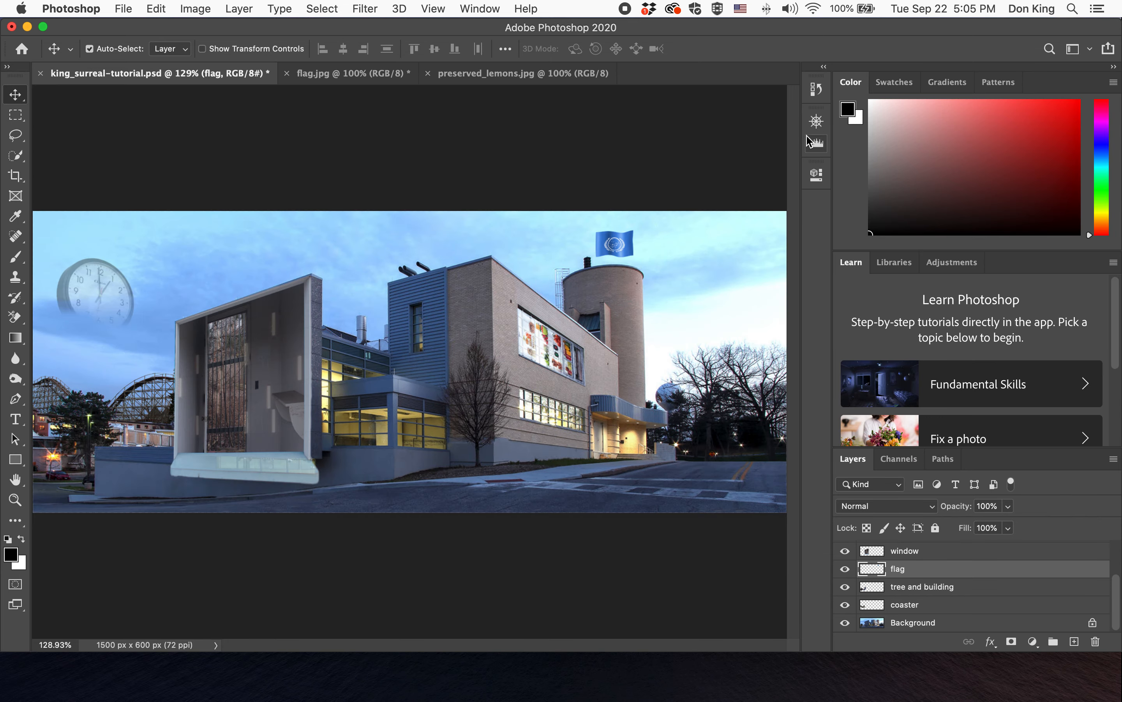
# - On the Background layer, select the tower's chimney with the Quick Selection Tool using a 13 px brush
pyautogui.click(816, 121)
pyautogui.moveTo(733, 216); pyautogui.dragTo(741, 216)
pyautogui.moveTo(718, 177); pyautogui.dragTo(756, 161)
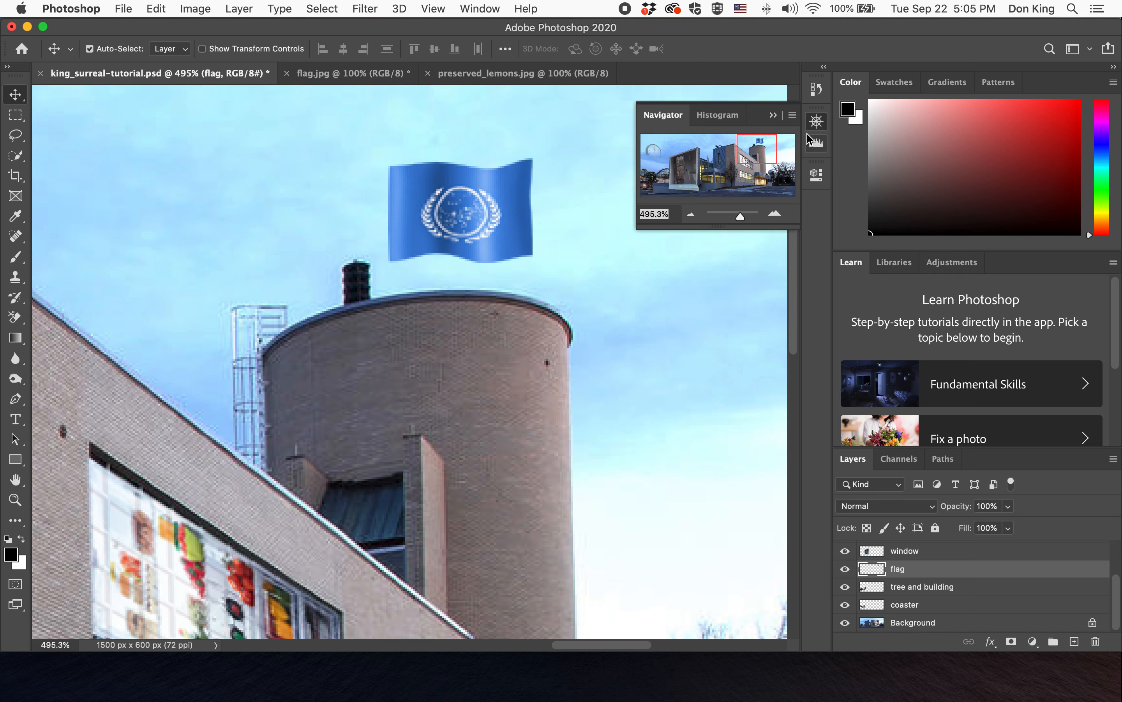
pyautogui.click(817, 121)
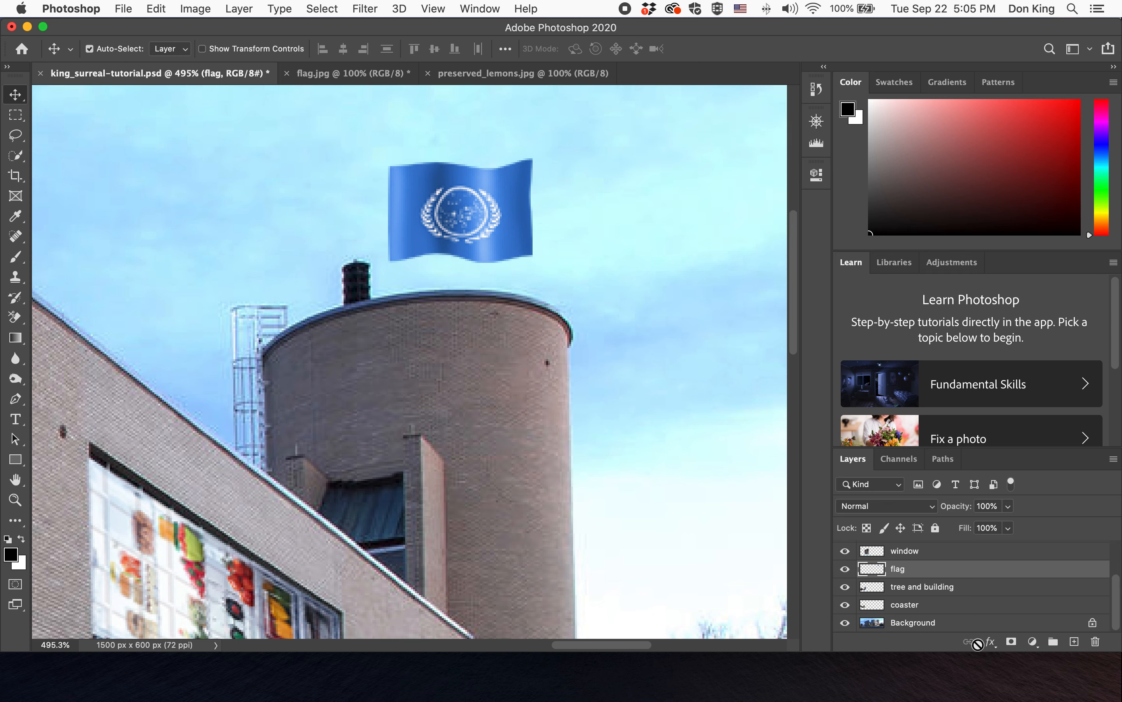
pyautogui.click(959, 624)
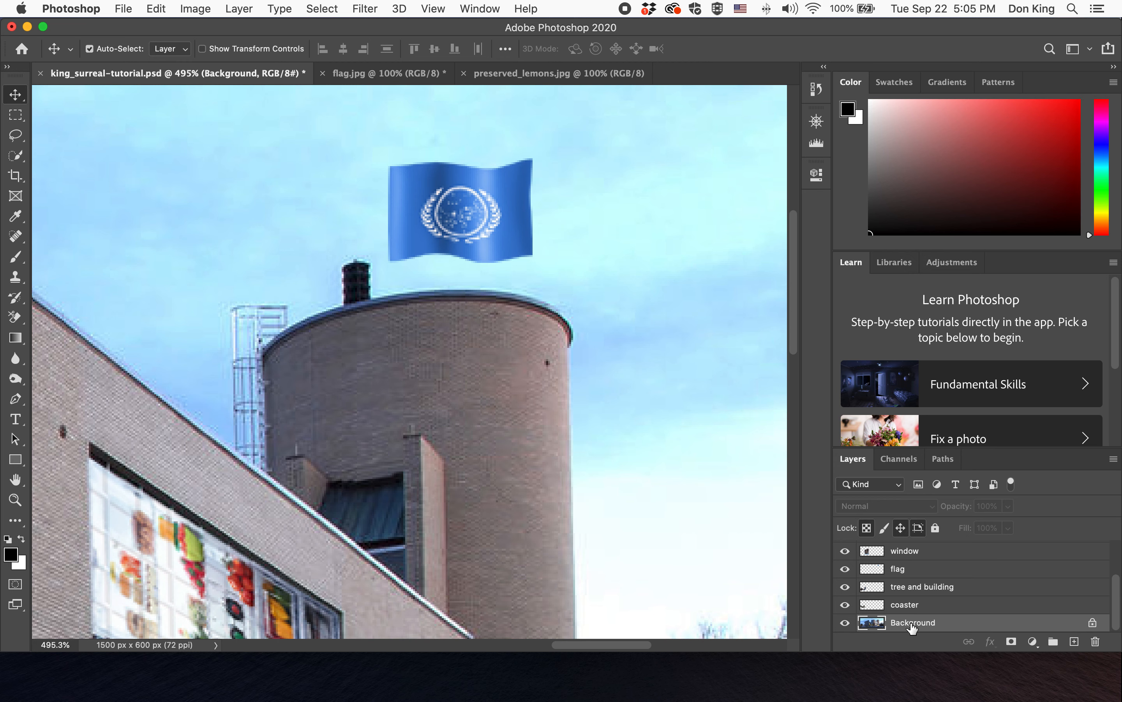
pyautogui.click(15, 156)
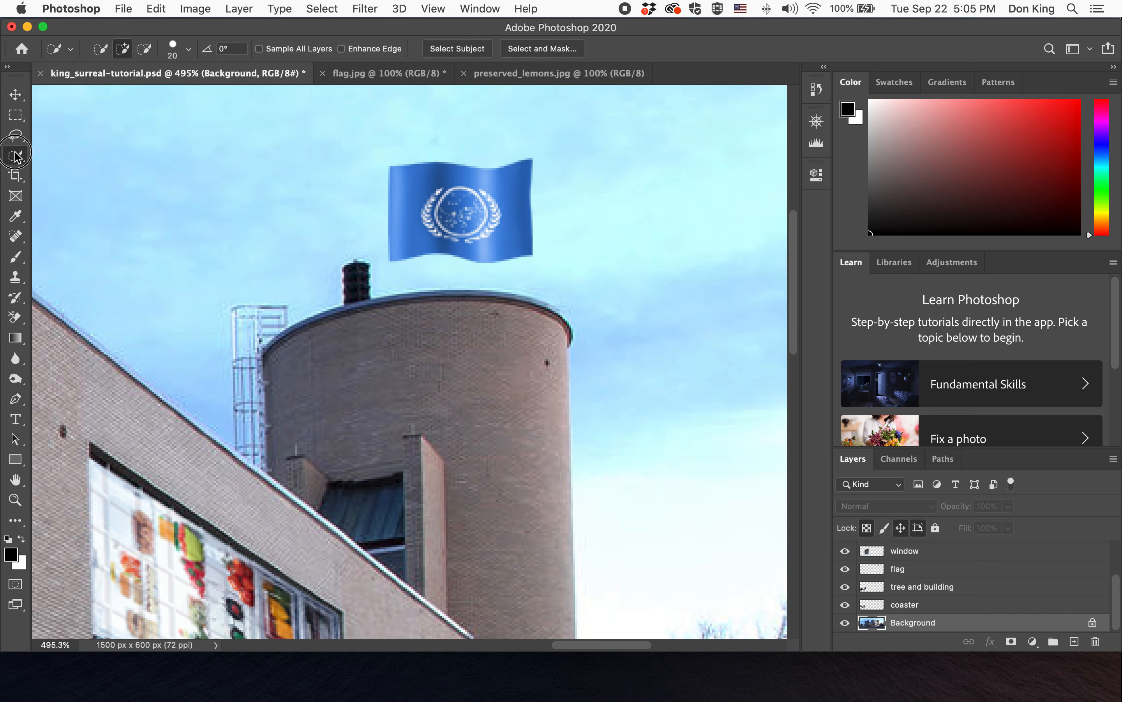
pyautogui.click(189, 49)
pyautogui.moveTo(113, 92); pyautogui.dragTo(107, 93)
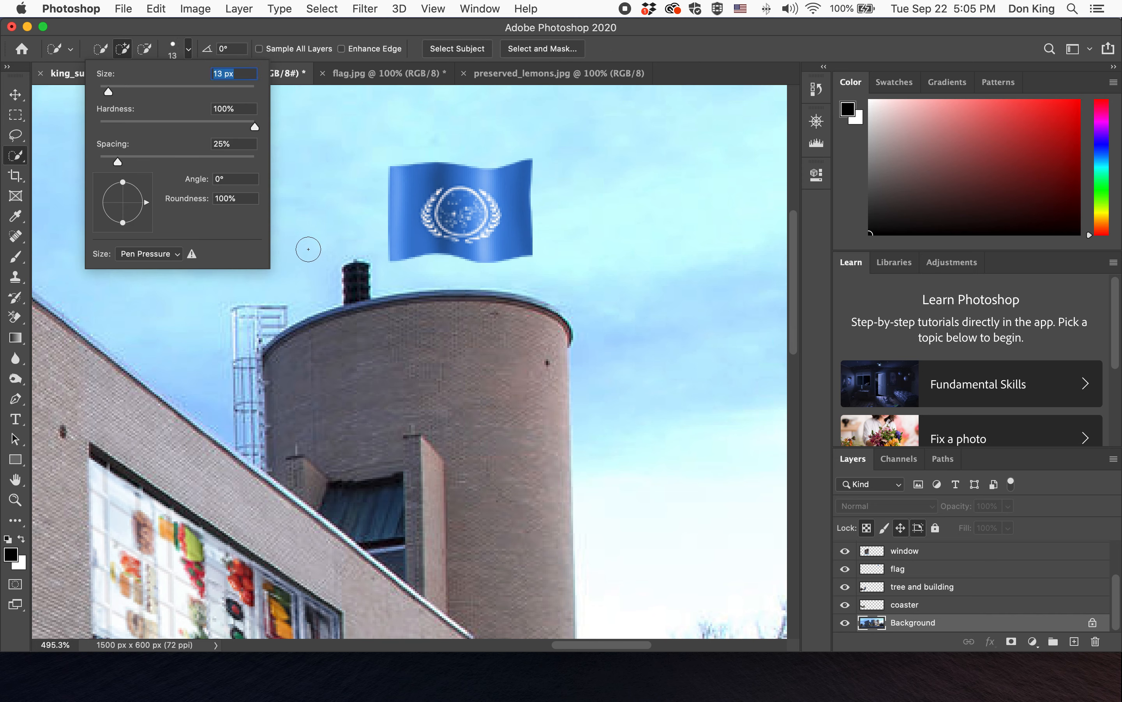
pyautogui.moveTo(355, 274); pyautogui.dragTo(358, 283)
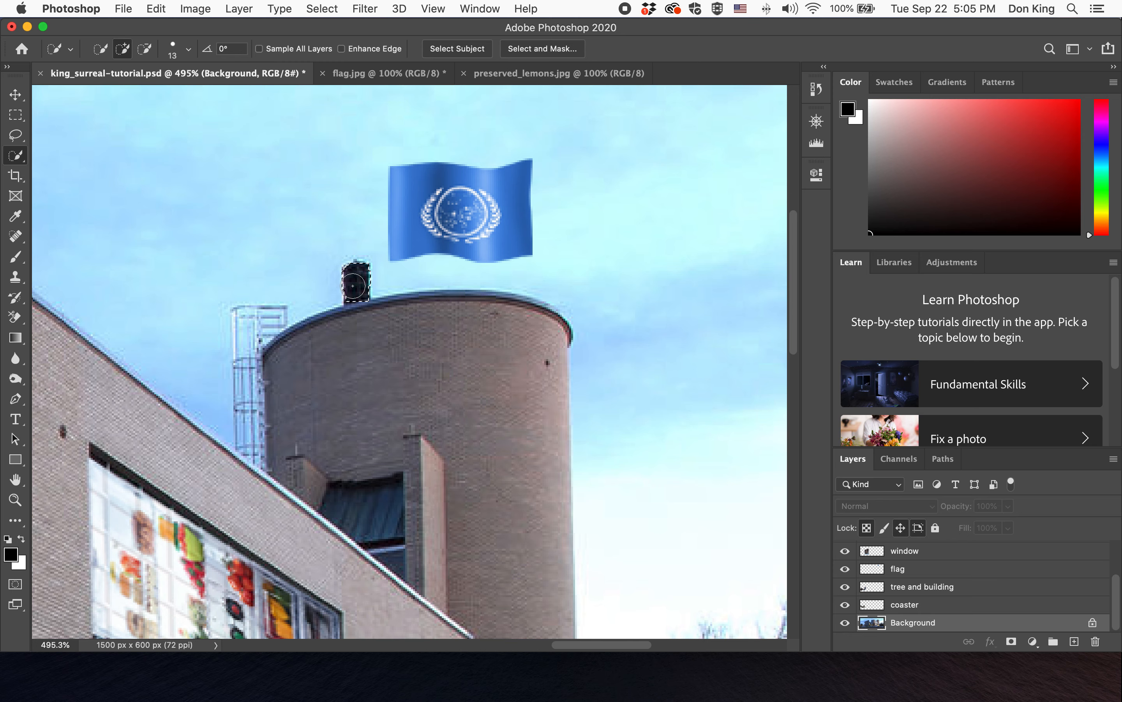
# - Refine the chimney selection in Select and Mask, setting Feather to about 0.1 px and lowering Smooth
pyautogui.click(567, 47)
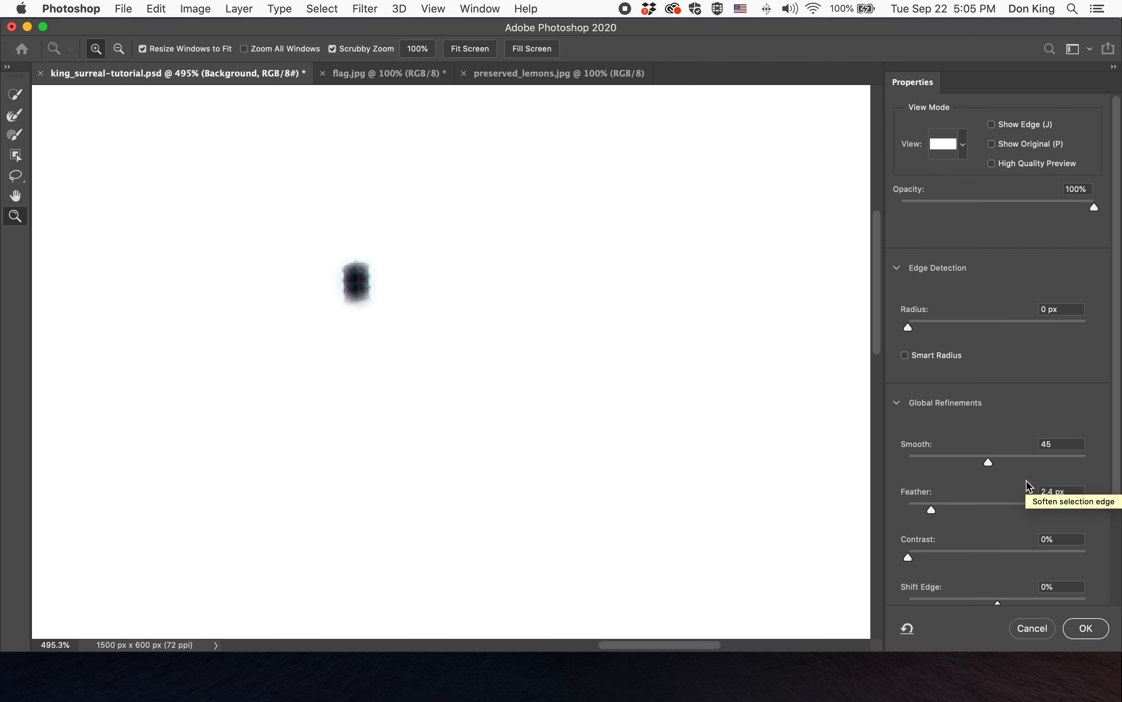
pyautogui.moveTo(932, 510); pyautogui.dragTo(912, 514)
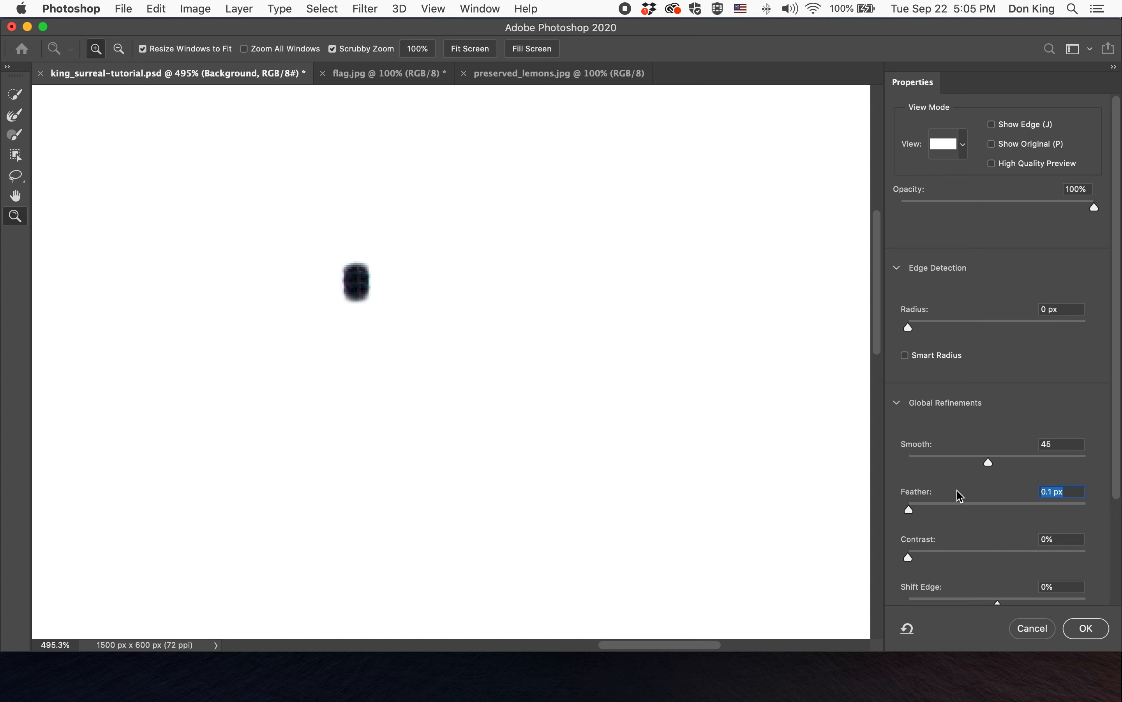
pyautogui.moveTo(987, 462); pyautogui.dragTo(942, 463)
pyautogui.click(1100, 631)
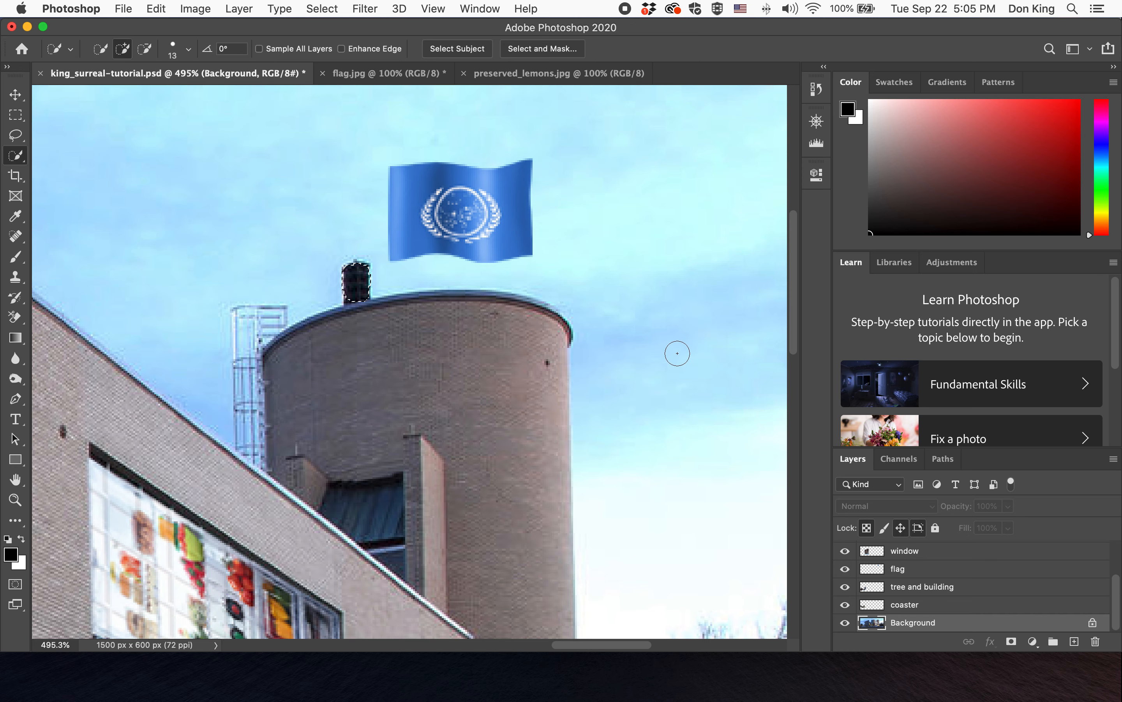
# - Copy the chimney onto a new layer and move the copy straight up above the original
pyautogui.press('super+c')
pyautogui.press('super+v')
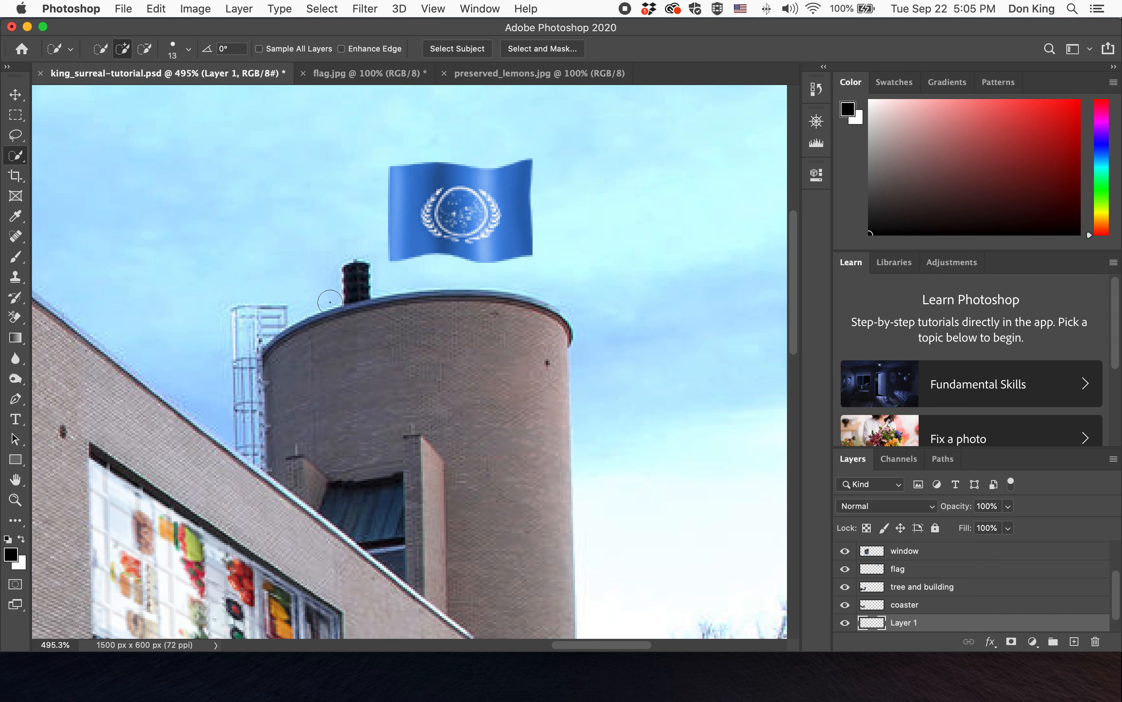
pyautogui.click(15, 95)
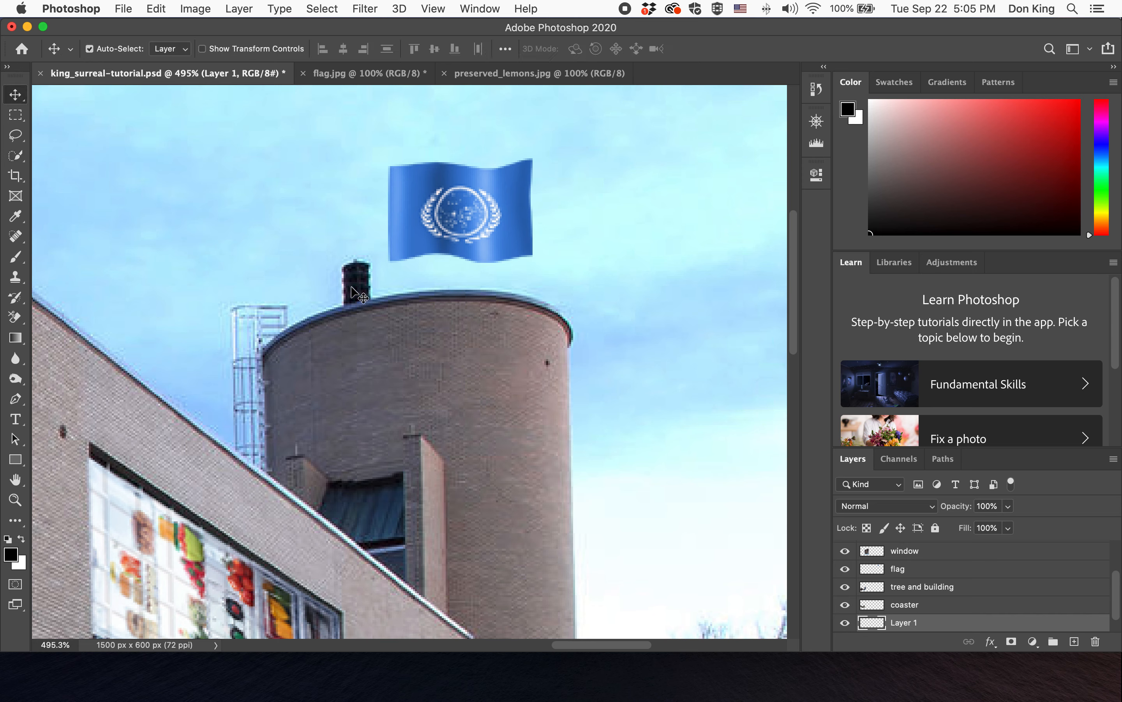
pyautogui.moveTo(352, 287); pyautogui.dragTo(352, 250)
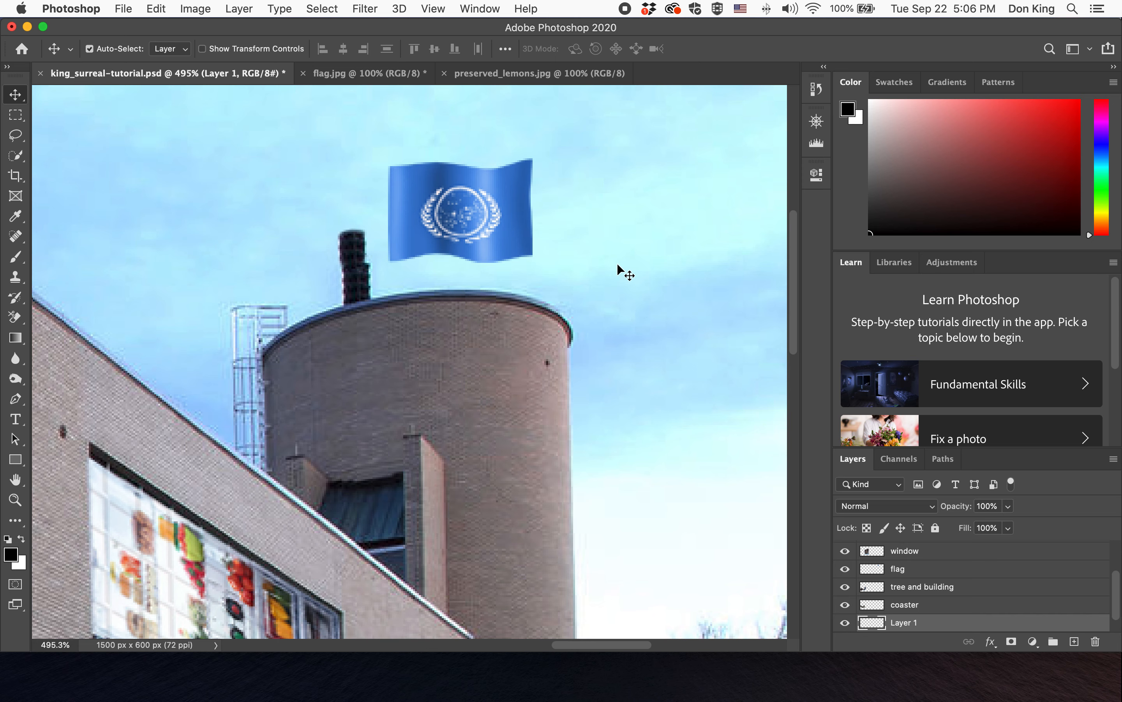
# - Nudge the chimney copy into alignment on top of the original chimney
pyautogui.press('Right')
pyautogui.press('Right')
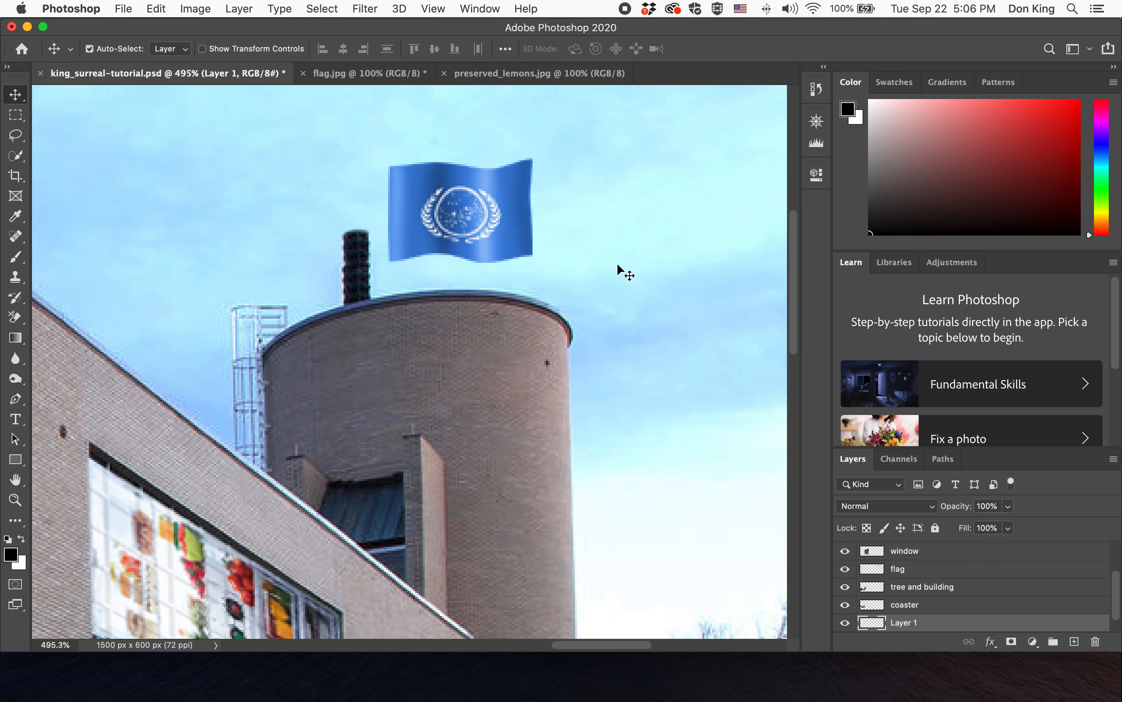
pyautogui.press('Up')
pyautogui.press('Down')
pyautogui.press('Down')
pyautogui.press('Left')
pyautogui.press('Right')
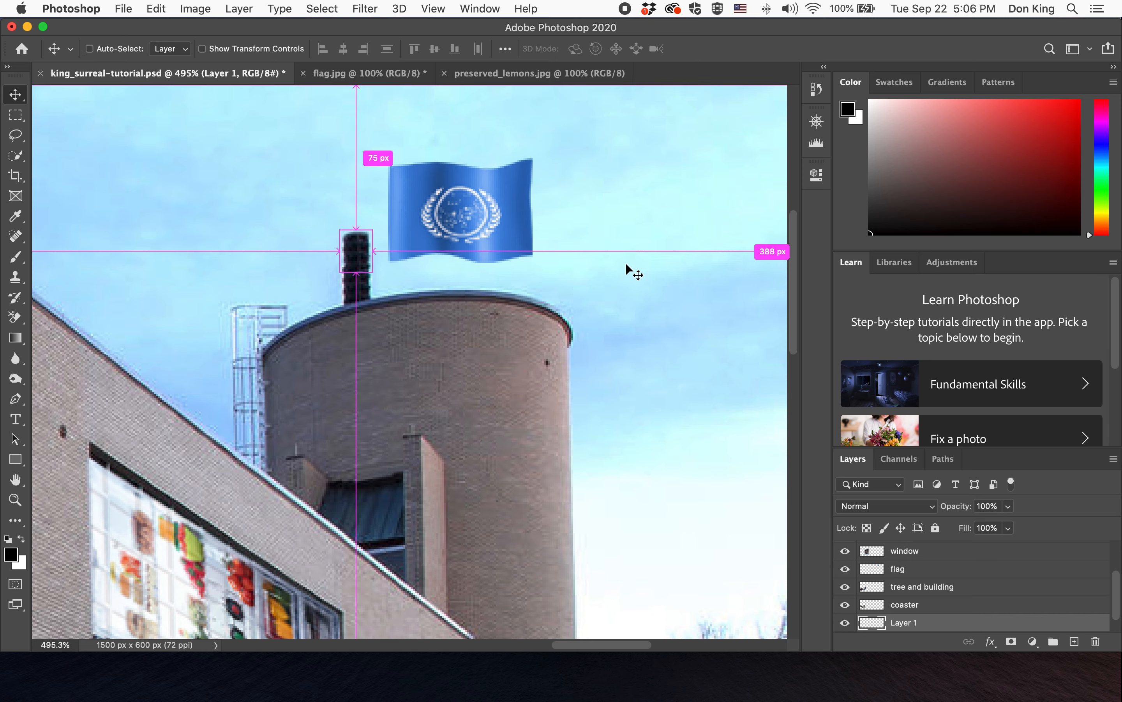
# - Paste three more chimney copies and stack them upward to extend the chimney into a tall flagpole beside the flag
pyautogui.press('super+v')
pyautogui.press('super+v')
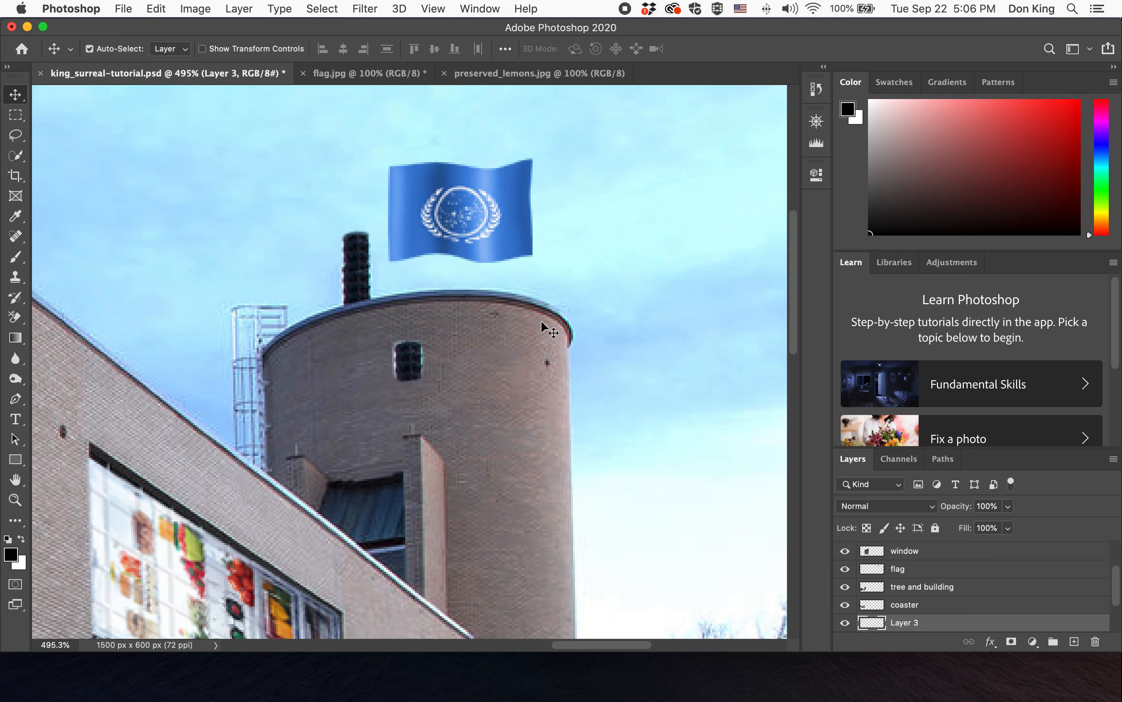
pyautogui.moveTo(407, 362); pyautogui.dragTo(352, 226)
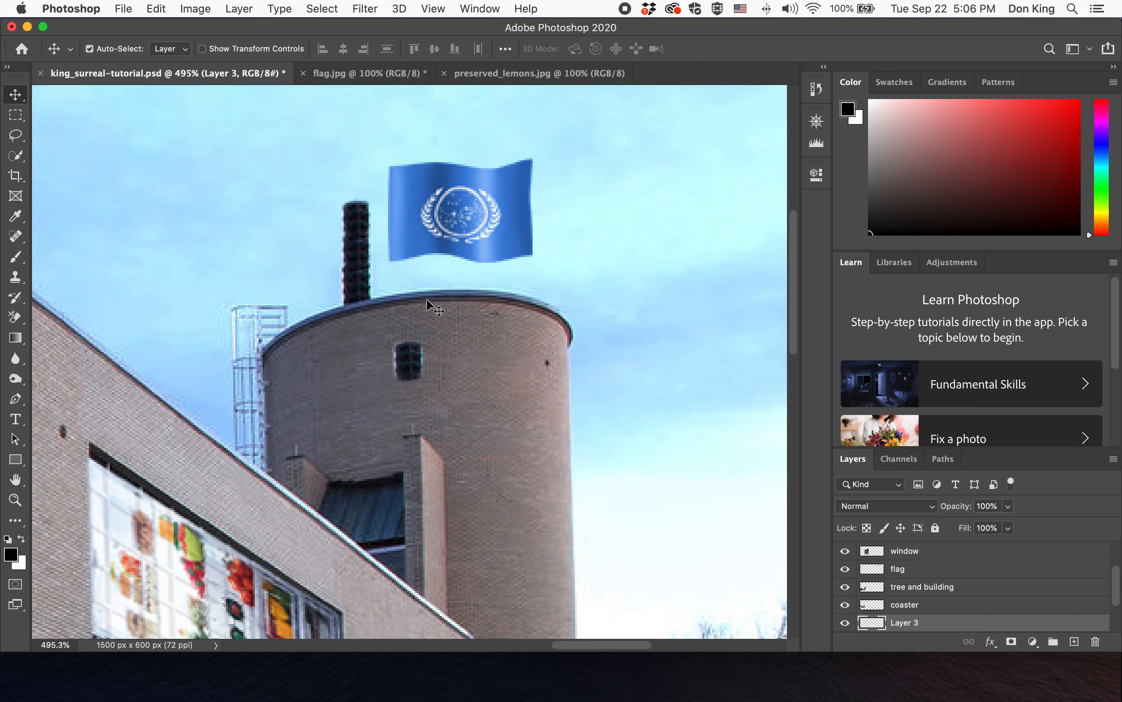
pyautogui.moveTo(415, 361); pyautogui.dragTo(358, 180)
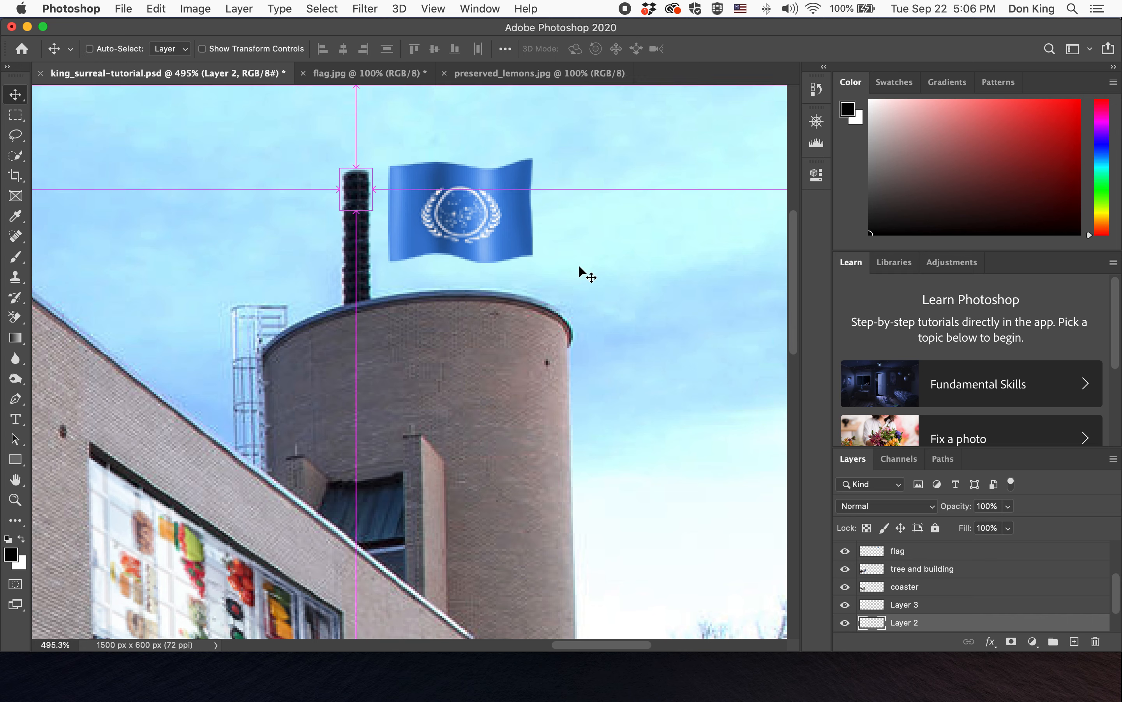
pyautogui.press('super+v')
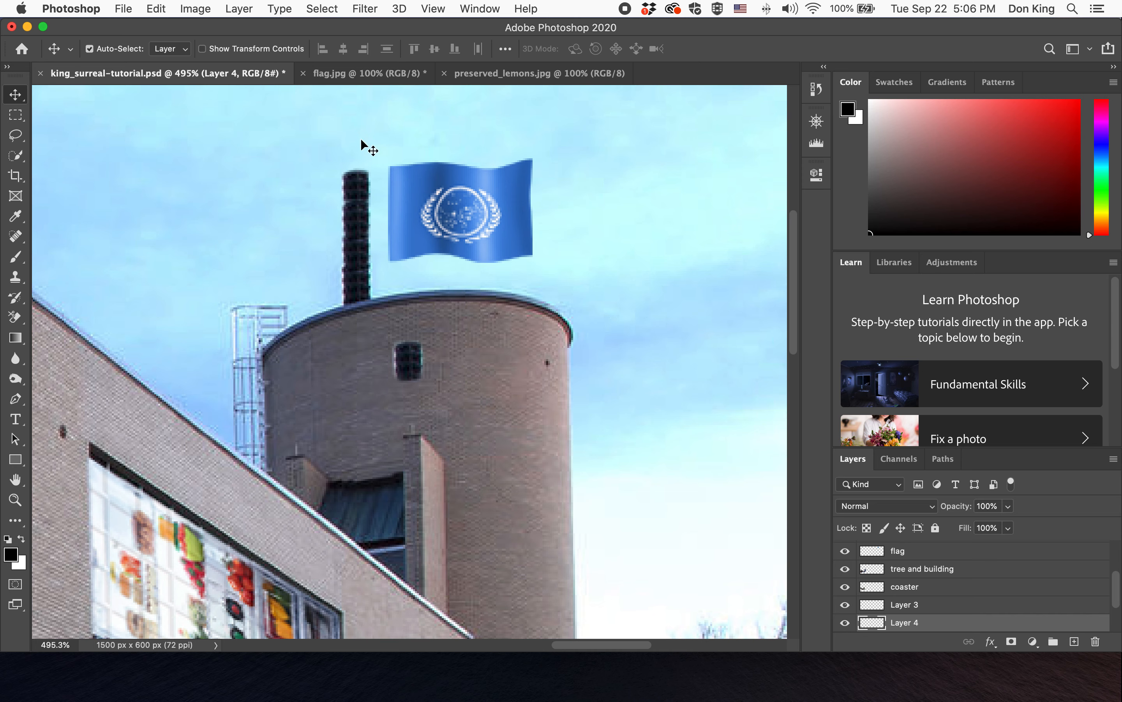
pyautogui.moveTo(406, 347); pyautogui.dragTo(361, 160)
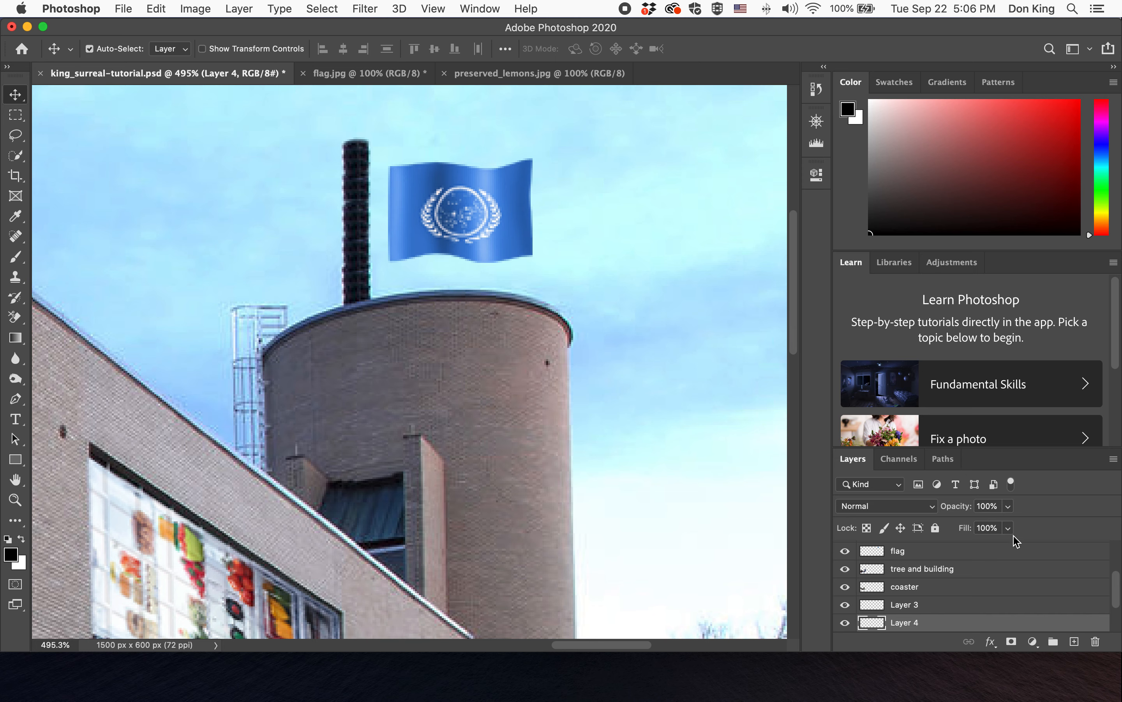
# - Enlarge the Layers panel so all the new chimney layers are shown
pyautogui.scroll(-3, 1011, 576)
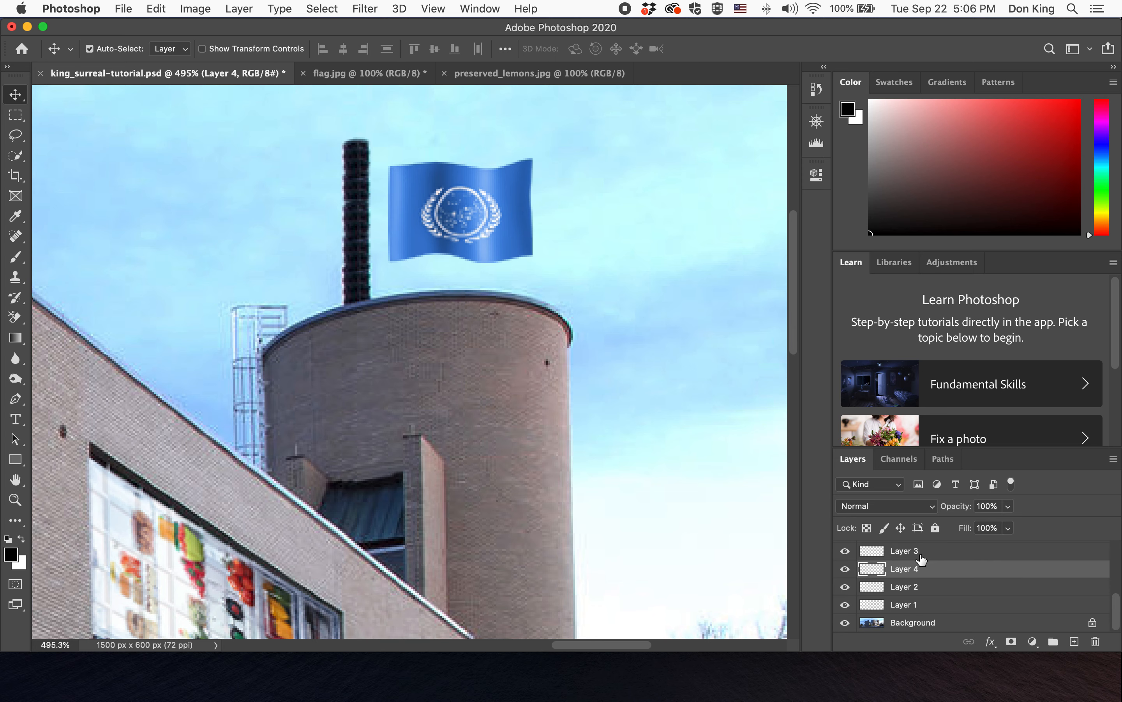
pyautogui.scroll(1, 921, 558)
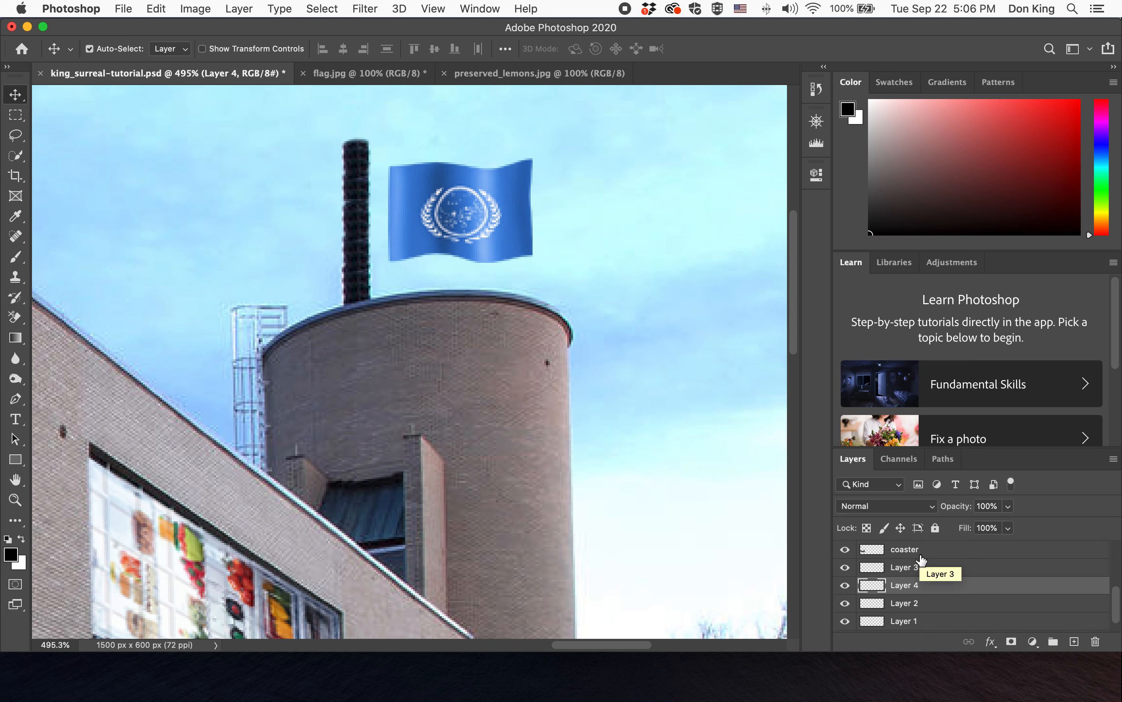
pyautogui.scroll(-1, 920, 558)
pyautogui.moveTo(962, 447); pyautogui.dragTo(958, 371)
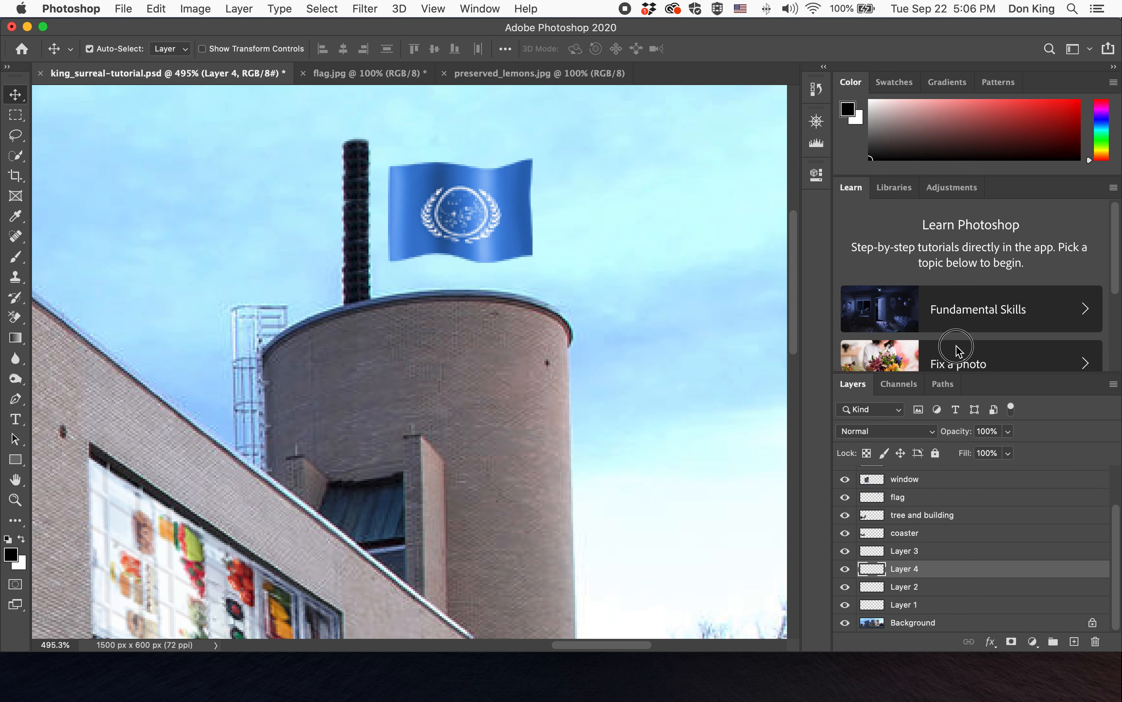
# - Select the four chimney copy layers together and merge them into a single layer
pyautogui.click(926, 552)
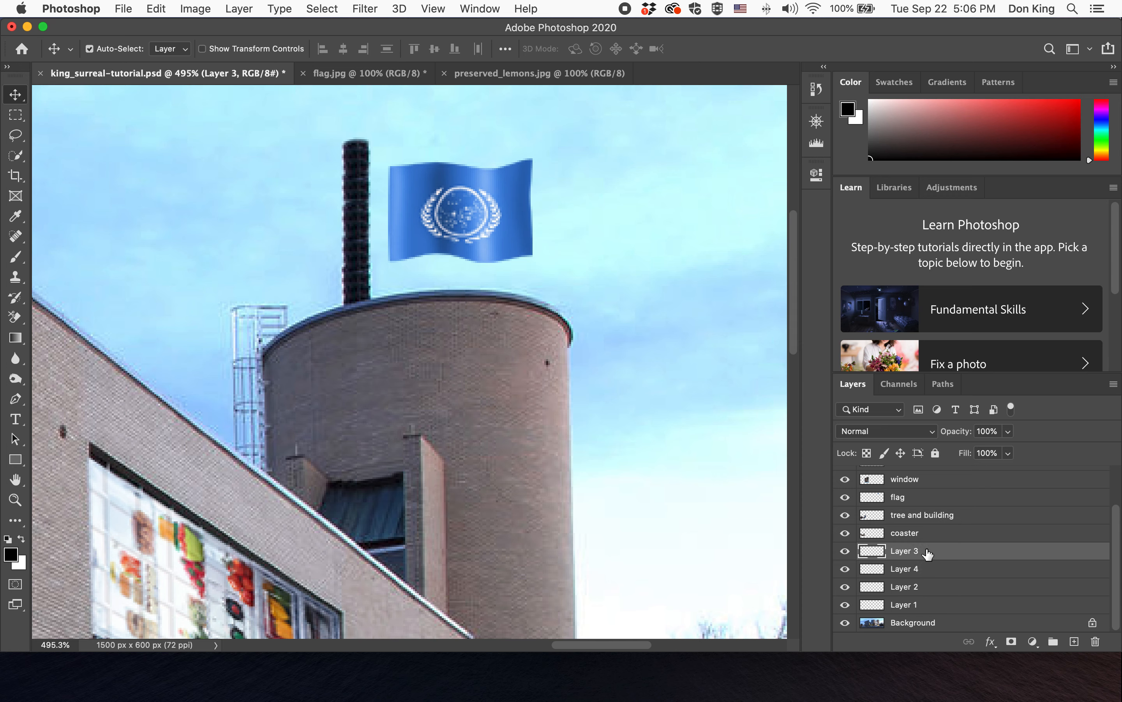
pyautogui.keyDown('shift'); pyautogui.click(924, 605); pyautogui.keyUp('shift')
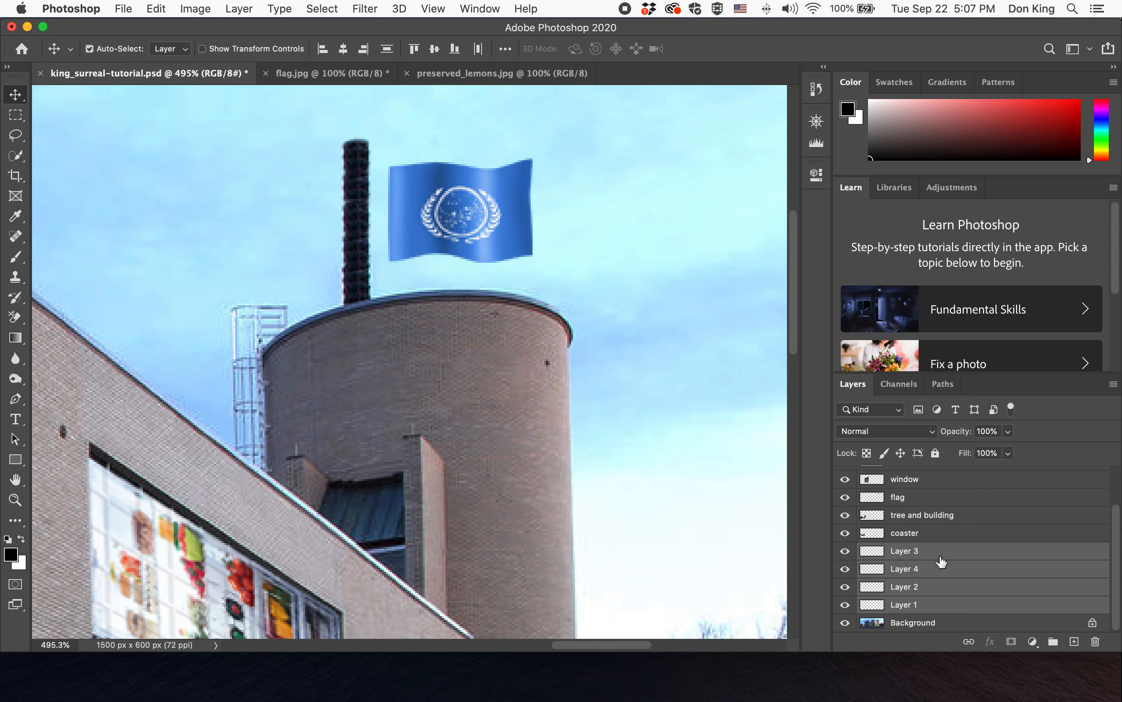
pyautogui.click(942, 604)
pyautogui.keyDown('shift'); pyautogui.click(937, 587); pyautogui.keyUp('shift')
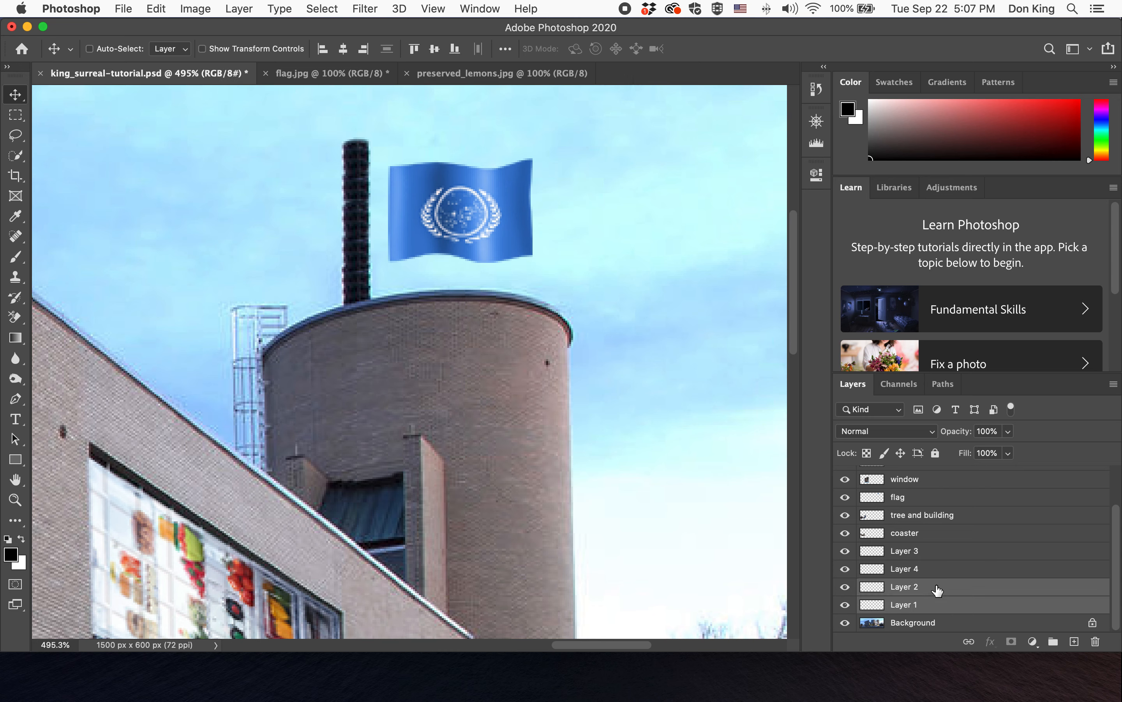
pyautogui.keyDown('shift'); pyautogui.click(934, 570); pyautogui.keyUp('shift')
pyautogui.keyDown('shift'); pyautogui.click(933, 552); pyautogui.keyUp('shift')
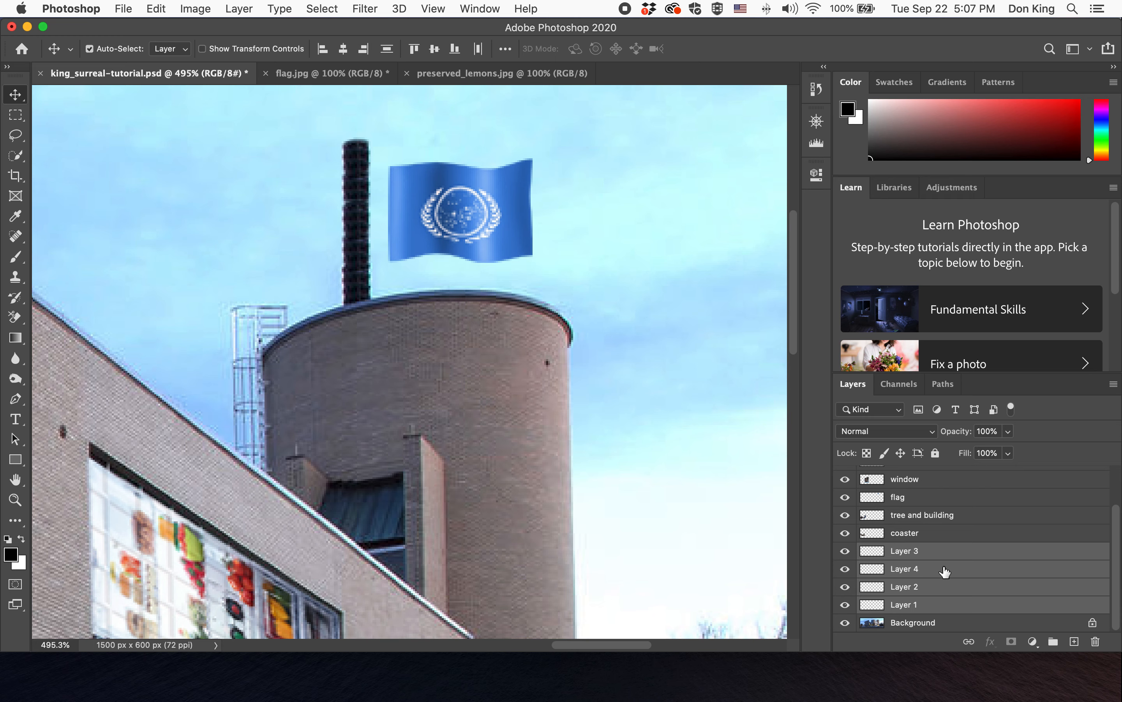
pyautogui.scroll(3, 944, 571)
pyautogui.scroll(-3, 944, 567)
pyautogui.scroll(3, 945, 567)
pyautogui.scroll(-3, 944, 573)
pyautogui.click(961, 570)
pyautogui.rightClick(961, 571)
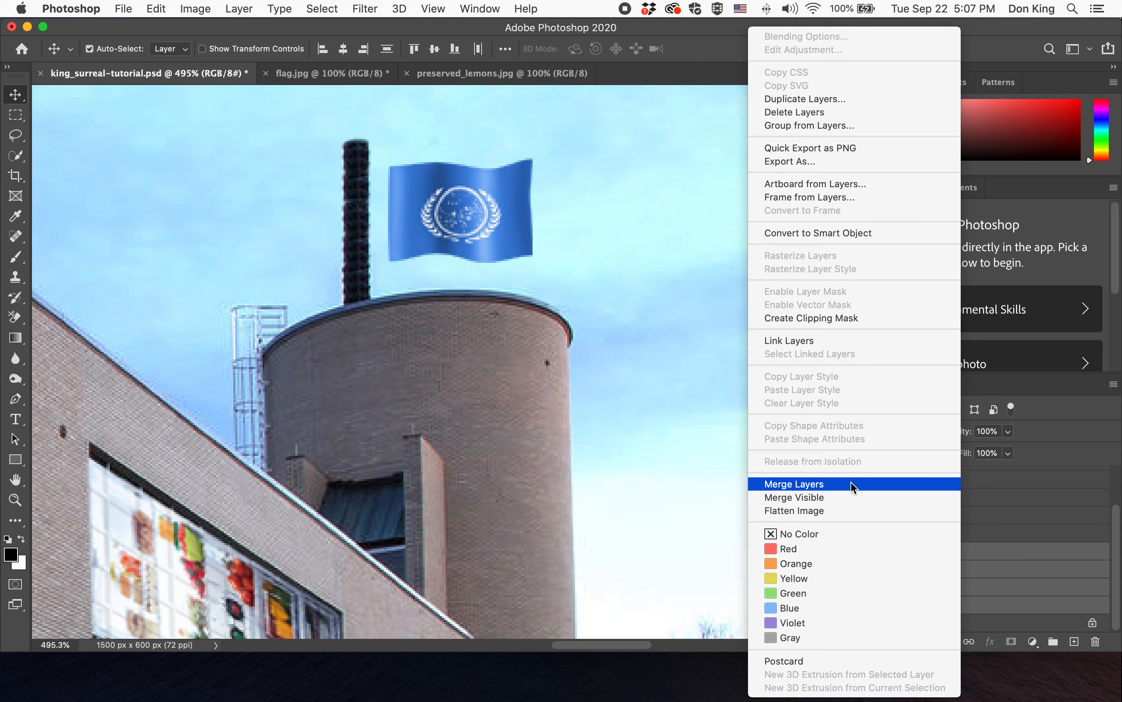
pyautogui.click(794, 484)
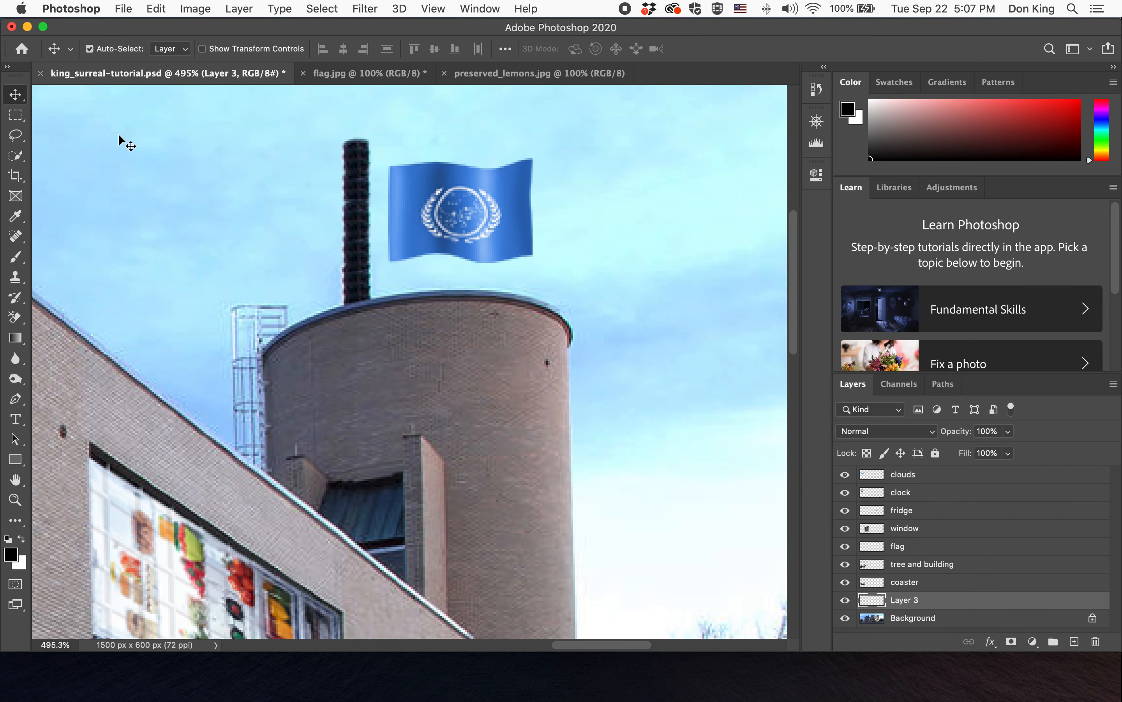
# - Nudge the merged chimney stack so it lines up on top of the original chimney
pyautogui.moveTo(369, 218)
pyautogui.mouseDown()
pyautogui.moveTo(297, 206)
pyautogui.moveTo(358, 214)
pyautogui.mouseUp()
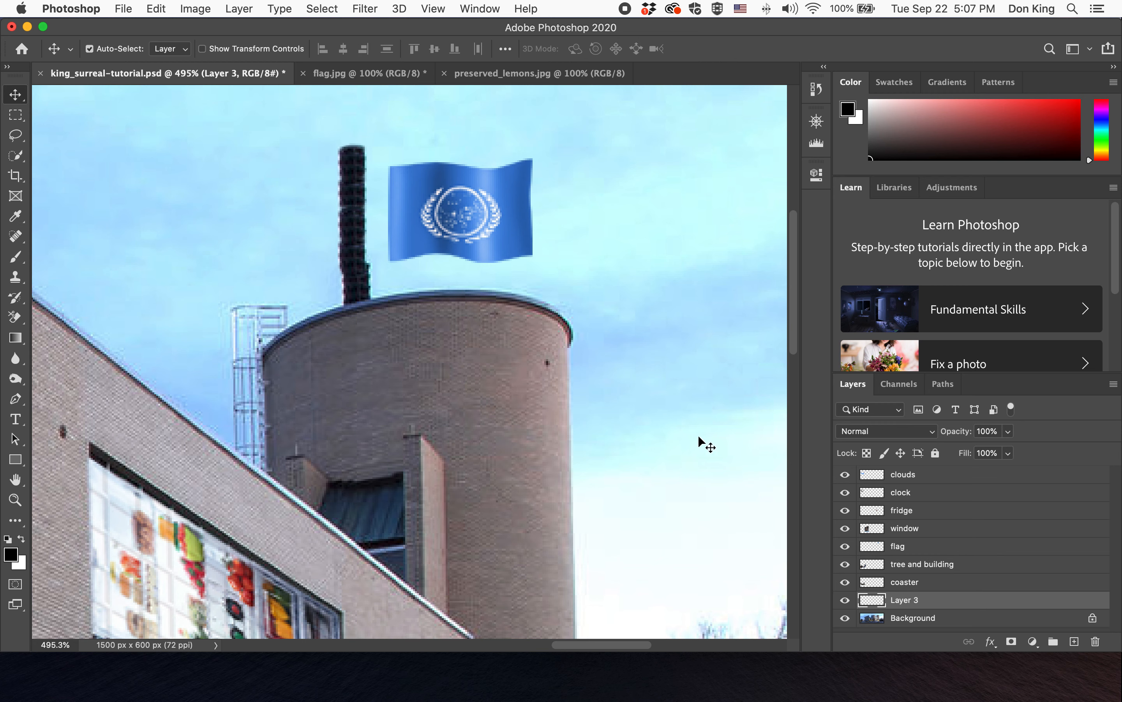
pyautogui.press('Right')
pyautogui.press('Right')
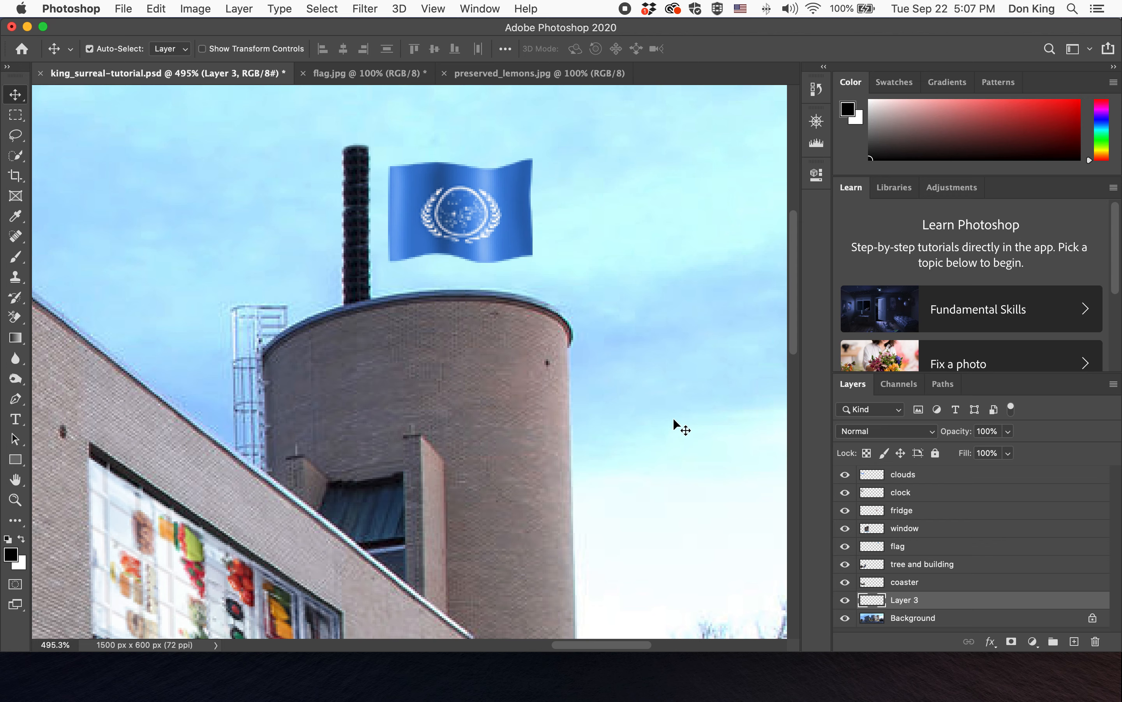
pyautogui.press('Up')
pyautogui.press('Up')
pyautogui.press('Up')
pyautogui.press('Up')
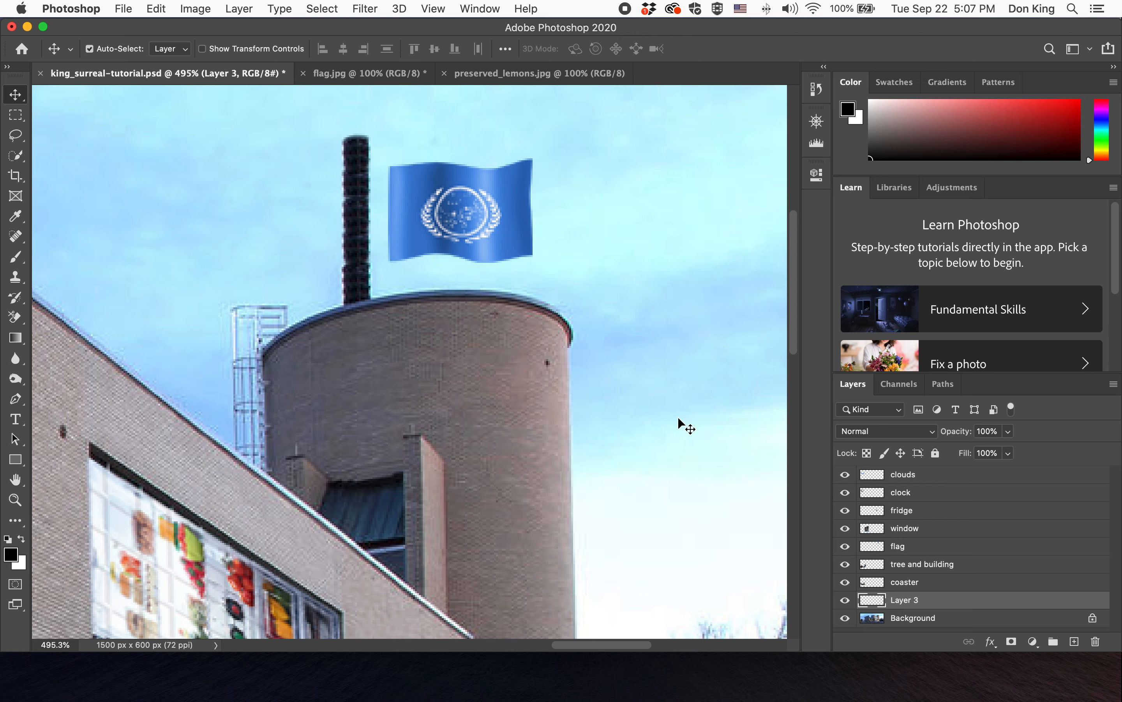
pyautogui.press('Down')
pyautogui.press('Down')
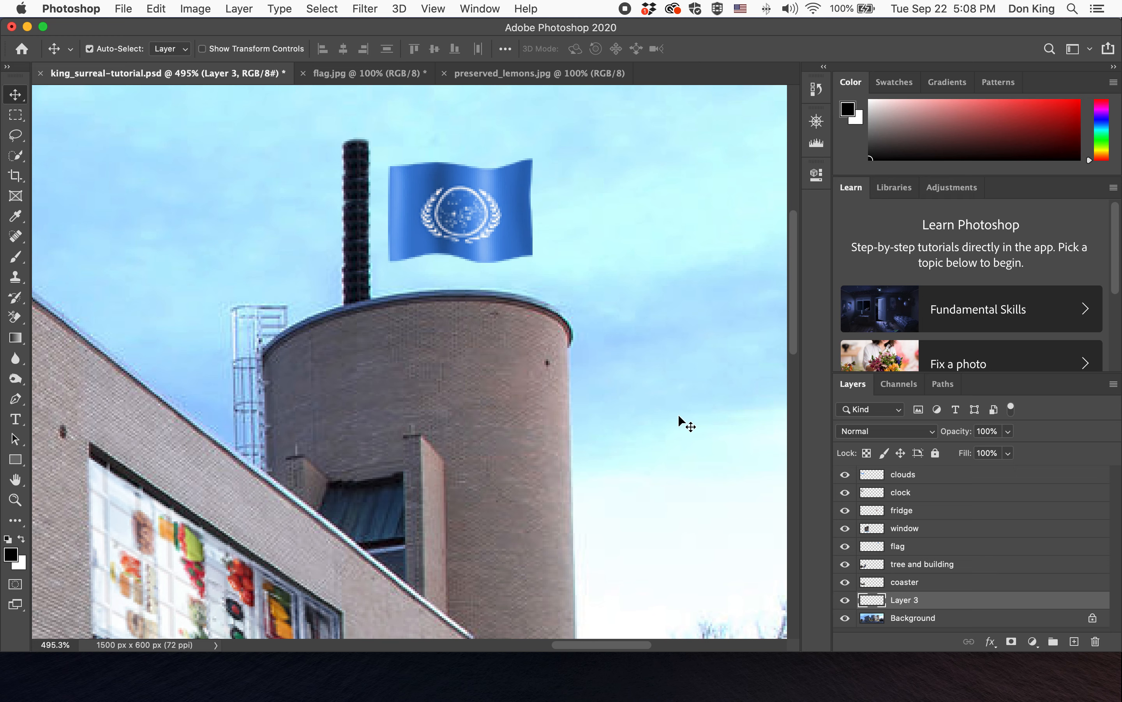
# - Rename the merged chimney layer flagpole
pyautogui.doubleClick(905, 599)
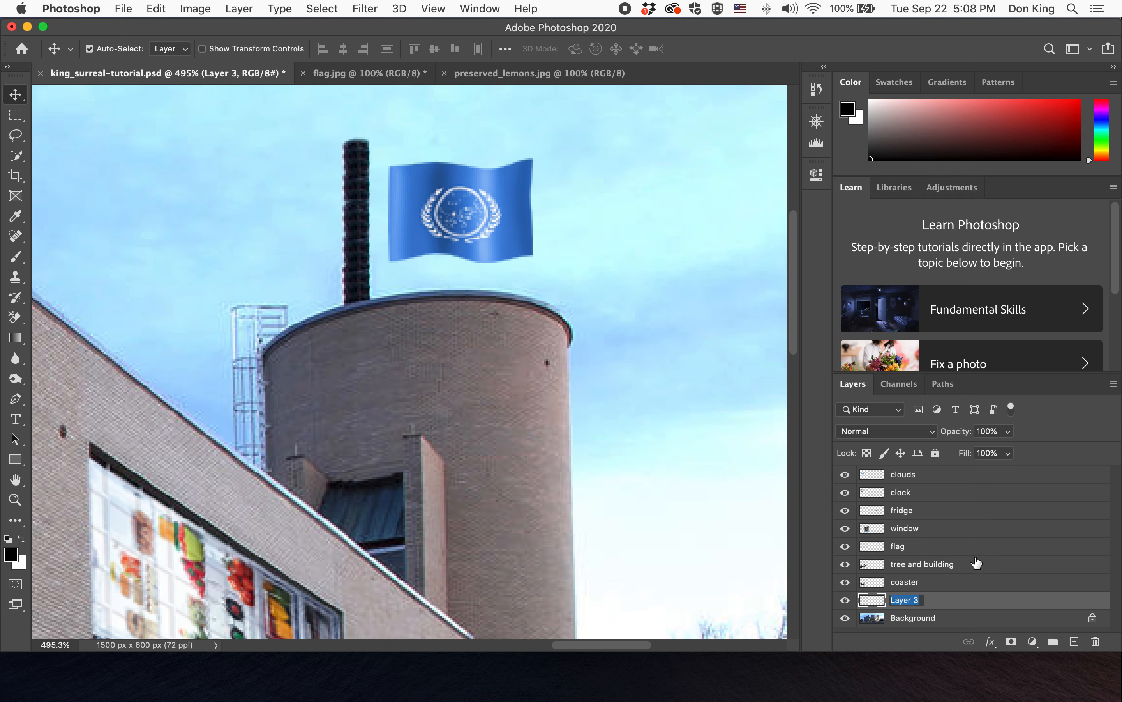
pyautogui.write('flagpole')
pyautogui.press('Return')
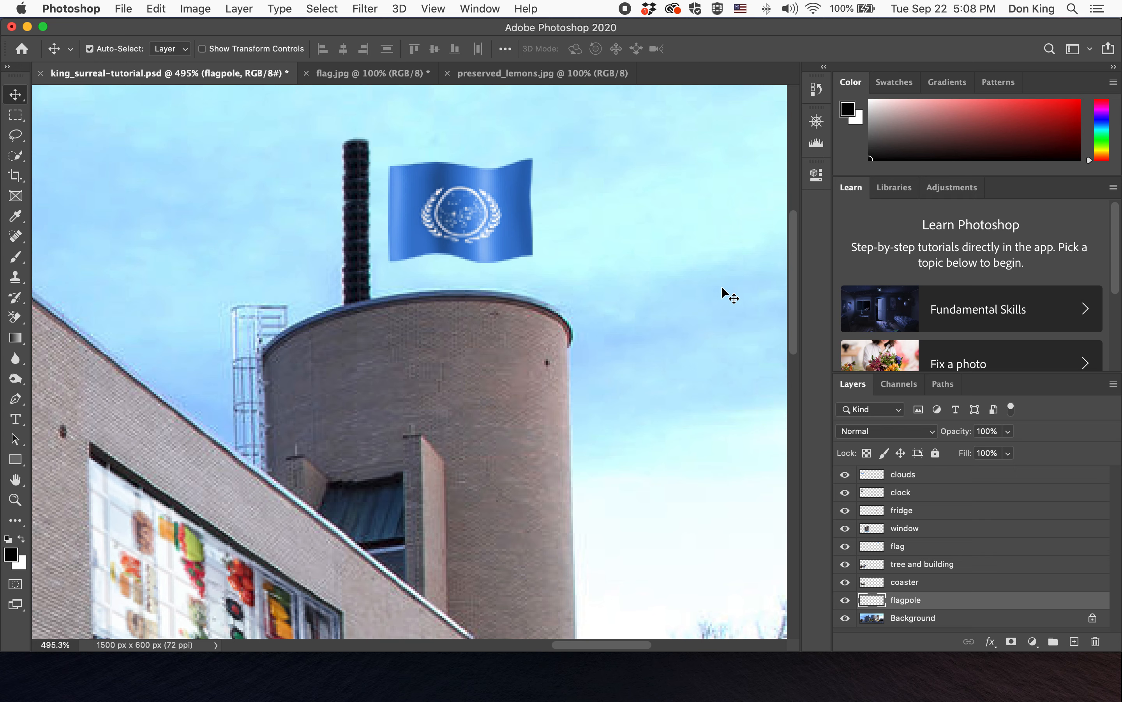
# - Move the flag up and beside the top of the flagpole, with Auto-Select turned off
pyautogui.click(470, 209)
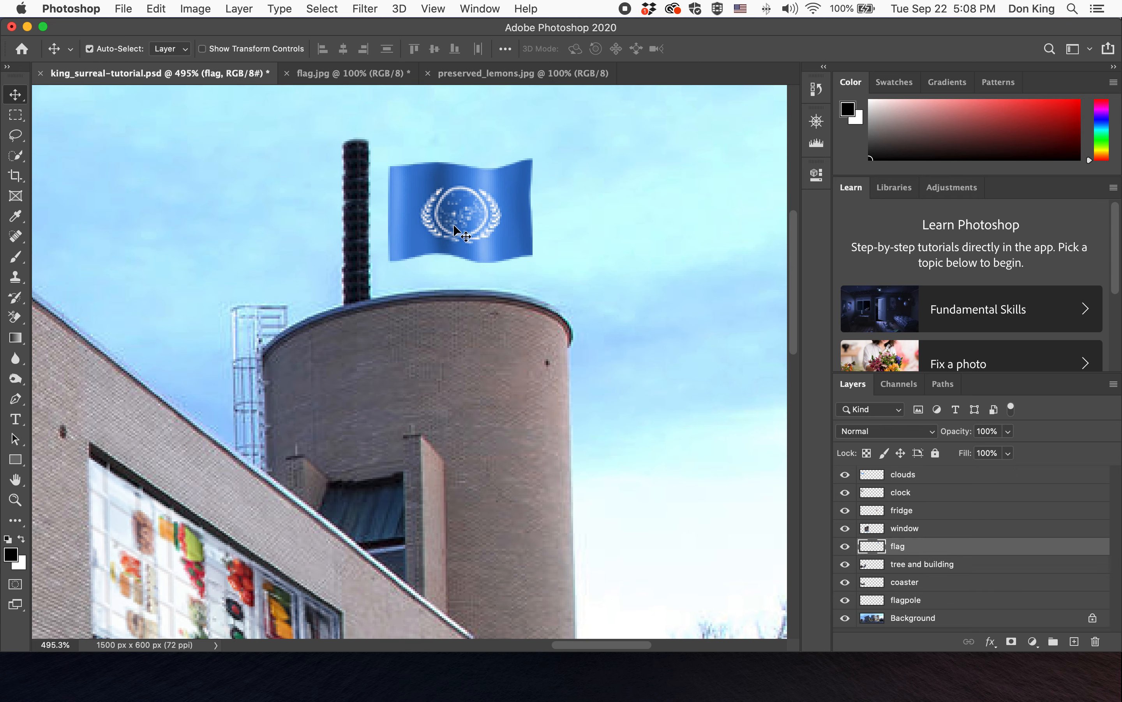
pyautogui.moveTo(451, 213); pyautogui.dragTo(447, 183)
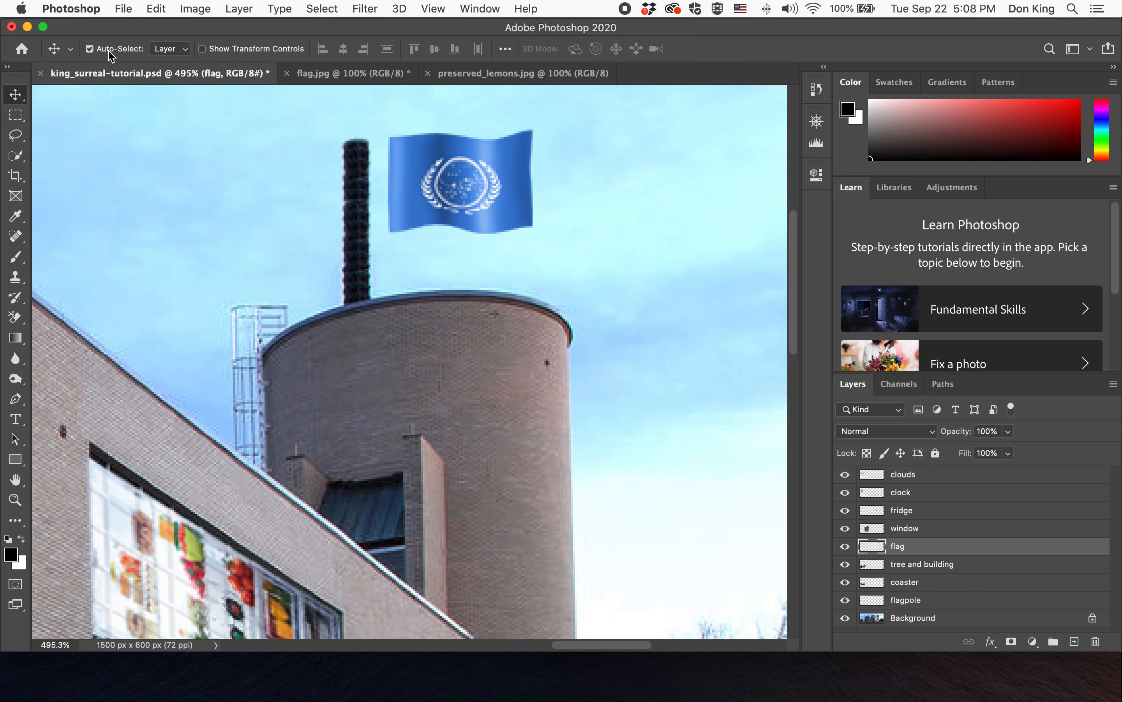
pyautogui.moveTo(461, 183); pyautogui.dragTo(496, 190)
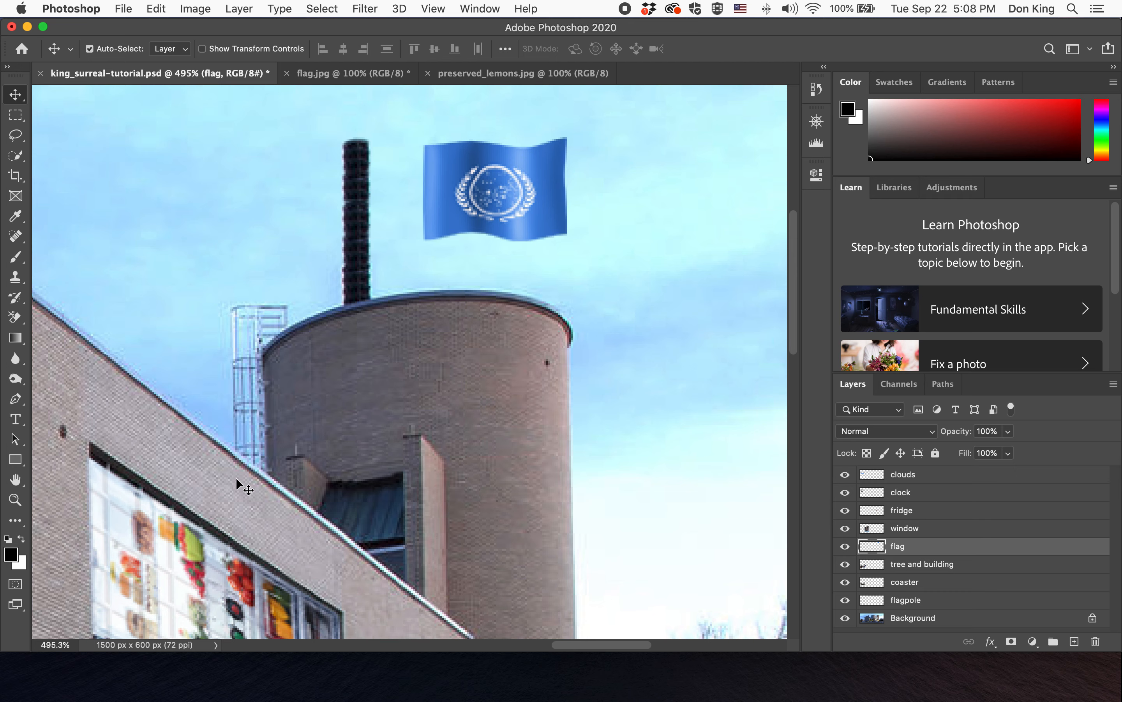
pyautogui.click(89, 48)
pyautogui.click(977, 570)
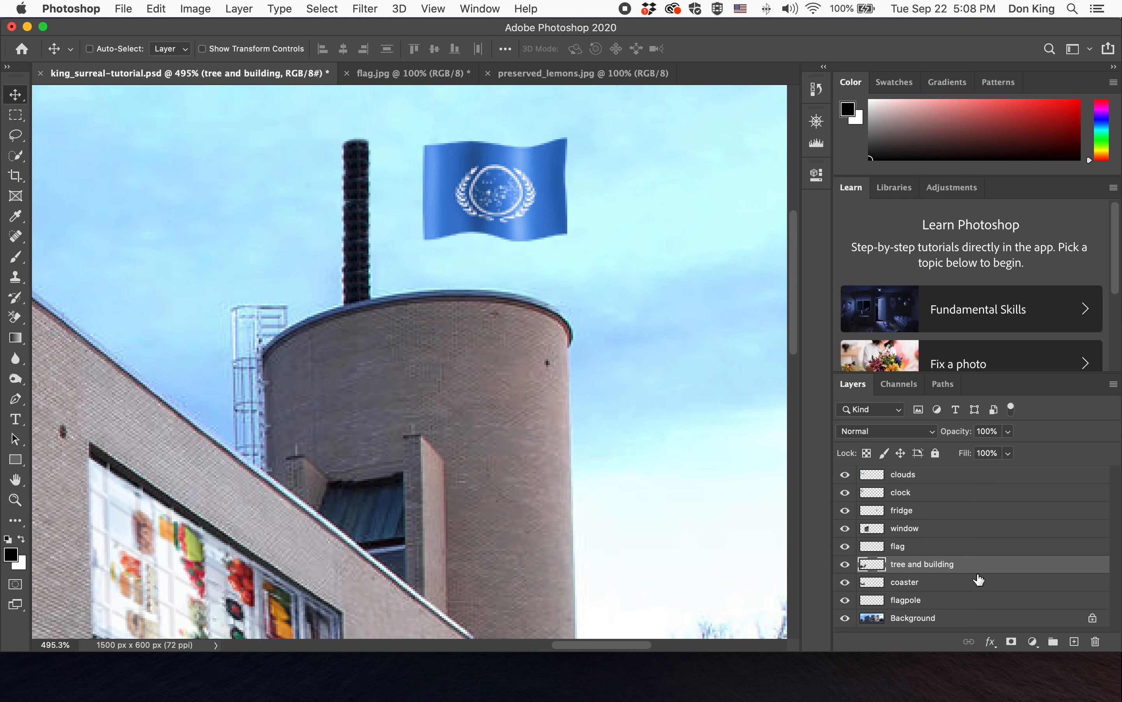
pyautogui.click(930, 547)
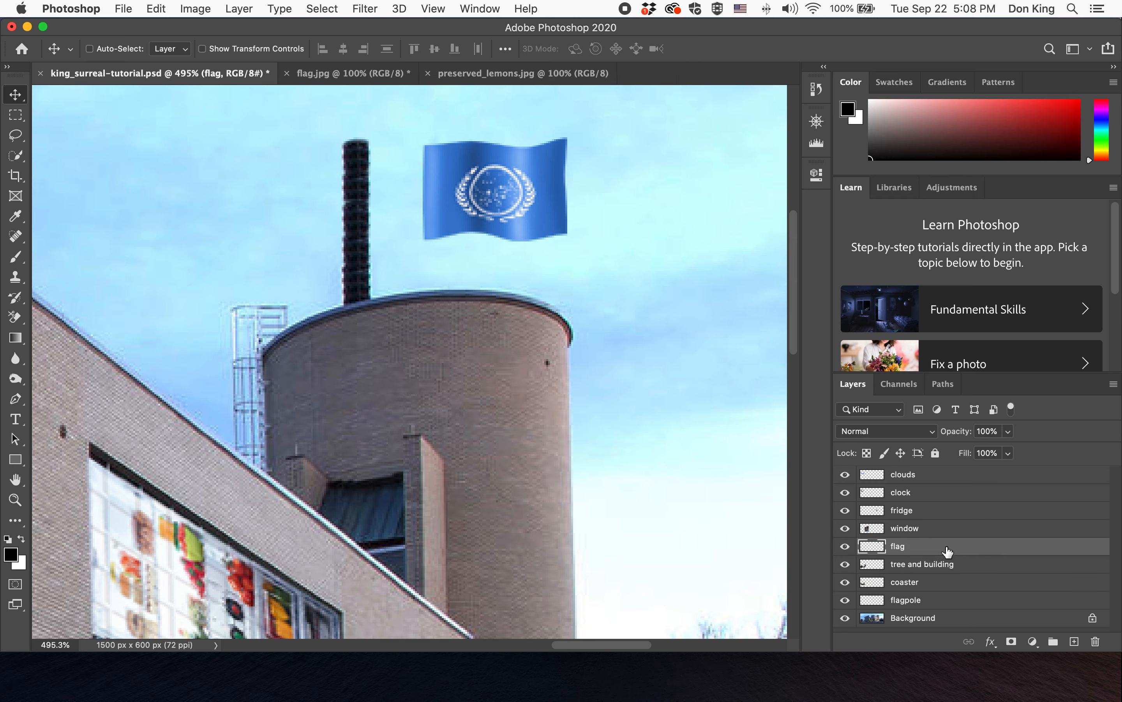
pyautogui.moveTo(507, 184); pyautogui.dragTo(483, 205)
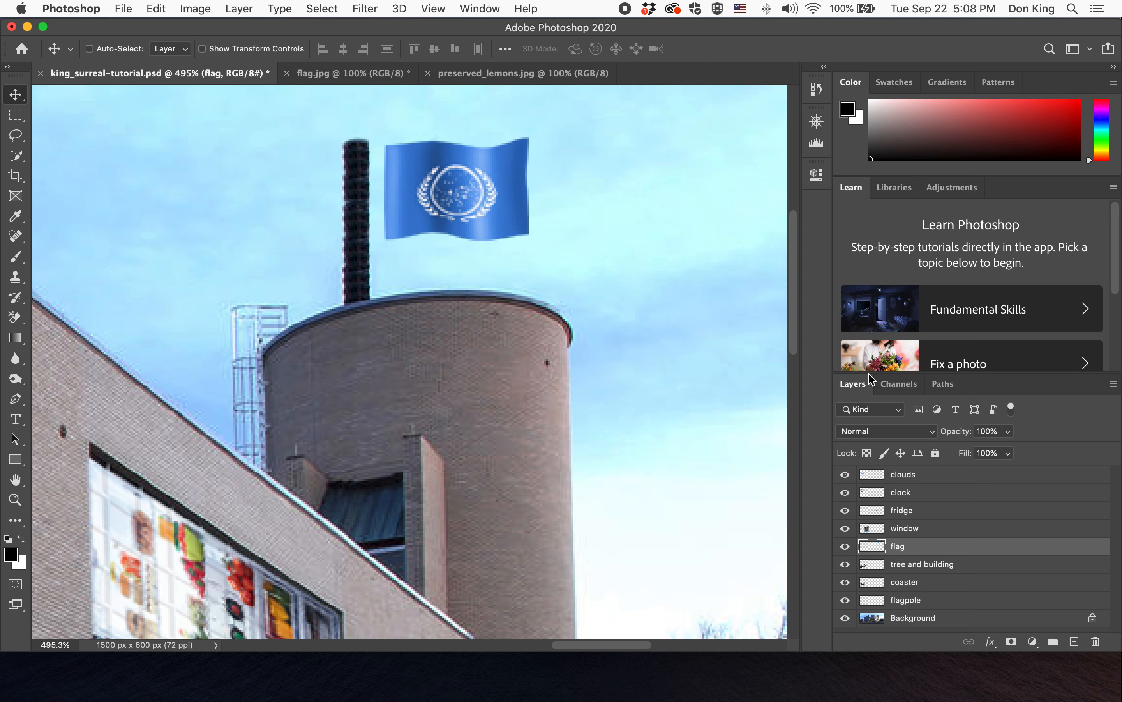
# - Free-transform the flag to nudge it slightly higher against the pole and commit
pyautogui.press('super+t')
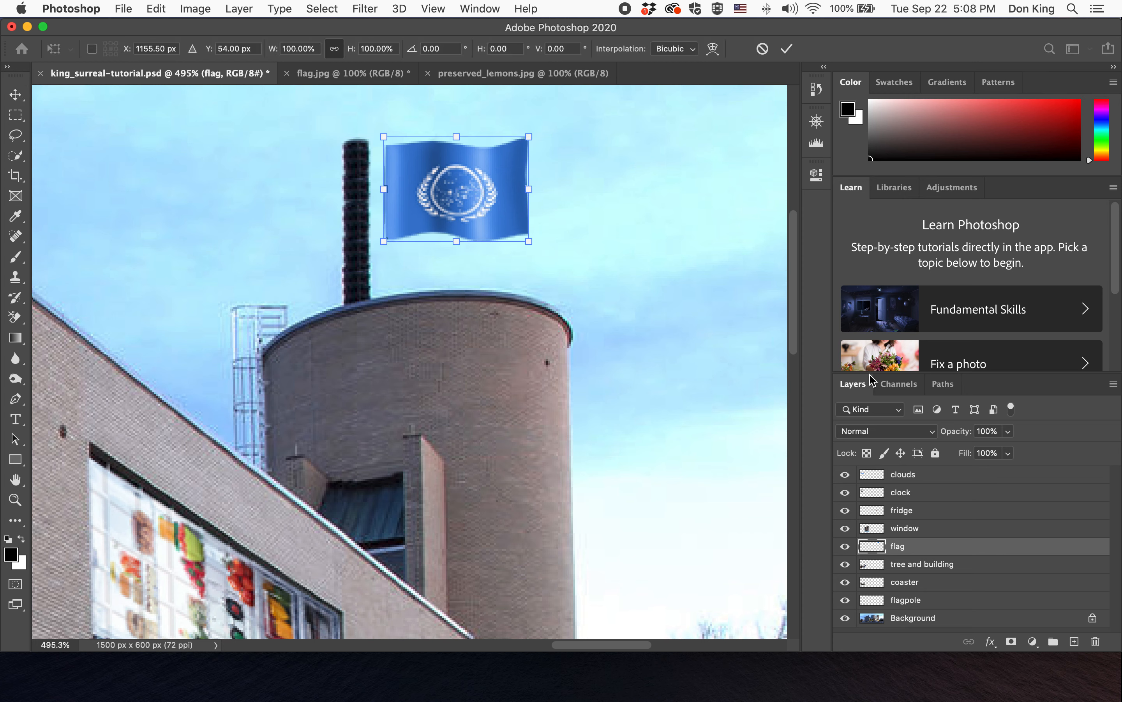
pyautogui.moveTo(636, 187); pyautogui.dragTo(636, 181)
pyautogui.click(787, 48)
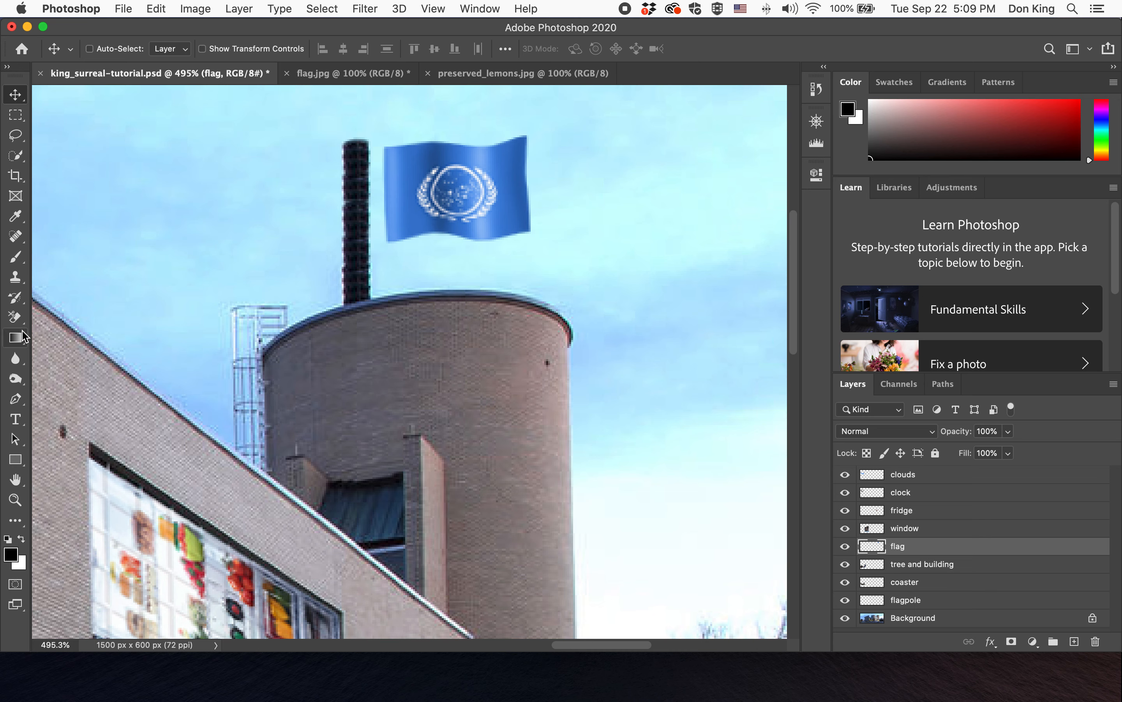
# - Switch to the Eraser at 3 px and erase two small grommet holes near the flag's pole-side corners
pyautogui.click(16, 319)
pyautogui.rightClick(16, 320)
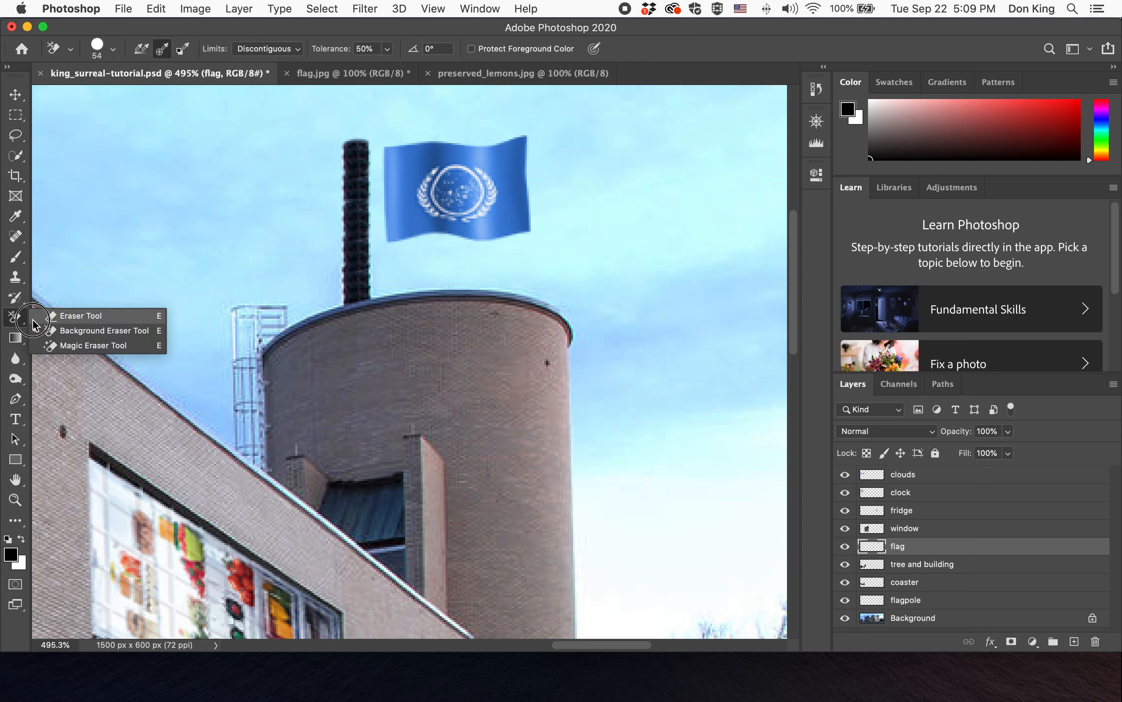
pyautogui.click(83, 313)
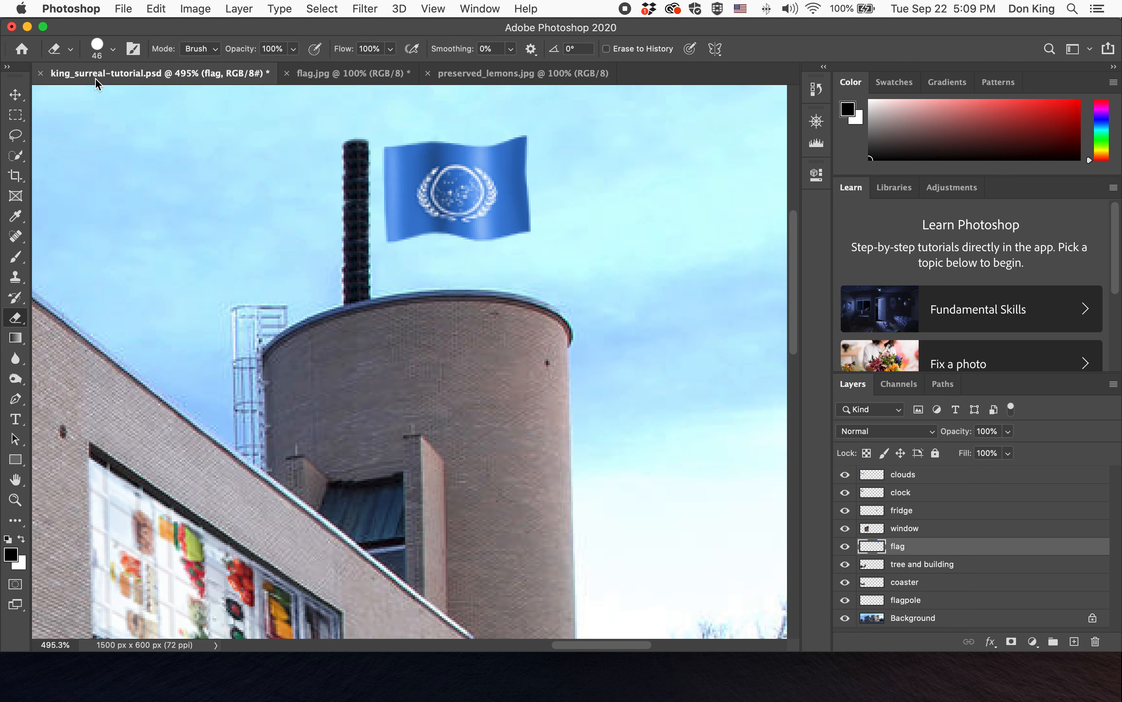
pyautogui.click(112, 48)
pyautogui.moveTo(110, 97); pyautogui.dragTo(91, 100)
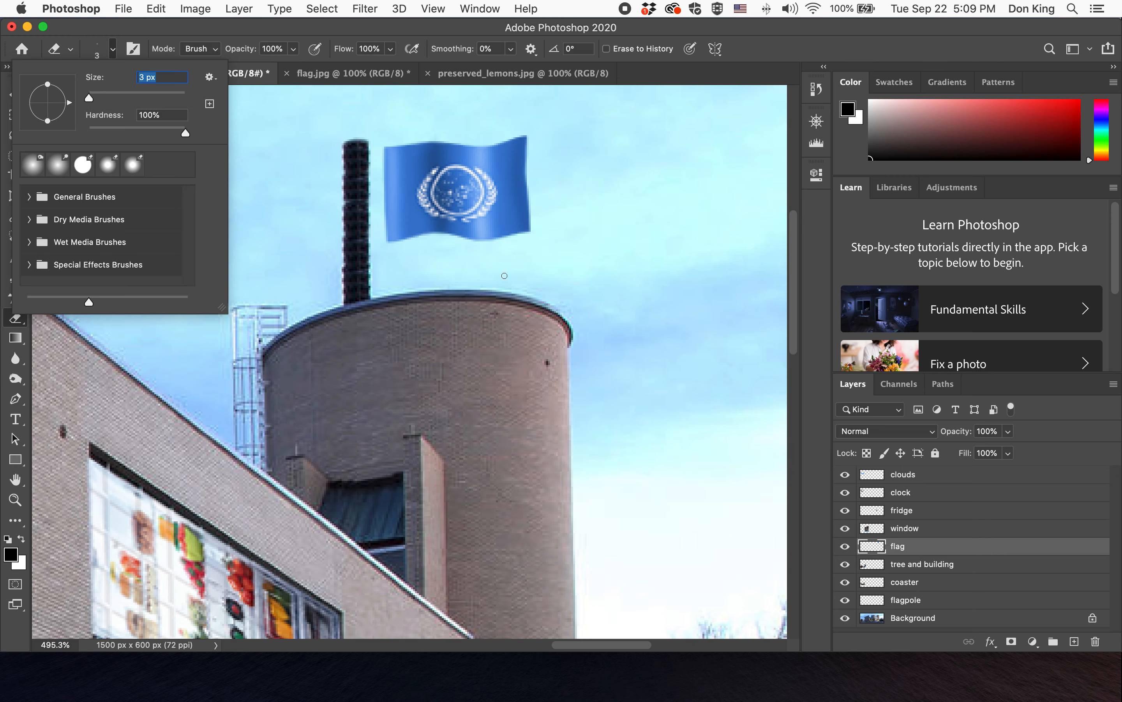
pyautogui.click(399, 225)
pyautogui.click(397, 227)
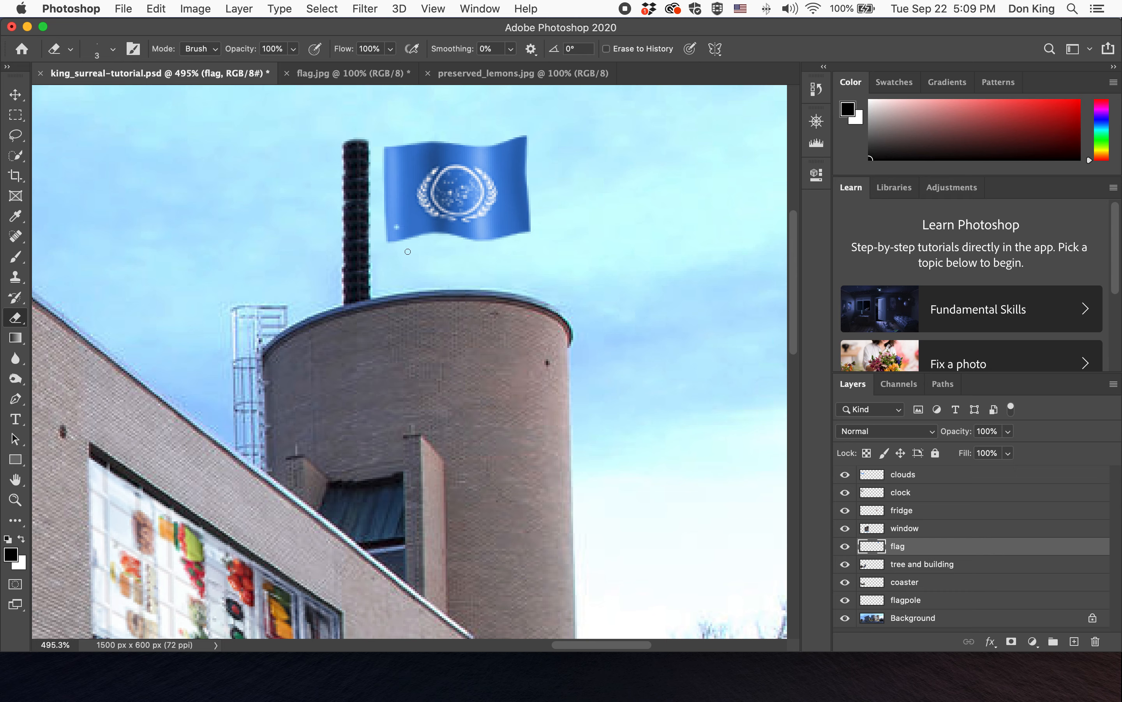
pyautogui.click(107, 53)
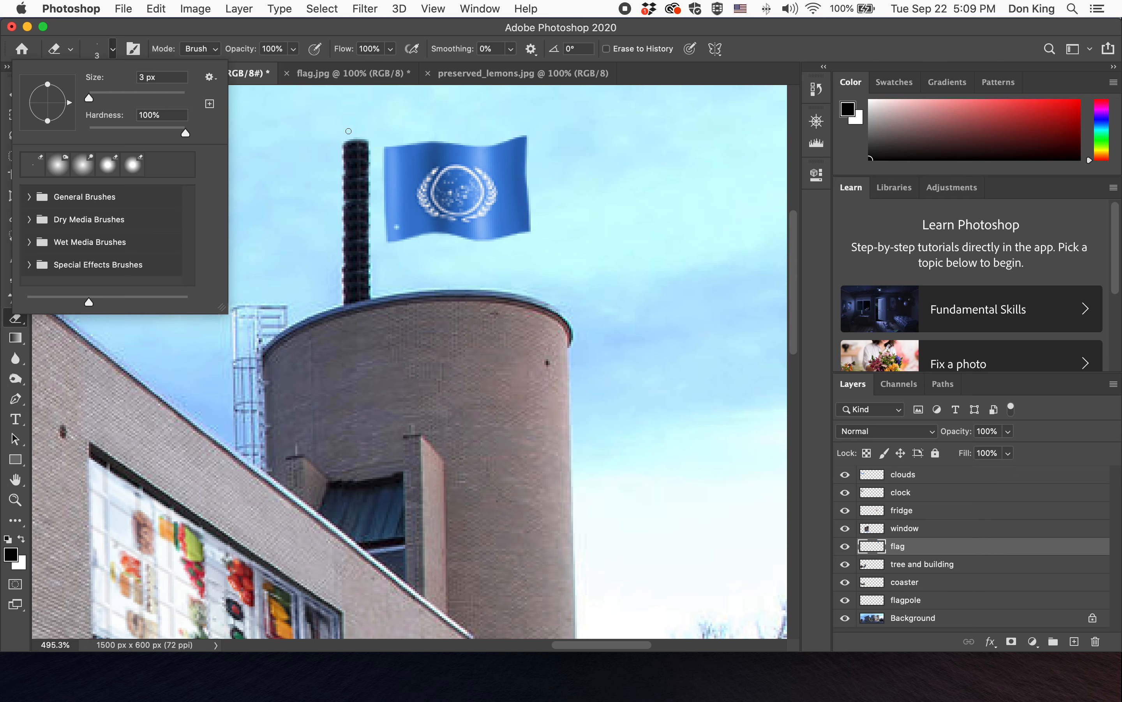
pyautogui.click(392, 160)
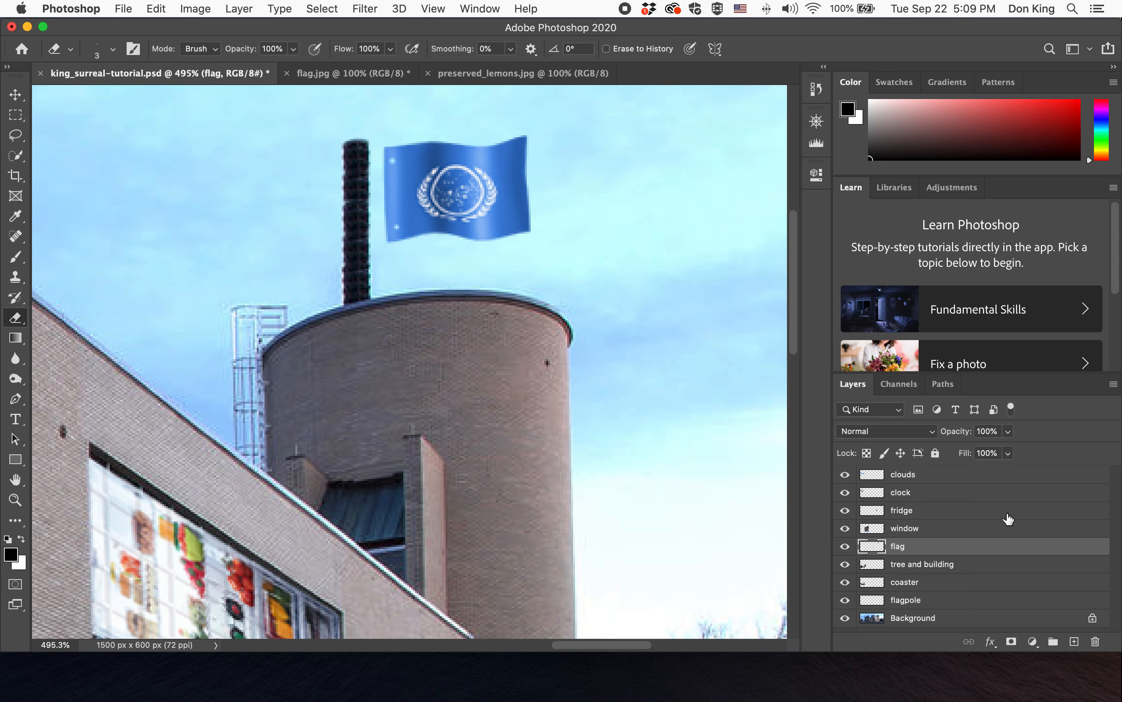
# - Choose the Brush tool and add a new layer above the flag named ropes
pyautogui.click(21, 258)
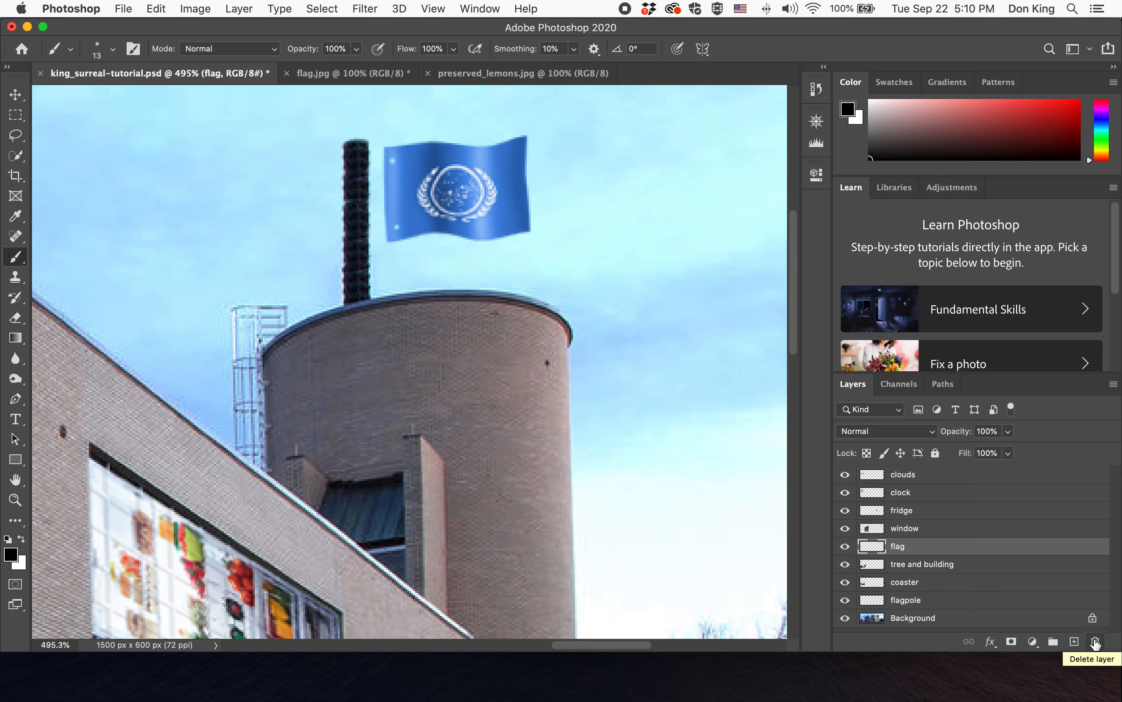
pyautogui.click(1075, 641)
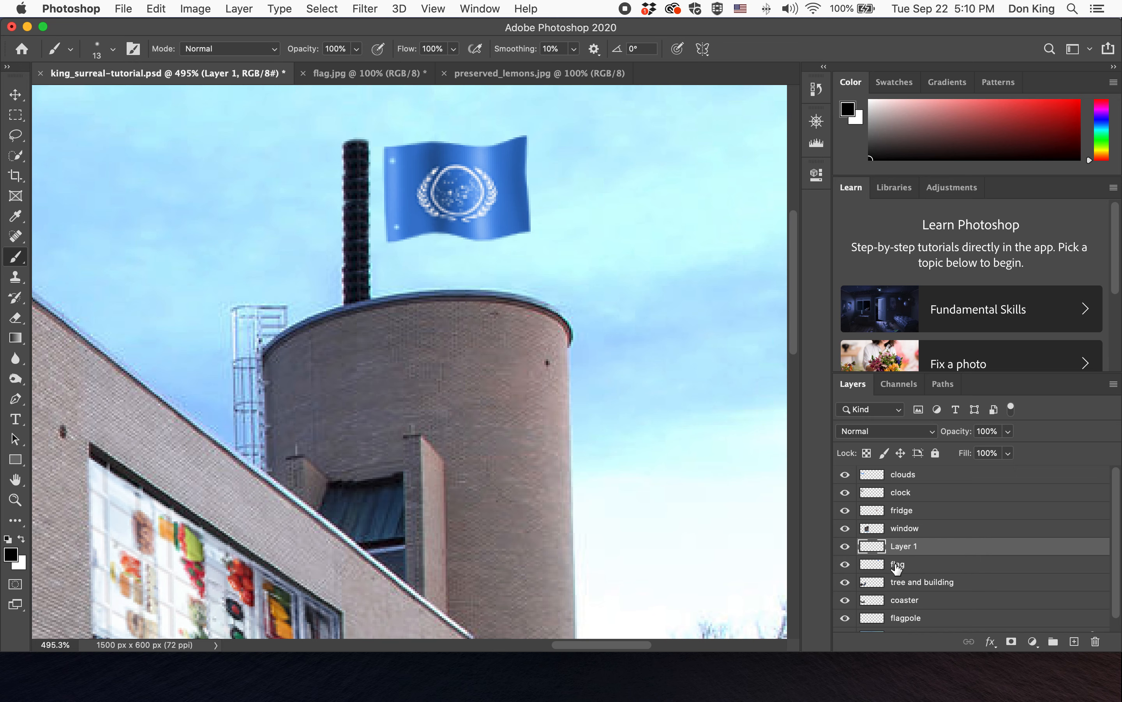
pyautogui.doubleClick(904, 548)
pyautogui.write('ropes')
pyautogui.press('Return')
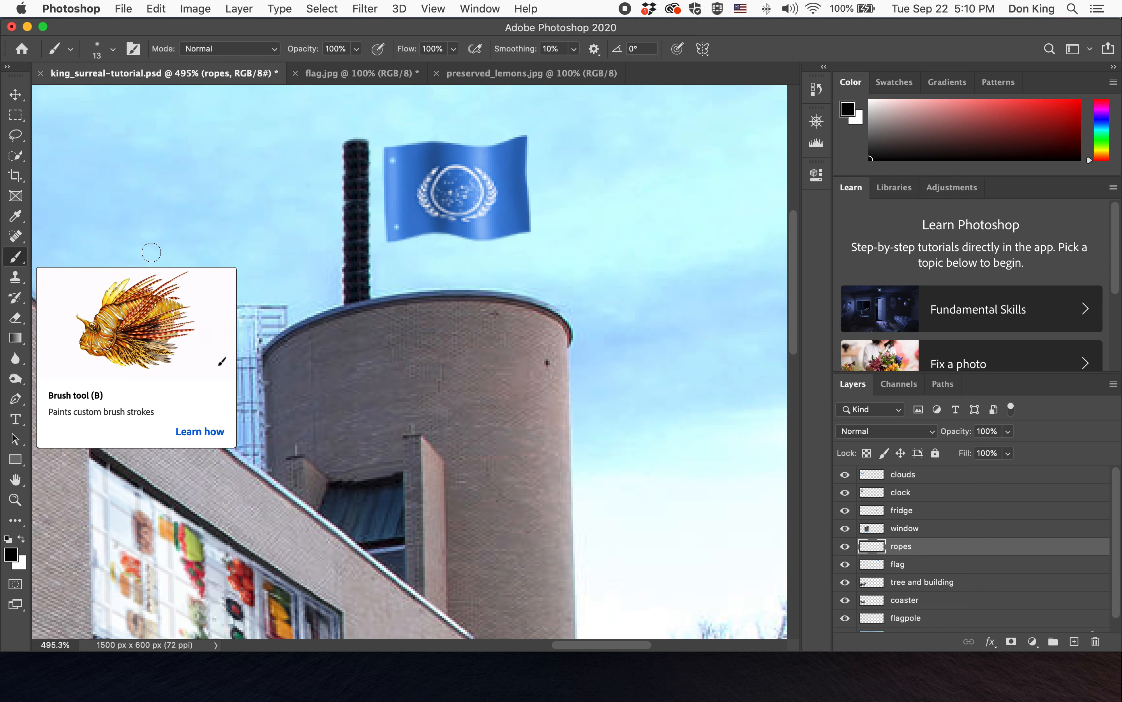
# - Set the brush to 2 px size and 100% hardness
pyautogui.click(113, 48)
pyautogui.moveTo(94, 98); pyautogui.dragTo(91, 102)
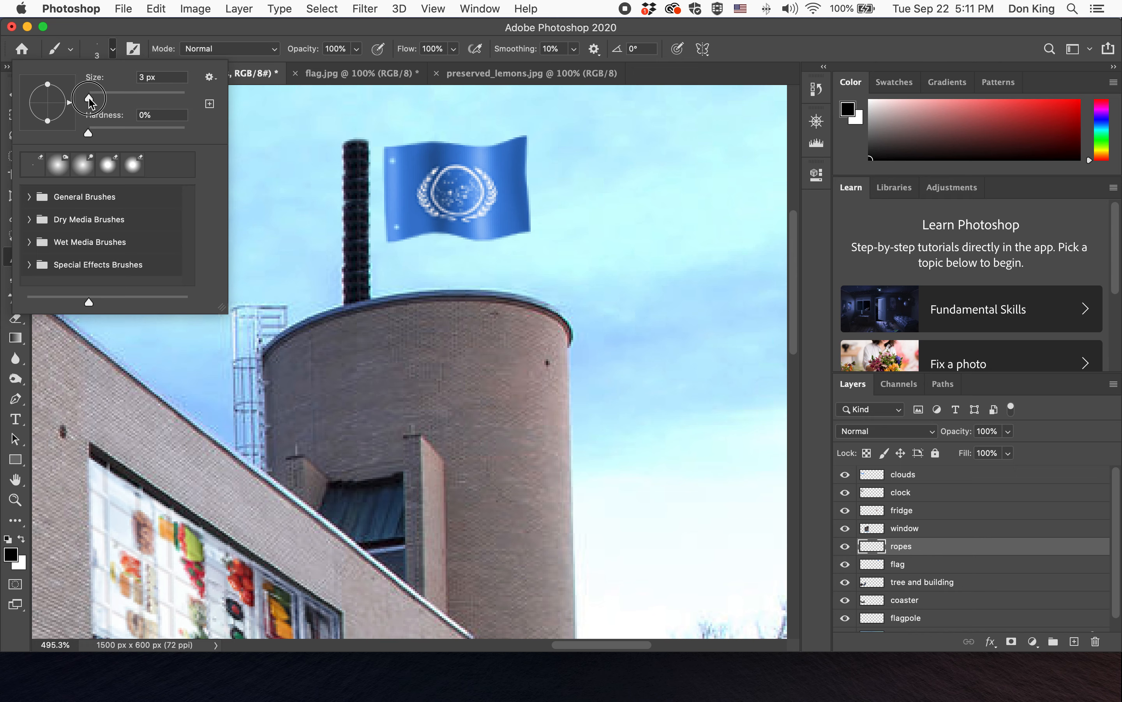
pyautogui.moveTo(88, 98); pyautogui.dragTo(90, 98)
pyautogui.write('2')
pyautogui.click(123, 98)
pyautogui.click(149, 77)
pyautogui.moveTo(149, 78); pyautogui.dragTo(130, 79)
pyautogui.write('2')
pyautogui.press('Return')
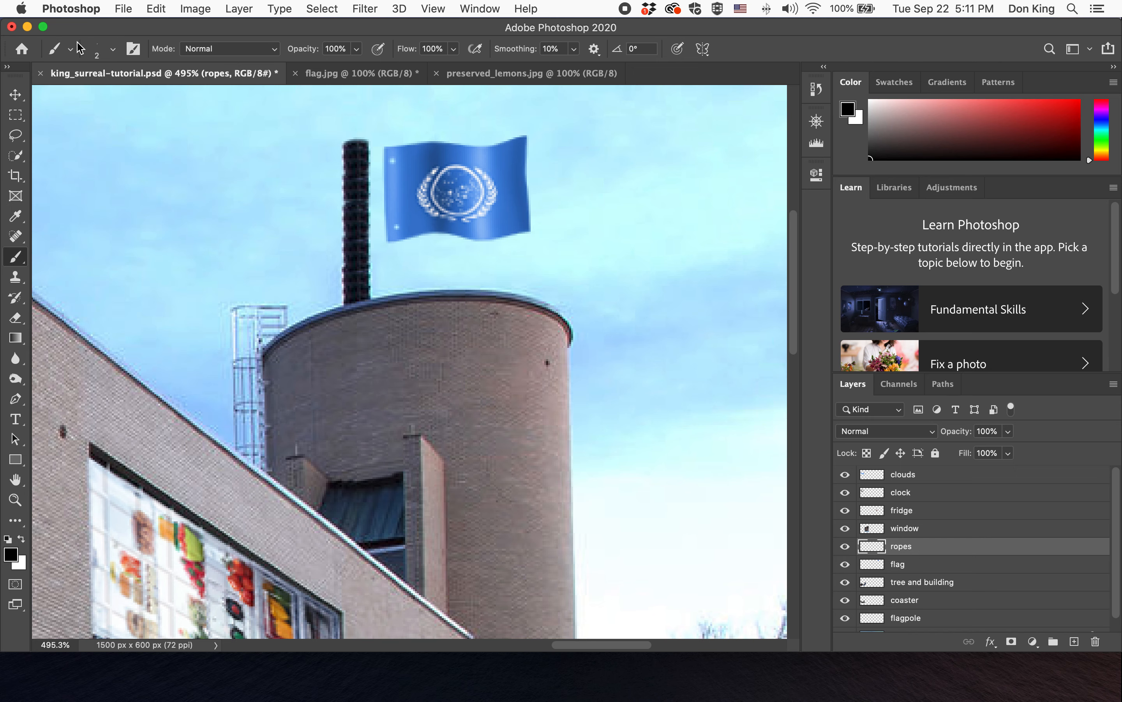
pyautogui.click(113, 50)
pyautogui.moveTo(89, 131); pyautogui.dragTo(203, 139)
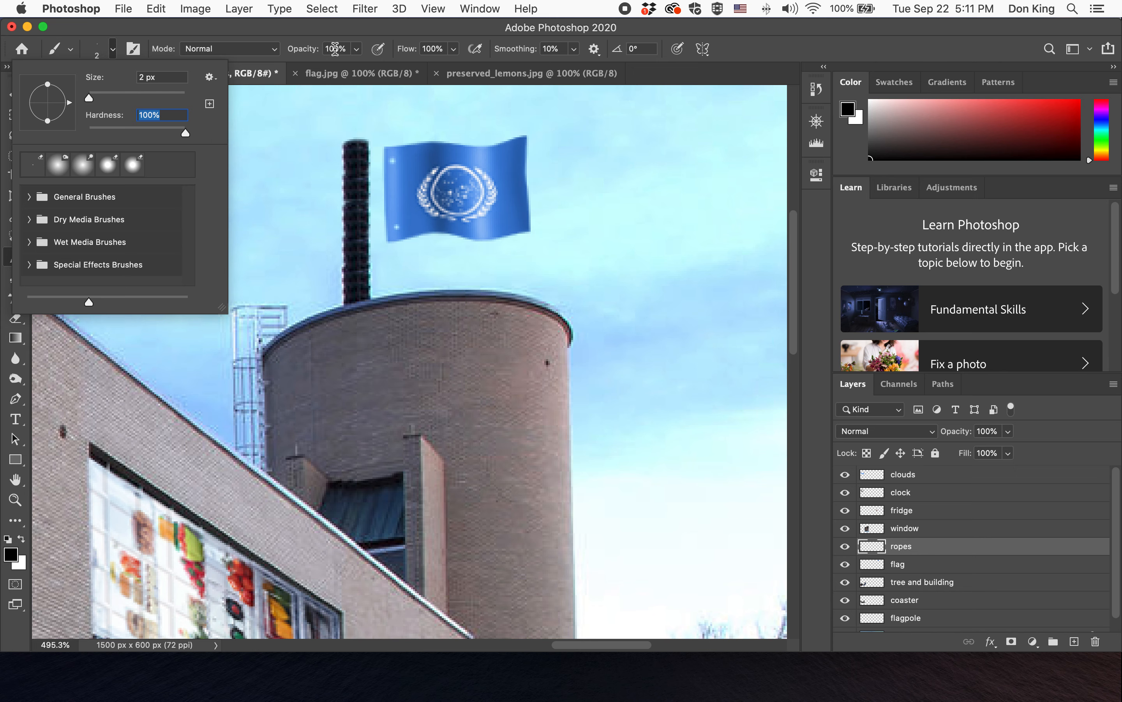
# - Pick a brown foreground colour for painting the ropes
pyautogui.click(351, 35)
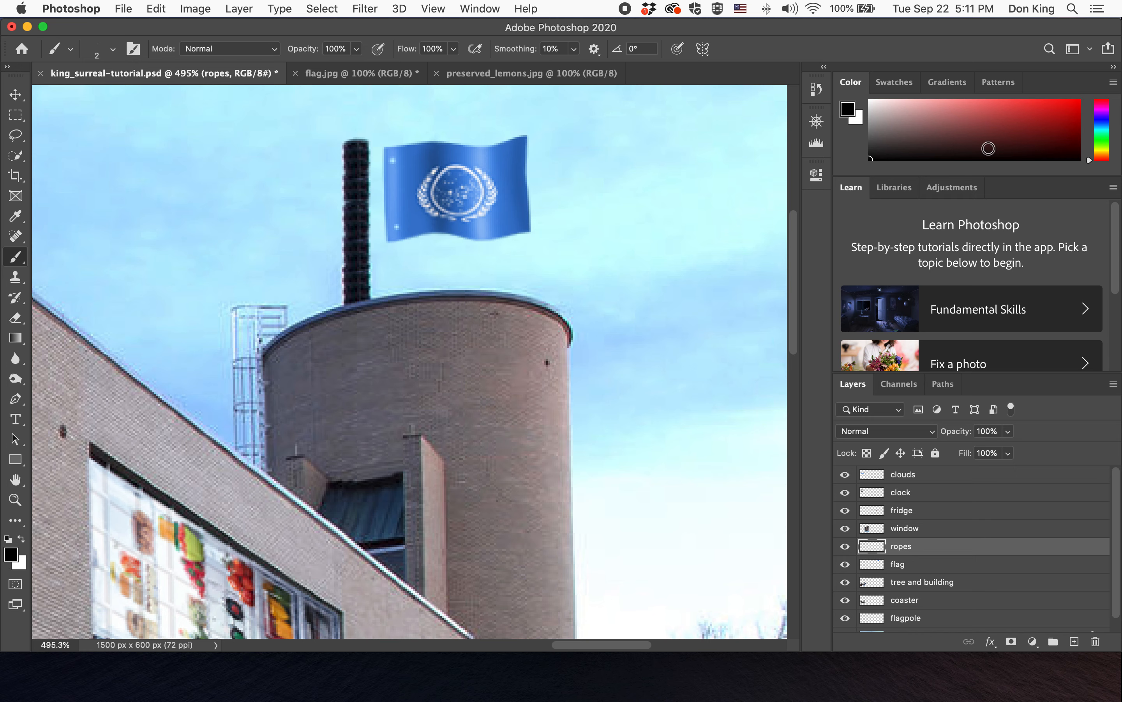
pyautogui.moveTo(1090, 161)
pyautogui.mouseDown()
pyautogui.moveTo(1090, 131)
pyautogui.moveTo(1091, 156)
pyautogui.moveTo(1062, 127)
pyautogui.moveTo(907, 115)
pyautogui.mouseUp()
pyautogui.click(1103, 122)
pyautogui.click(942, 130)
pyautogui.click(1017, 121)
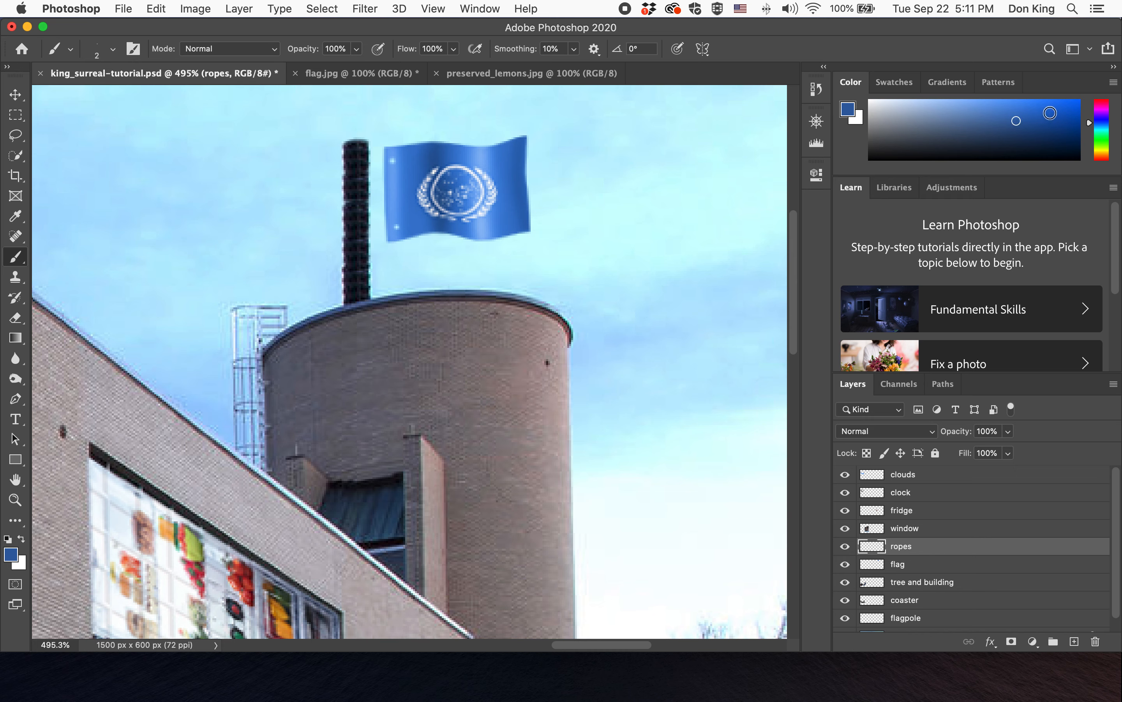
pyautogui.click(1051, 113)
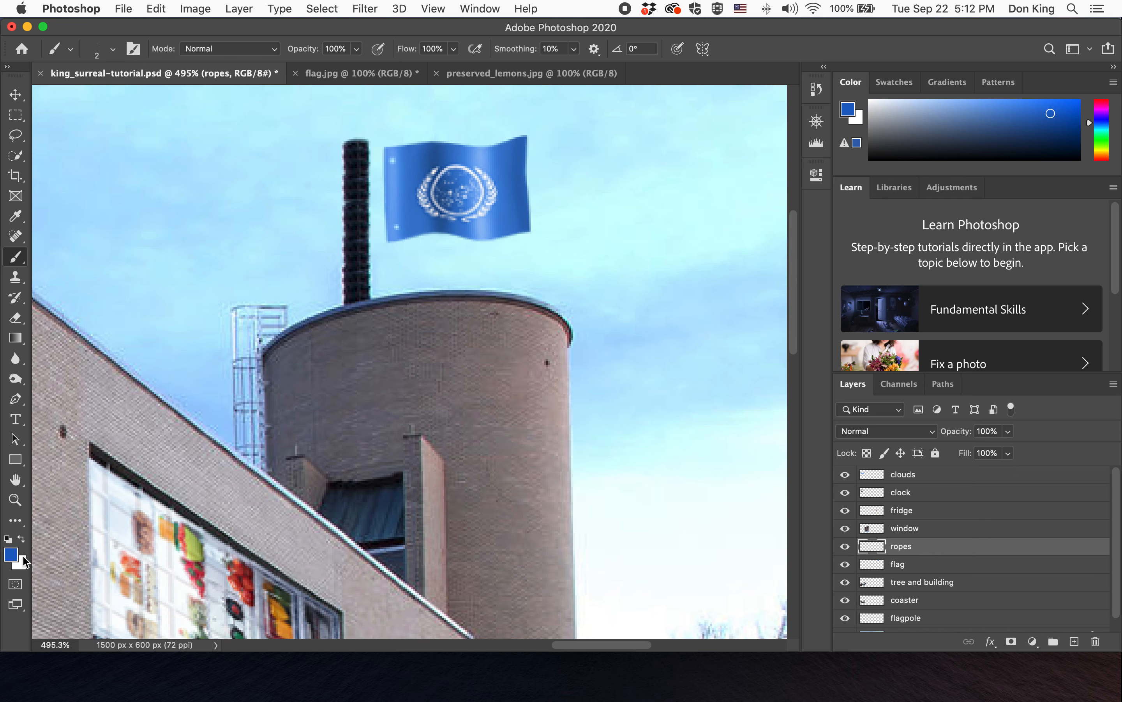
pyautogui.moveTo(1095, 134); pyautogui.dragTo(1090, 155)
pyautogui.click(1059, 132)
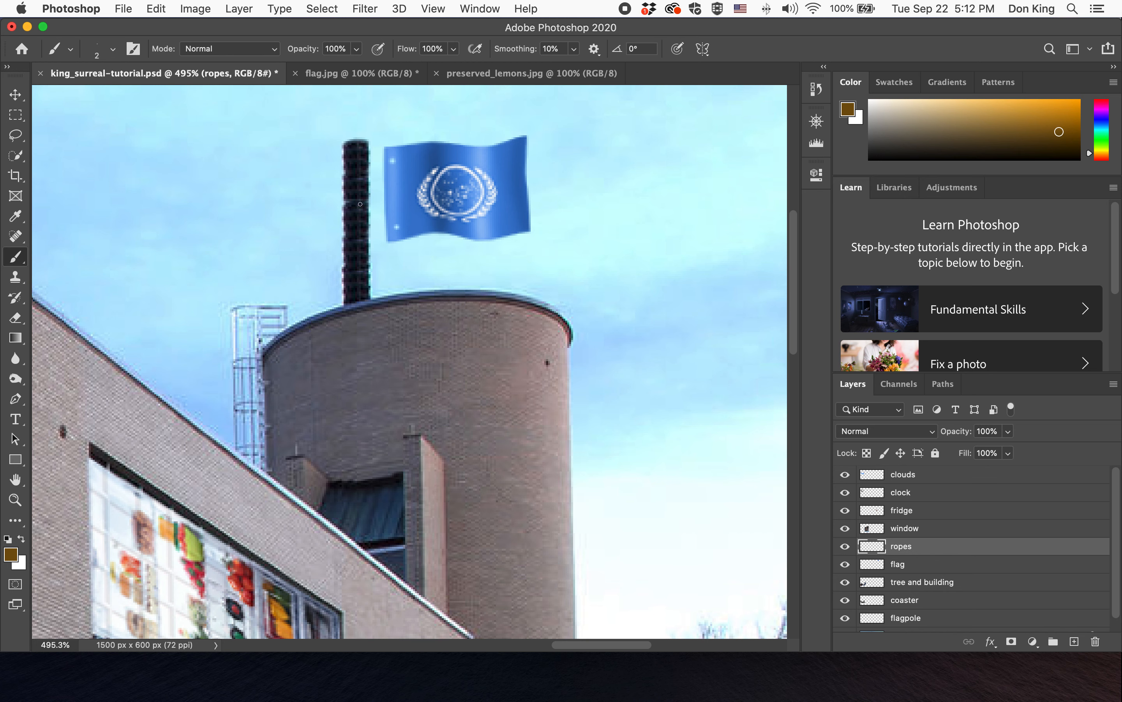
# - Paint two ropes from the flag's grommet holes to the flagpole on the ropes layer
pyautogui.moveTo(396, 227)
pyautogui.mouseDown()
pyautogui.moveTo(341, 229)
pyautogui.moveTo(378, 228)
pyautogui.mouseUp()
pyautogui.moveTo(390, 161)
pyautogui.mouseDown()
pyautogui.moveTo(335, 166)
pyautogui.moveTo(343, 160)
pyautogui.mouseUp()
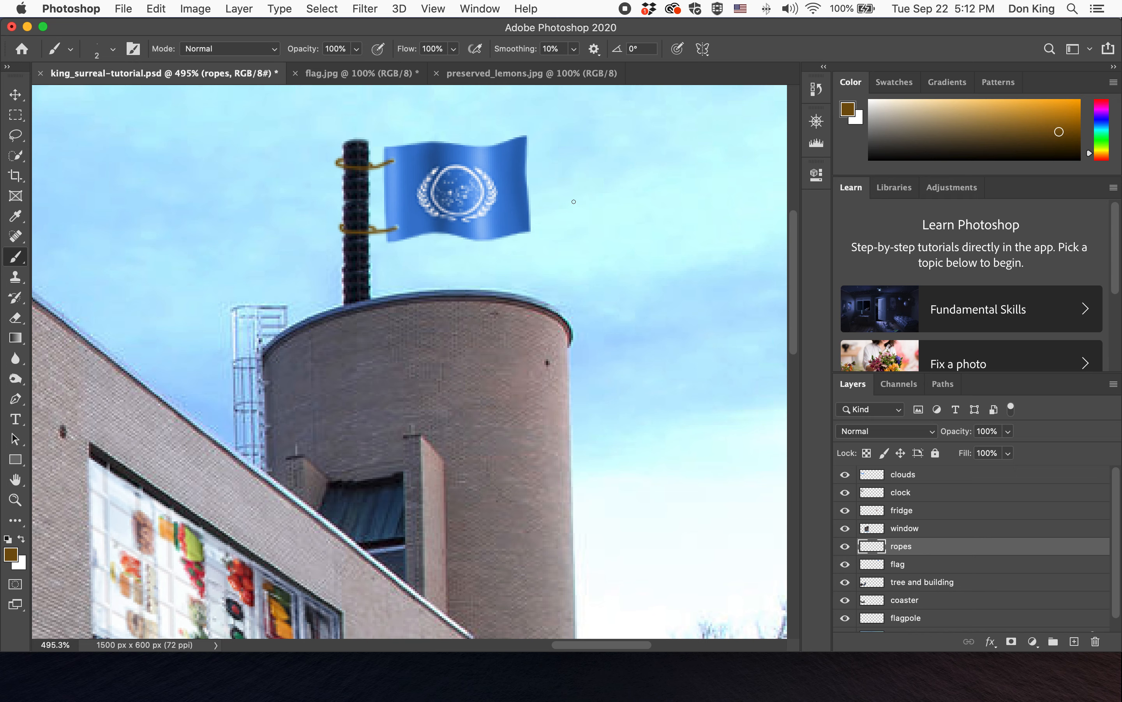
pyautogui.doubleClick(15, 500)
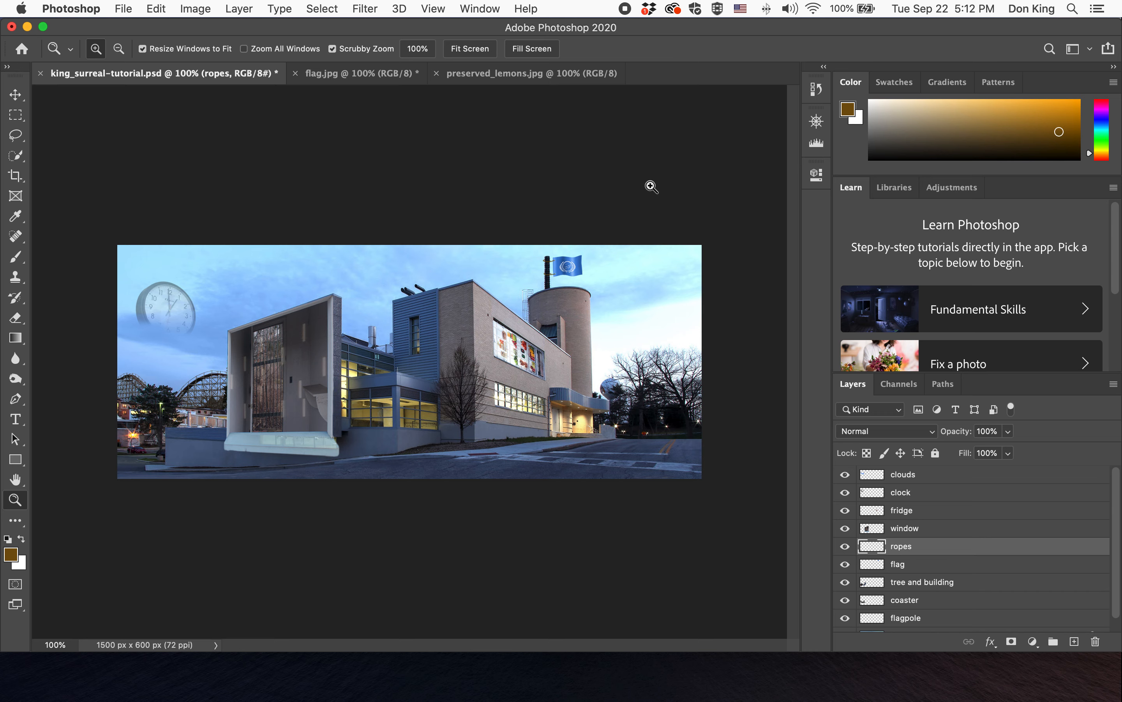
pyautogui.press('a')
pyautogui.doubleClick(14, 481)
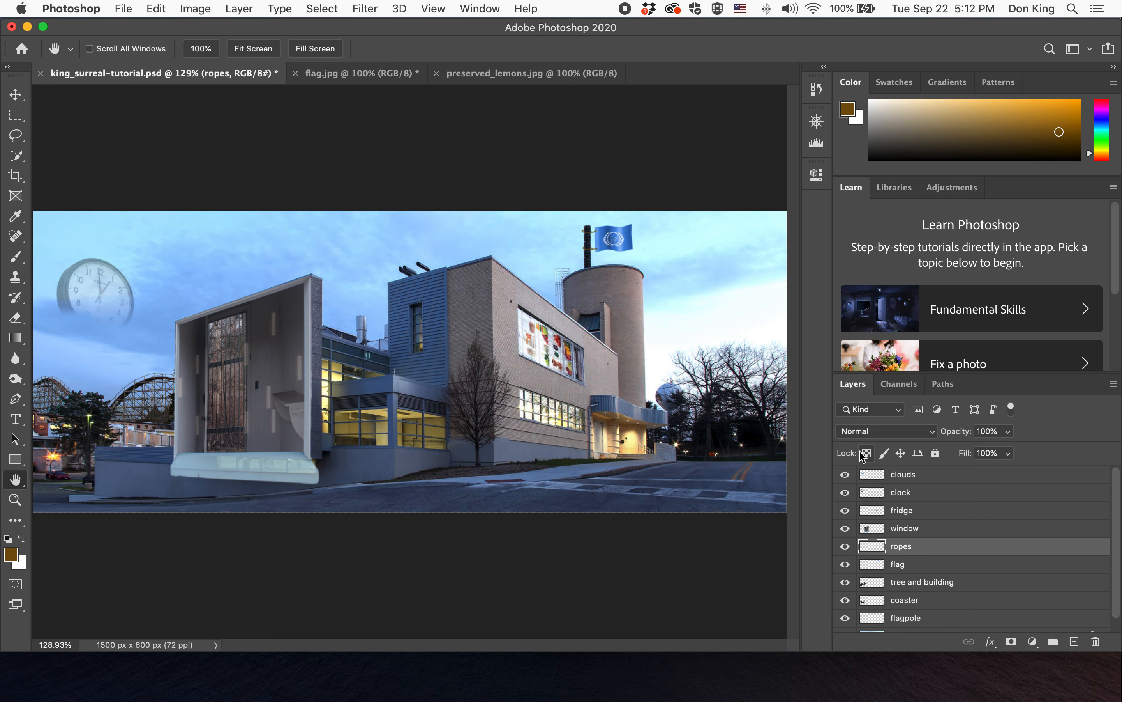
# - Adjust the flag layer's Hue/Saturation to Hue +36 and Saturation -80, then save the document
pyautogui.click(967, 569)
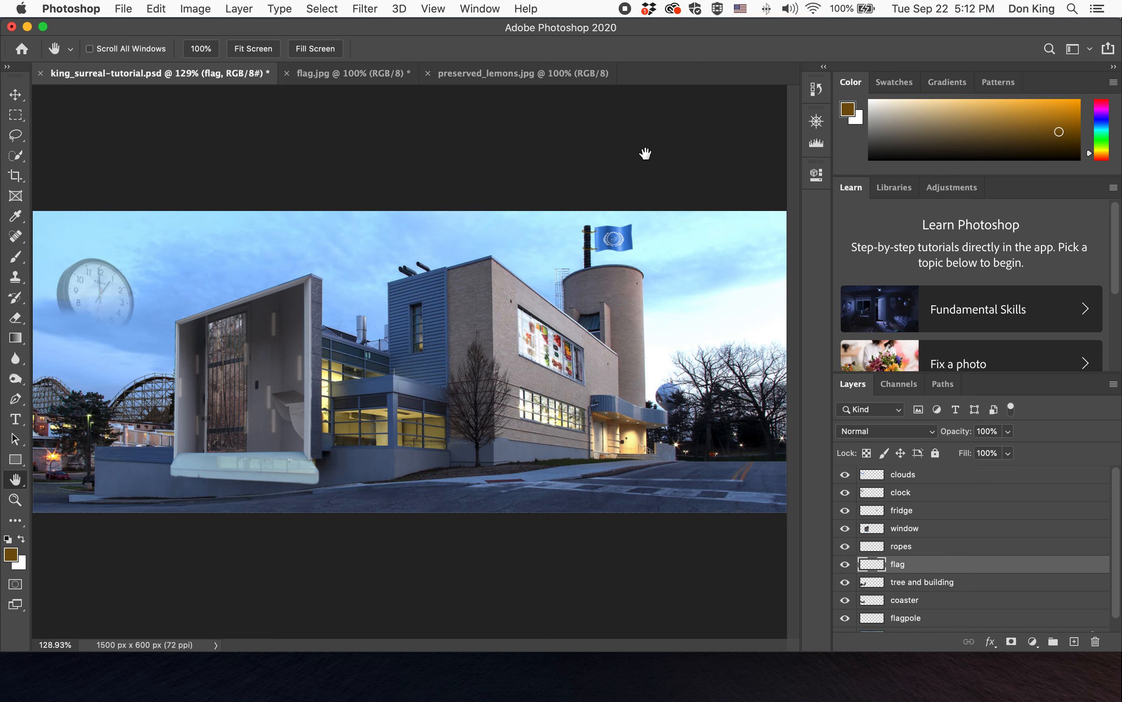
pyautogui.click(196, 8)
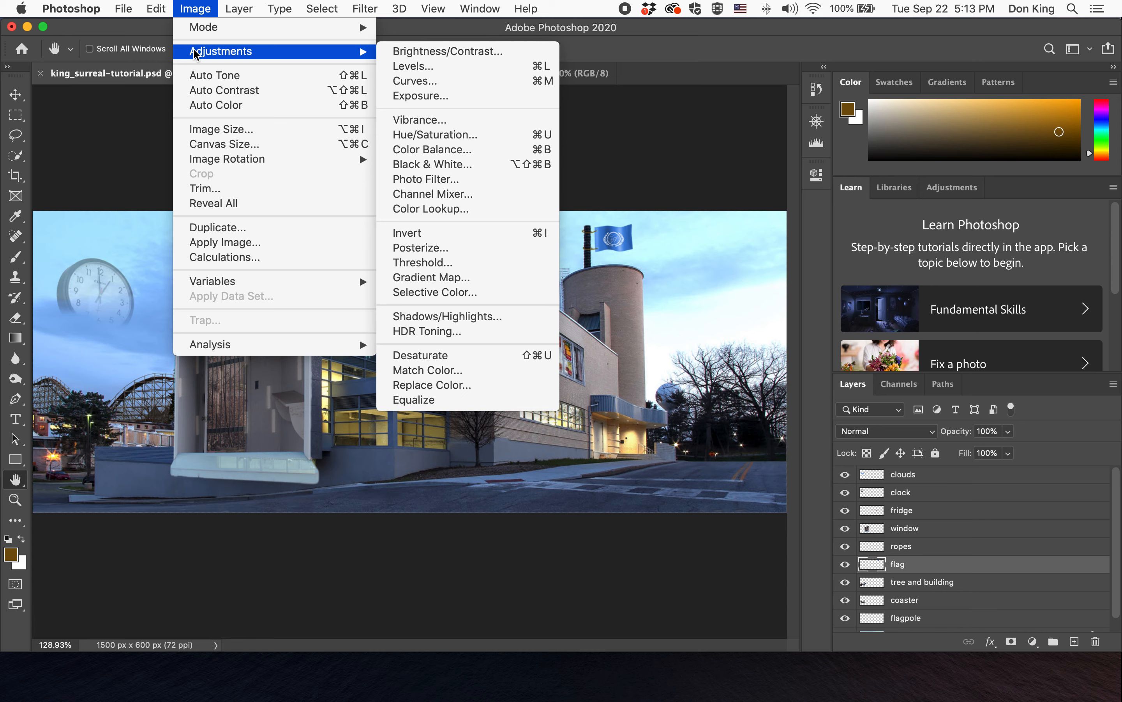
pyautogui.moveTo(334, 55)
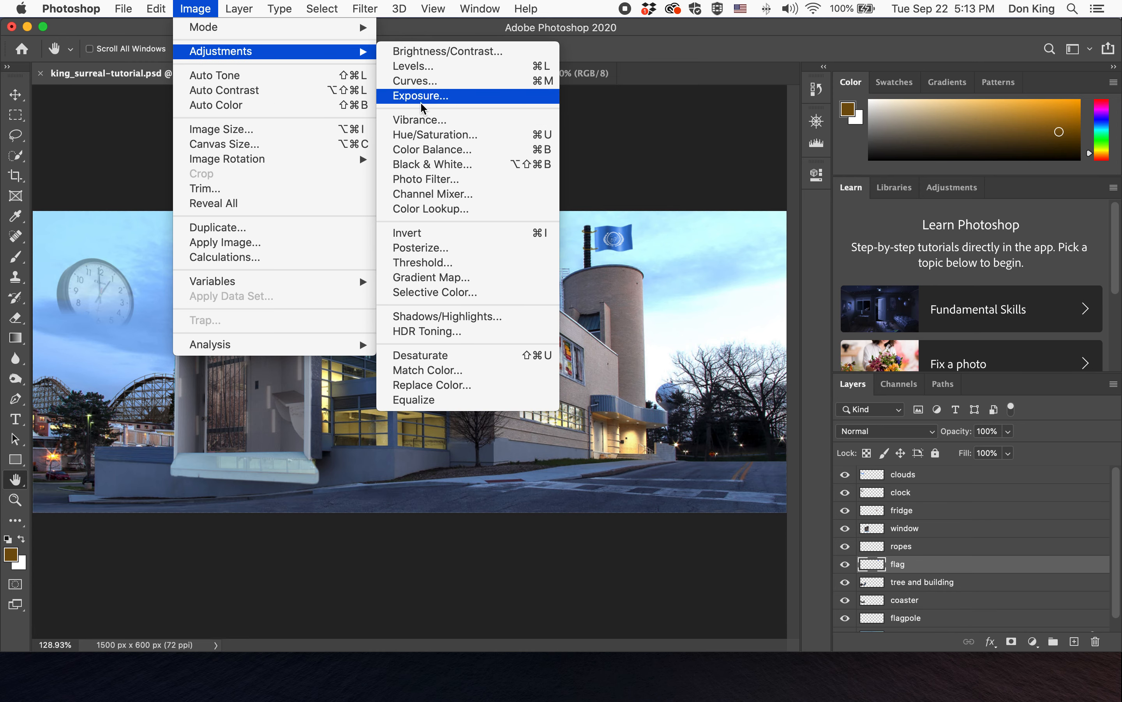
pyautogui.click(435, 135)
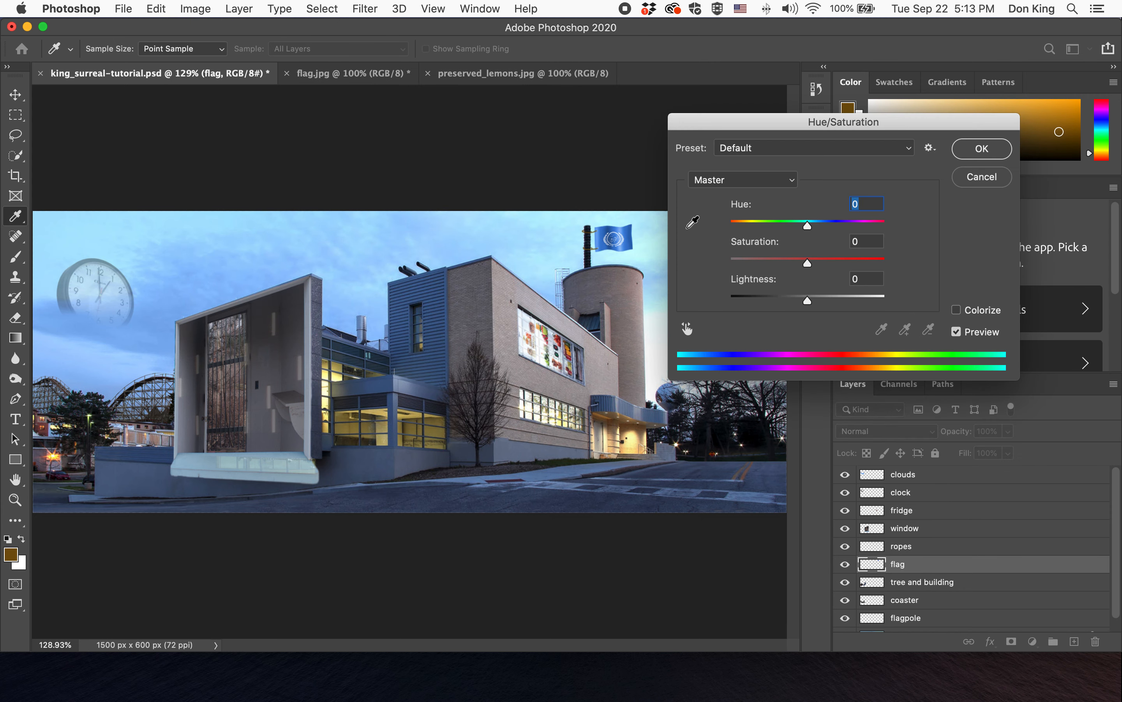
pyautogui.click(783, 260)
pyautogui.moveTo(781, 263); pyautogui.dragTo(745, 262)
pyautogui.moveTo(841, 229); pyautogui.dragTo(831, 230)
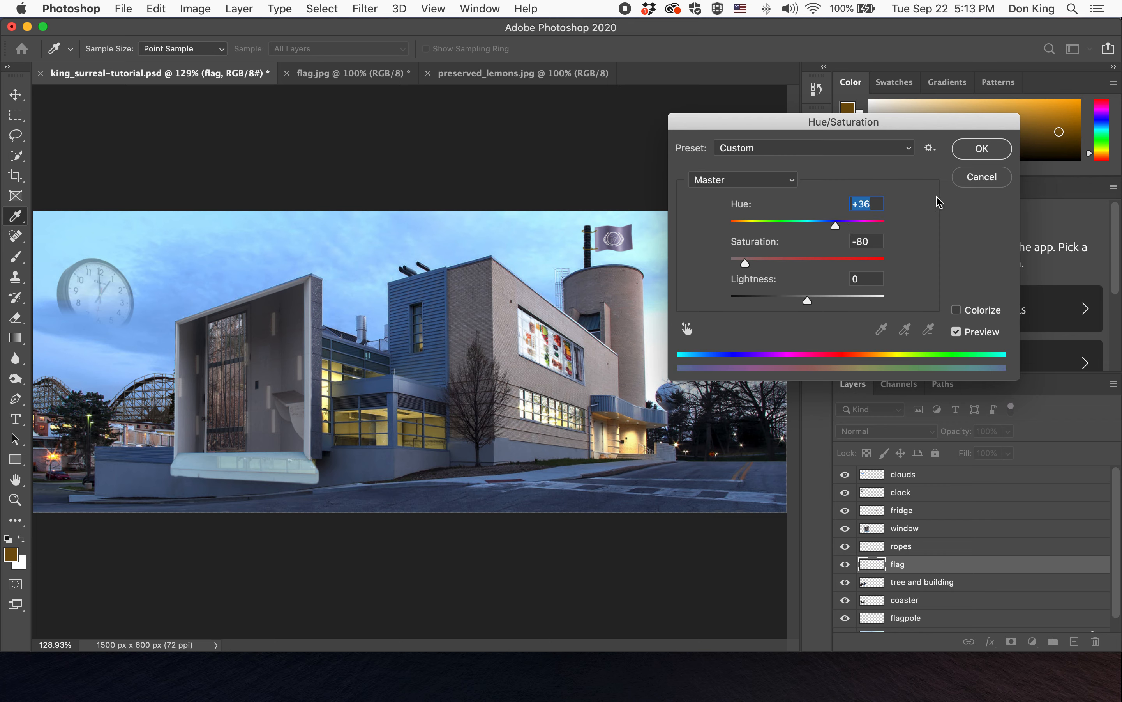
pyautogui.click(974, 152)
pyautogui.press('h')
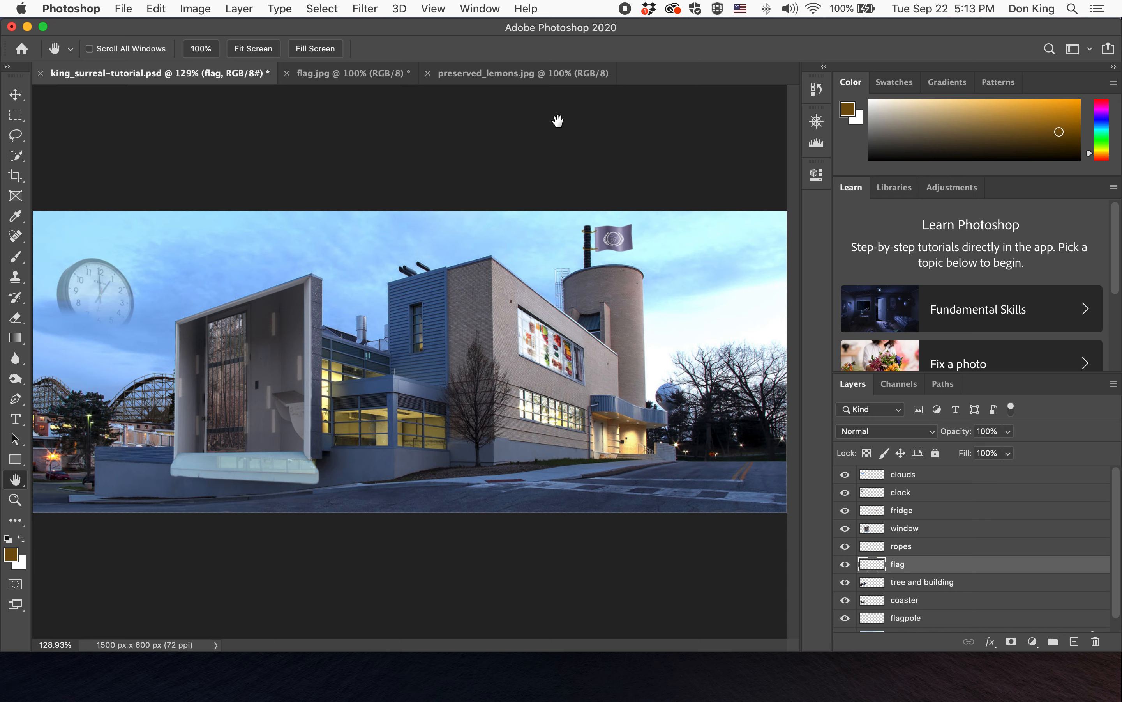
pyautogui.press('super+s')
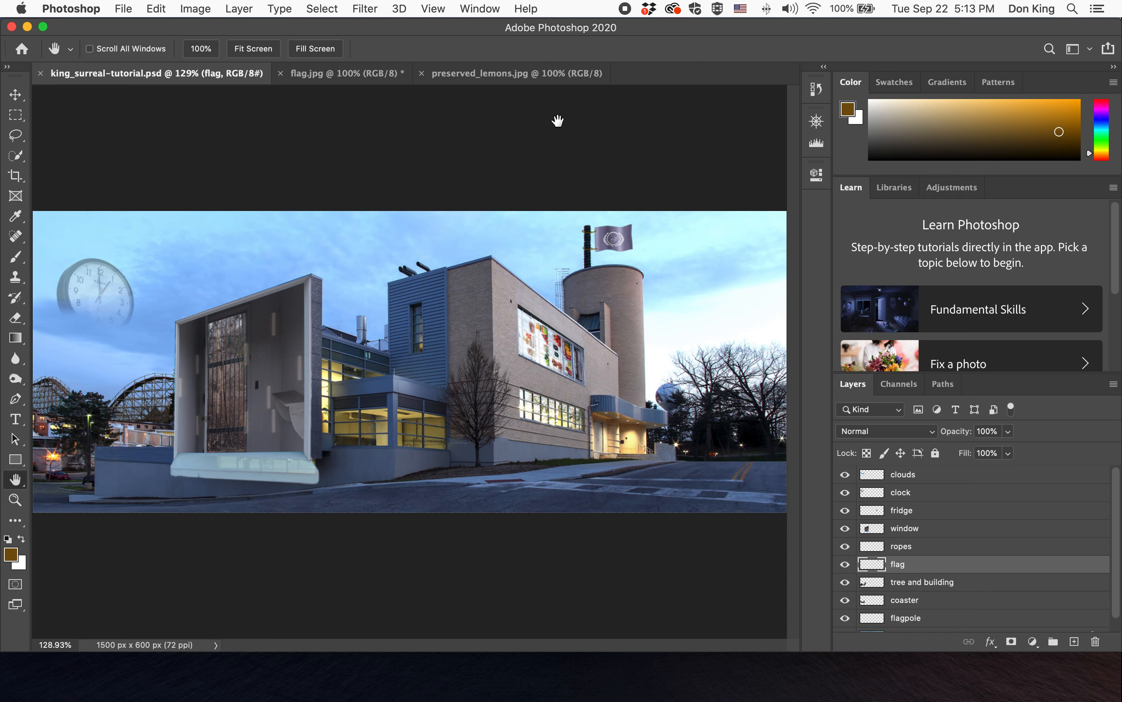
# - Move the flagpole layer up so it sits directly beneath the flag layer
pyautogui.click(845, 548)
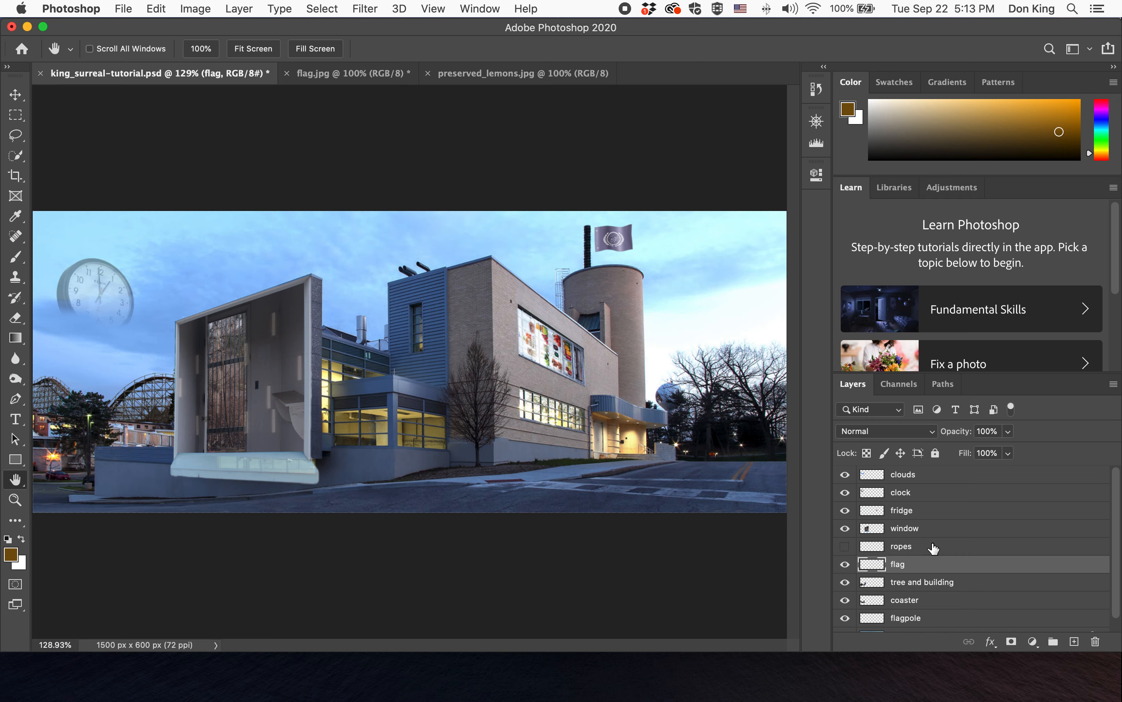
pyautogui.click(840, 547)
pyautogui.scroll(-1, 942, 566)
pyautogui.moveTo(924, 604); pyautogui.dragTo(925, 569)
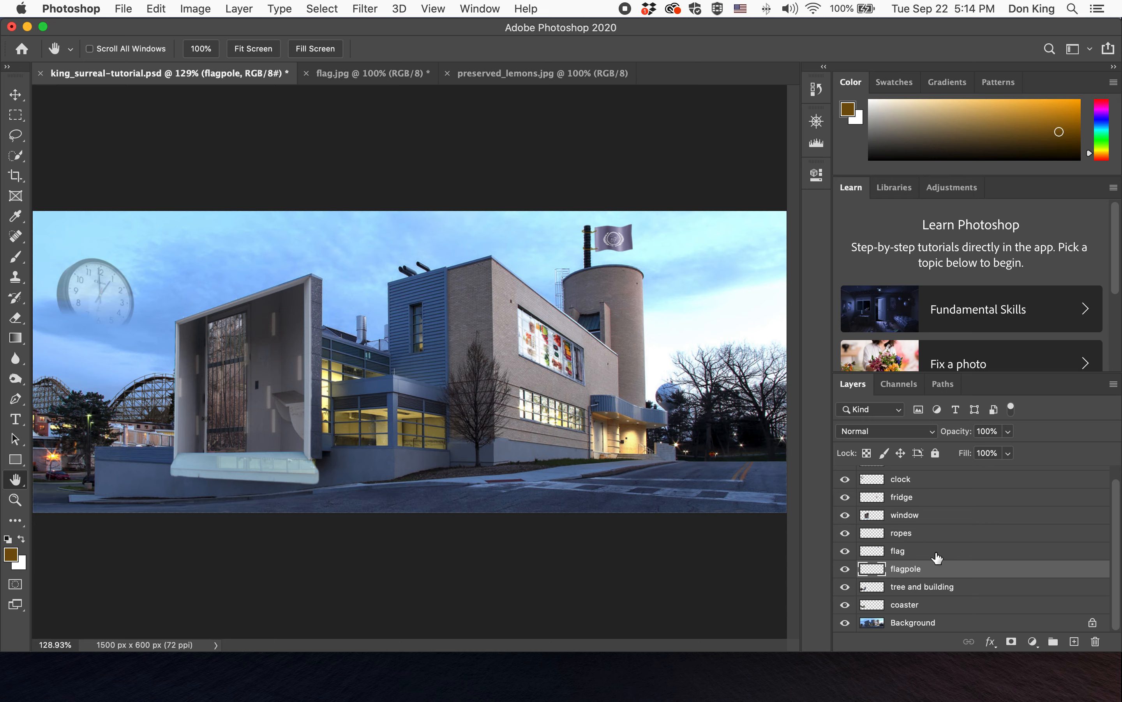
# - Group the ropes, flag and flagpole layers and name the group flag group
pyautogui.keyDown('shift'); pyautogui.click(932, 553); pyautogui.keyUp('shift')
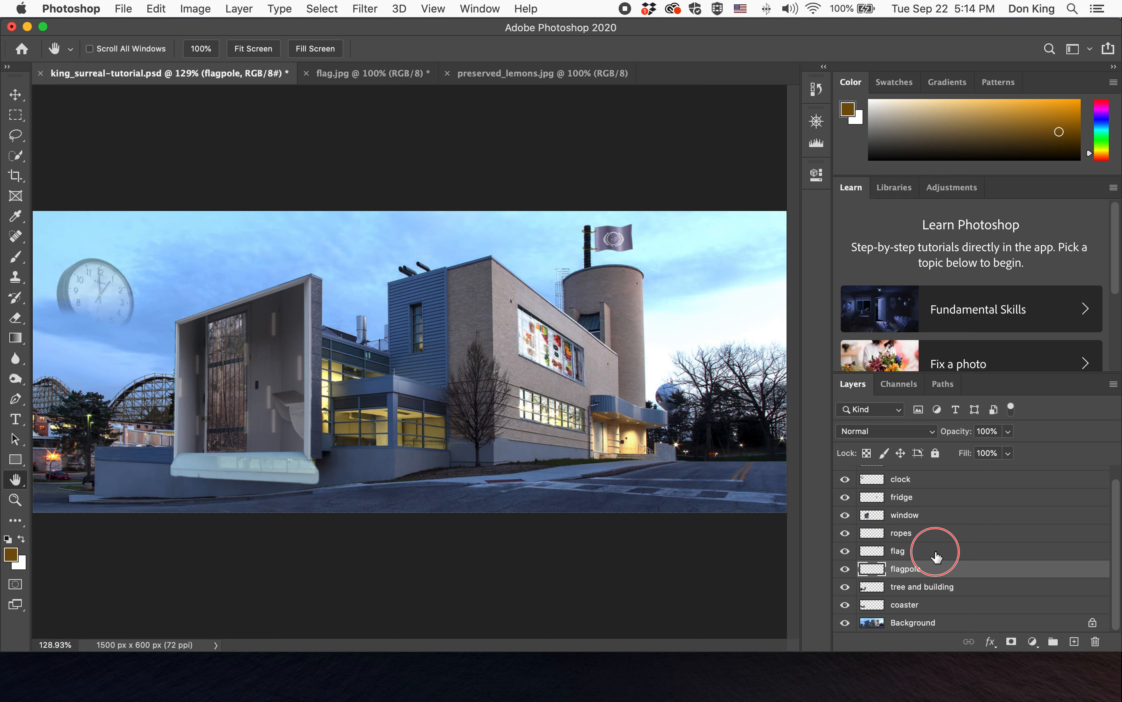
pyautogui.keyDown('shift'); pyautogui.click(932, 540); pyautogui.keyUp('shift')
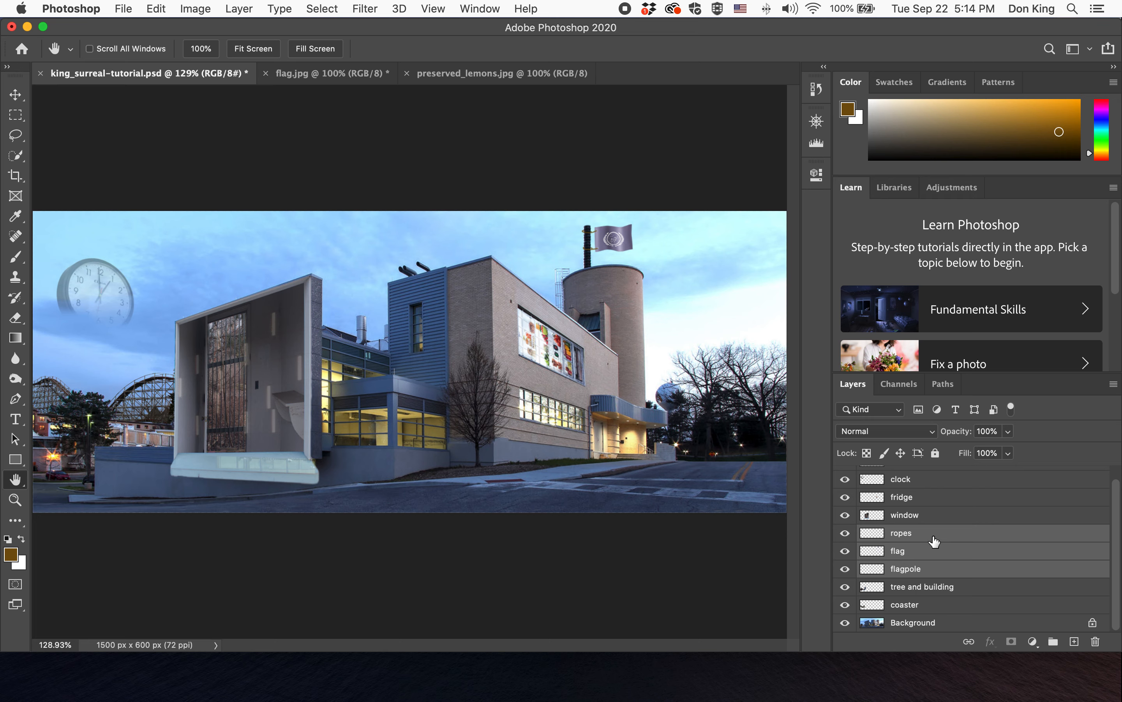
pyautogui.click(1057, 649)
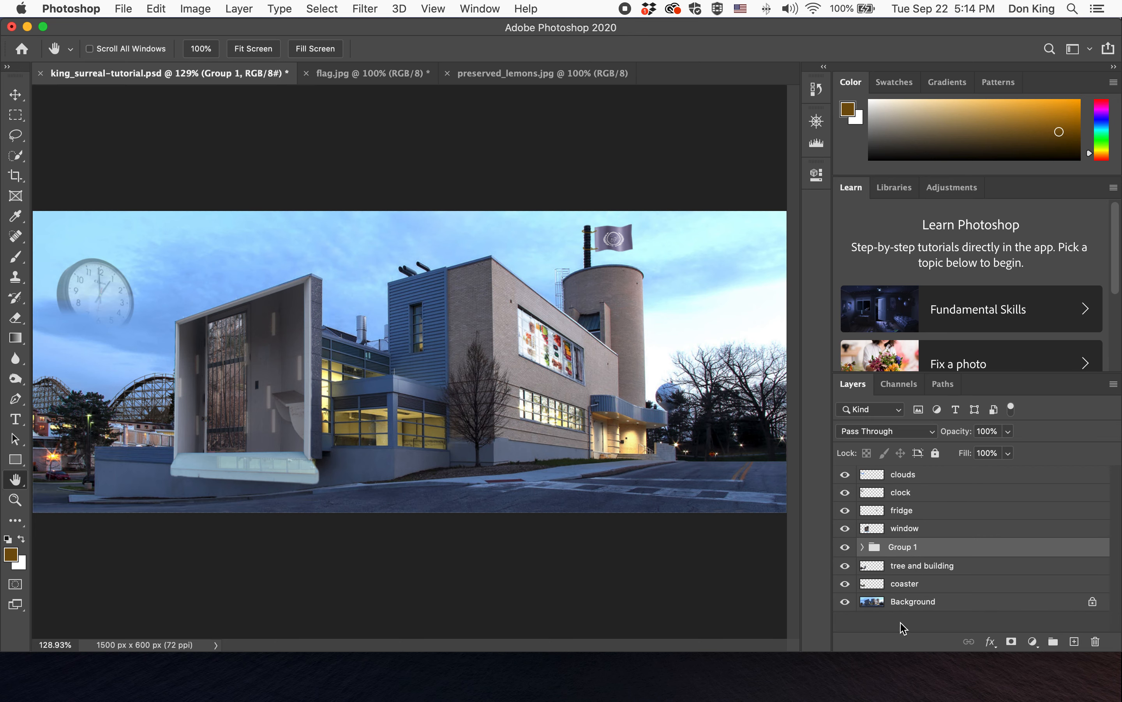
pyautogui.click(862, 547)
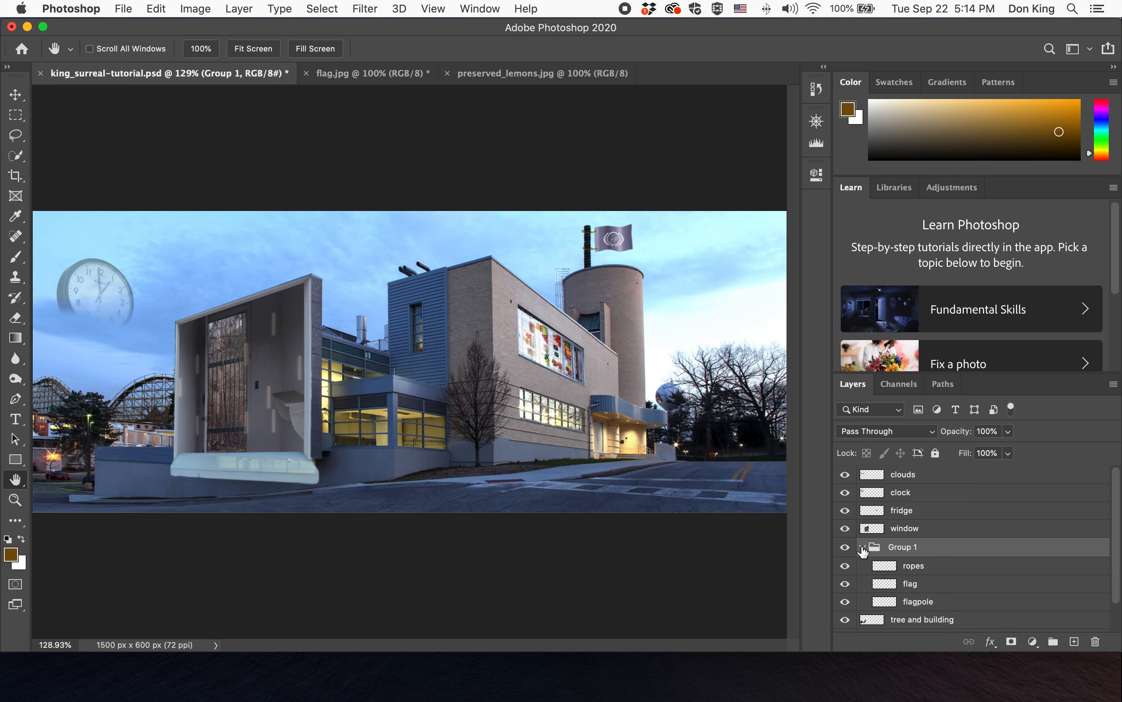
pyautogui.click(862, 548)
pyautogui.click(861, 547)
pyautogui.doubleClick(902, 548)
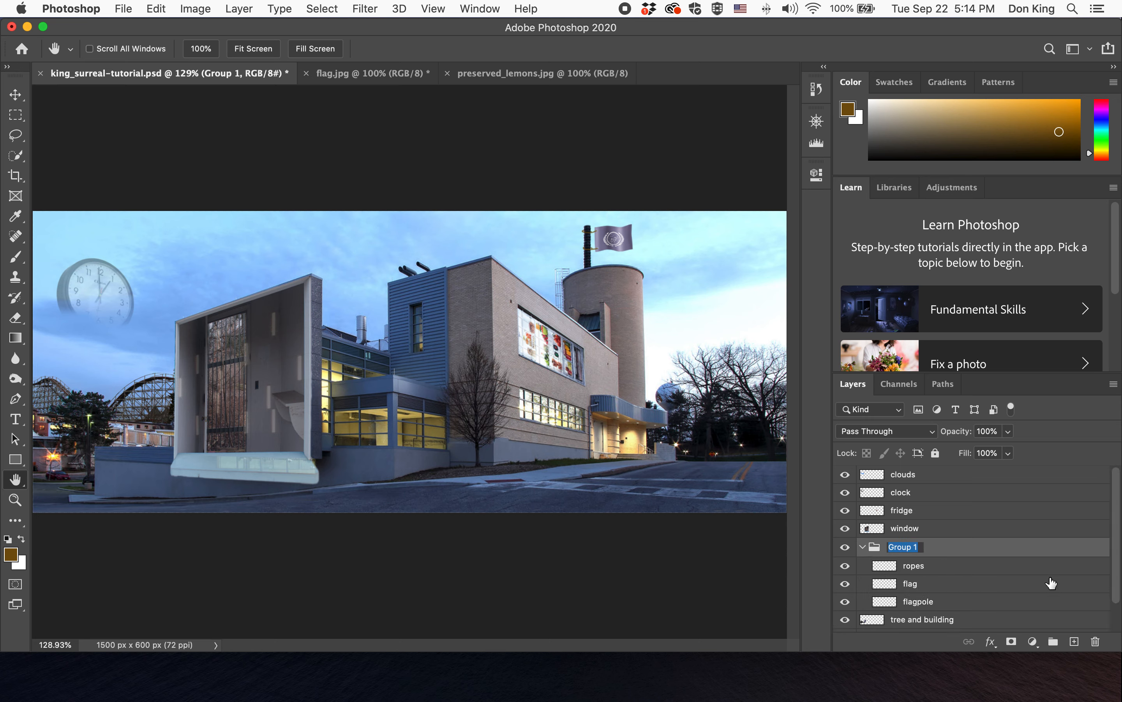
pyautogui.write('flag group')
pyautogui.press('Return')
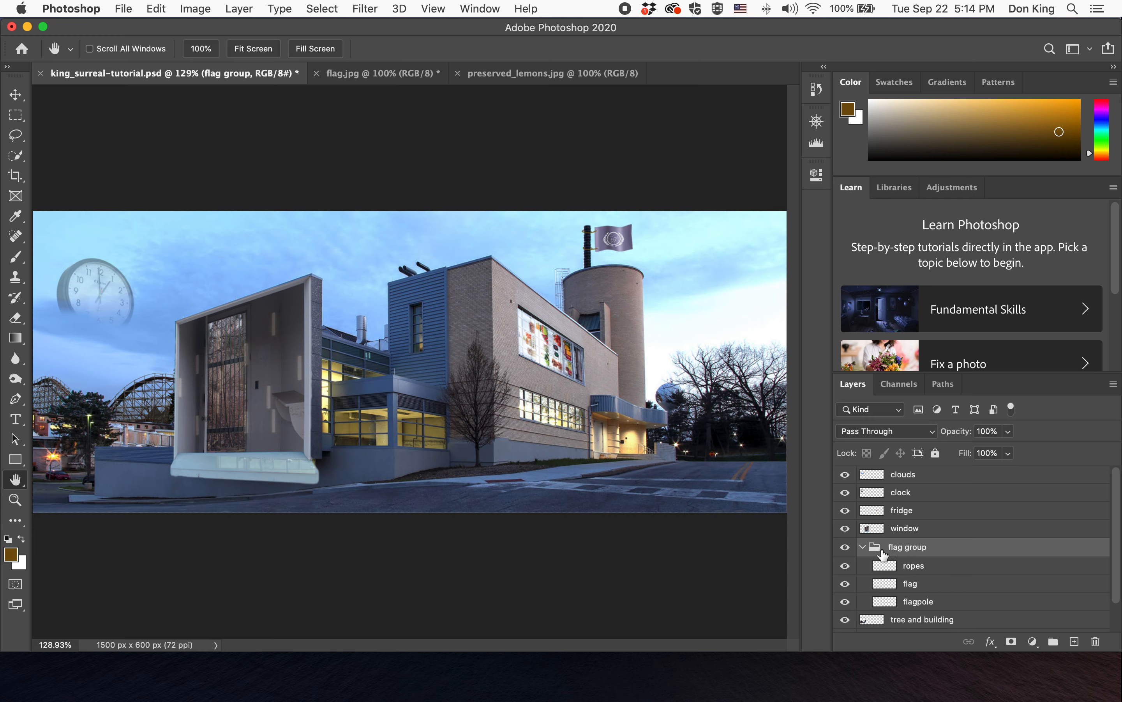
# - Collapse the flag group and save the document
pyautogui.click(859, 548)
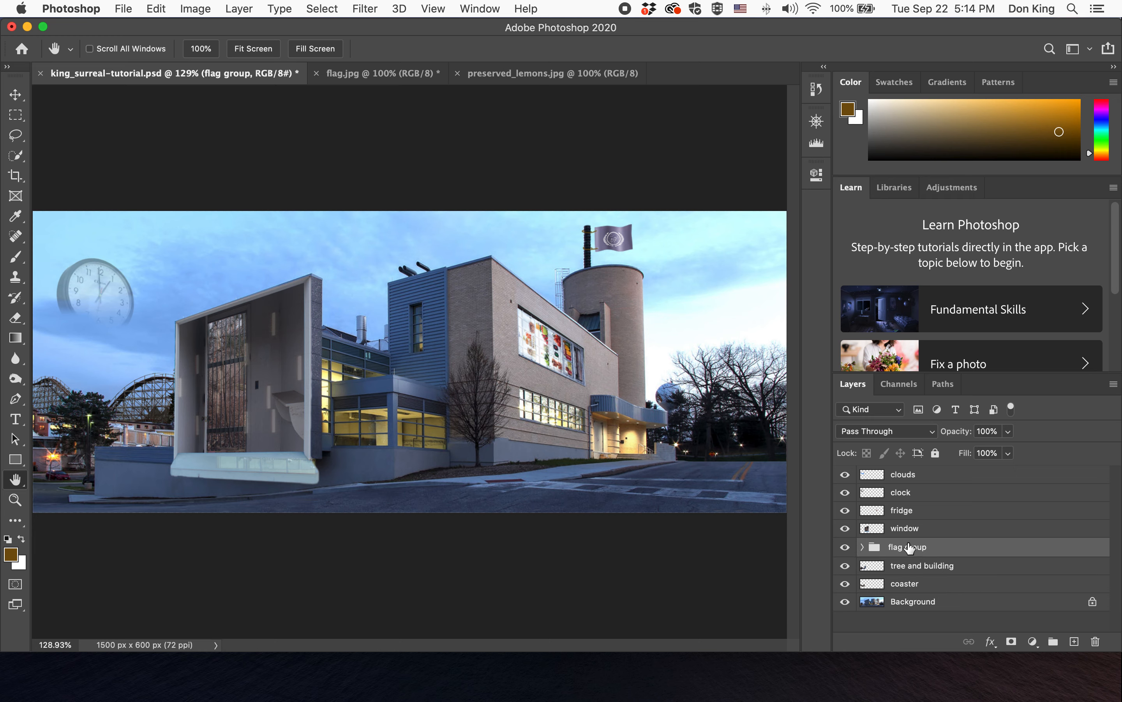
pyautogui.click(862, 546)
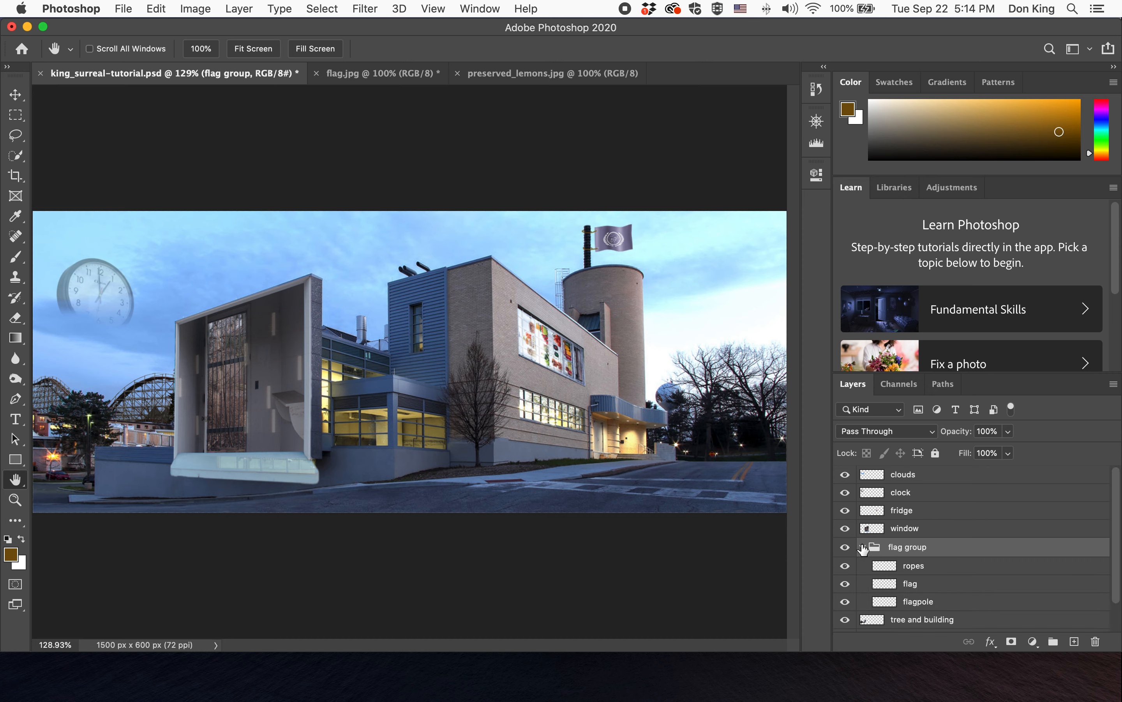
pyautogui.click(862, 546)
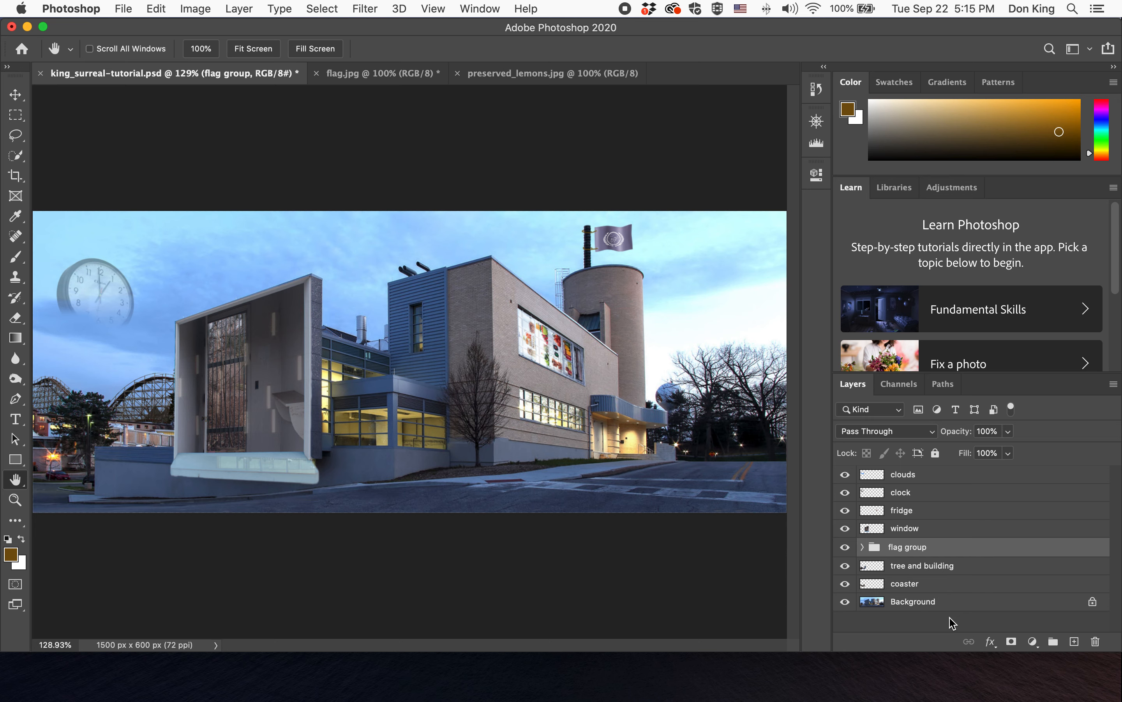
pyautogui.press('super+s')
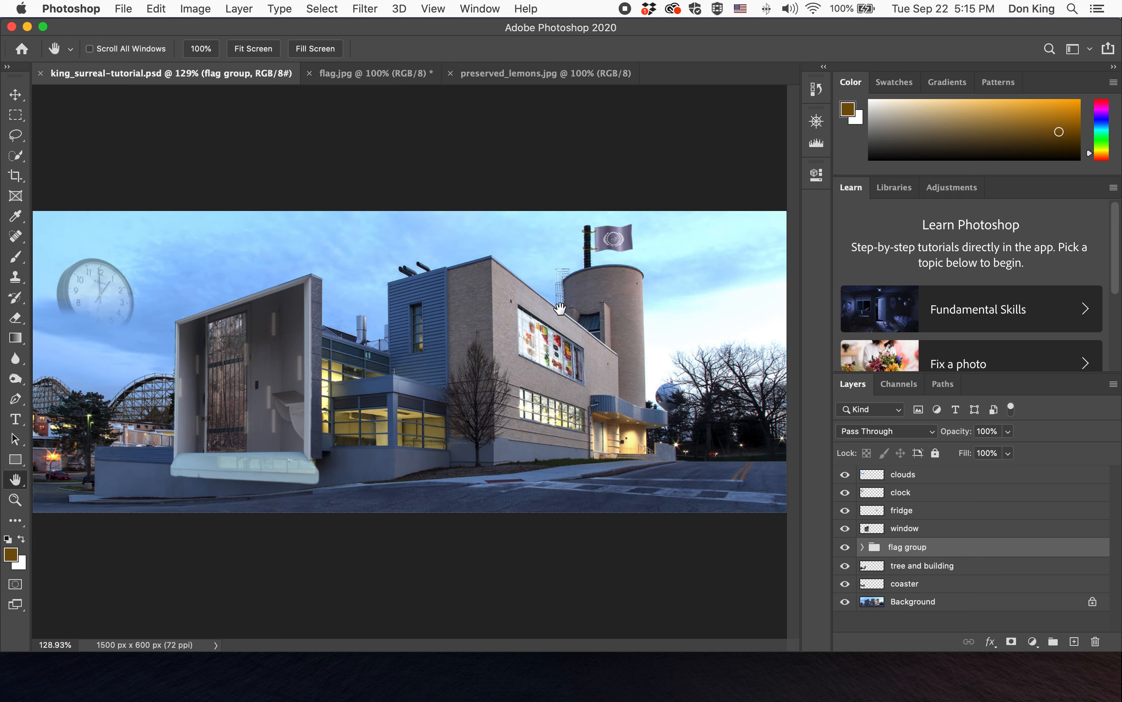
# - Close the flag.jpg document and switch to the preserved_lemons.jpg document
pyautogui.click(349, 77)
pyautogui.click(310, 73)
pyautogui.click(529, 256)
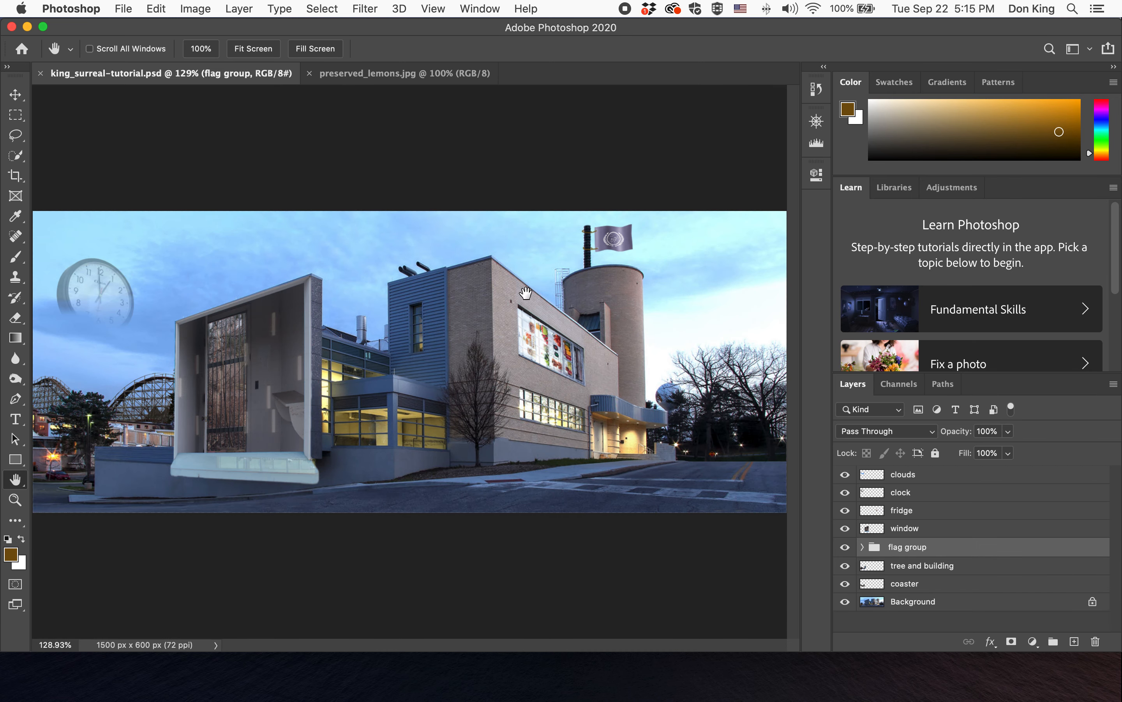
pyautogui.click(400, 73)
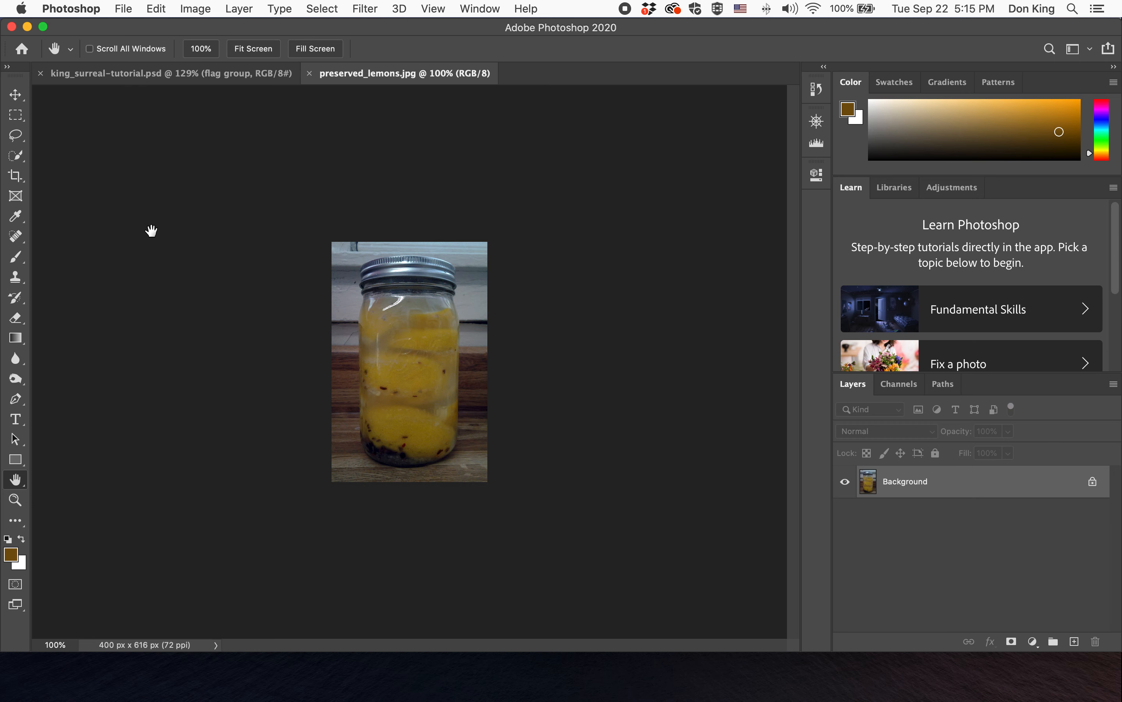
# - Apply Auto Contrast to the preserved lemons photo
pyautogui.click(196, 8)
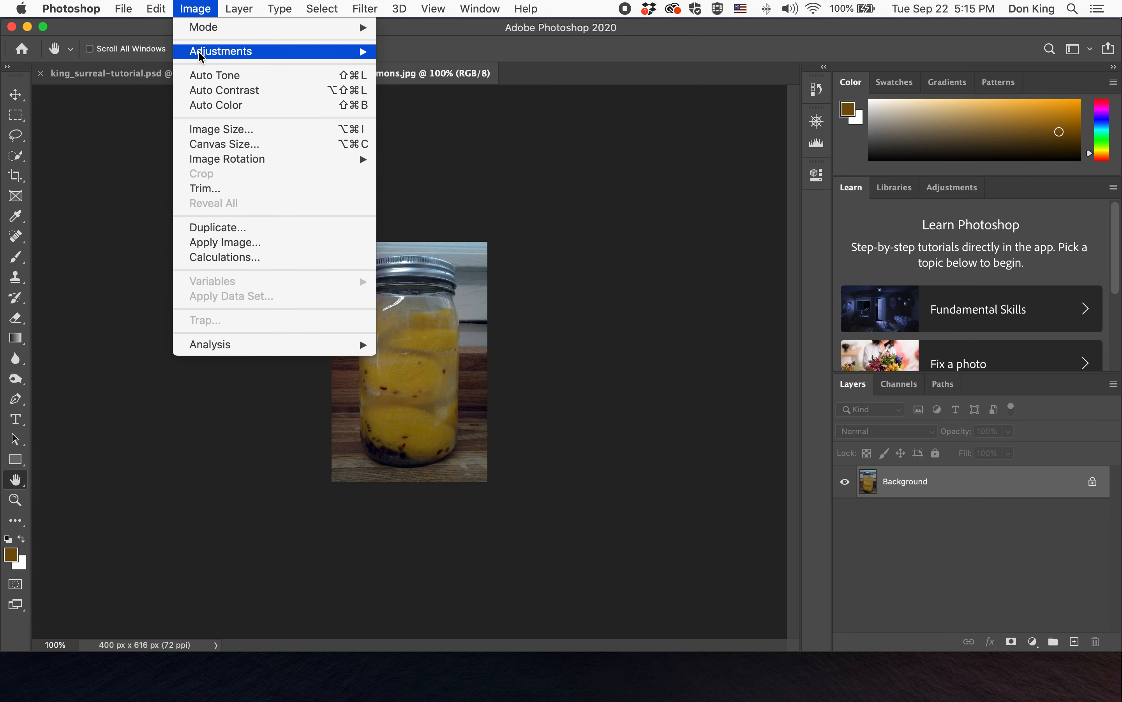
pyautogui.click(203, 90)
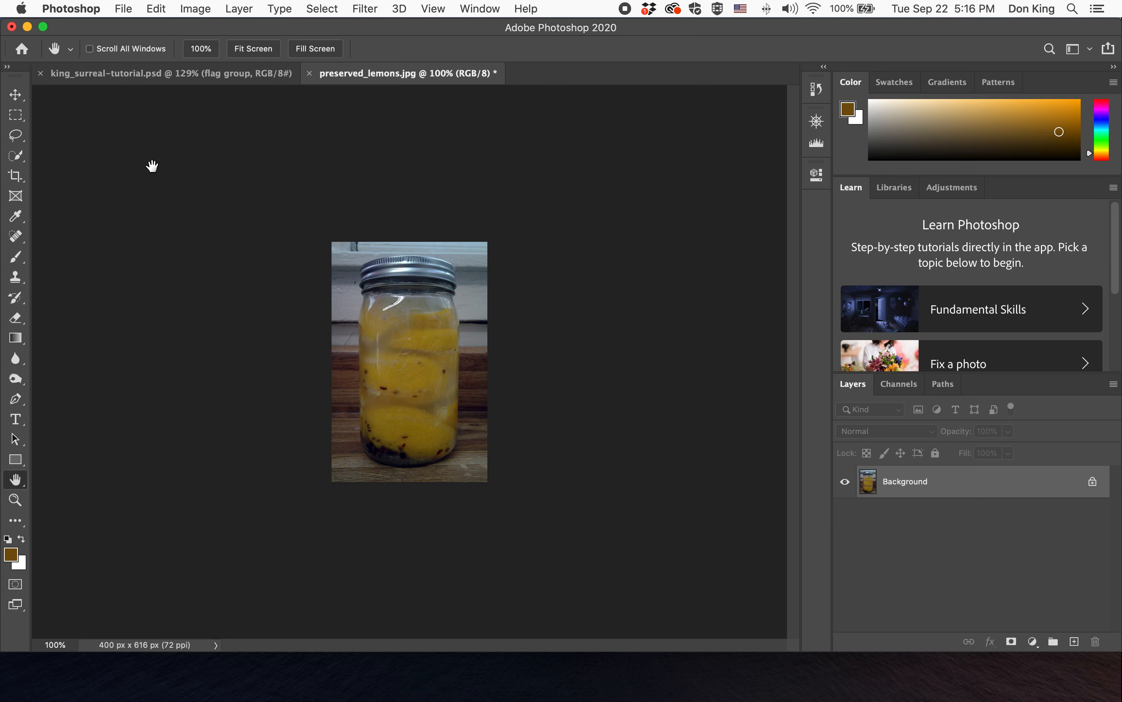
# - Select the lemon jar with the Object Selection tool by boxing around it
pyautogui.click(17, 157)
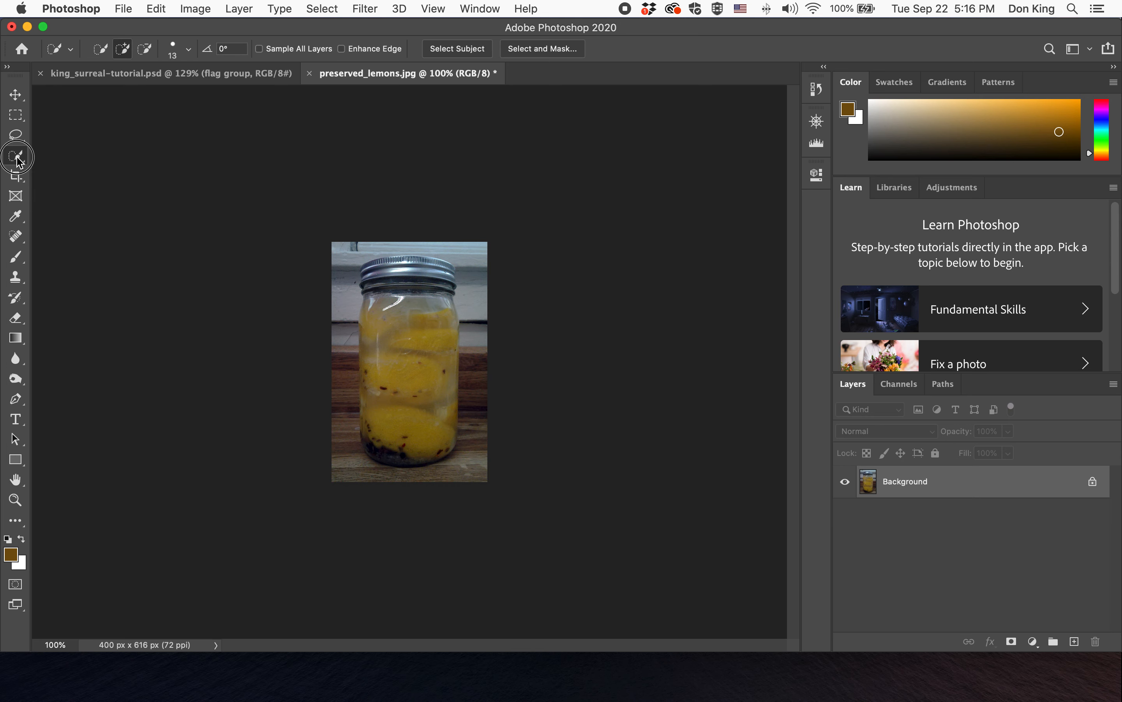
pyautogui.rightClick(17, 160)
pyautogui.click(42, 153)
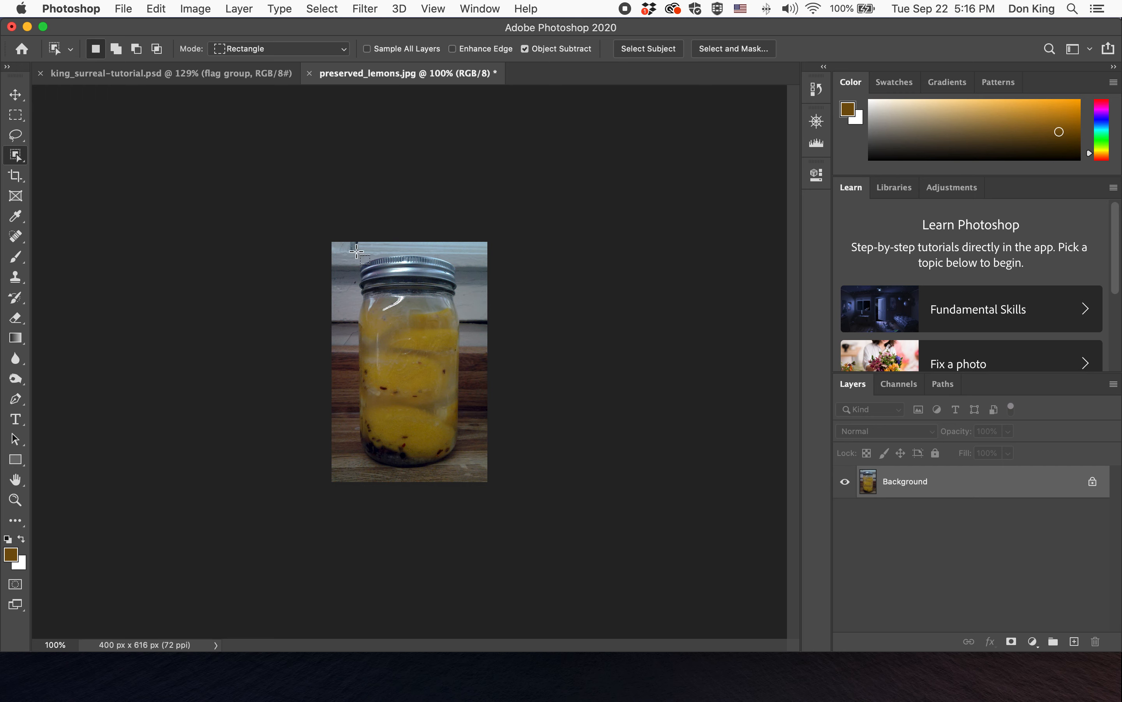
pyautogui.moveTo(357, 251); pyautogui.dragTo(463, 469)
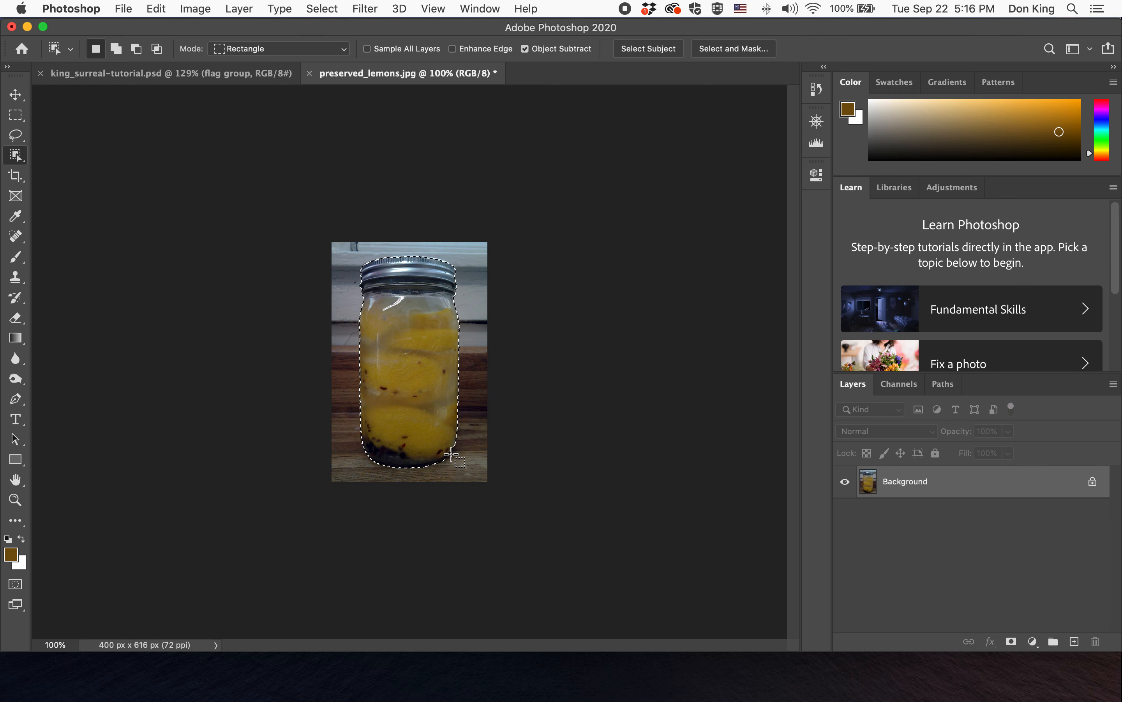
# - Add a small area at the jar's right edge to the selection with the Quick Selection tool
pyautogui.rightClick(15, 156)
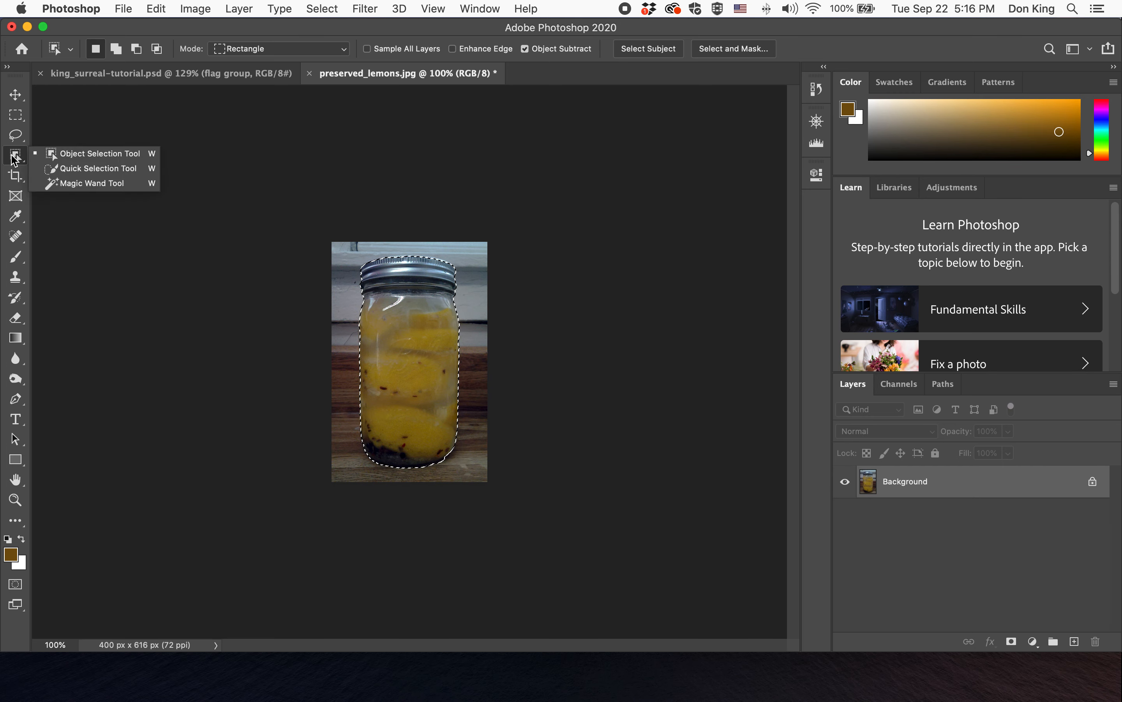
pyautogui.click(32, 169)
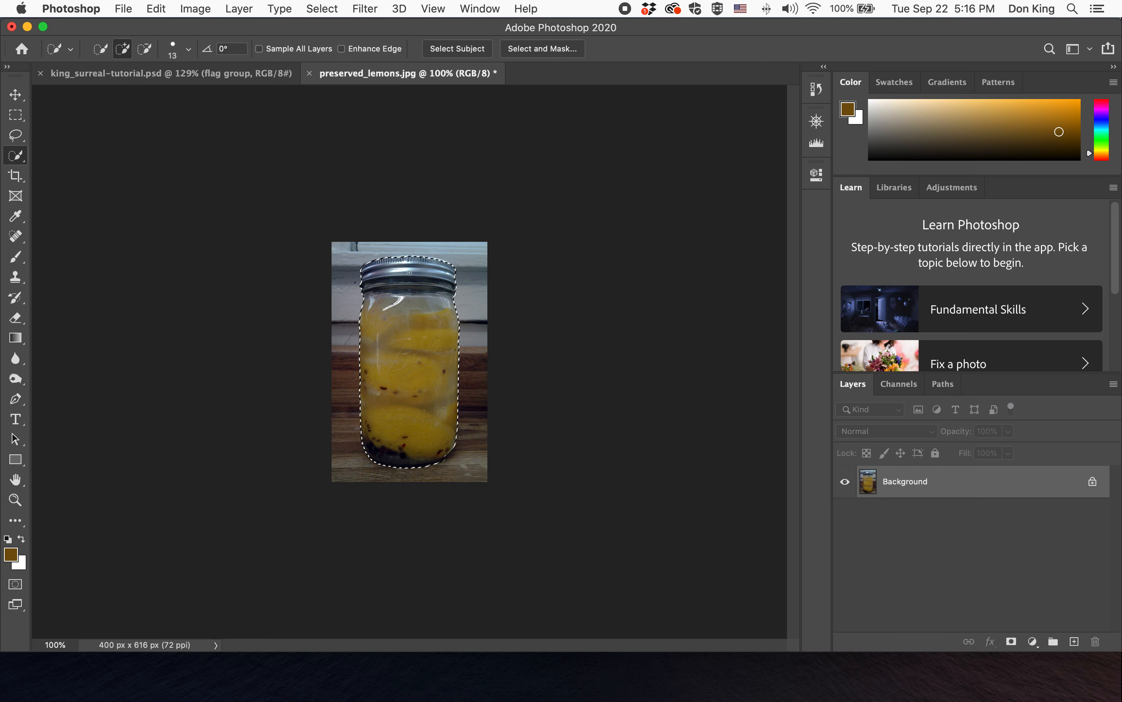
pyautogui.click(461, 370)
pyautogui.click(22, 157)
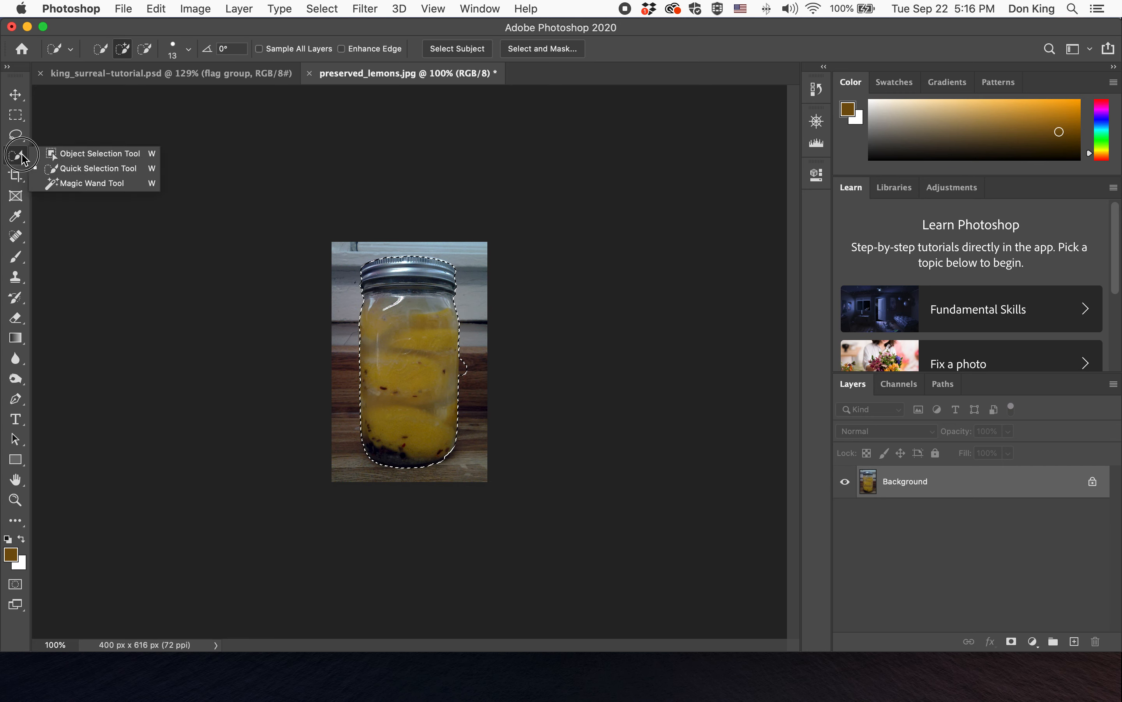
pyautogui.click(93, 154)
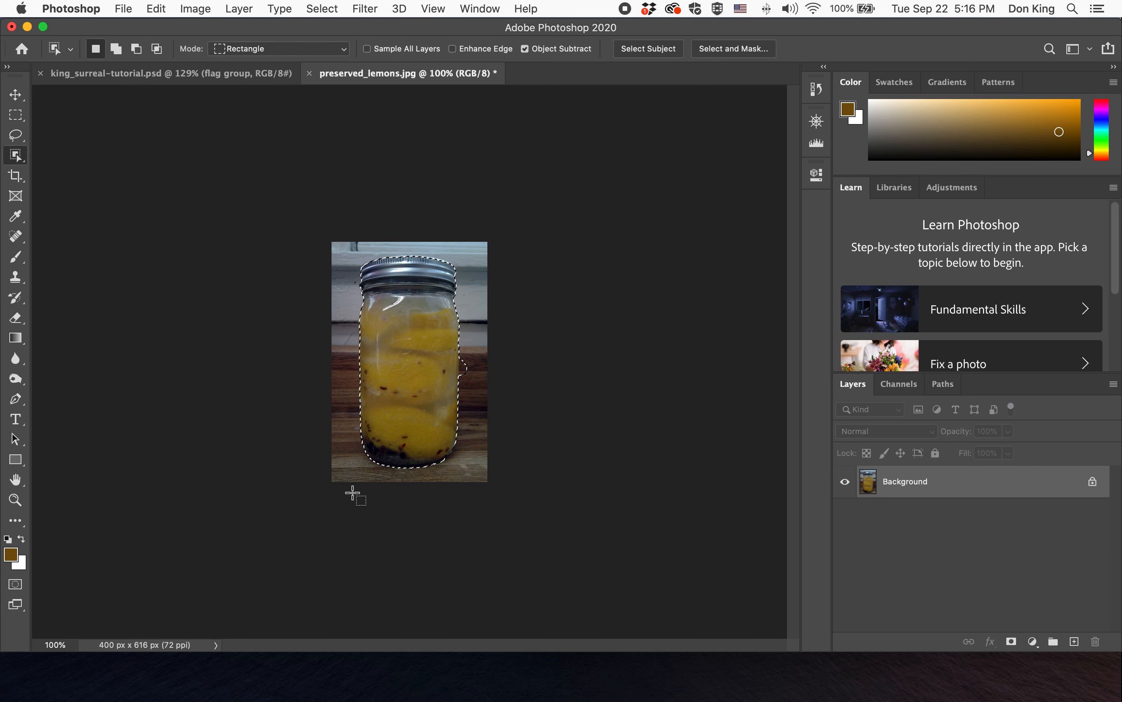
pyautogui.click(15, 156)
pyautogui.click(44, 169)
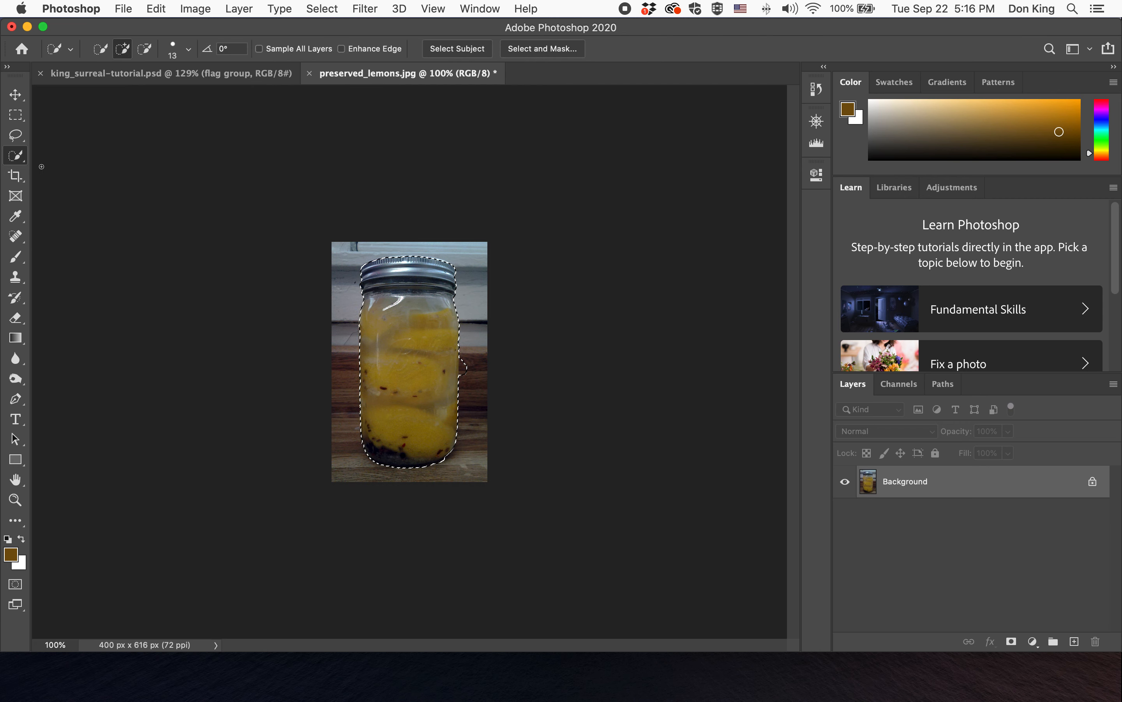
# - Refine the jar selection in Select and Mask with Smooth 27 and Feather 1.5 px
pyautogui.press('alt')
pyautogui.press('alt')
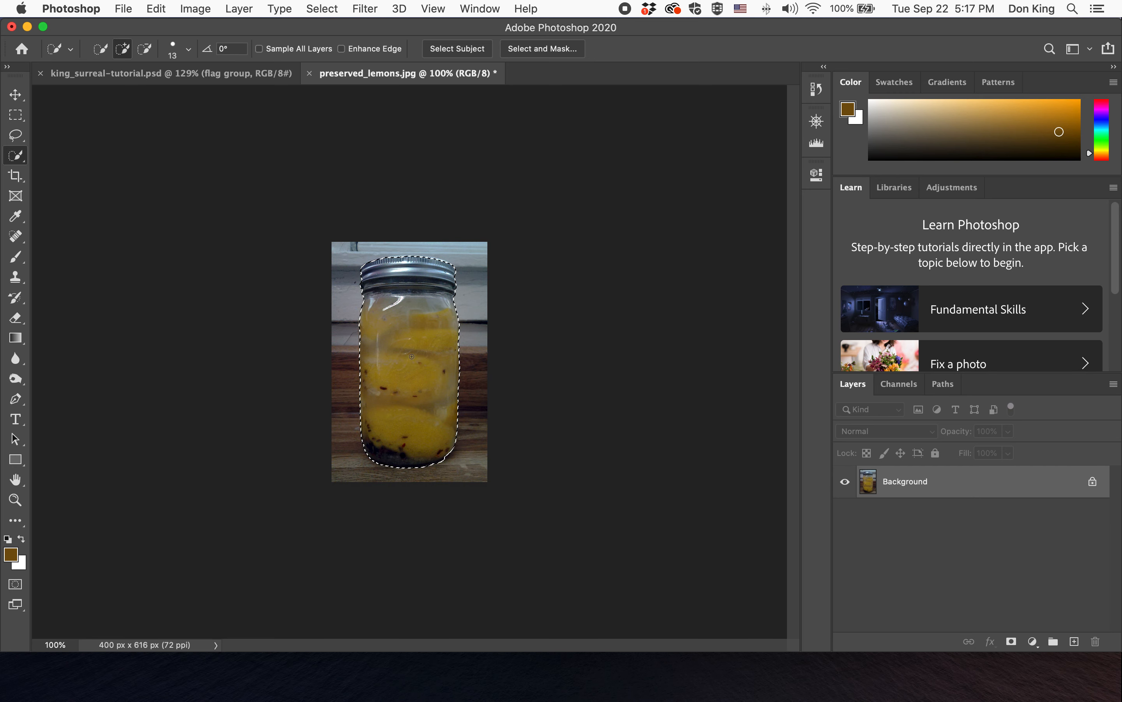
pyautogui.click(563, 48)
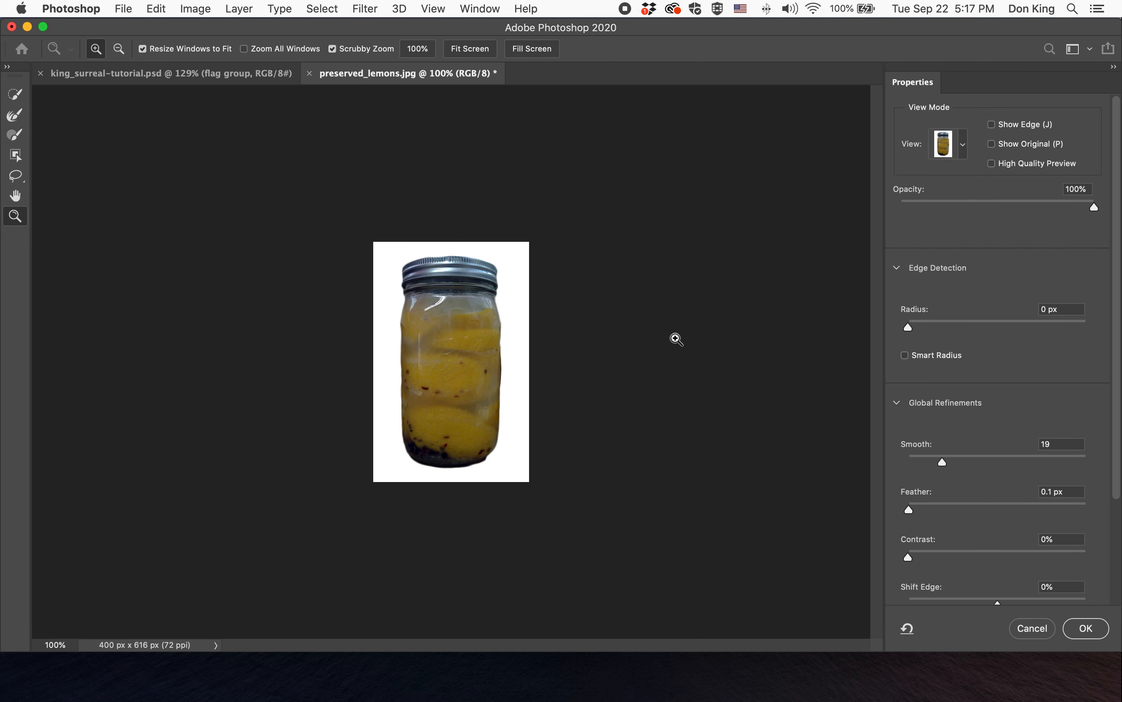
pyautogui.moveTo(910, 509); pyautogui.dragTo(924, 509)
pyautogui.moveTo(954, 464); pyautogui.dragTo(955, 462)
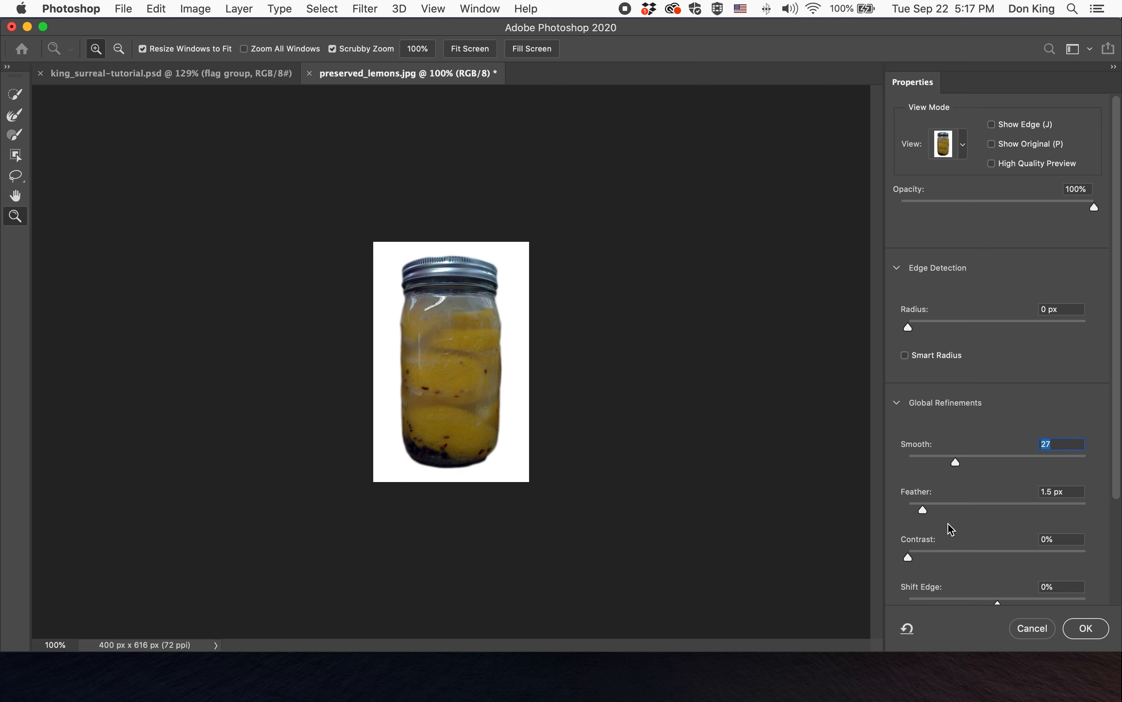
pyautogui.click(1087, 628)
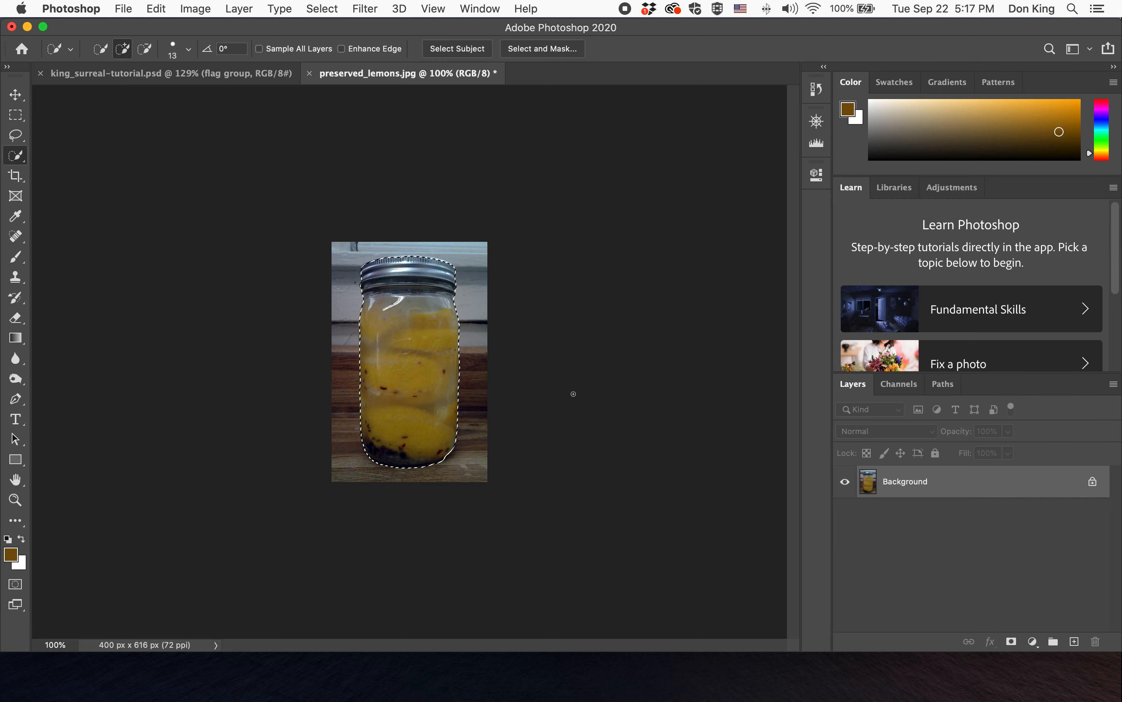
# - Paste the lemon jar into the surreal composite document and glance at the surreal example image for reference
pyautogui.click(252, 78)
pyautogui.press('super+v')
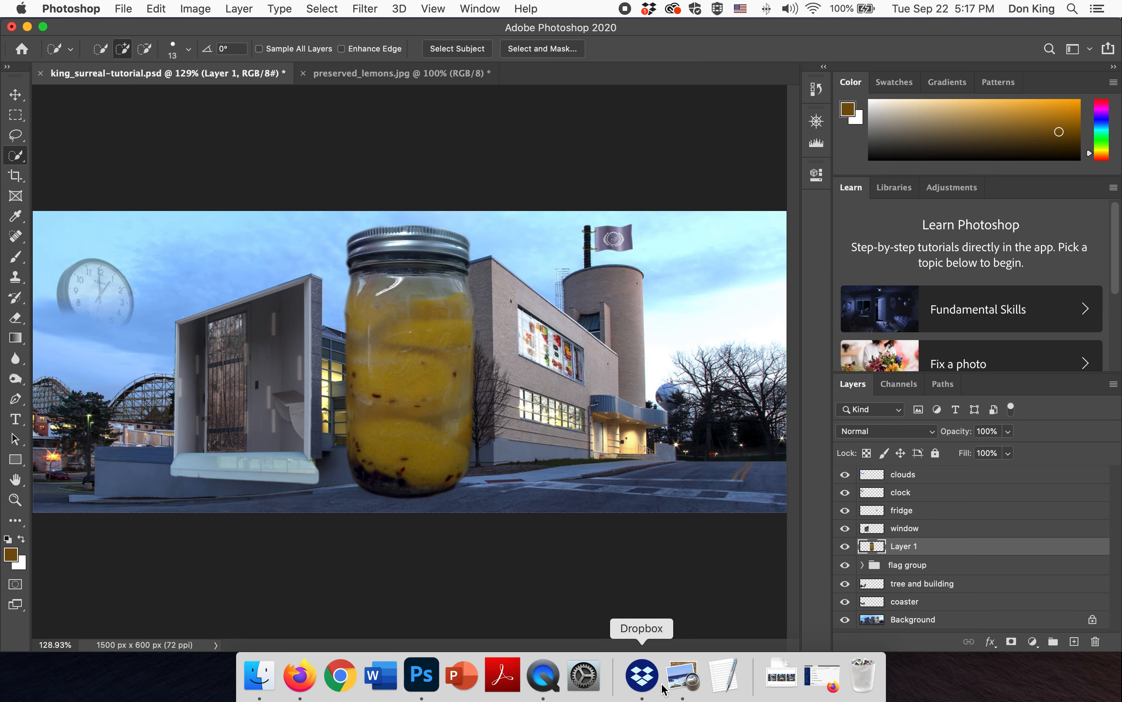
pyautogui.click(678, 678)
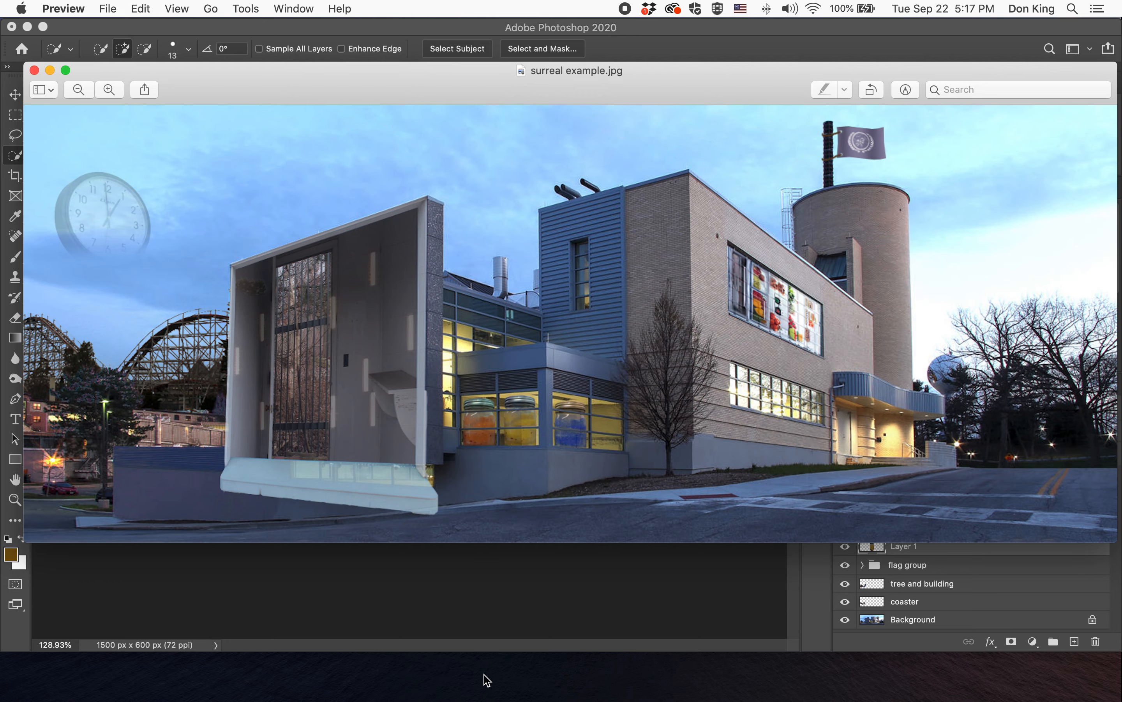
pyautogui.click(492, 609)
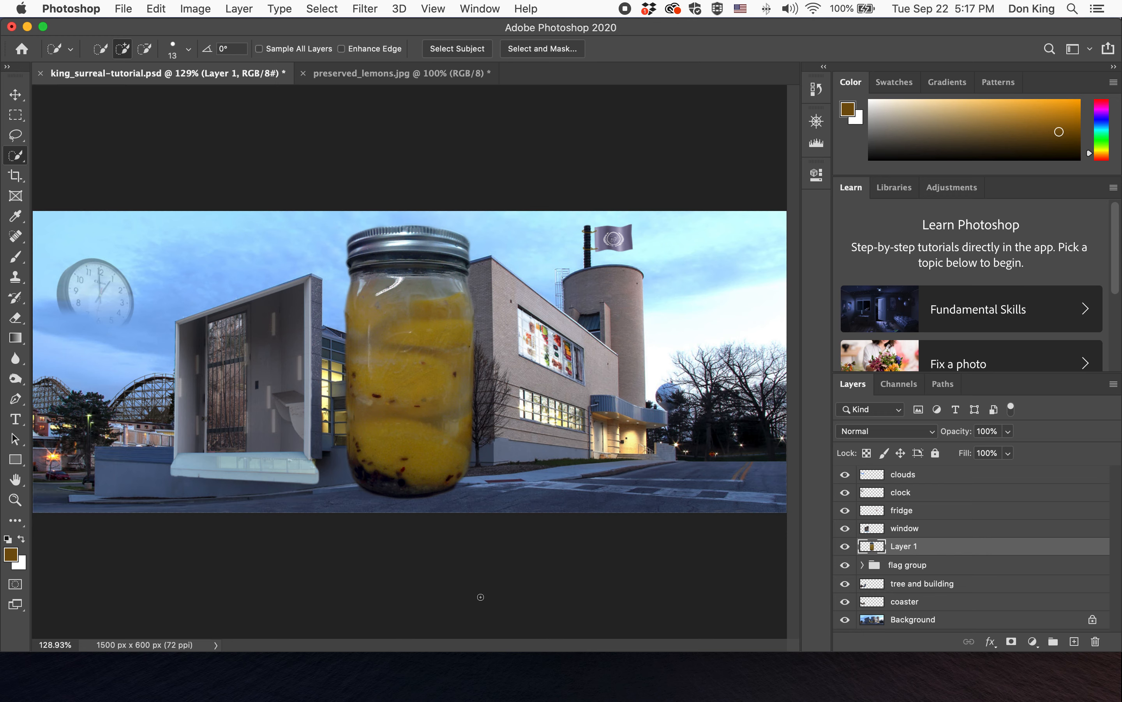
# - Duplicate the jar layer twice and move the top copy to the right side of the composite
pyautogui.press('super+j')
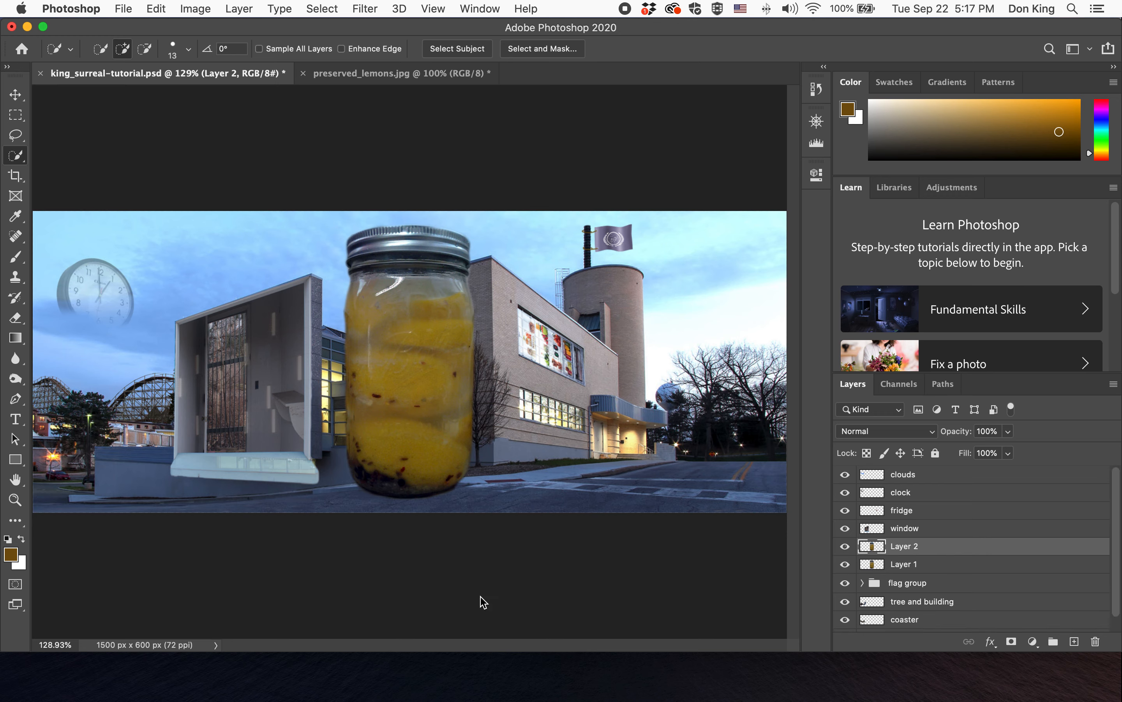
pyautogui.press('super+j')
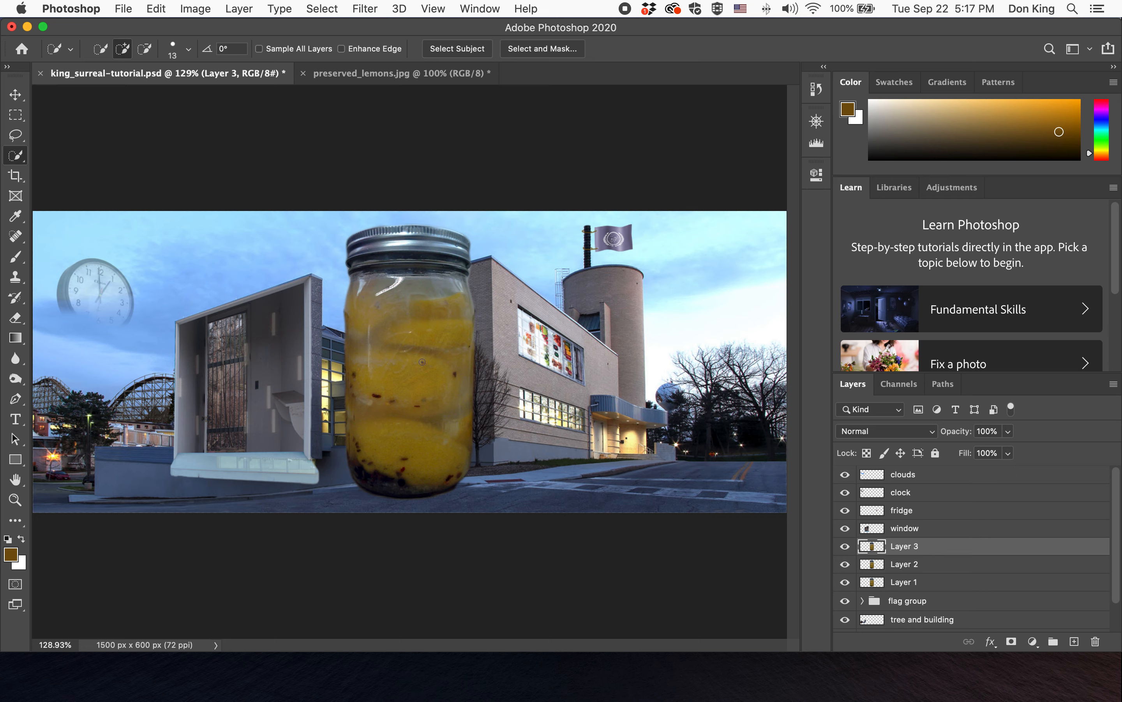
pyautogui.click(15, 95)
pyautogui.moveTo(378, 363)
pyautogui.mouseDown()
pyautogui.moveTo(256, 353)
pyautogui.moveTo(562, 357)
pyautogui.moveTo(498, 355)
pyautogui.mouseUp()
pyautogui.moveTo(398, 348); pyautogui.dragTo(257, 323)
pyautogui.moveTo(409, 333); pyautogui.dragTo(701, 331)
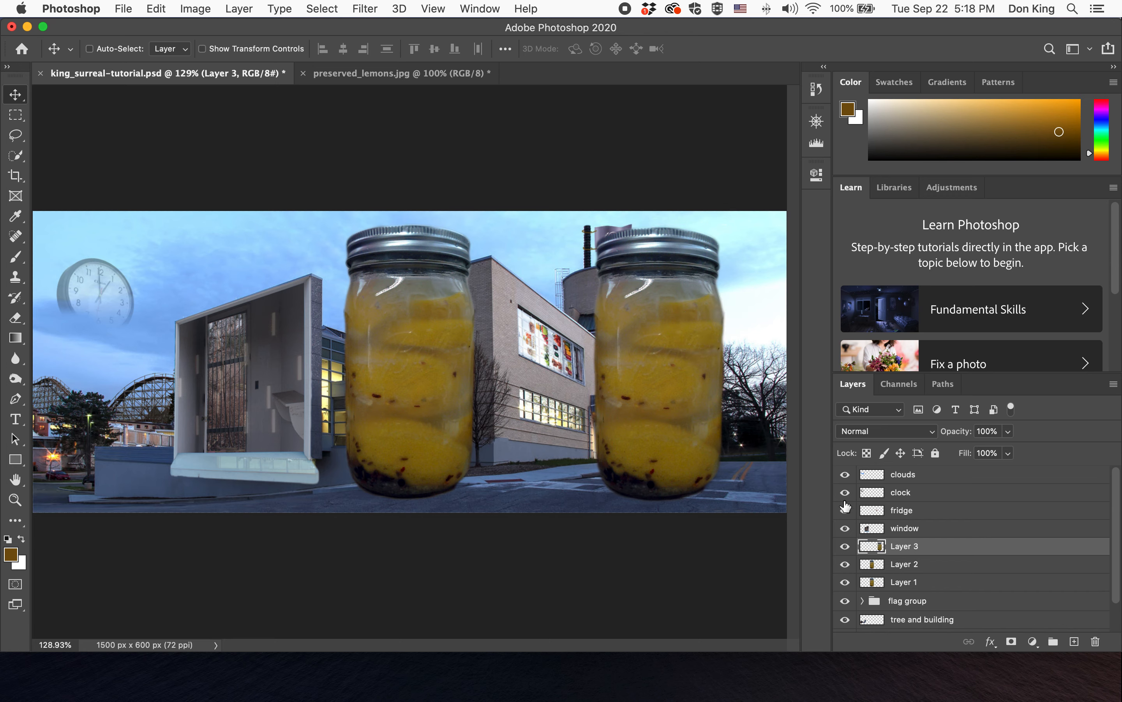
# - Turn on Auto-Select for the Move tool and move the second jar copy to the middle
pyautogui.click(935, 568)
pyautogui.moveTo(417, 349); pyautogui.dragTo(383, 376)
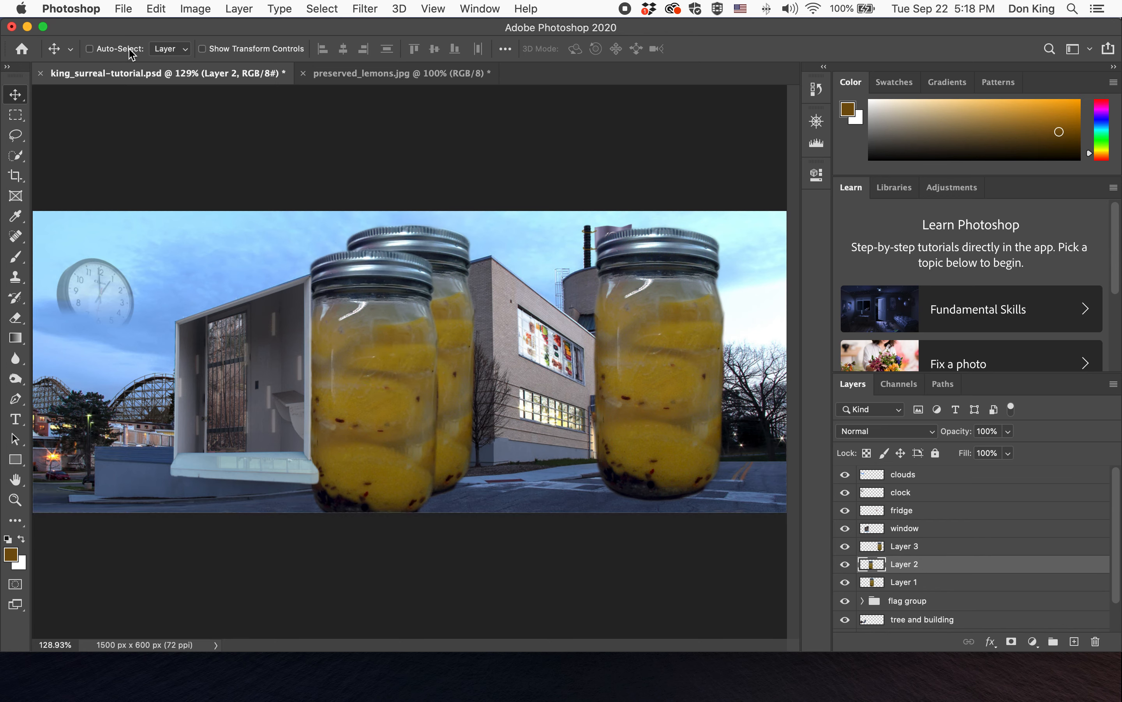
pyautogui.click(117, 51)
pyautogui.moveTo(403, 402); pyautogui.dragTo(501, 380)
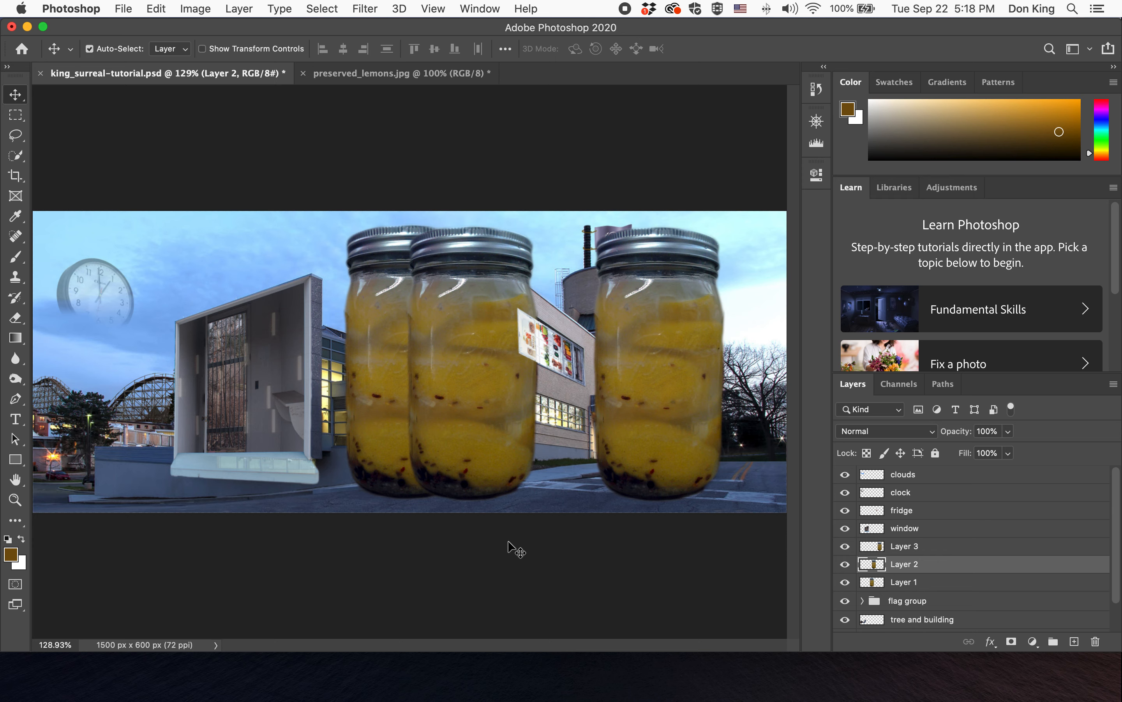
# - Rename the three jar layers to left jar, middle jar and right jar
pyautogui.click(907, 584)
pyautogui.doubleClick(907, 584)
pyautogui.press('BackSpace')
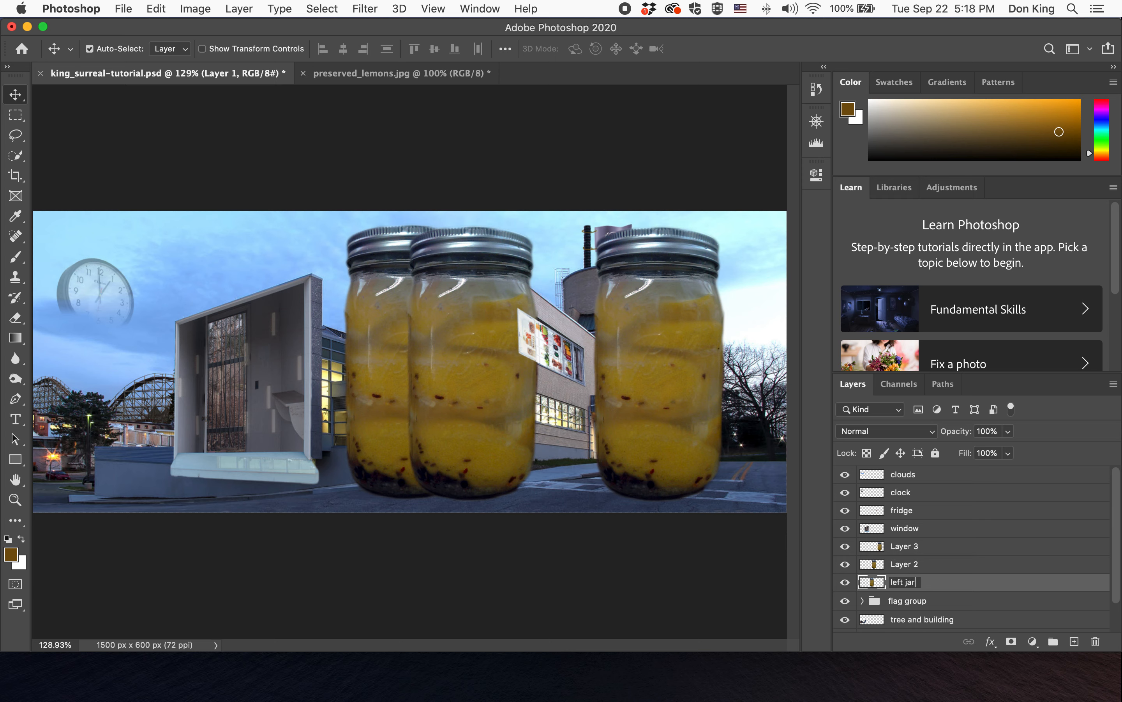
pyautogui.press('Return')
pyautogui.doubleClick(905, 564)
pyautogui.write('m')
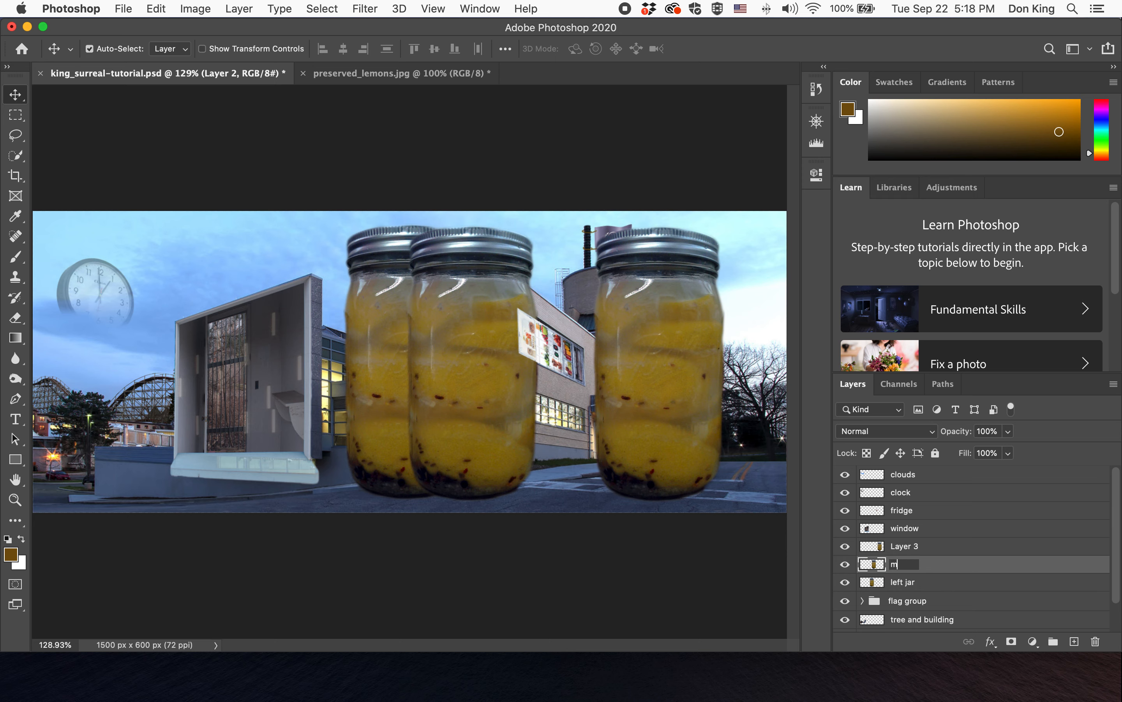
pyautogui.press('BackSpace')
pyautogui.press('BackSpace')
pyautogui.press('Return')
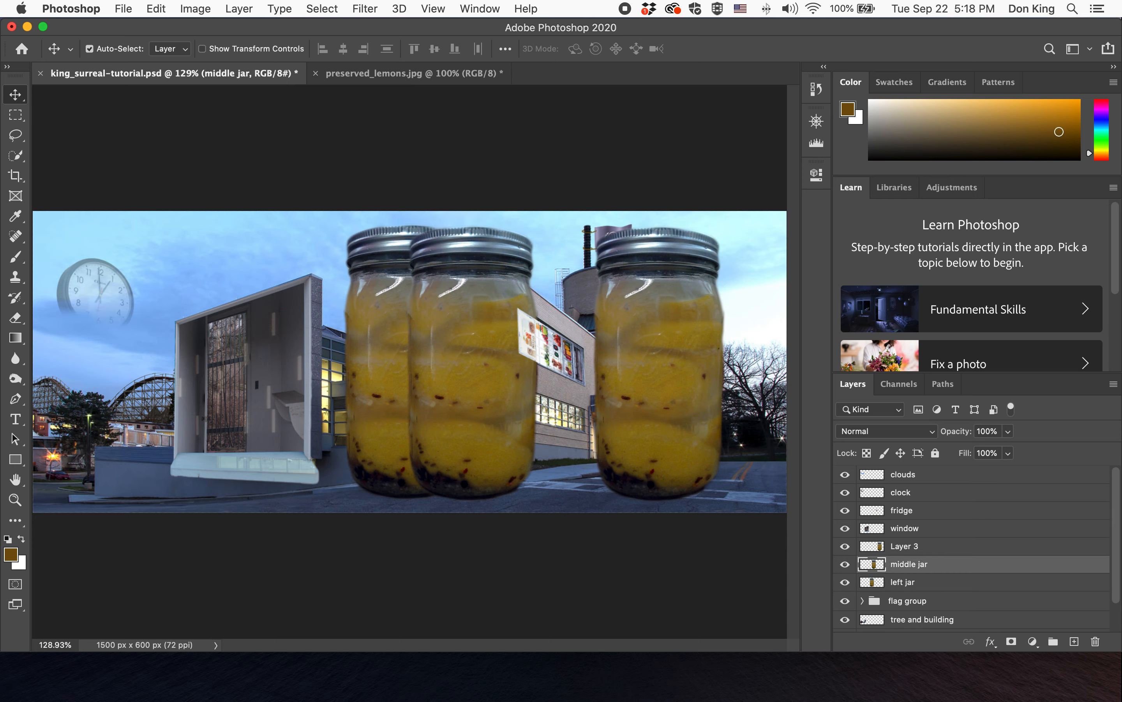
pyautogui.doubleClick(908, 550)
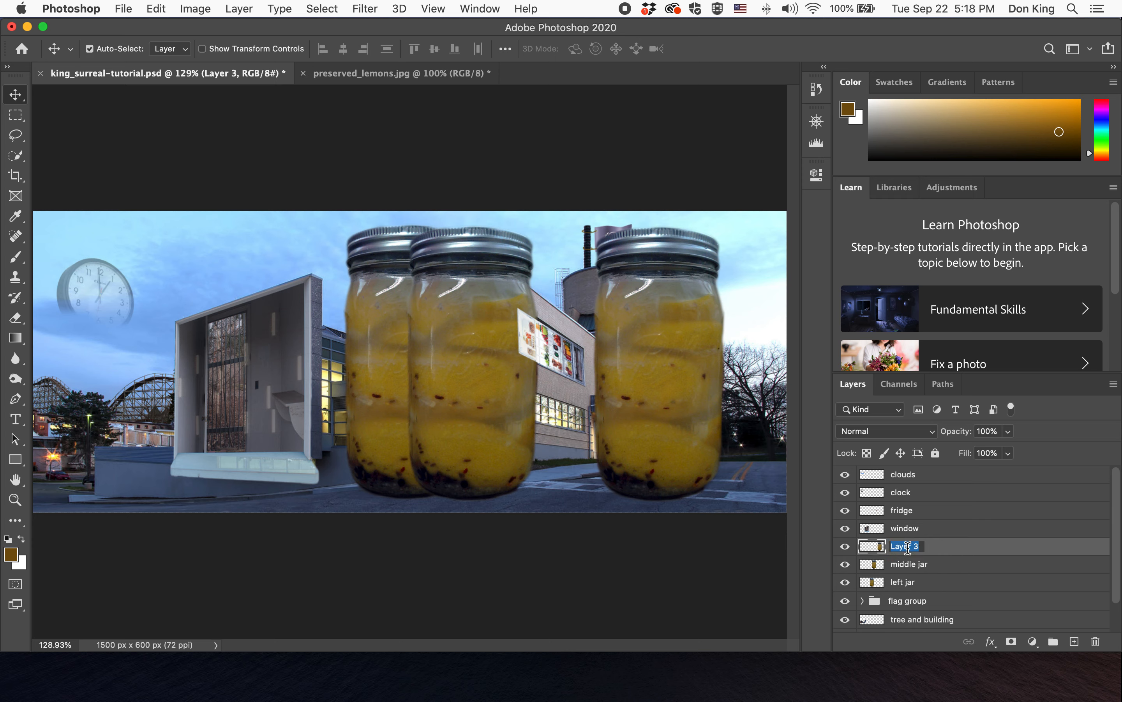
pyautogui.write('right jar')
pyautogui.press('Return')
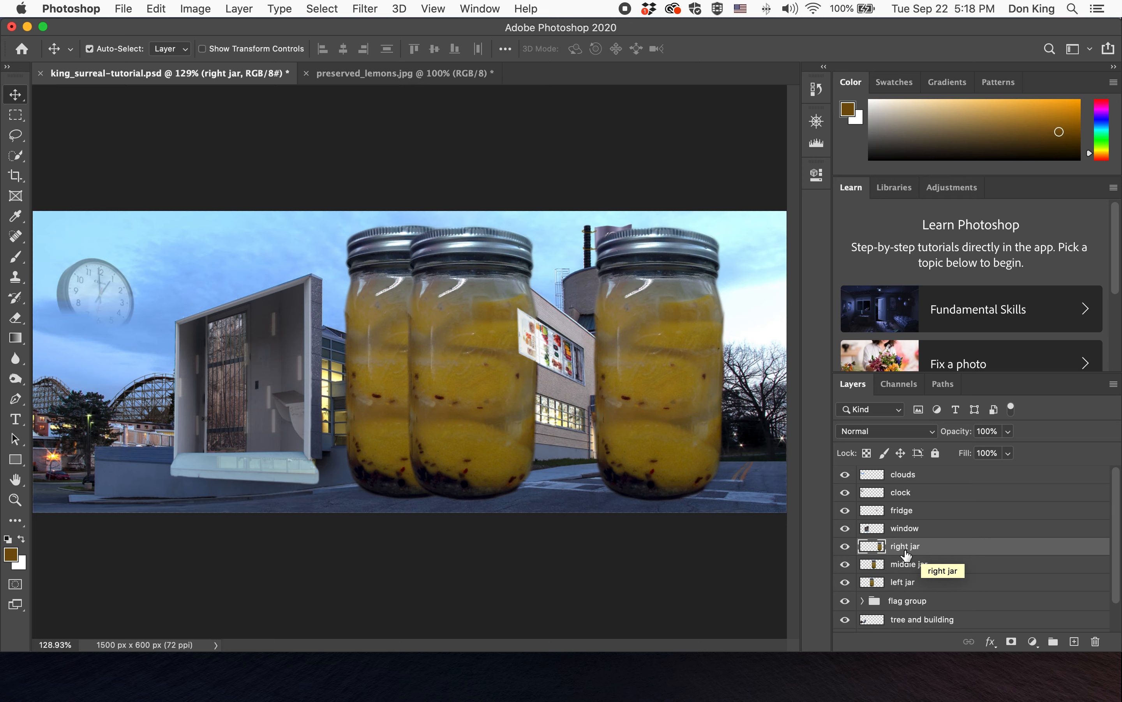
# - Scale the left jar down to about 18% and place it in the building's lower glass windows
pyautogui.click(387, 353)
pyautogui.moveTo(372, 348); pyautogui.dragTo(344, 357)
pyautogui.moveTo(517, 427); pyautogui.dragTo(635, 430)
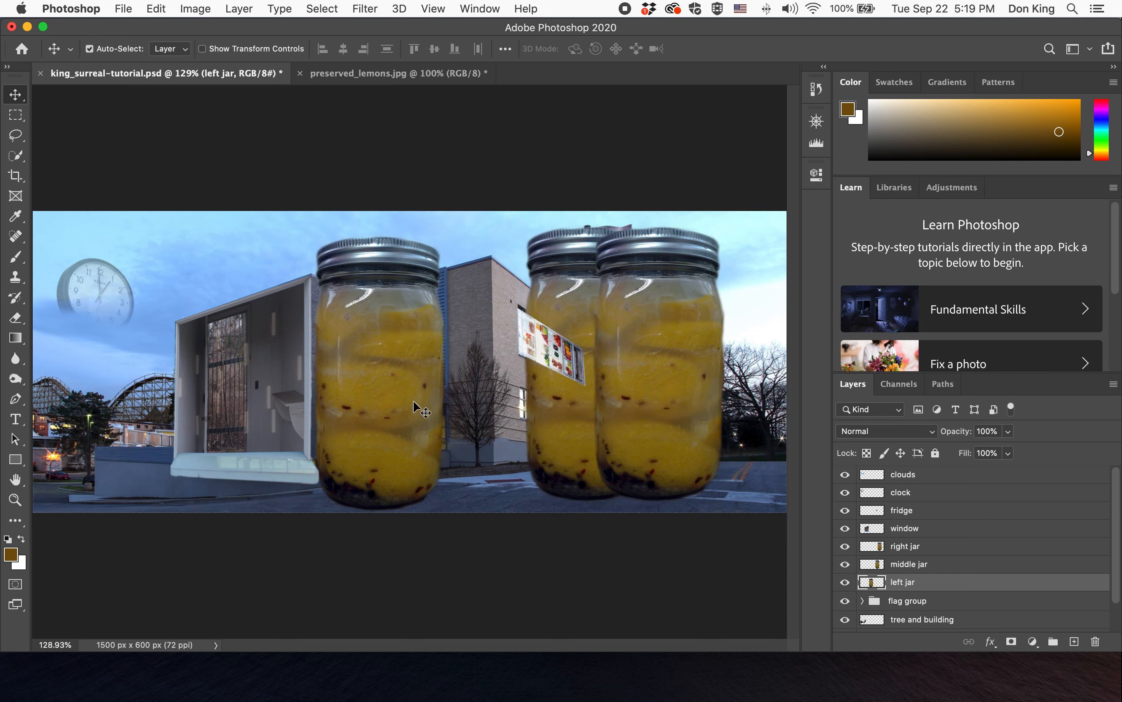
pyautogui.hotkey('ctrl', 't')
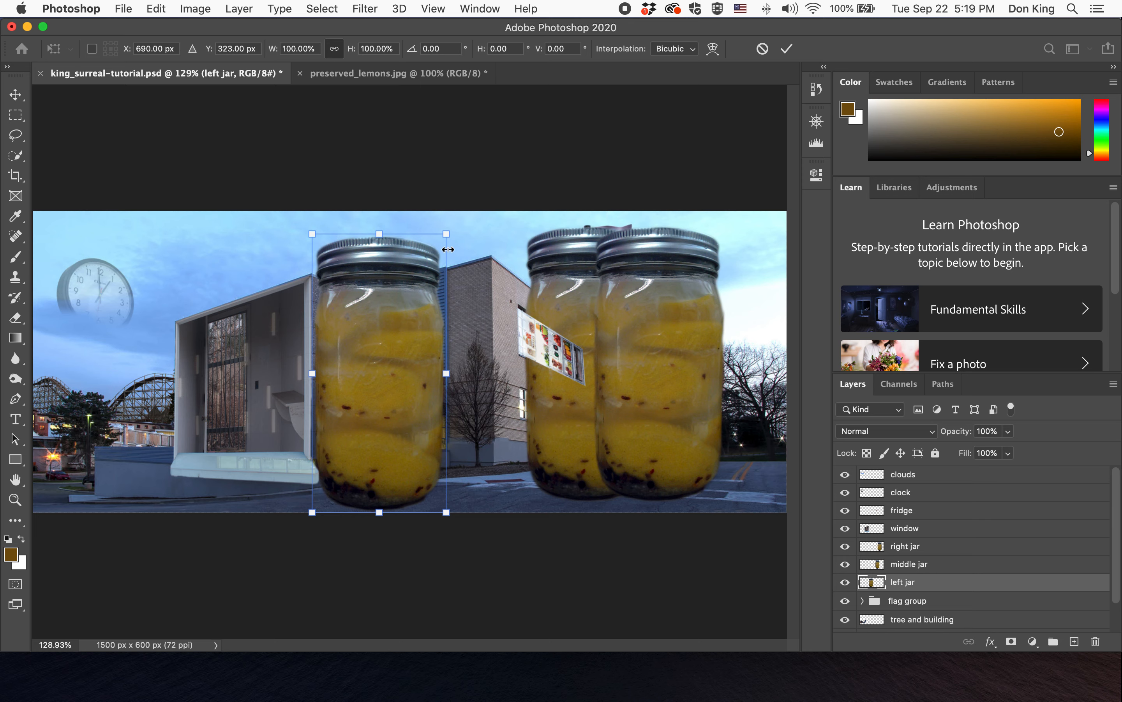
pyautogui.moveTo(449, 234); pyautogui.dragTo(306, 423)
pyautogui.moveTo(331, 462); pyautogui.dragTo(348, 433)
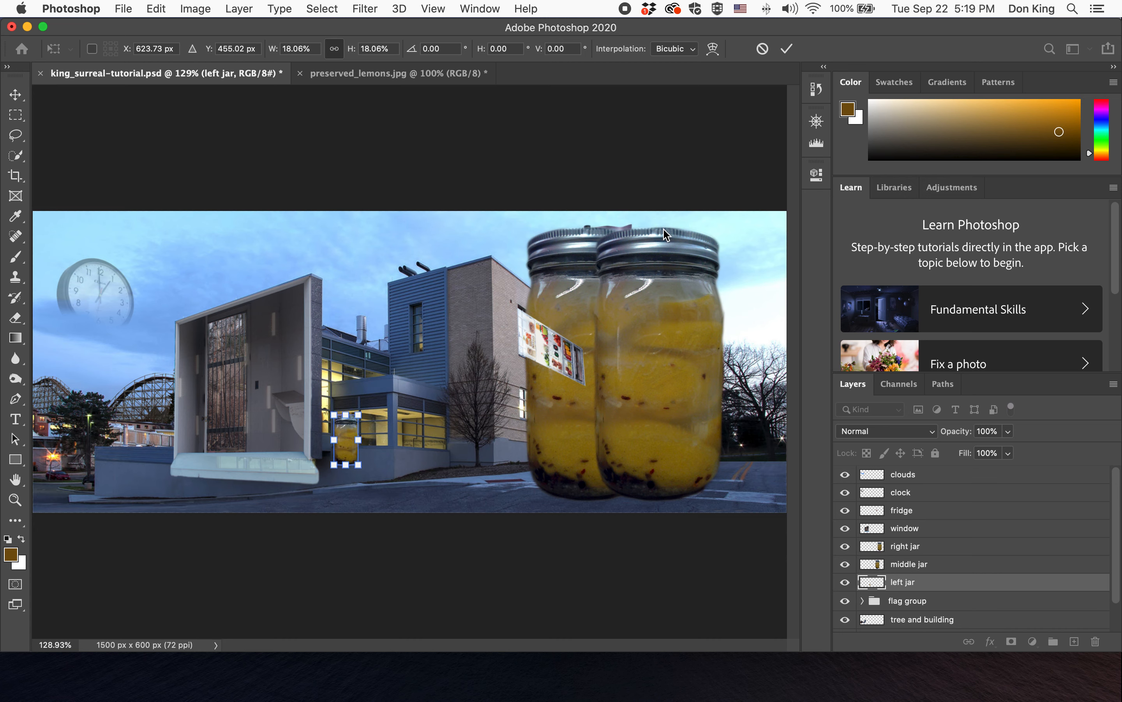
pyautogui.click(788, 48)
# - Scale the middle jar down to about 20% and place it beside the left jar in the lower windows
pyautogui.click(668, 414)
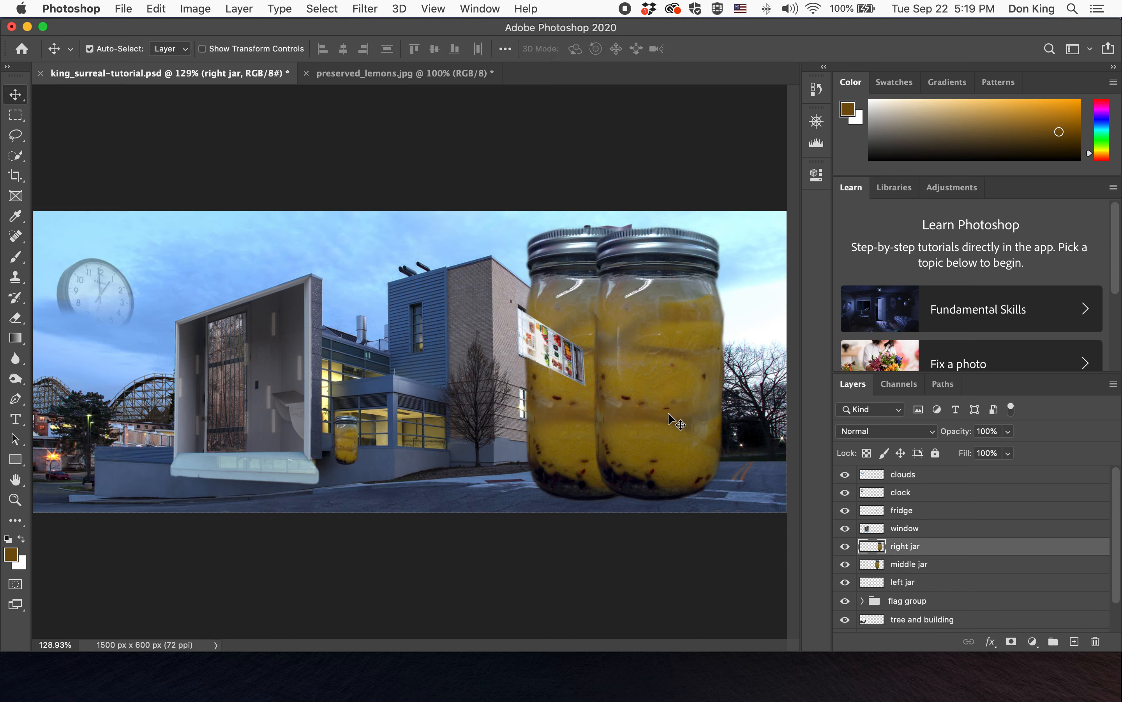
pyautogui.moveTo(575, 430); pyautogui.dragTo(431, 431)
pyautogui.press('super+t')
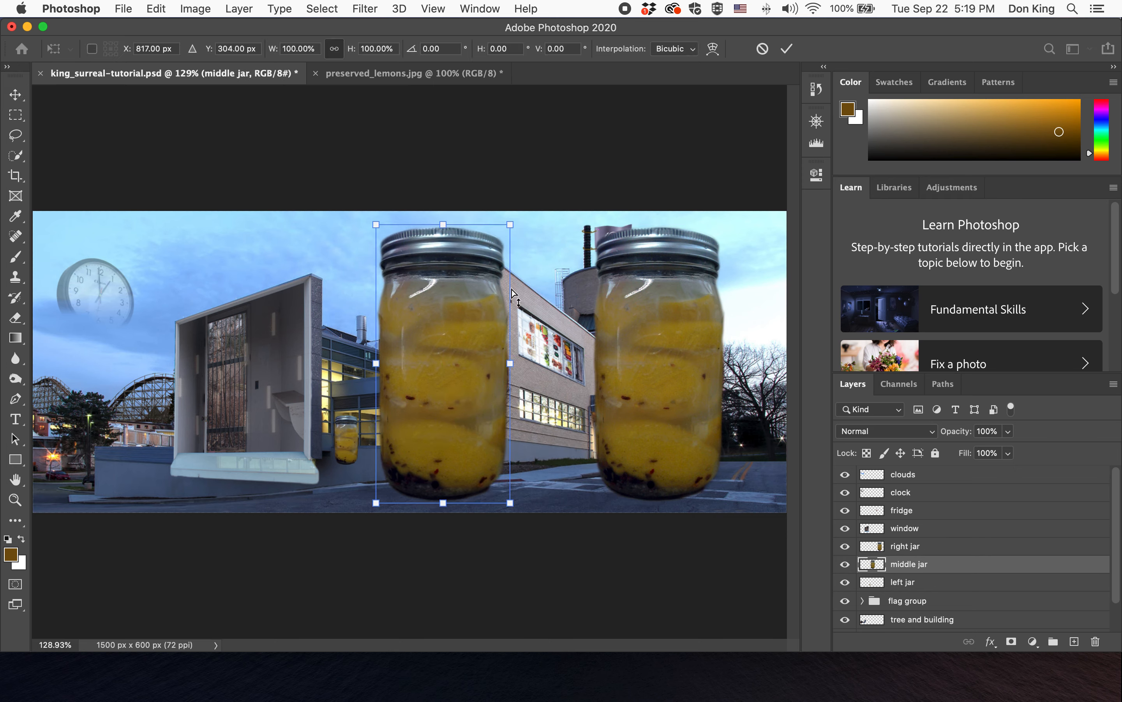
pyautogui.moveTo(510, 224); pyautogui.dragTo(384, 427)
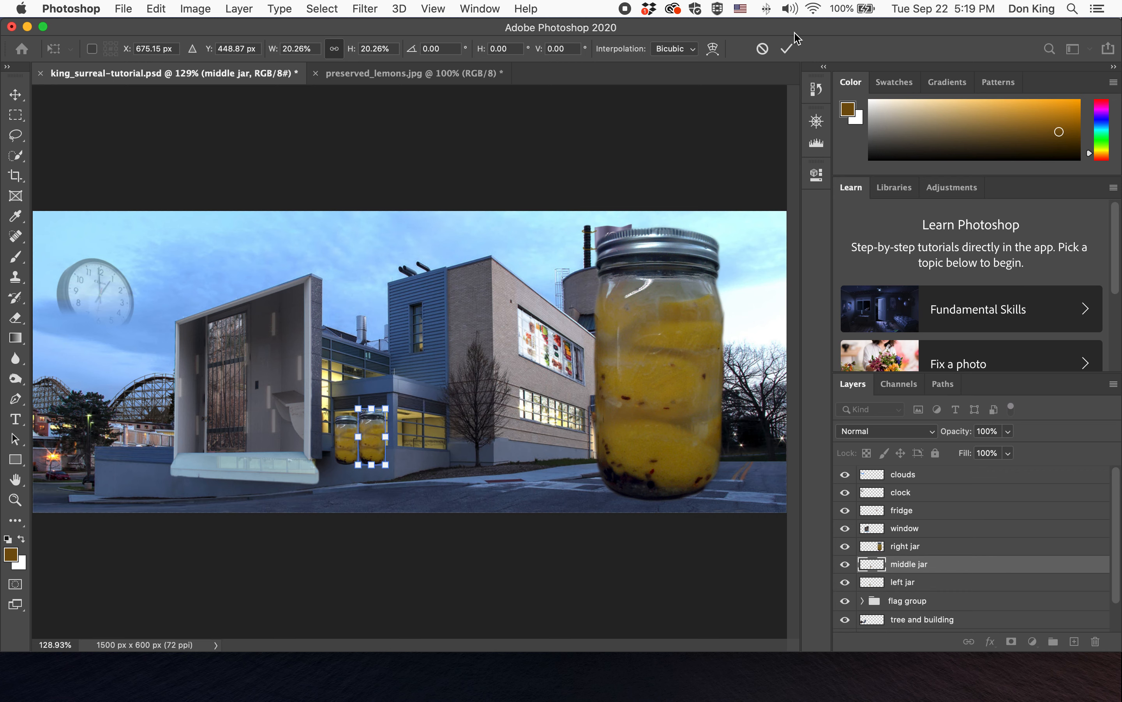
pyautogui.click(787, 48)
# - Scale the right jar down to about 20% and place it in the next lower window to the right
pyautogui.click(658, 341)
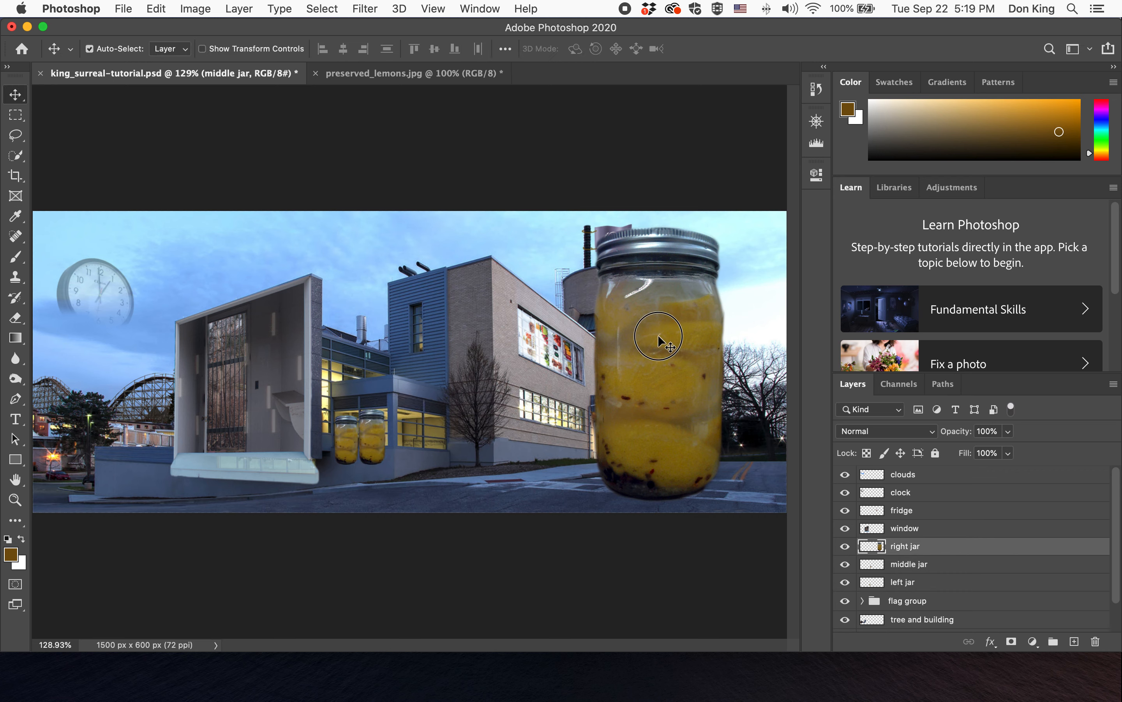
pyautogui.moveTo(662, 339); pyautogui.dragTo(534, 343)
pyautogui.press('super+t')
pyautogui.moveTo(588, 223); pyautogui.dragTo(413, 436)
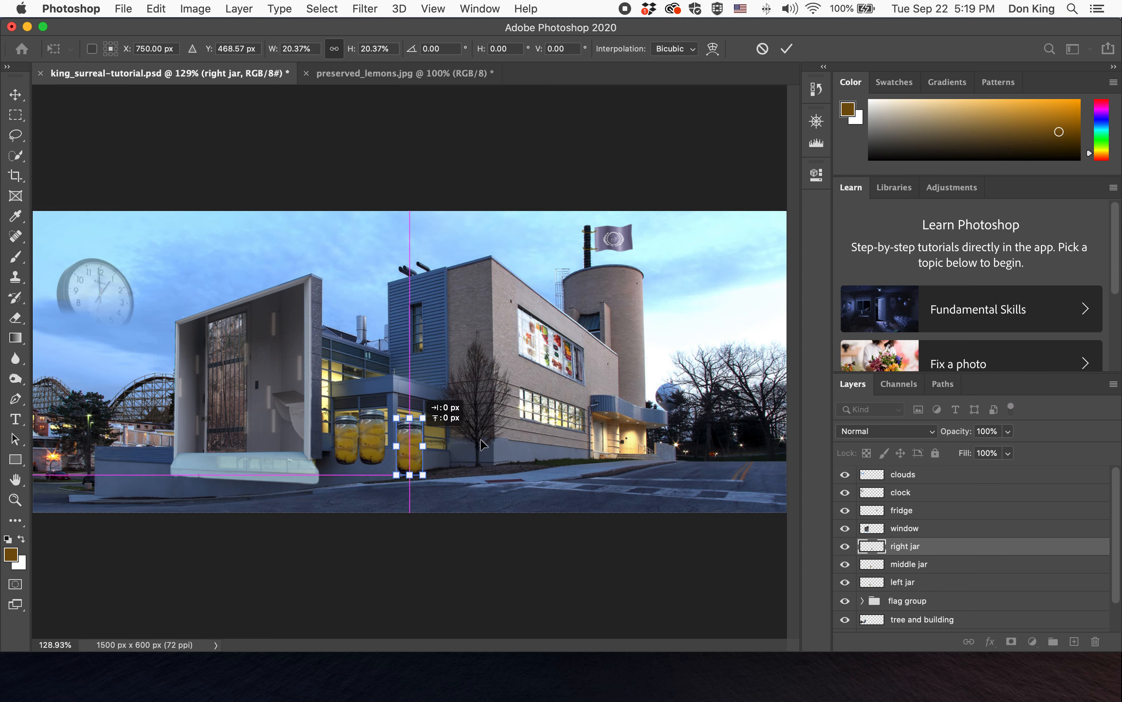
pyautogui.click(786, 49)
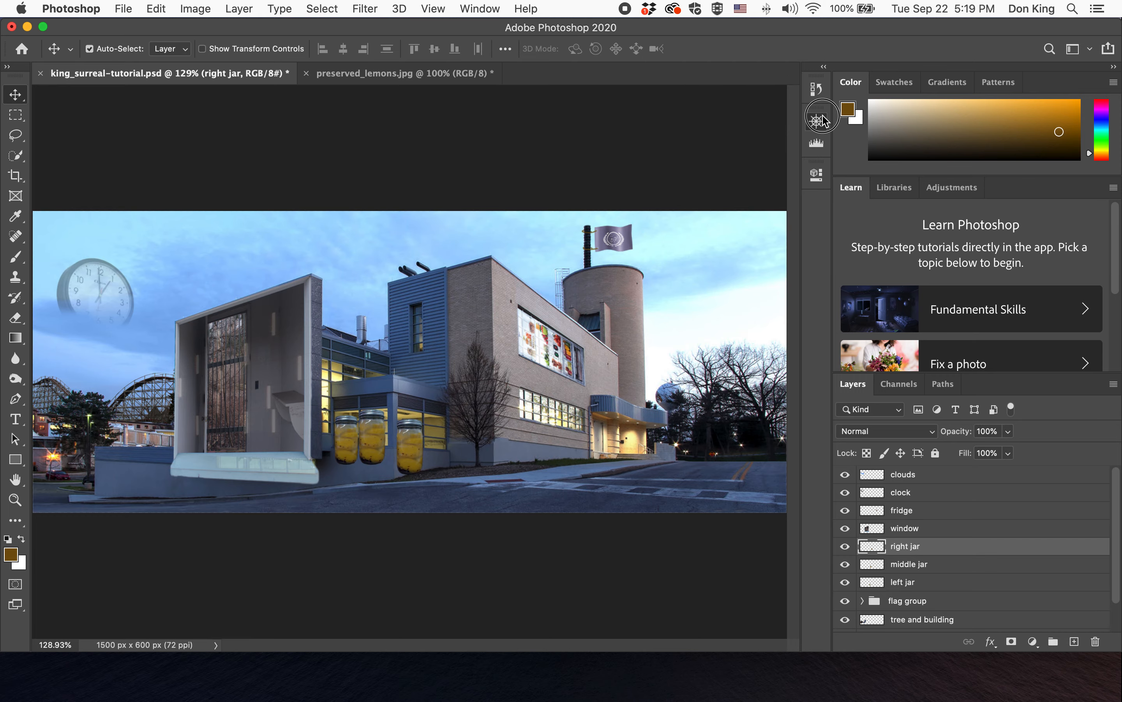
# - Zoom in on the lower windows and reposition and resize the right jar within its window pane
pyautogui.click(822, 120)
pyautogui.moveTo(735, 216); pyautogui.dragTo(741, 217)
pyautogui.moveTo(730, 164); pyautogui.dragTo(717, 180)
pyautogui.moveTo(511, 417); pyautogui.dragTo(570, 351)
pyautogui.press('super+t')
pyautogui.moveTo(549, 419); pyautogui.dragTo(552, 421)
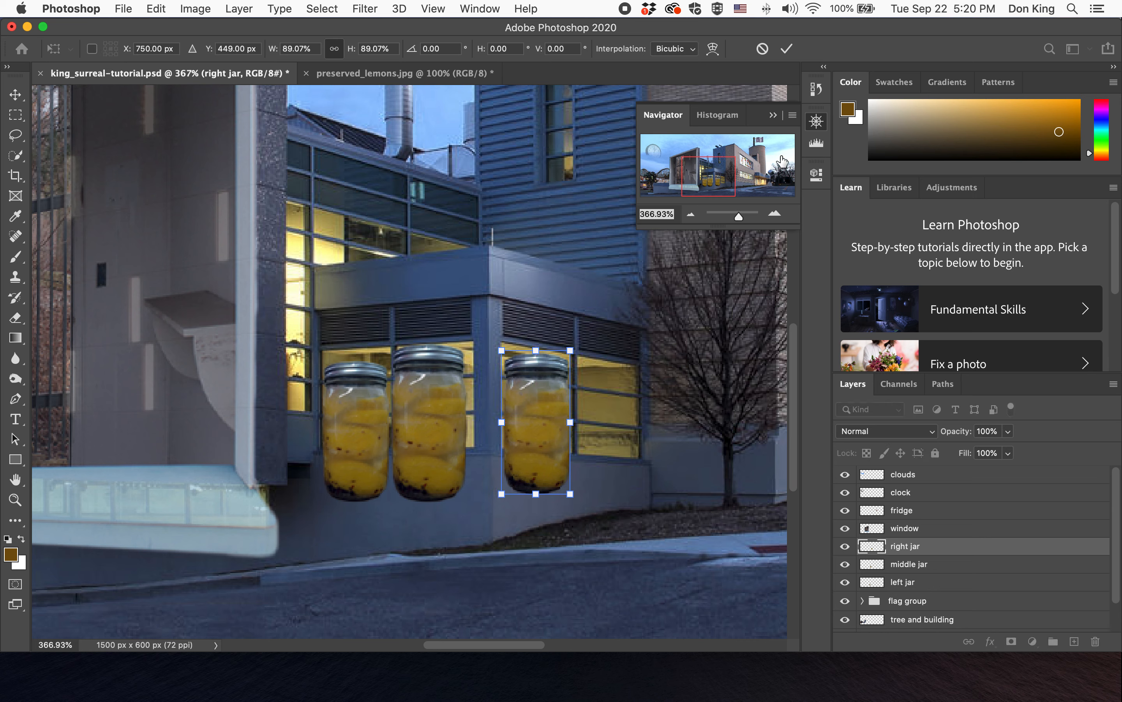
pyautogui.click(786, 48)
# - Nudge the middle jar and slightly resize the left jar so the three jars line up
pyautogui.moveTo(415, 419); pyautogui.dragTo(423, 418)
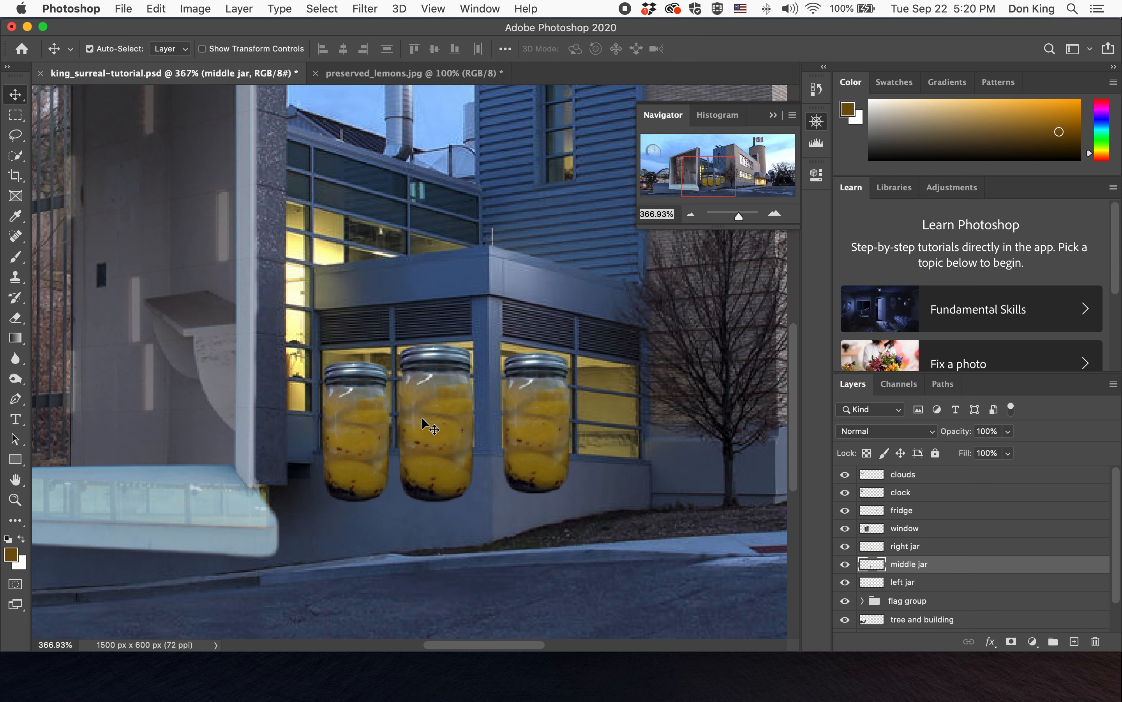
pyautogui.click(368, 392)
pyautogui.press('super+t')
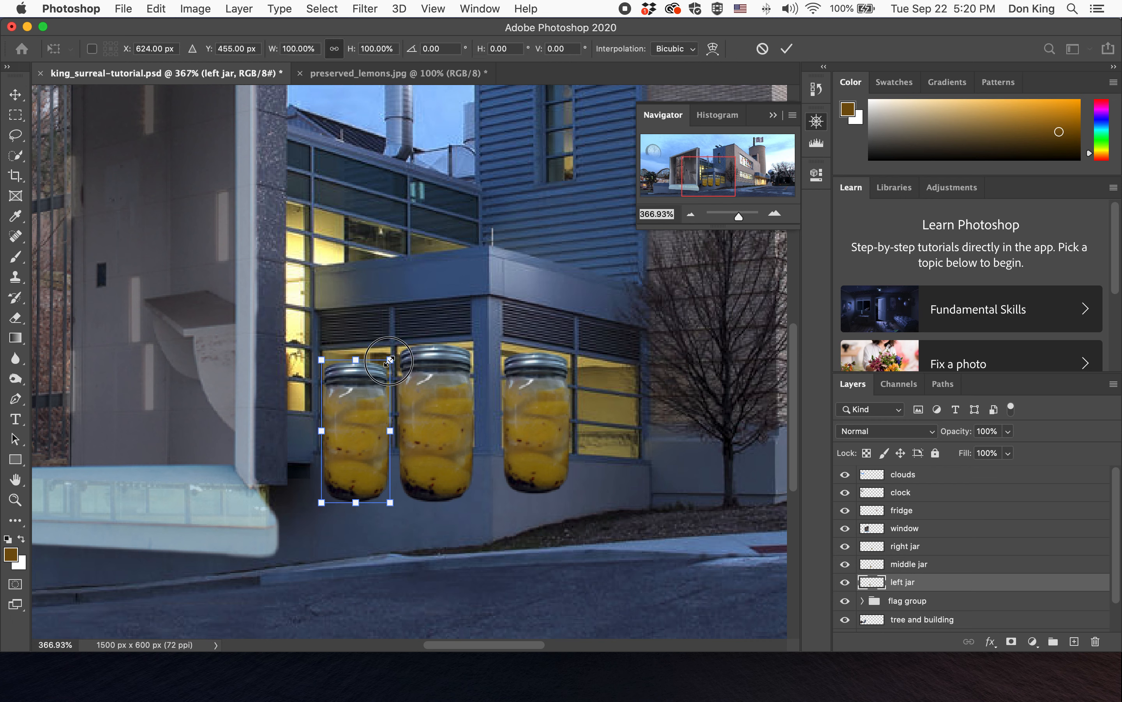
pyautogui.moveTo(389, 360); pyautogui.dragTo(387, 366)
pyautogui.moveTo(359, 442); pyautogui.dragTo(360, 437)
pyautogui.click(787, 48)
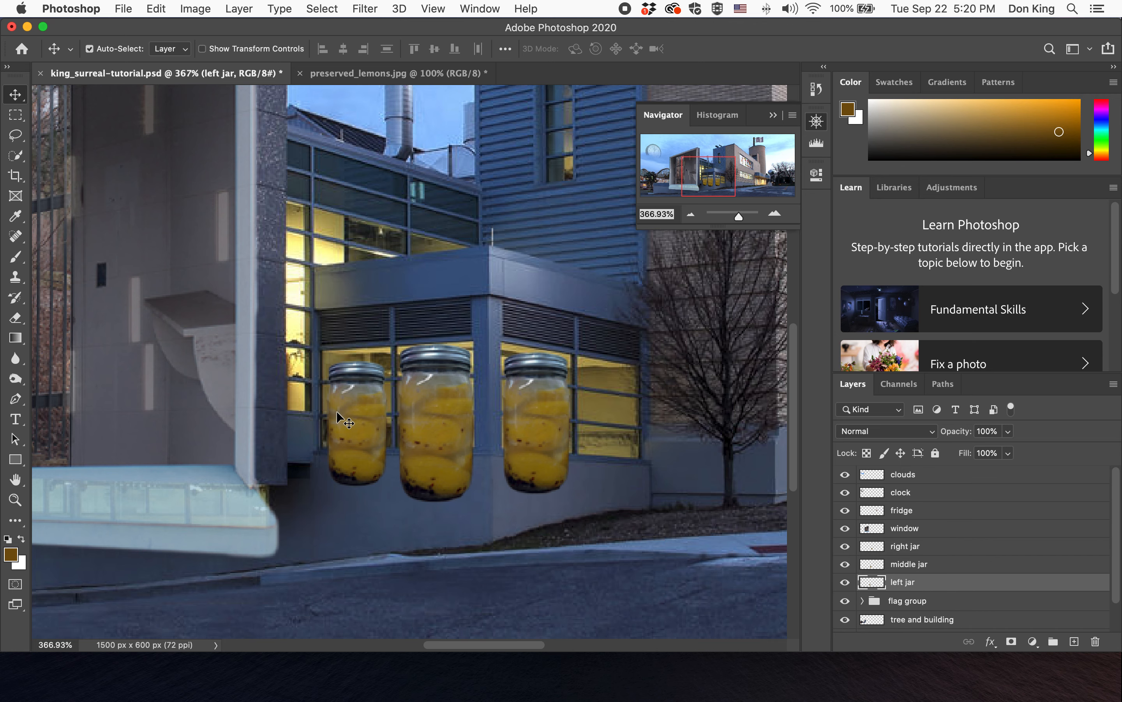
# - Shift the left jar's hue to -23 with a Hue/Saturation adjustment
pyautogui.click(195, 8)
pyautogui.moveTo(220, 51)
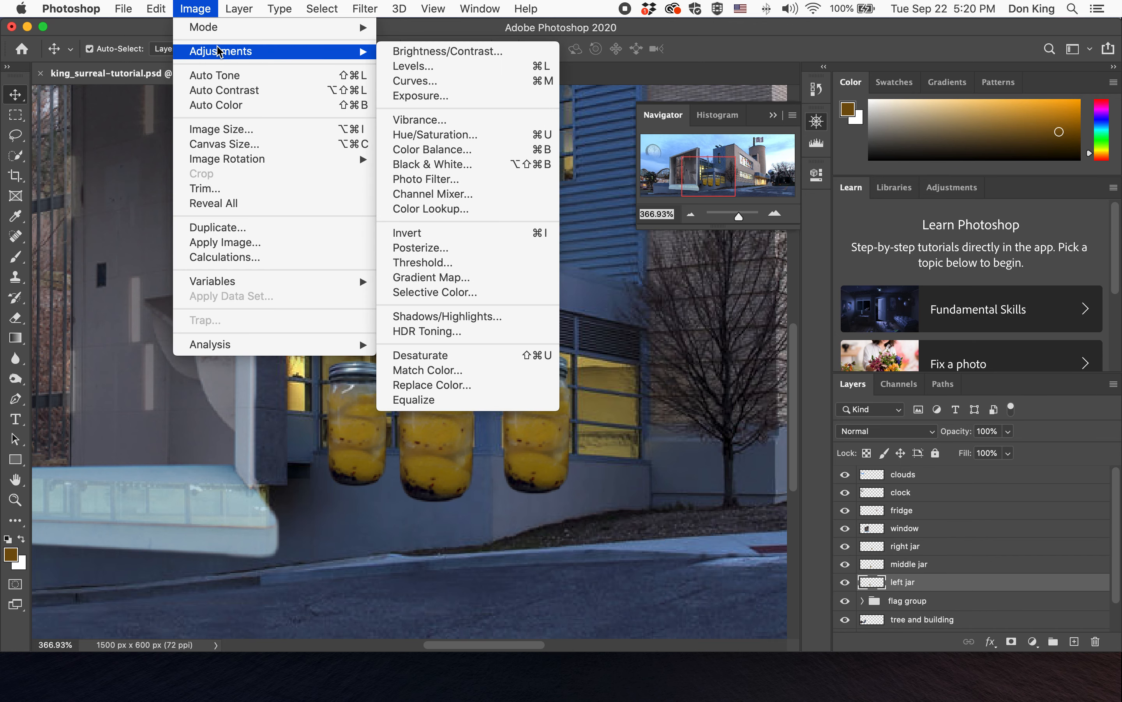
pyautogui.click(512, 135)
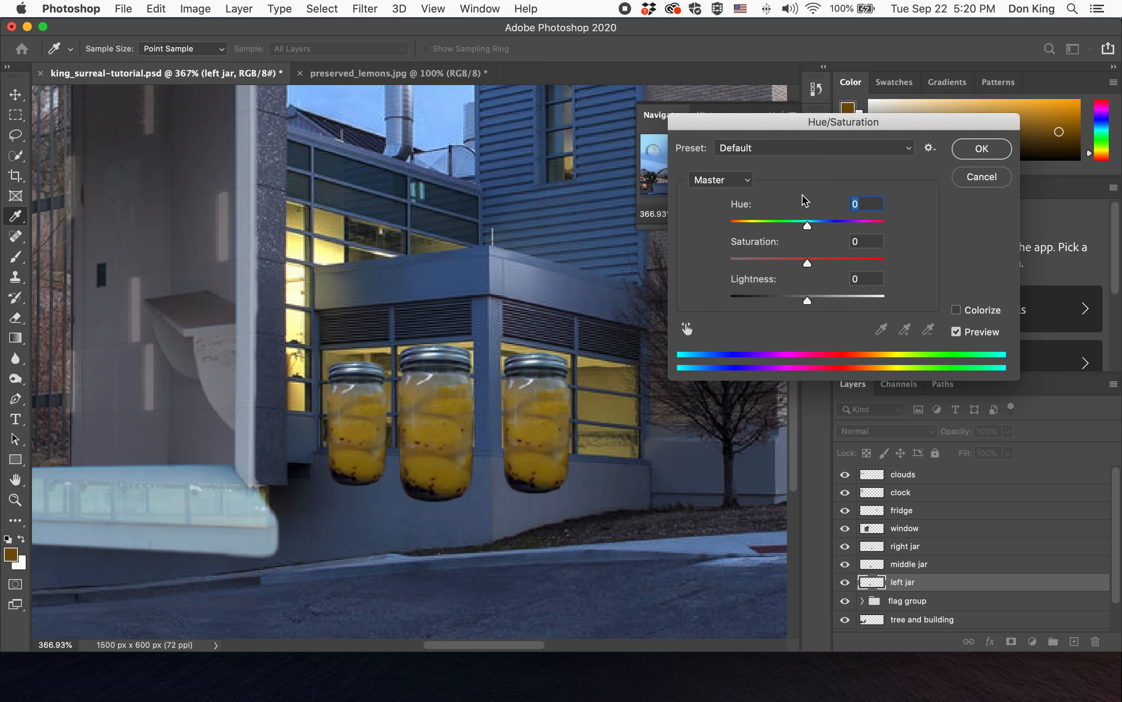
pyautogui.moveTo(808, 225); pyautogui.dragTo(810, 228)
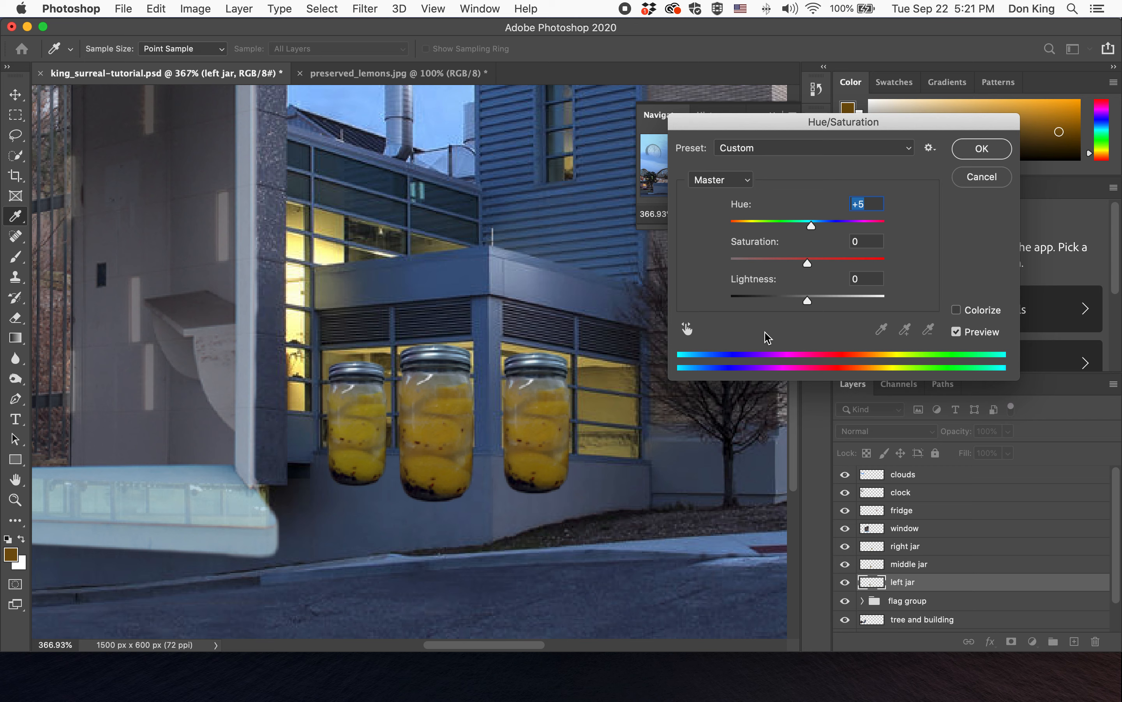
pyautogui.moveTo(811, 228)
pyautogui.mouseDown()
pyautogui.moveTo(743, 227)
pyautogui.moveTo(790, 229)
pyautogui.mouseUp()
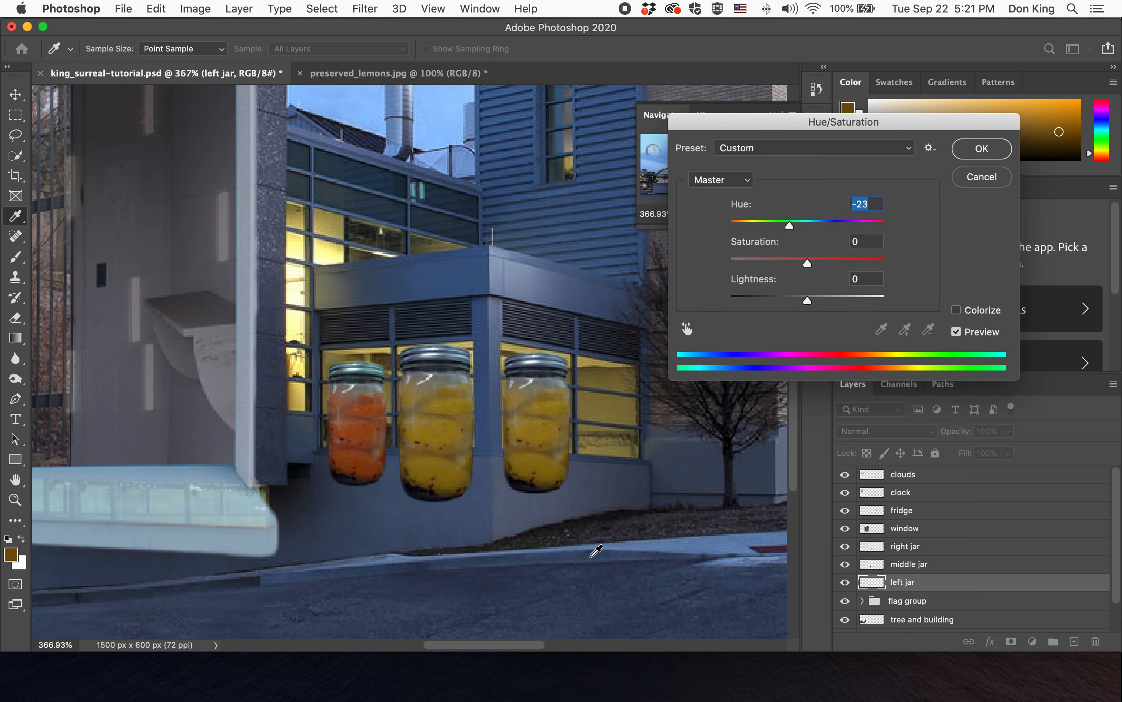
pyautogui.click(997, 156)
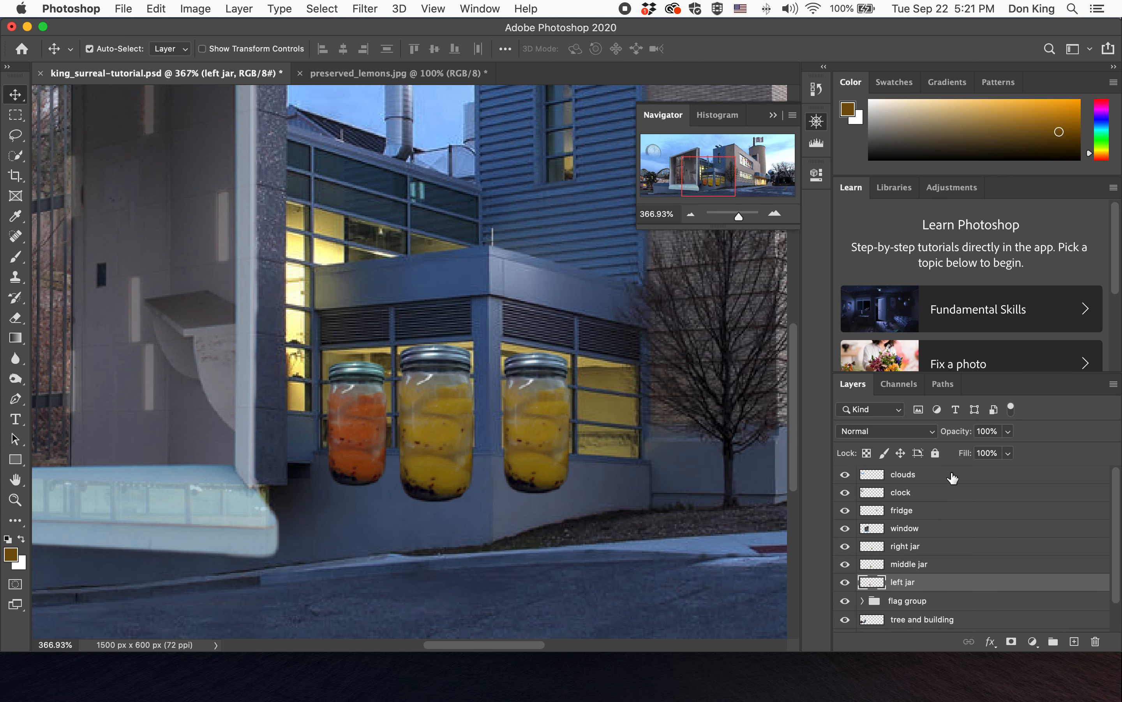
# - Apply Color Balance to the middle jar with midtone color levels of -22, +63 and 0
pyautogui.click(952, 566)
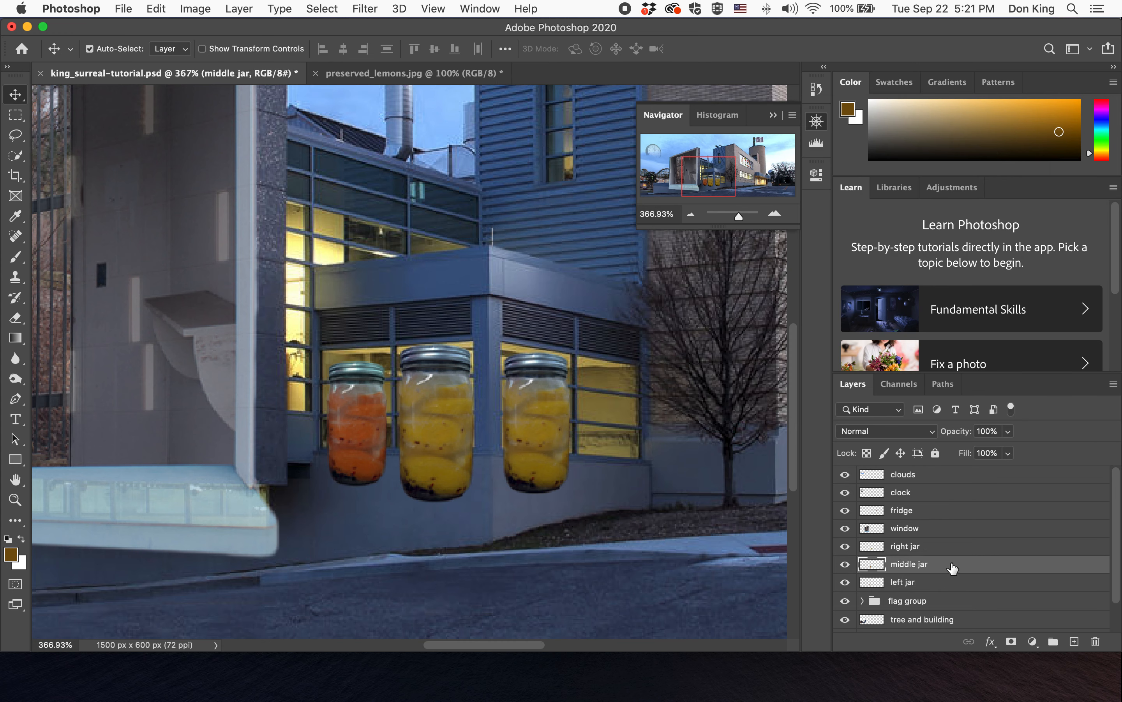
pyautogui.click(200, 11)
pyautogui.moveTo(209, 53)
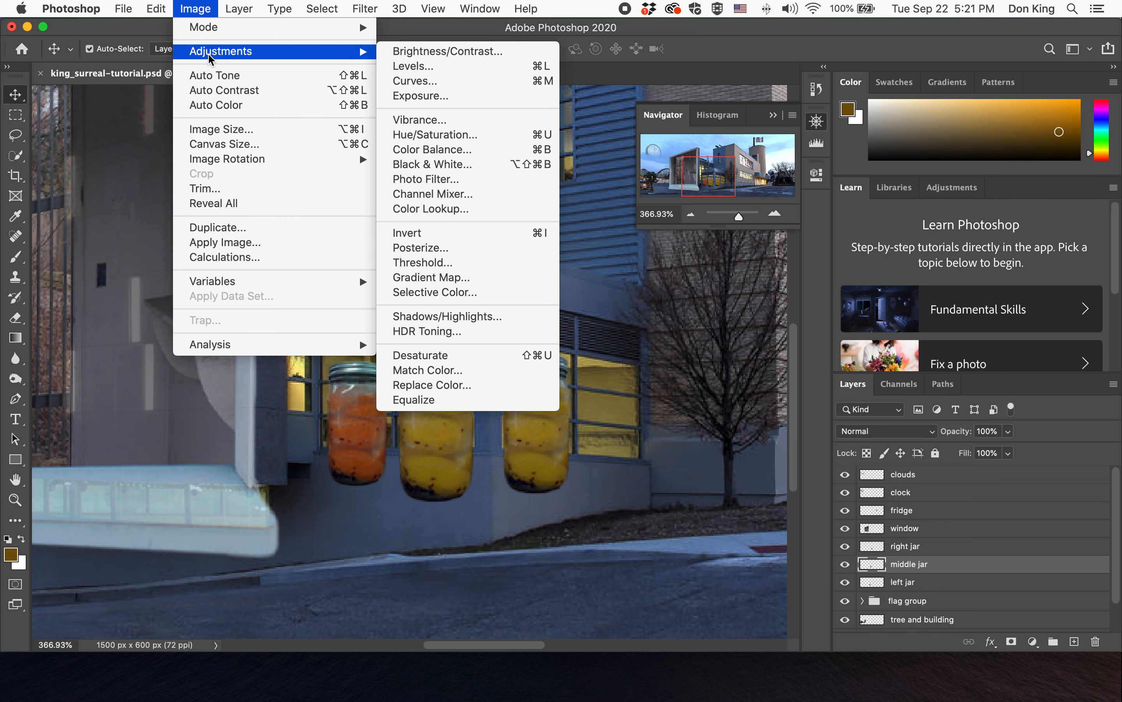
pyautogui.click(471, 149)
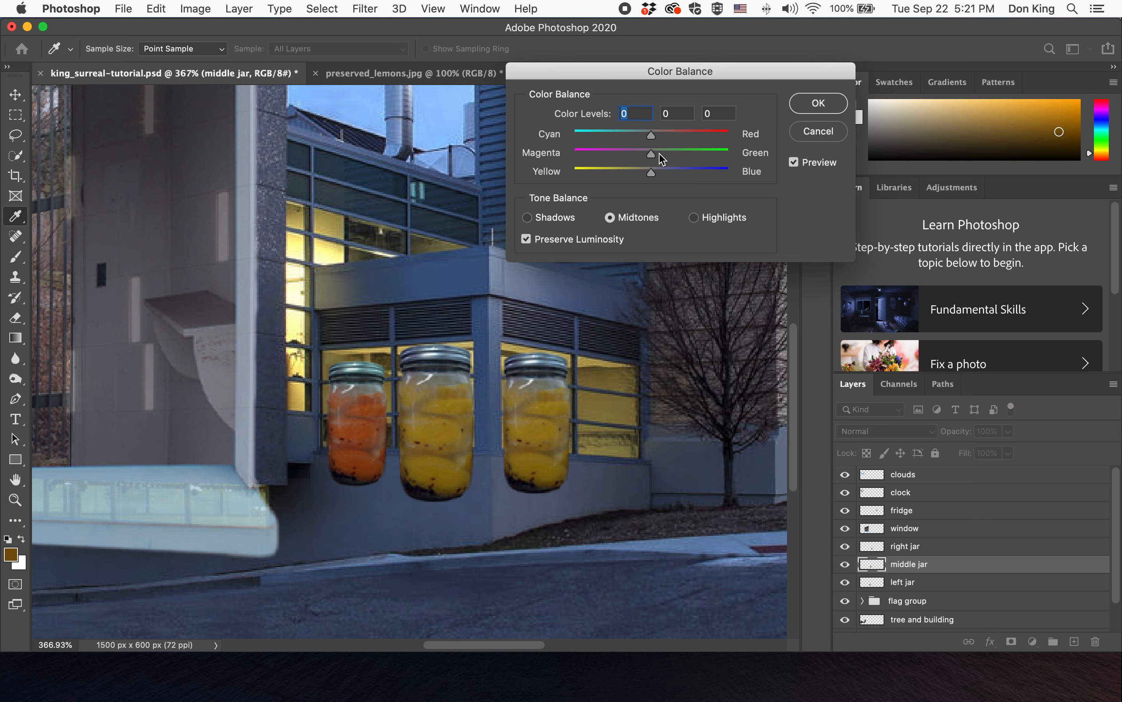
pyautogui.moveTo(654, 135); pyautogui.dragTo(708, 137)
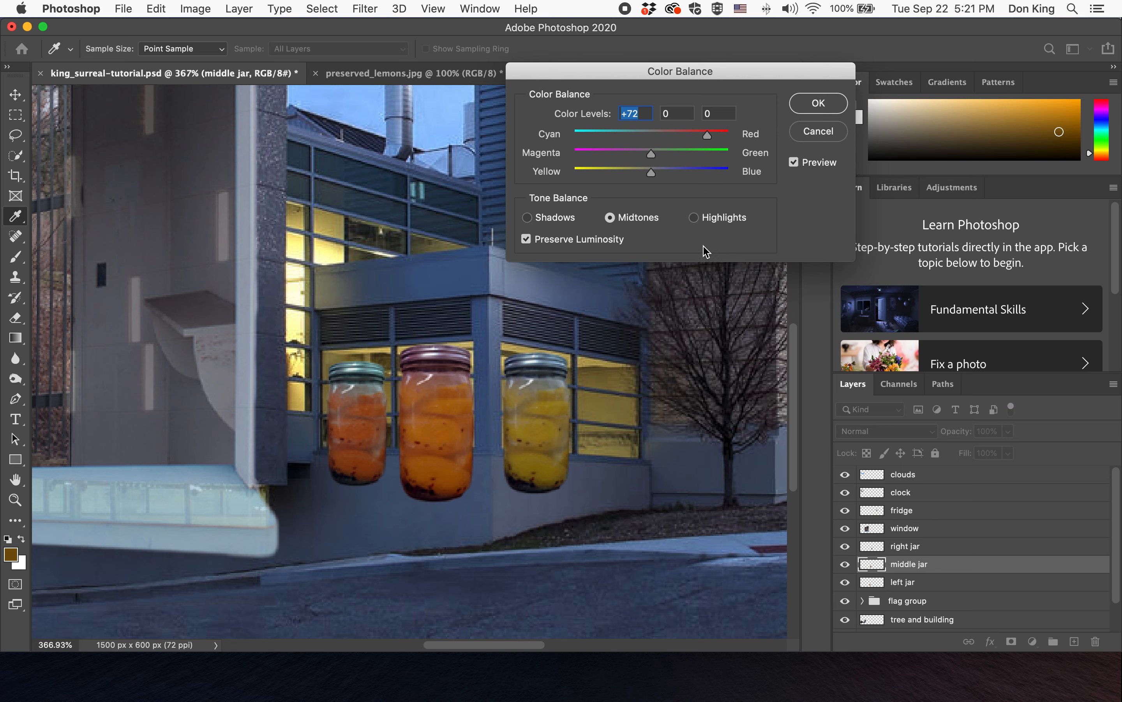
pyautogui.moveTo(707, 137); pyautogui.dragTo(726, 139)
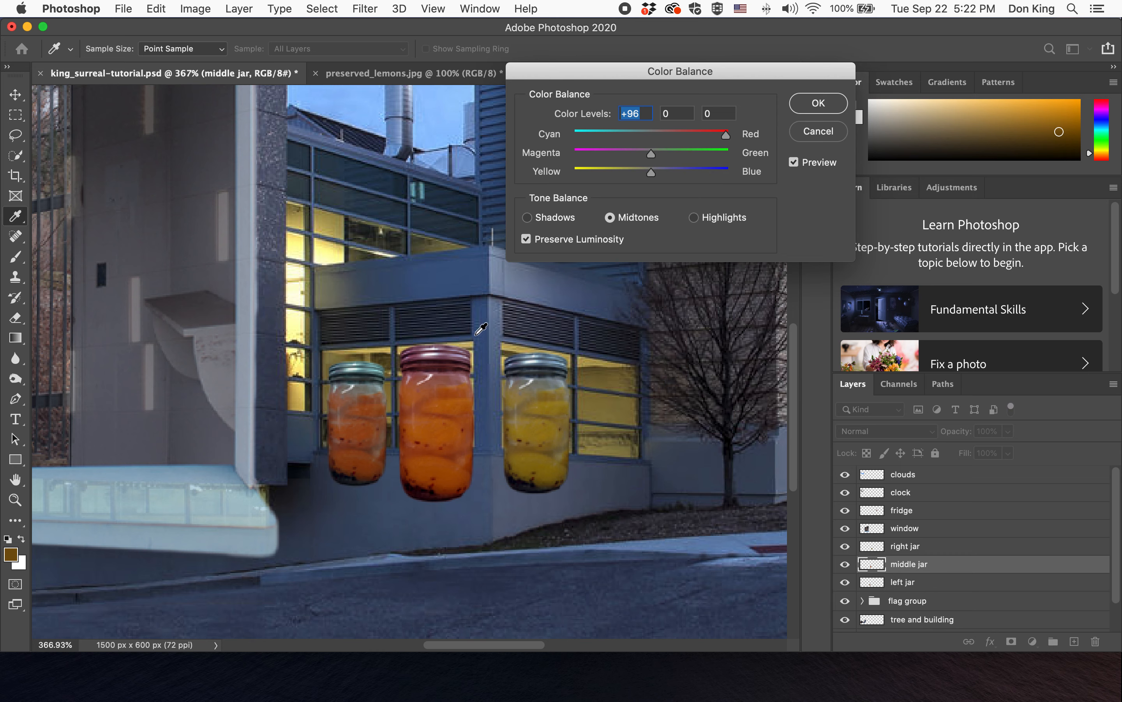
pyautogui.moveTo(725, 136); pyautogui.dragTo(701, 163)
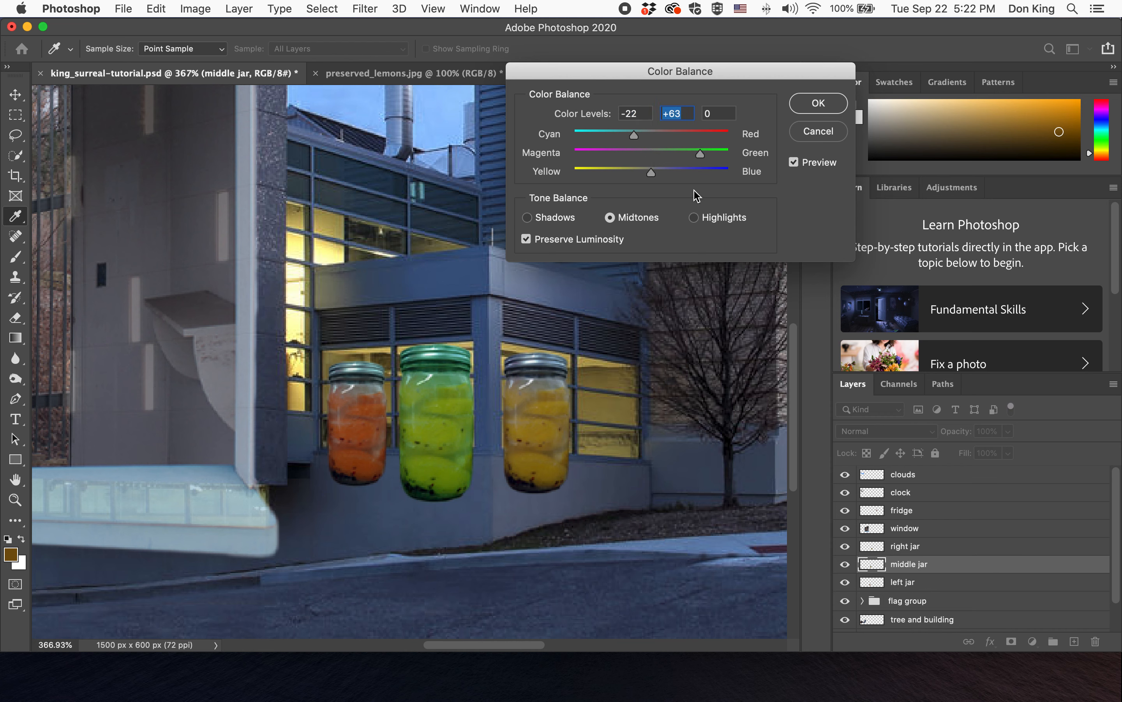
pyautogui.click(817, 104)
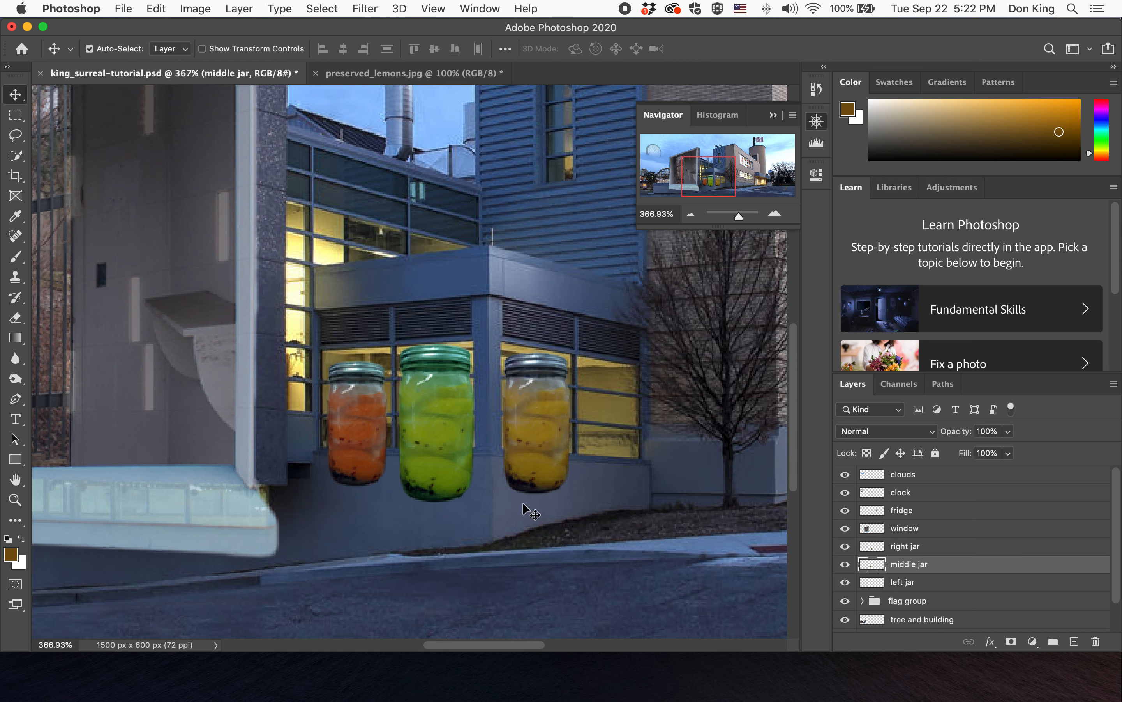
# - Select all three jar layers and duplicate them within the same document
pyautogui.moveTo(693, 174); pyautogui.dragTo(635, 178)
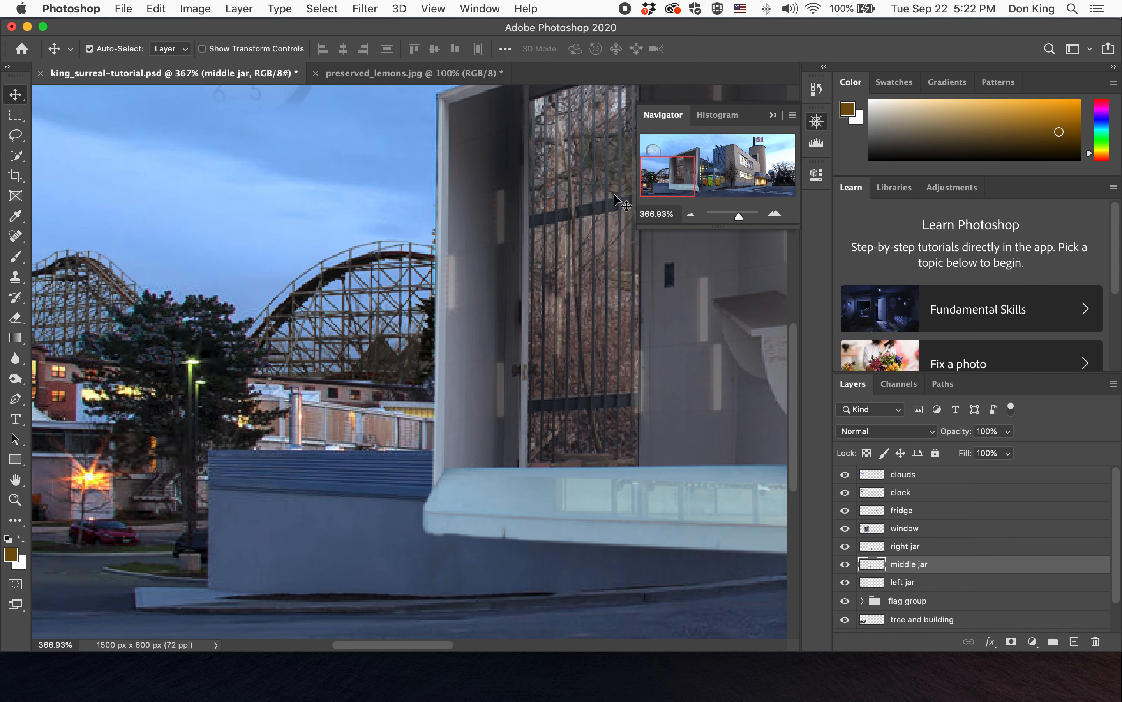
pyautogui.hscroll(15, 613, 194)
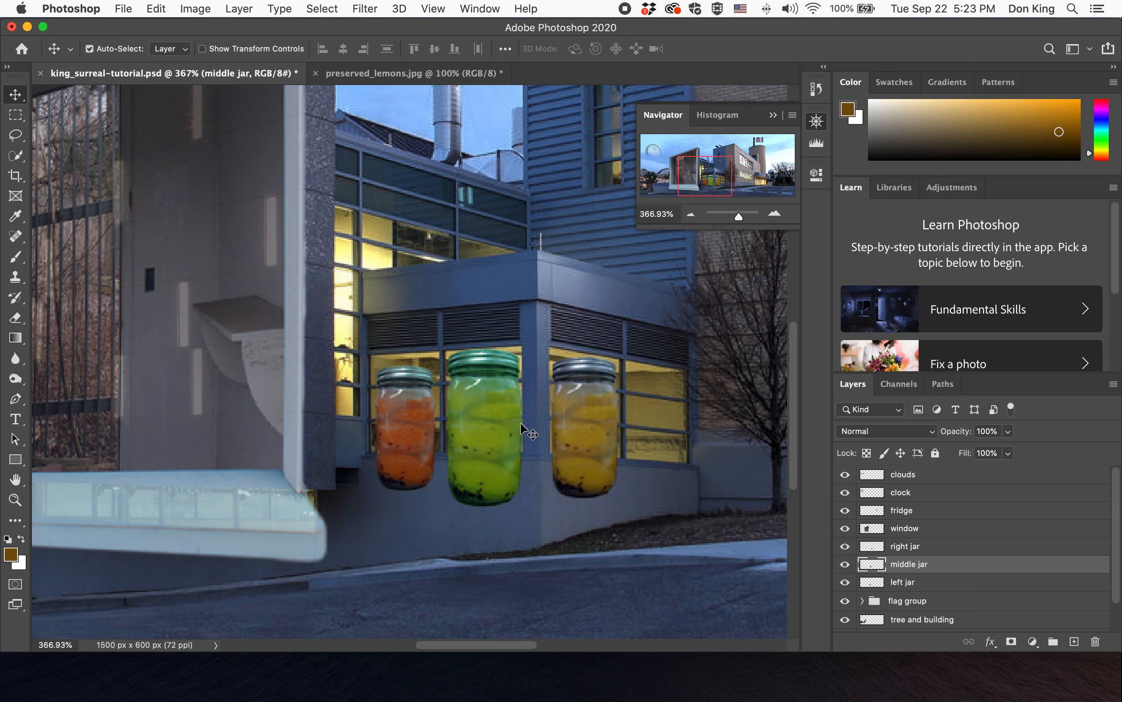
pyautogui.press('super')
pyautogui.keyDown('super'); pyautogui.click(959, 550); pyautogui.keyUp('super')
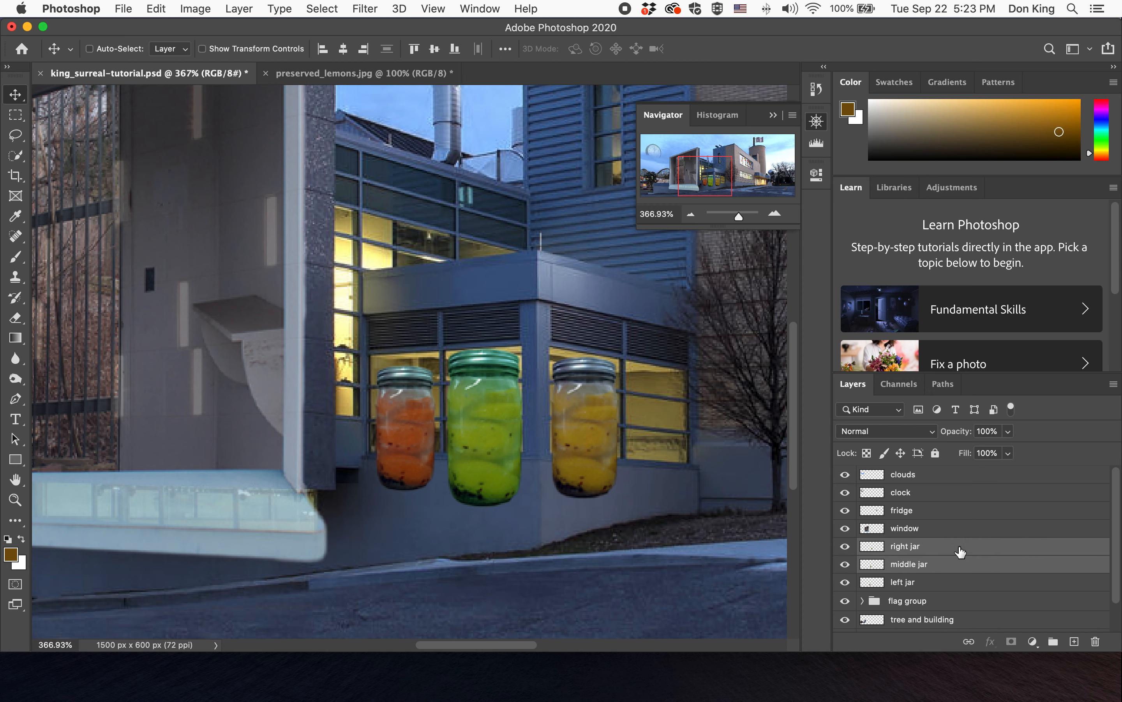
pyautogui.keyDown('super'); pyautogui.click(958, 585); pyautogui.keyUp('super')
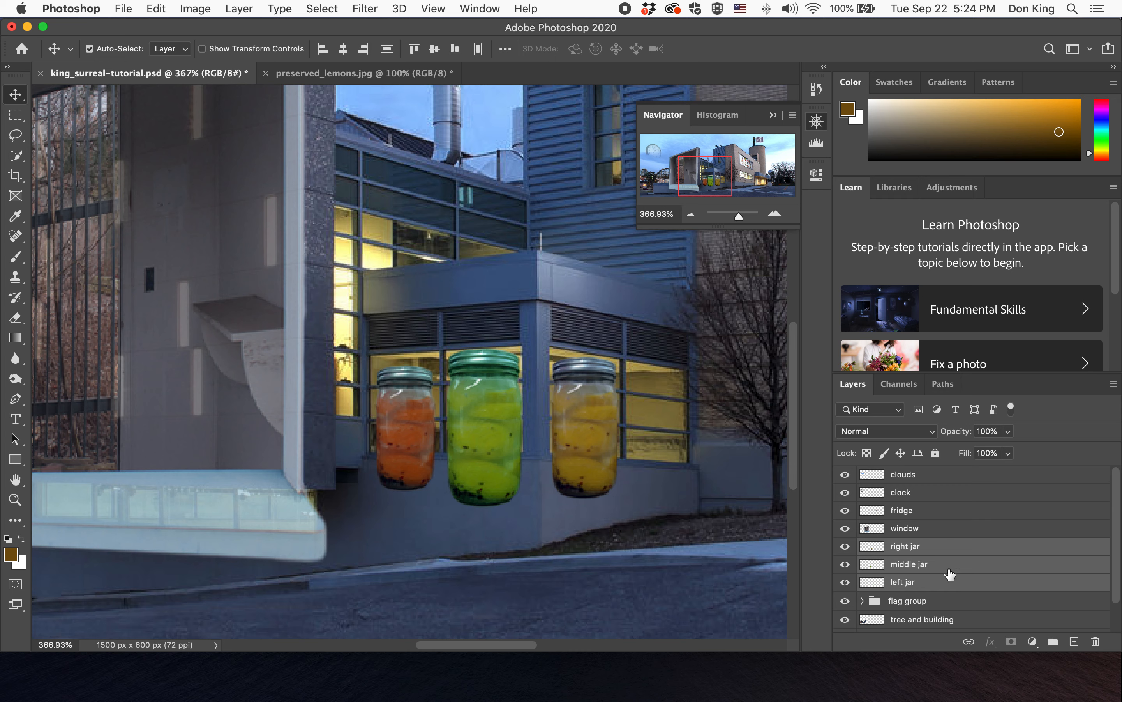
pyautogui.rightClick(983, 566)
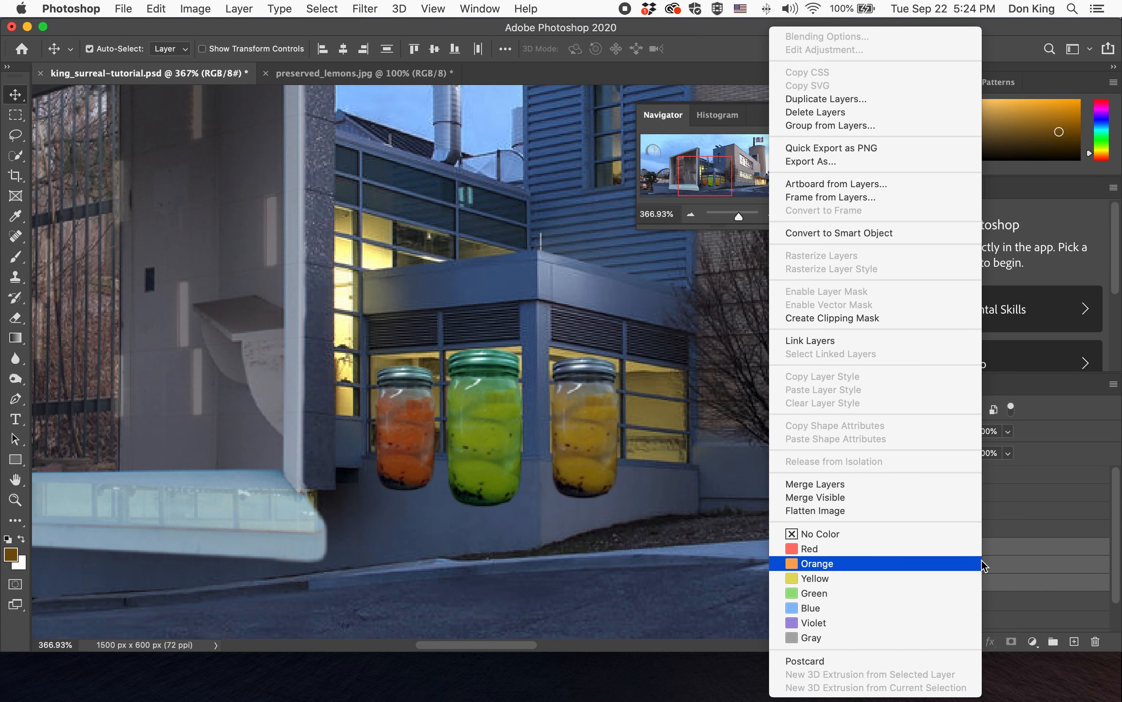
pyautogui.click(837, 100)
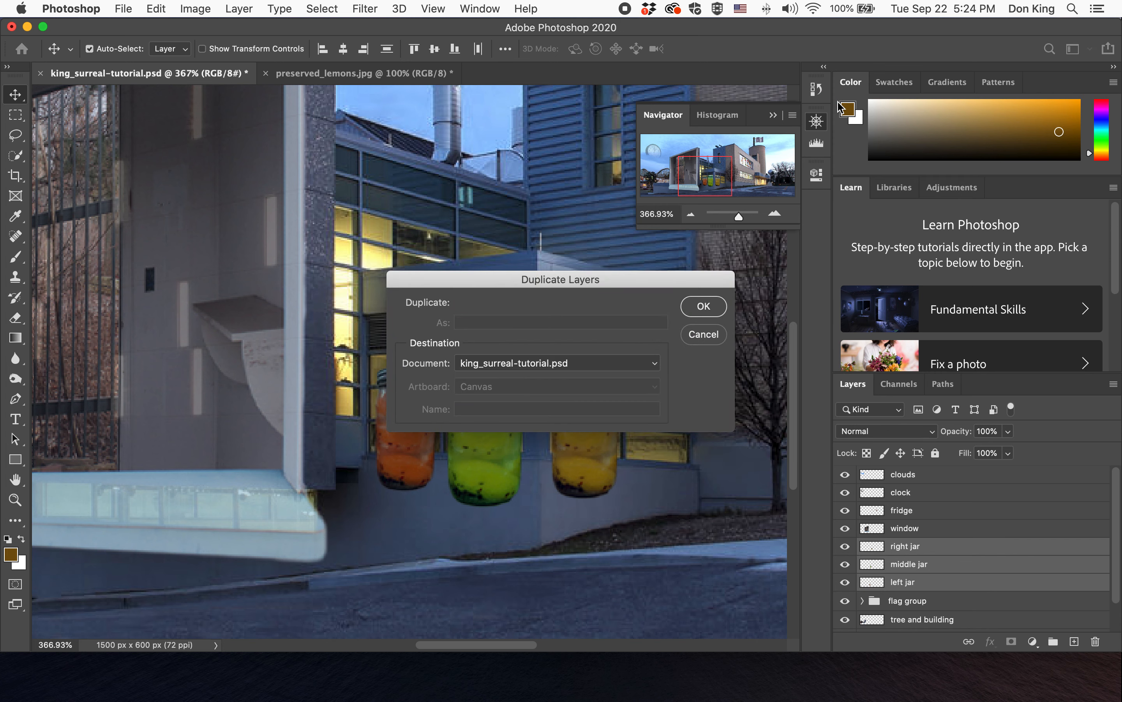
pyautogui.click(703, 307)
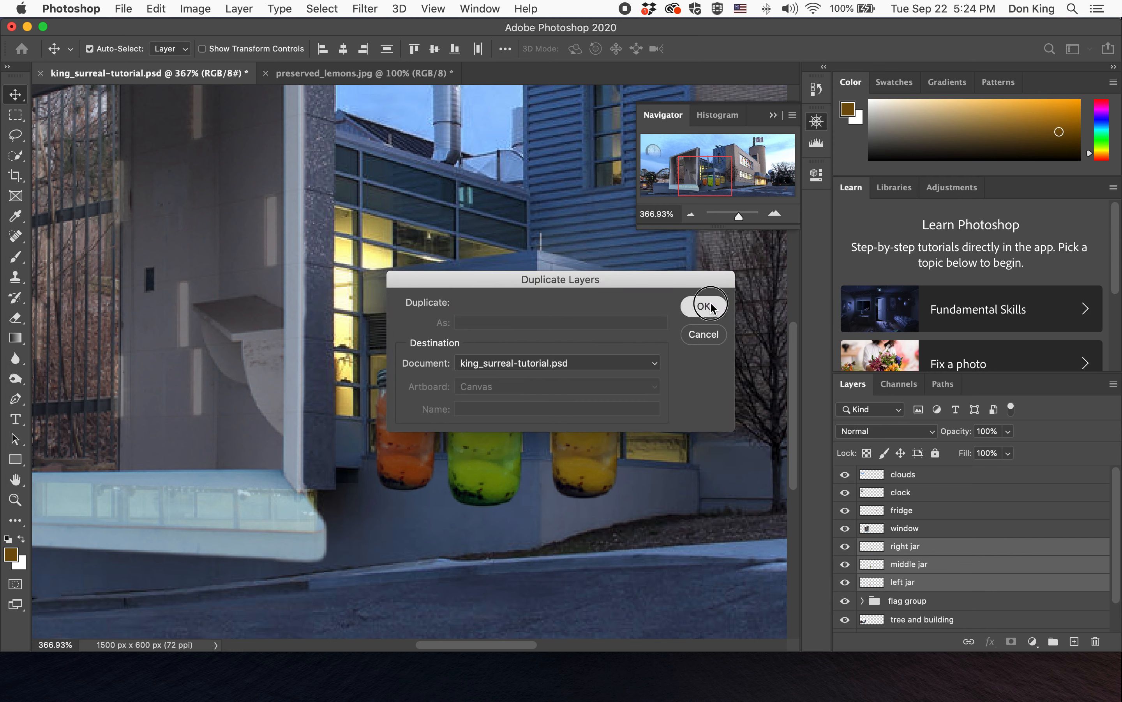
# - Hide the three original jar layers
pyautogui.scroll(-3, 961, 567)
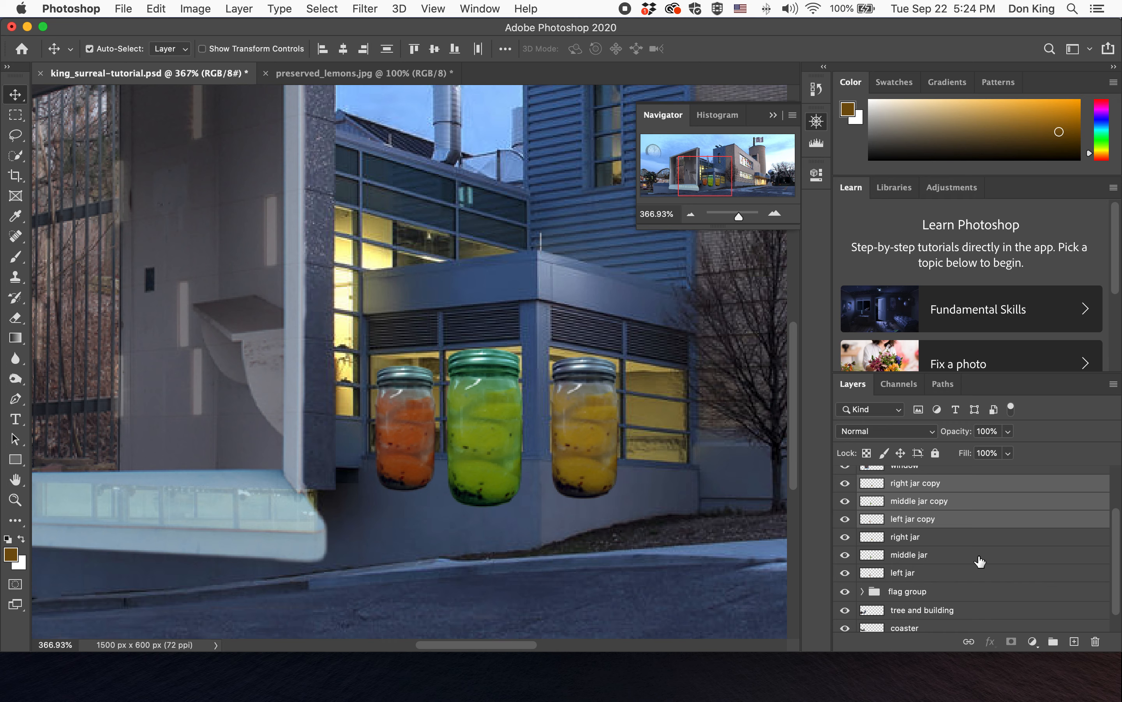
pyautogui.click(845, 536)
pyautogui.click(845, 555)
pyautogui.click(845, 572)
# - Group the three original jar layers and name the group original jars
pyautogui.click(975, 575)
pyautogui.keyDown('shift'); pyautogui.click(956, 554); pyautogui.keyUp('shift')
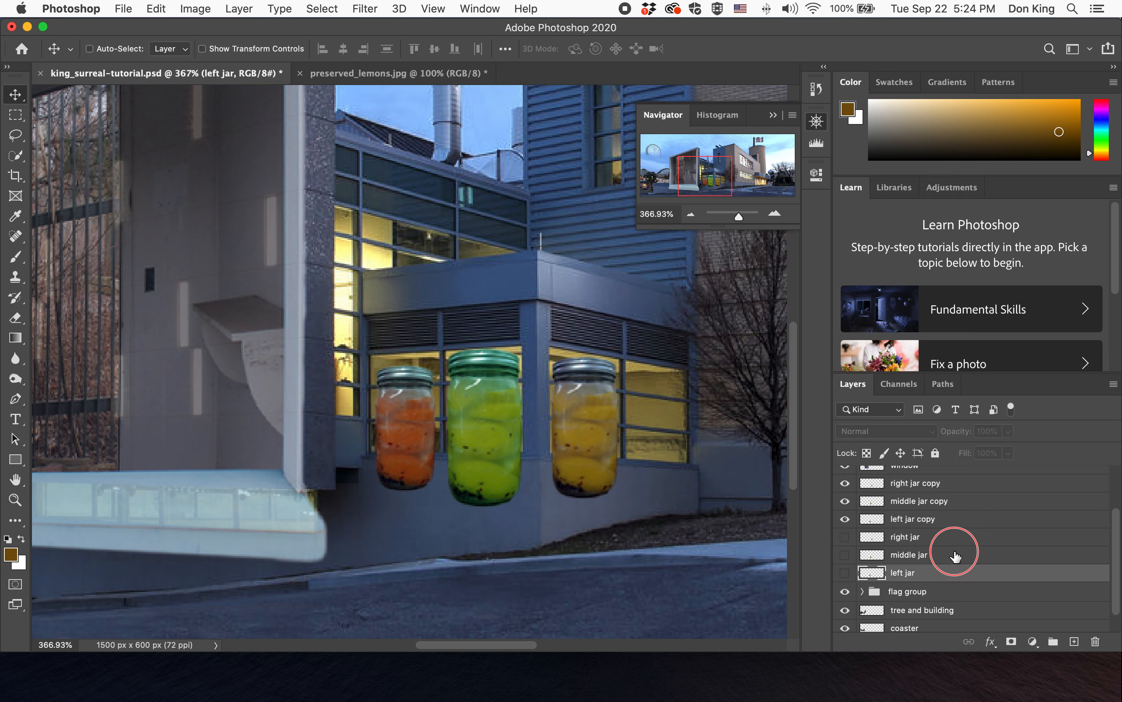
pyautogui.keyDown('shift'); pyautogui.click(956, 539); pyautogui.keyUp('shift')
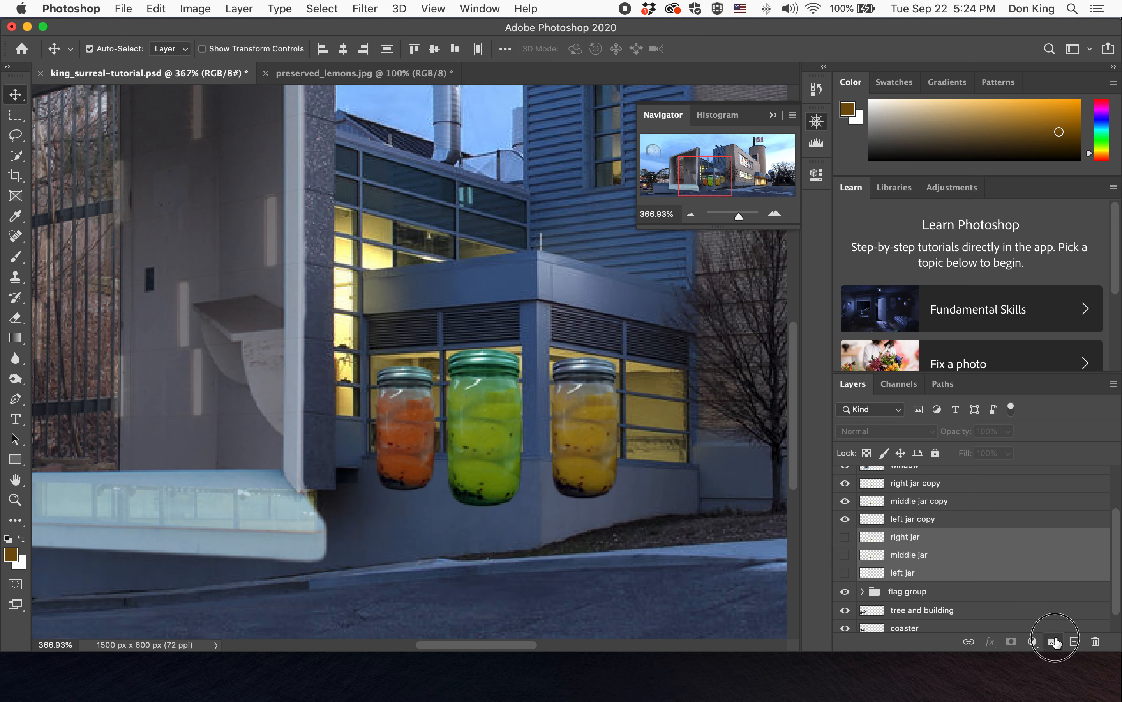
pyautogui.click(1053, 642)
pyautogui.doubleClick(902, 548)
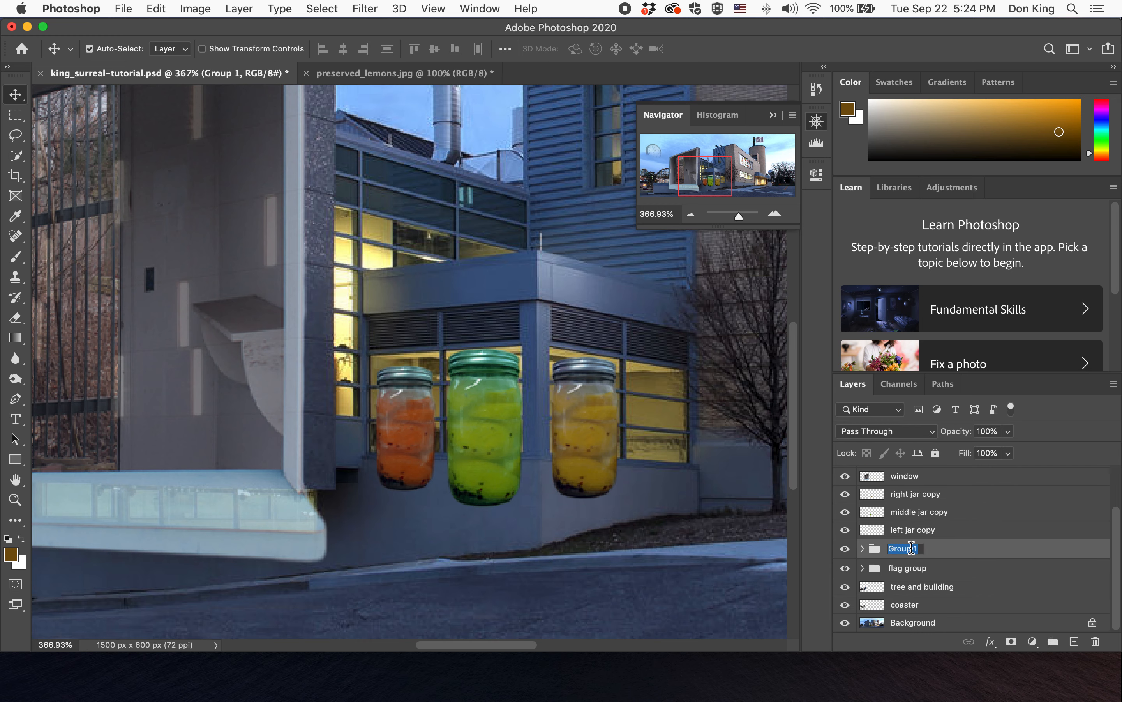
pyautogui.write('original jars')
pyautogui.press('Return')
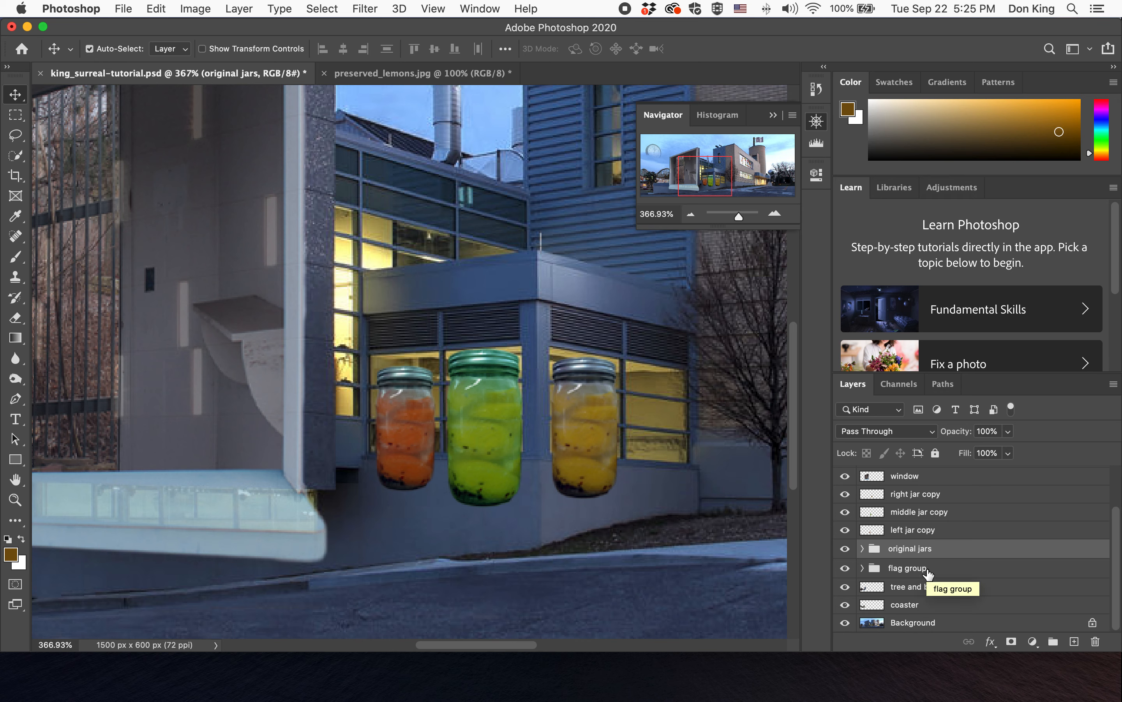
# - Merge the three jar copies into a single layer and rename it jars
pyautogui.click(944, 497)
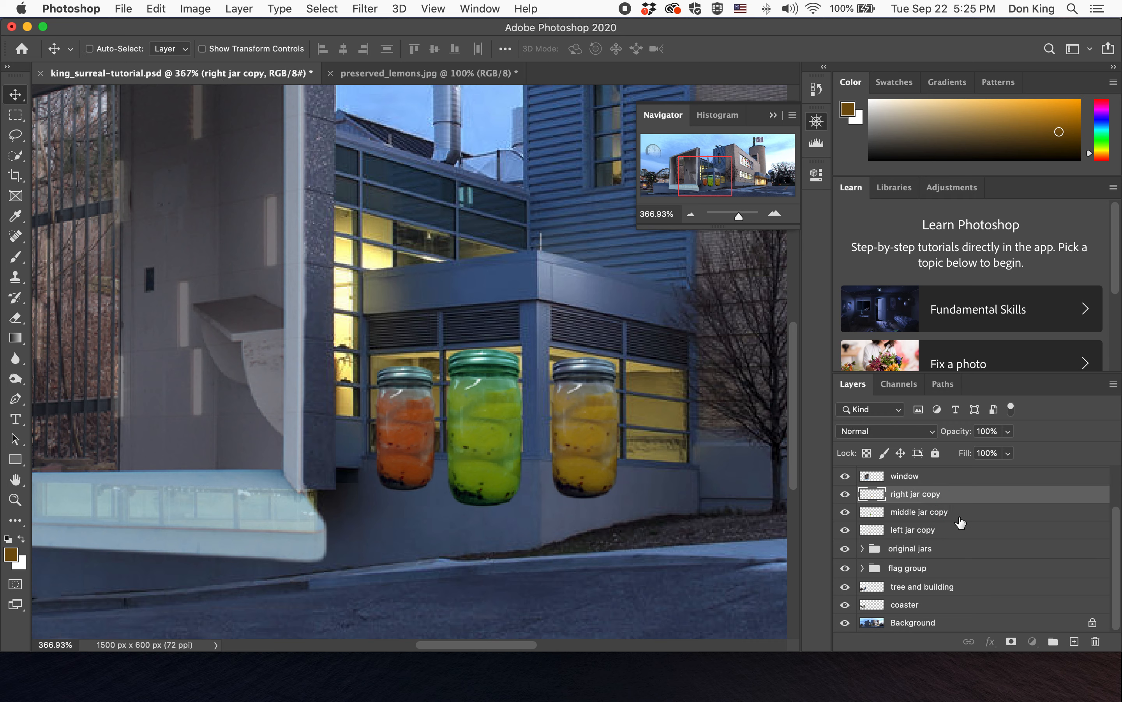
pyautogui.keyDown('shift'); pyautogui.click(959, 529); pyautogui.keyUp('shift')
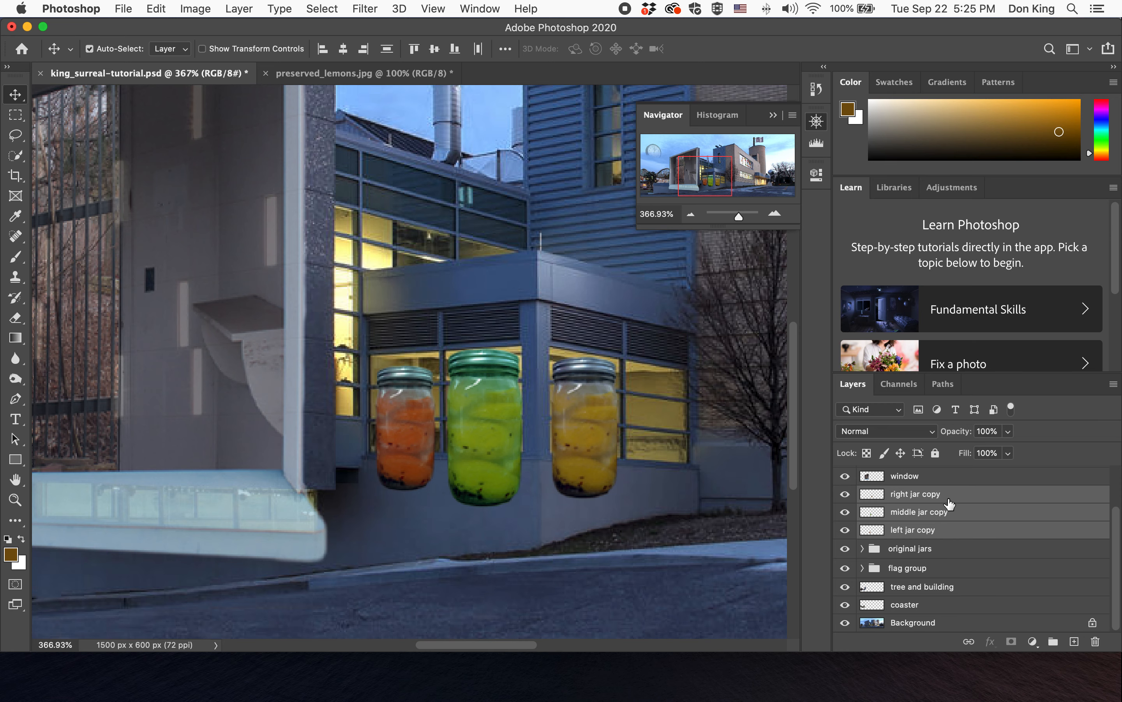
pyautogui.rightClick(986, 512)
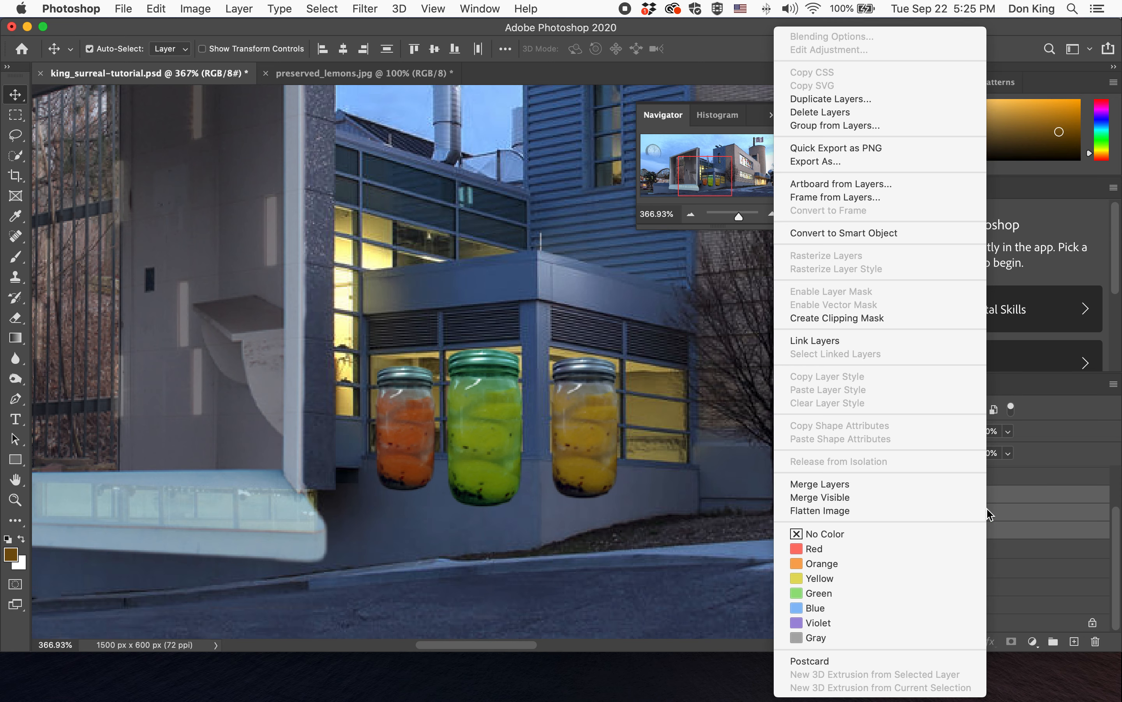
pyautogui.click(948, 485)
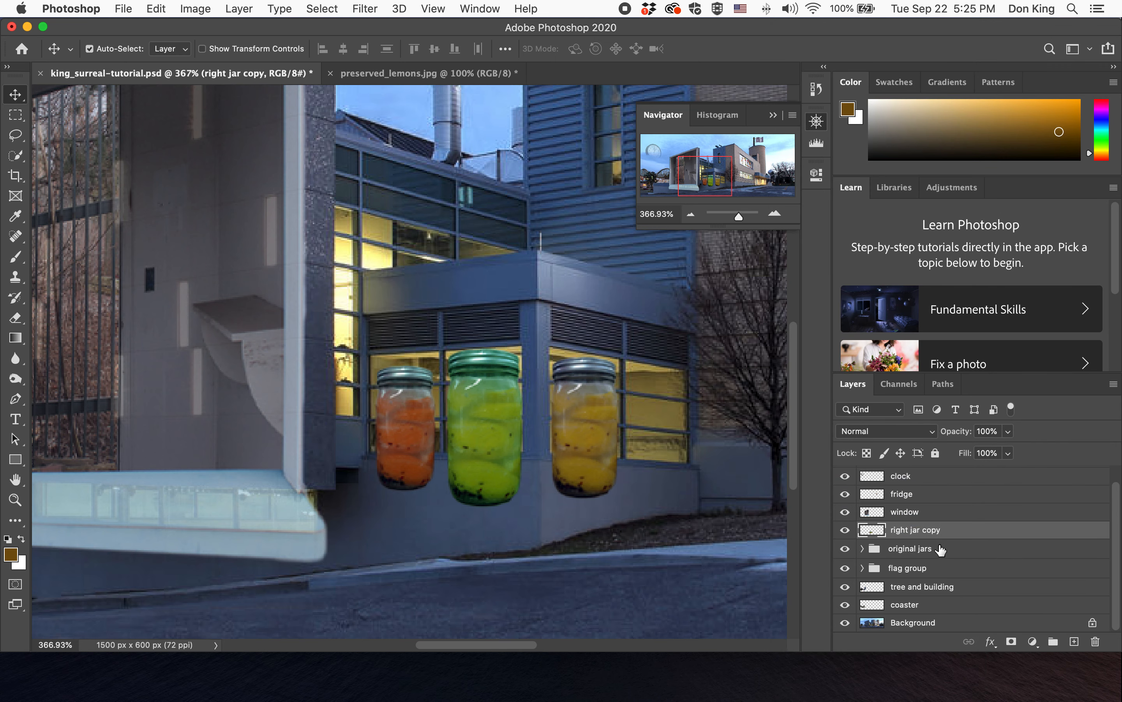
pyautogui.doubleClick(915, 530)
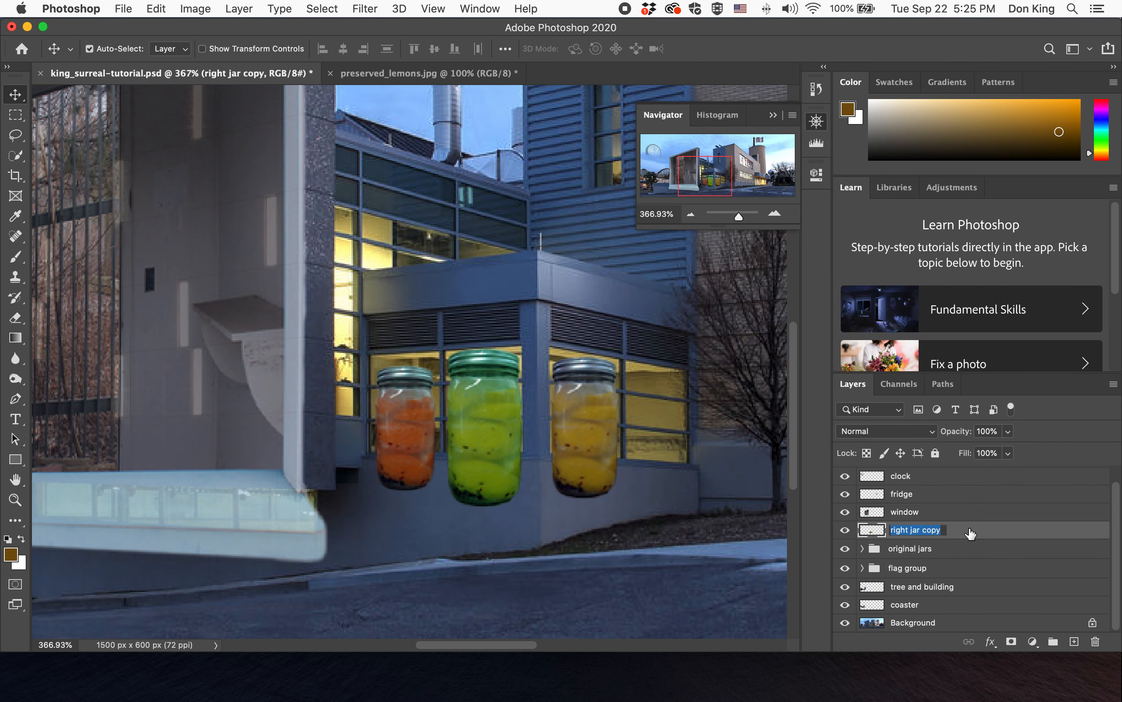
pyautogui.write('jars')
pyautogui.press('Return')
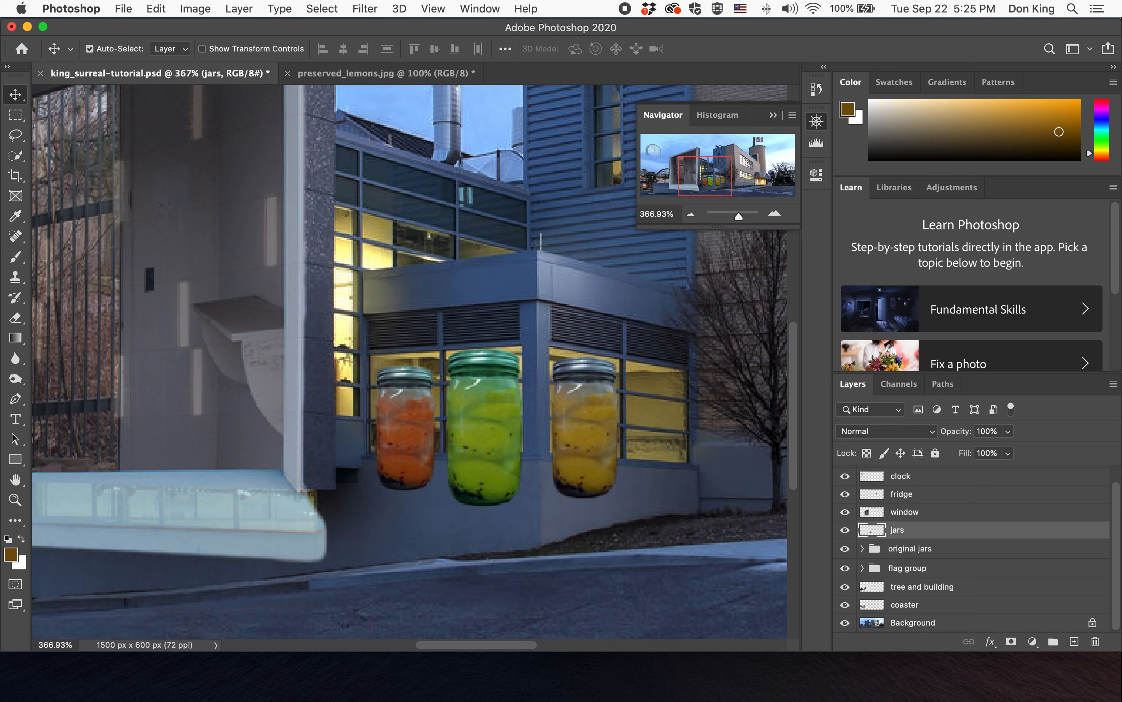
# - Nudge the jars layer slightly downward and lower its opacity to 65%
pyautogui.moveTo(601, 431)
pyautogui.mouseDown()
pyautogui.moveTo(597, 407)
pyautogui.moveTo(603, 437)
pyautogui.mouseUp()
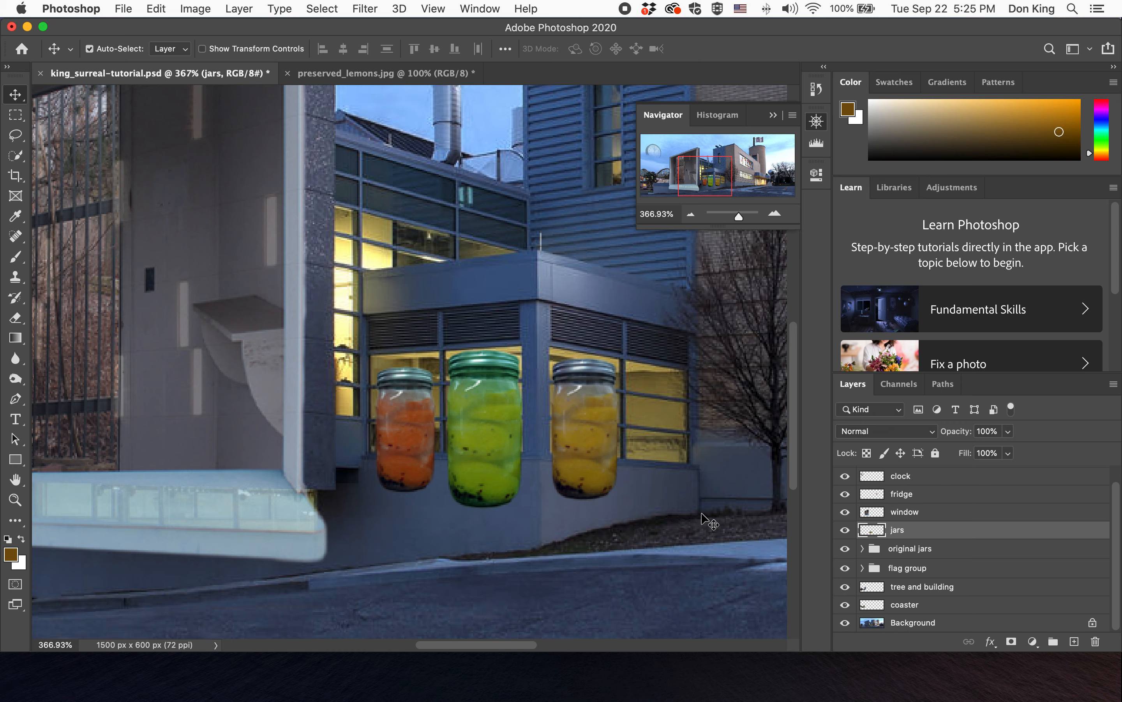
pyautogui.click(1008, 431)
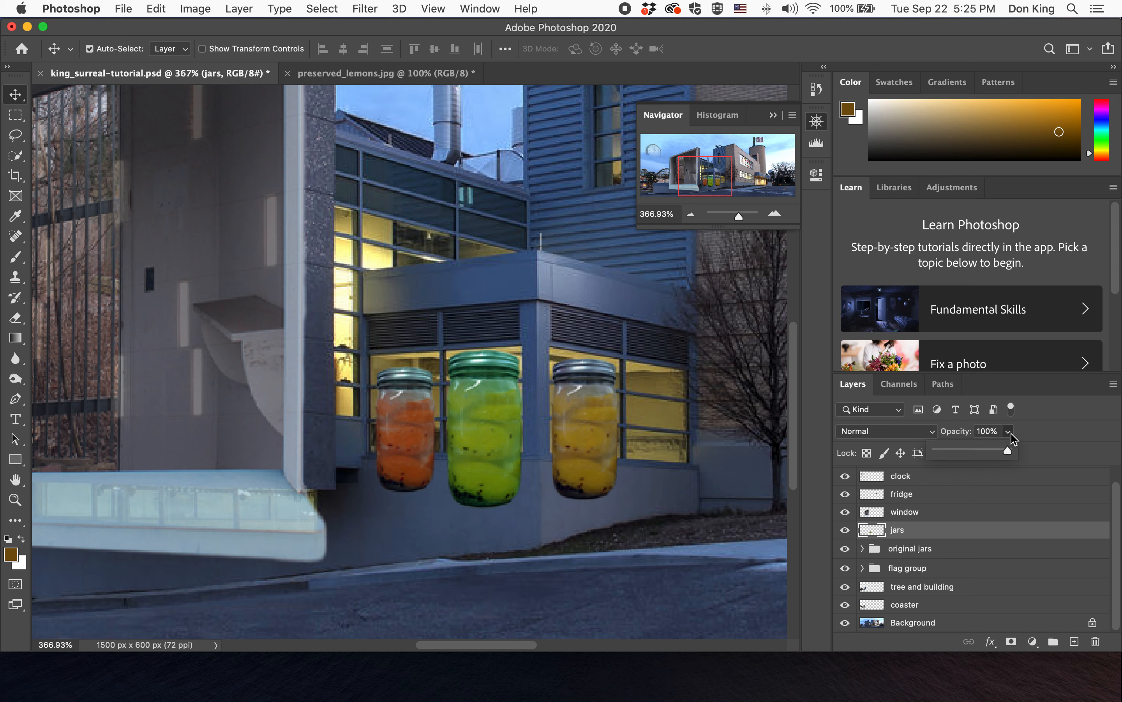
pyautogui.moveTo(996, 451); pyautogui.dragTo(983, 451)
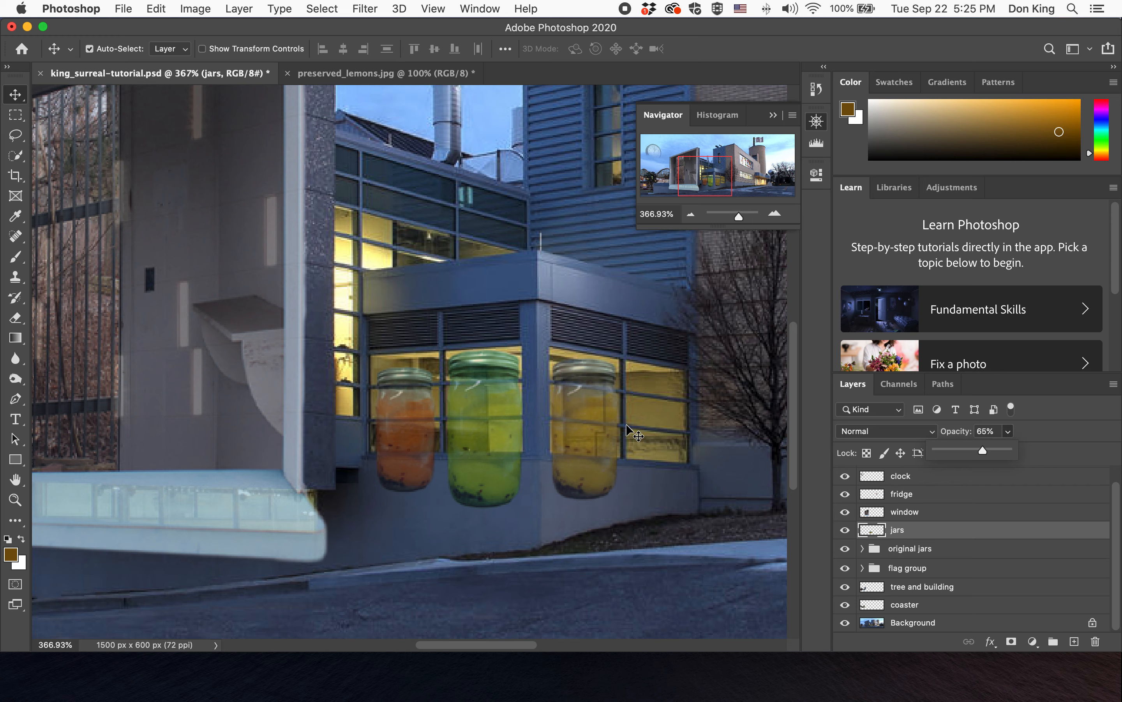
# - Set the jars layer opacity to 100% and erase thin lines through the jars where the window mullions cross them
pyautogui.click(14, 319)
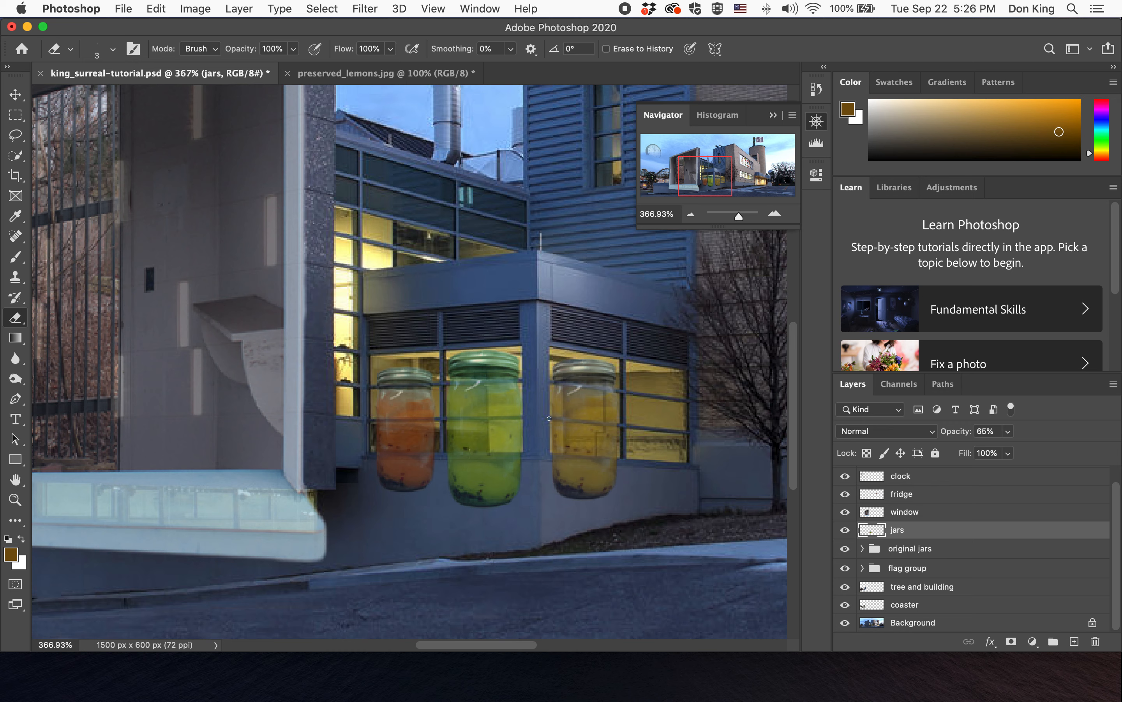
pyautogui.keyDown('shift'); pyautogui.click(549, 419); pyautogui.keyUp('shift')
pyautogui.click(1008, 431)
pyautogui.moveTo(1008, 448); pyautogui.dragTo(1054, 458)
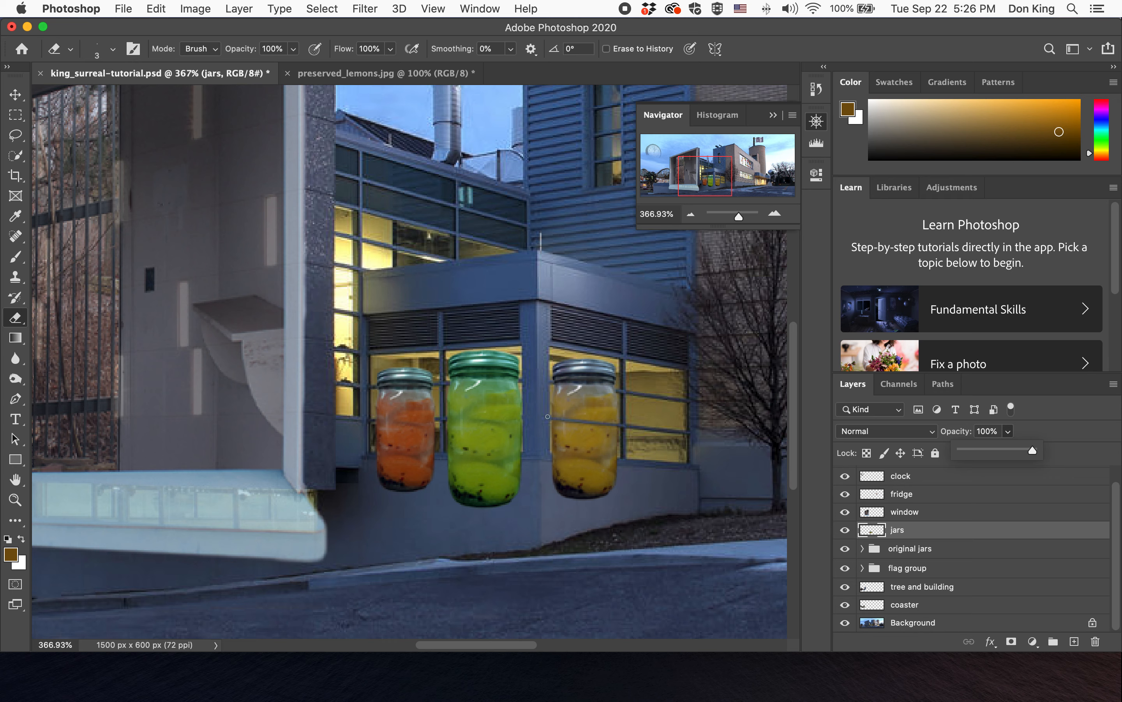
pyautogui.click(619, 391)
pyautogui.keyDown('shift'); pyautogui.click(549, 382); pyautogui.keyUp('shift')
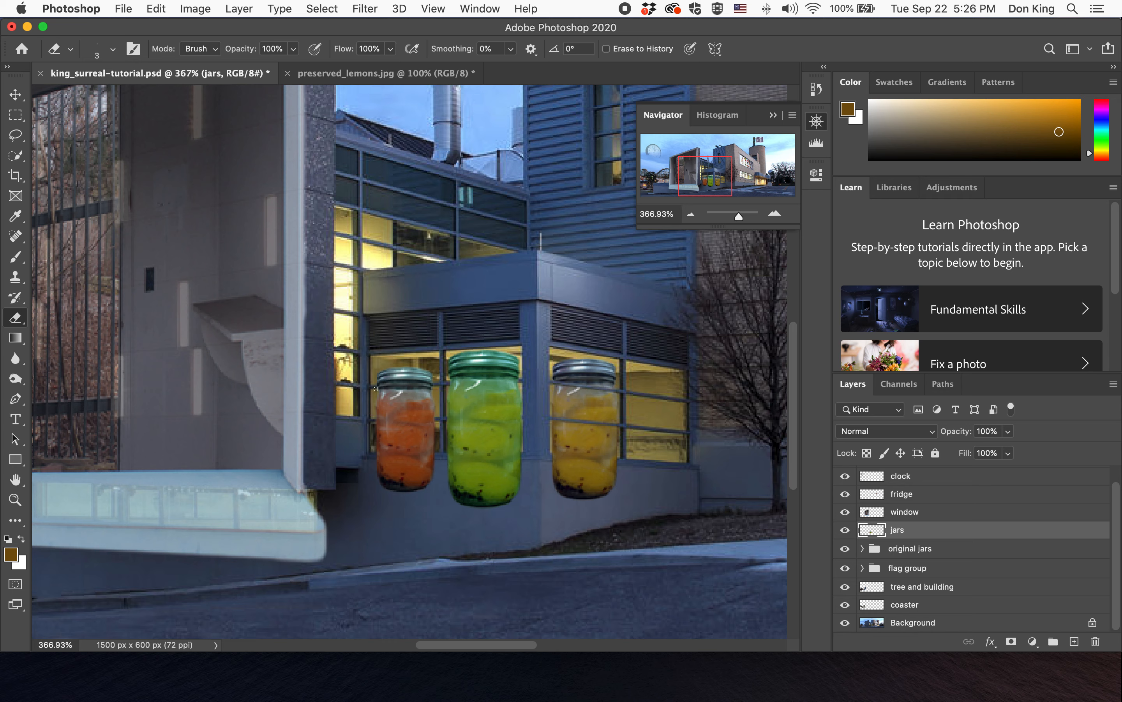
pyautogui.keyDown('shift'); pyautogui.click(525, 381); pyautogui.keyUp('shift')
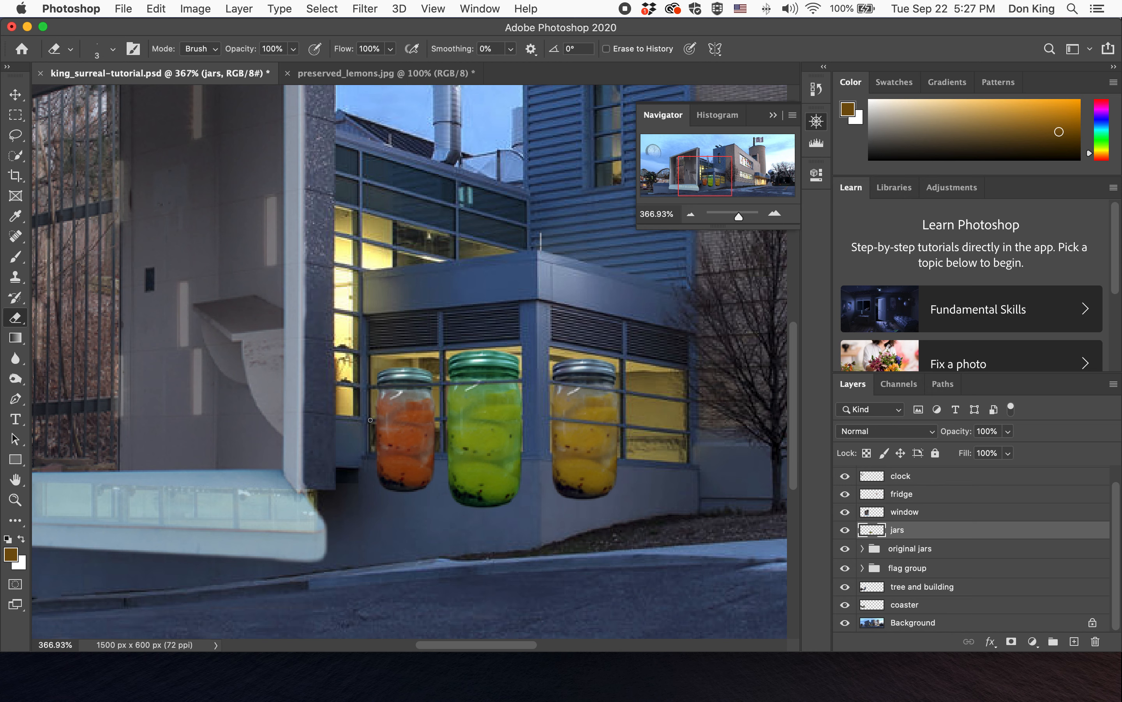
pyautogui.keyDown('shift'); pyautogui.click(527, 417); pyautogui.keyUp('shift')
# - Lower the jars layer opacity to 82% and enlarge the eraser to 25 px
pyautogui.click(1008, 431)
pyautogui.moveTo(1013, 450); pyautogui.dragTo(996, 453)
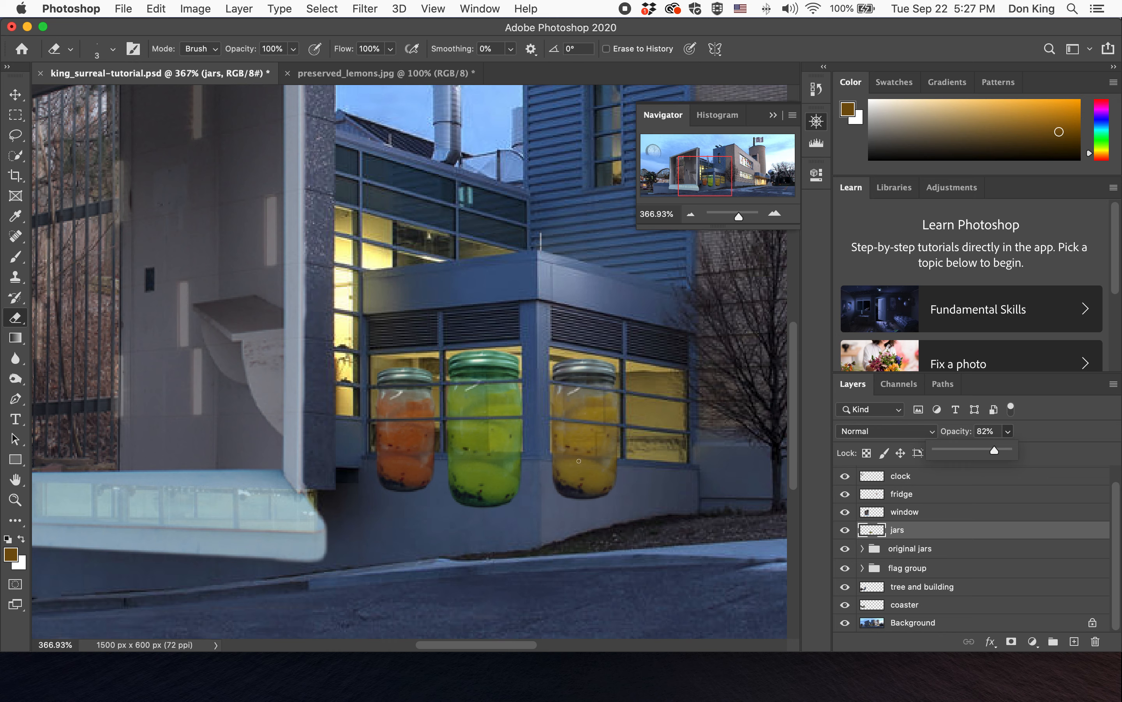
pyautogui.click(111, 49)
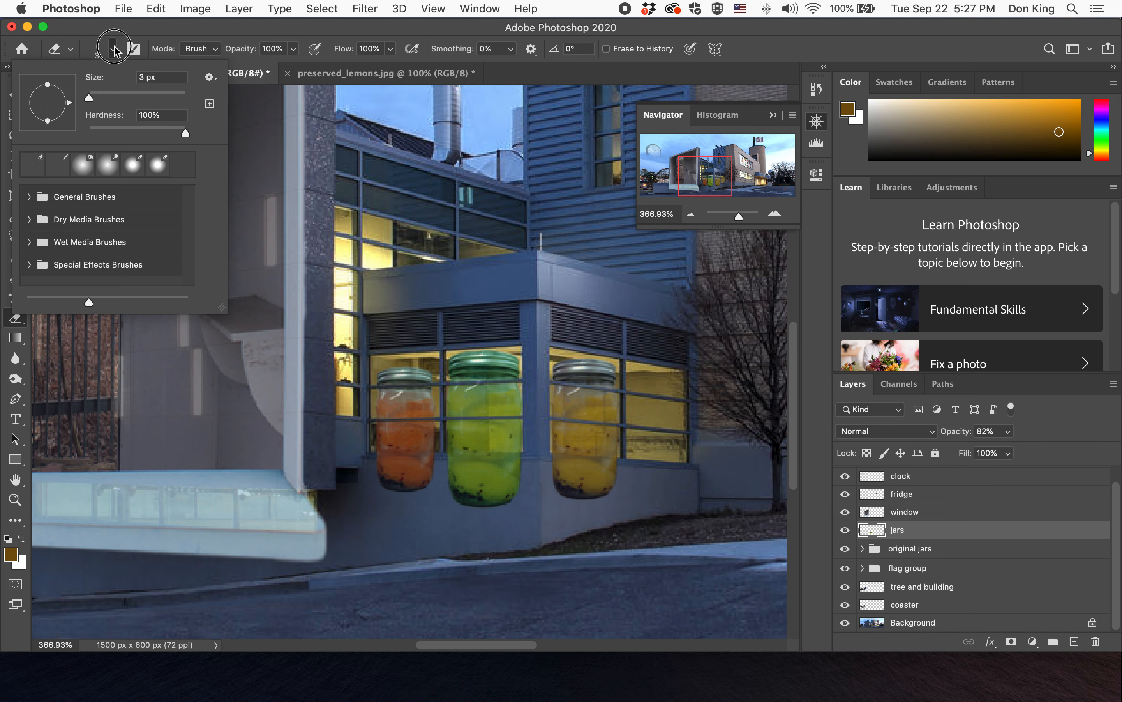
pyautogui.click(108, 93)
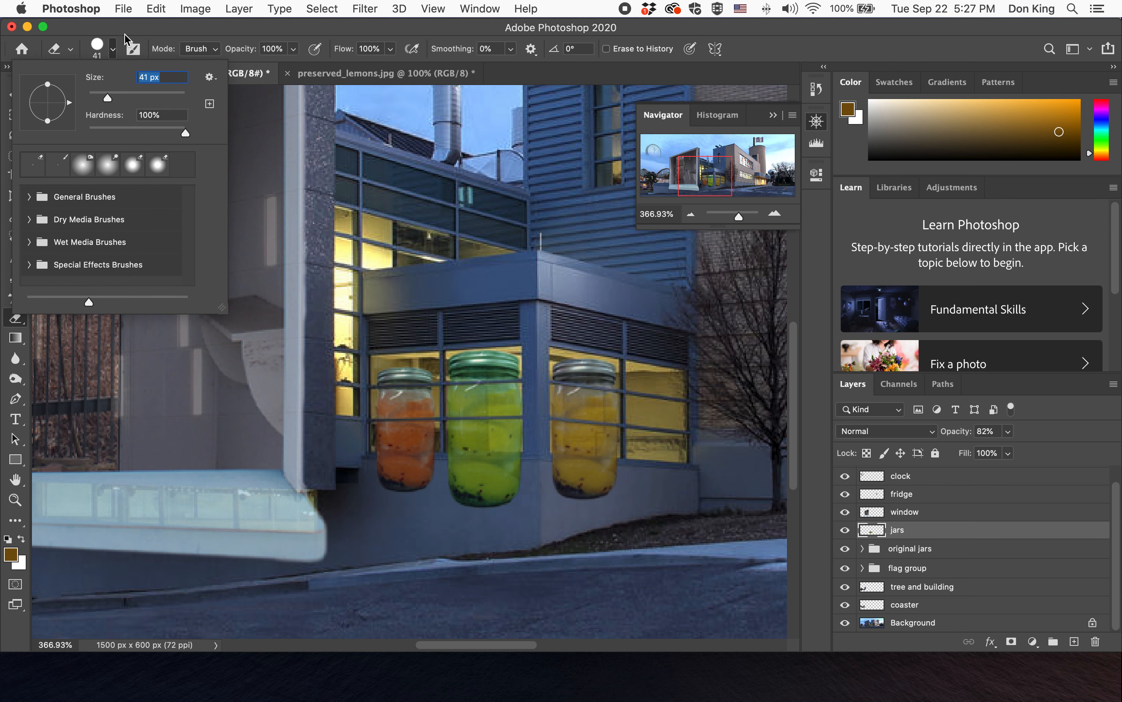
pyautogui.moveTo(103, 99); pyautogui.dragTo(96, 99)
# - Erase the bottoms of the jars that hang below the window sill
pyautogui.click(617, 476)
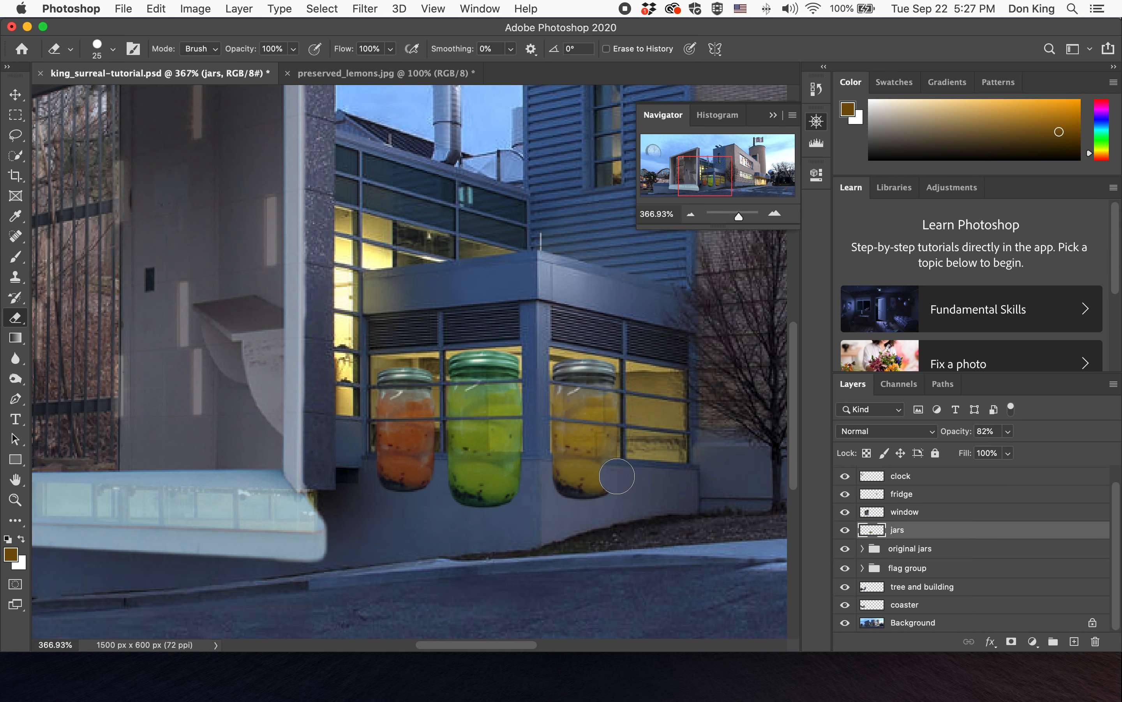
pyautogui.click(617, 476)
pyautogui.keyDown('shift'); pyautogui.click(549, 470); pyautogui.keyUp('shift')
pyautogui.moveTo(608, 507); pyautogui.dragTo(561, 493)
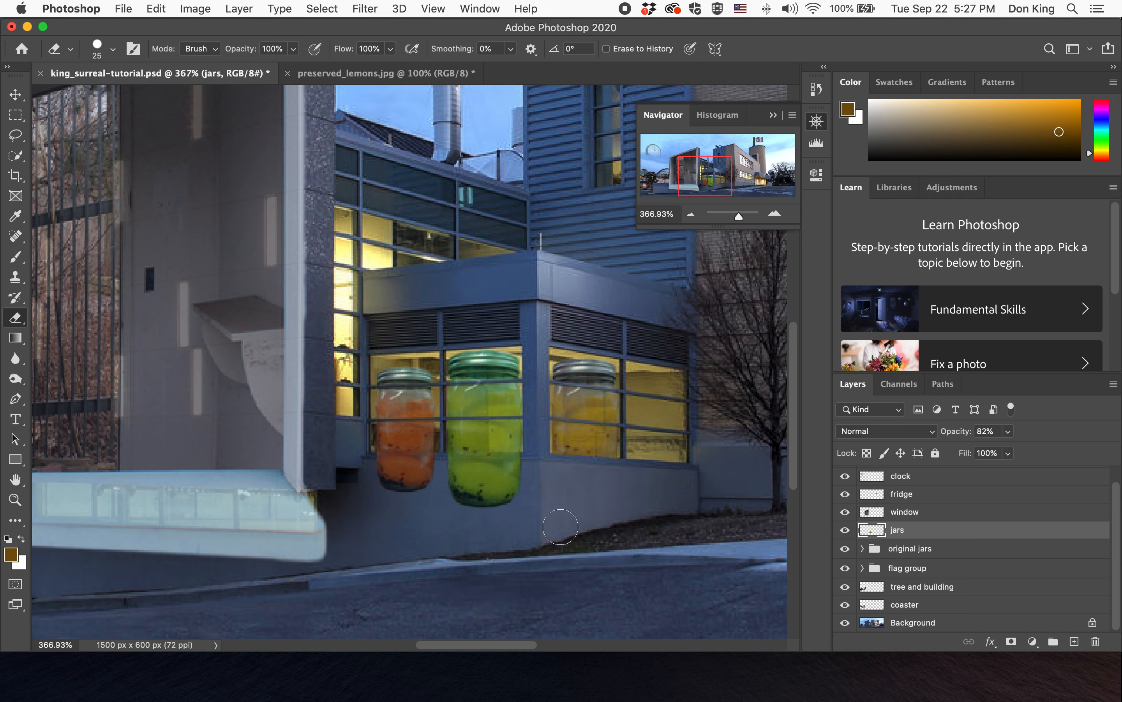
pyautogui.click(520, 468)
pyautogui.keyDown('shift'); pyautogui.click(381, 468); pyautogui.keyUp('shift')
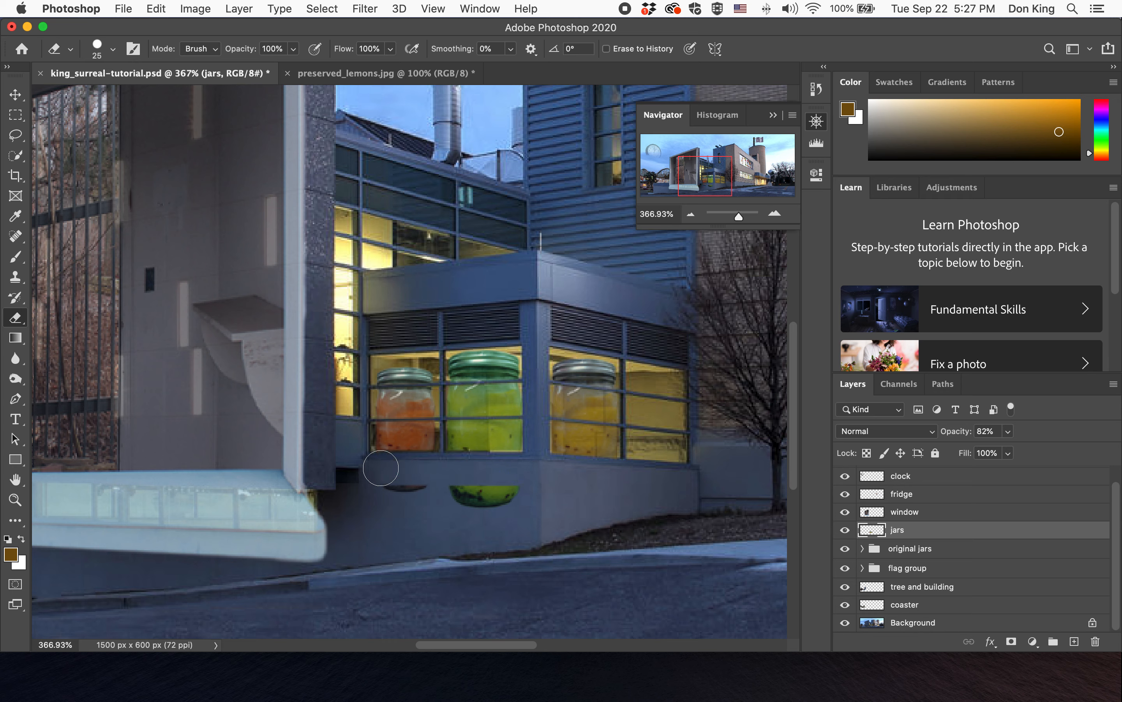
pyautogui.moveTo(381, 468); pyautogui.dragTo(576, 514)
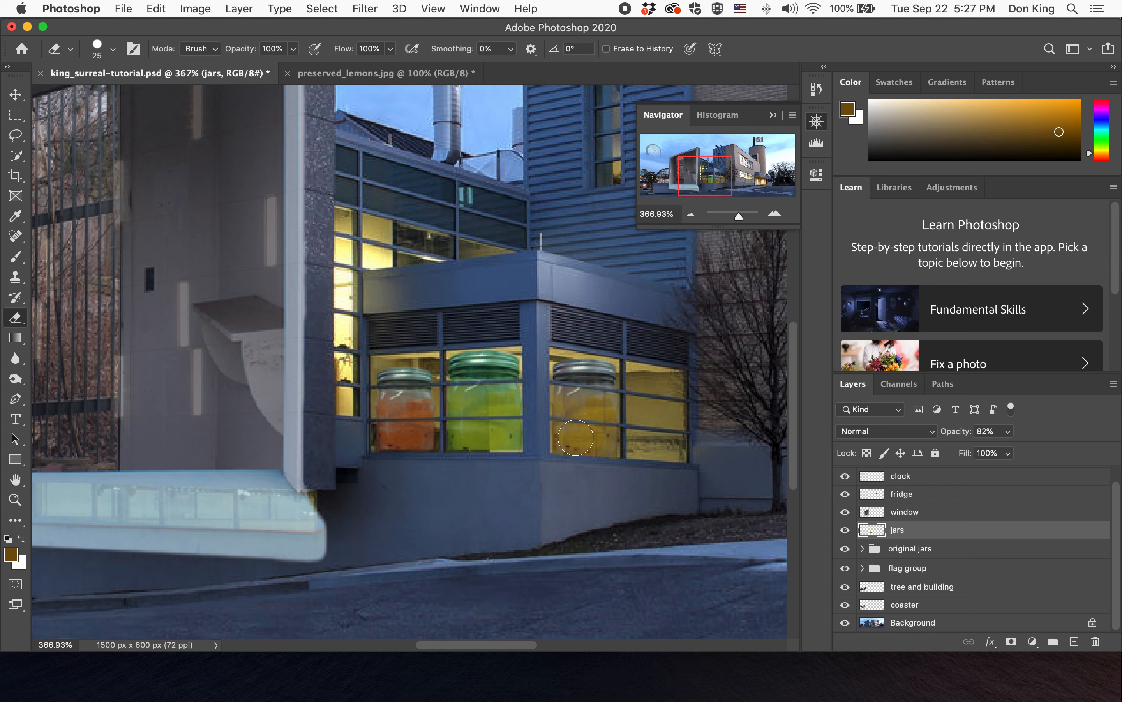
# - Set the jars layer opacity back to 100%
pyautogui.click(11, 88)
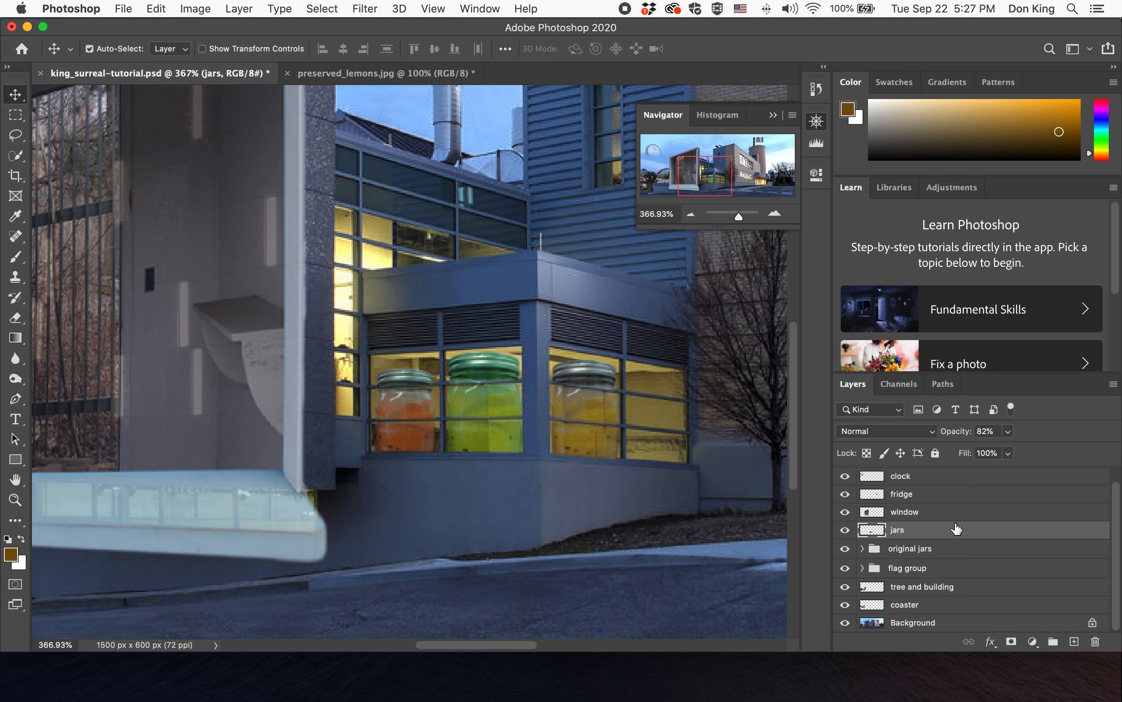
pyautogui.click(1008, 431)
pyautogui.moveTo(1007, 450); pyautogui.dragTo(1059, 453)
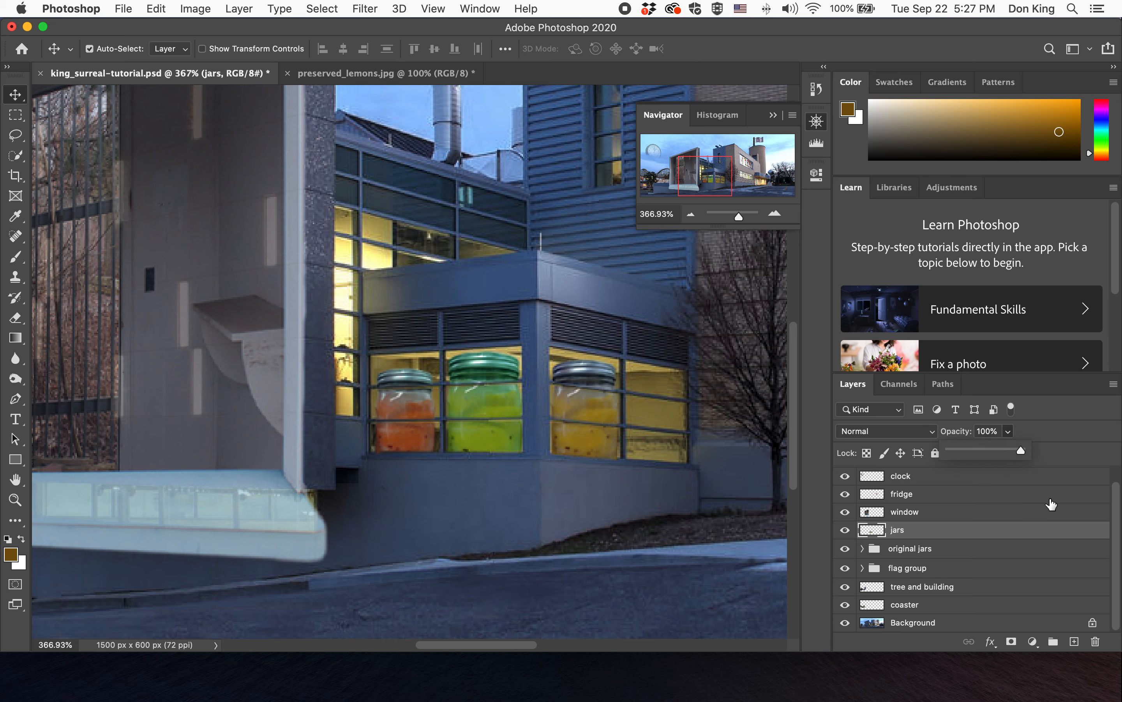
pyautogui.moveTo(1021, 453)
pyautogui.mouseDown()
pyautogui.moveTo(983, 454)
pyautogui.moveTo(1039, 454)
pyautogui.mouseUp()
# - Fit the whole image on screen, close the Navigator panel, and save the document
pyautogui.doubleClick(15, 479)
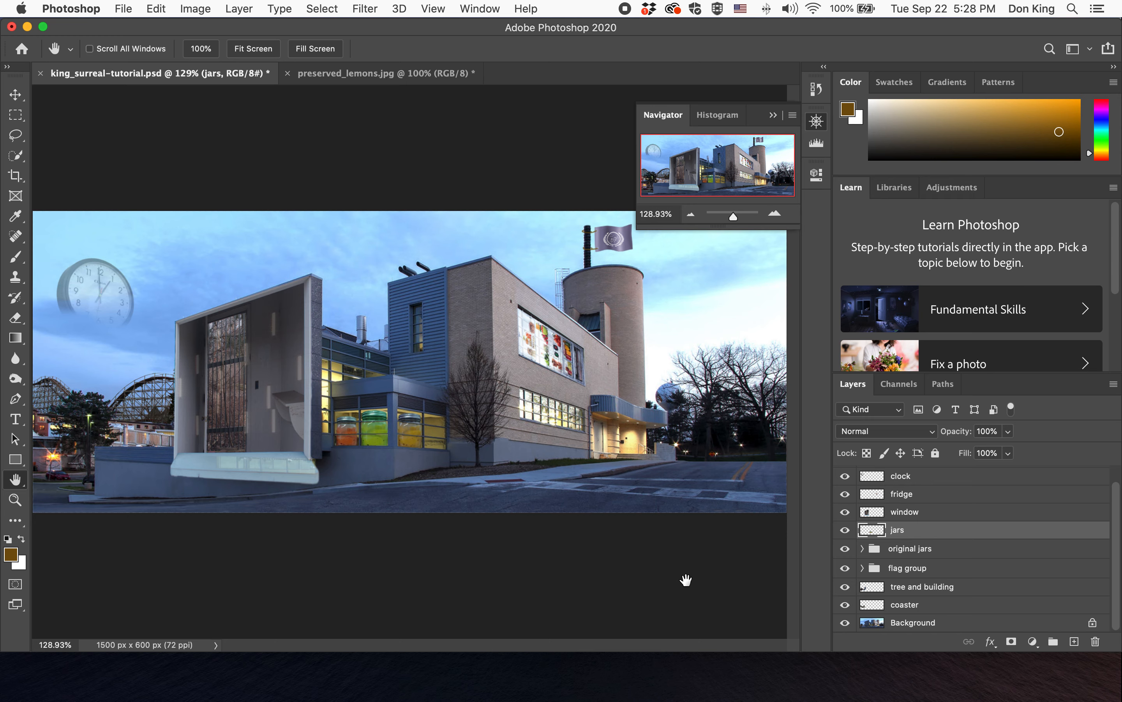
pyautogui.click(816, 122)
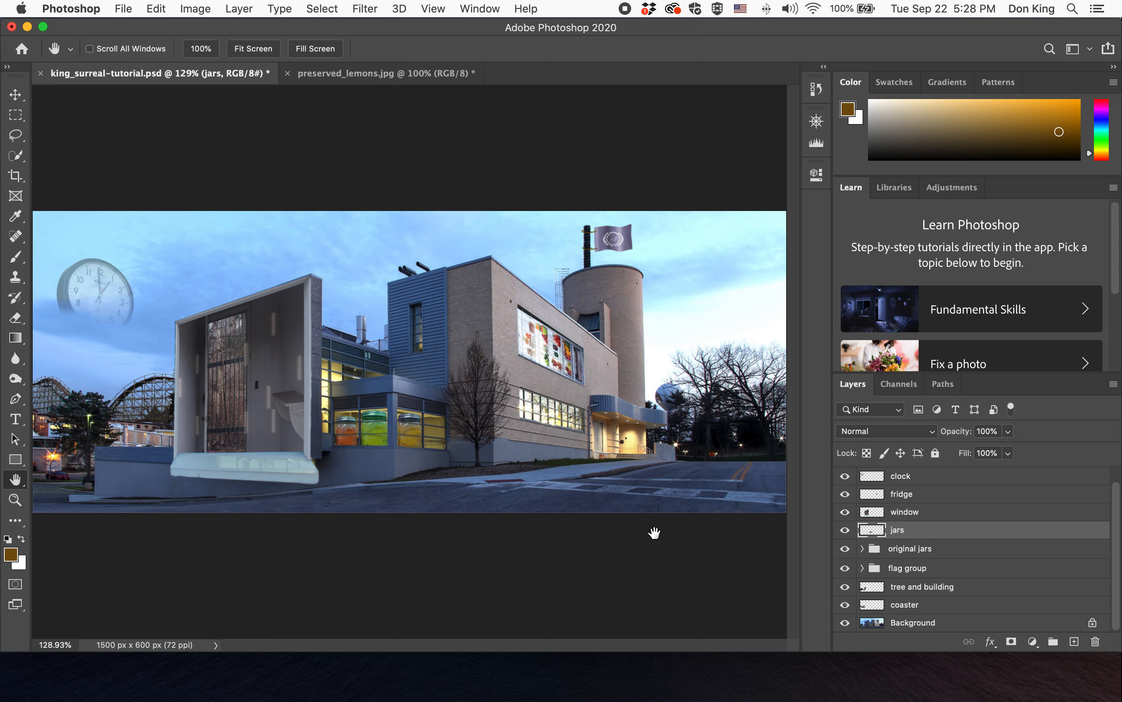
pyautogui.press('super+s')
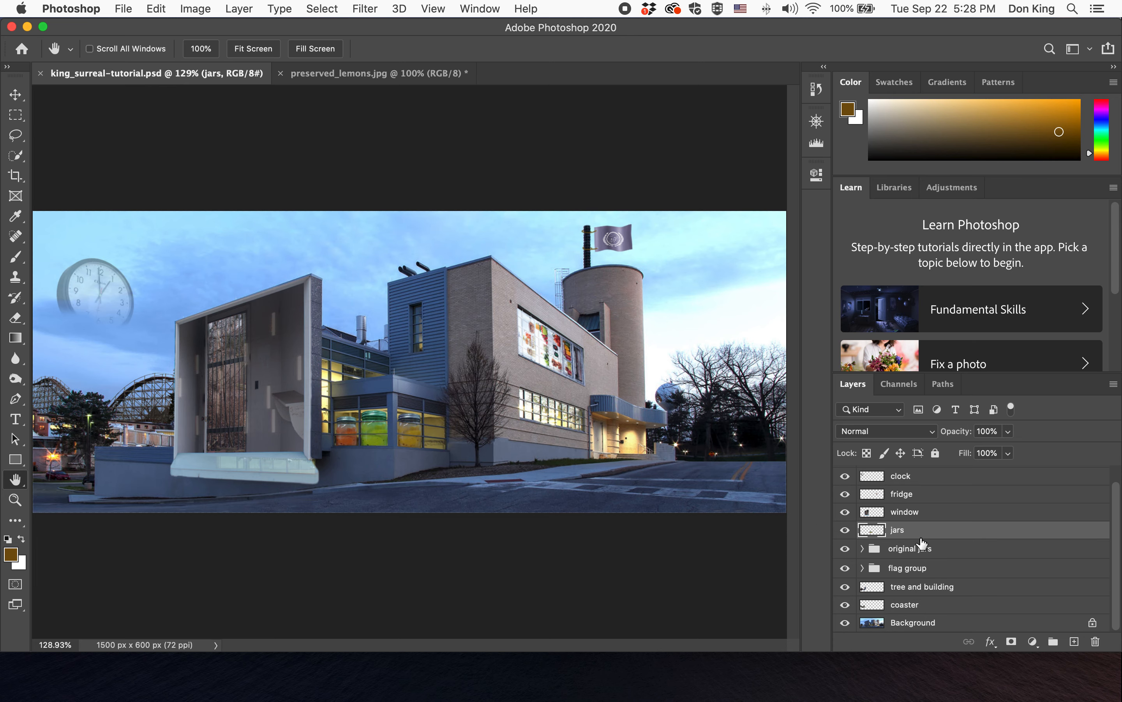
# - Desaturate the jars layer with Hue/Saturation, setting Saturation to -24
pyautogui.click(200, 8)
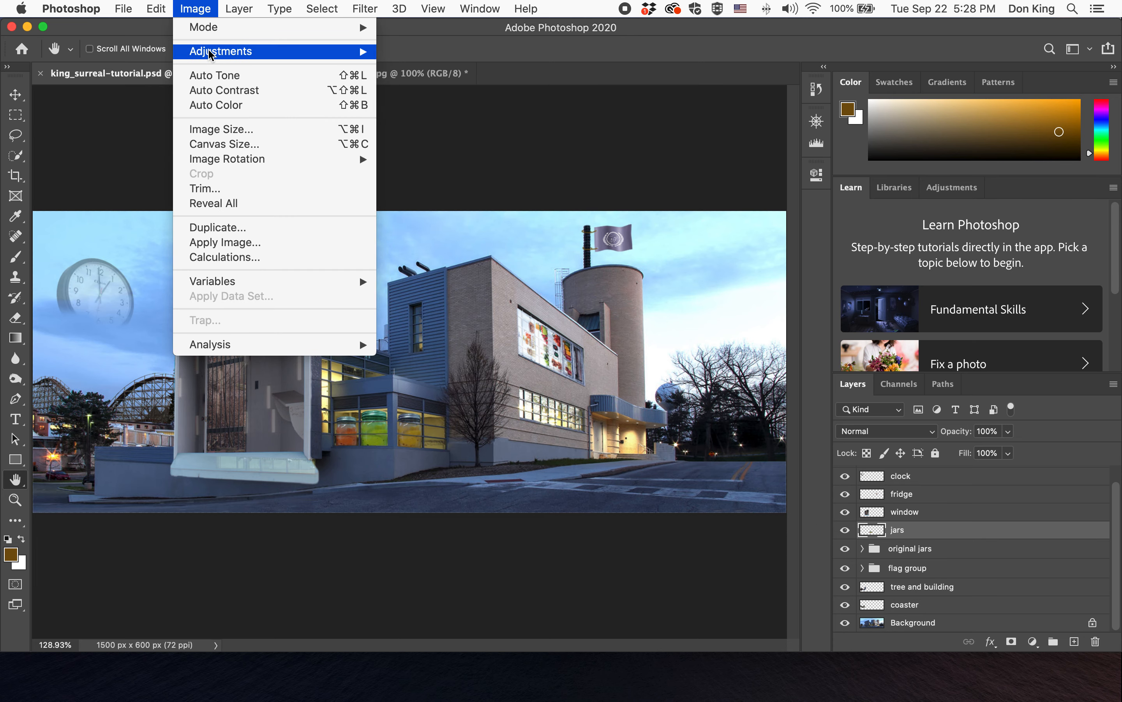
pyautogui.moveTo(210, 51)
pyautogui.click(449, 135)
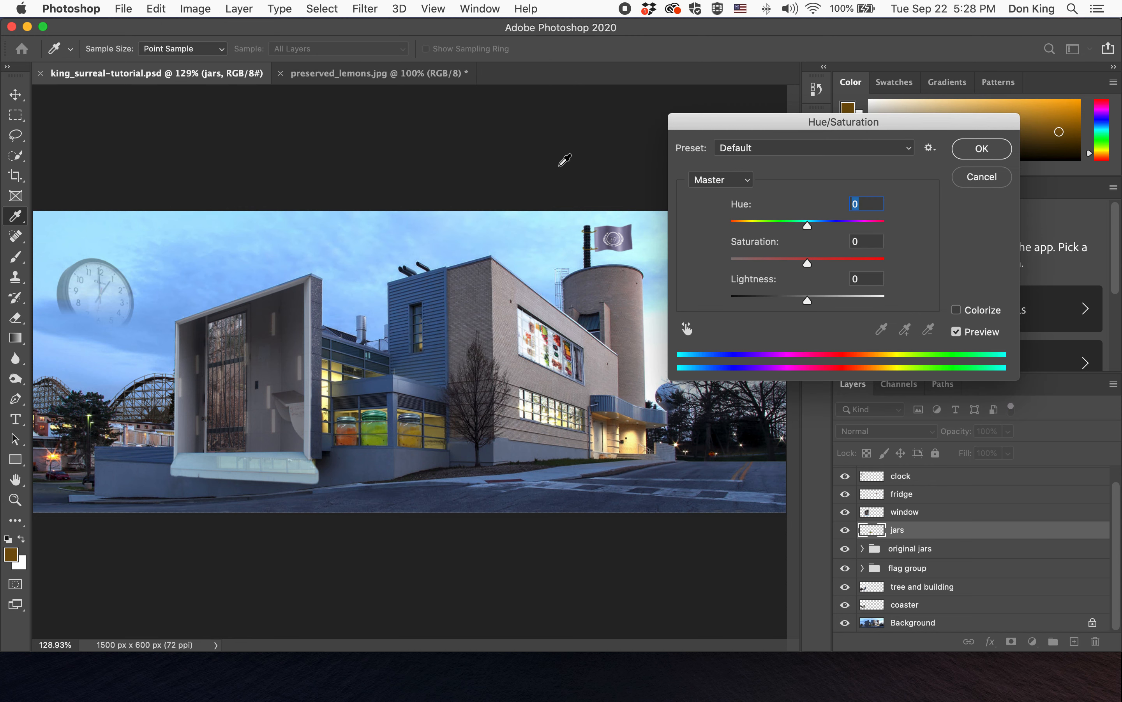
pyautogui.moveTo(806, 263); pyautogui.dragTo(789, 265)
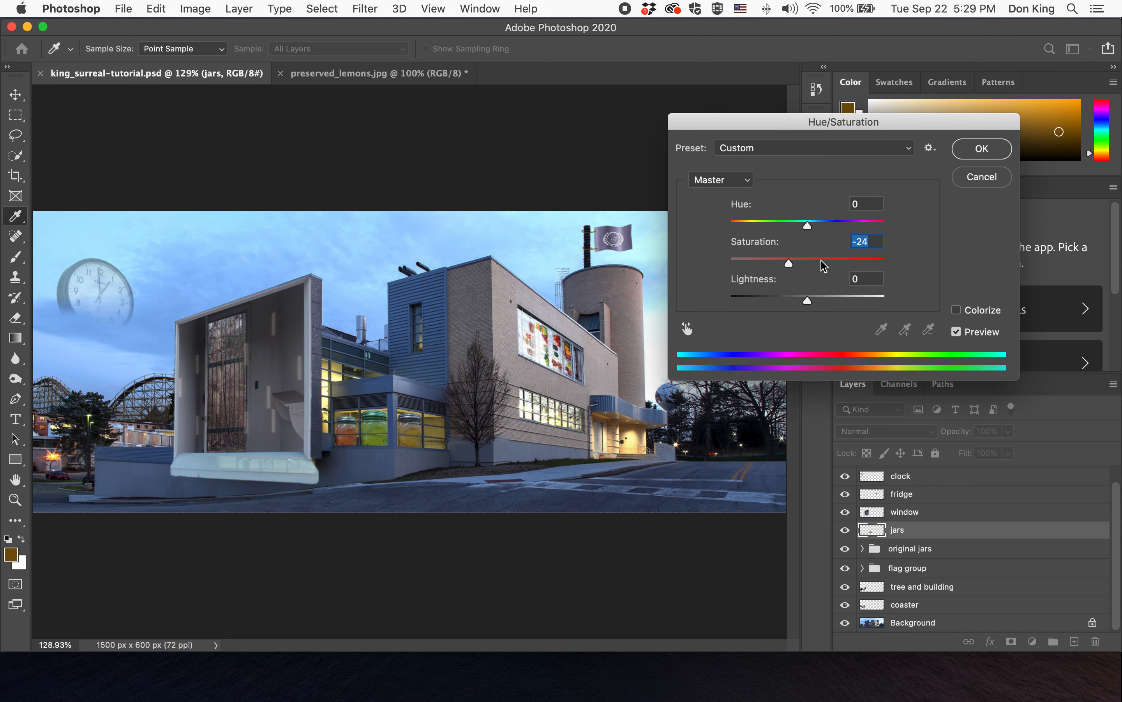
pyautogui.click(987, 148)
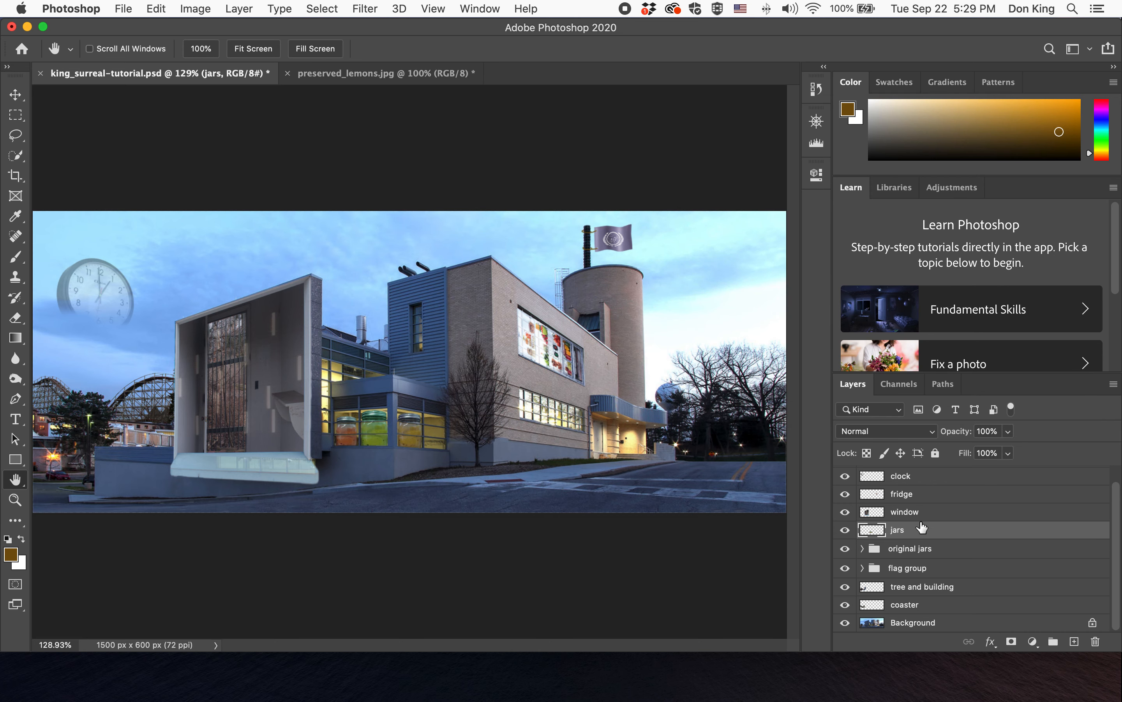
# - Select the fridge layer, reduce its saturation with Hue/Saturation, and save the document
pyautogui.scroll(1, 925, 528)
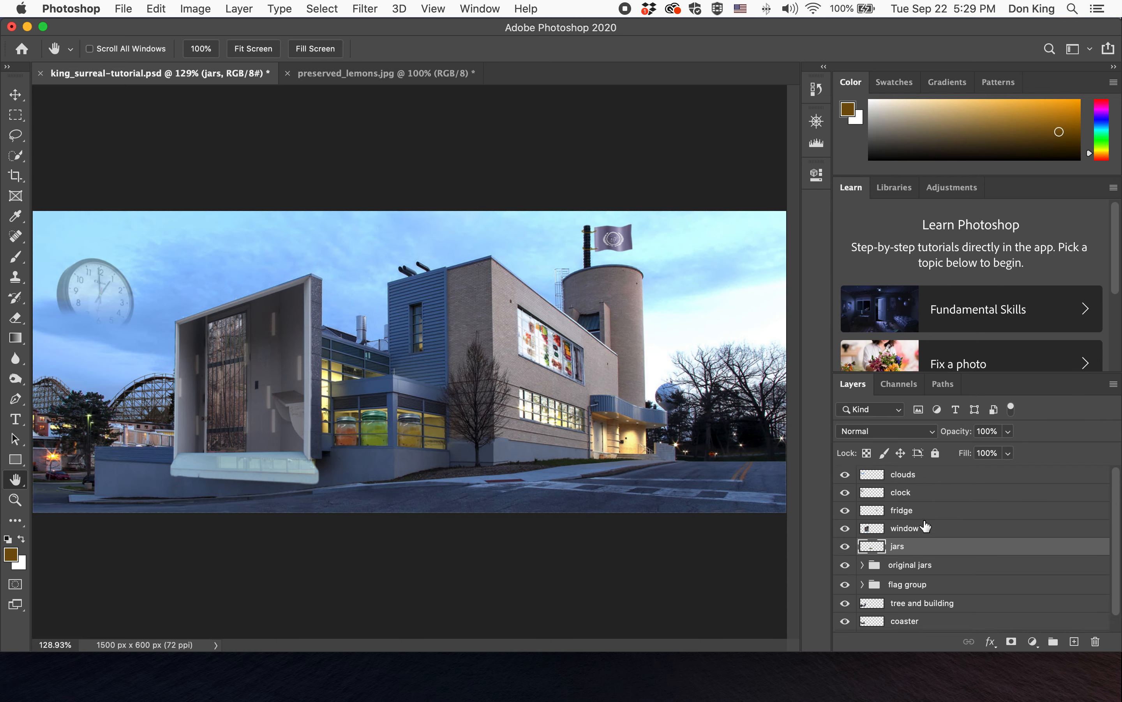
pyautogui.click(934, 512)
pyautogui.click(195, 9)
pyautogui.moveTo(210, 55)
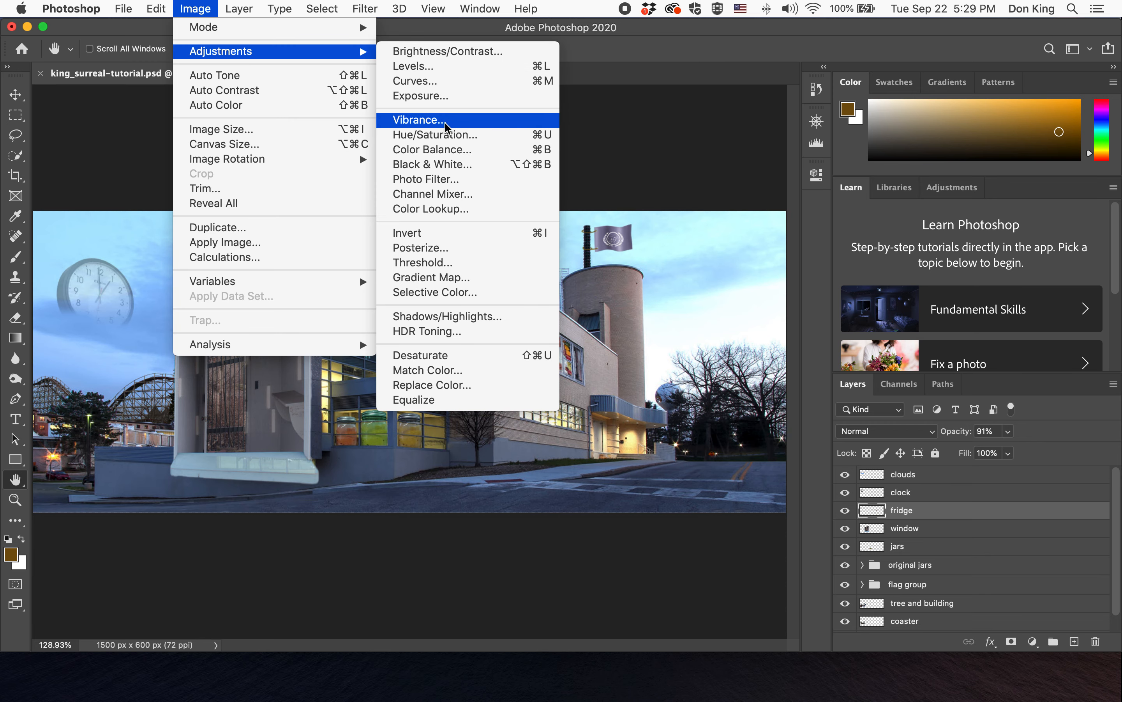
pyautogui.click(446, 134)
pyautogui.moveTo(807, 263); pyautogui.dragTo(781, 263)
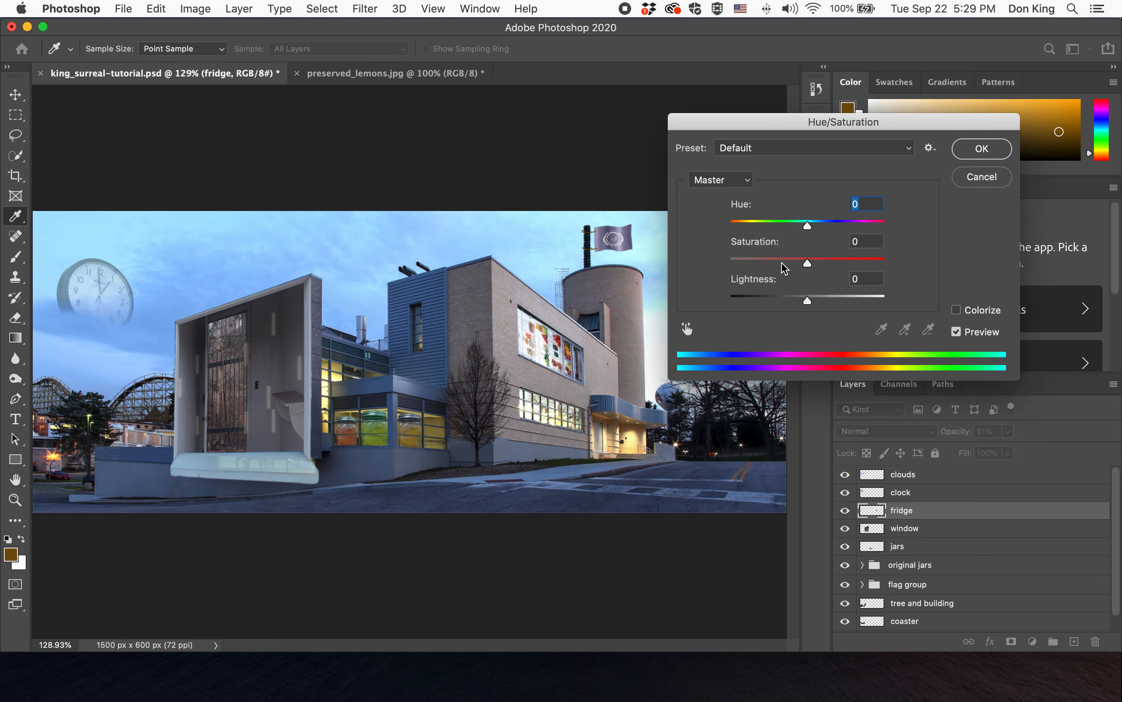
pyautogui.click(976, 149)
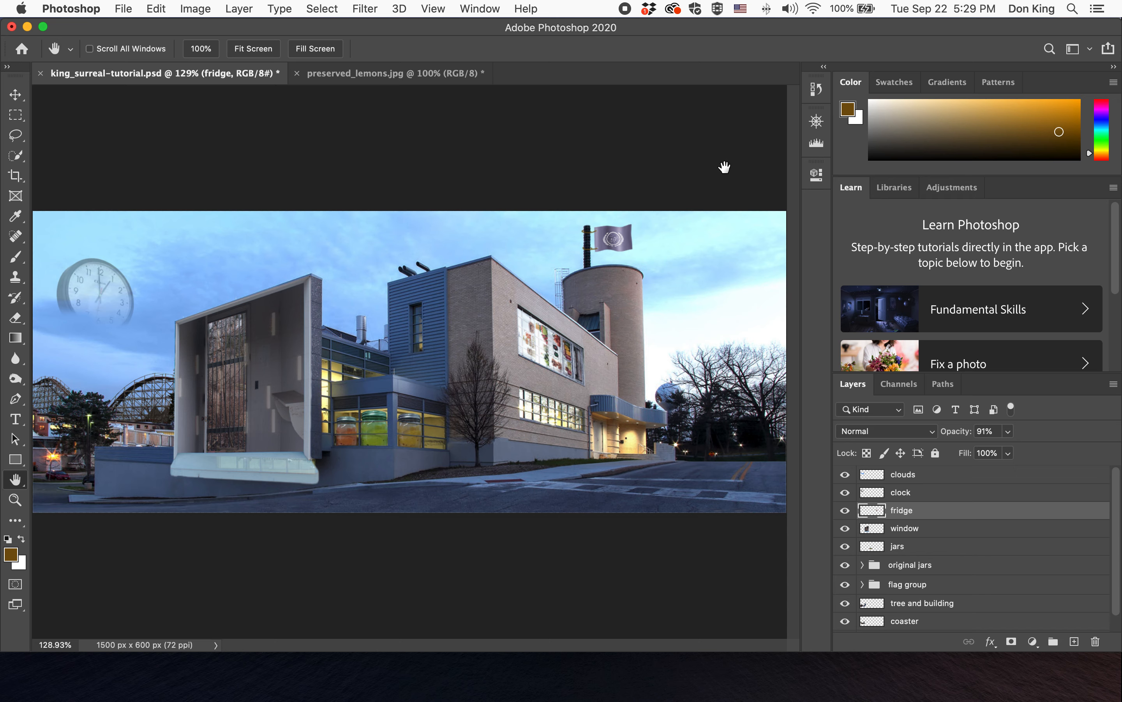
pyautogui.press('super+s')
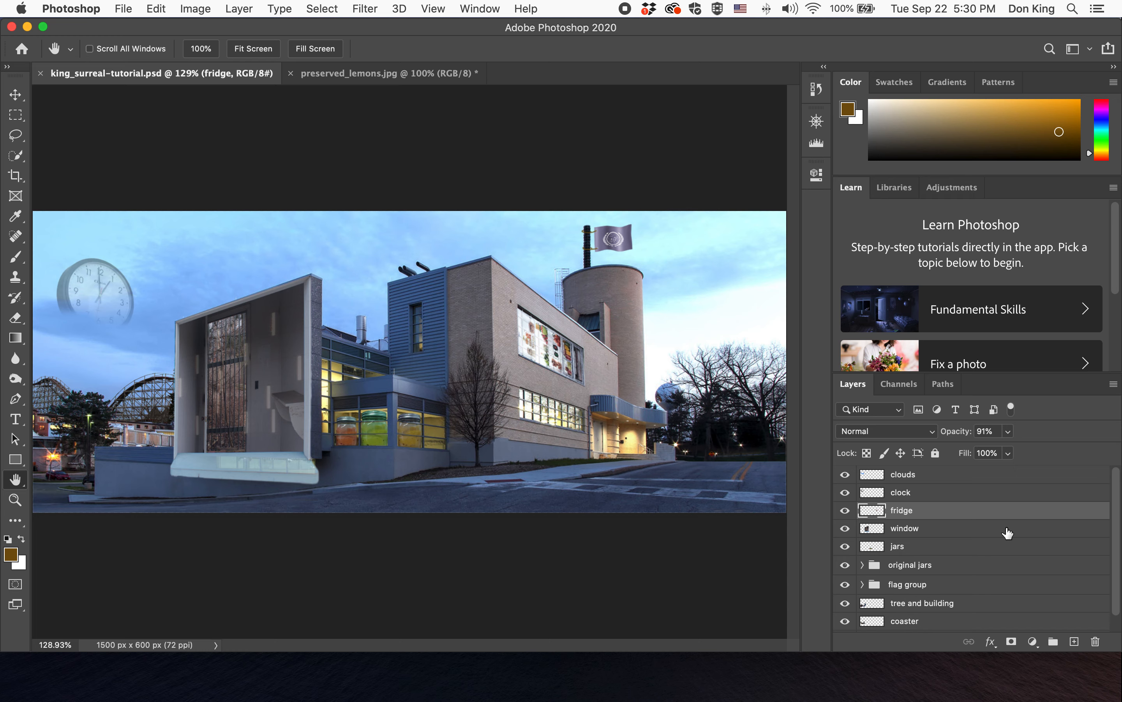
# - Switch to the Object Selection Tool
pyautogui.click(16, 155)
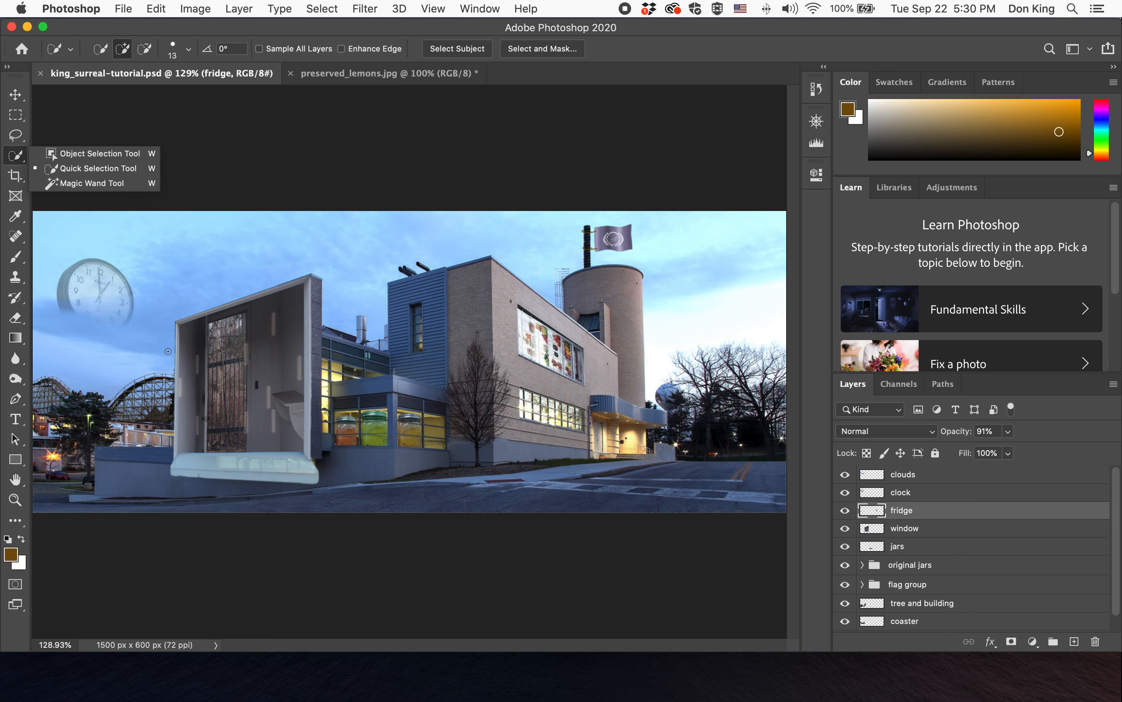
pyautogui.click(310, 36)
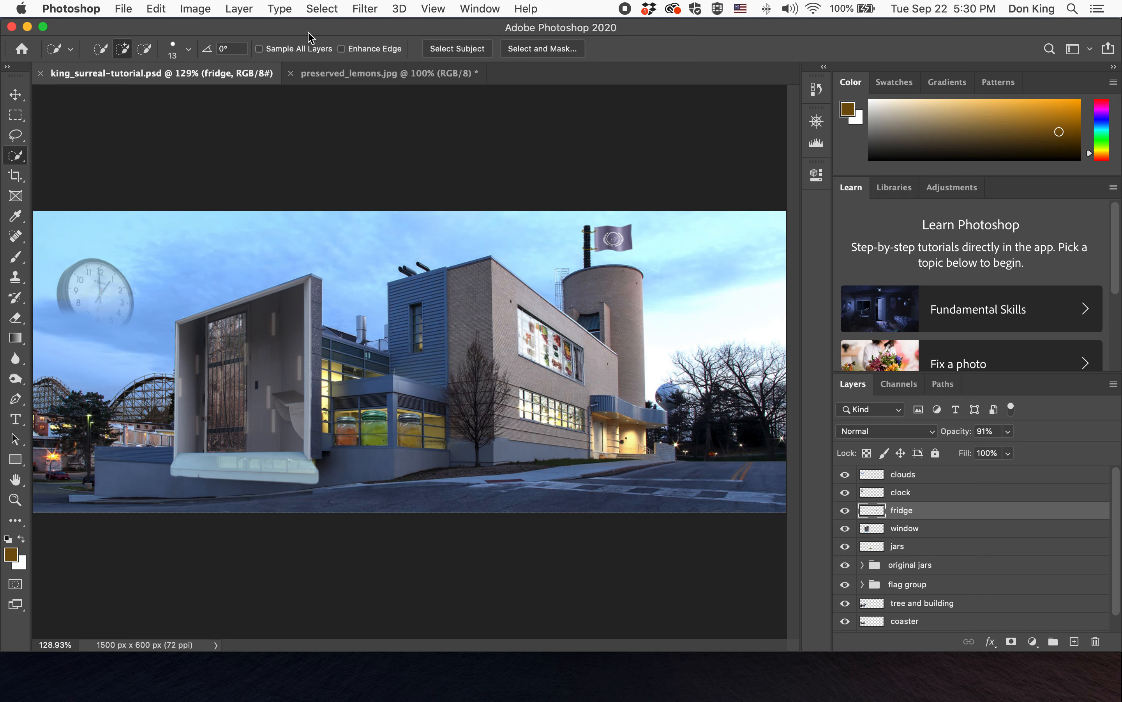
pyautogui.click(15, 157)
pyautogui.click(53, 153)
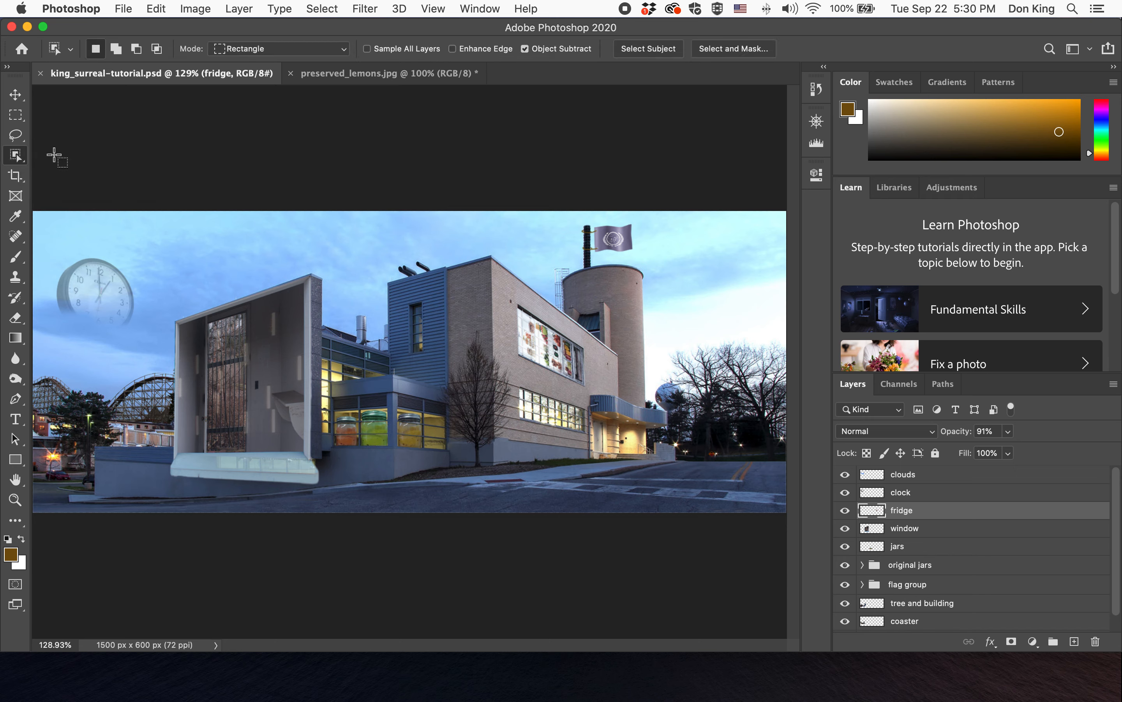